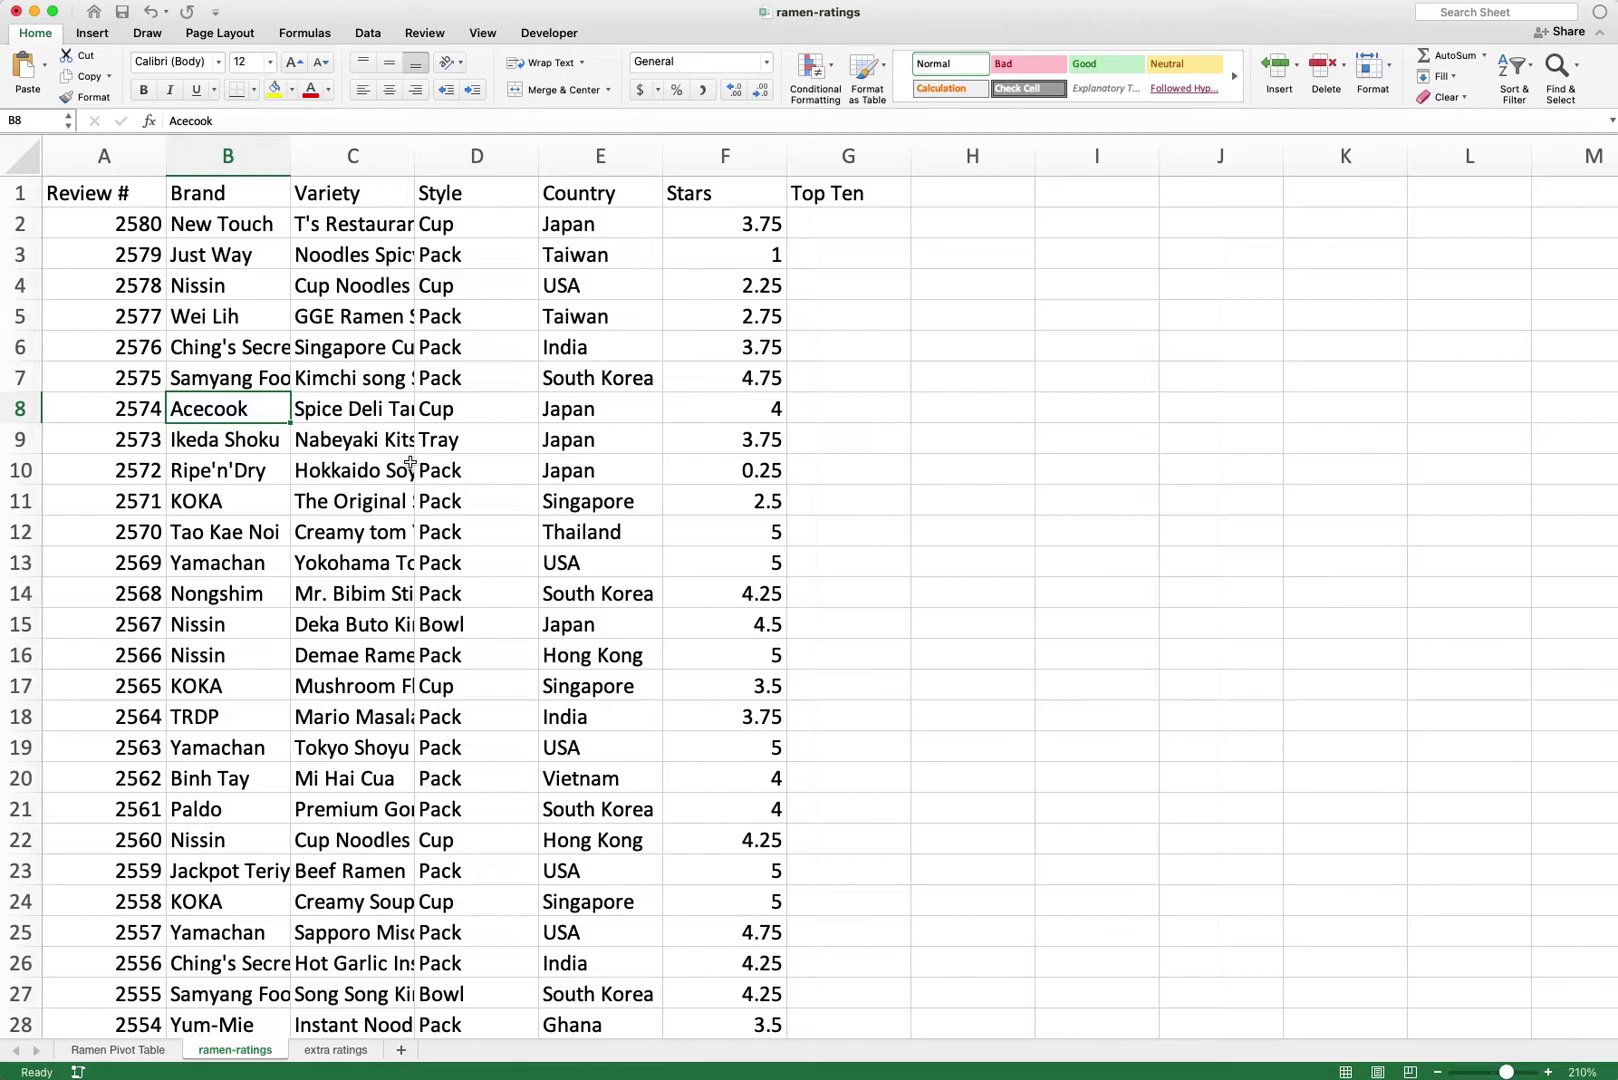
Step: Examine the column headers and the extent of the review records on the ramen-ratings sheet
click(345, 718)
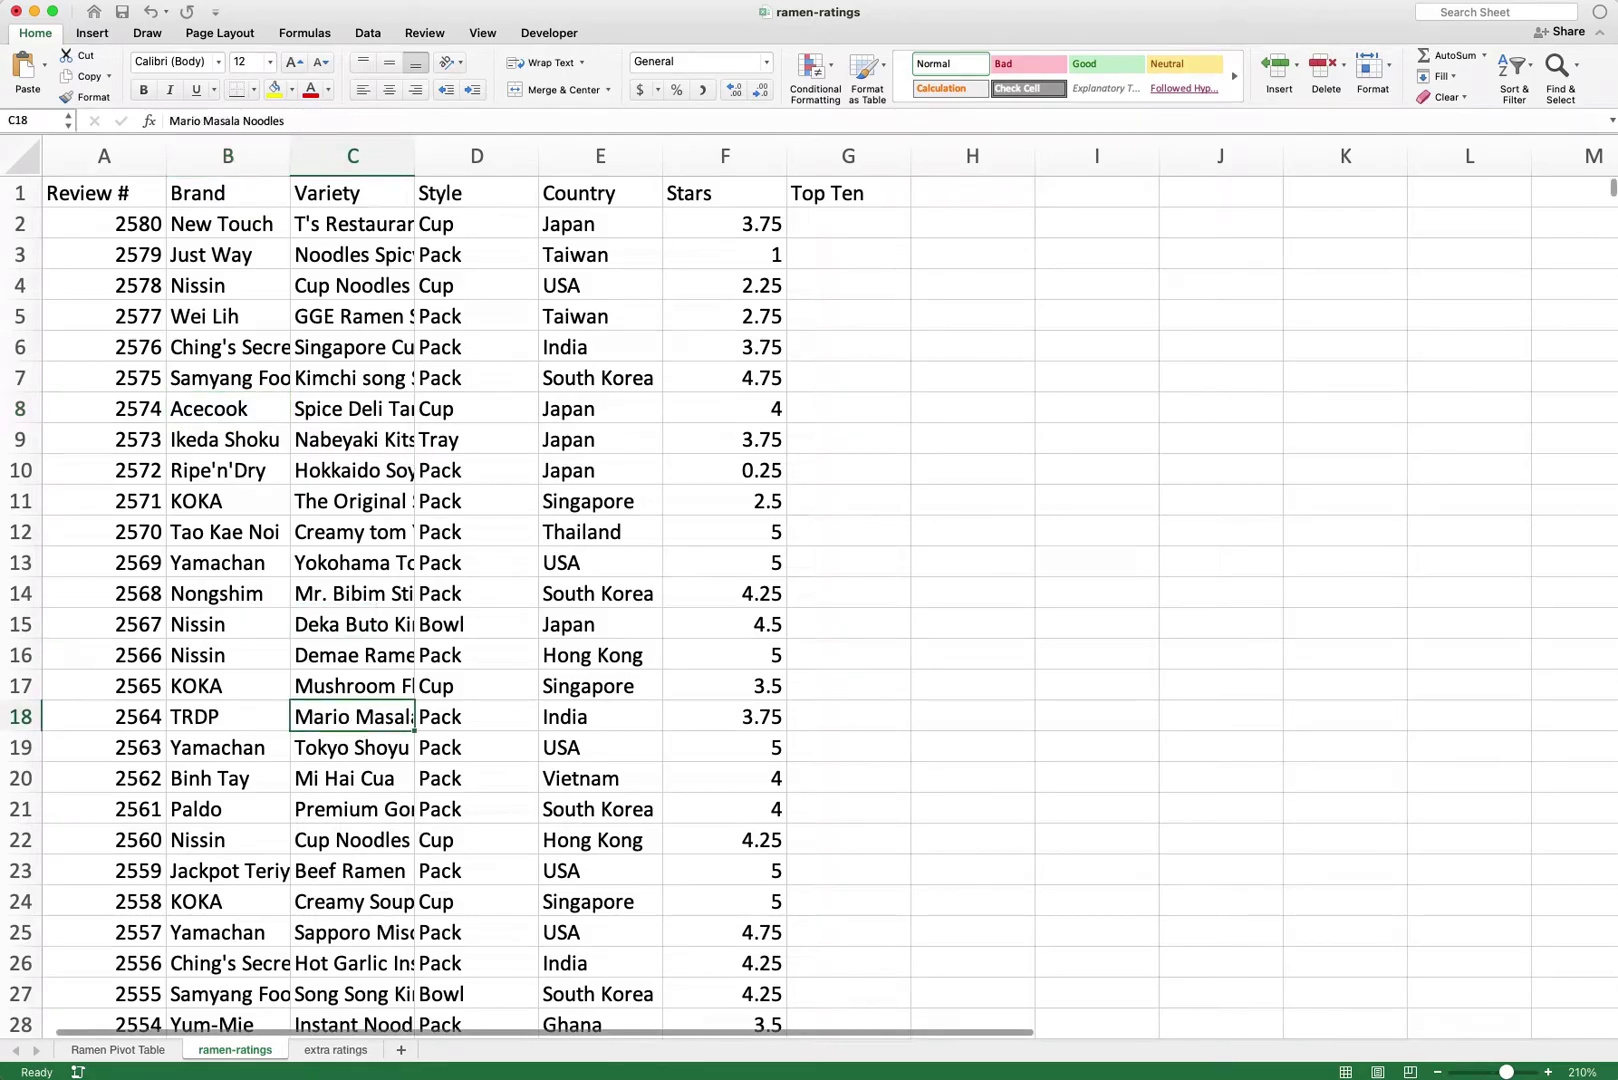
click(1550, 1072)
click(497, 803)
click(135, 238)
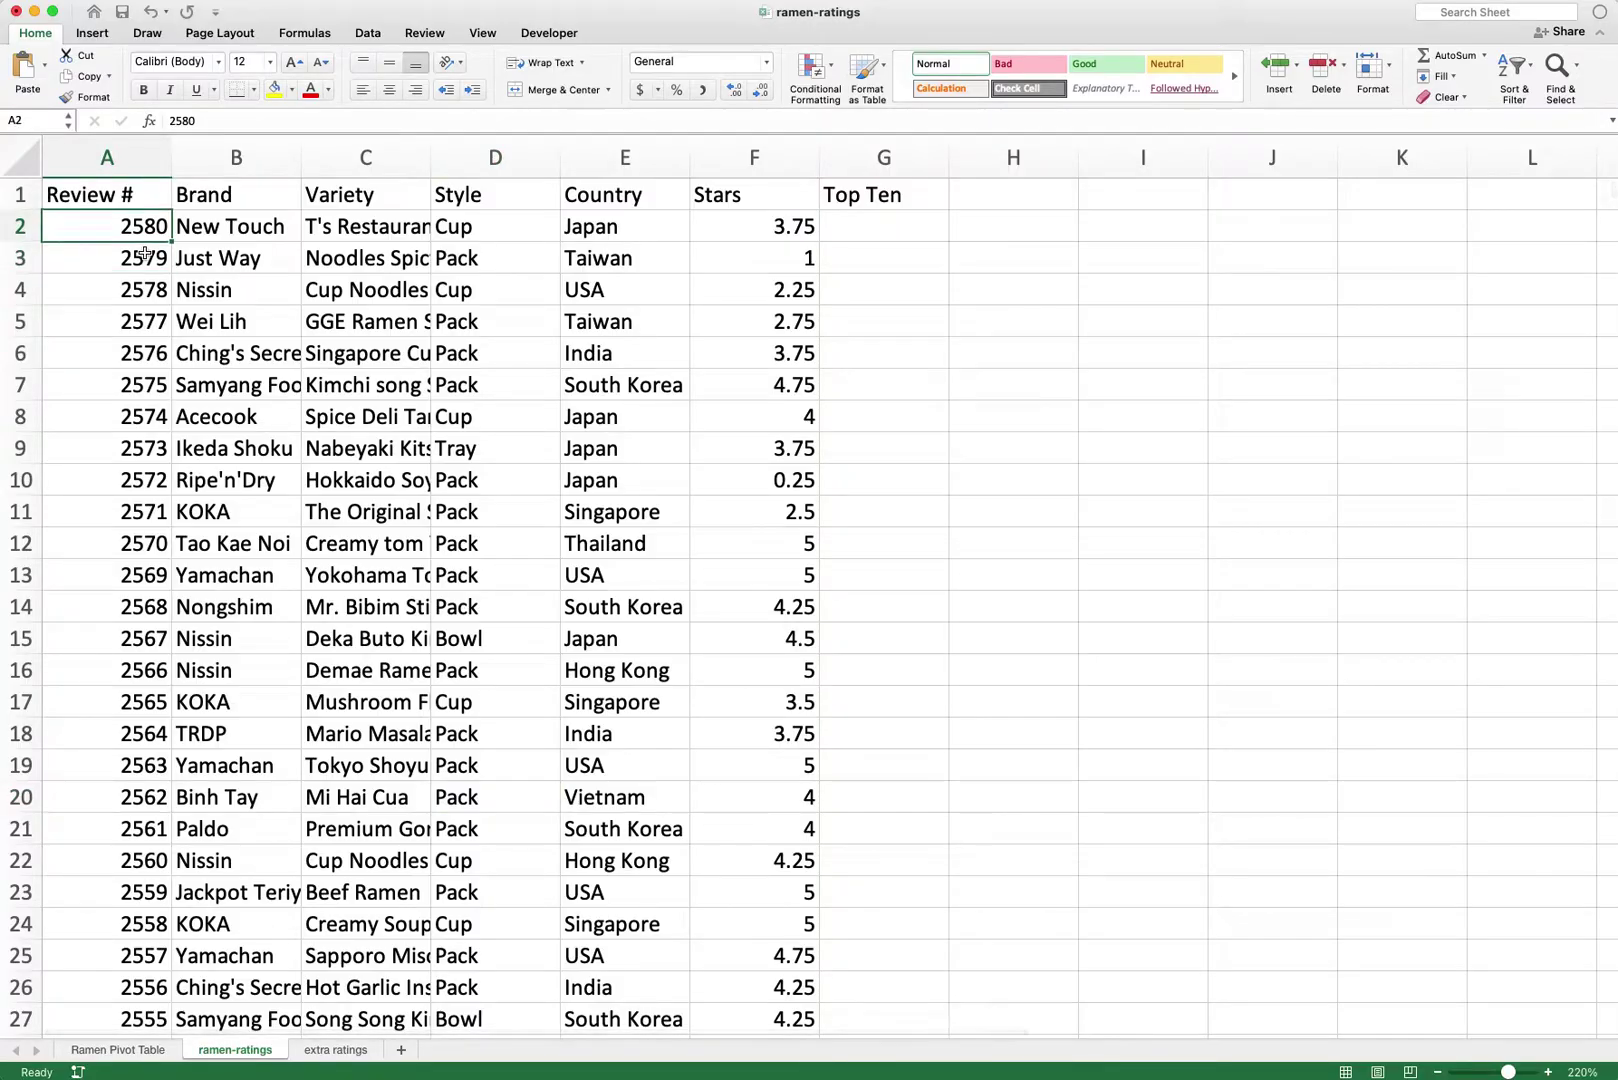
key(ctrl+Down)
key(Down)
key(Down)
key(Down)
key(Up)
key(Up)
key(Up)
key(Up)
key(ctrl+Up)
key(Up)
key(Right)
key(Right)
key(Right)
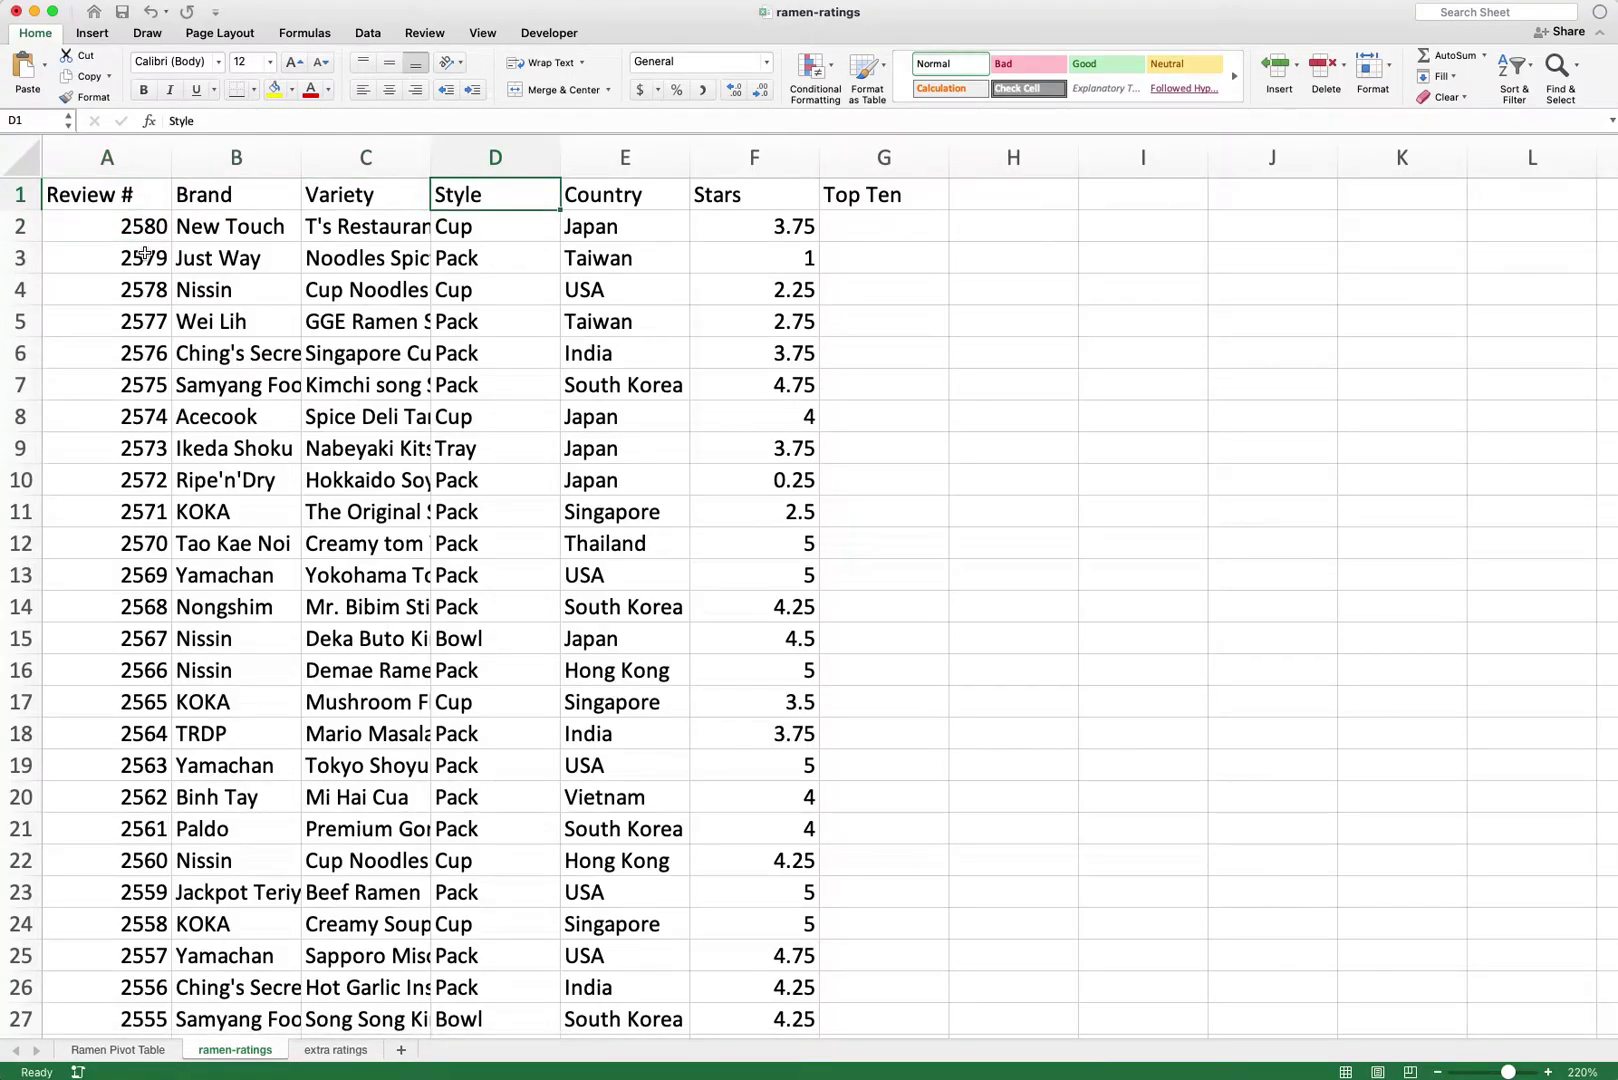
scroll(115, 849, down, 2)
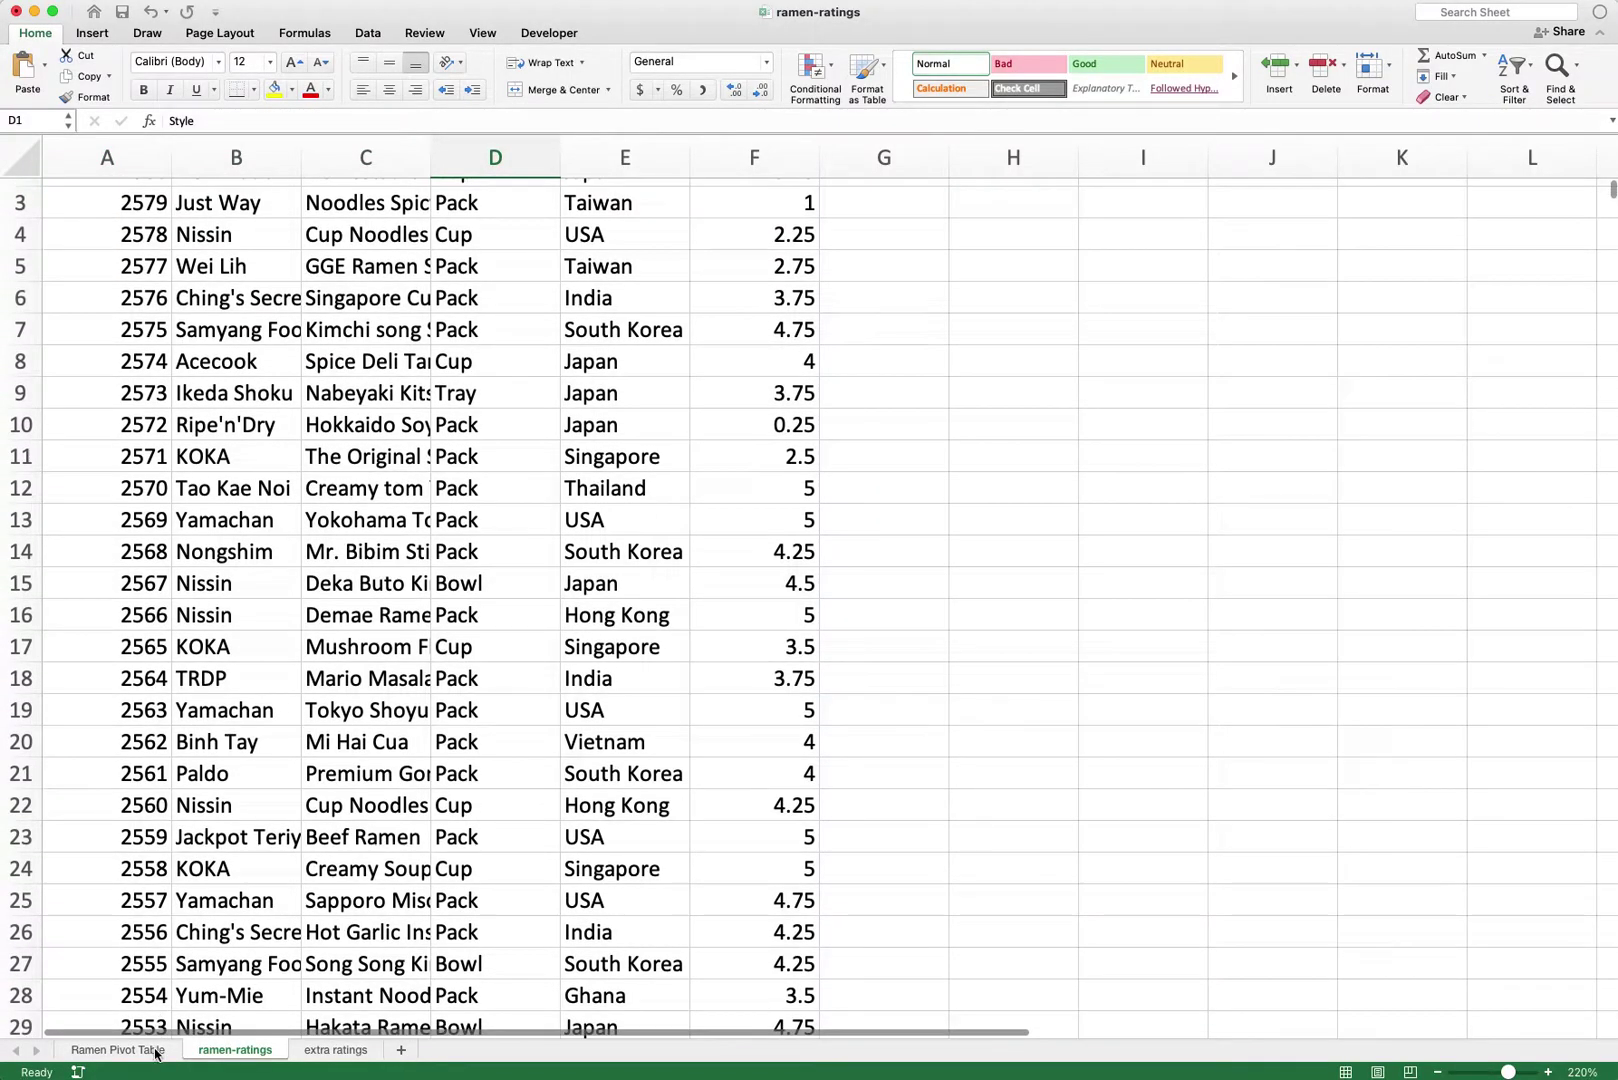
Step: Check the source range of the pivot table on the Ramen Pivot Table sheet and review its average stars by country and style
click(155, 1050)
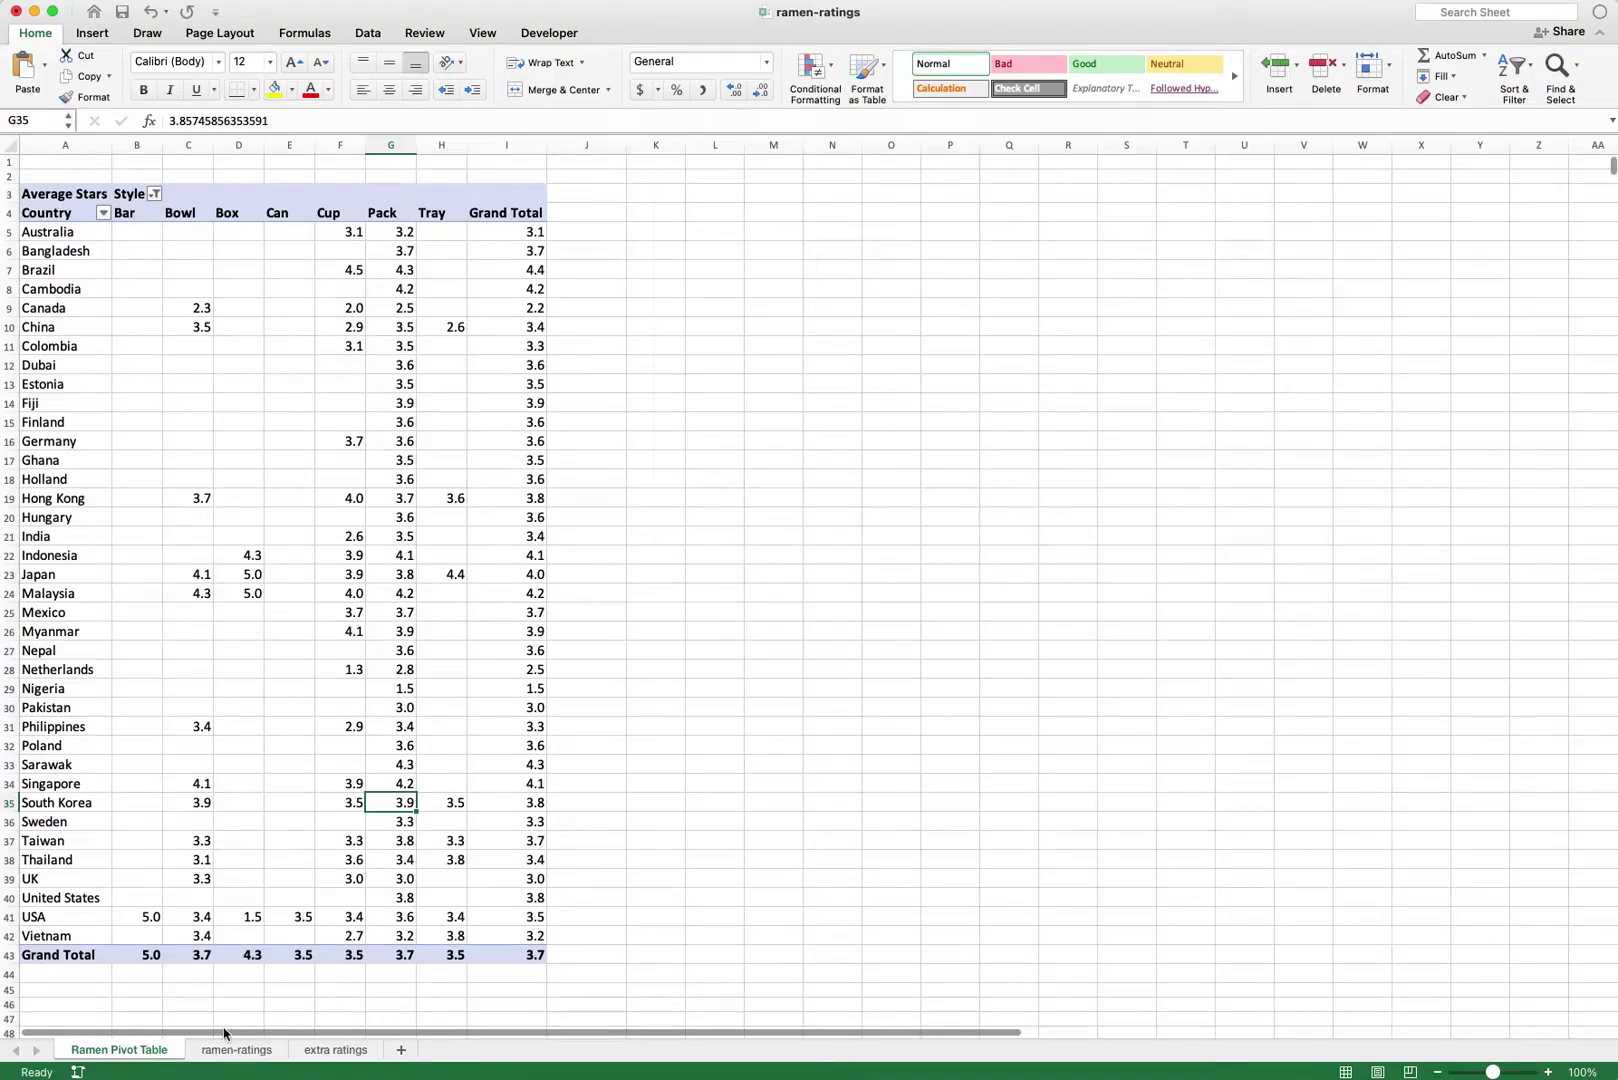
click(1547, 1072)
click(1547, 1072)
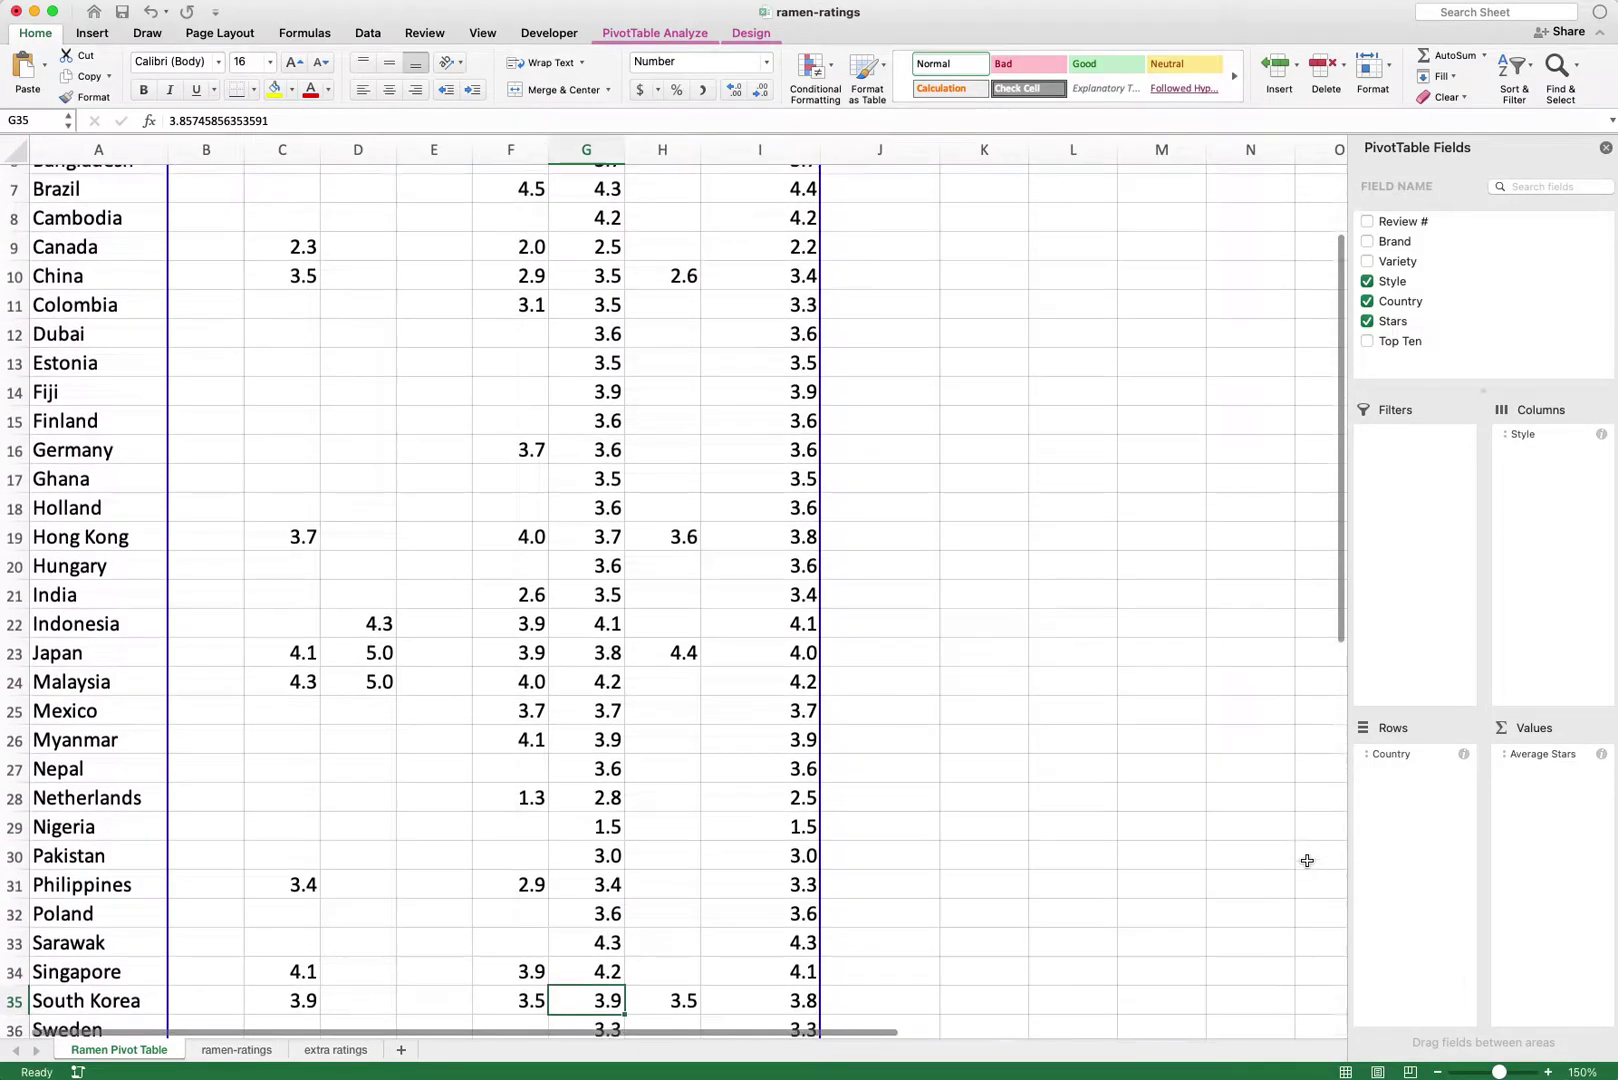
click(516, 430)
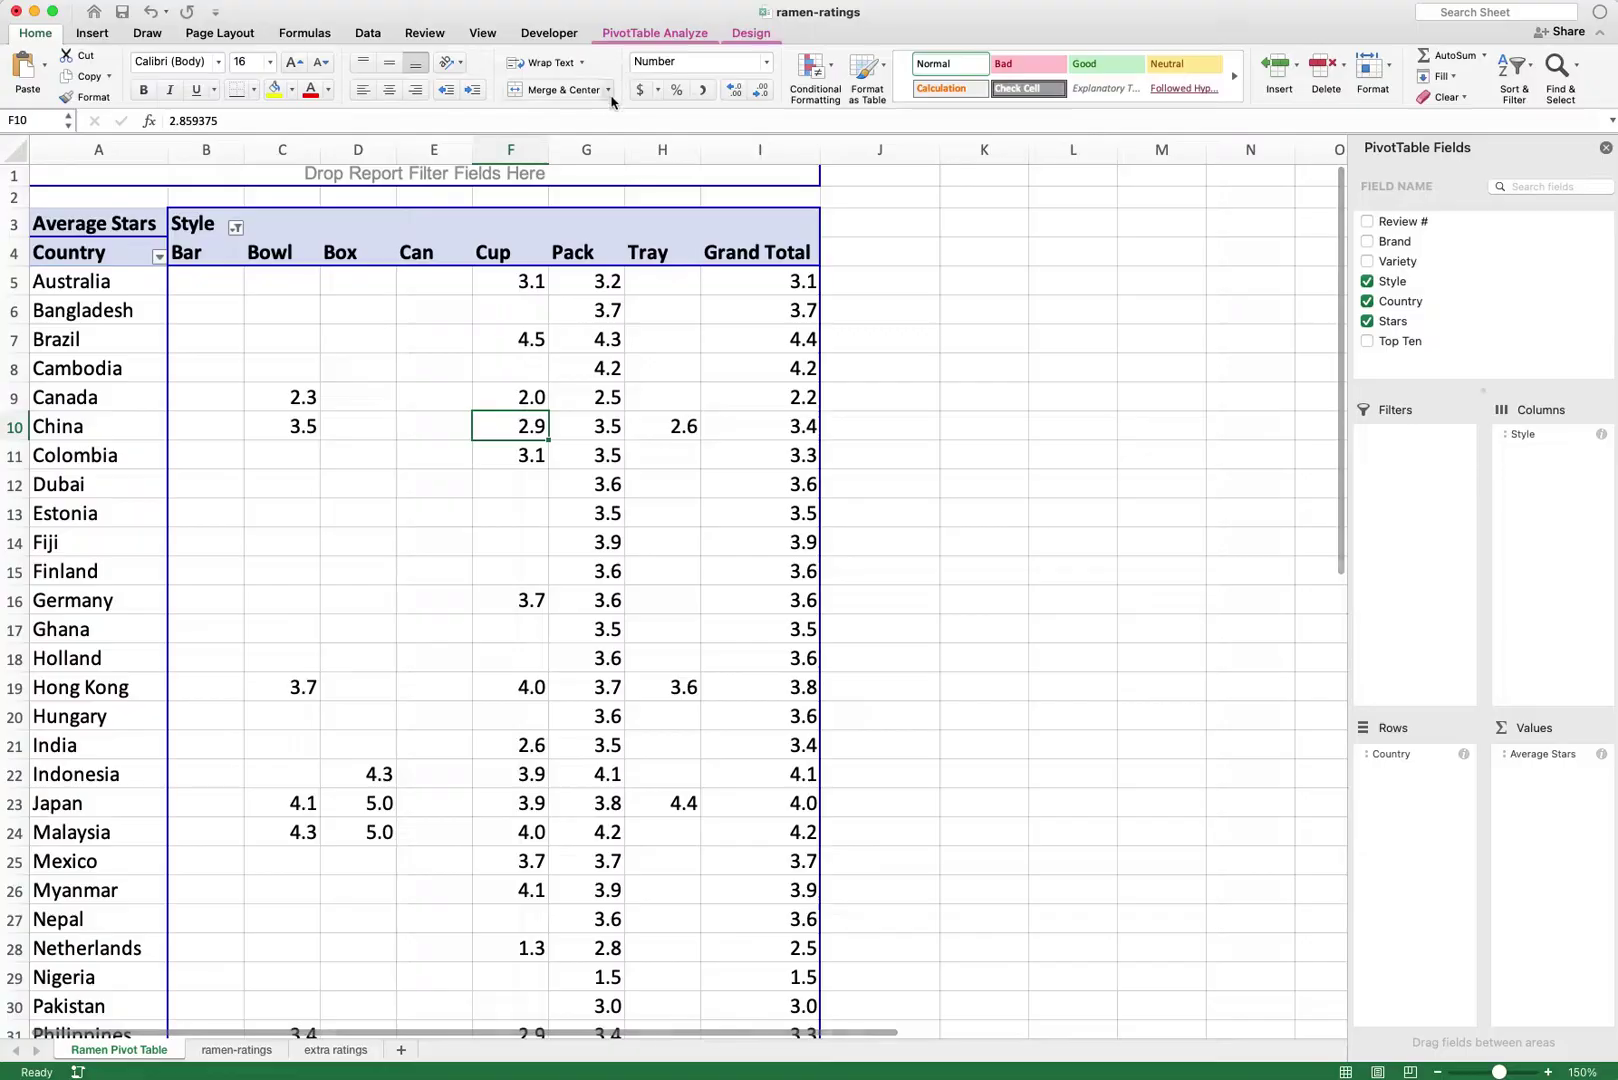
click(664, 36)
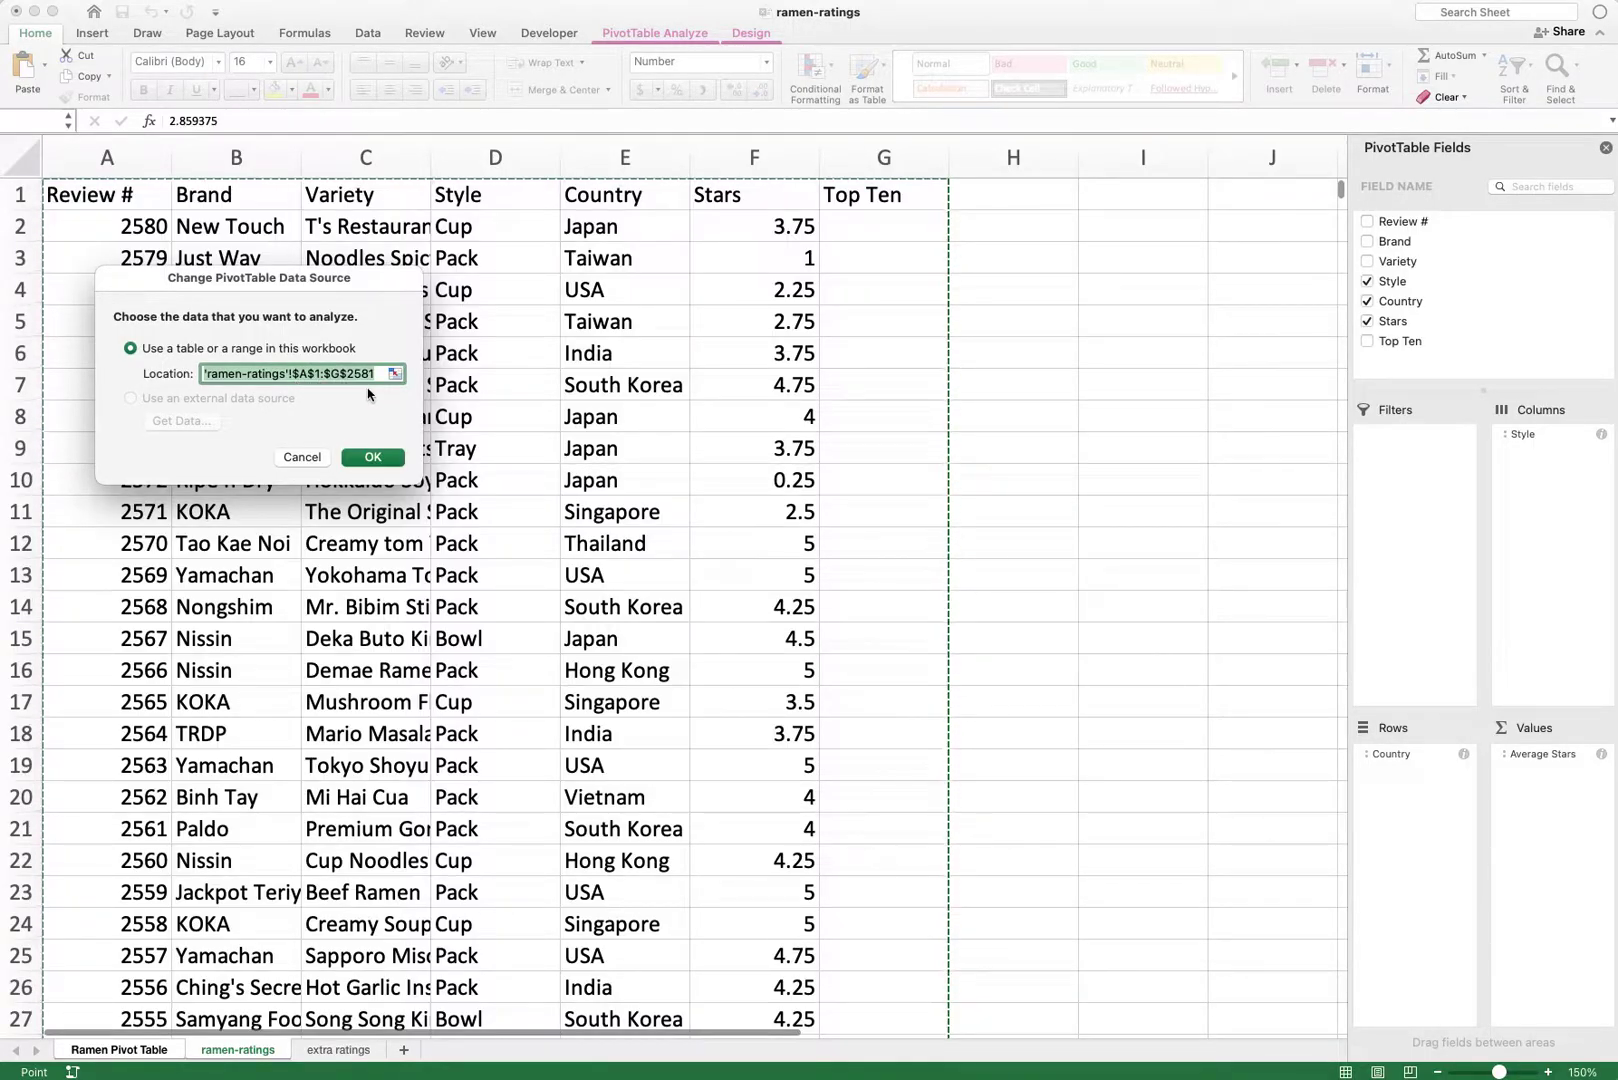
click(322, 457)
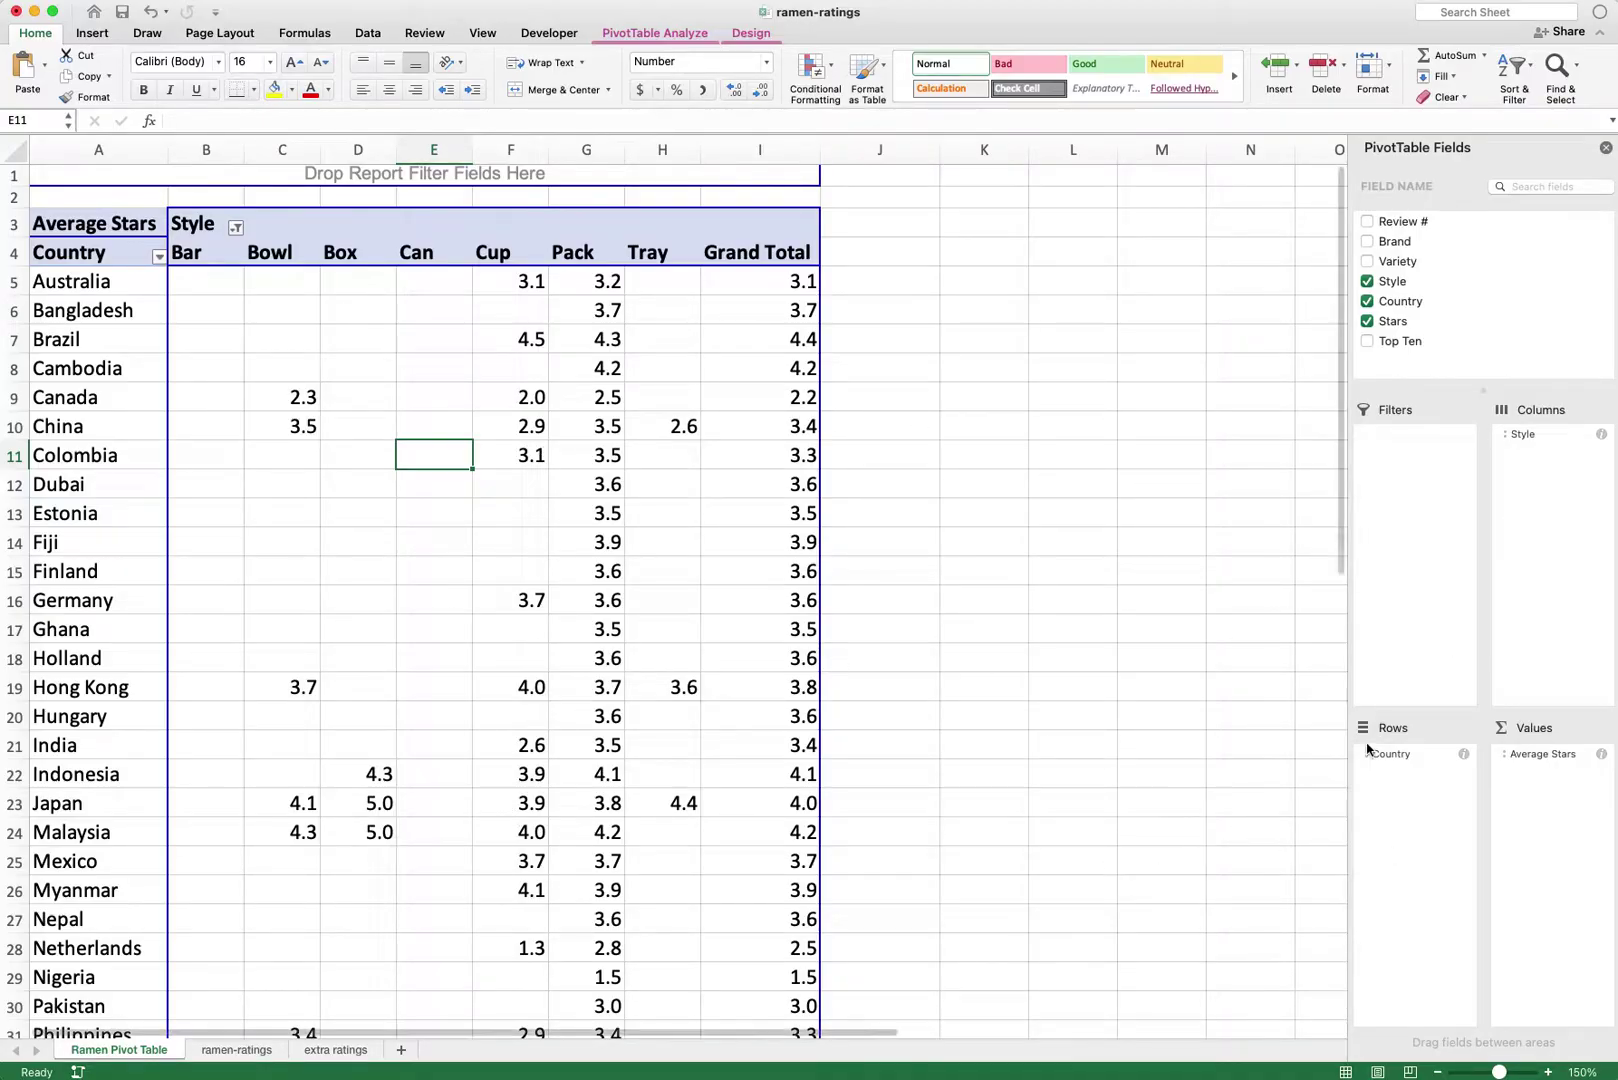
click(394, 433)
click(468, 395)
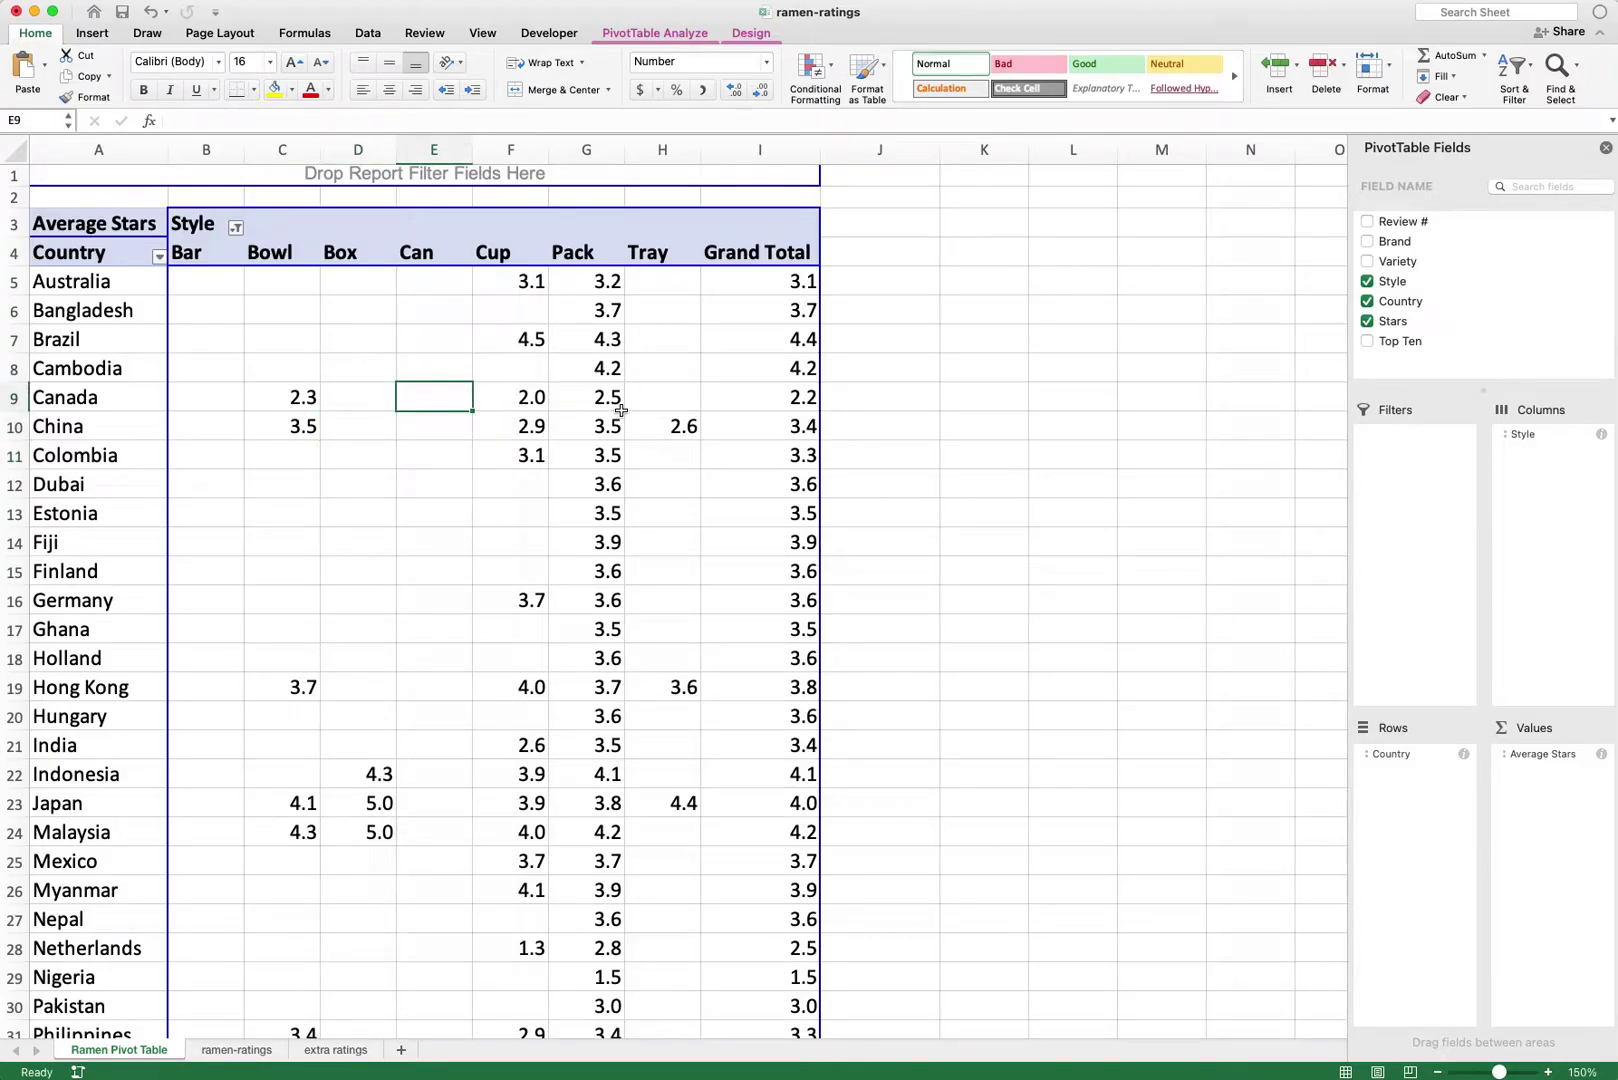
scroll(622, 411, down, 5)
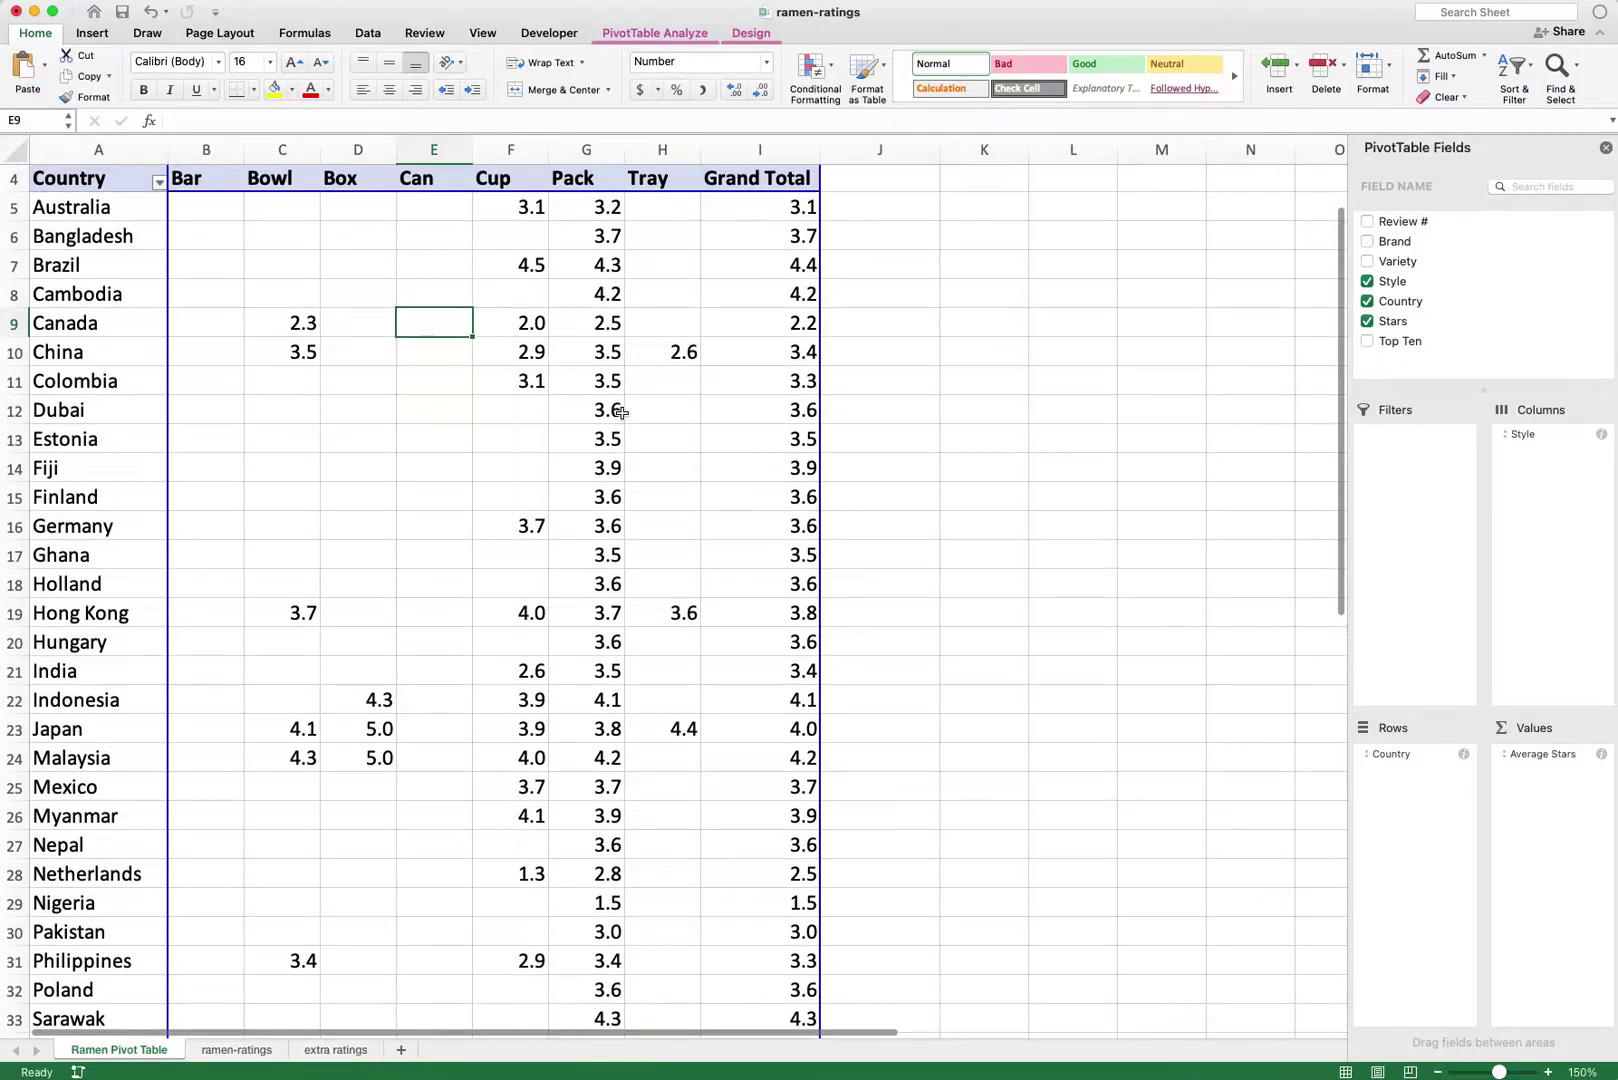
scroll(622, 413, down, 5)
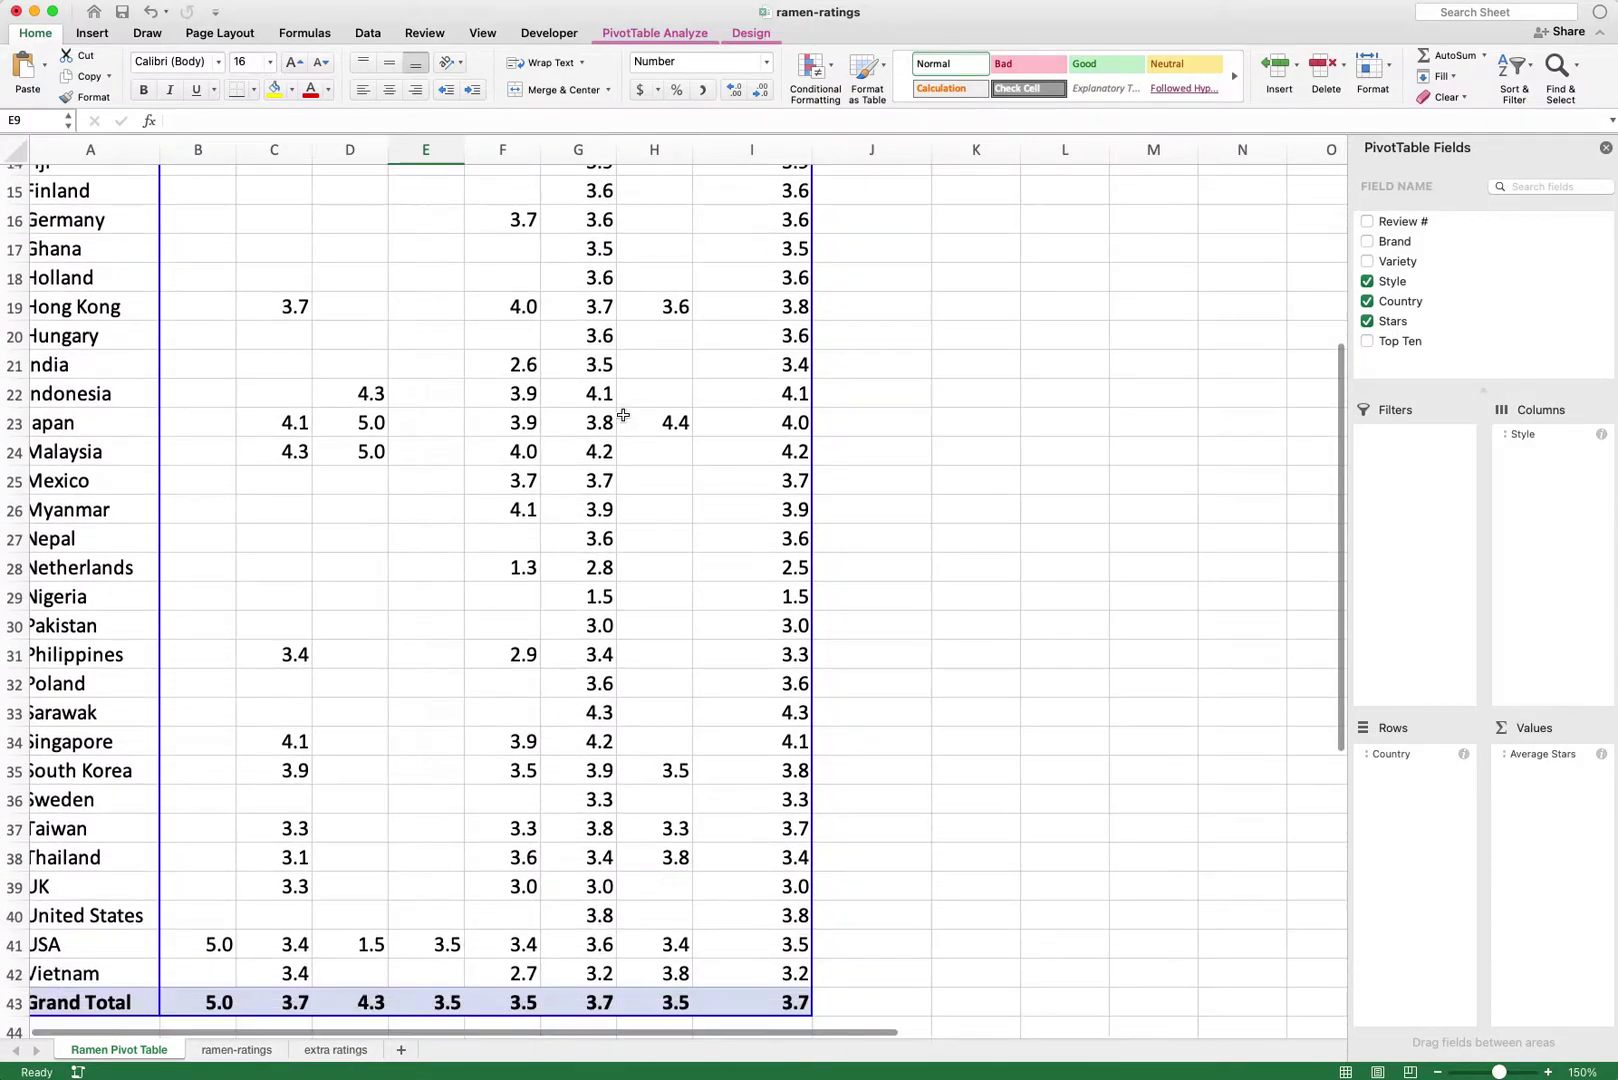
scroll(622, 413, up, 10)
Step: Copy the review records in A2:F30 of the extra ratings sheet
key(ctrl+Page_Down)
key(ctrl+Page_Down)
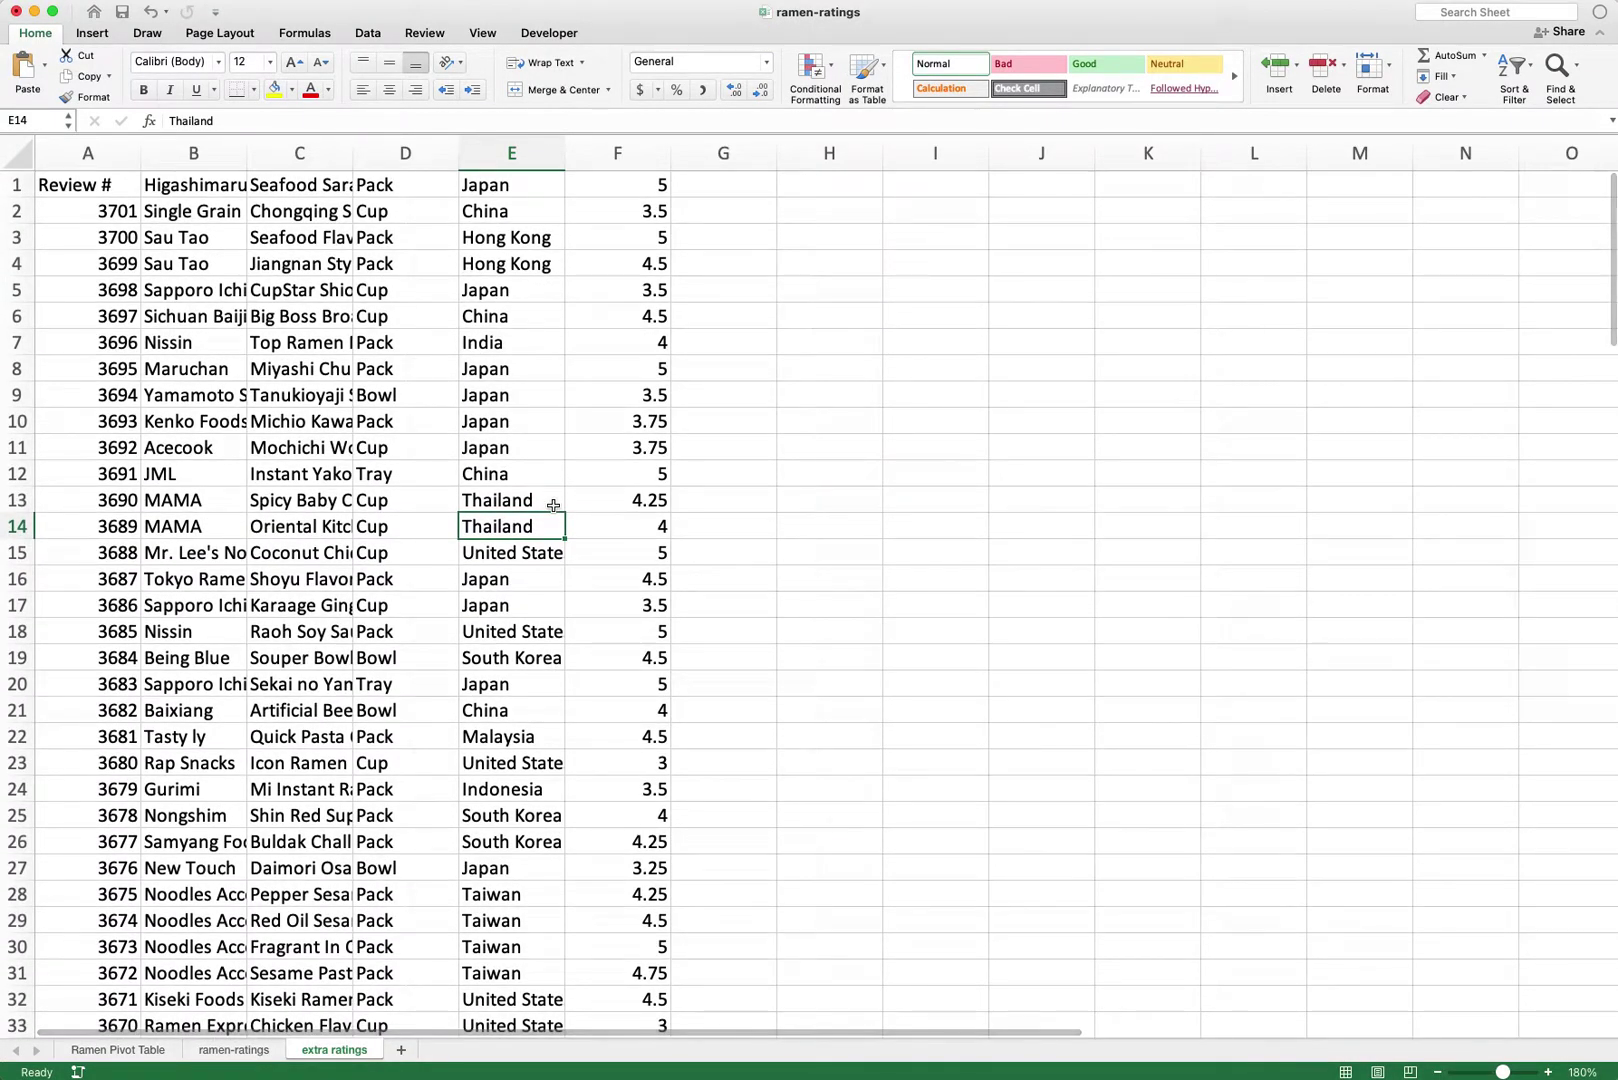
drag(93, 219, 666, 945)
key(super+c)
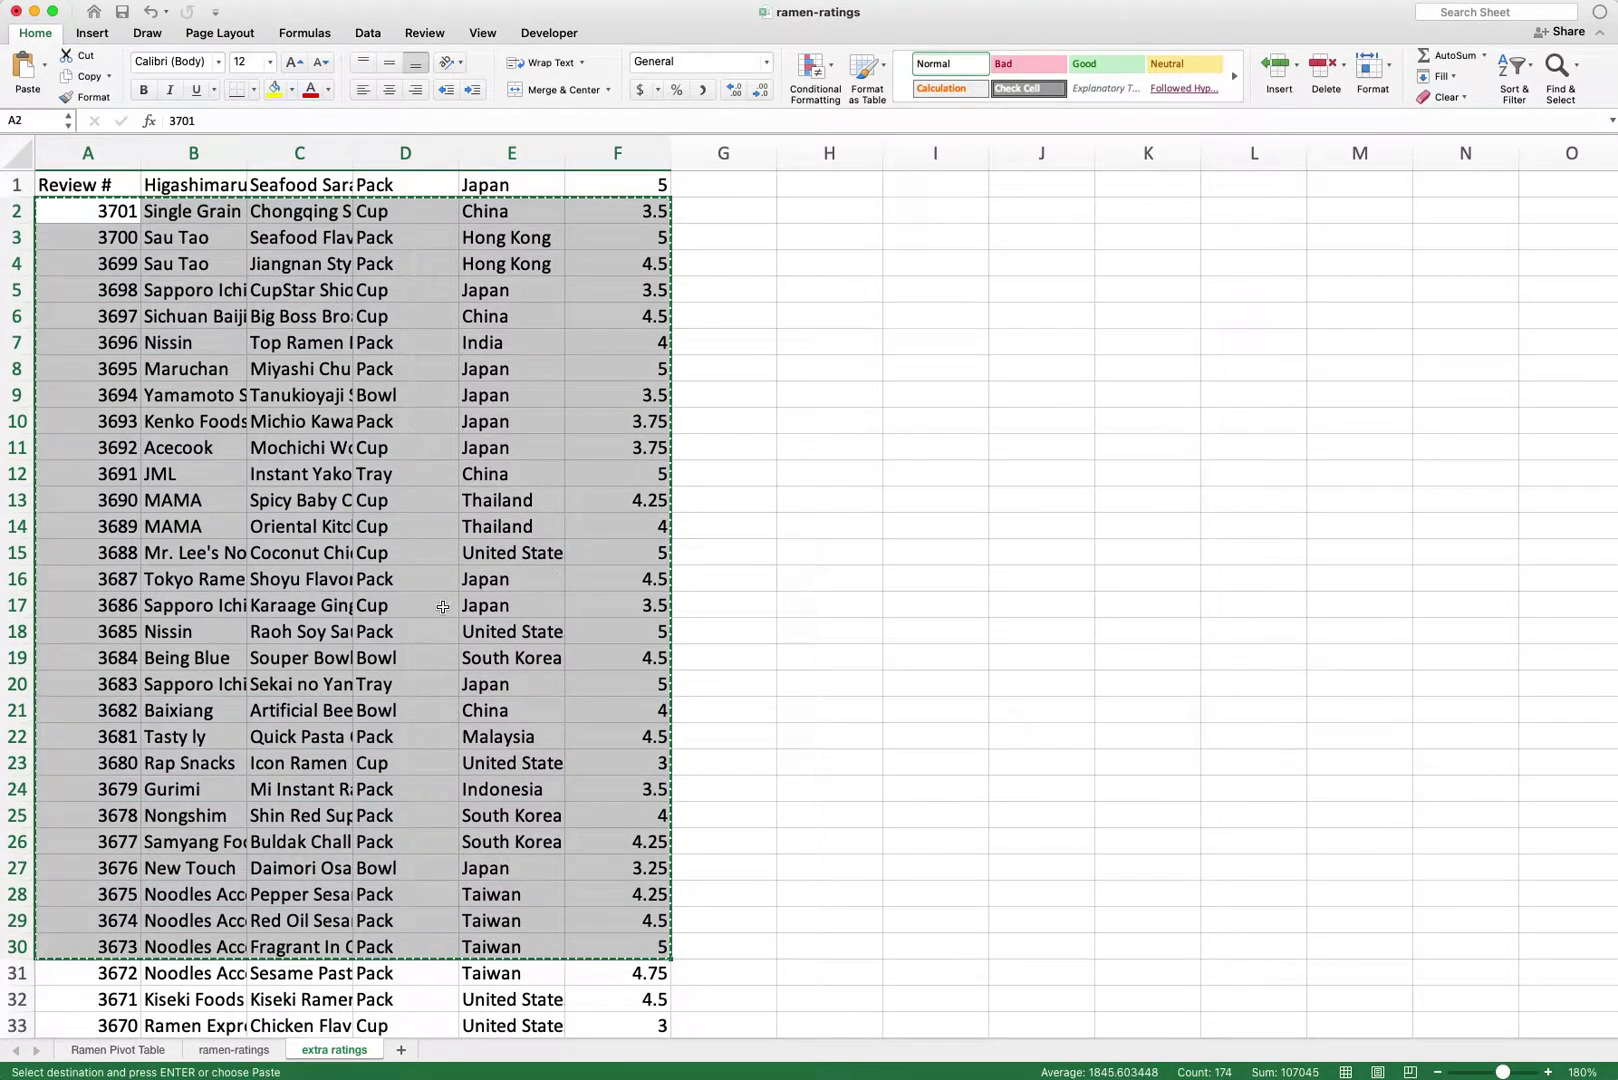
click(432, 604)
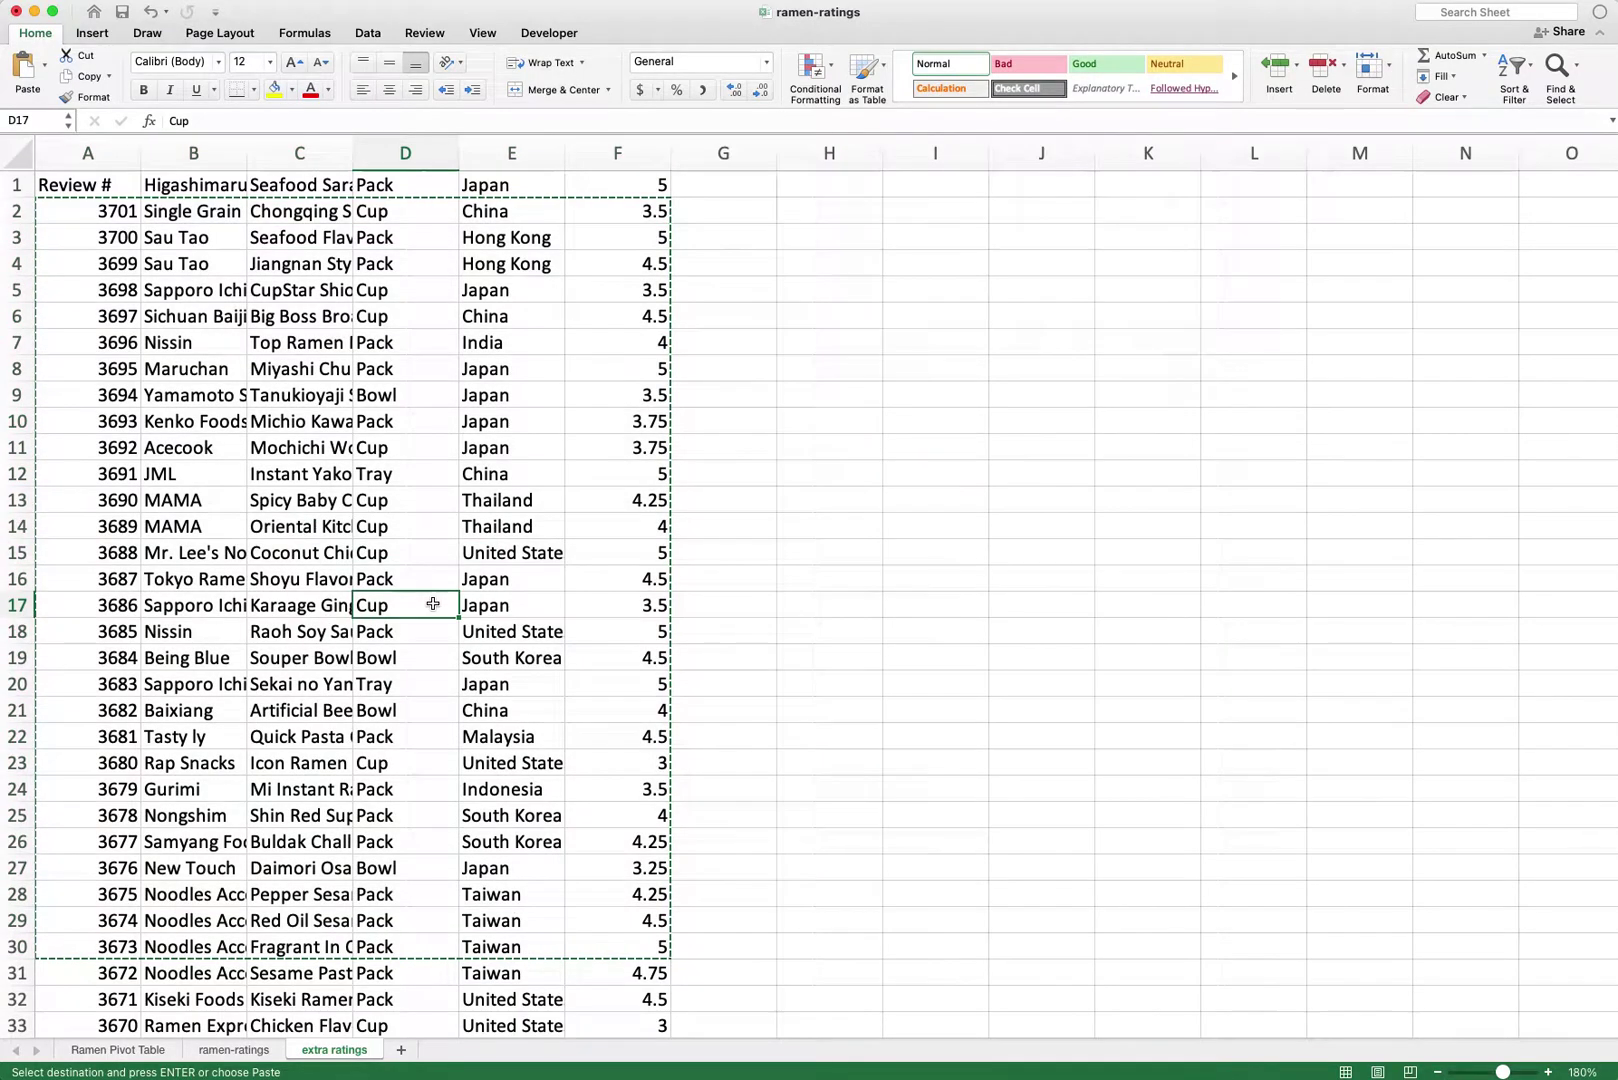
Step: Paste the copied records below the last review on the ramen-ratings sheet, starting at cell A2582
key(ctrl+Page_Up)
key(ctrl+Home)
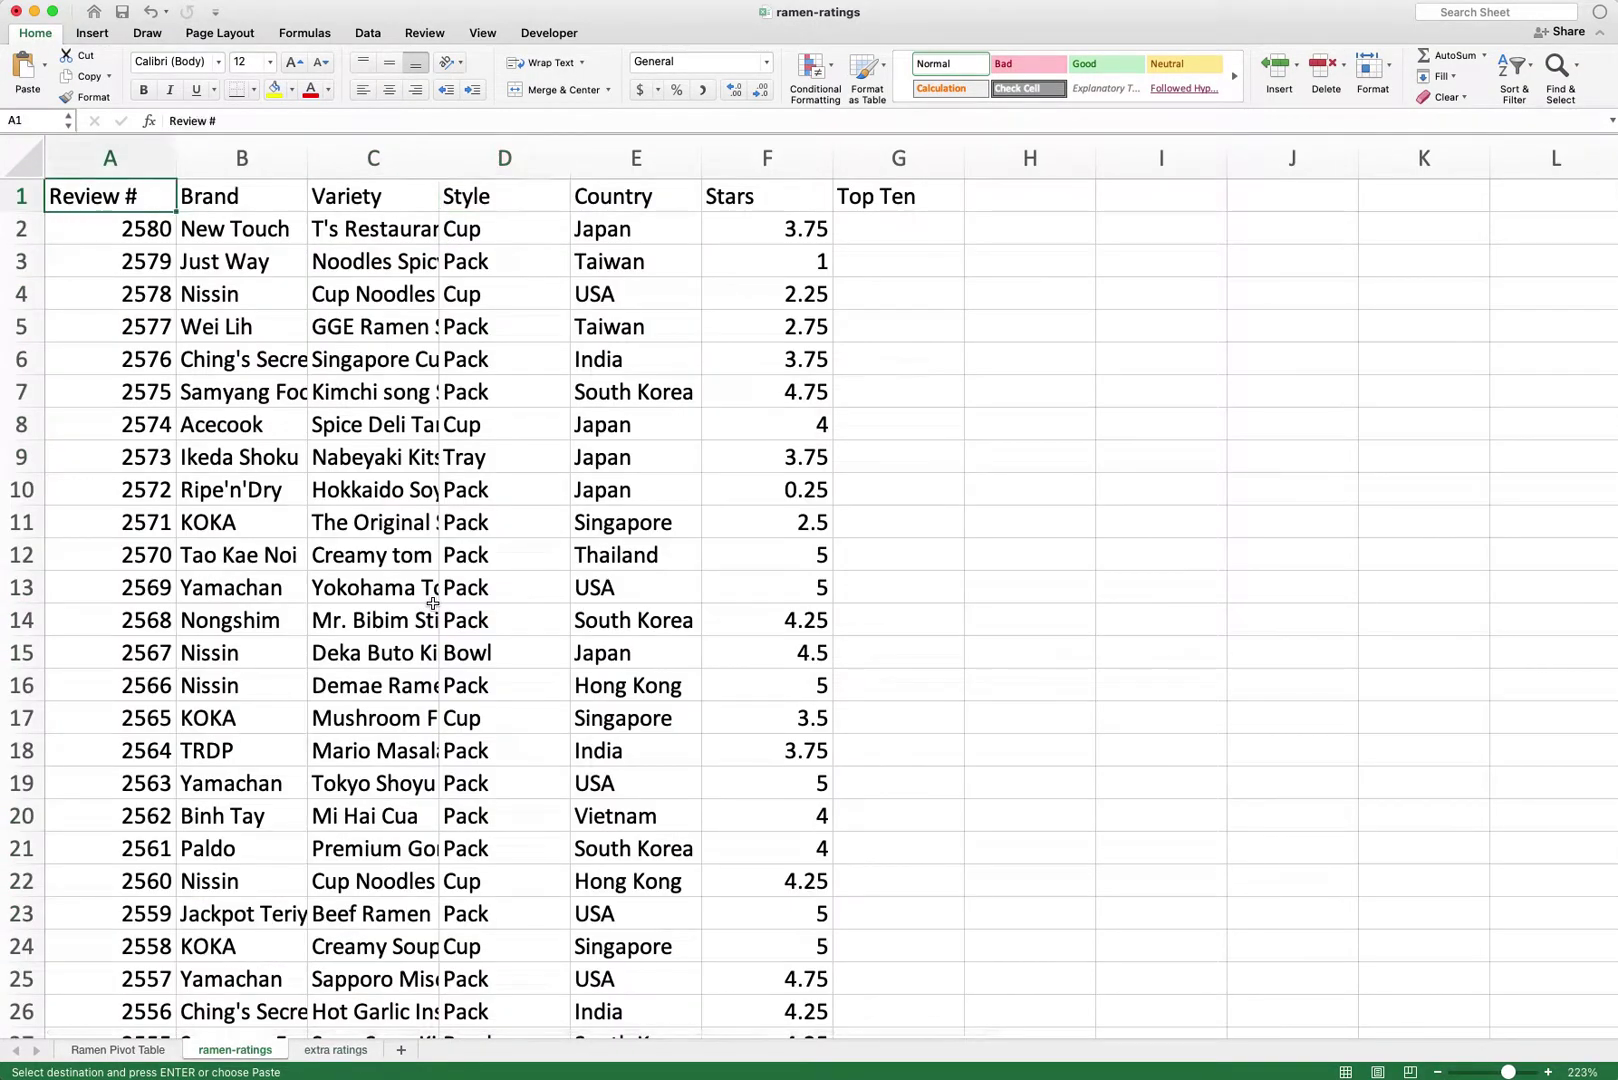
key(ctrl+Down)
key(Down)
key(Down)
key(Down)
key(Down)
key(Up)
key(Up)
key(Up)
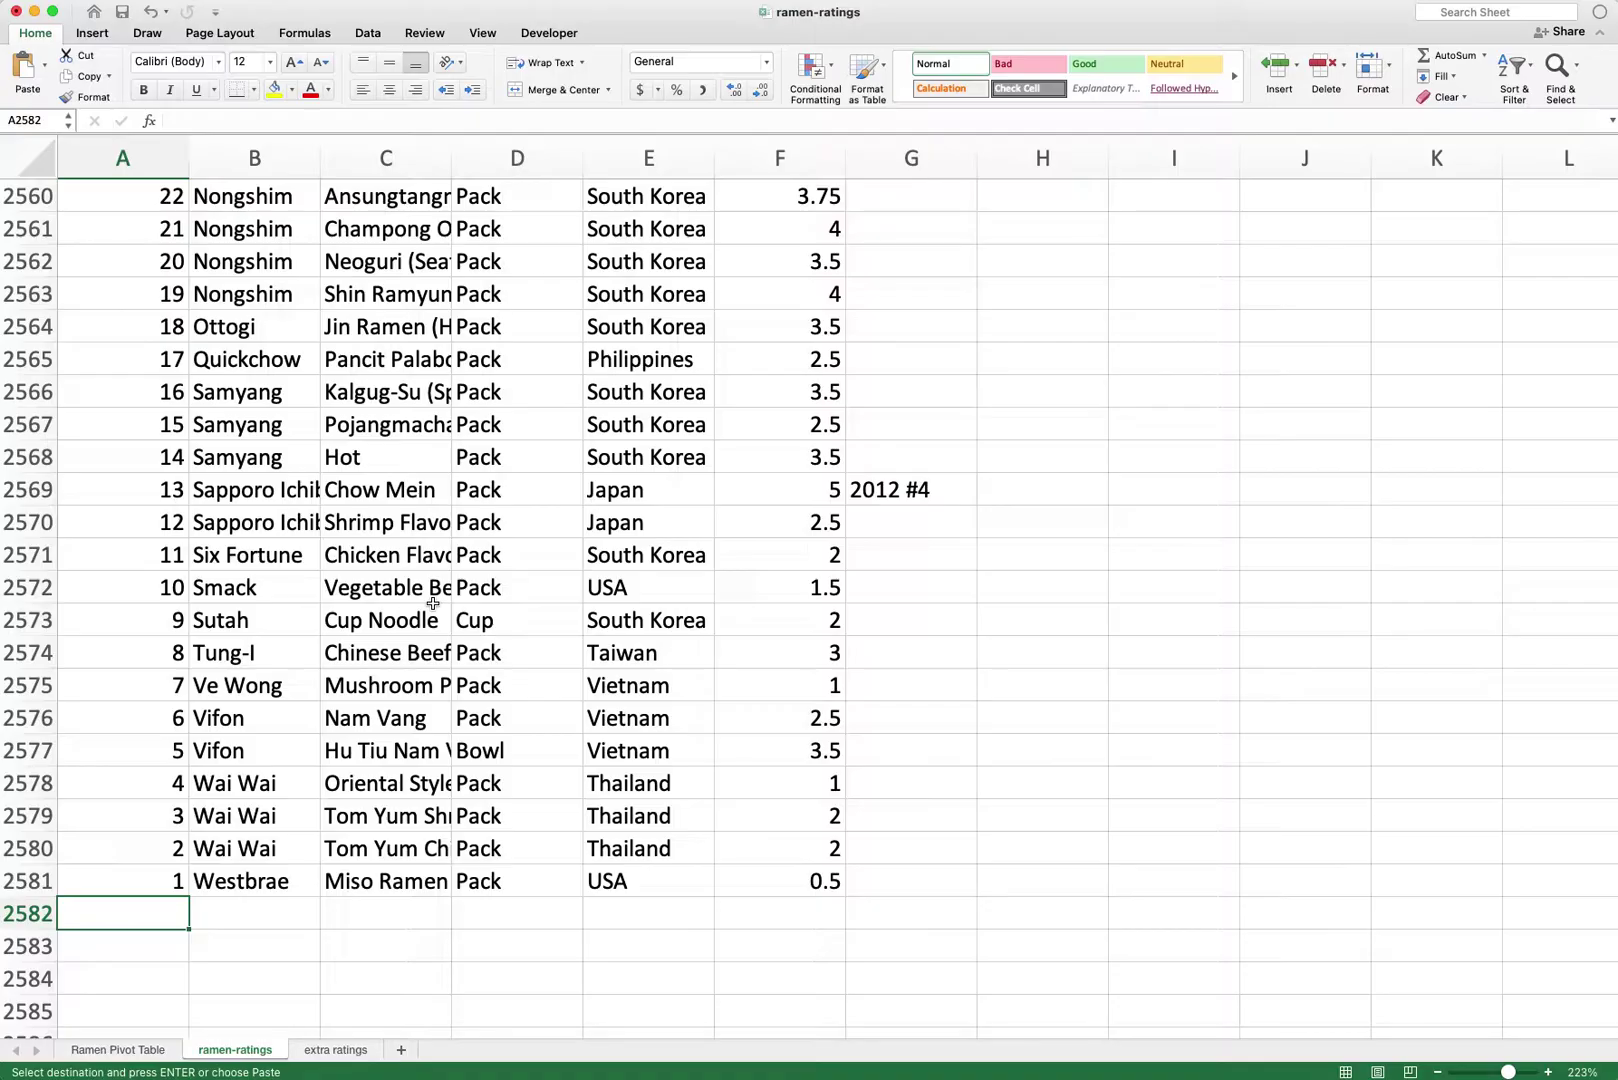
key(super+v)
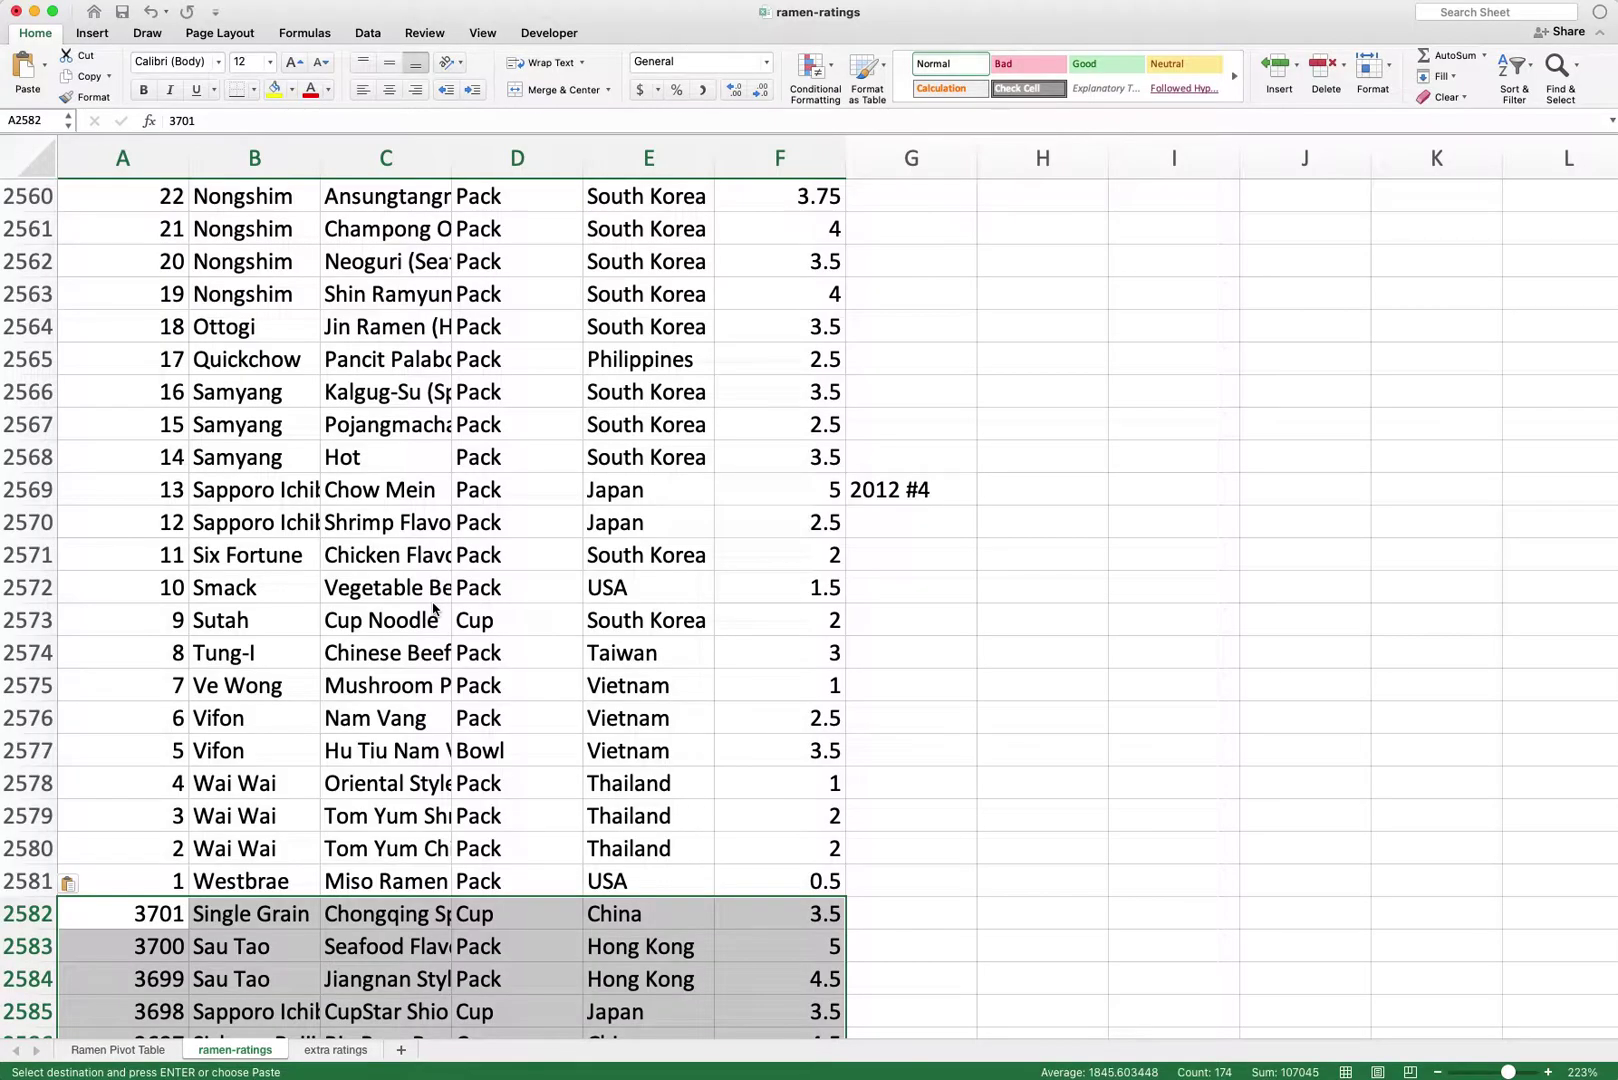
Step: Refresh the pivot table on the Ramen Pivot Table sheet
key(ctrl+Page_Up)
click(353, 484)
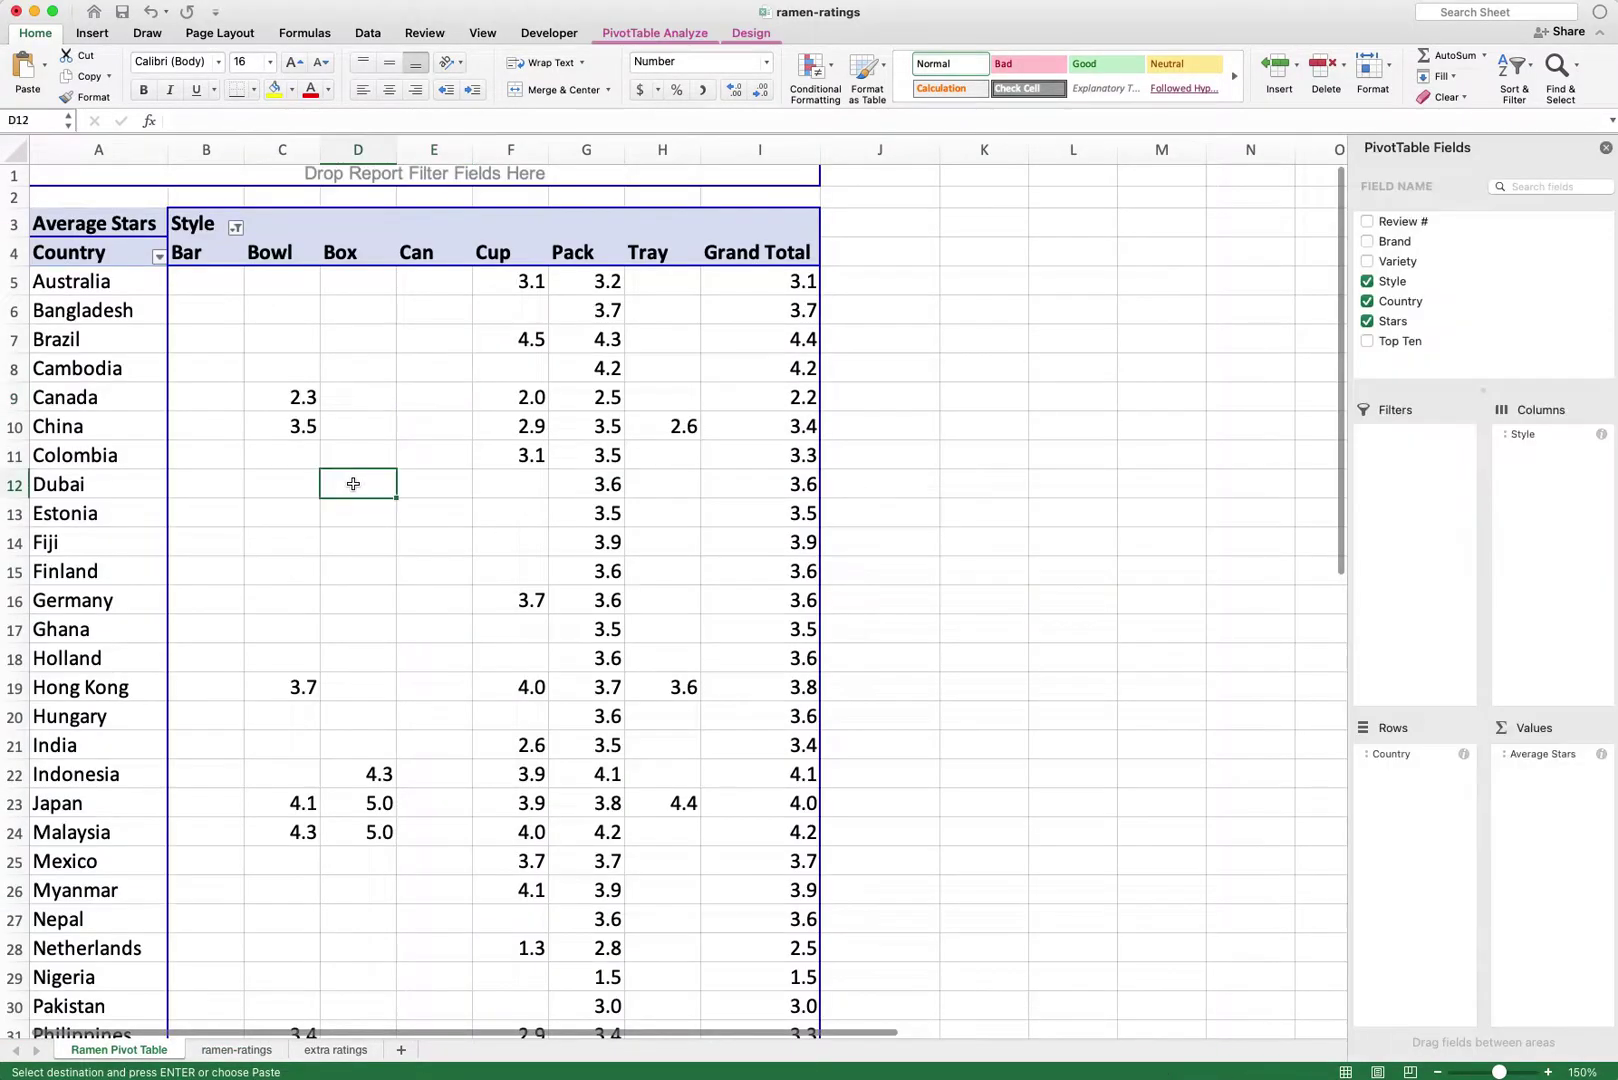
right_click(353, 488)
click(432, 566)
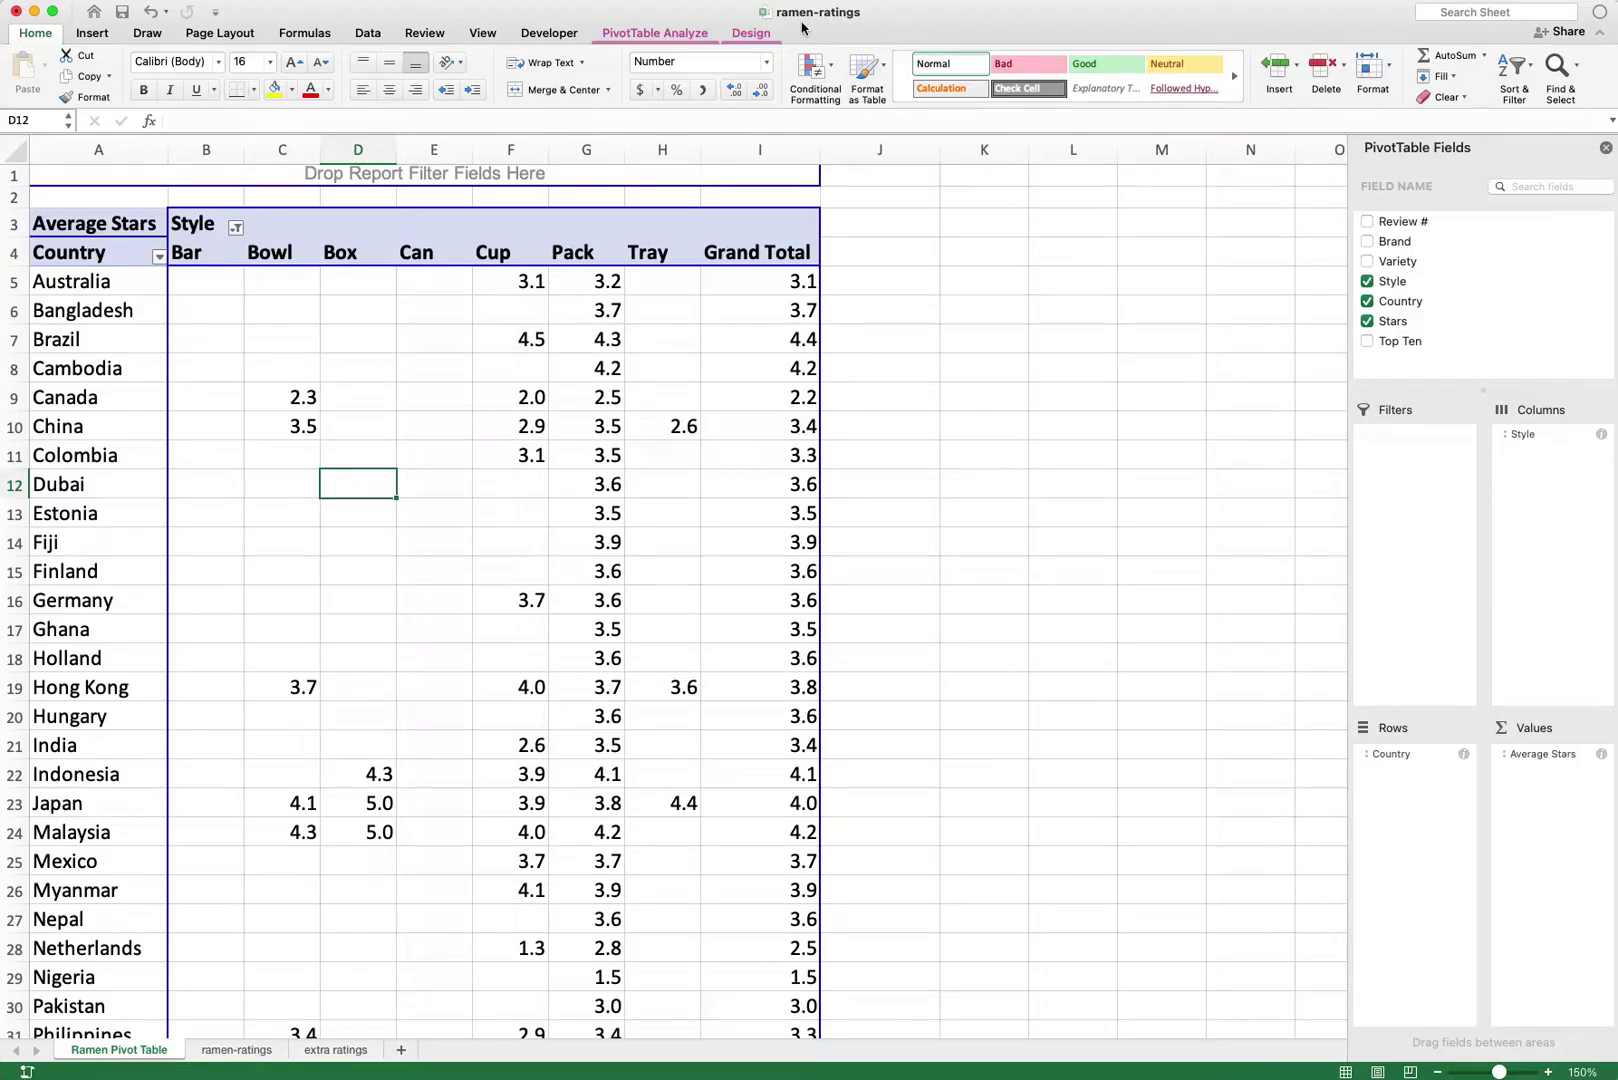
Step: Check which source range the pivot table uses, leaving the data source as it is
click(670, 38)
click(700, 72)
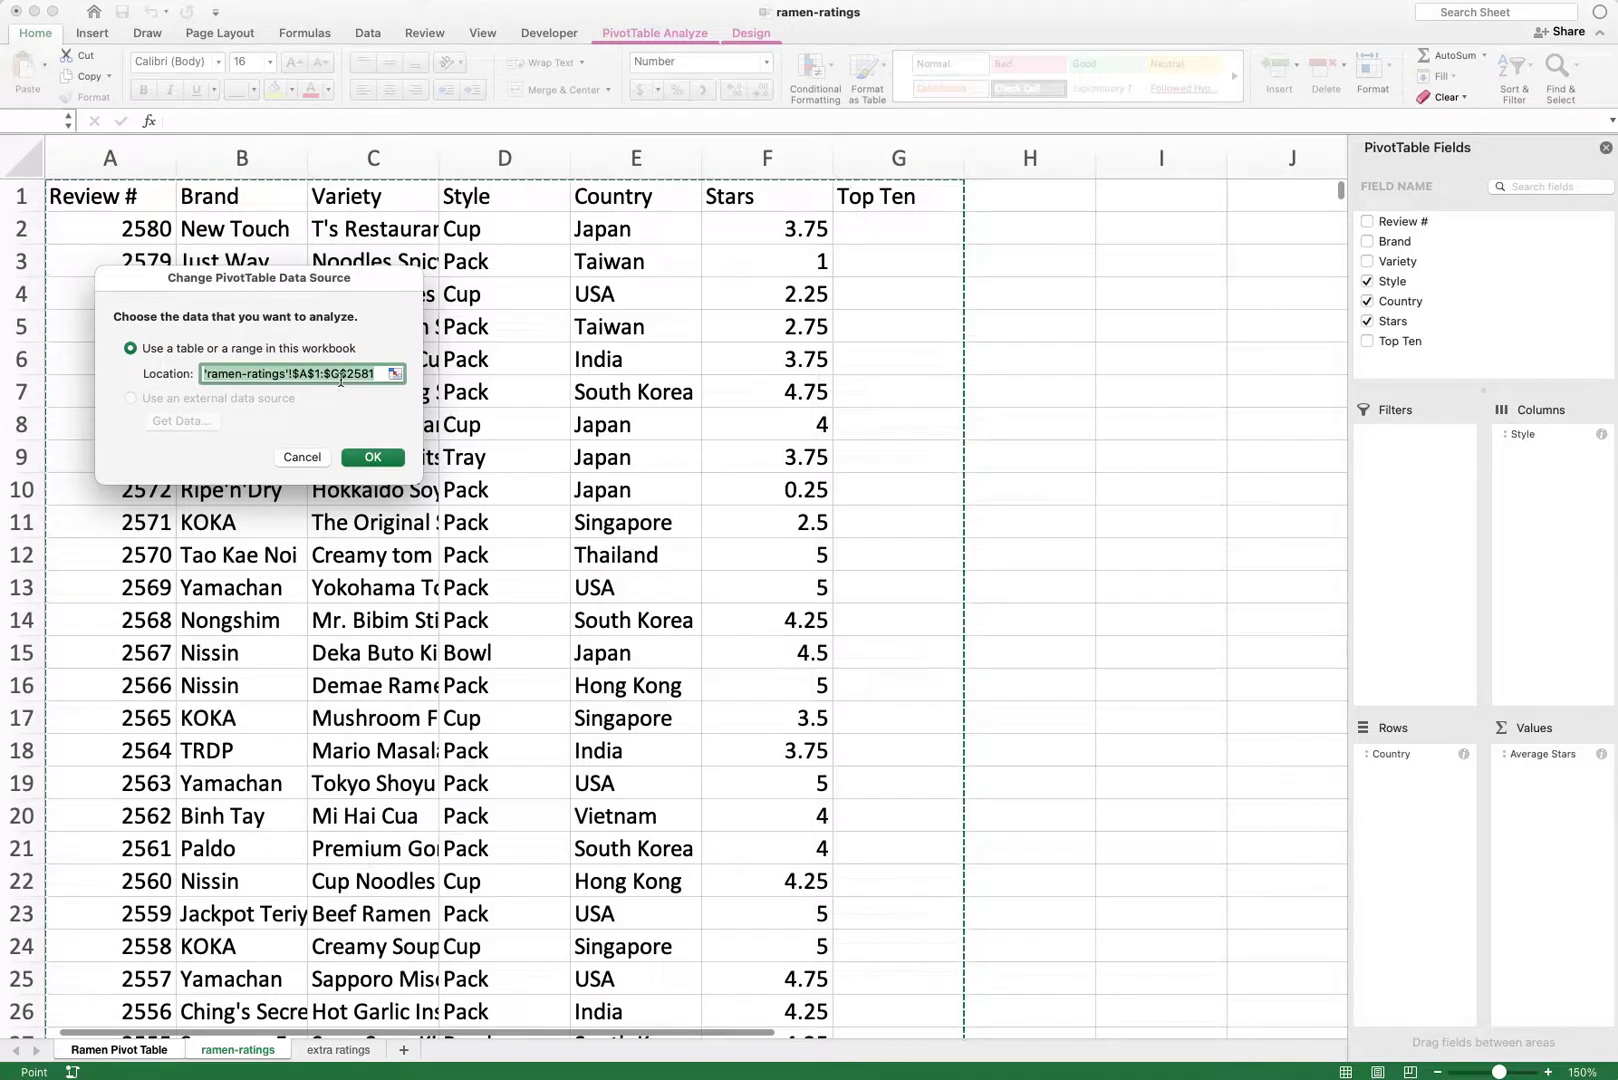
click(218, 527)
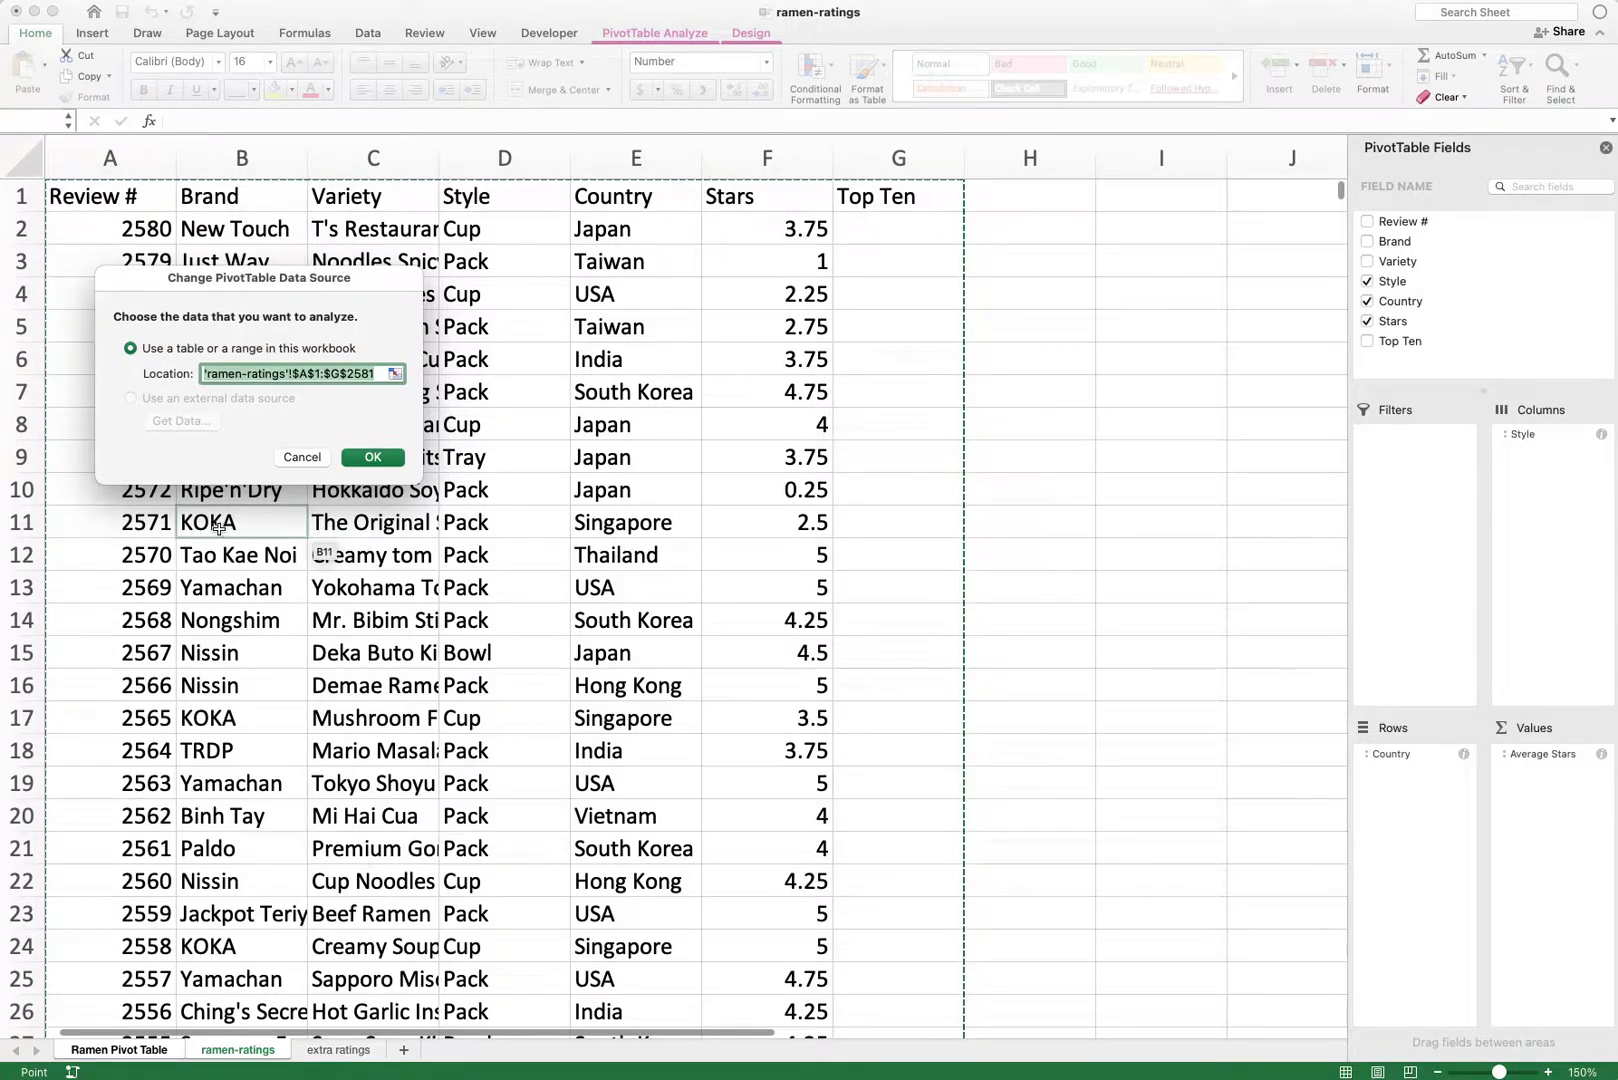
key(Return)
click(162, 523)
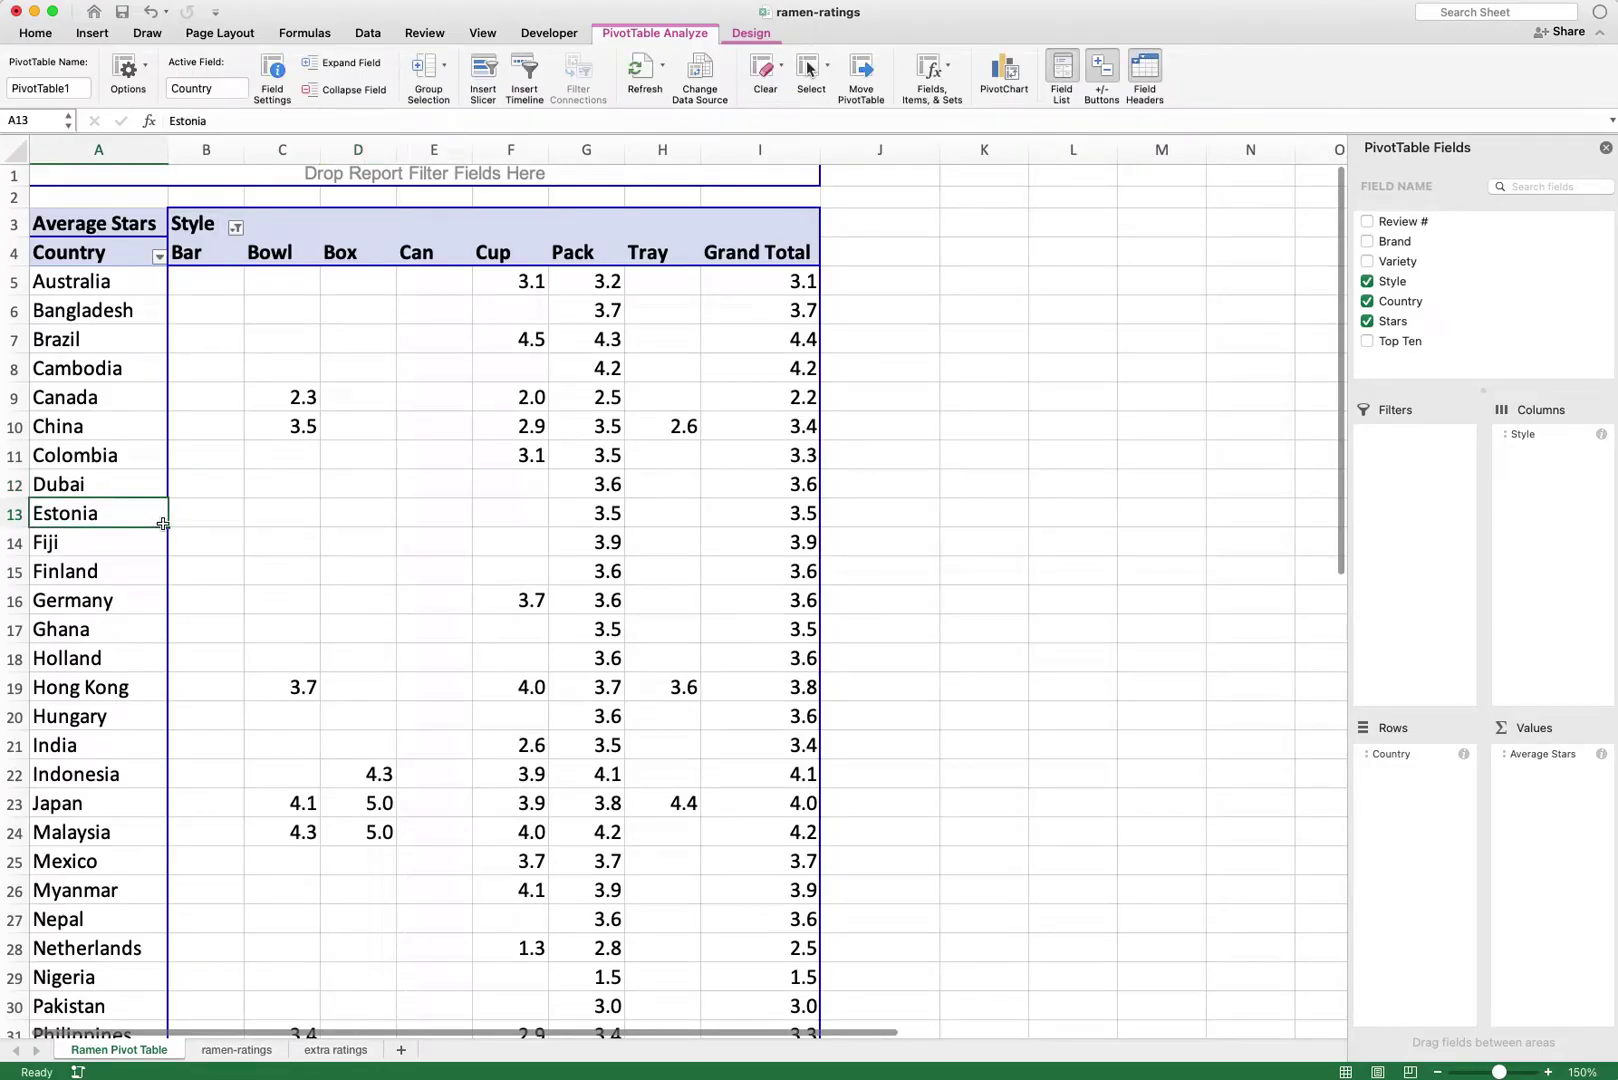
Step: Locate the last row of the appended records on the ramen-ratings sheet
key(ctrl+Page_Down)
key(ctrl+Down)
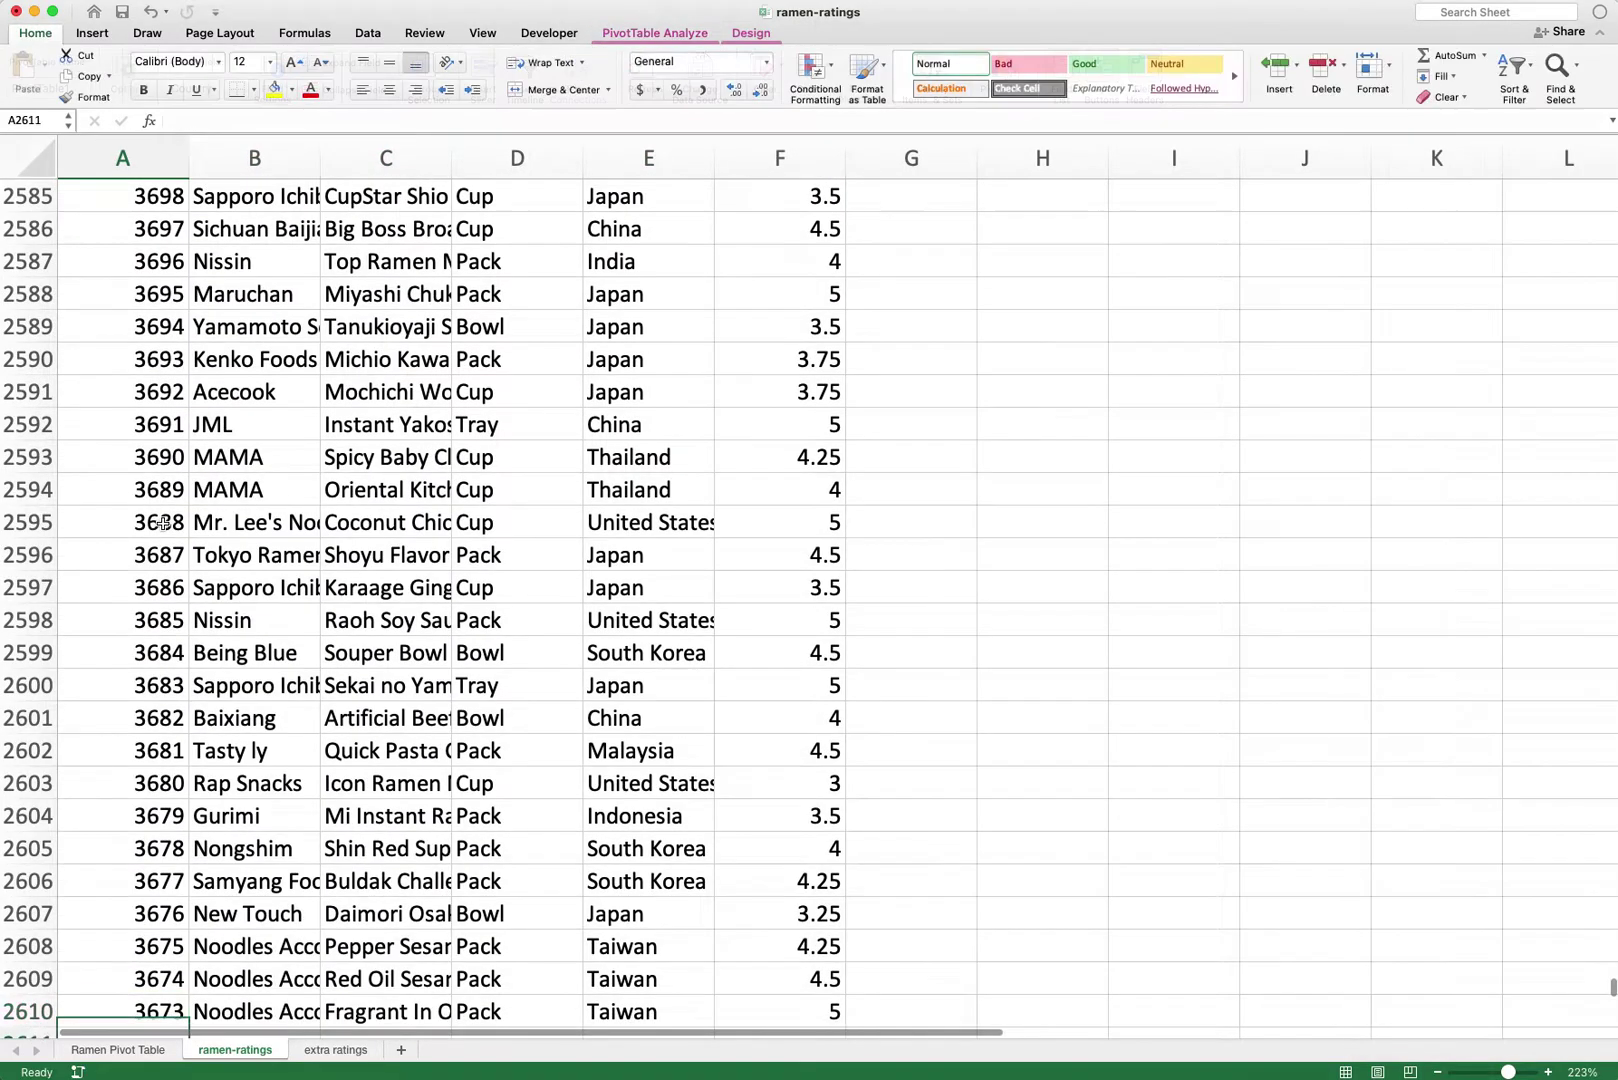
key(Down)
key(Up)
key(Up)
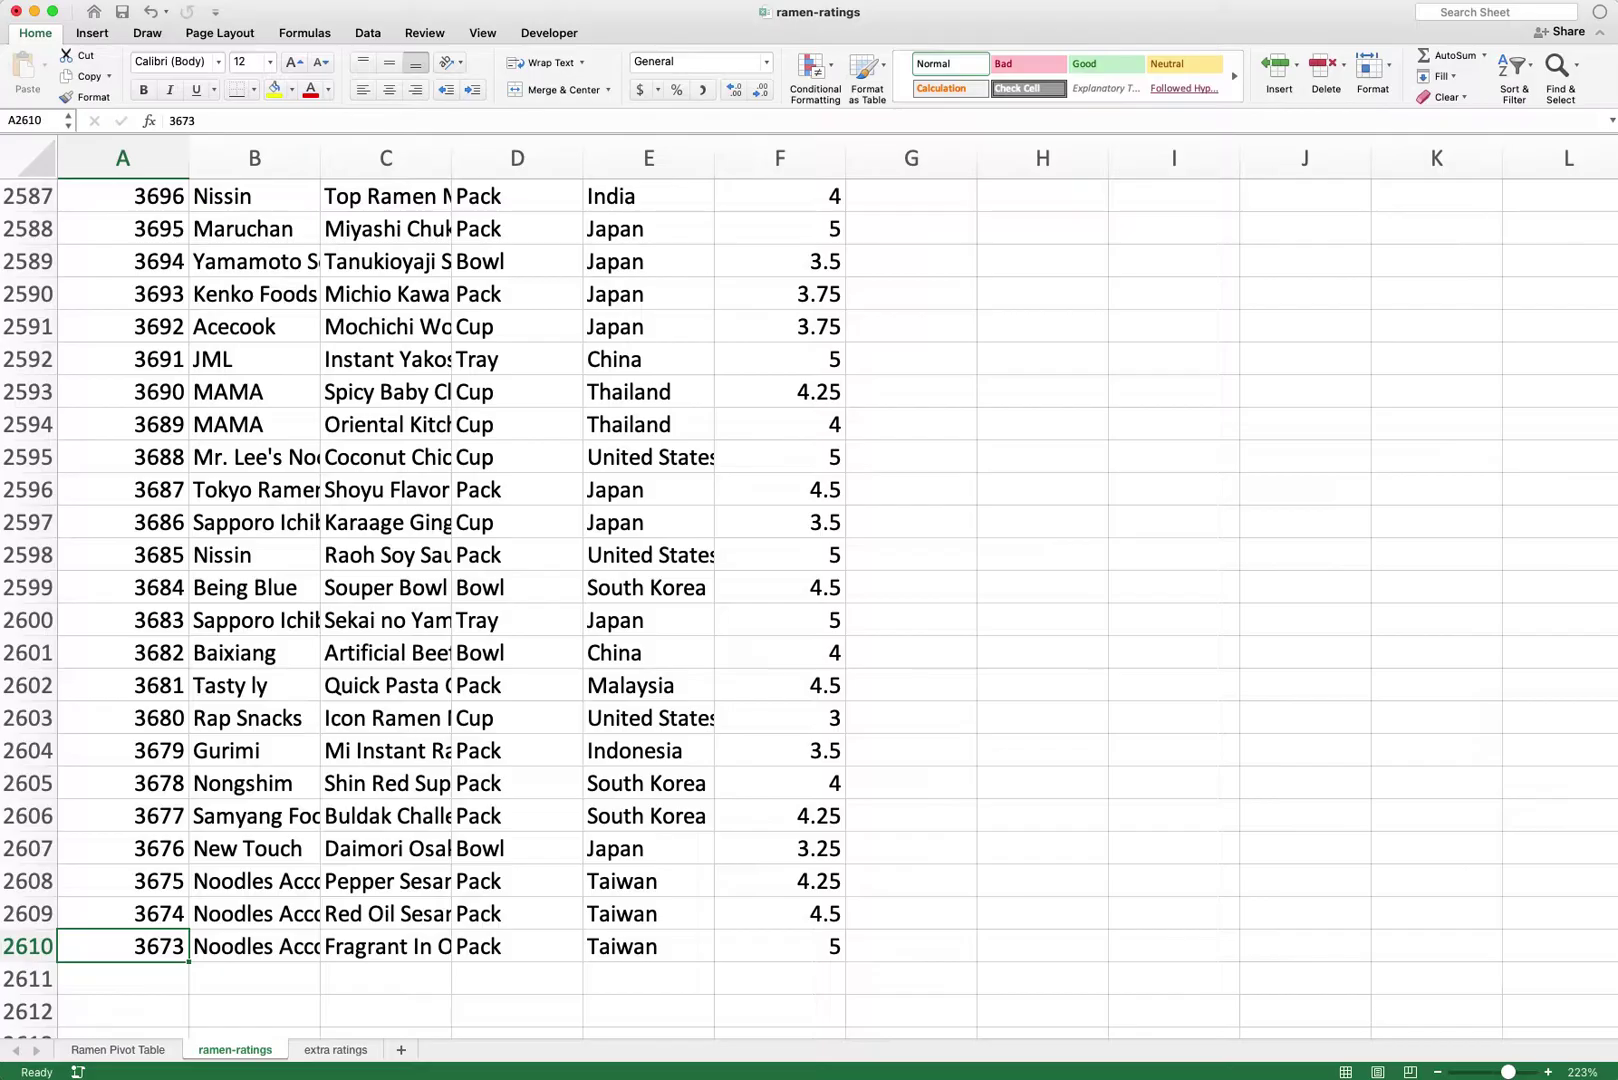
click(397, 514)
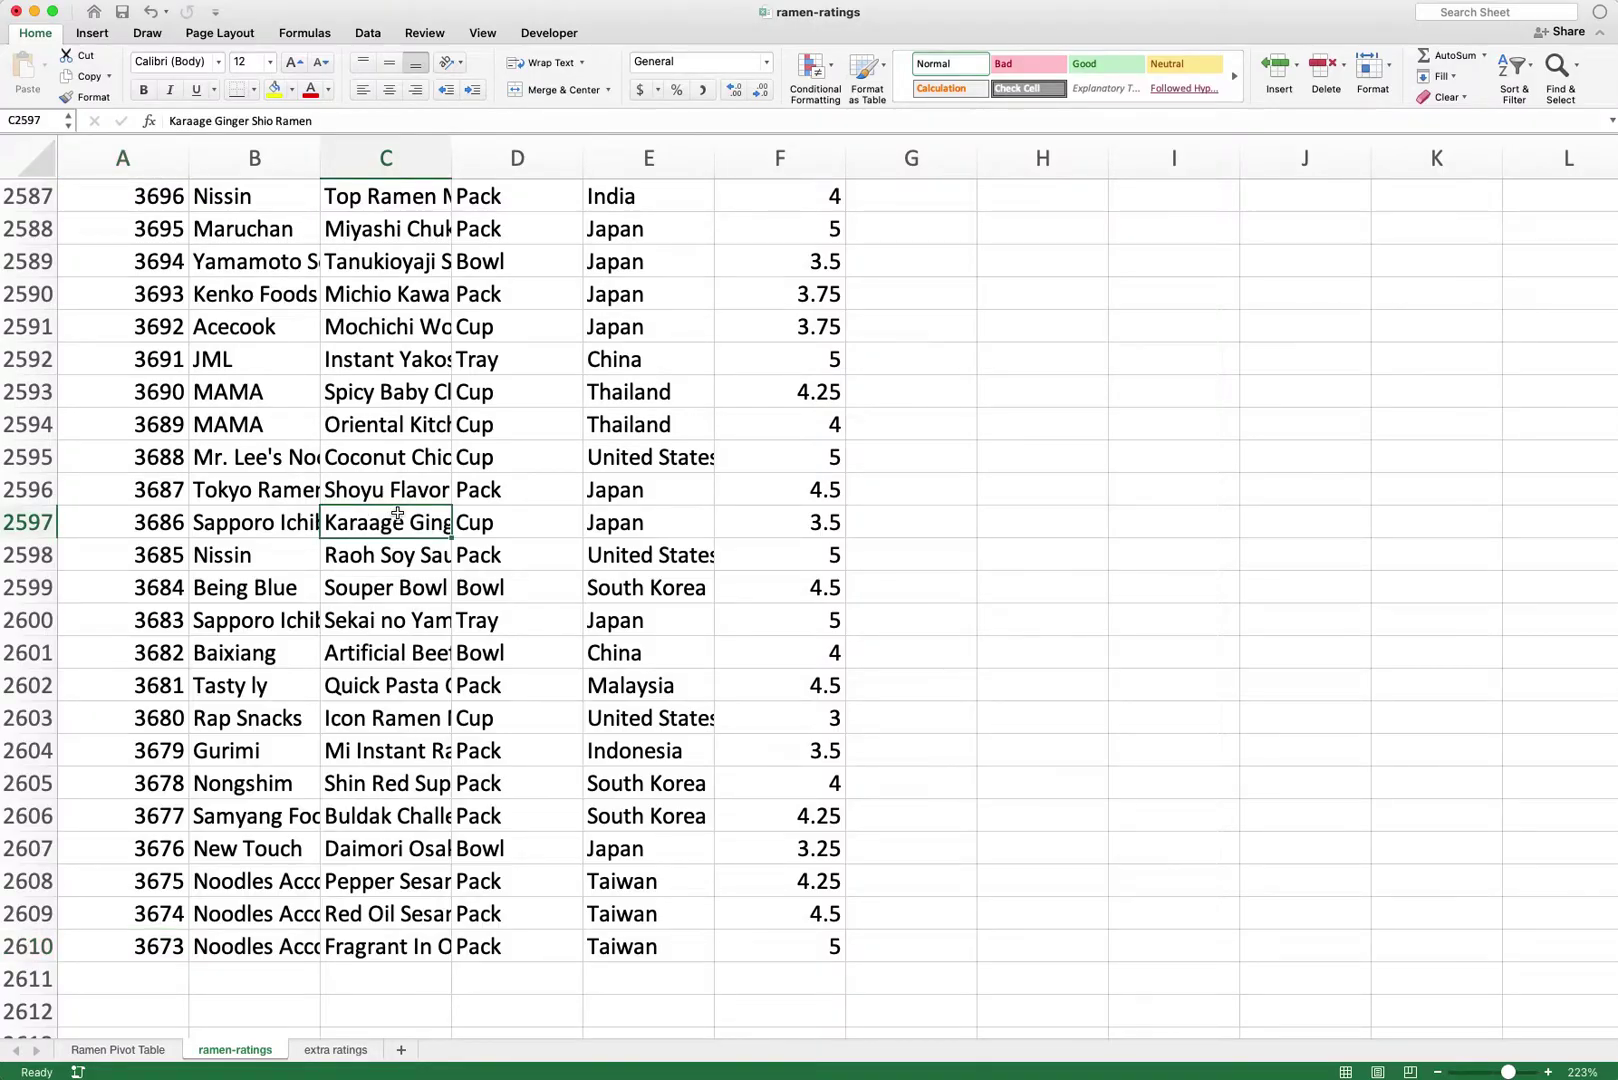
Step: Change the pivot table's data source to the entire columns $A:$G of the ramen-ratings sheet
key(ctrl+Page_Up)
click(505, 430)
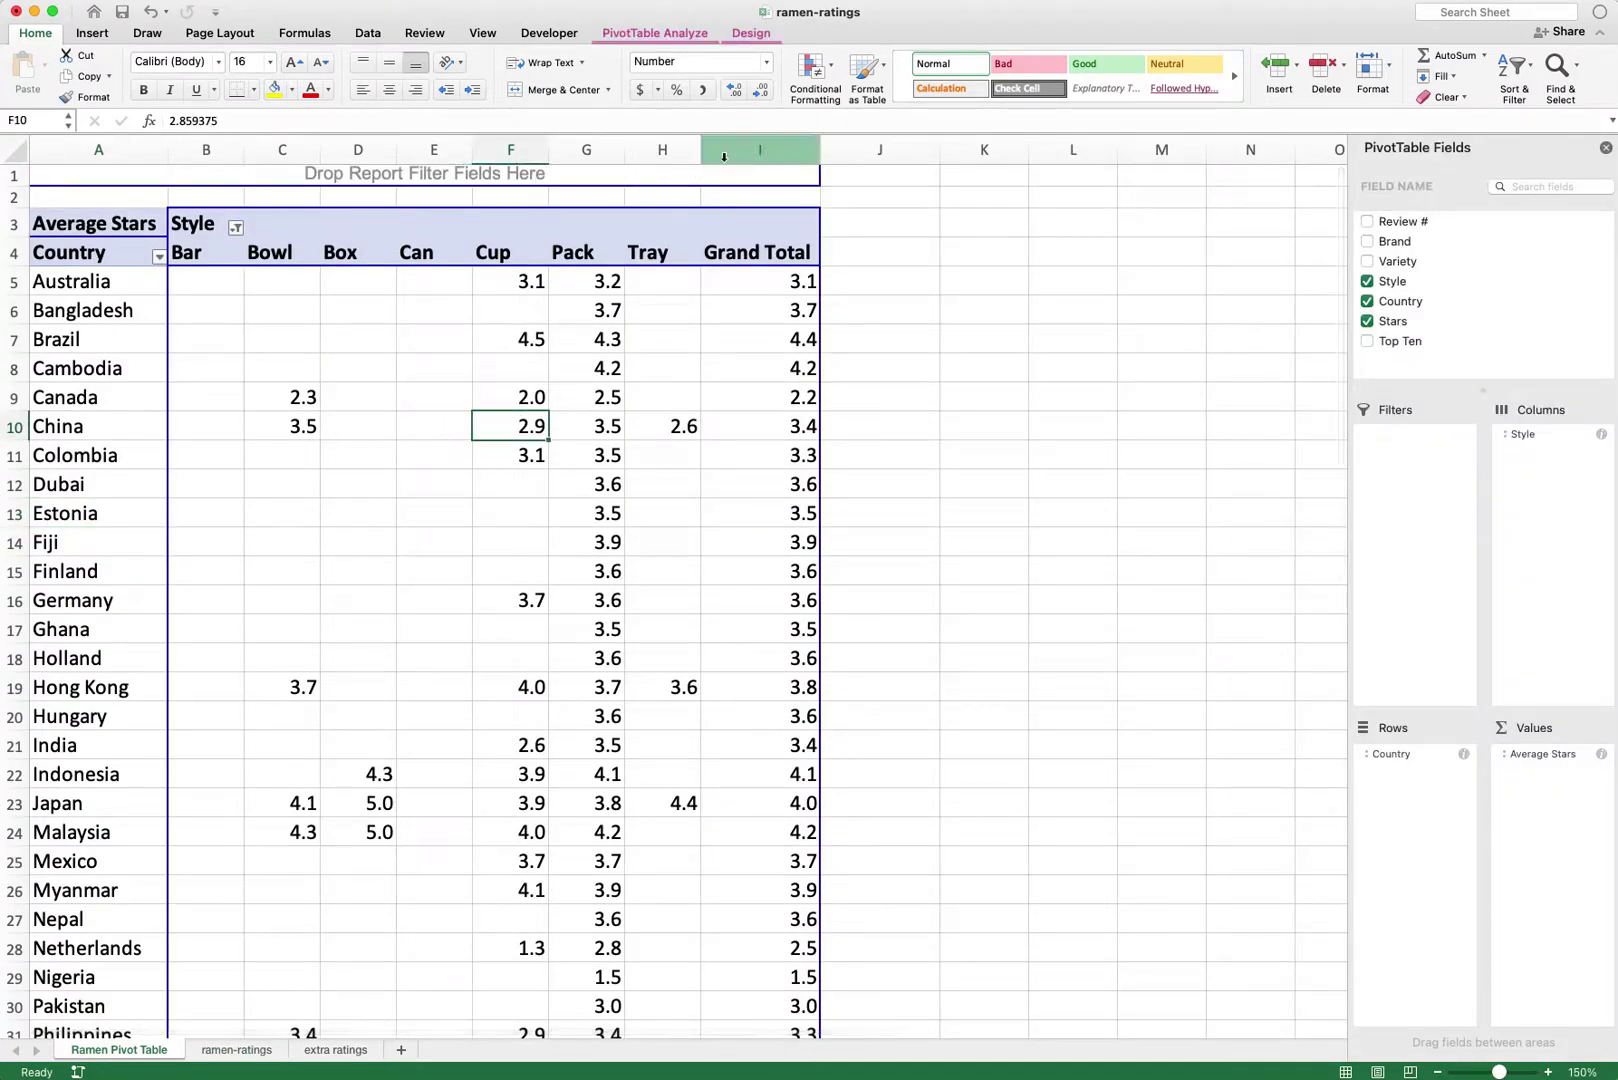
click(655, 35)
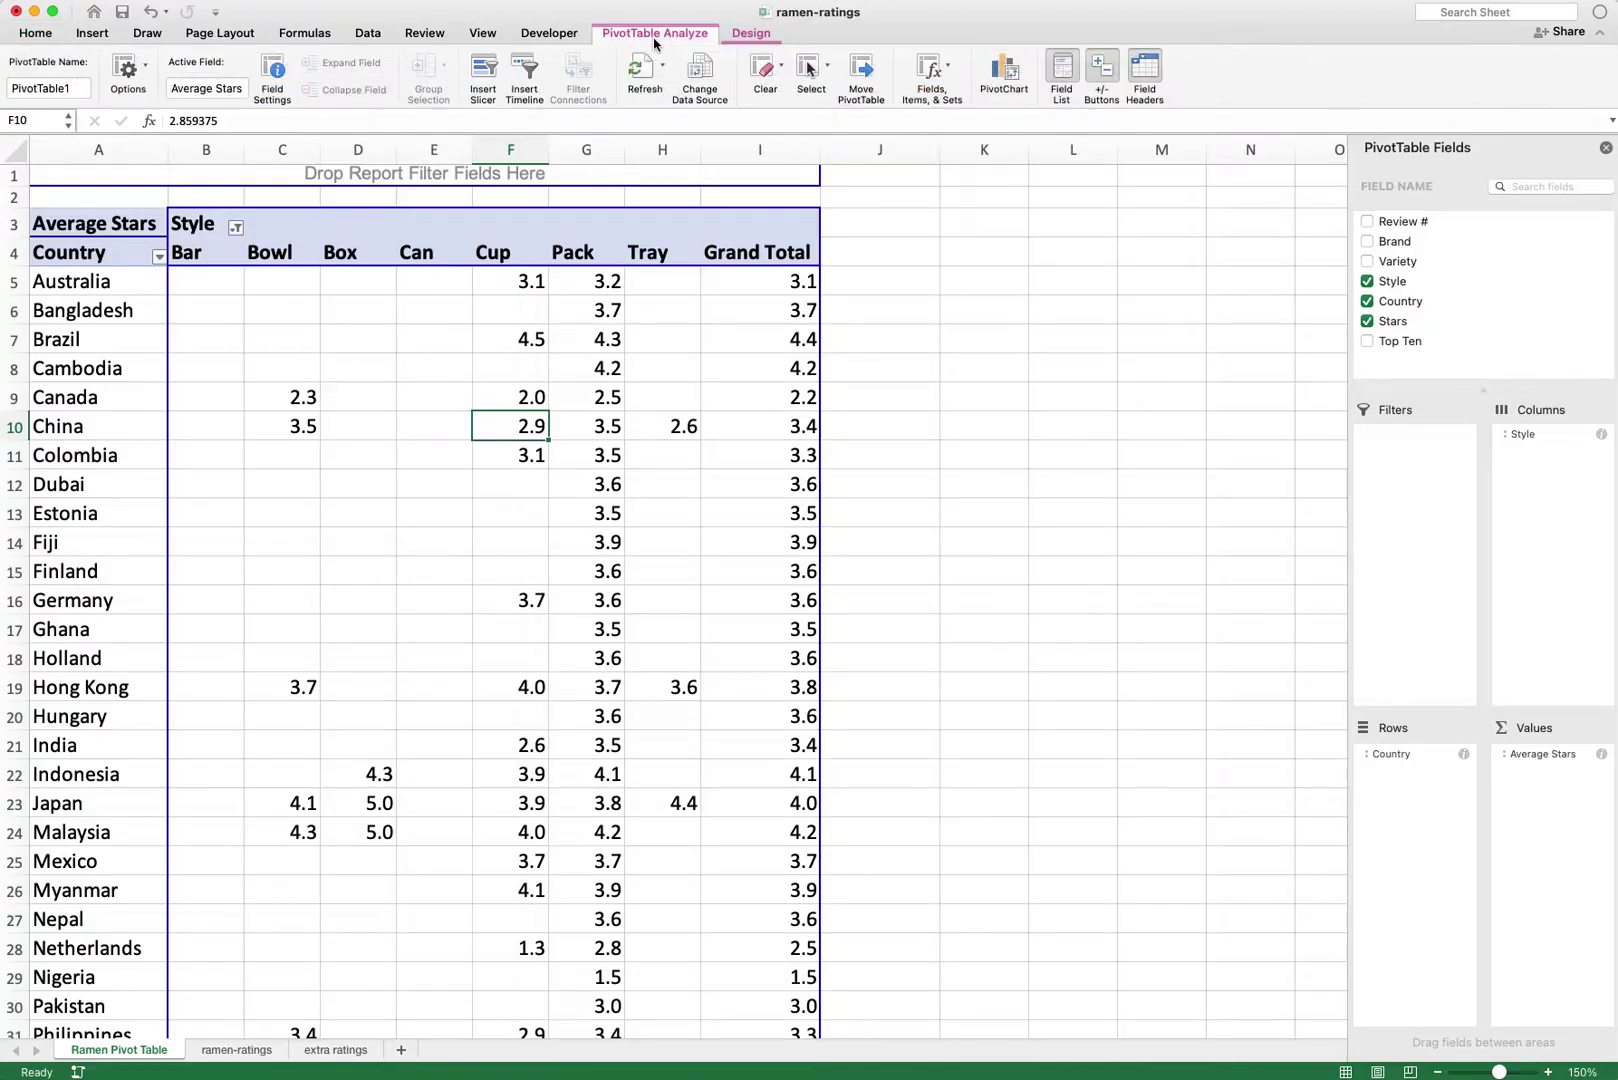
click(930, 70)
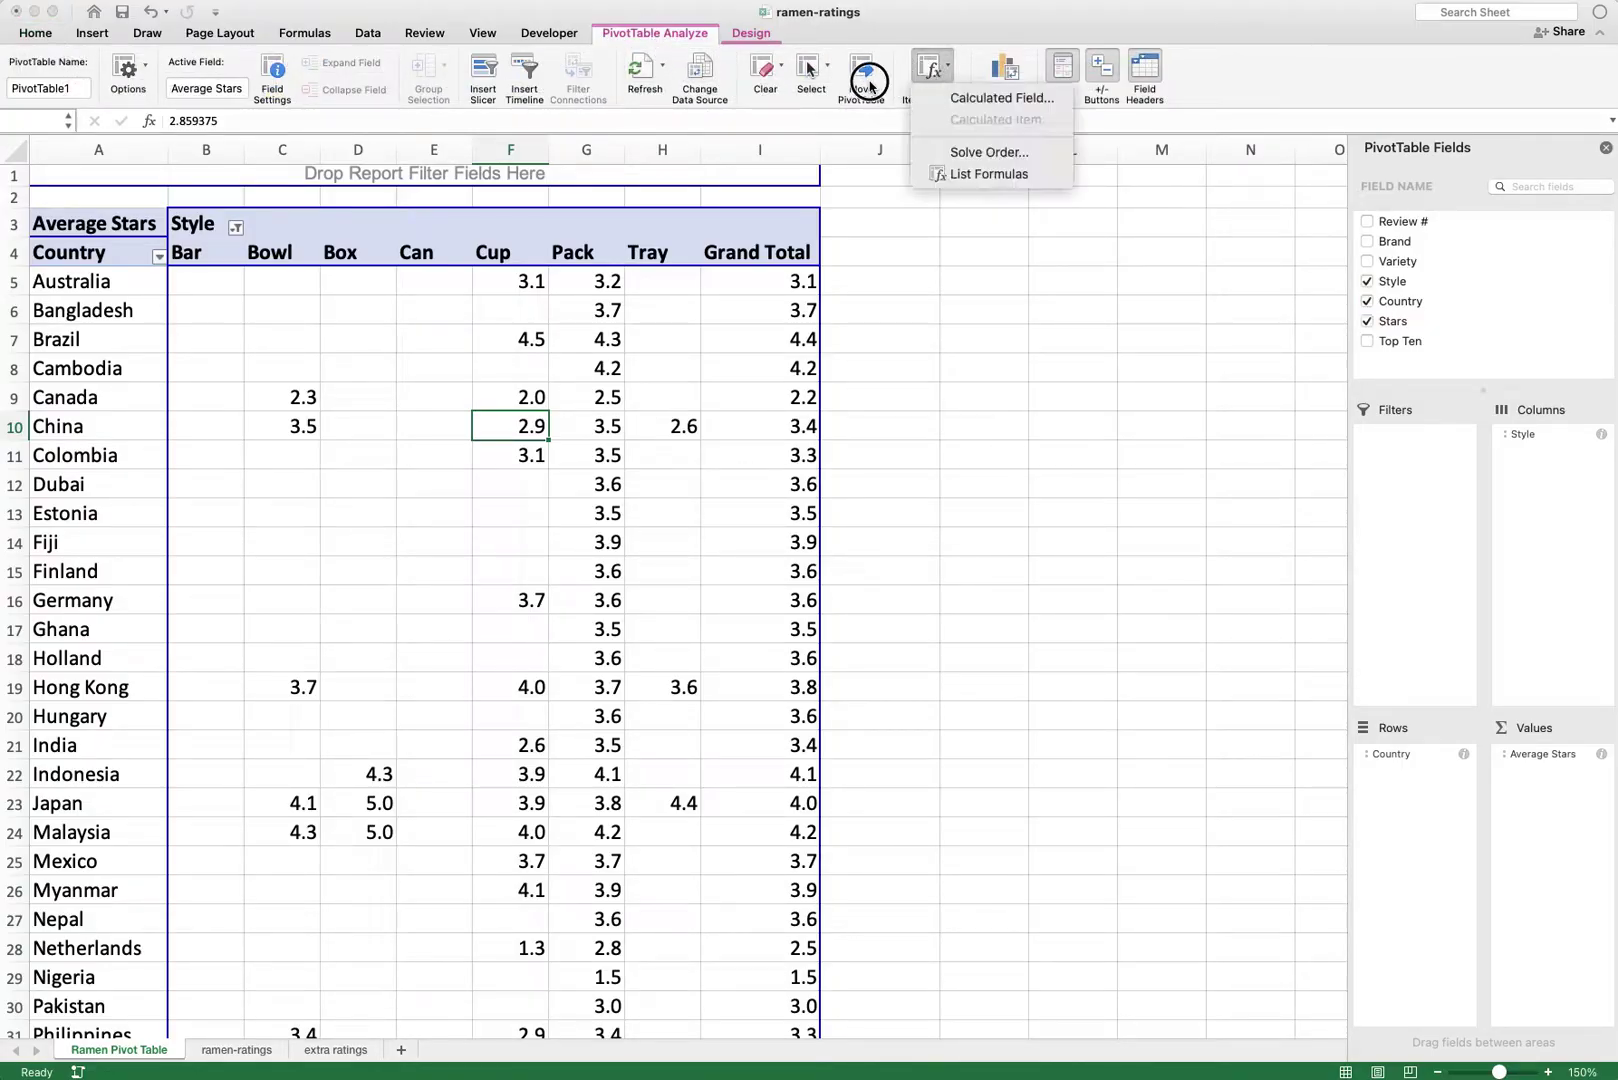
click(695, 88)
click(695, 88)
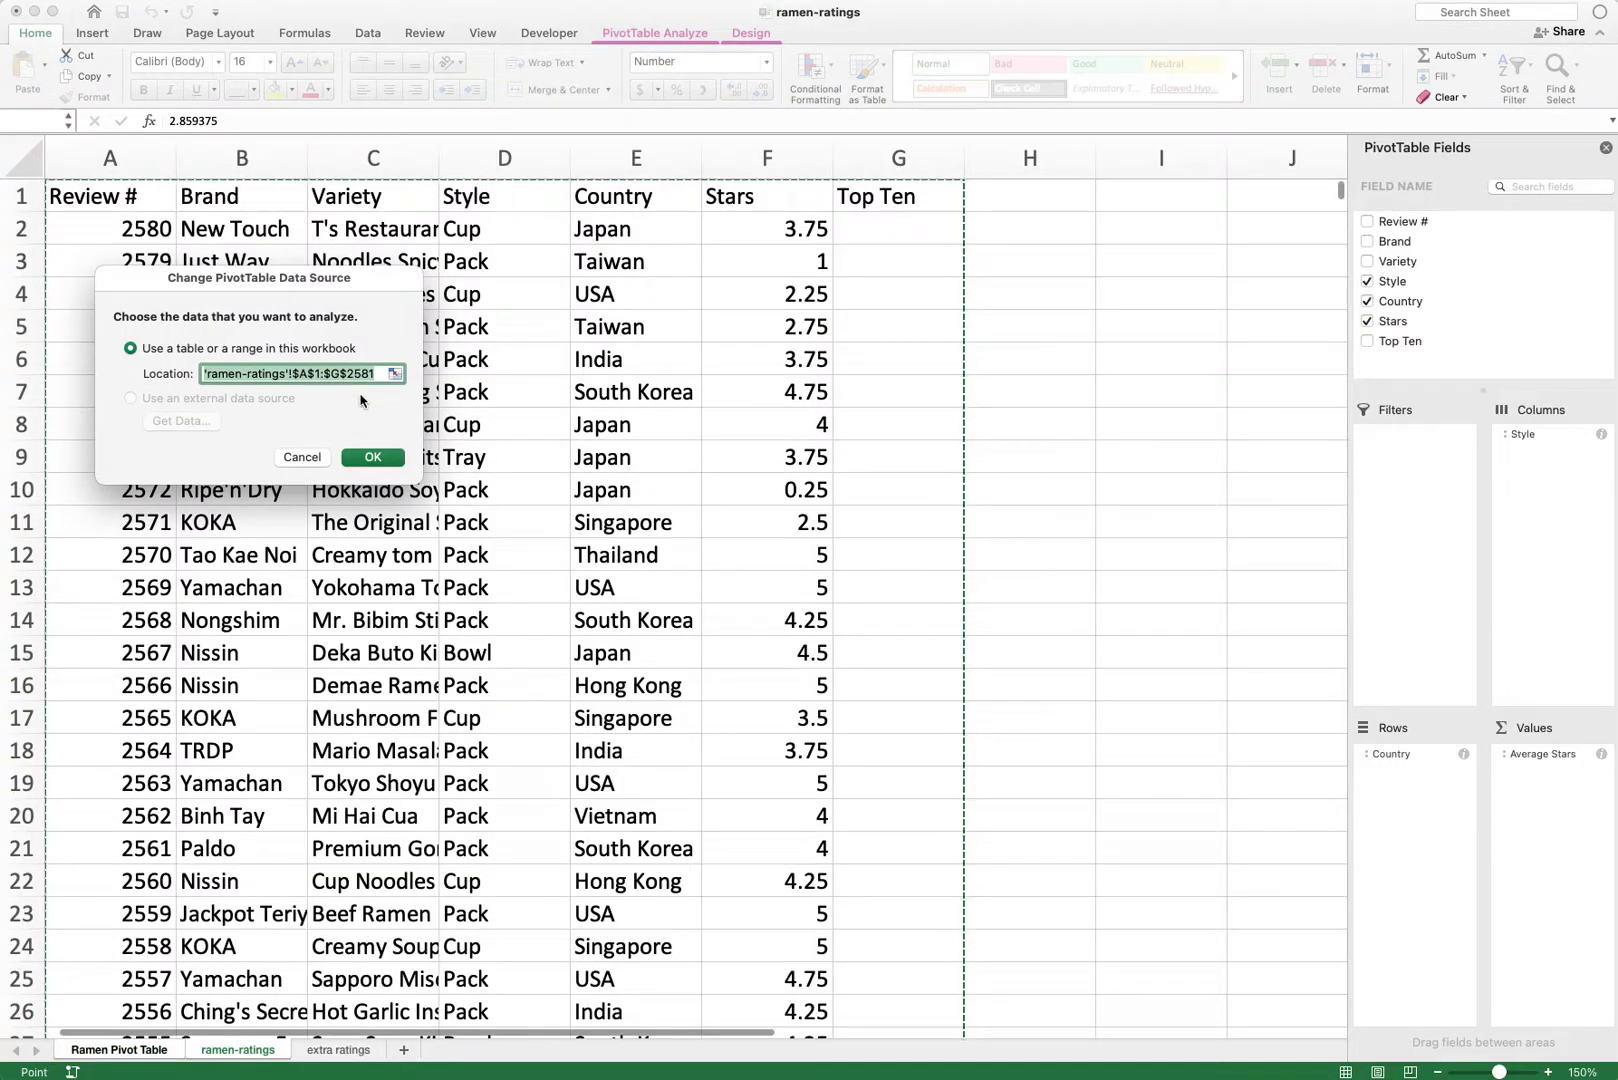
click(310, 374)
key(BackSpace)
key(BackSpace)
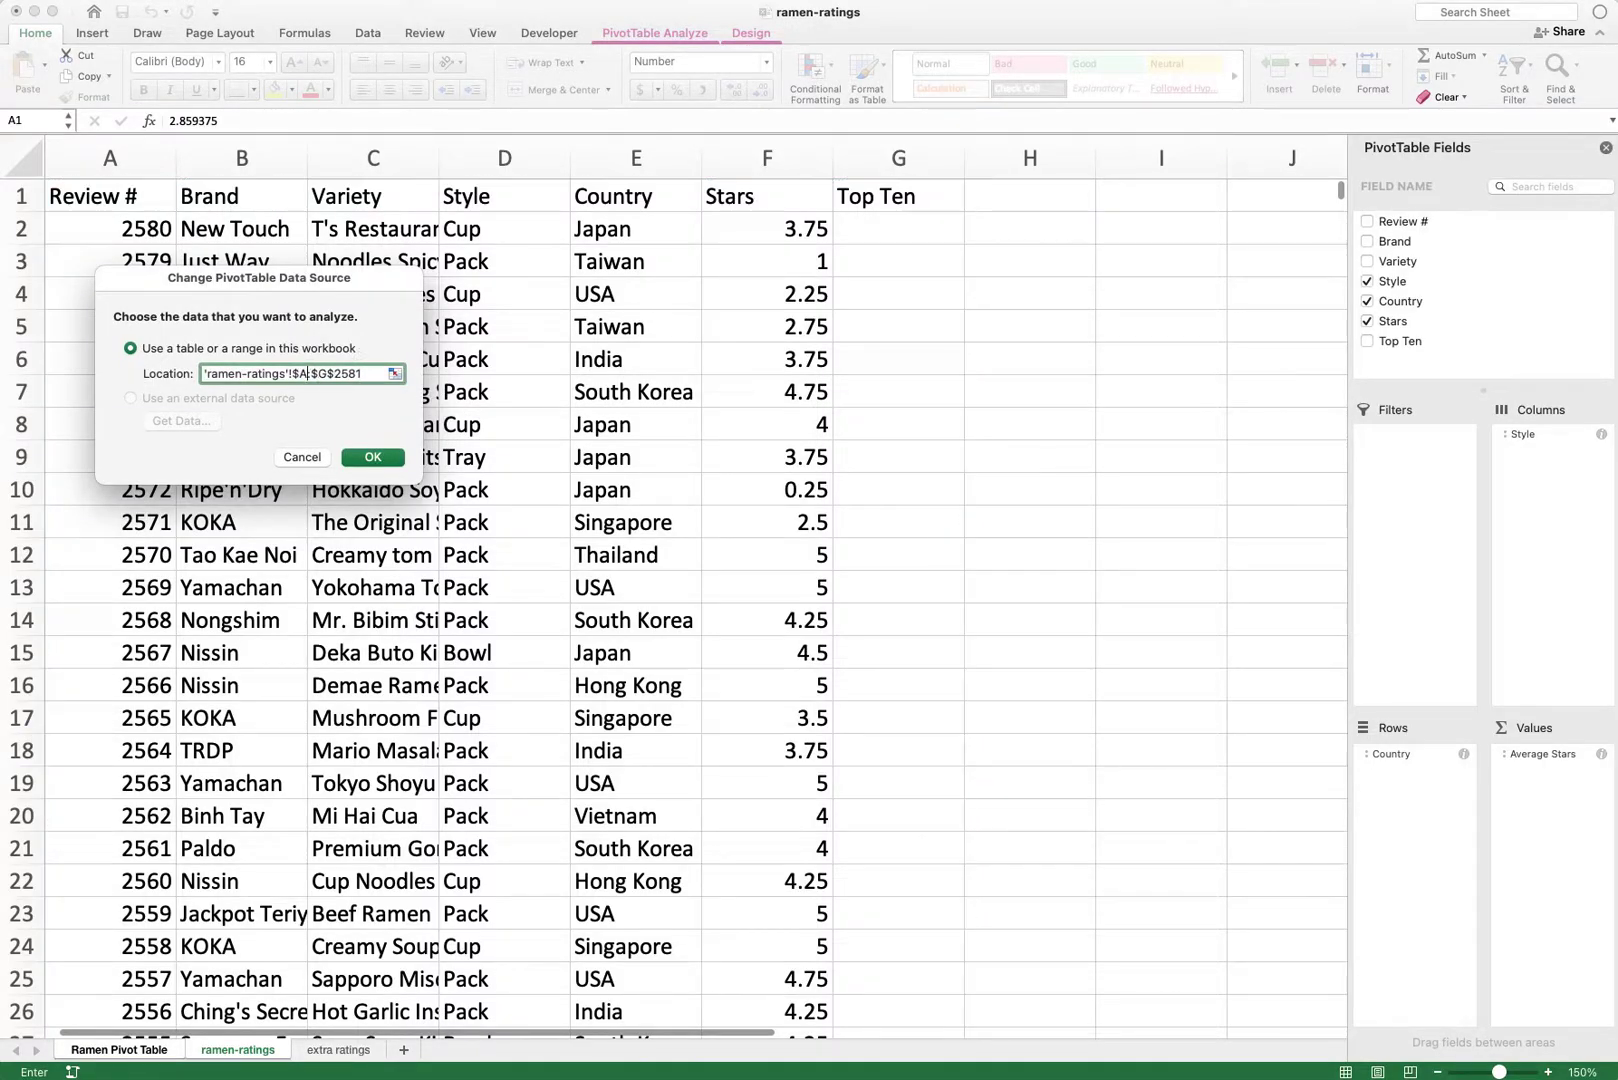
text(:)
click(327, 375)
click(374, 461)
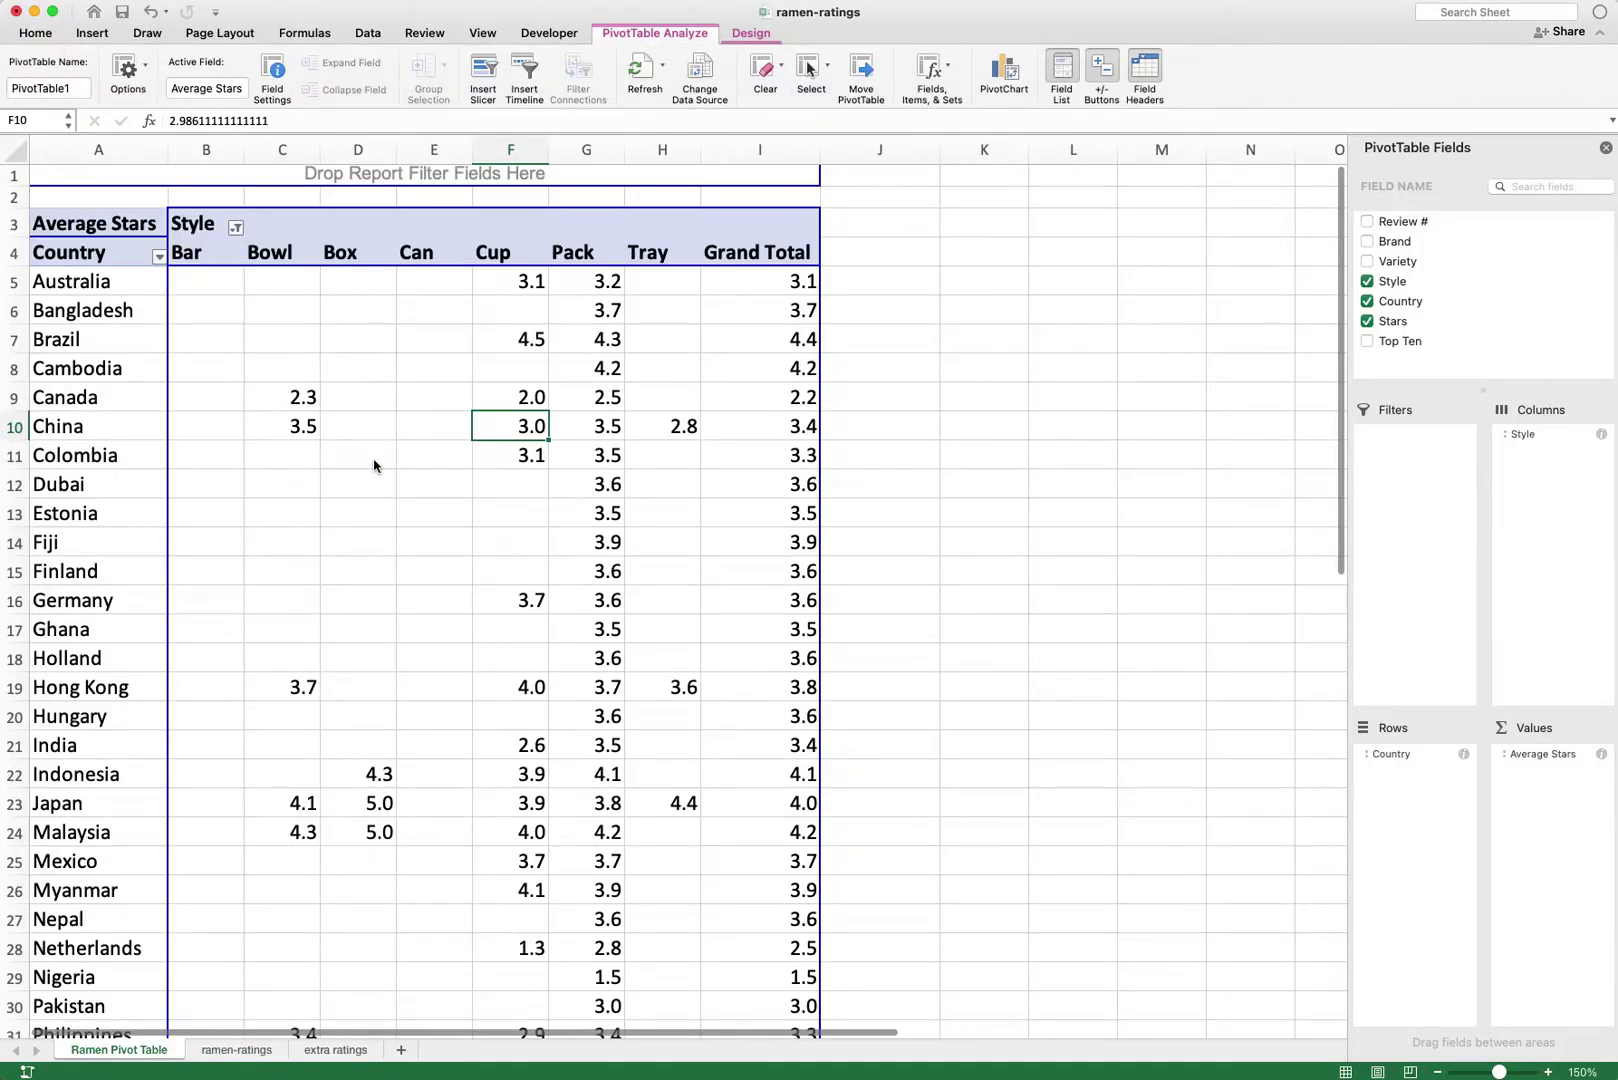
Step: Review the pivot table's averages after the data source change
click(389, 459)
scroll(389, 459, down, 8)
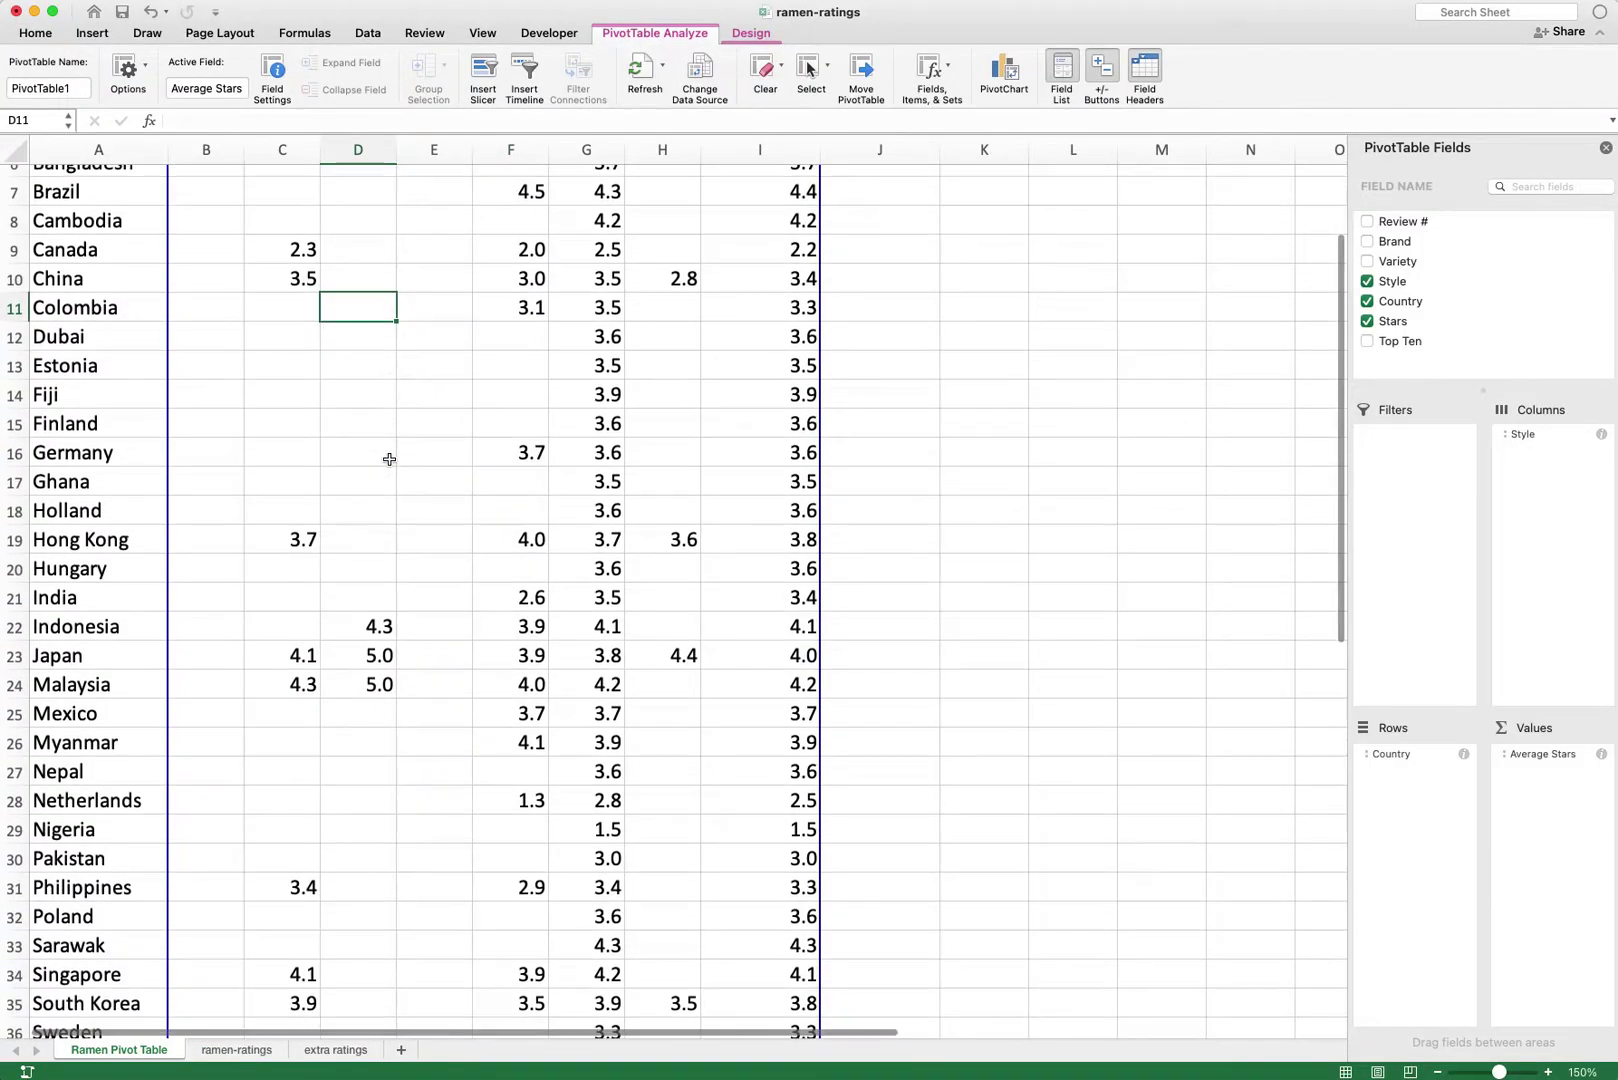
scroll(389, 459, up, 8)
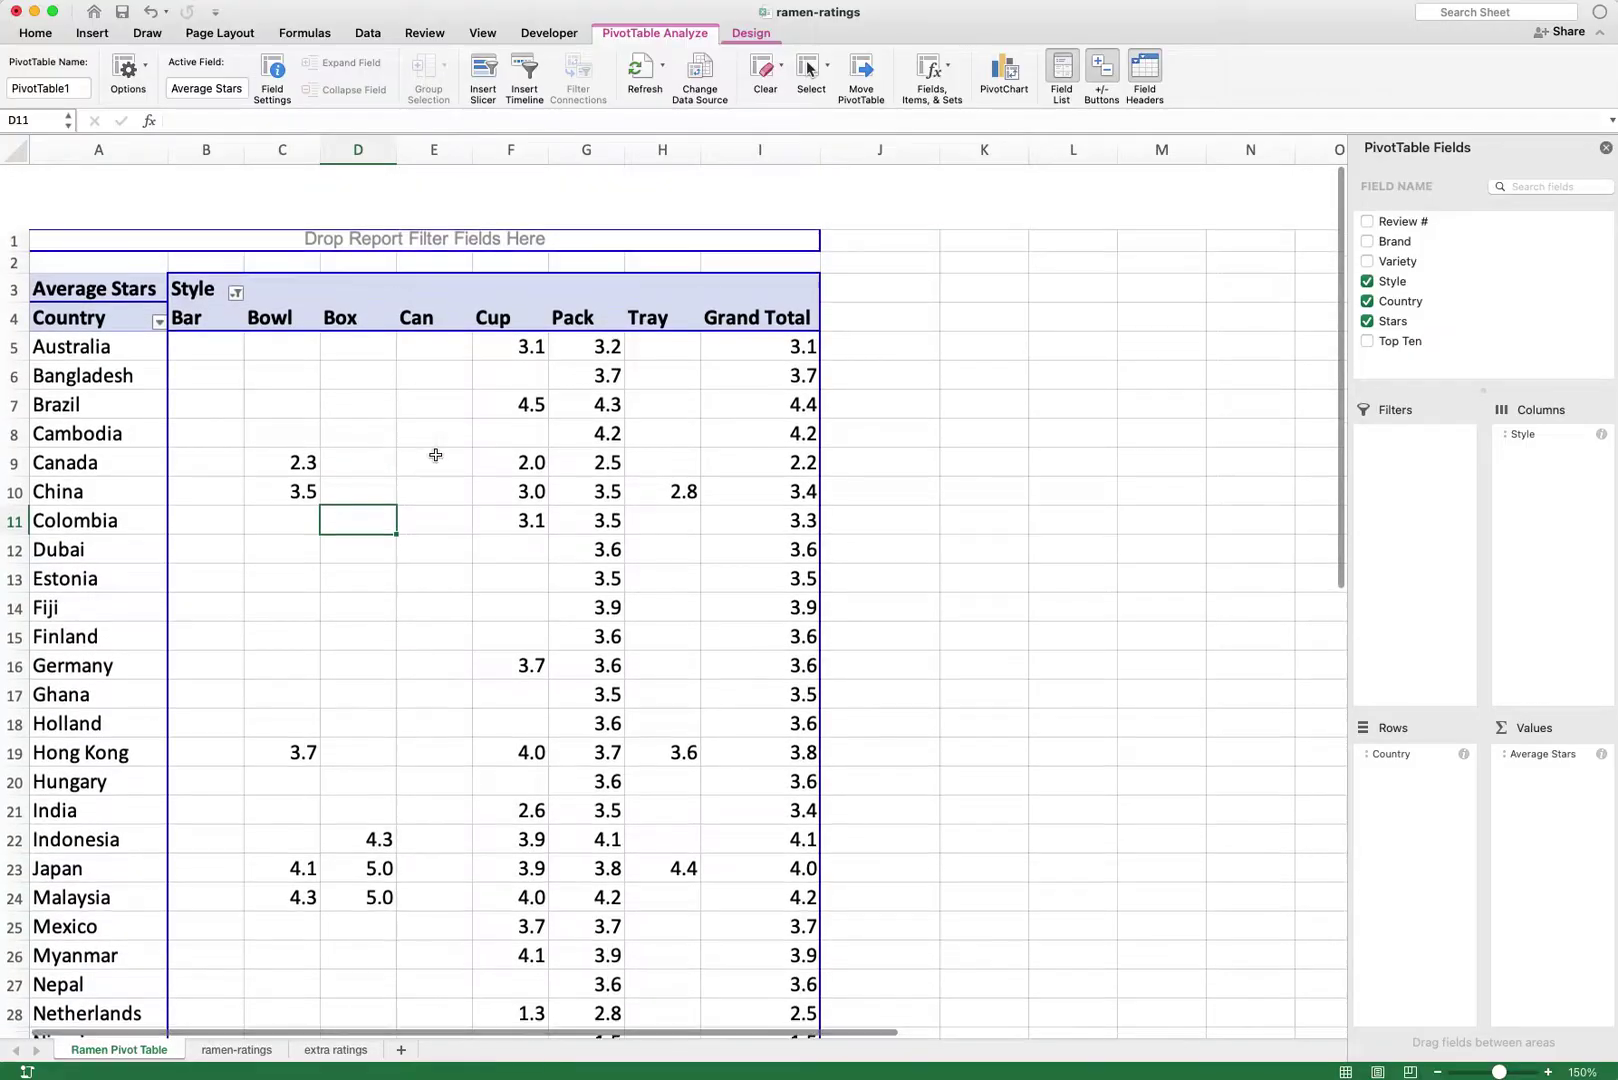
click(557, 639)
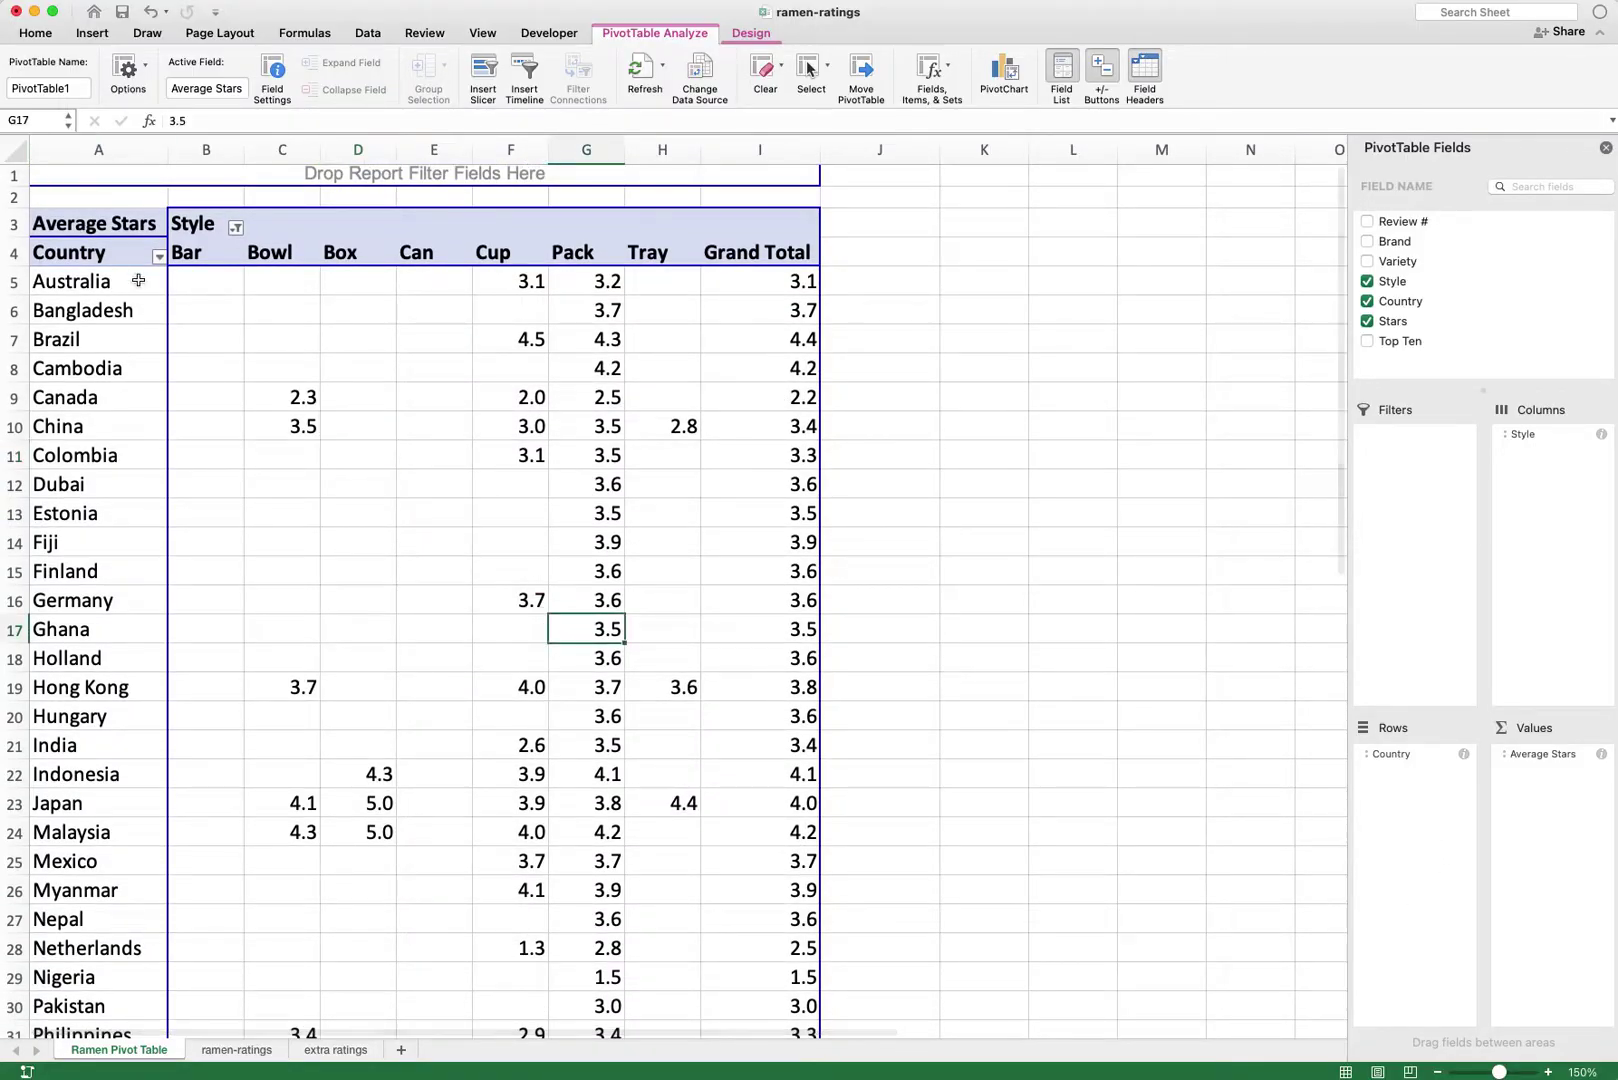
Step: Check the Country filter list for a (blank) entry and refresh the pivot table
scroll(265, 560, down, 10)
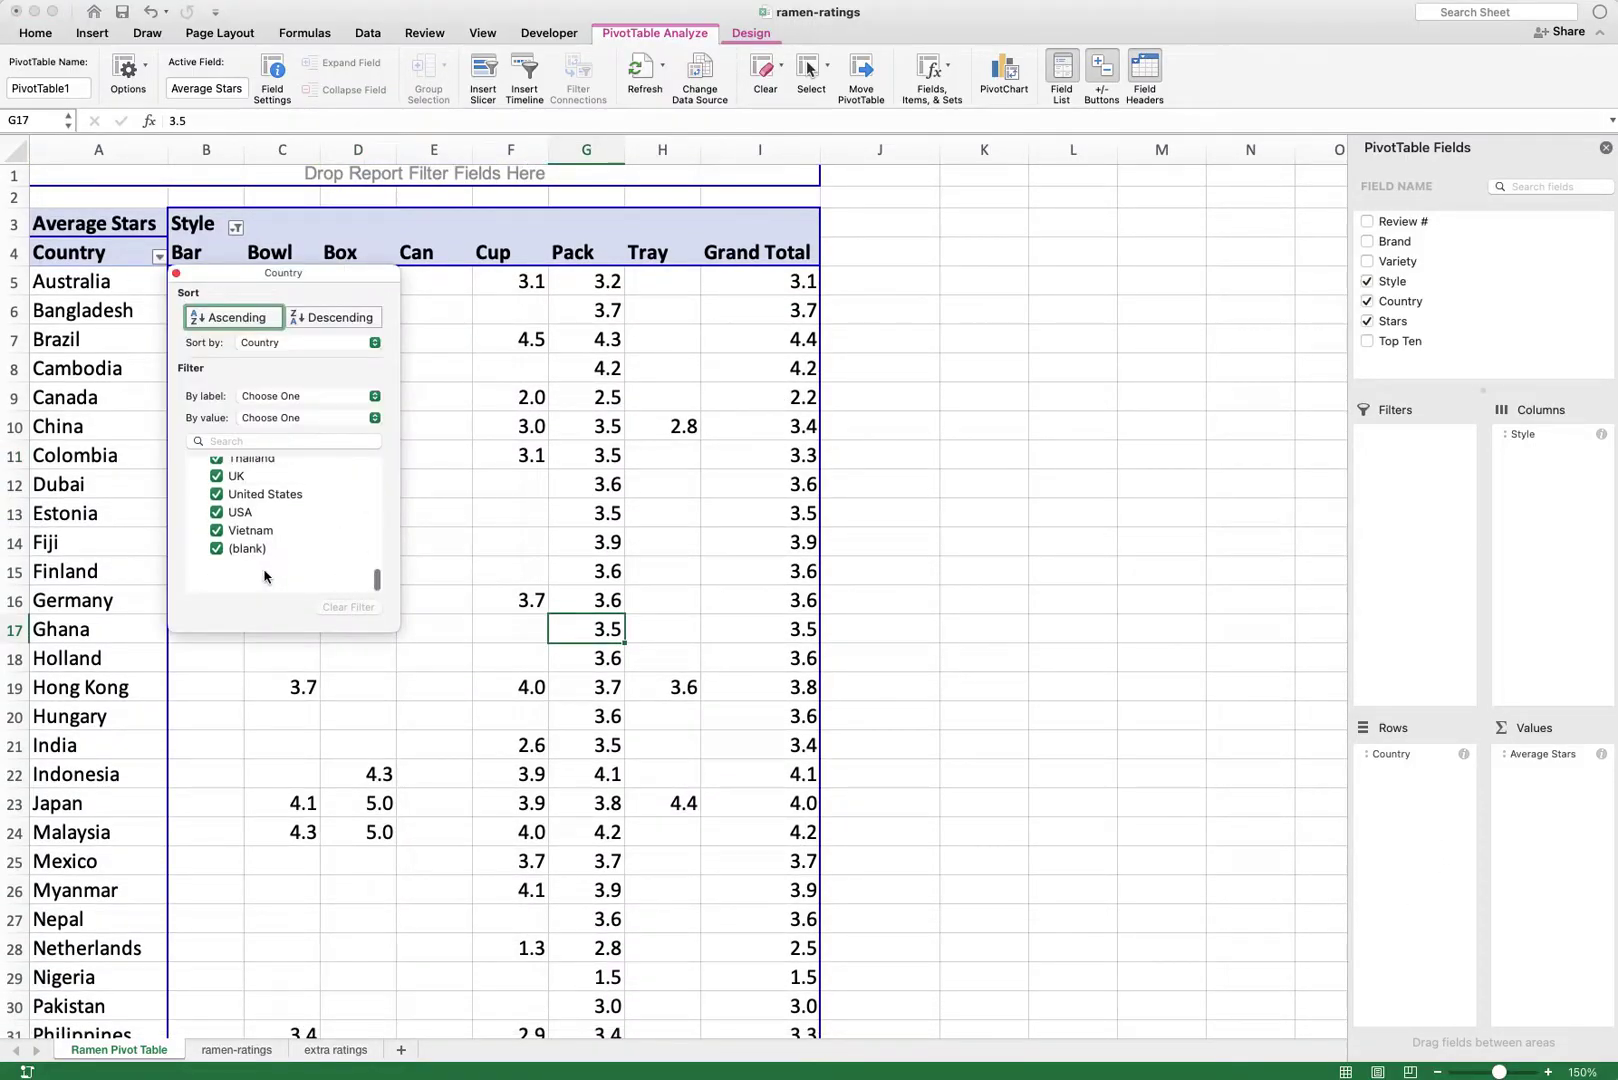
click(542, 533)
click(585, 437)
click(453, 487)
right_click(455, 487)
click(490, 566)
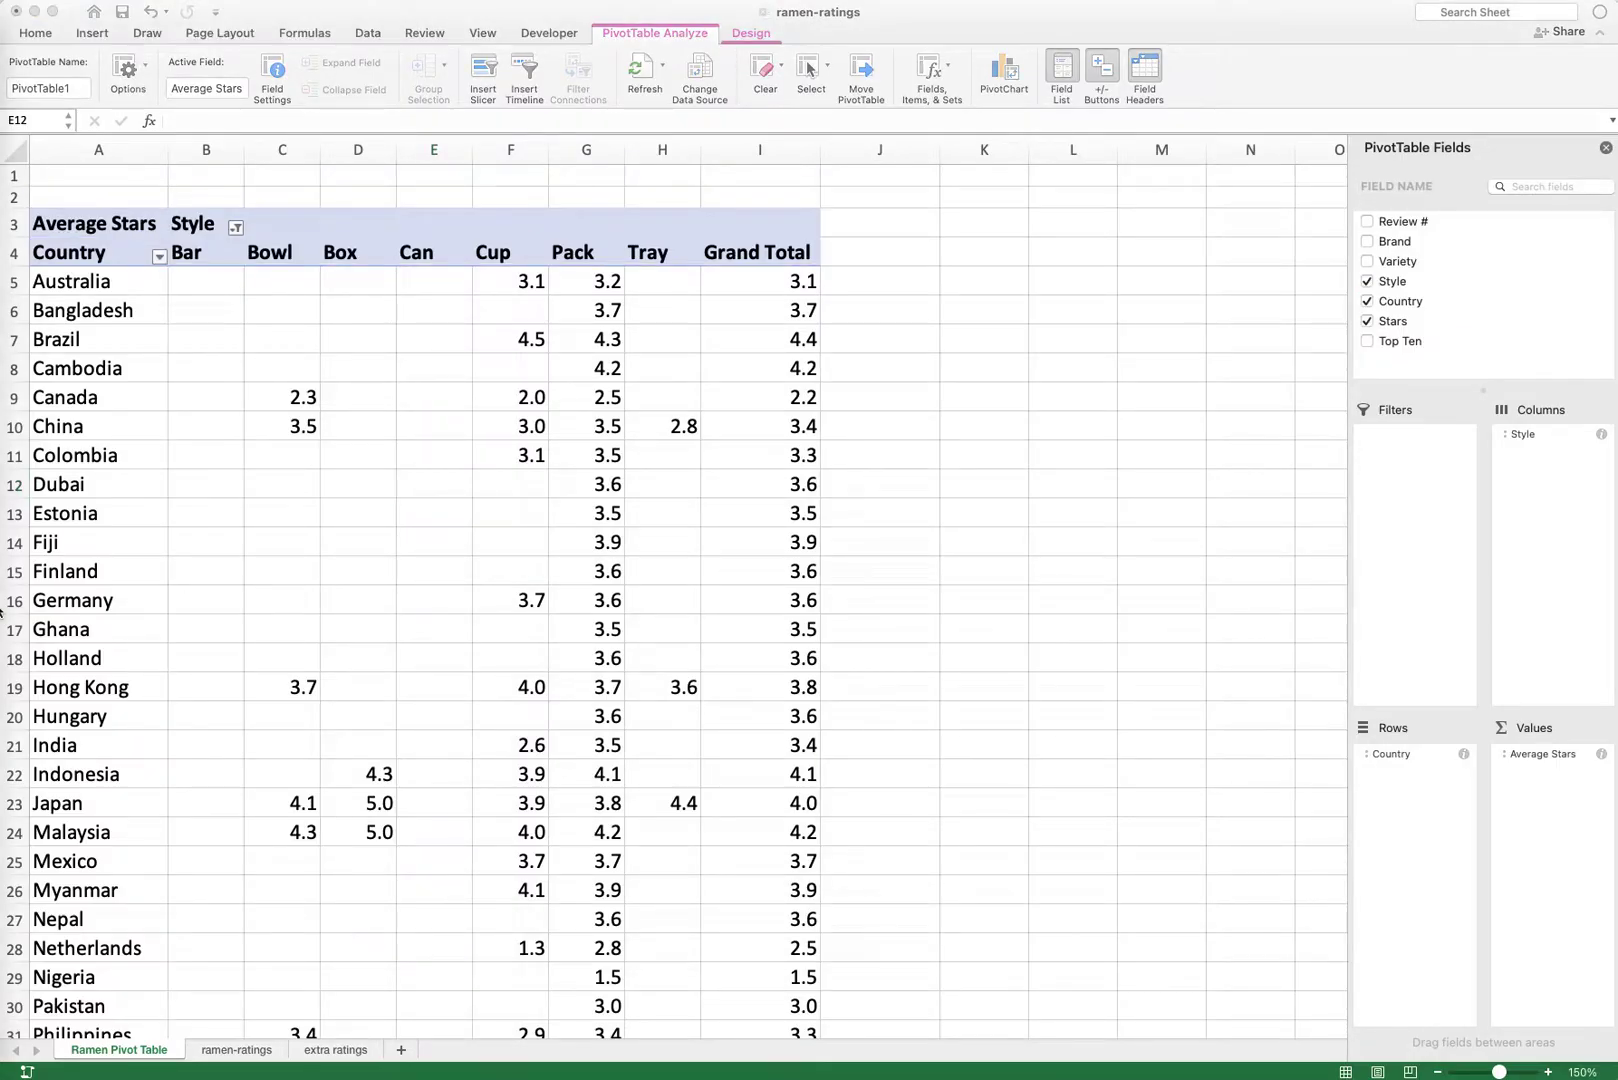
Step: Reconfirm the pivot table's data source as 'ramen-ratings'!$A:$G and refresh the pivot table again
click(376, 542)
scroll(375, 544, down, 5)
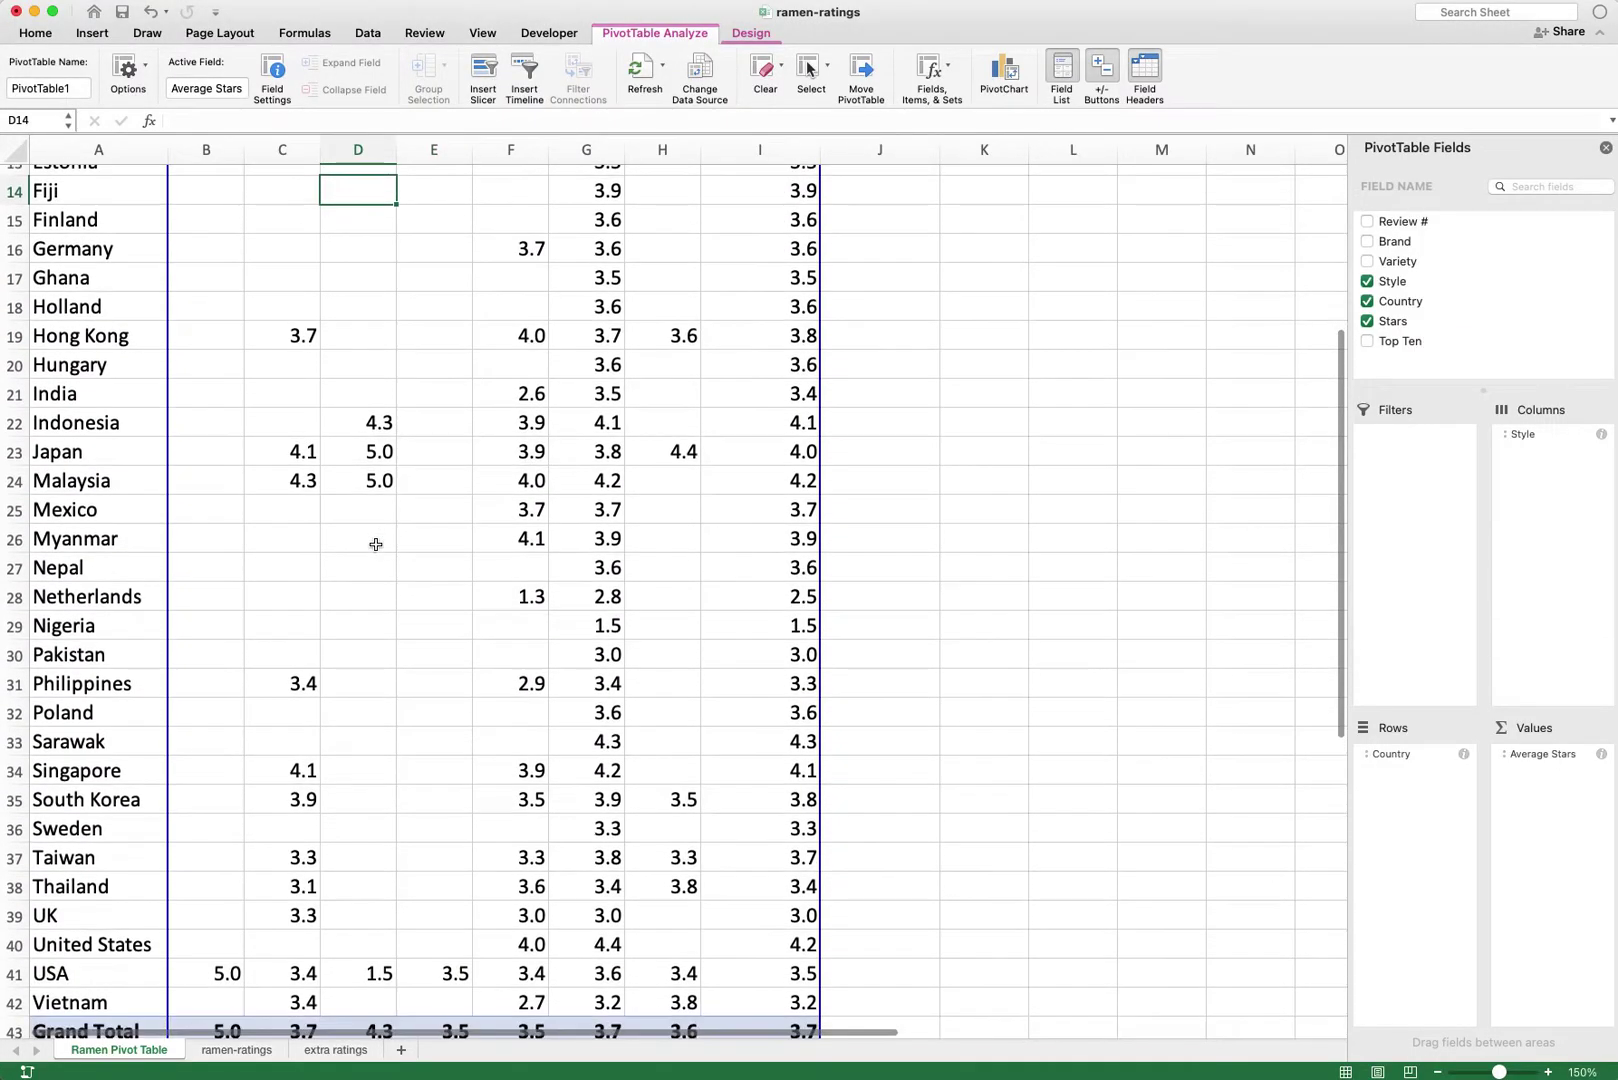
scroll(375, 544, up, 5)
click(232, 338)
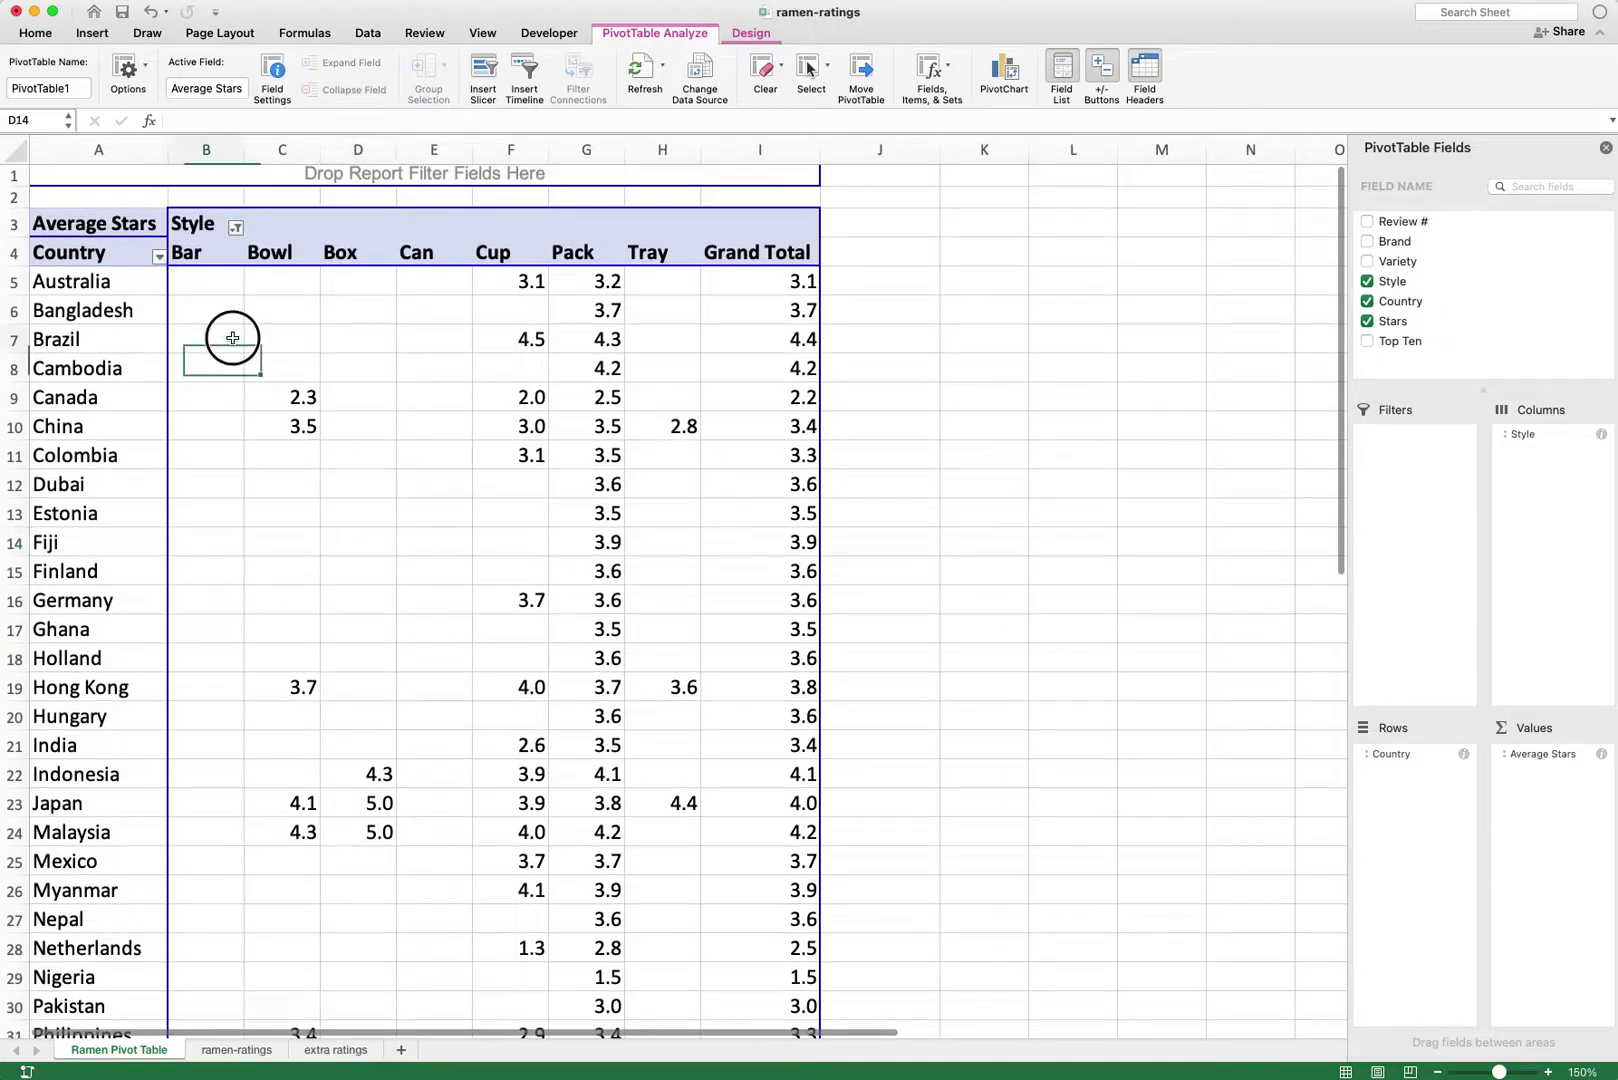
click(700, 75)
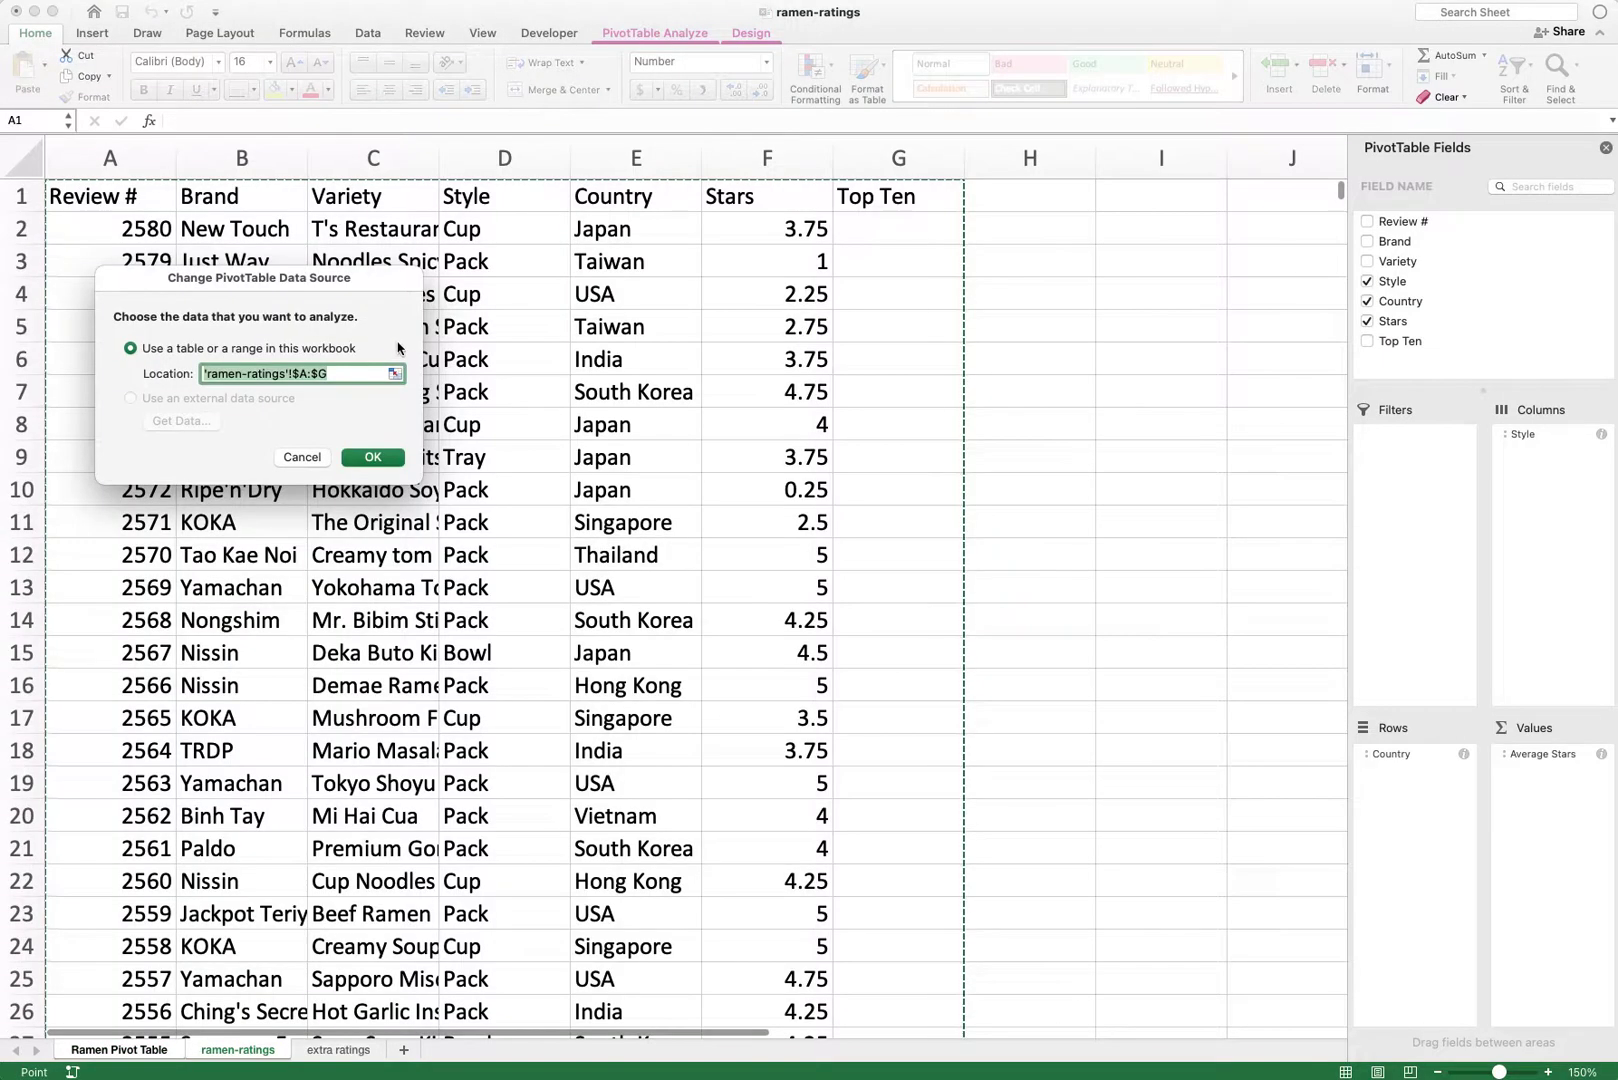
click(372, 458)
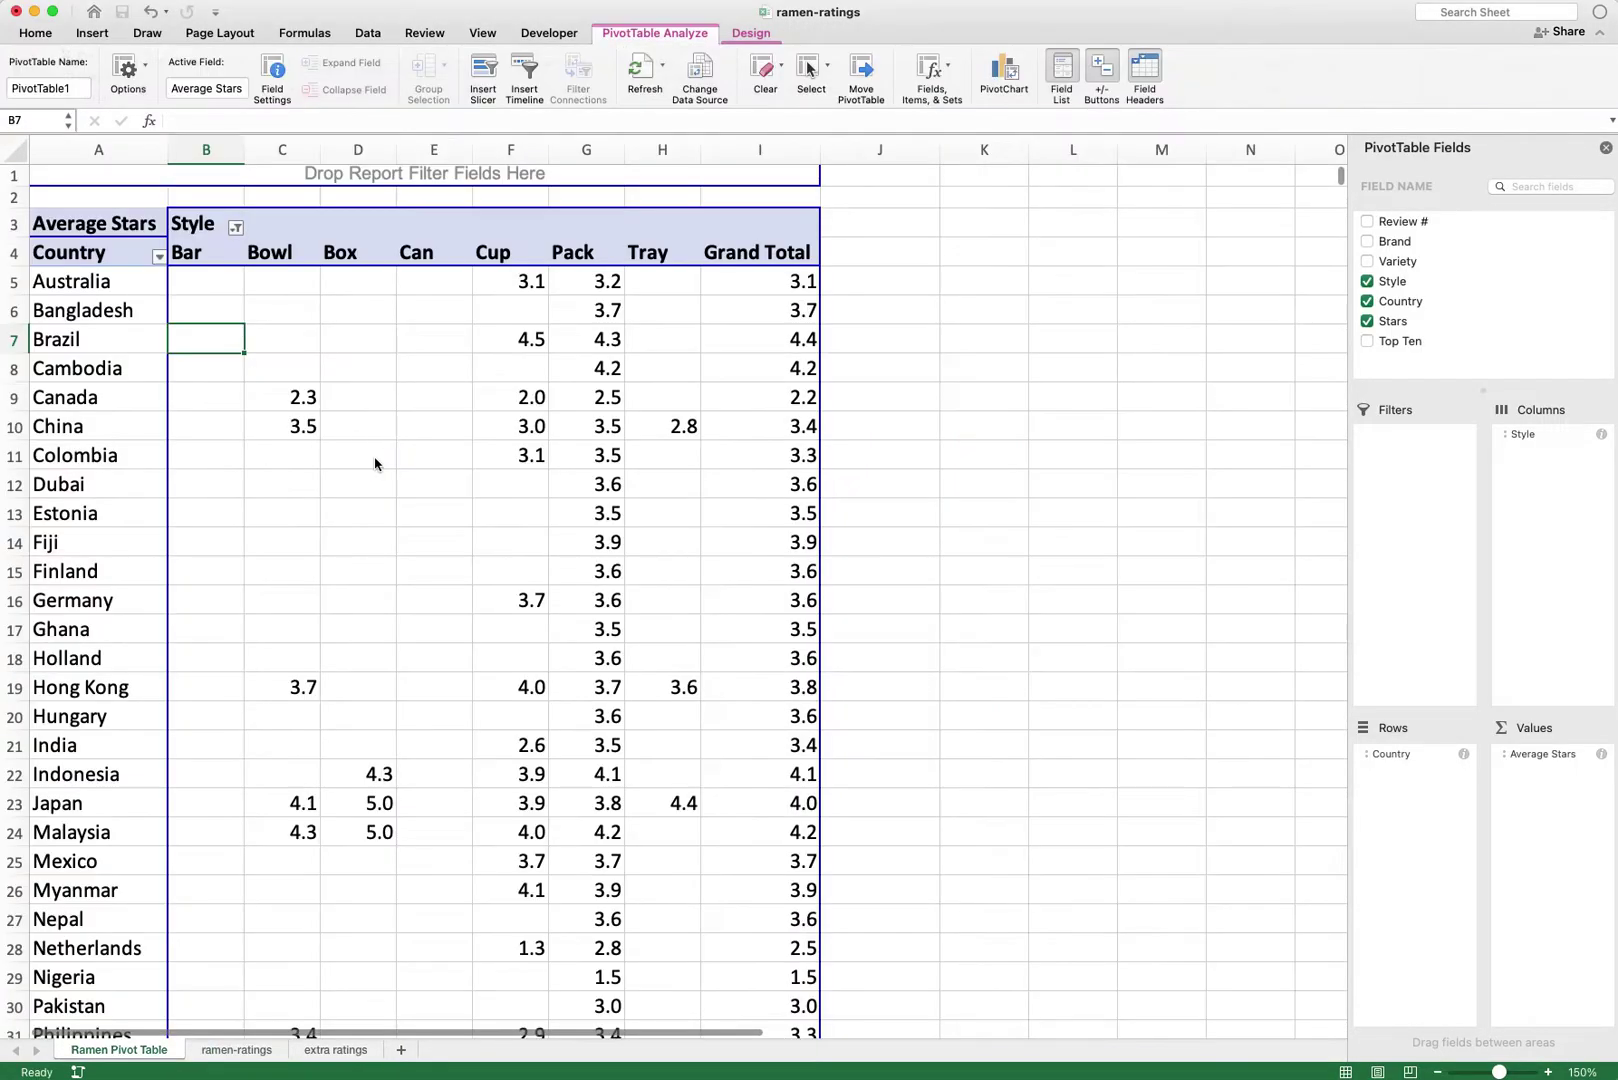
right_click(375, 458)
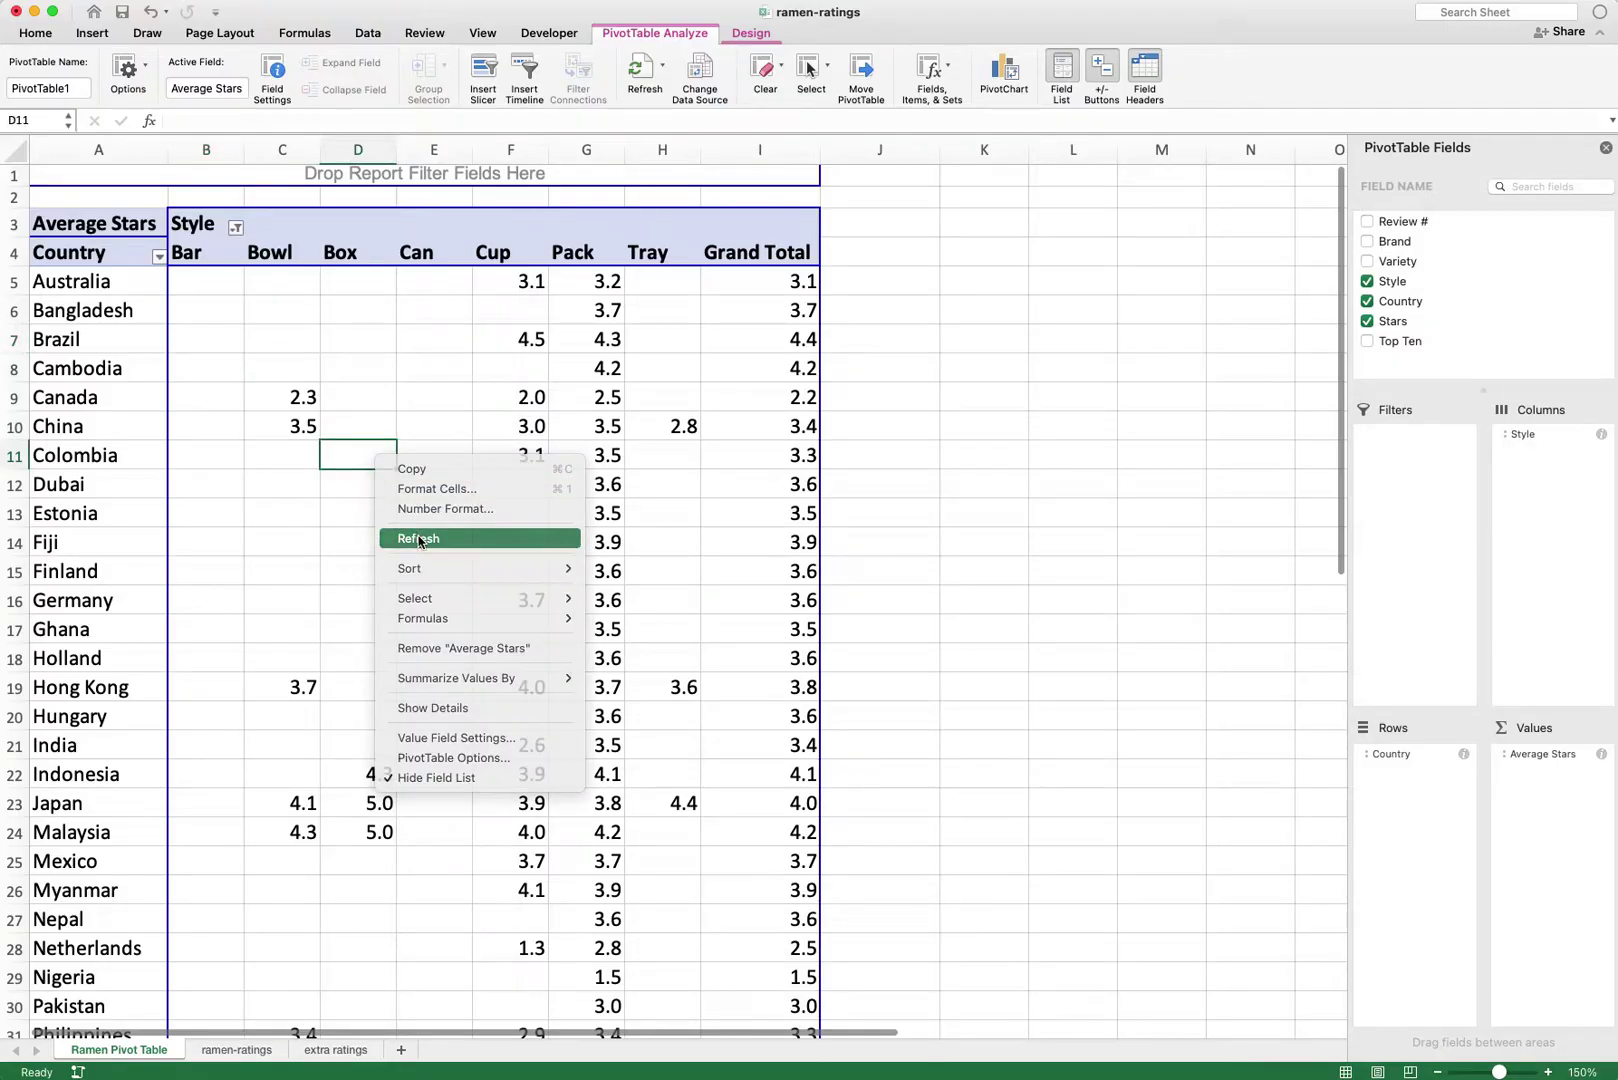
click(400, 534)
Step: Turn the (blank) item in the Country filter off and back on, checking the table's rows
click(159, 257)
scroll(293, 540, down, 10)
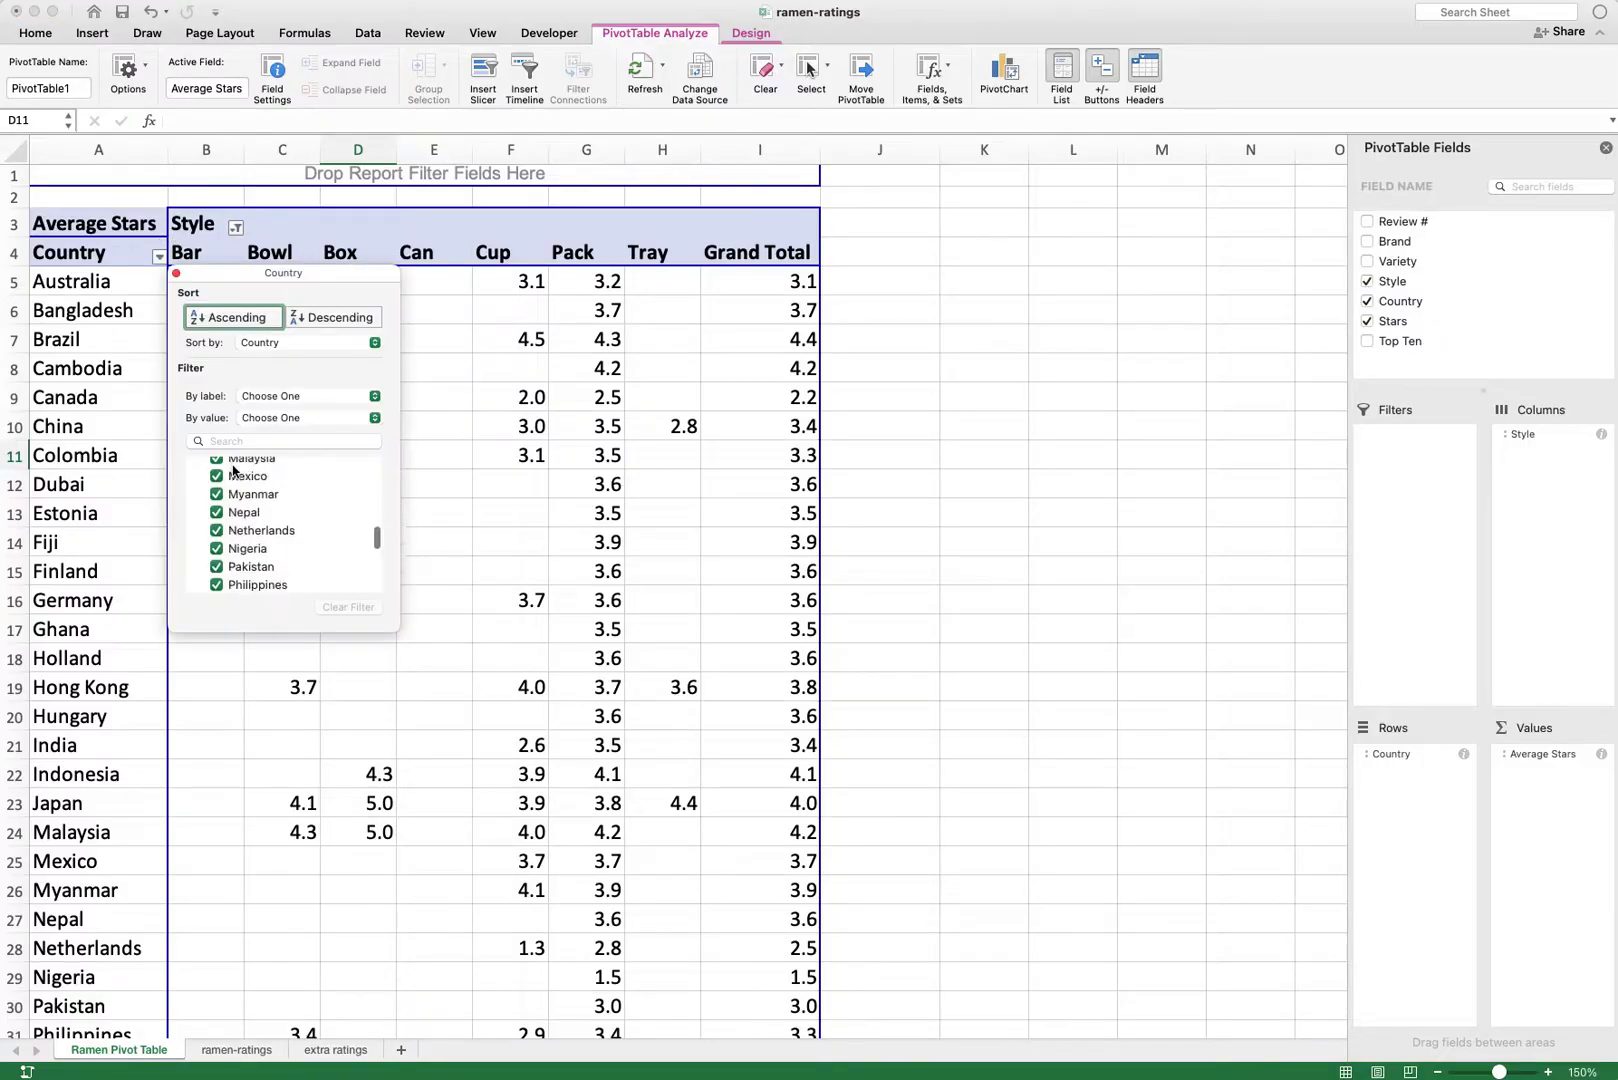
click(293, 571)
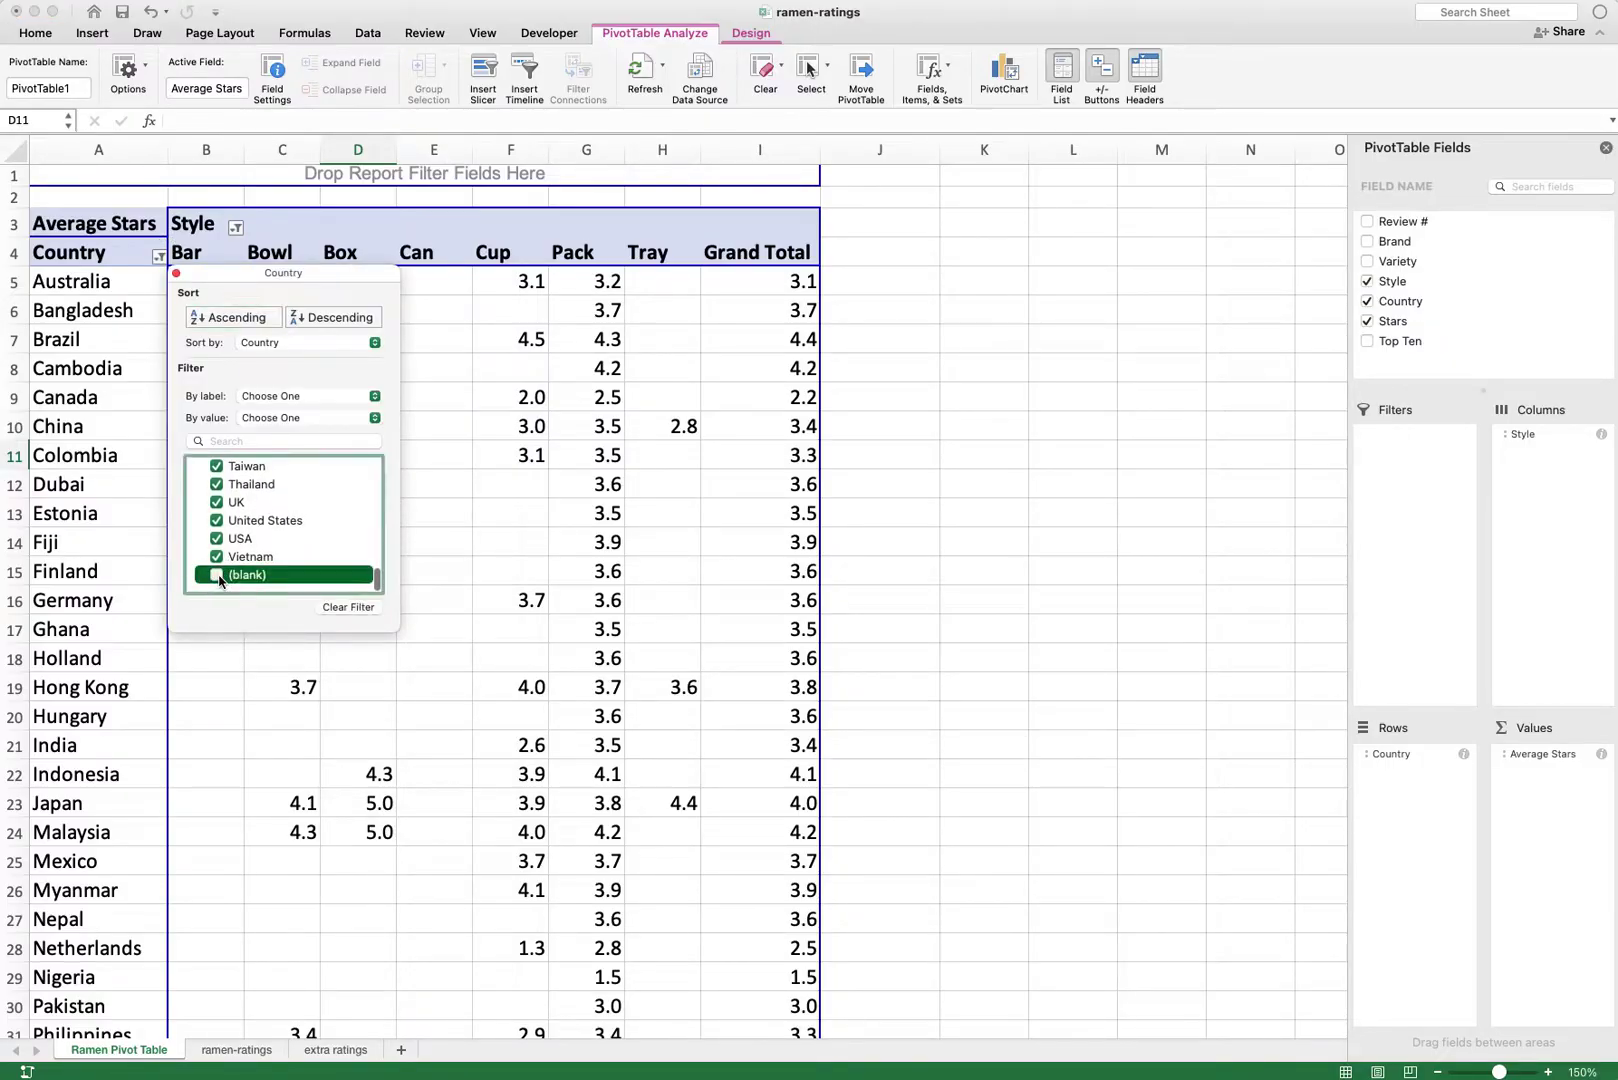
click(420, 560)
scroll(426, 531, down, 10)
scroll(426, 531, up, 10)
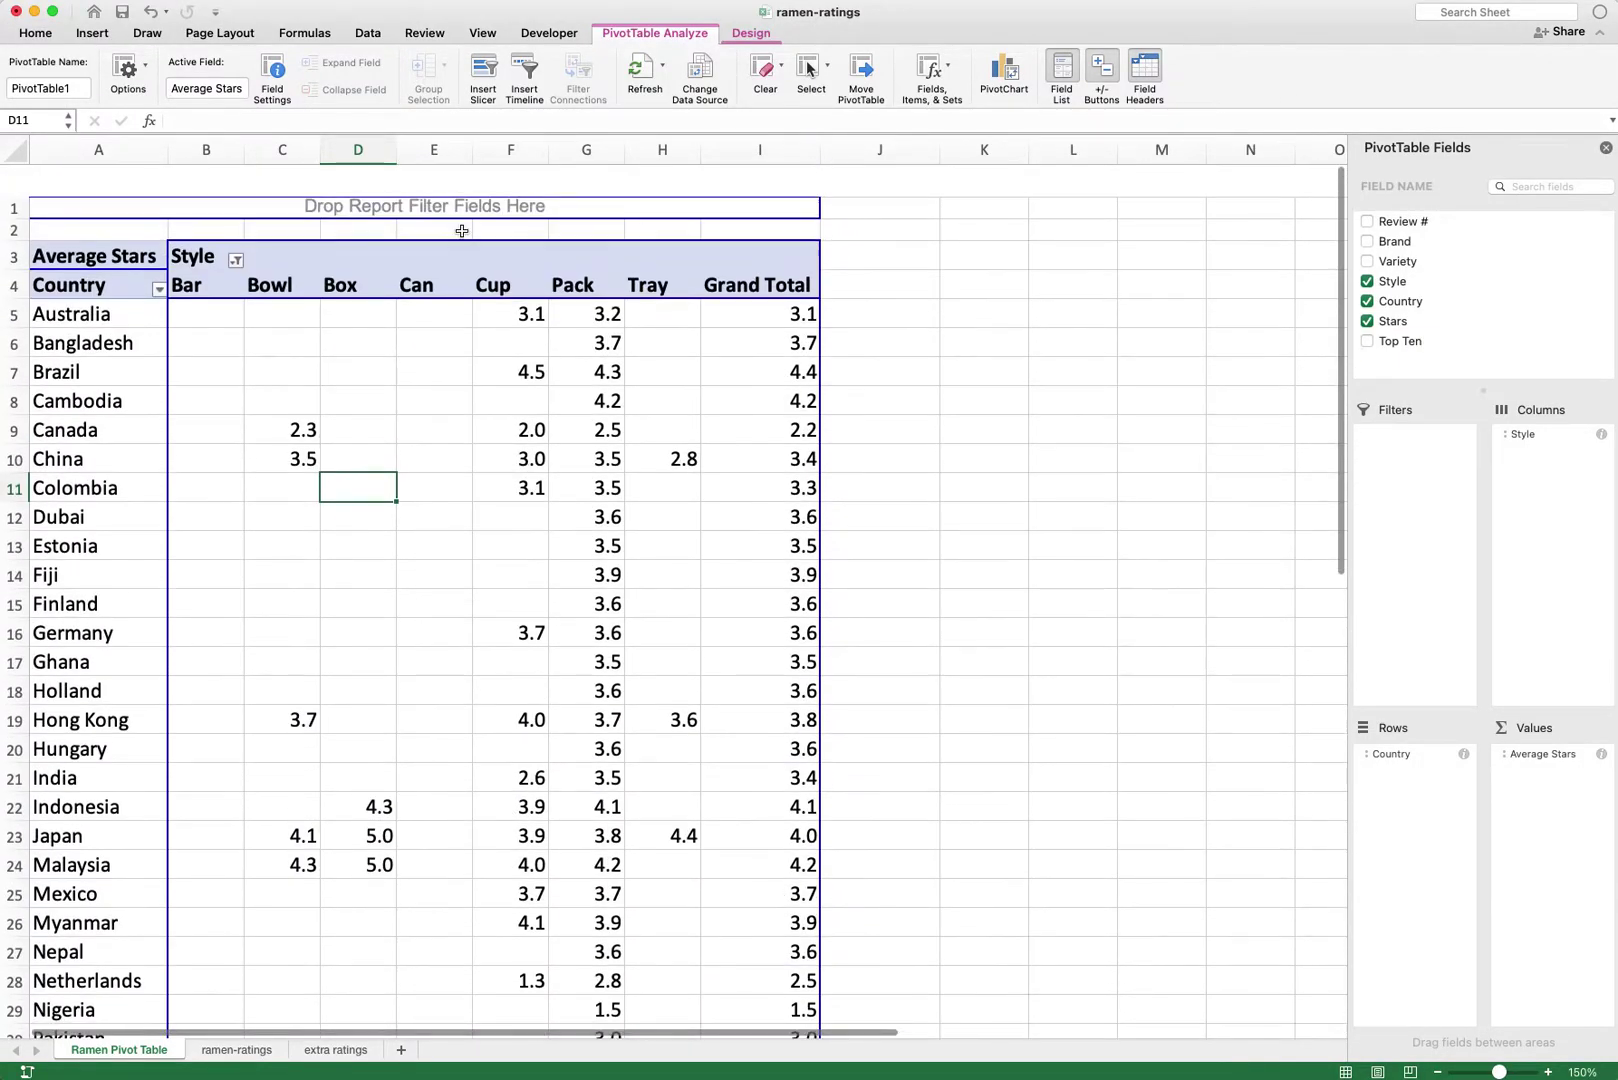
Step: Include the (blank) item in the pivot table's Style filter
click(236, 229)
scroll(305, 520, down, 5)
click(310, 547)
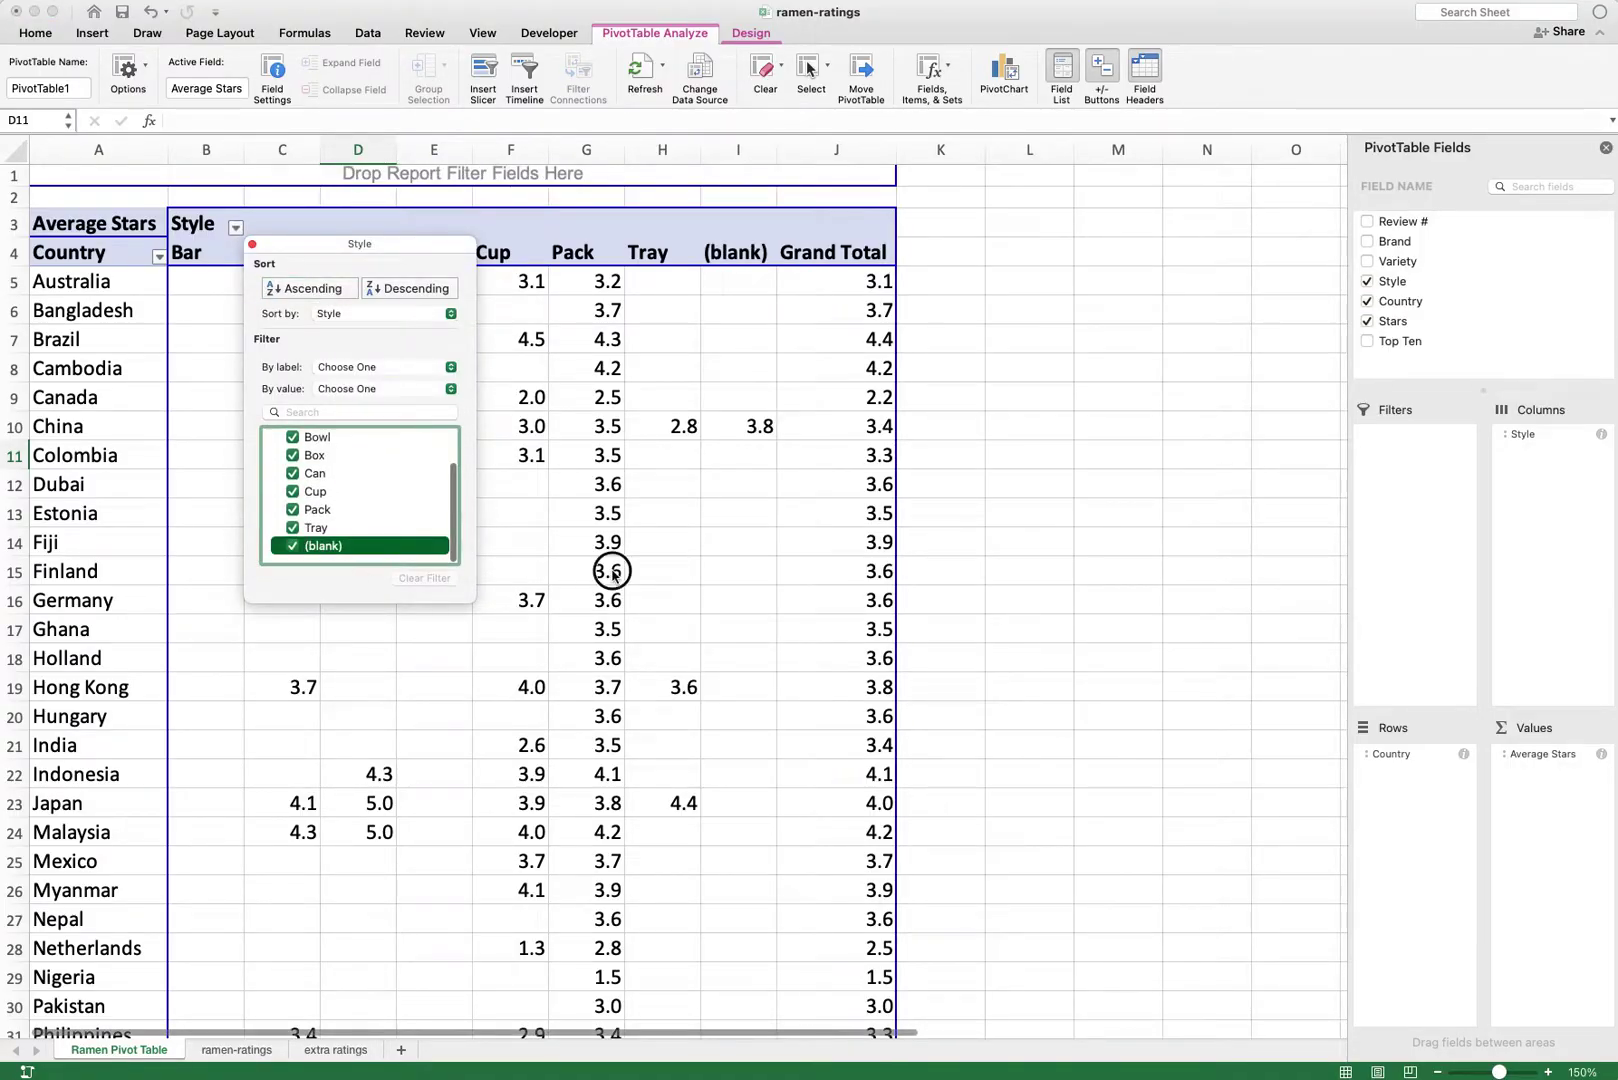
click(633, 420)
click(735, 252)
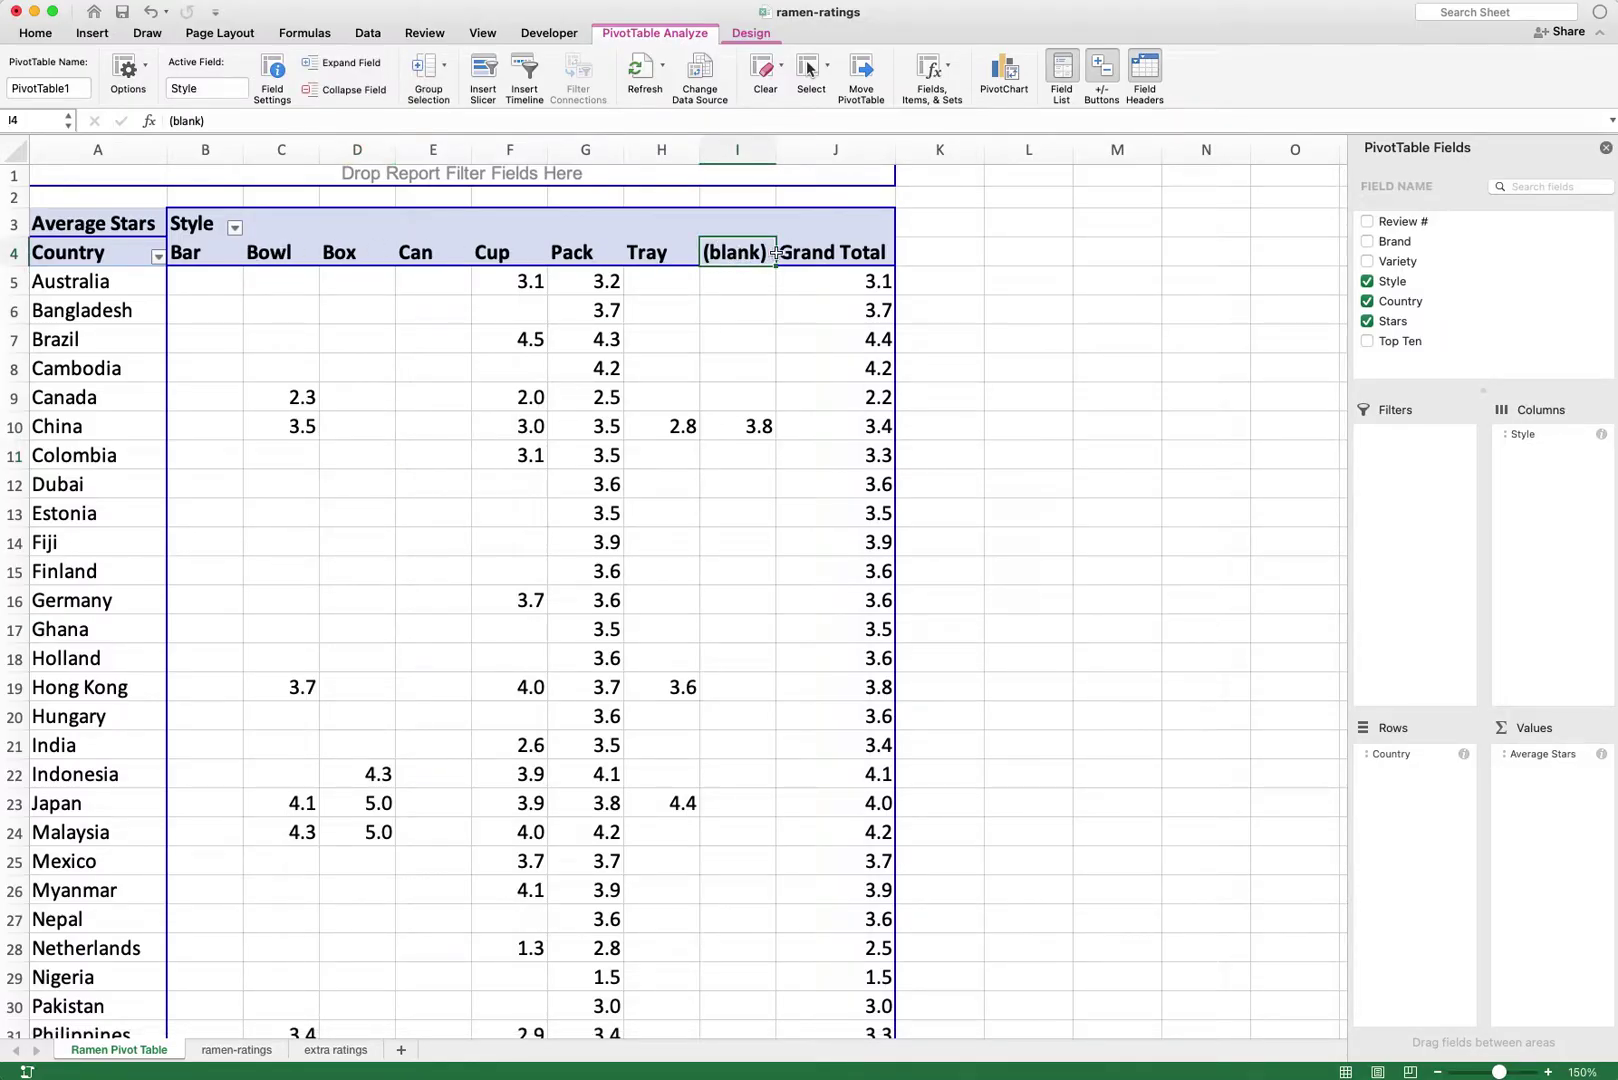
Step: Examine the (blank) country row and the (blank) style column in the pivot table
scroll(716, 418, down, 10)
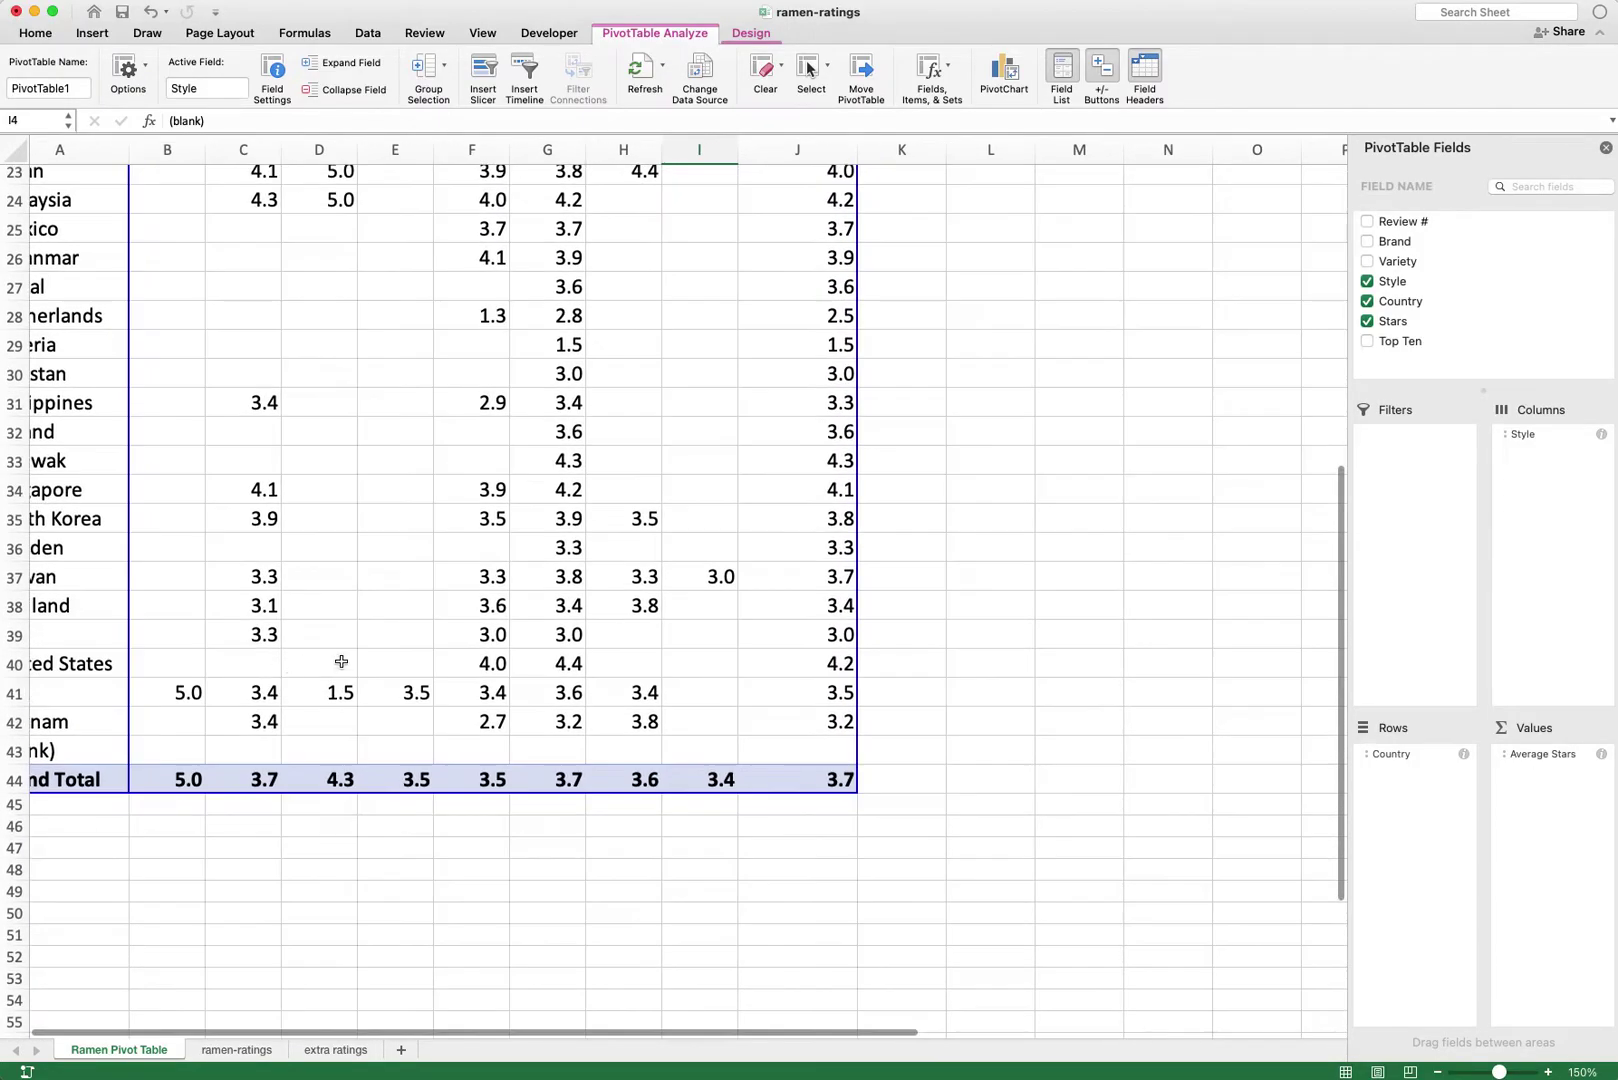
click(108, 743)
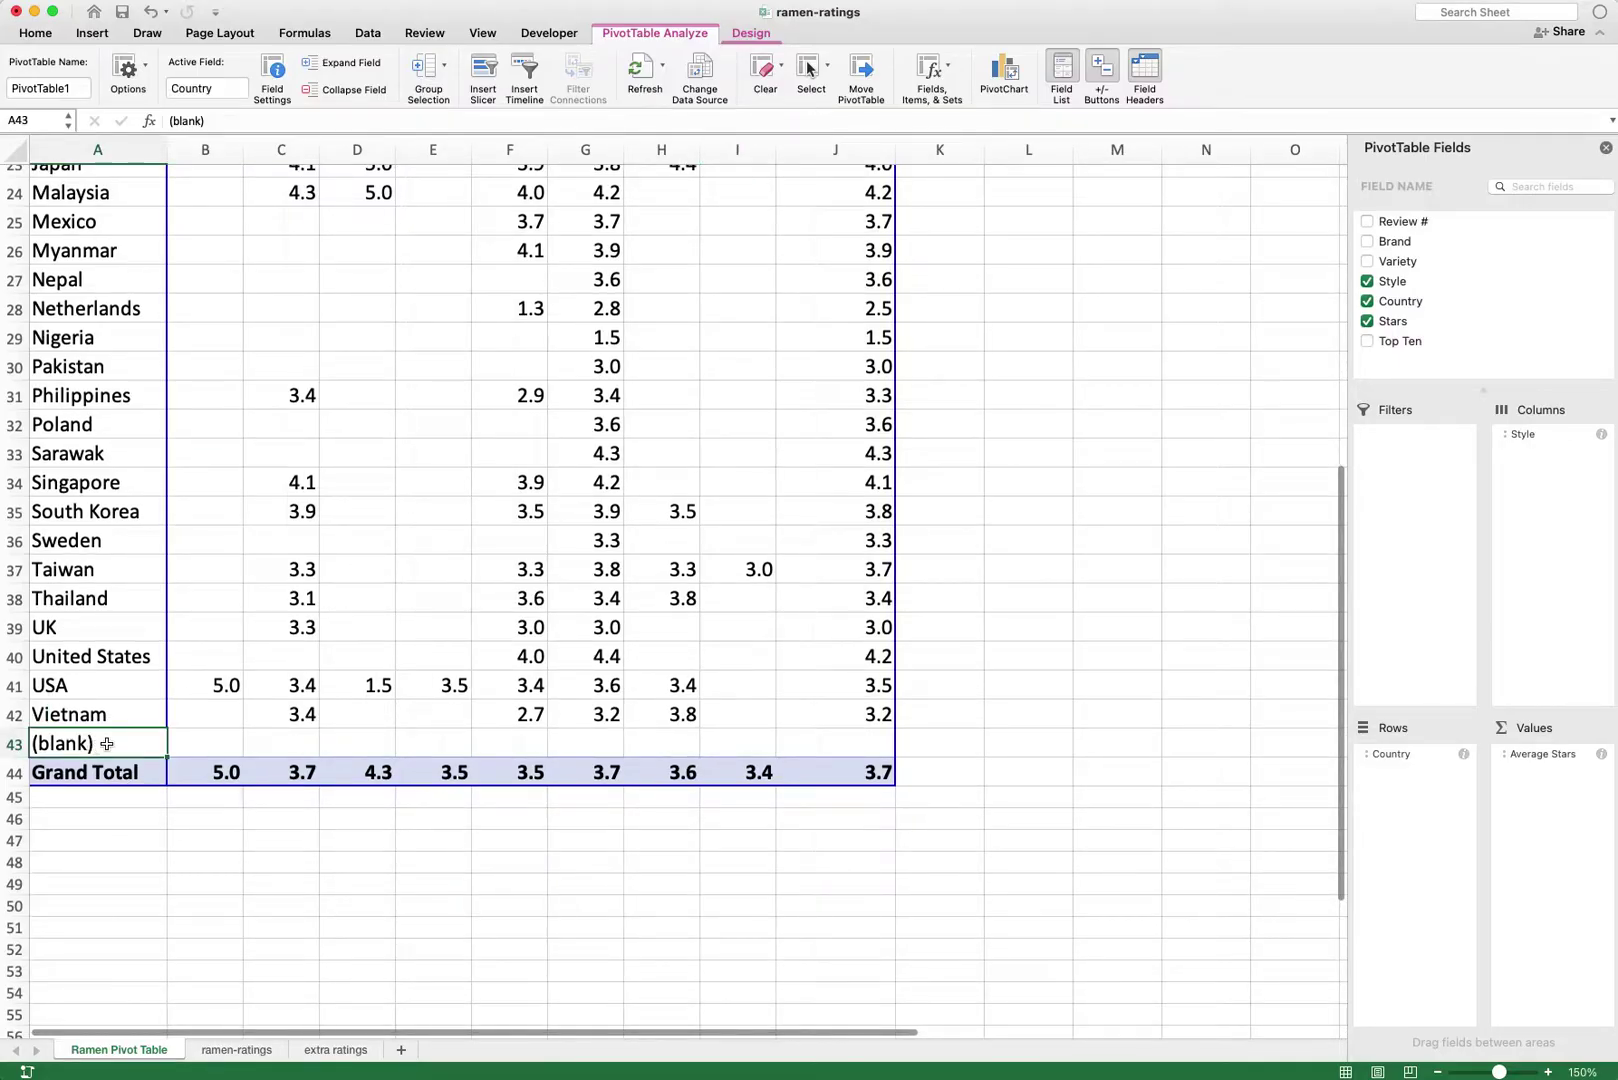
scroll(108, 743, up, 10)
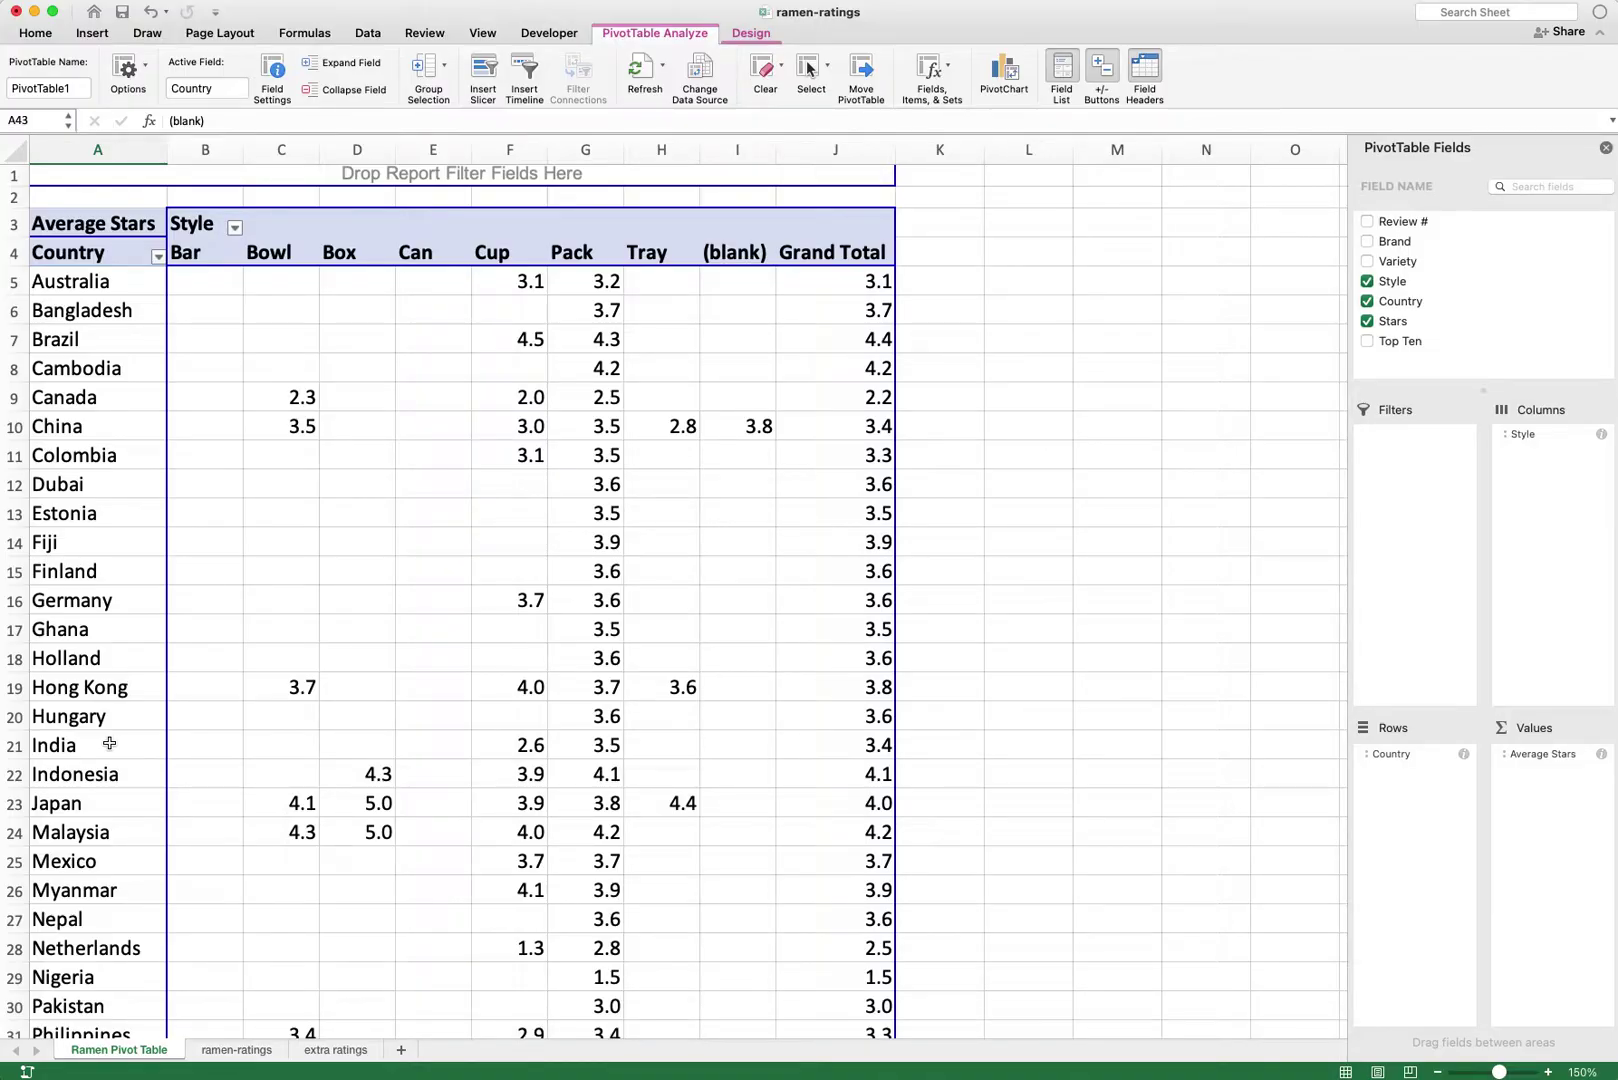
click(737, 628)
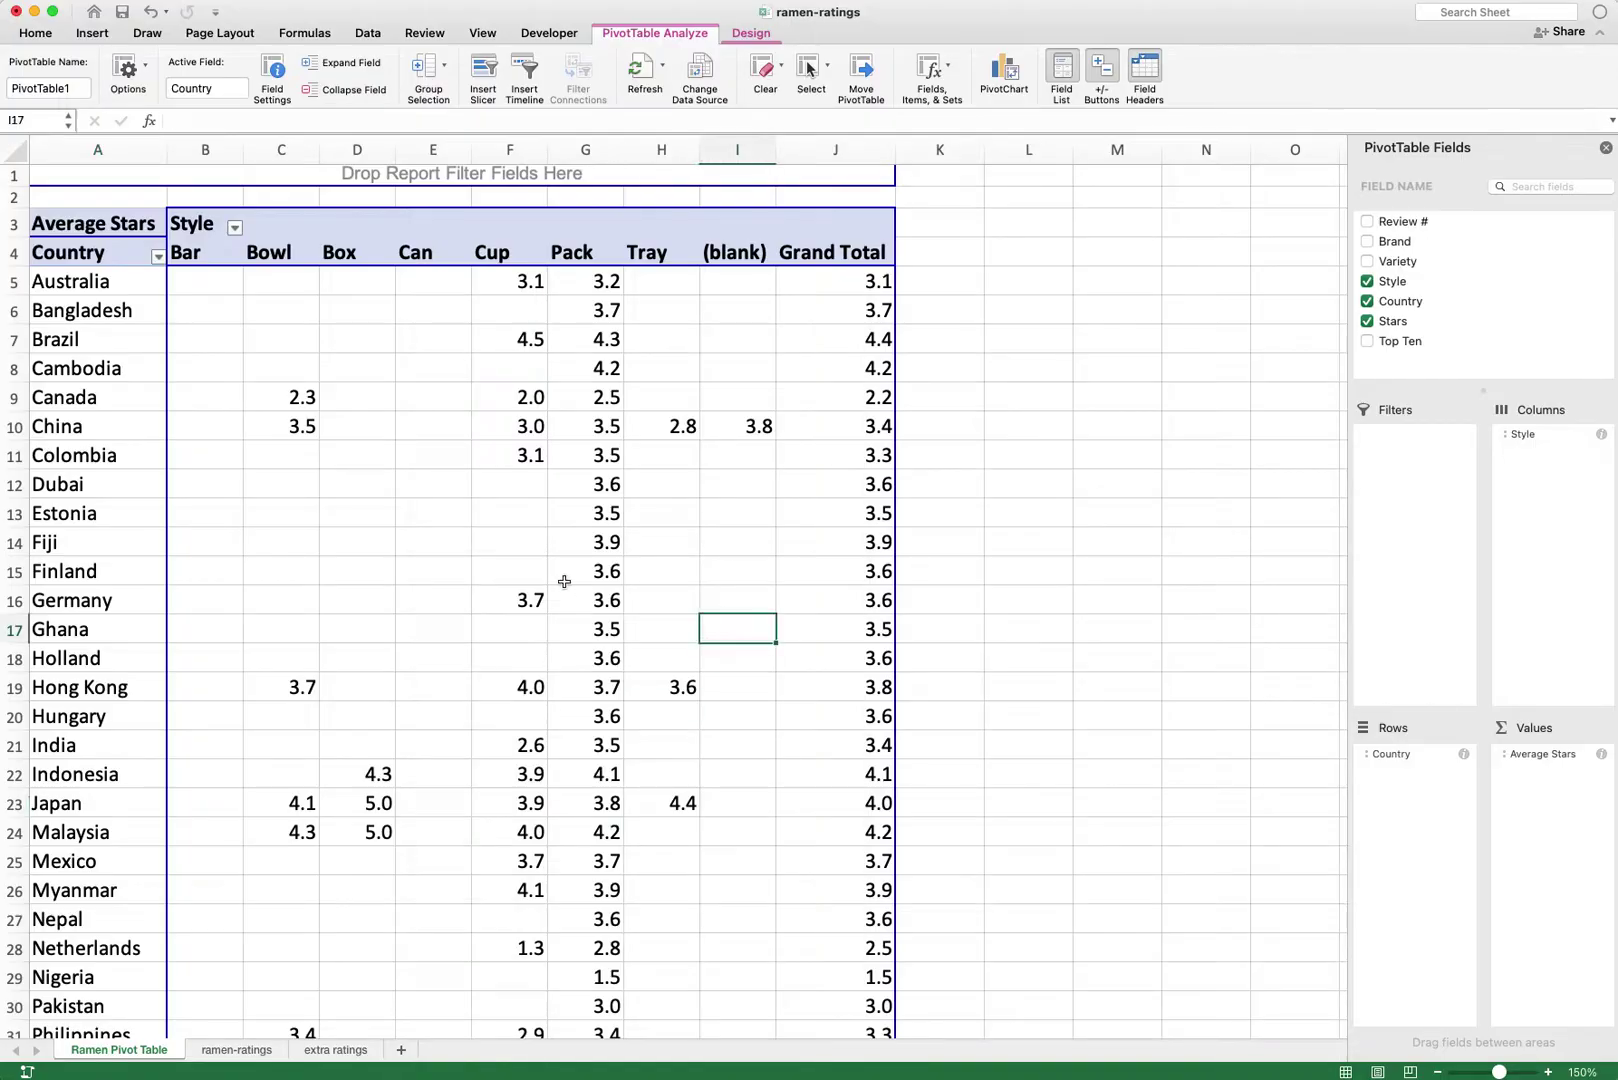
click(734, 254)
click(742, 566)
click(772, 376)
Step: Exclude the (blank) item from the pivot table's Country filter
click(159, 257)
click(158, 257)
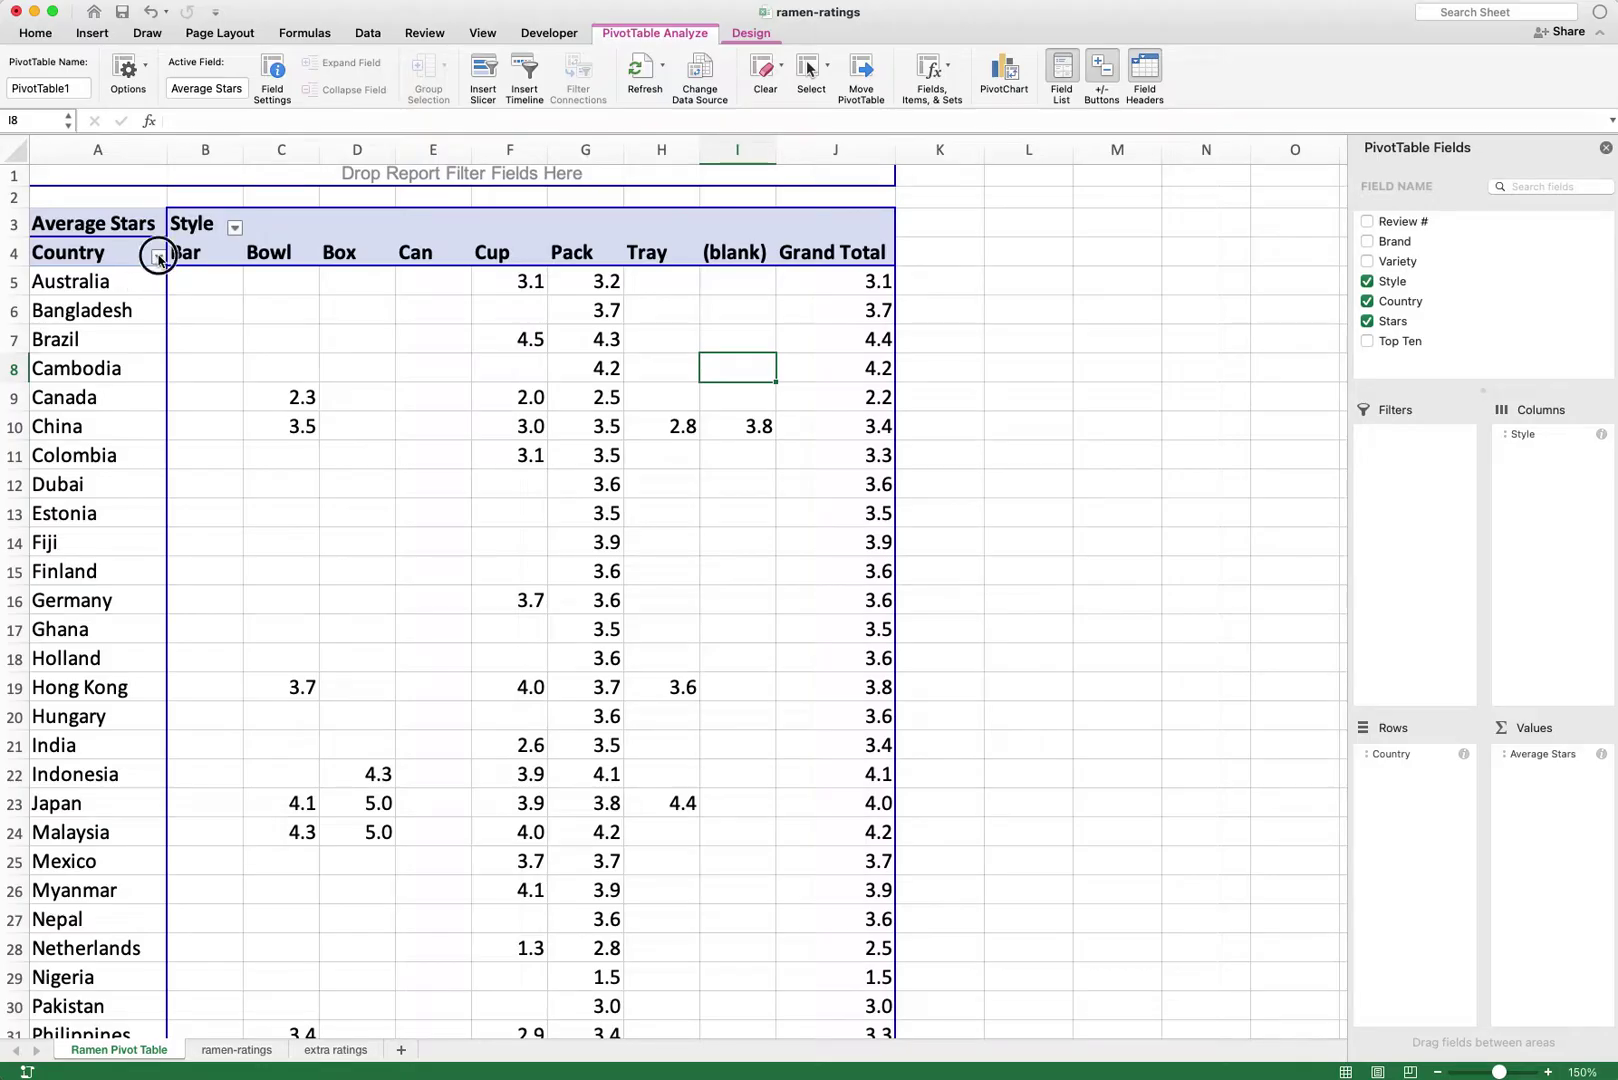
click(159, 258)
scroll(218, 586, down, 10)
click(221, 582)
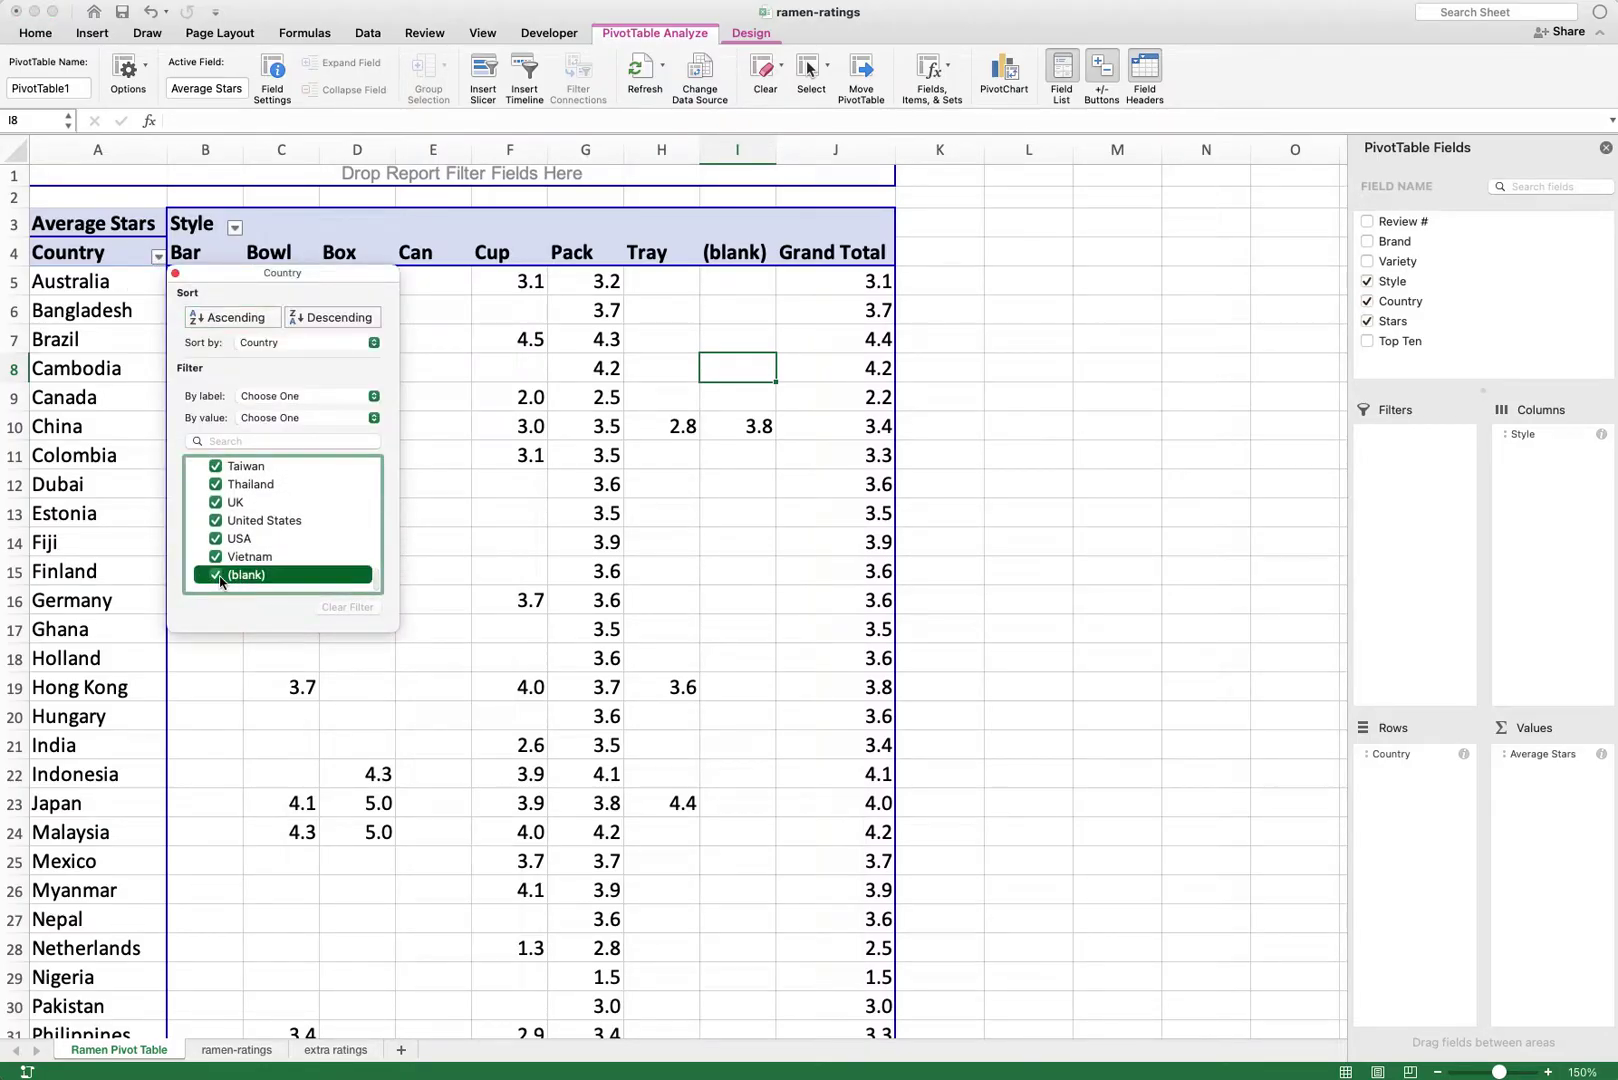
click(516, 501)
Step: Exclude the (blank) item from the pivot table's Style filter
click(234, 227)
scroll(312, 487, down, 2)
click(292, 547)
click(577, 520)
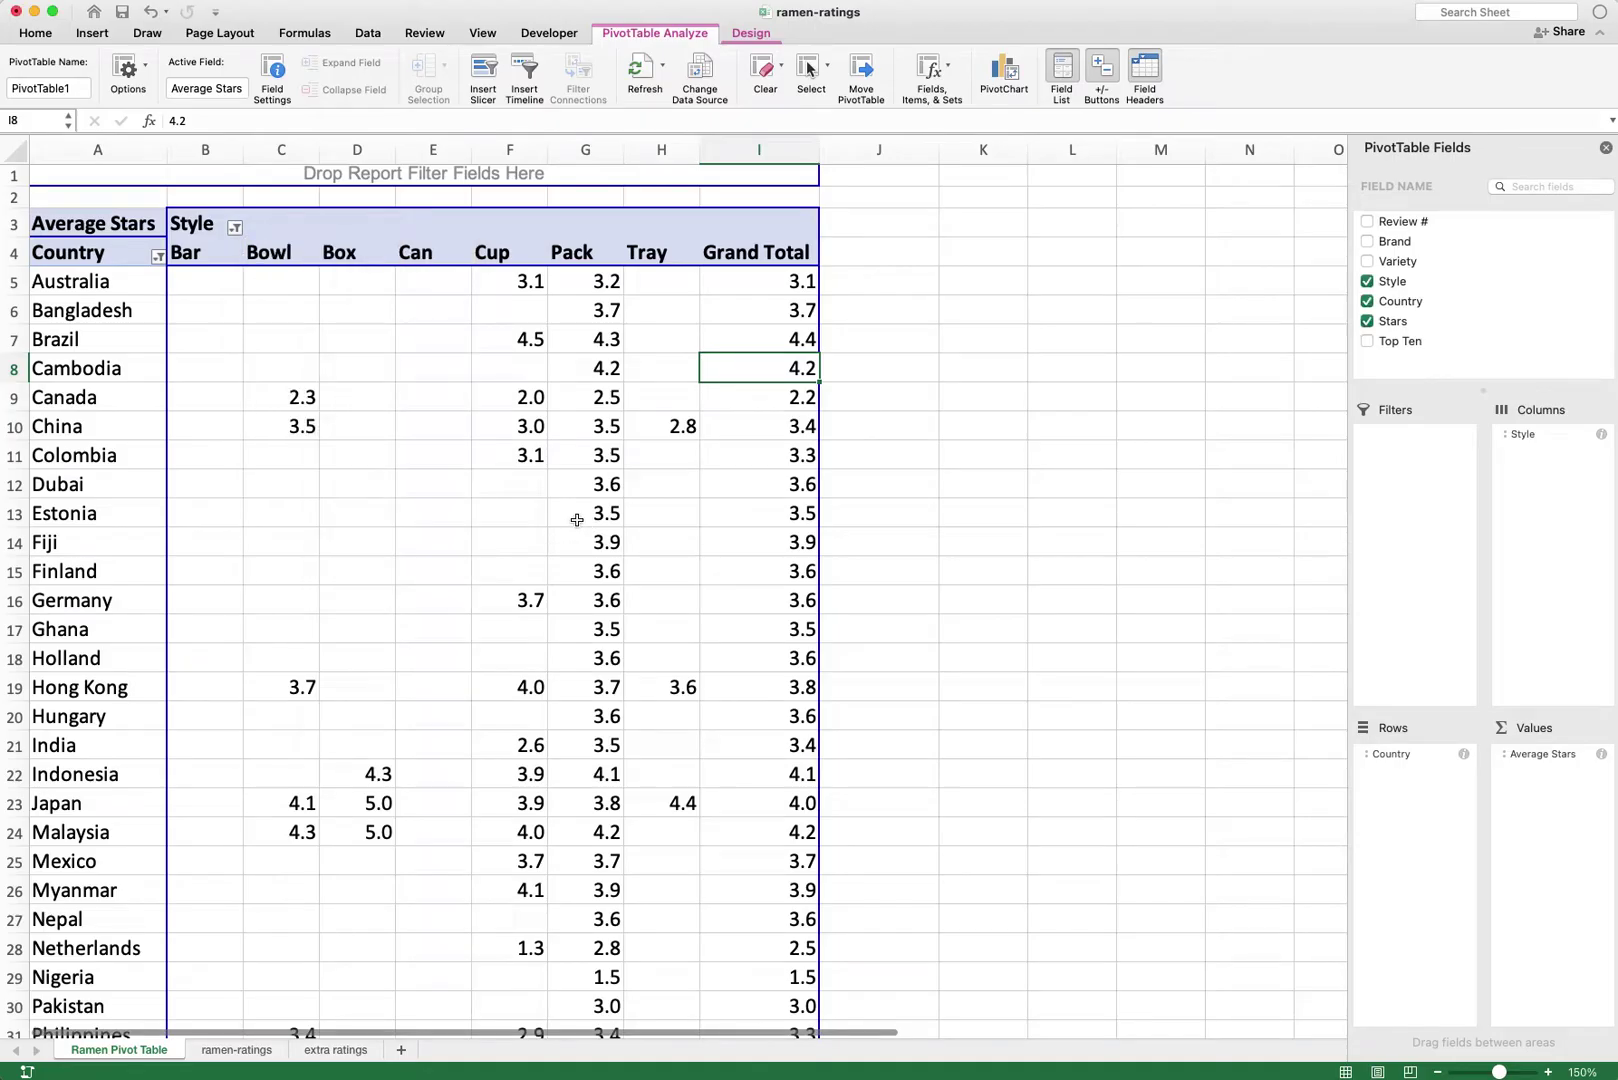
Step: Copy the reviews in A25:F50 of the extra ratings sheet
key(ctrl+Page_Down)
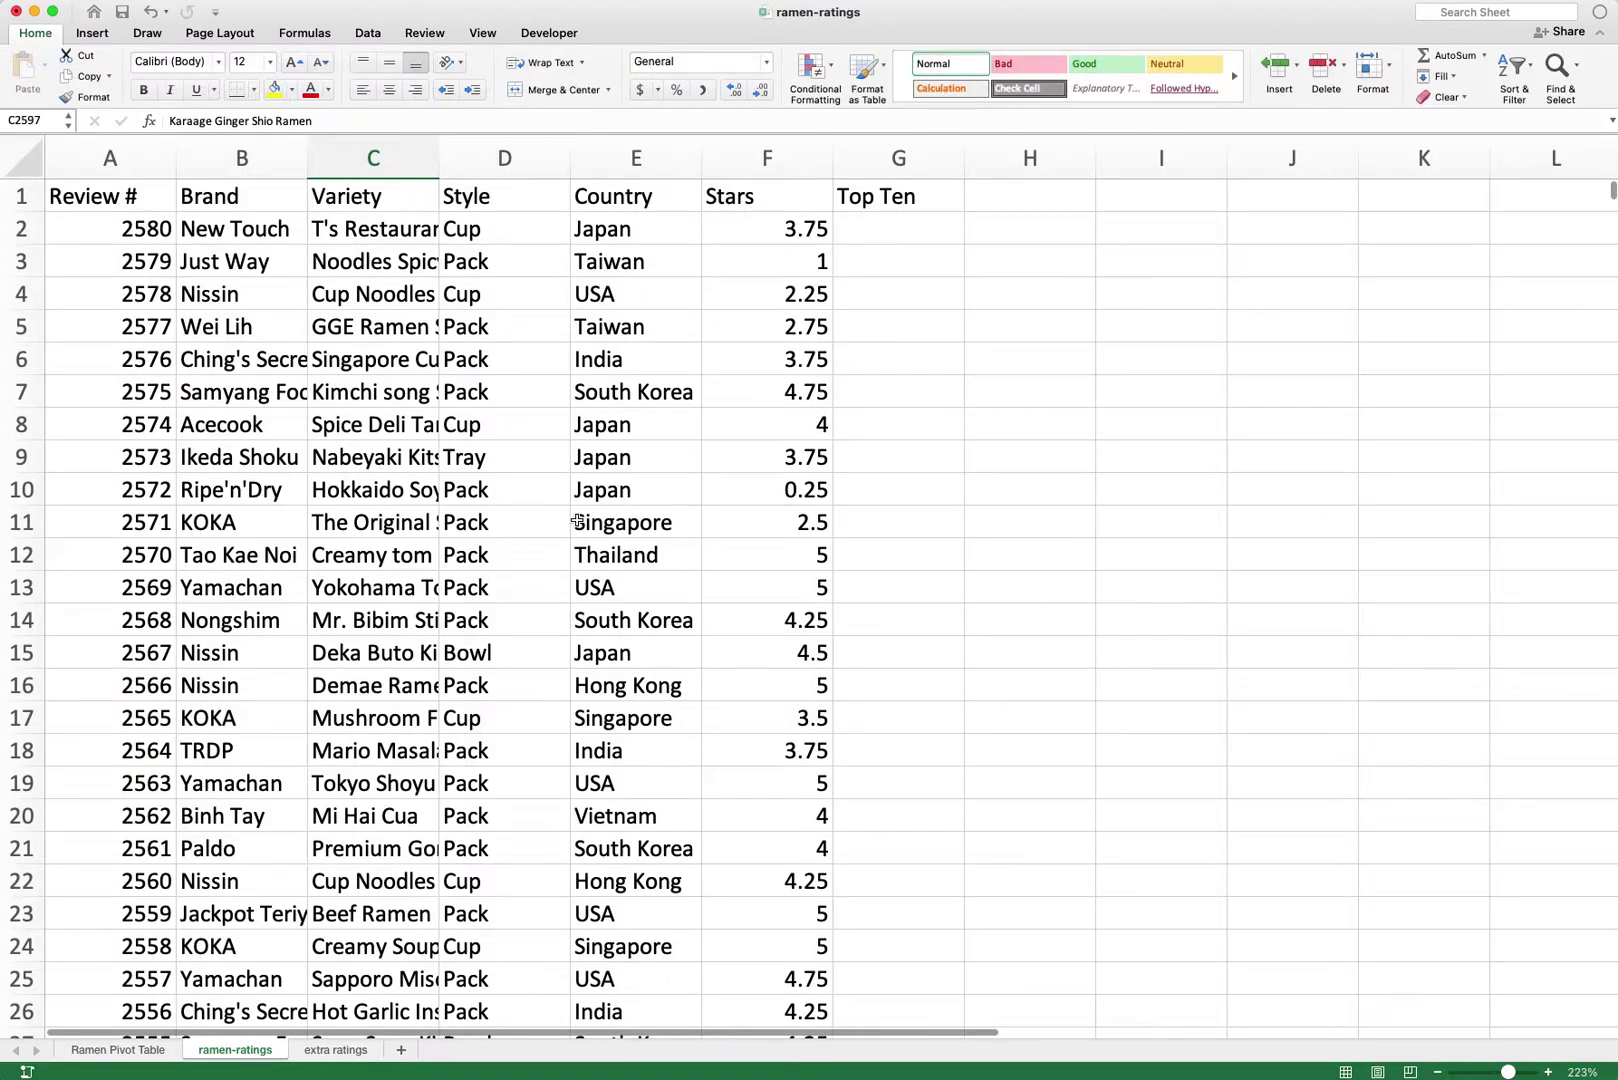
key(ctrl+Page_Down)
key(Left)
key(Left)
key(Down)
key(Down)
key(Down)
key(Down)
key(Down)
key(Down)
key(Down)
key(Down)
key(shift+Down)
key(shift+Down)
key(shift+Down)
key(shift+Down)
key(shift+Down)
key(shift+Down)
key(shift+Down)
key(shift+Down)
key(shift+Down)
key(shift+Down)
key(shift+Down)
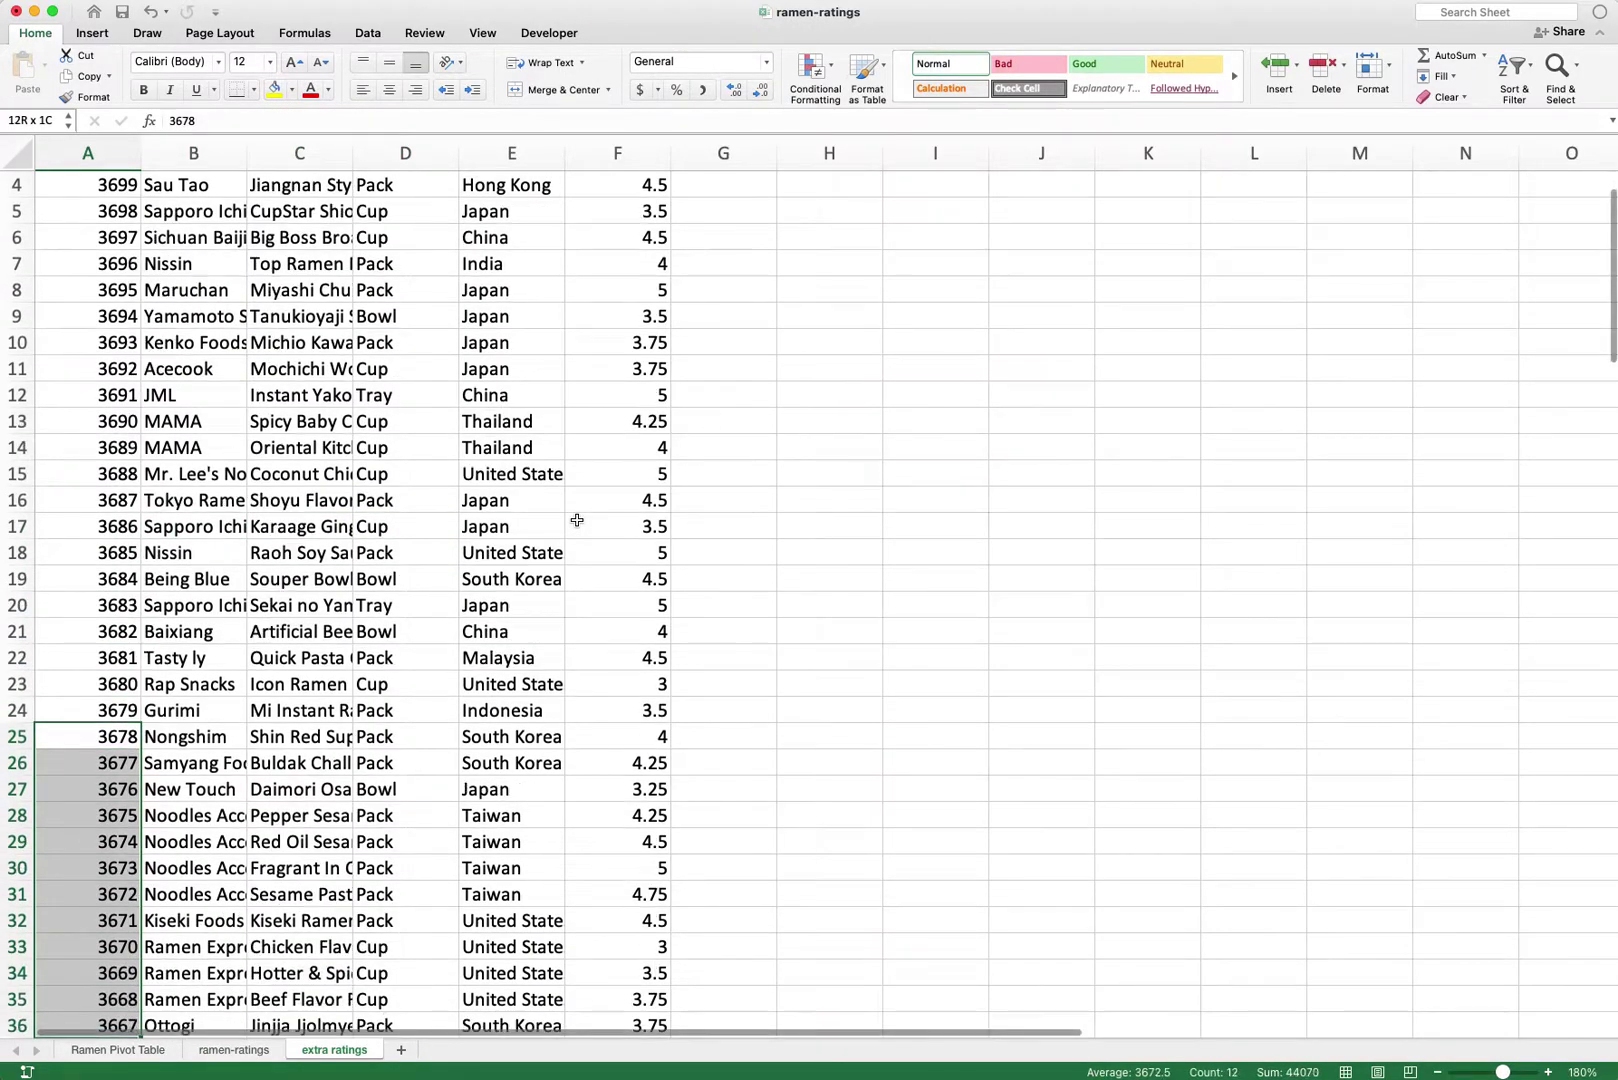
key(shift+Down)
key(shift+Down)
key(shift+Down)
key(shift+Down)
key(shift+Down)
key(shift+Down)
key(shift+Down)
key(shift+Down)
key(shift+Down)
key(shift+Down)
key(shift+Down)
key(shift+Down)
key(shift+Down)
key(shift+Down)
key(shift+Right)
key(shift+Right)
key(shift+Right)
key(shift+Right)
key(shift+Right)
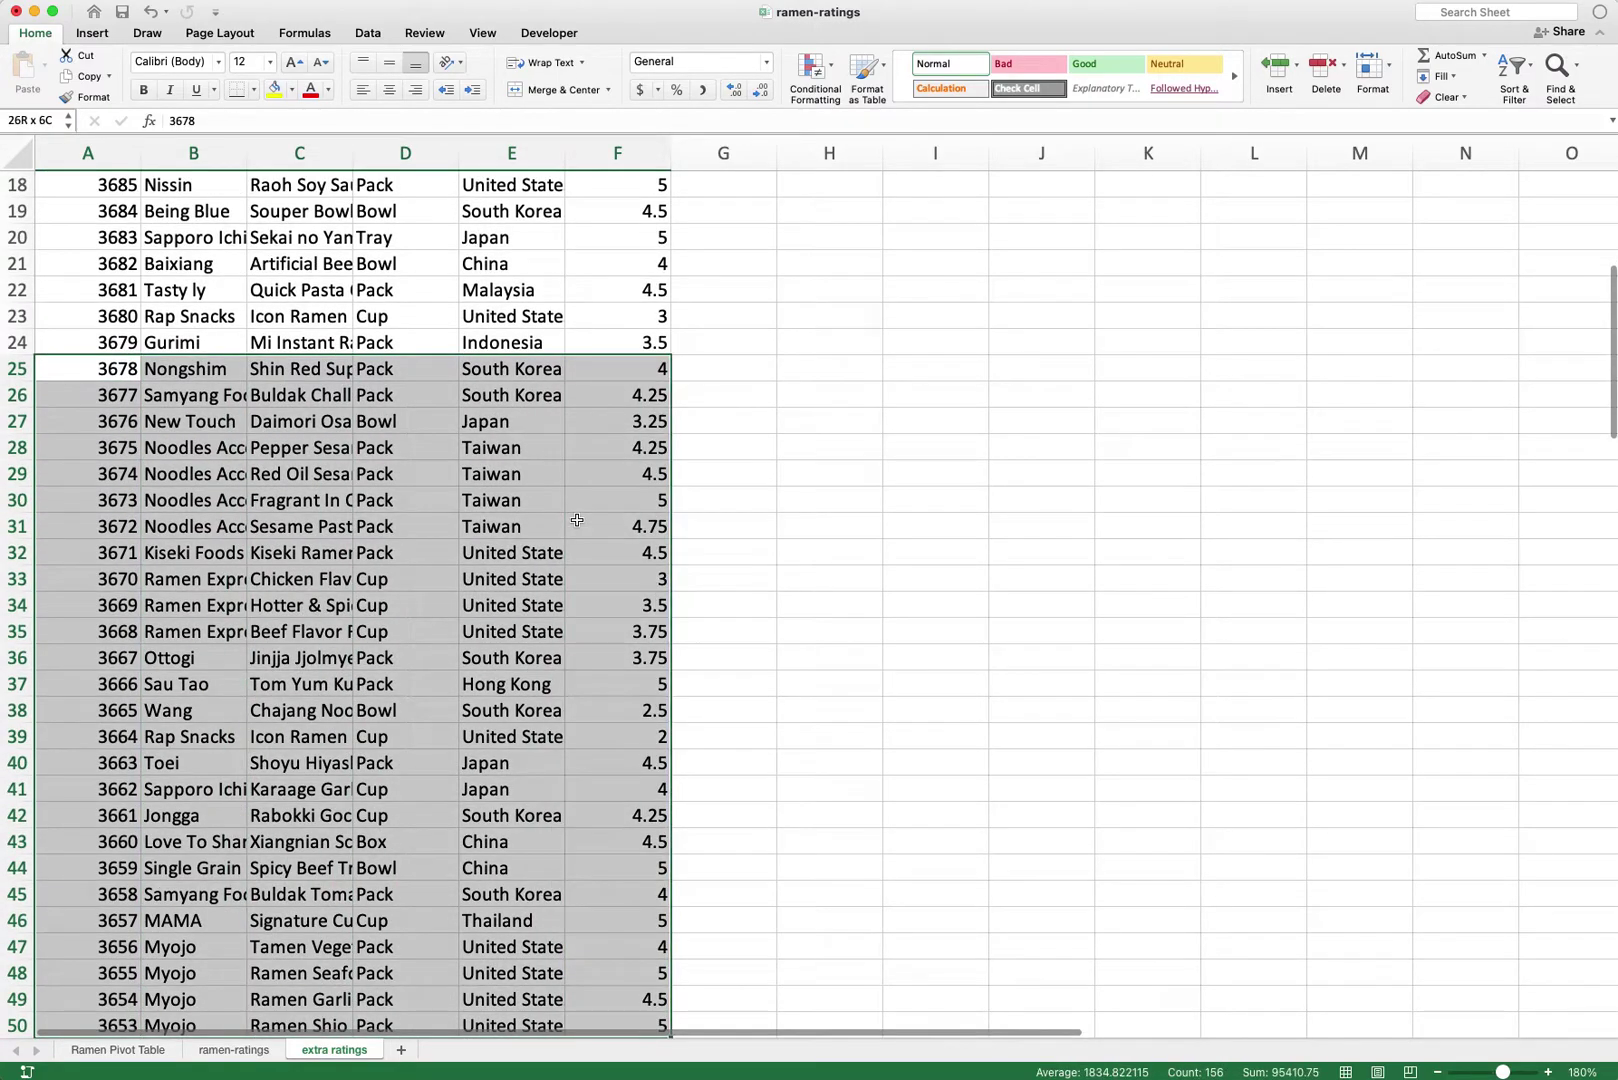
key(ctrl+c)
Step: Paste the copied reviews below the last record on the ramen-ratings sheet, starting at A2611
key(ctrl+Page_Up)
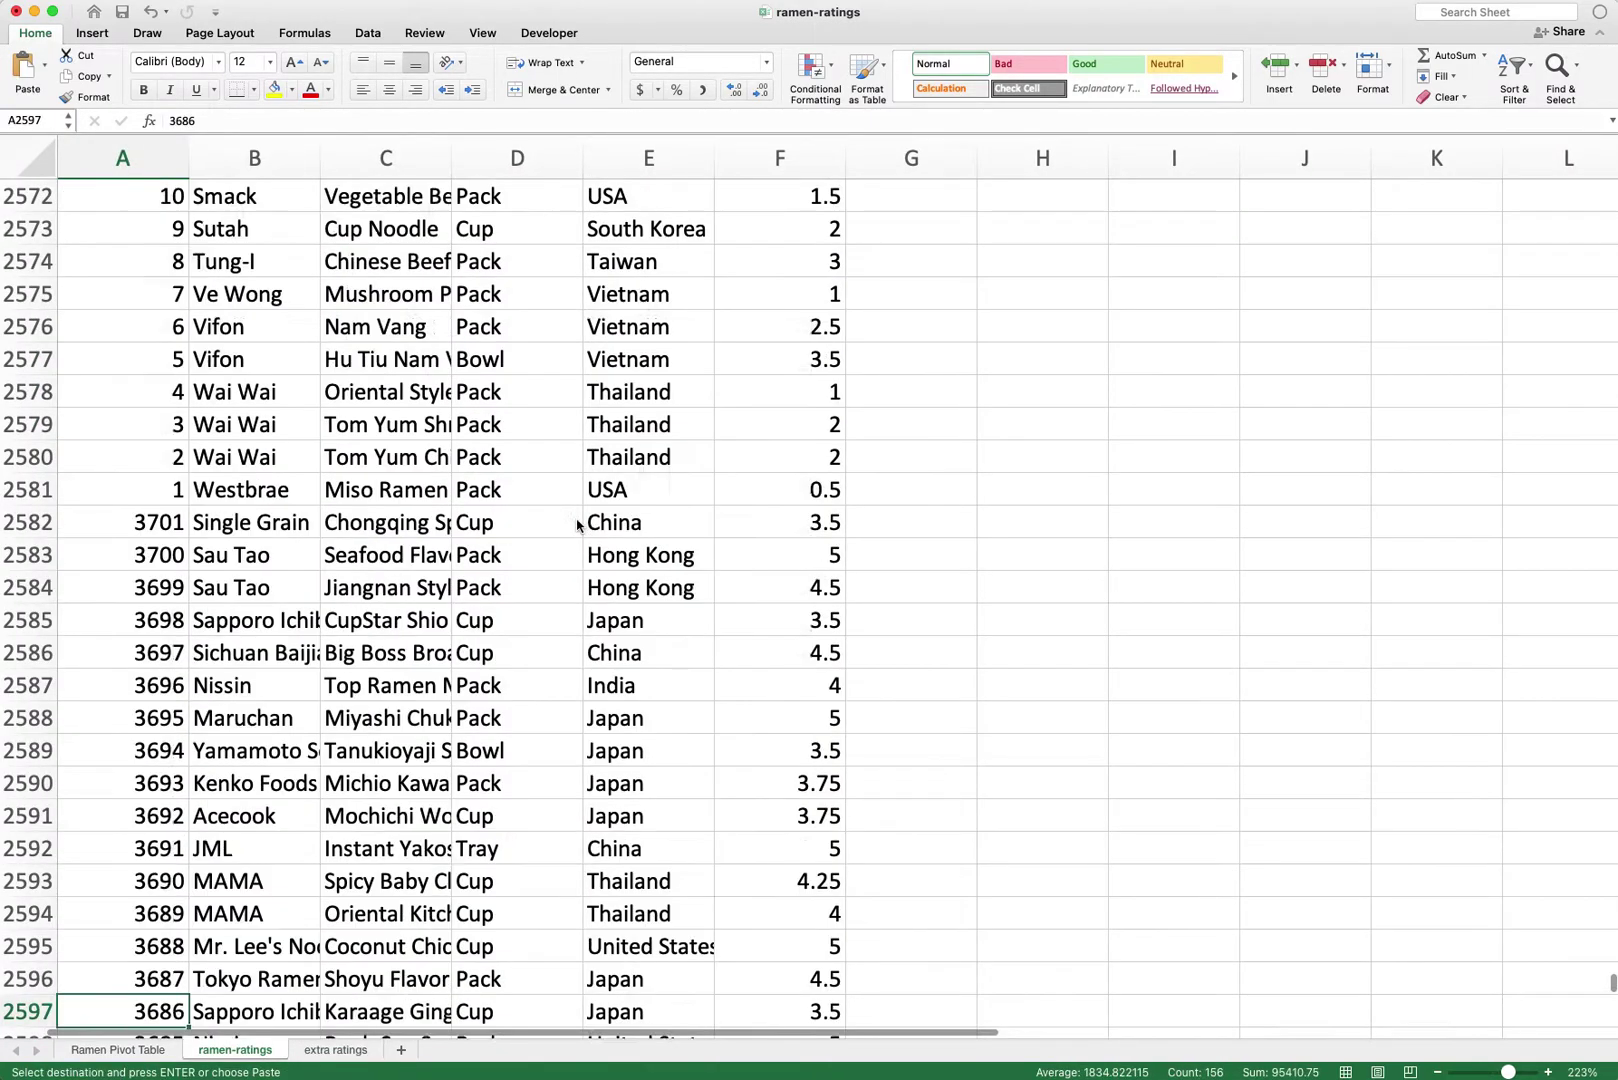
key(ctrl+Down)
key(Down)
key(ctrl+v)
key(Down)
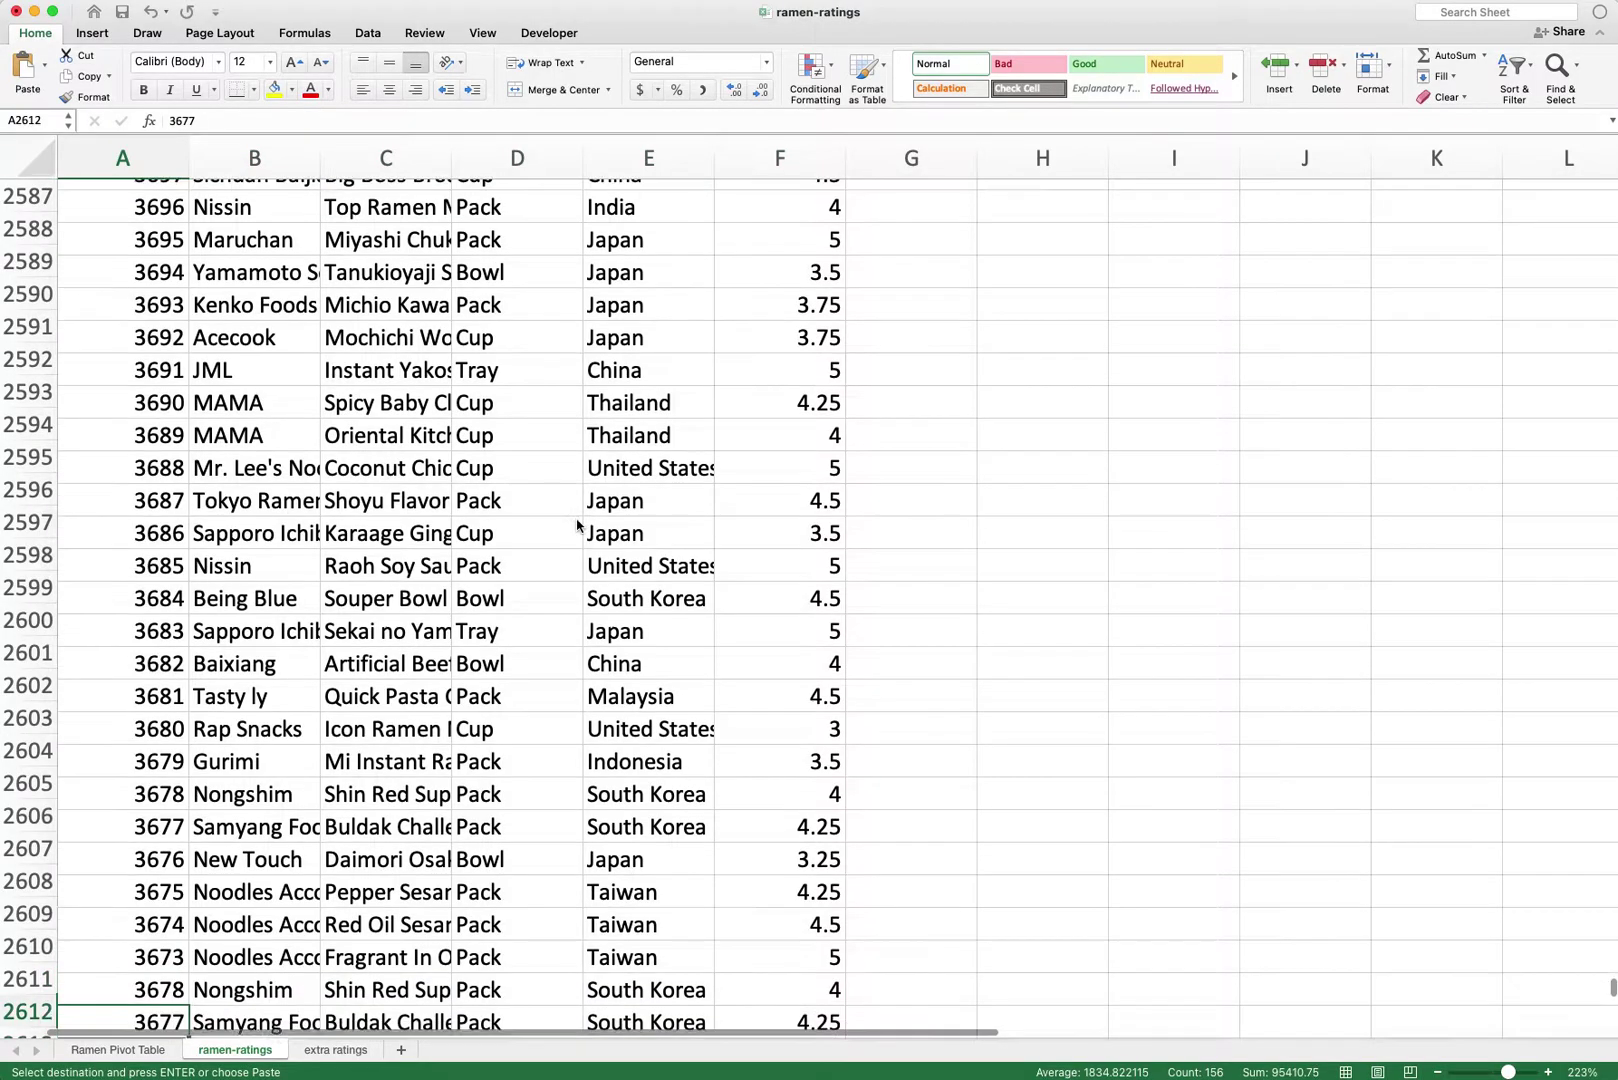
key(Down)
key(ctrl+Down)
key(Down)
key(Down)
key(Down)
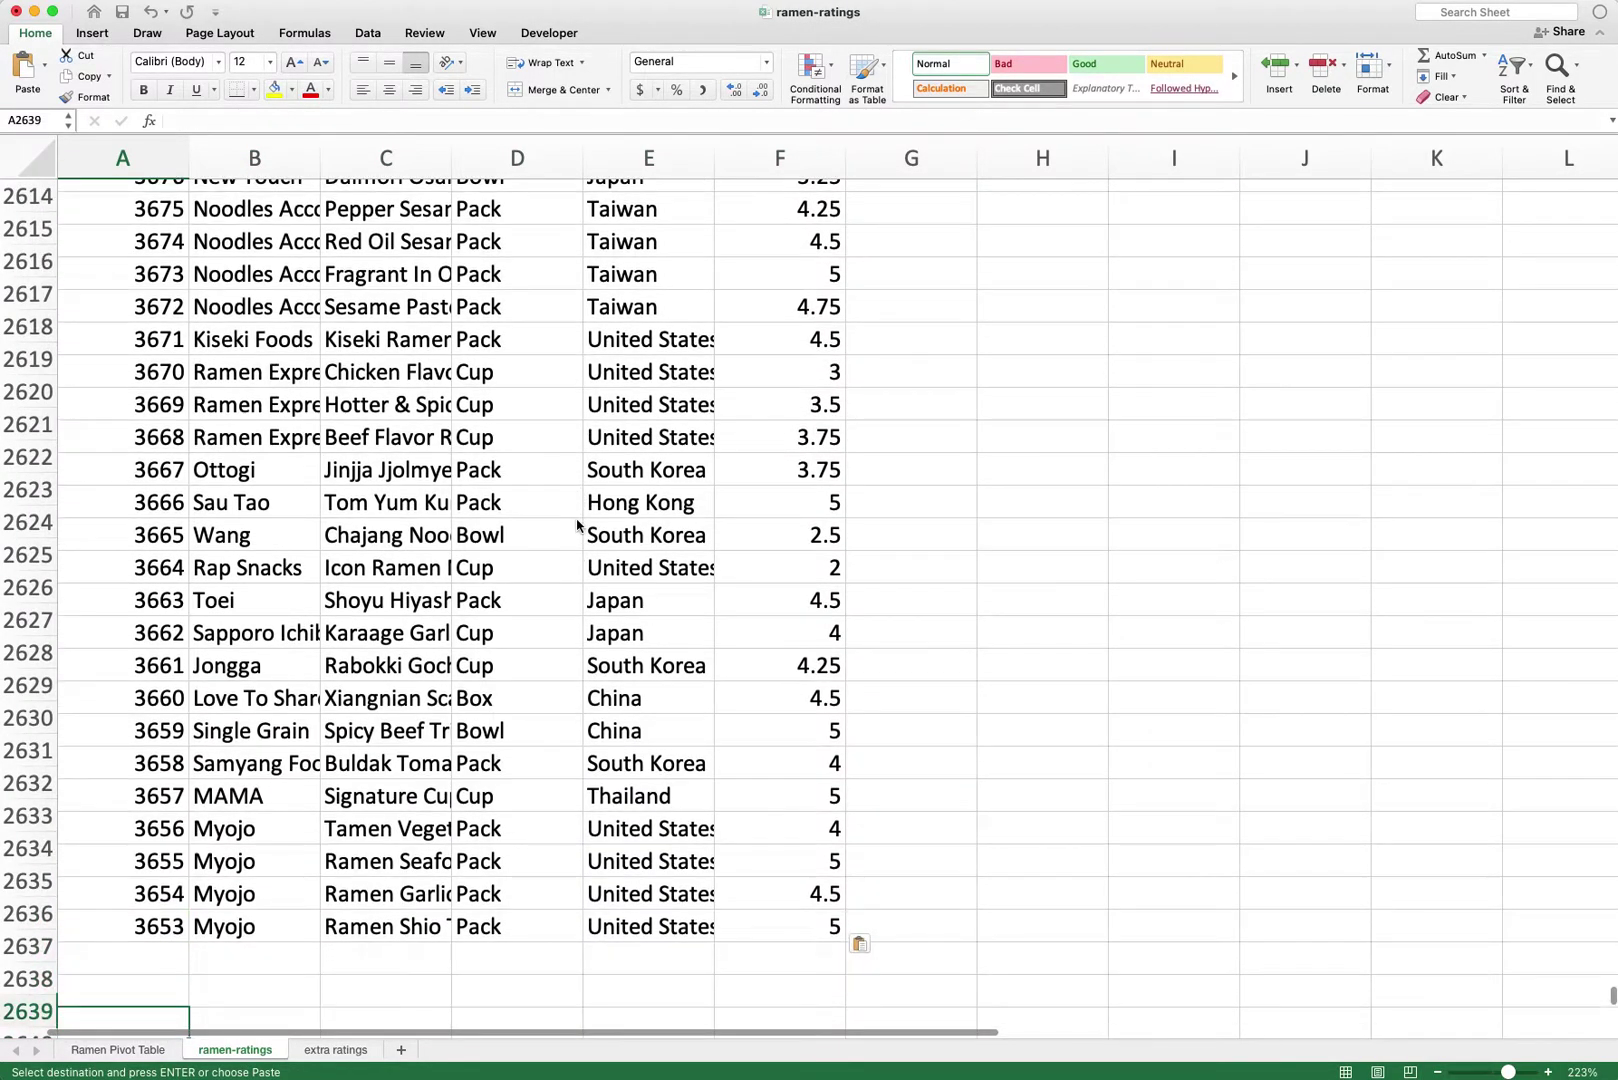
key(Up)
key(Up)
key(Up)
Step: Refresh the pivot table on the Ramen Pivot Table sheet to take in the pasted reviews
key(ctrl+Page_Up)
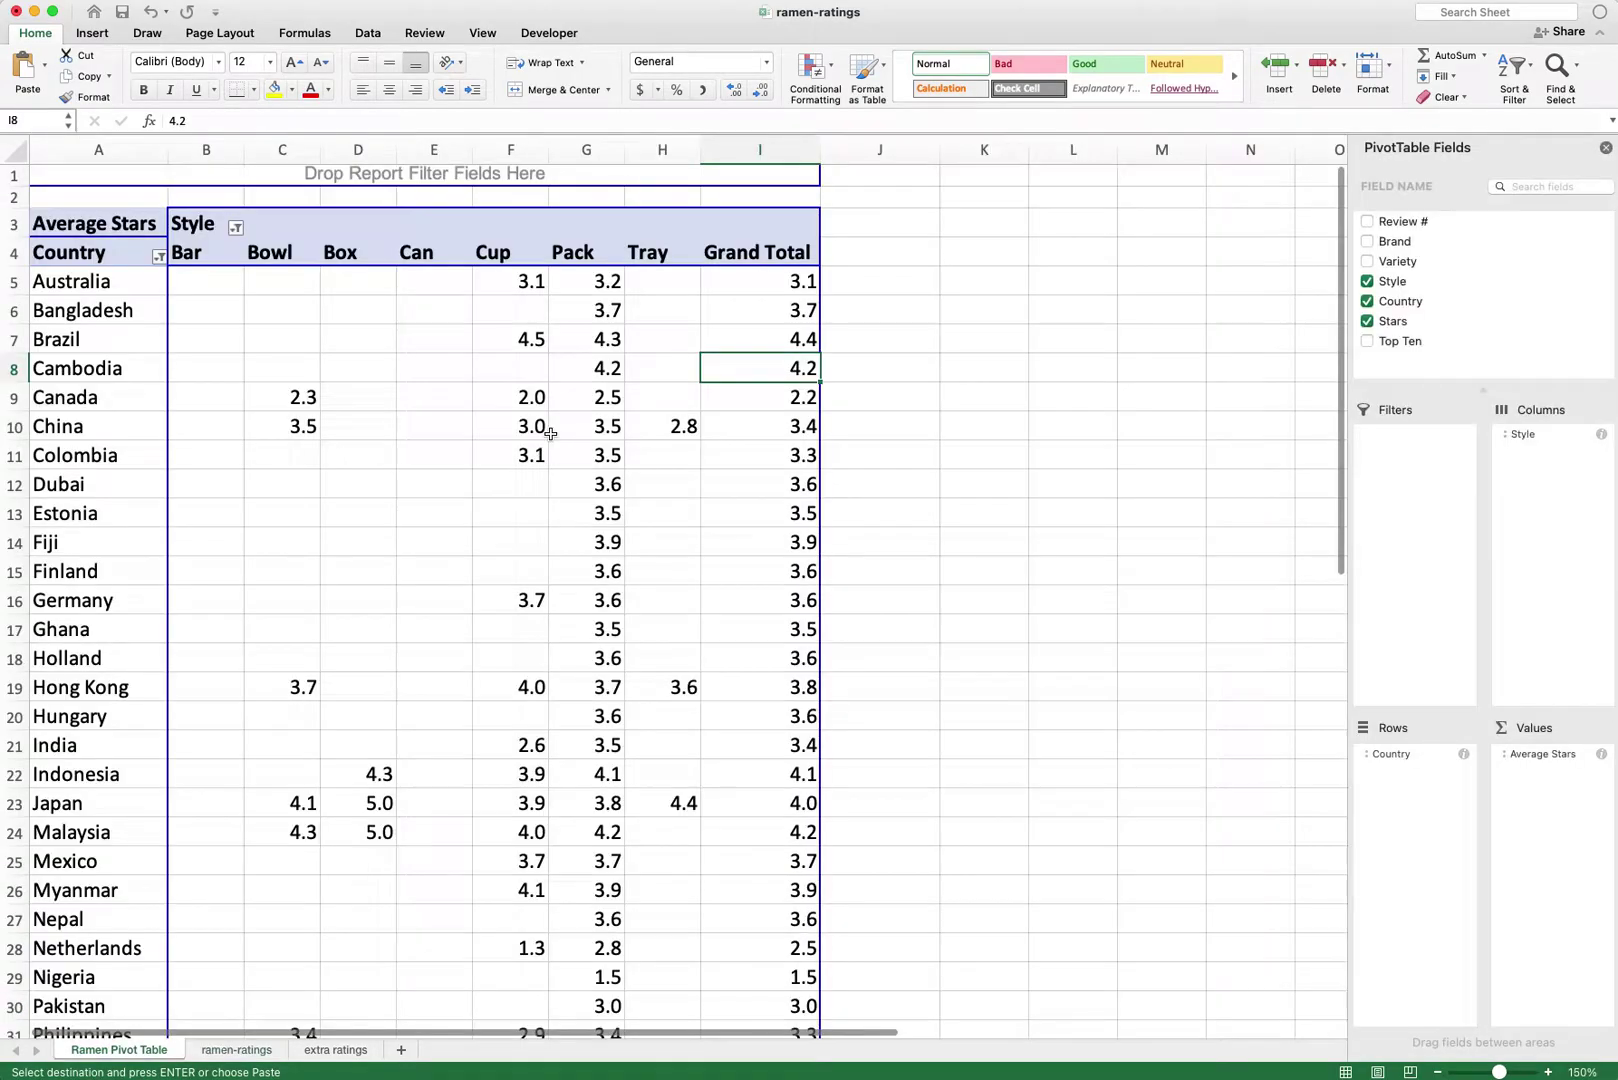
click(553, 432)
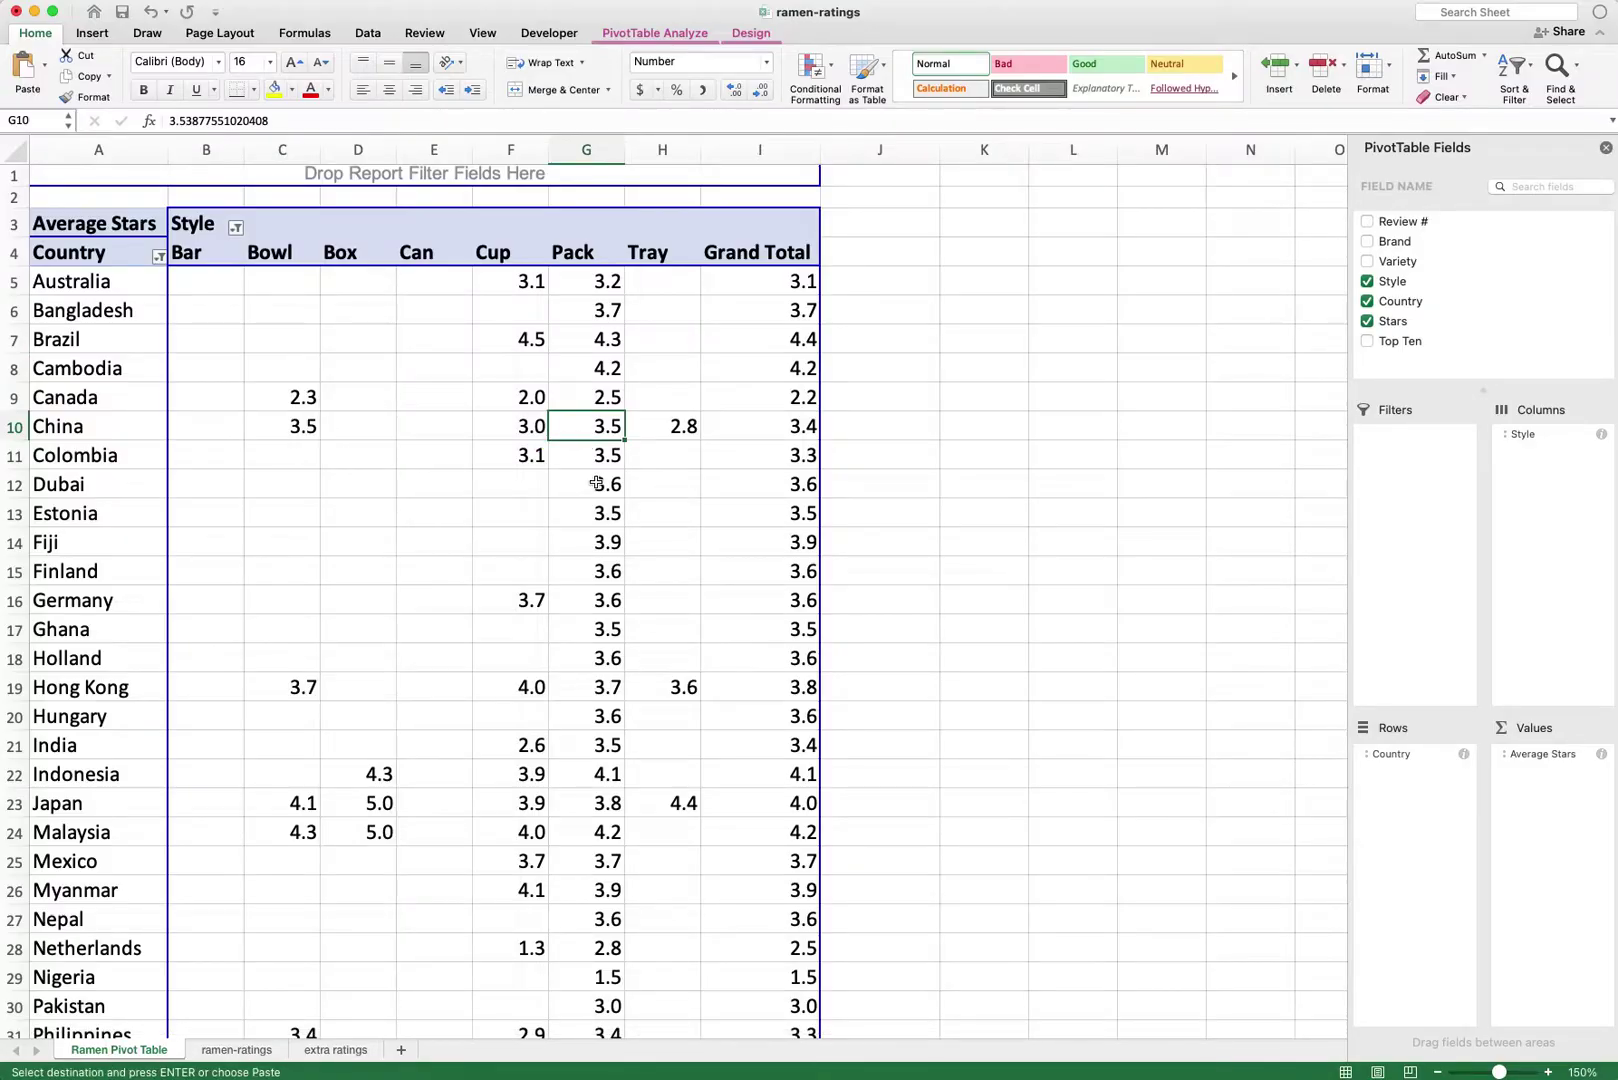
right_click(600, 427)
click(646, 507)
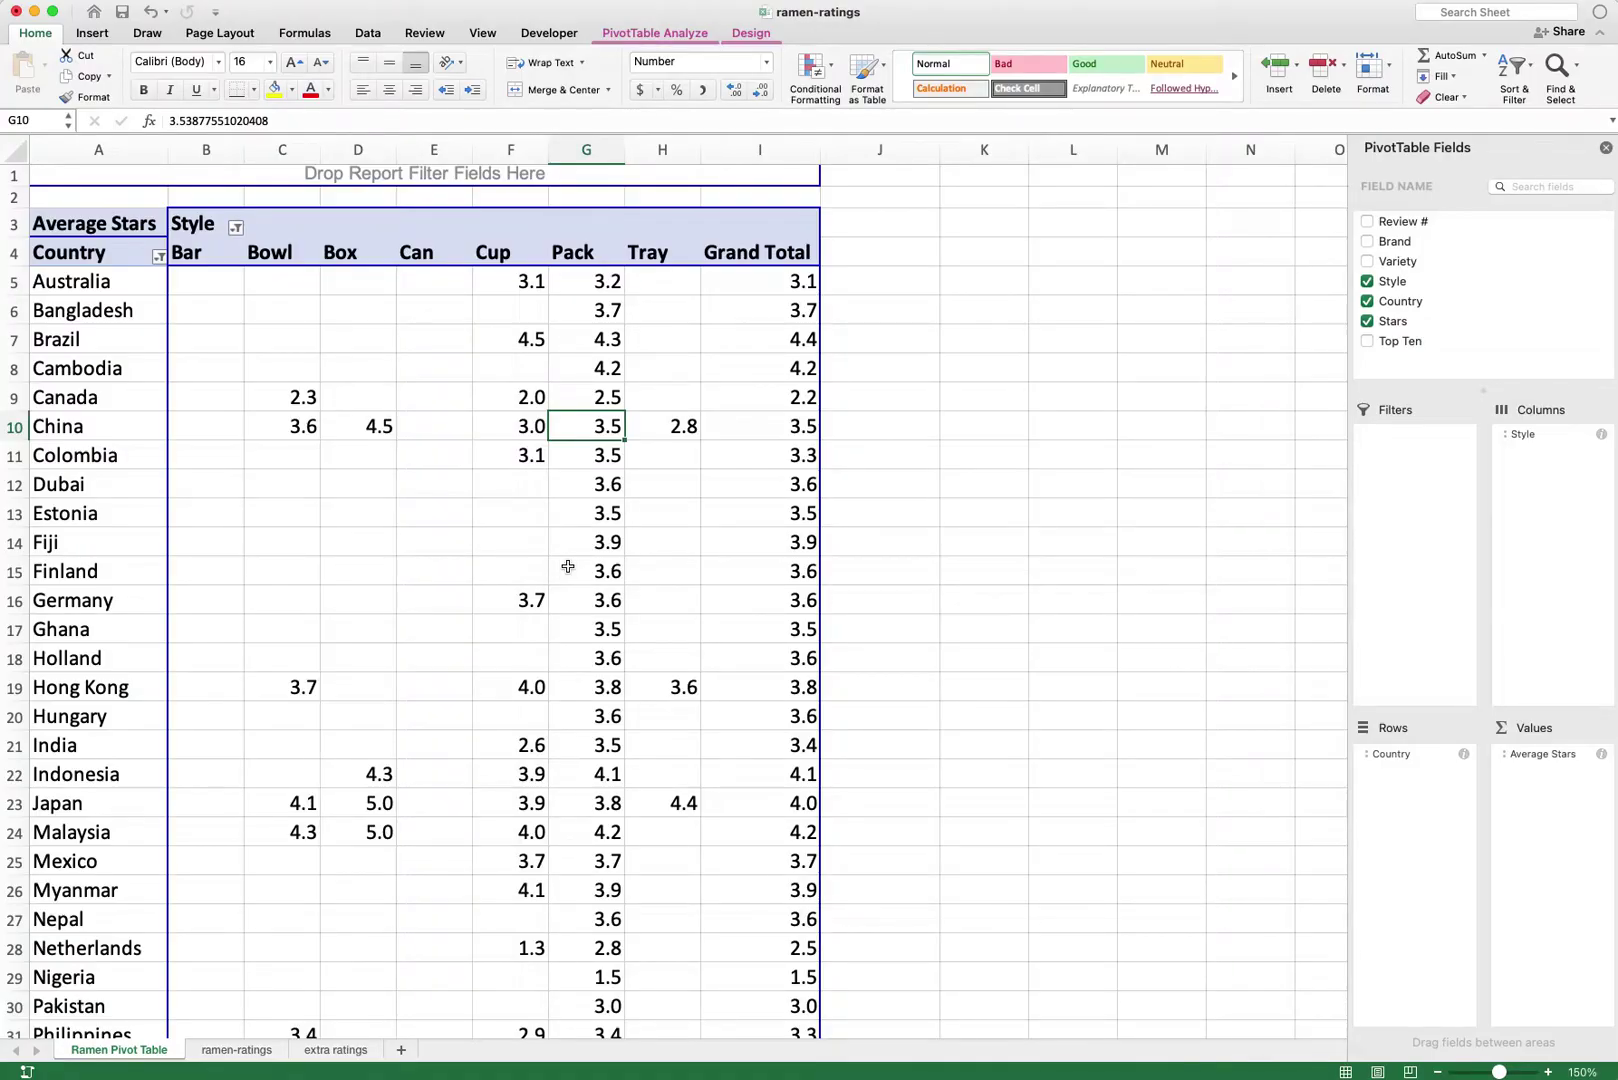
Step: Check the pivot table's data source setting and the end of the records on the ramen-ratings sheet
click(665, 34)
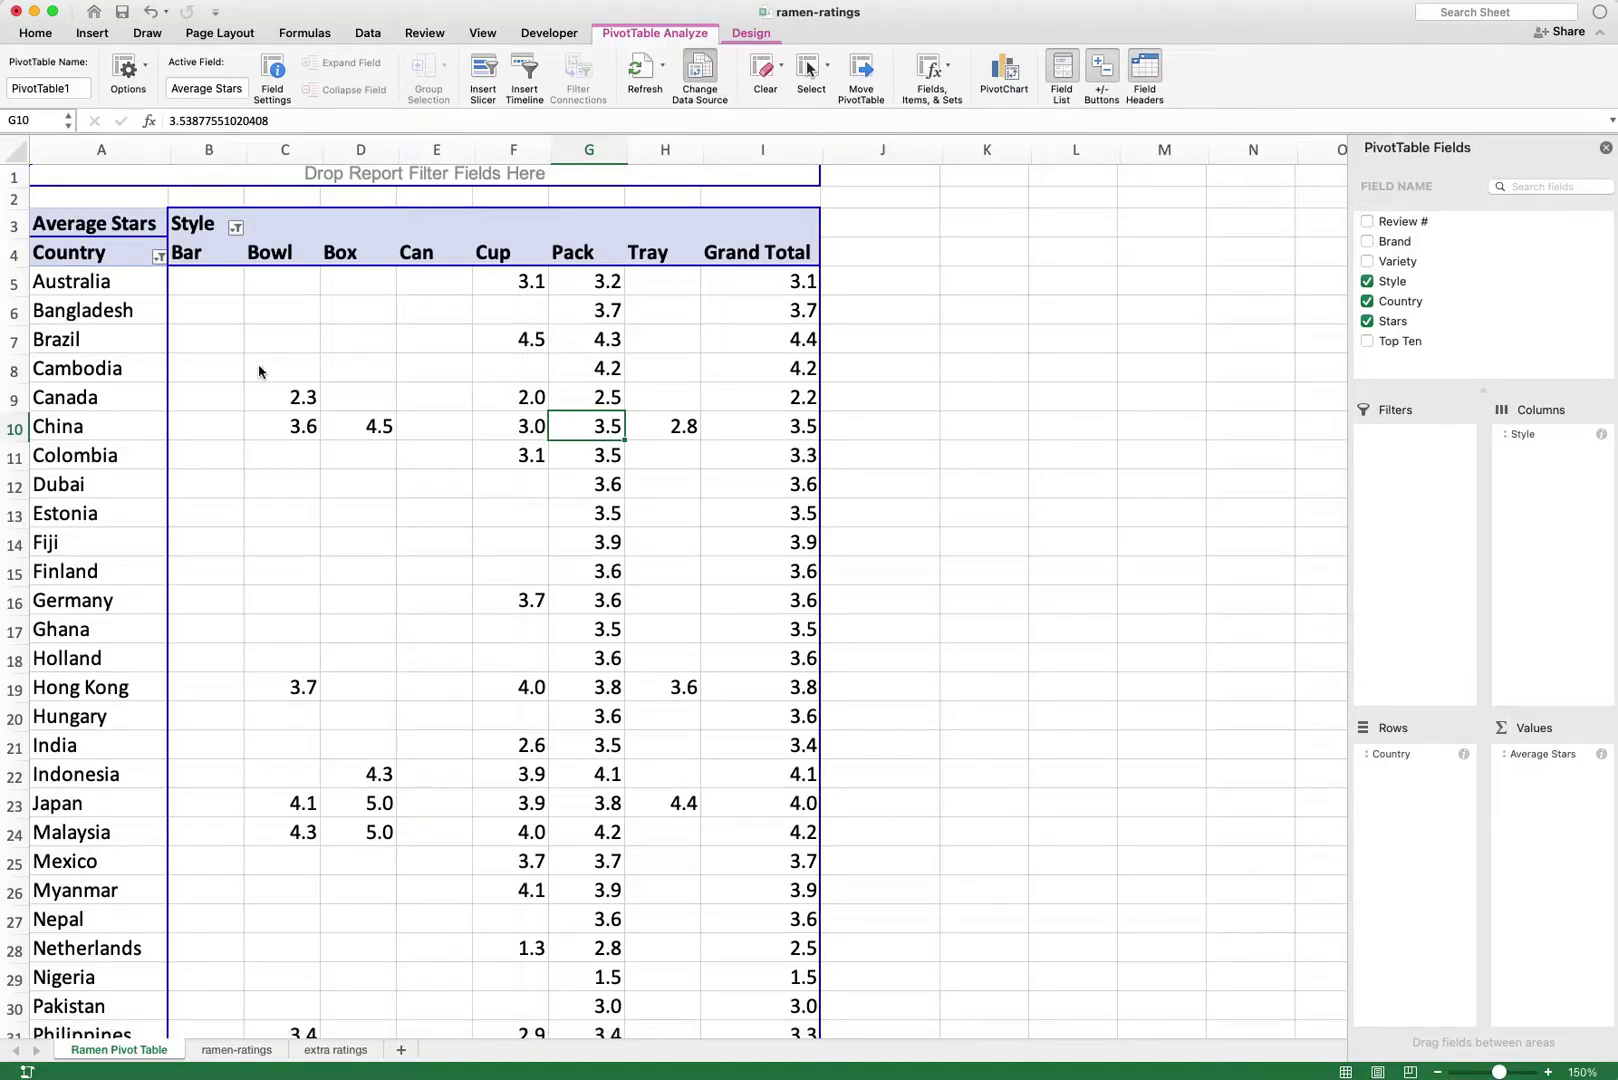
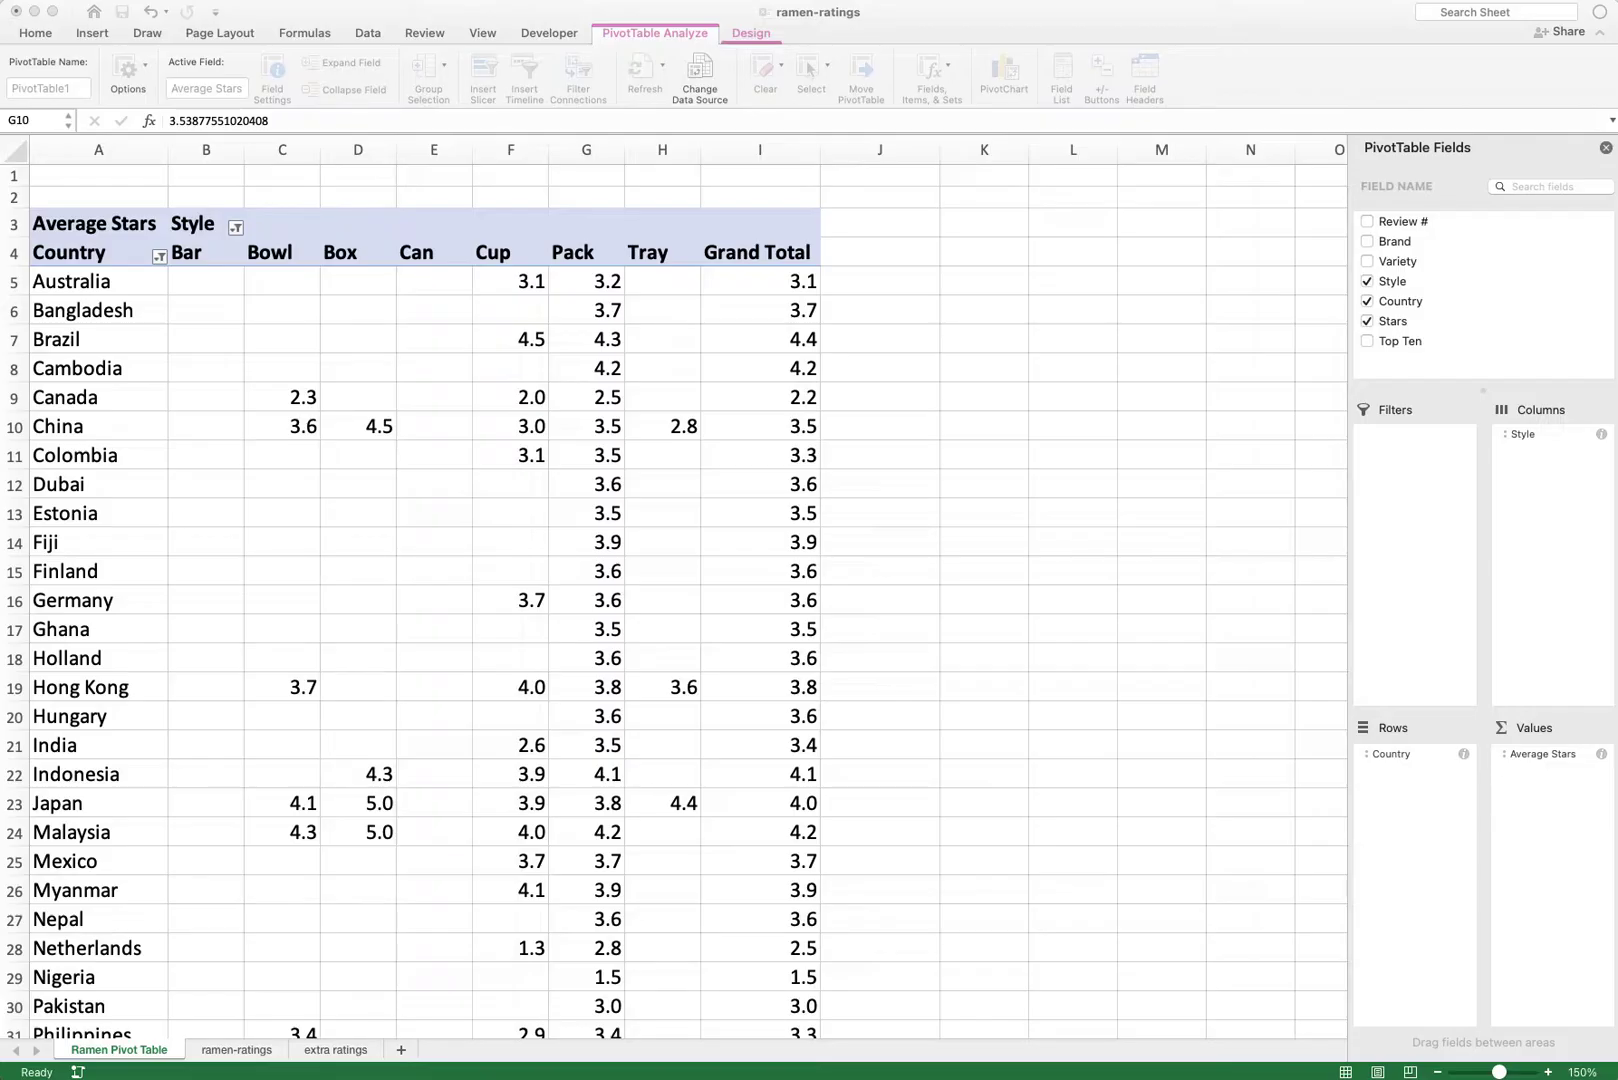
click(208, 1052)
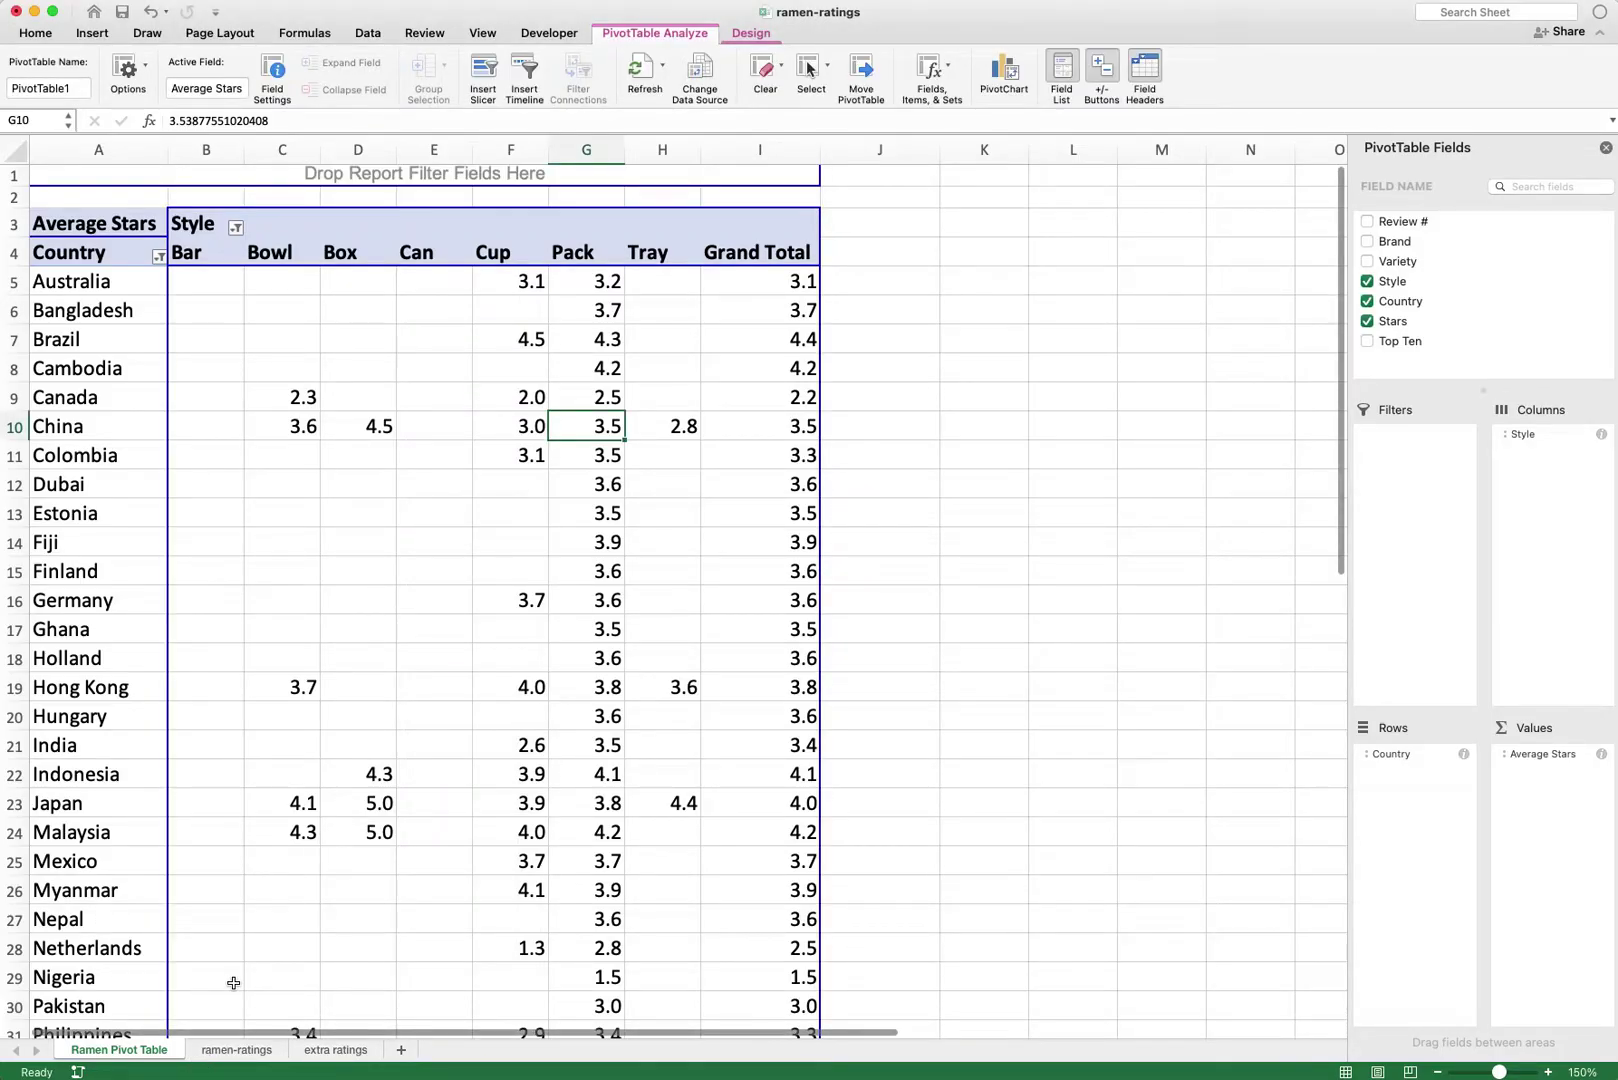
click(222, 1050)
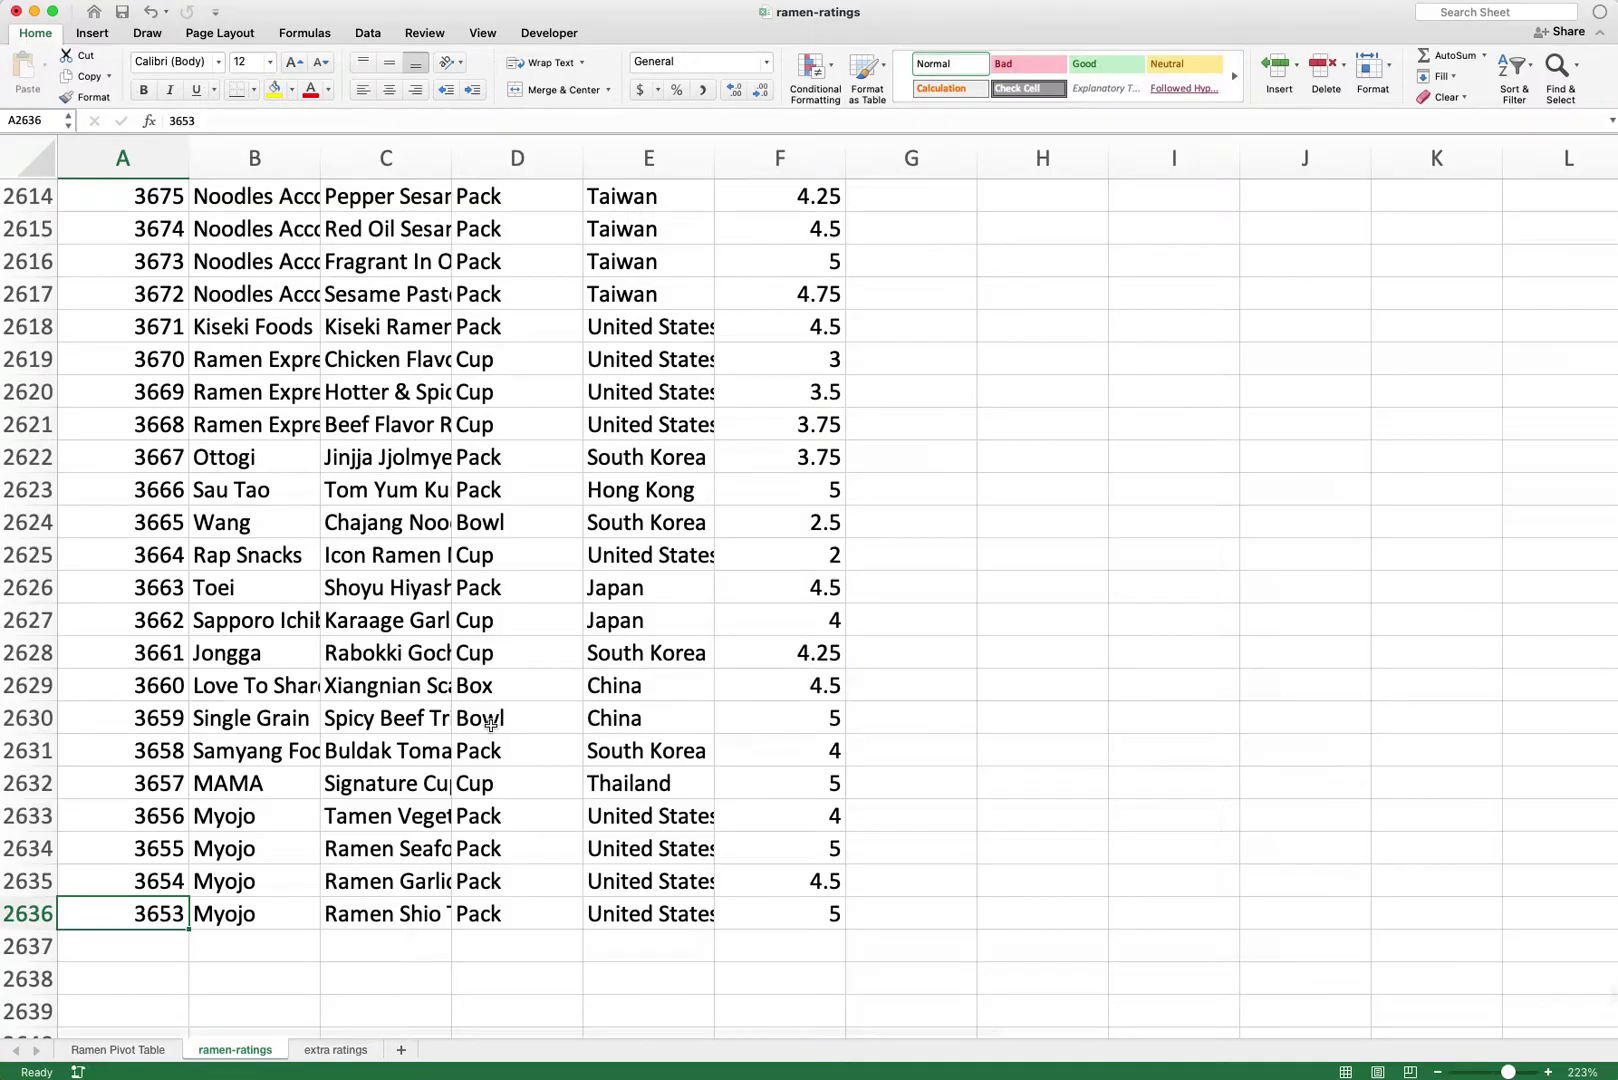
click(157, 1050)
Step: Review the items in the pivot table's Country filter, leaving the filter as it is
click(159, 257)
scroll(228, 547, down, 10)
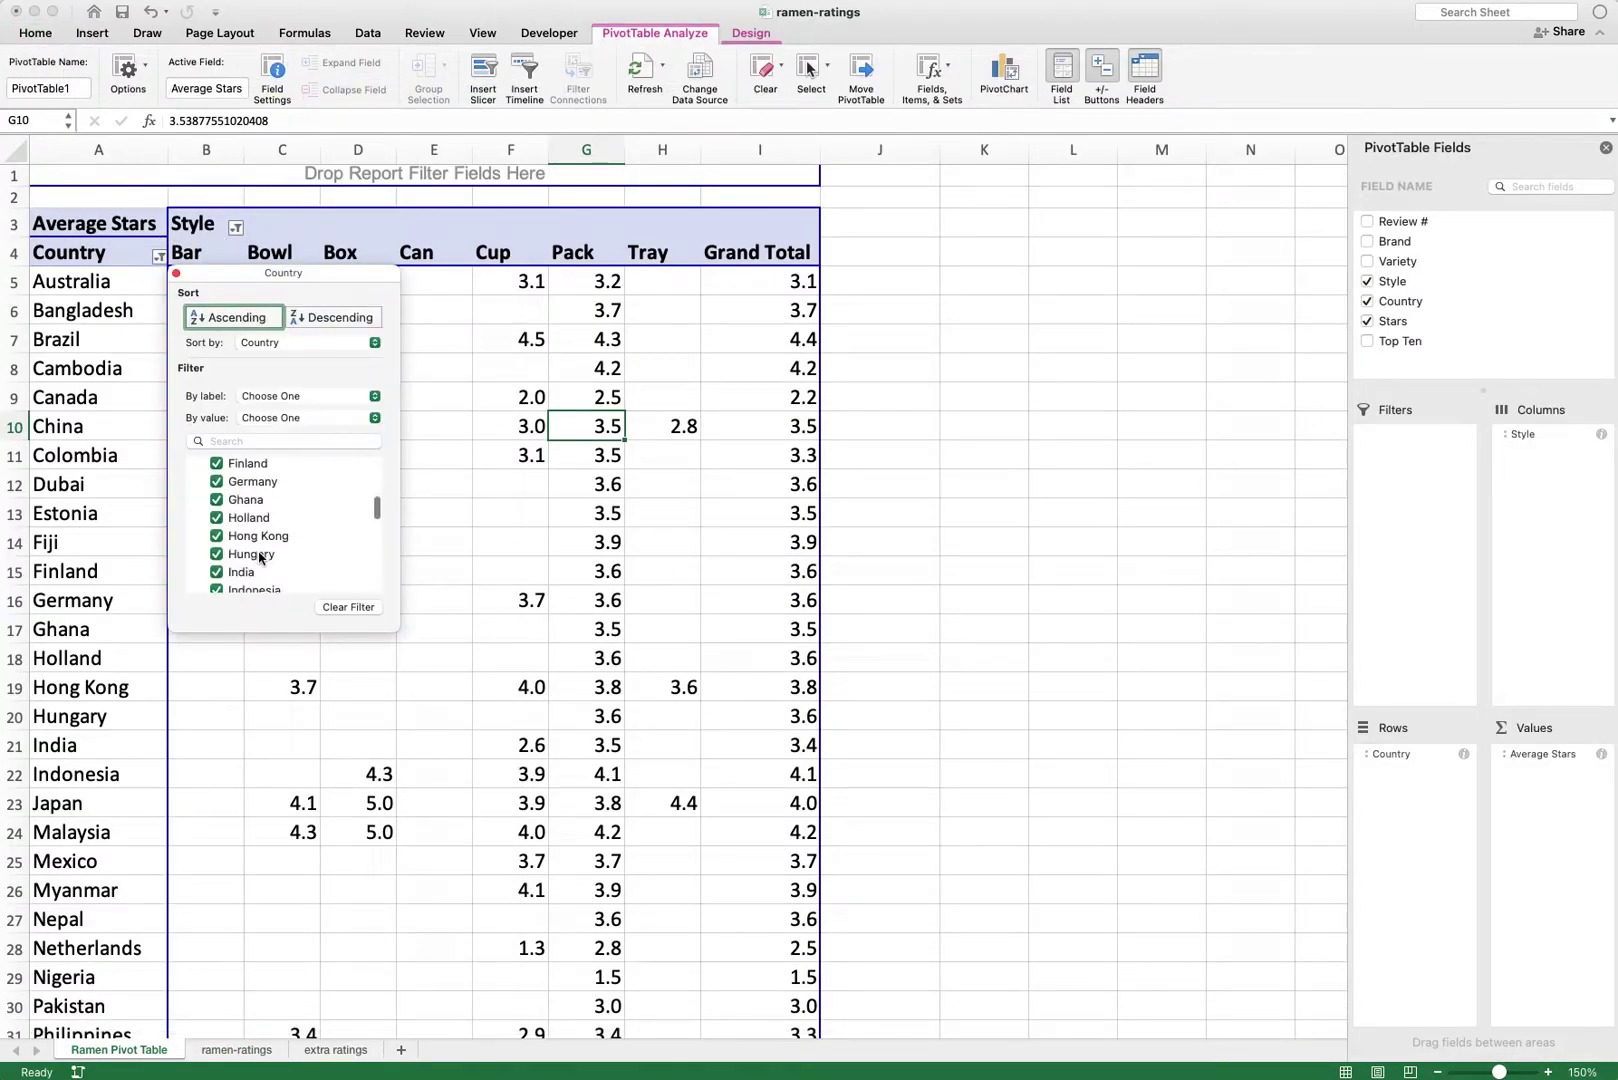
click(618, 502)
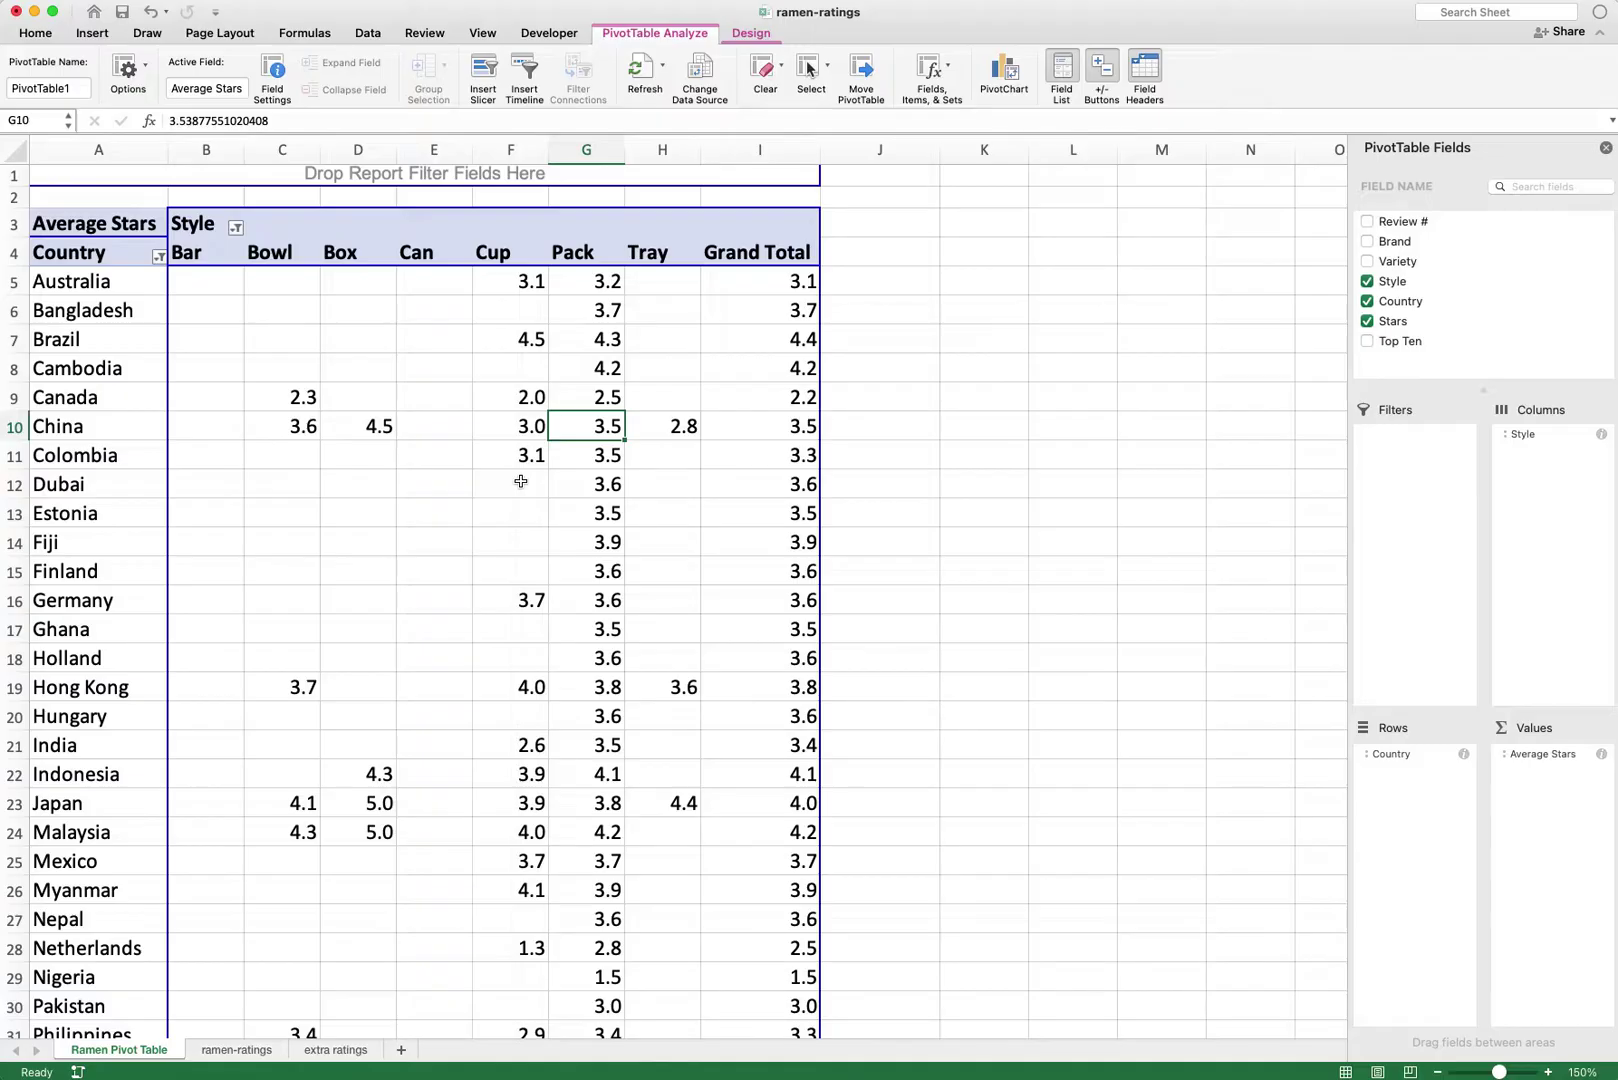
click(418, 482)
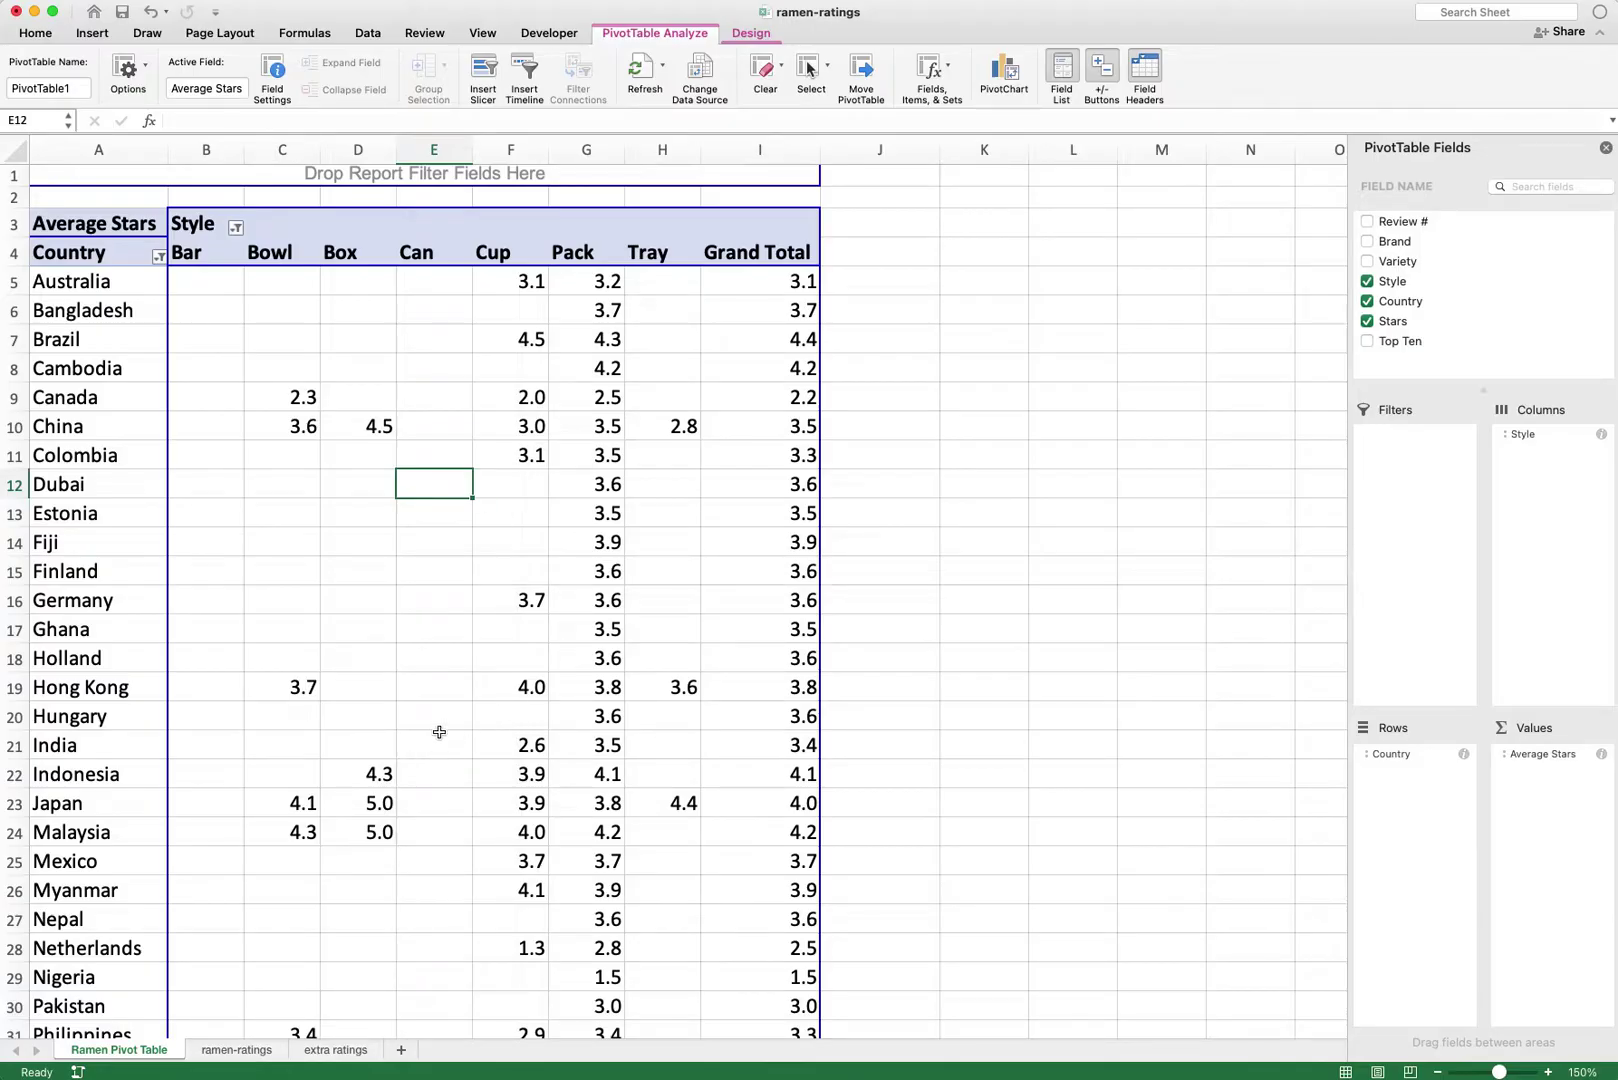
Step: Review the pivot table and the items in its Country filter, down to the (blank) entry
scroll(440, 732, down, 1)
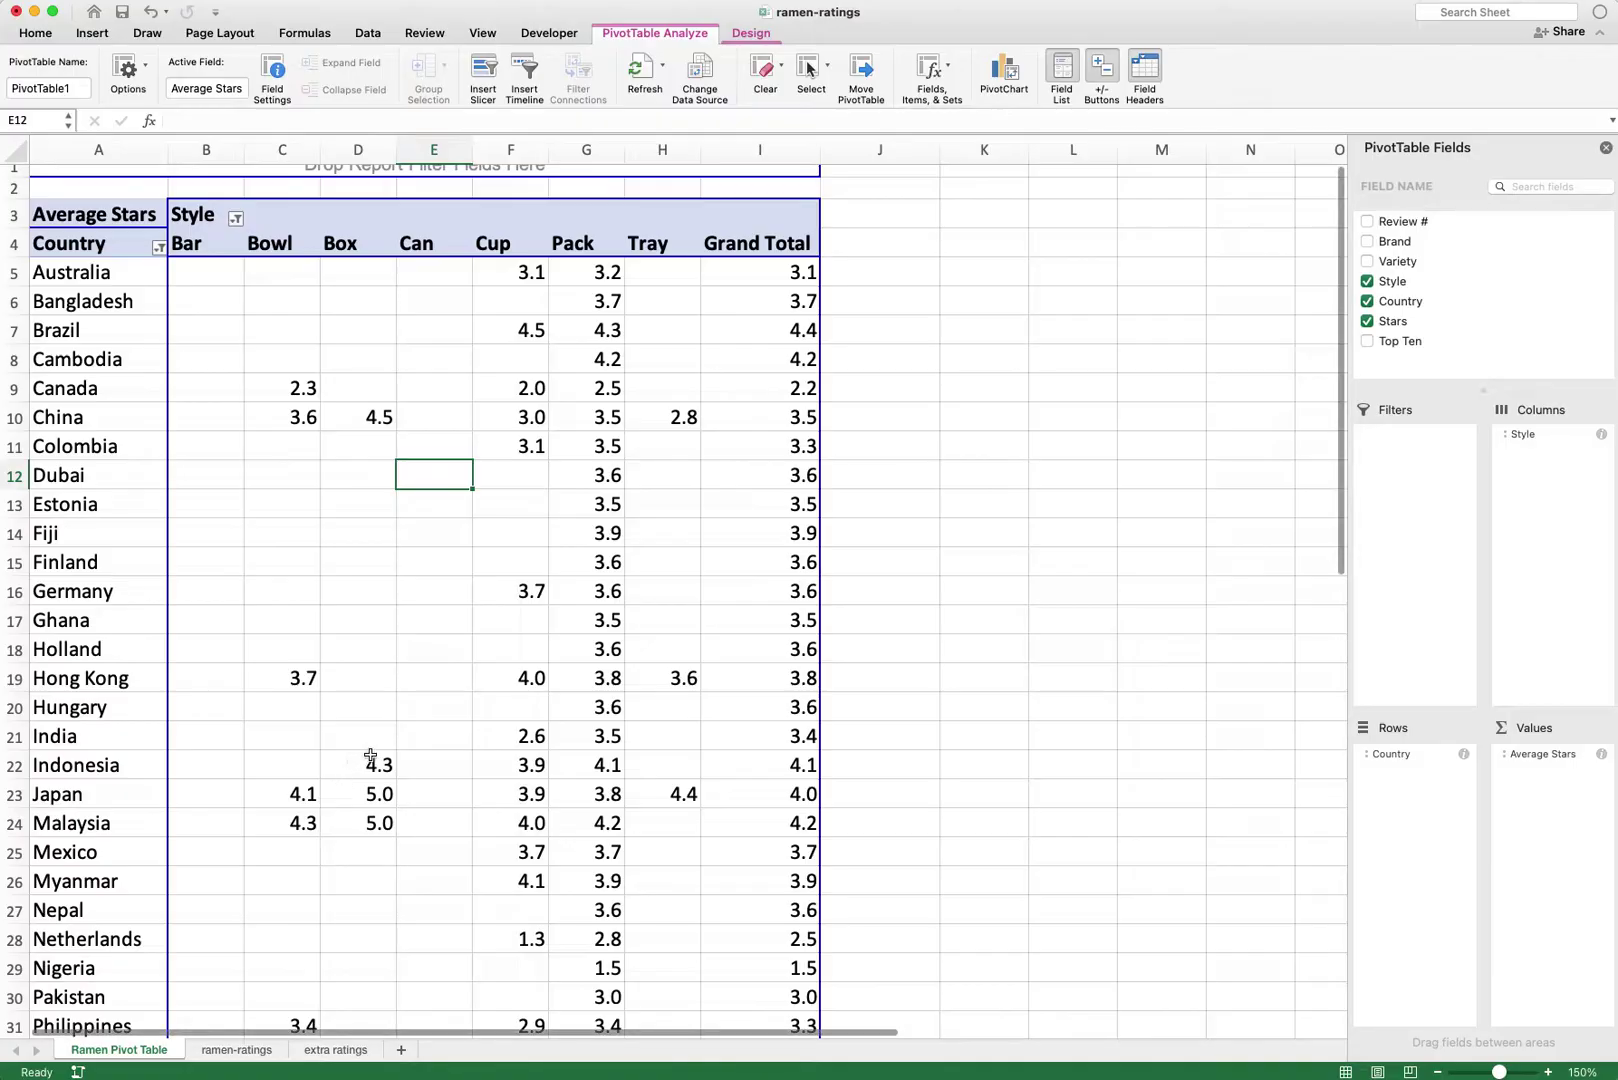
drag(92, 212, 95, 215)
drag(810, 1005, 6, 75)
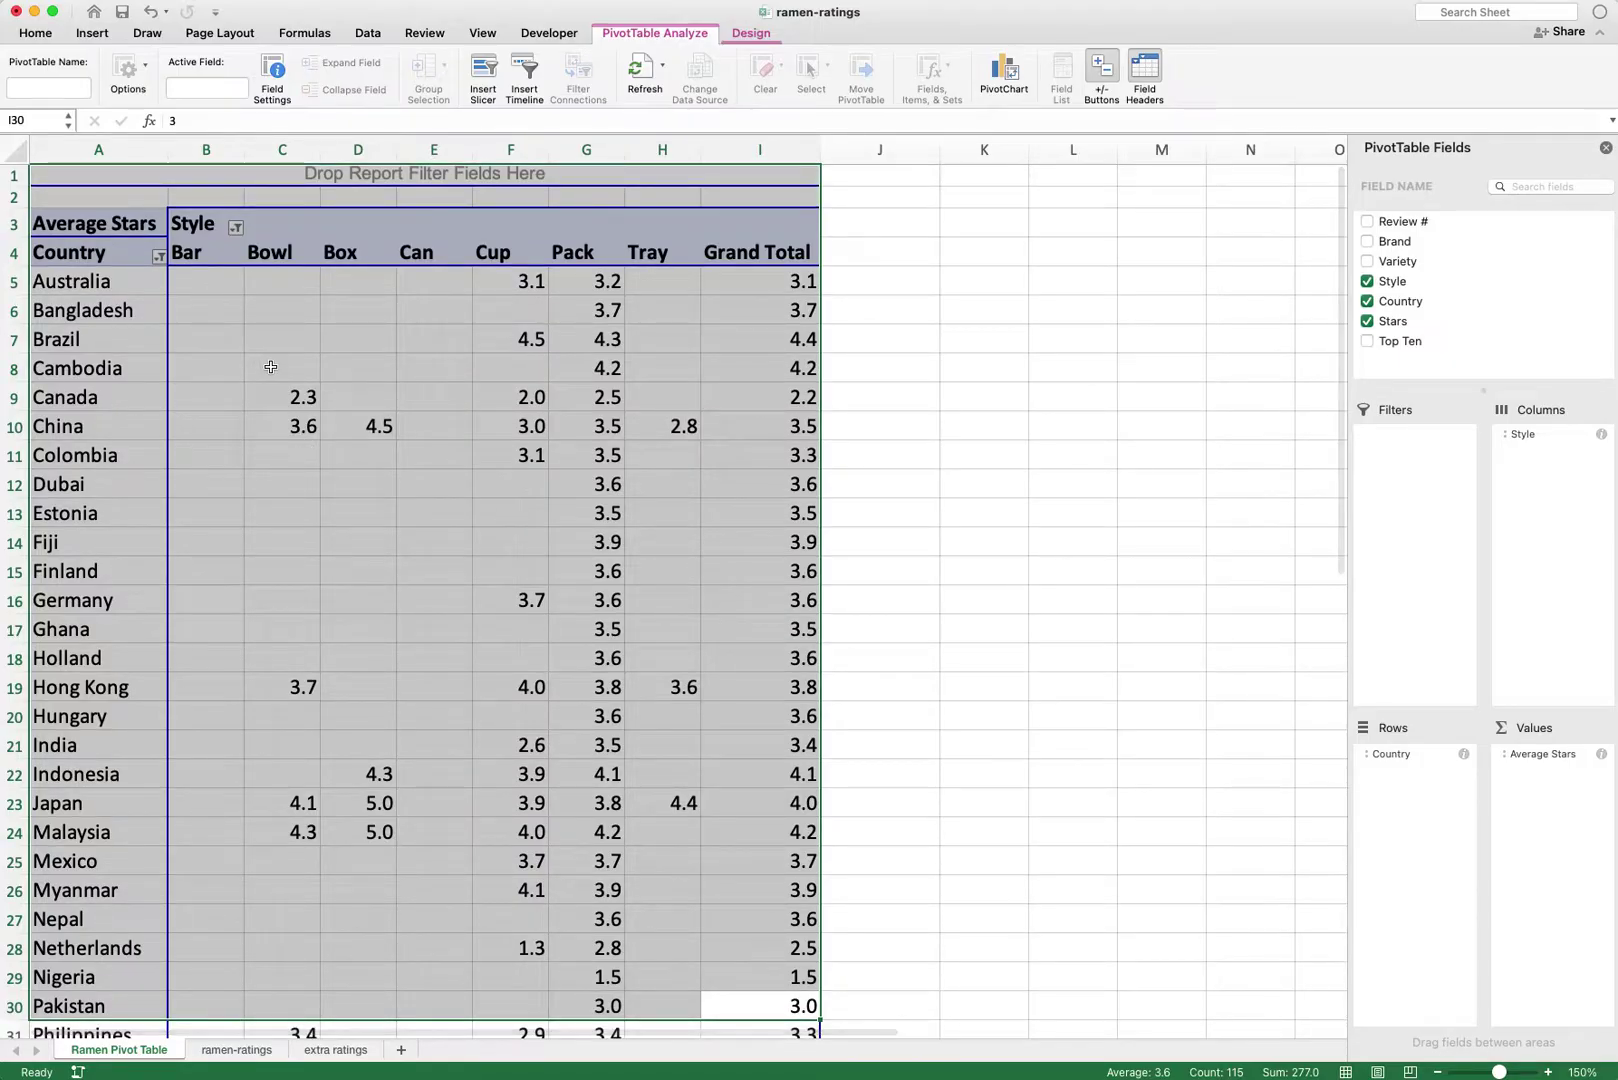
click(182, 311)
click(159, 257)
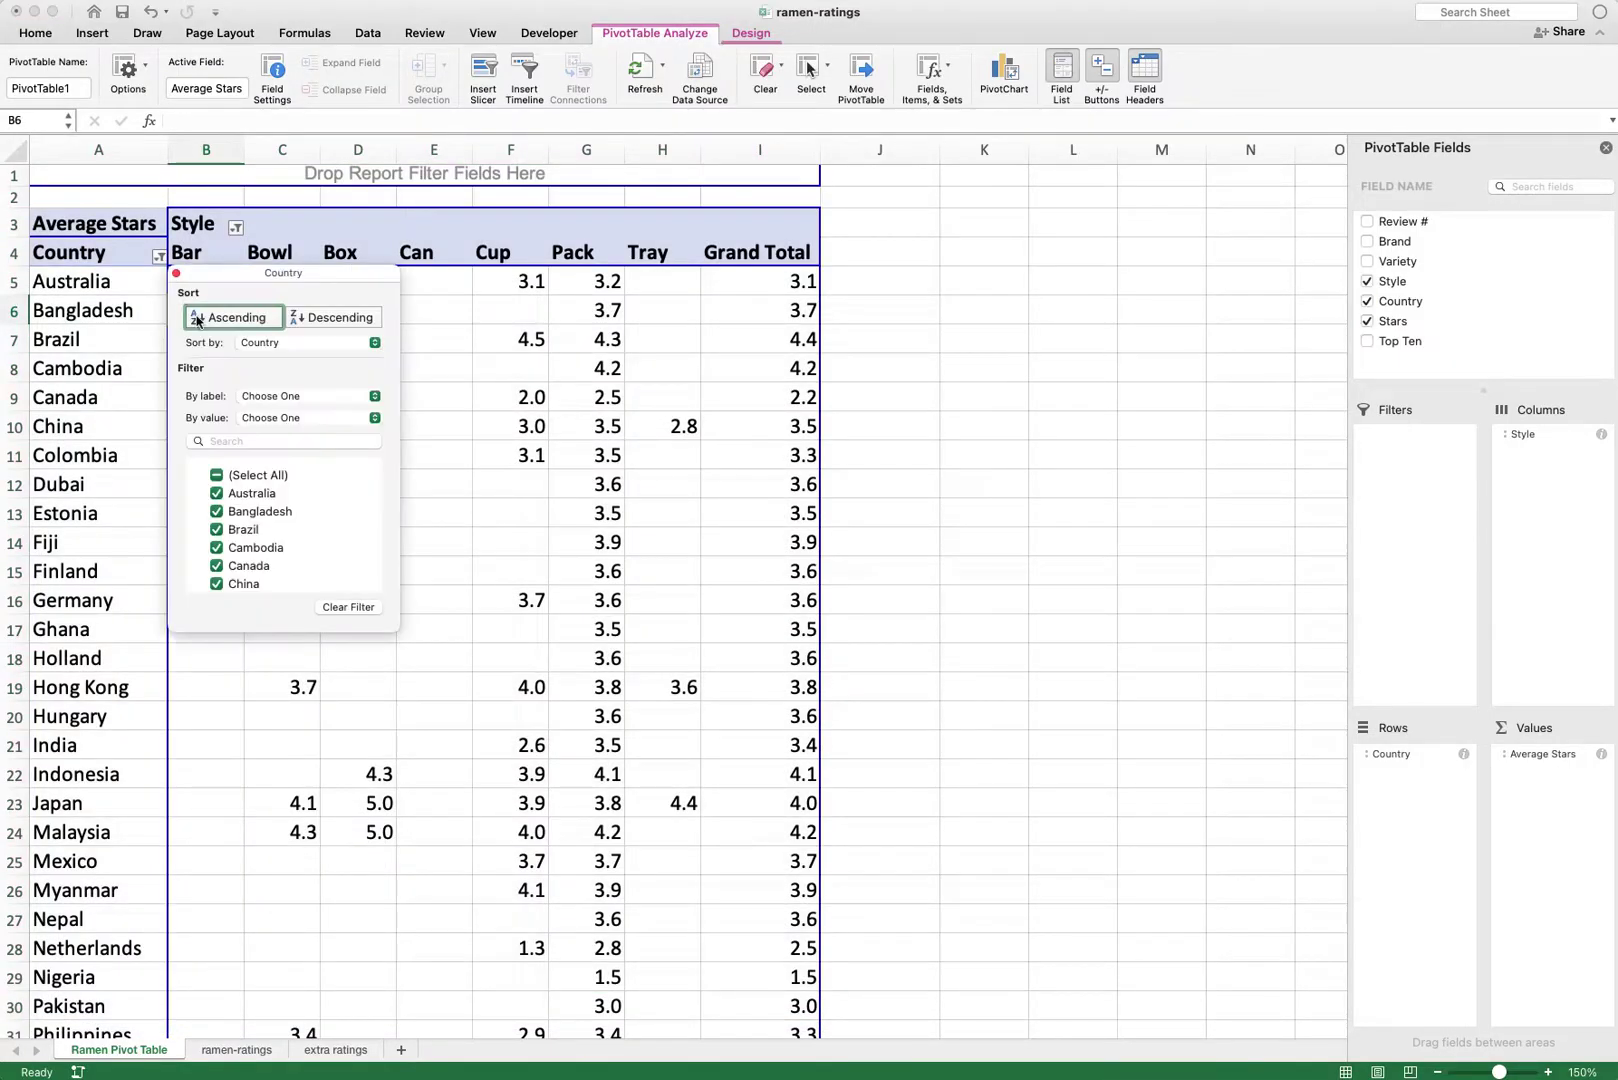
scroll(267, 473, down, 10)
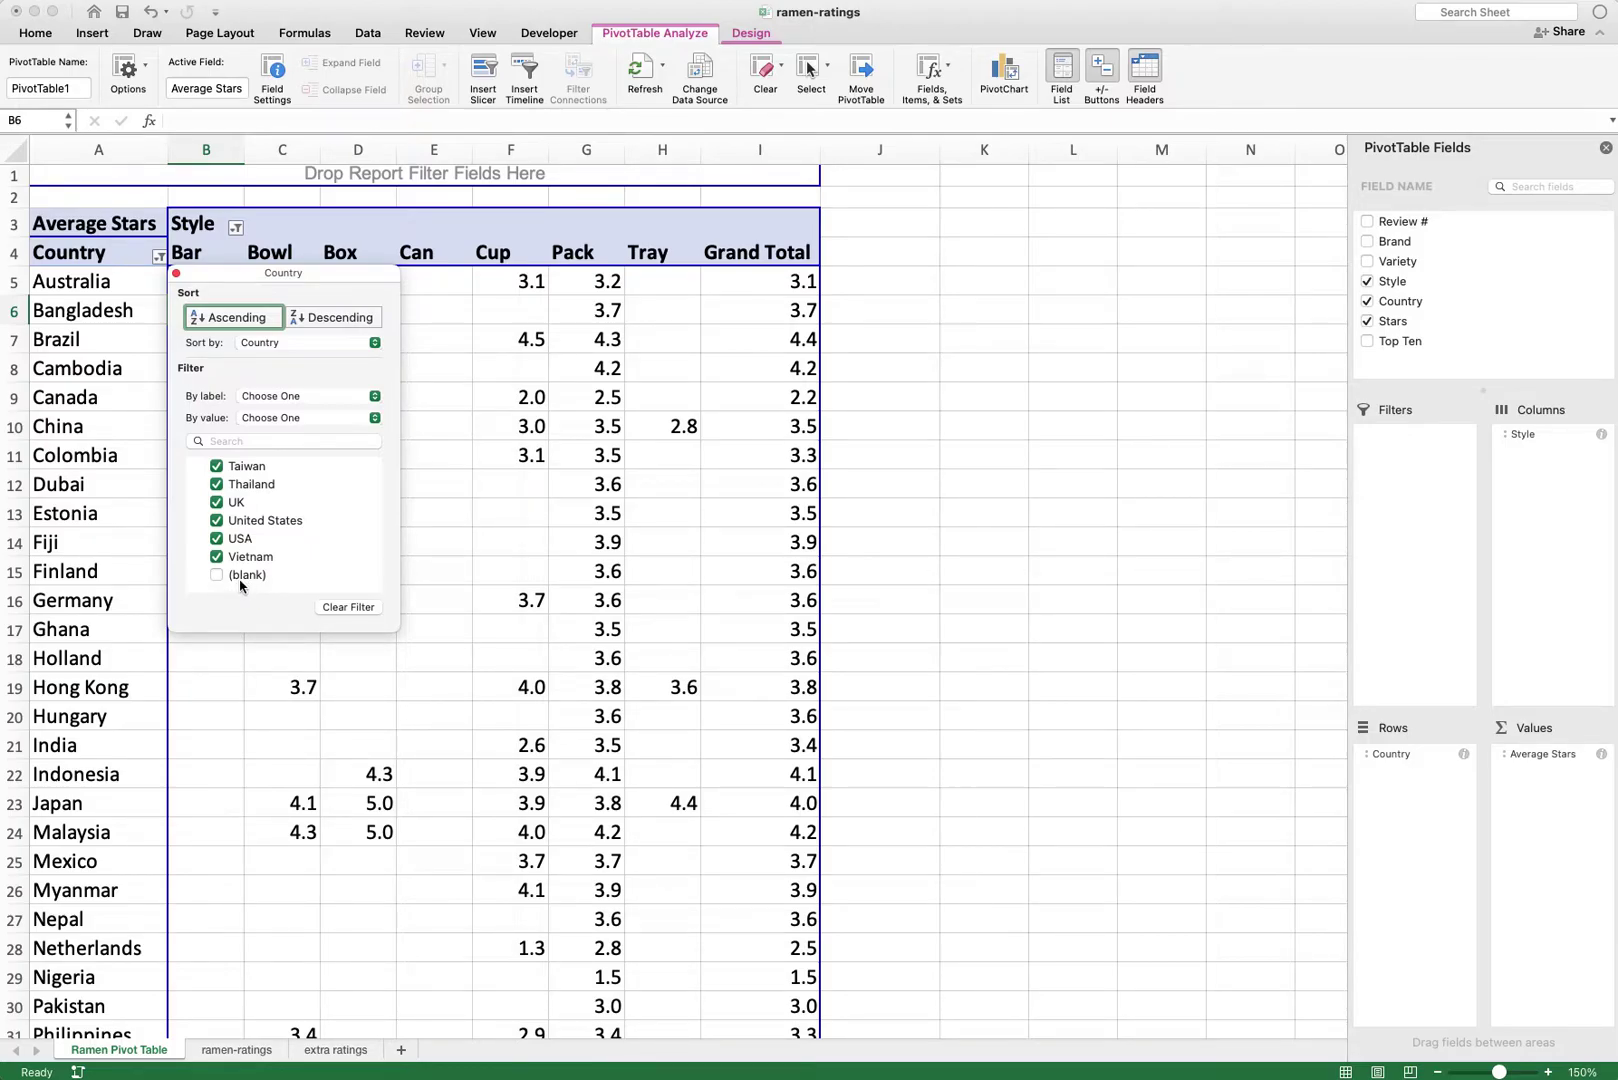
click(594, 576)
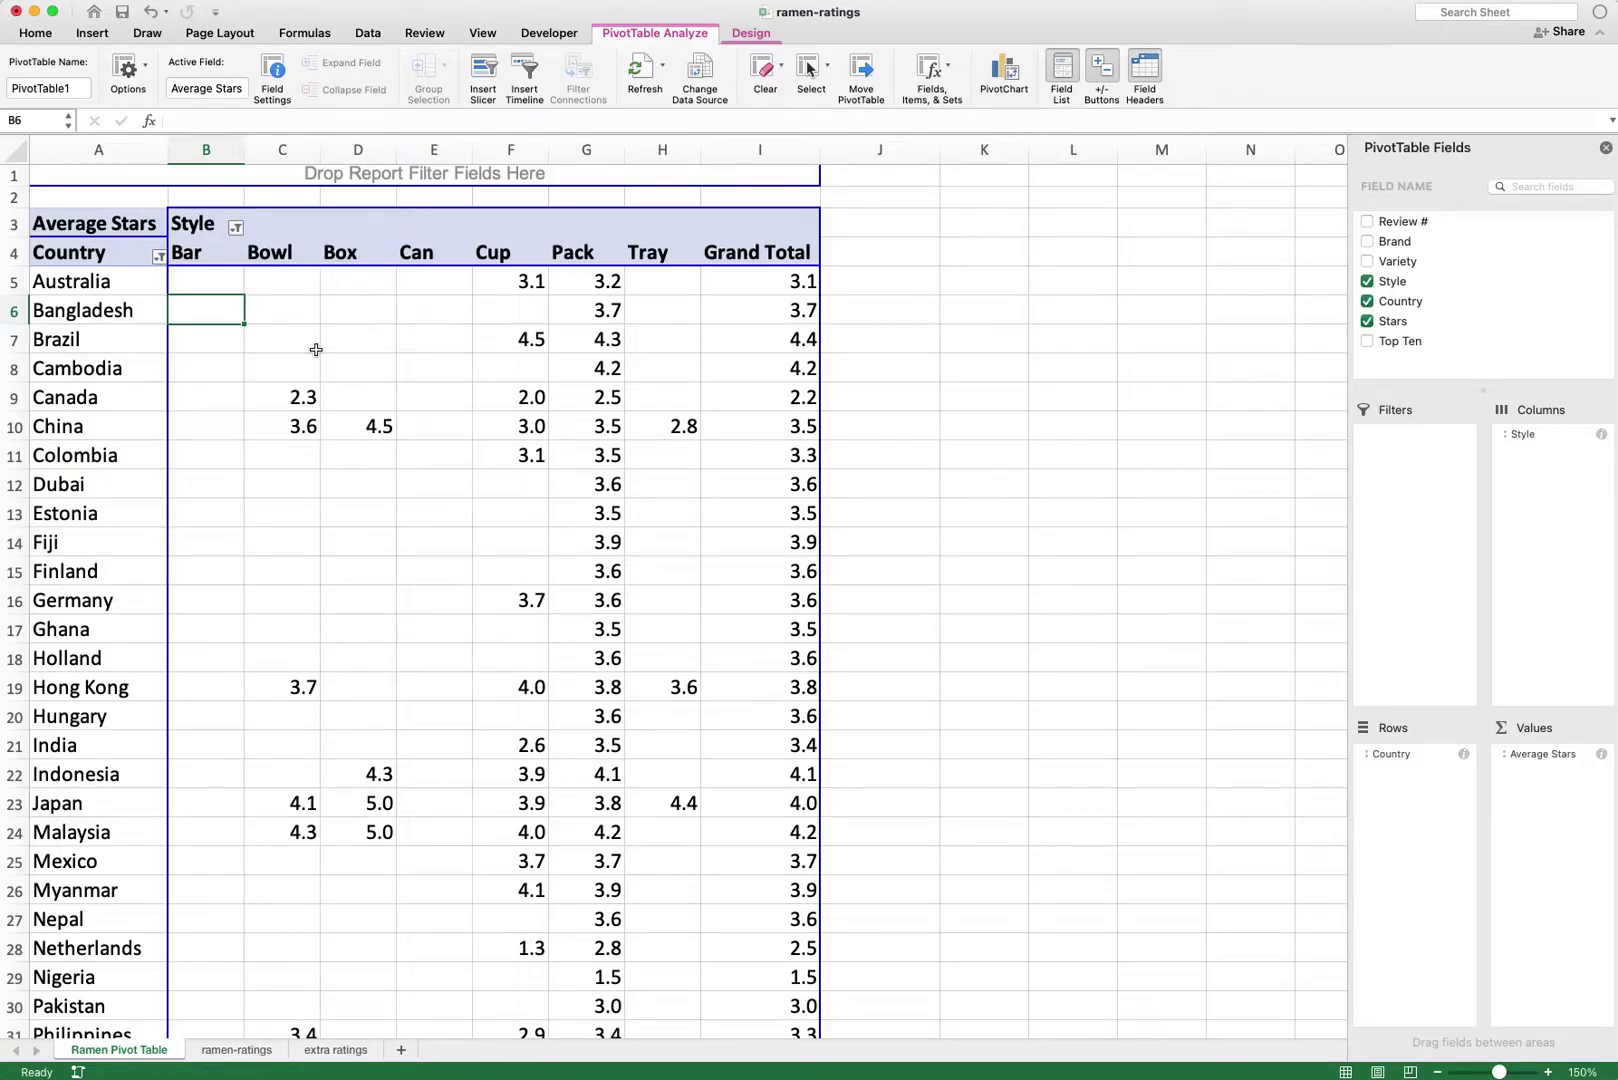
Step: Reset the pivot table's Country filter by clearing and reselecting all items, leaving only (blank) excluded
click(159, 258)
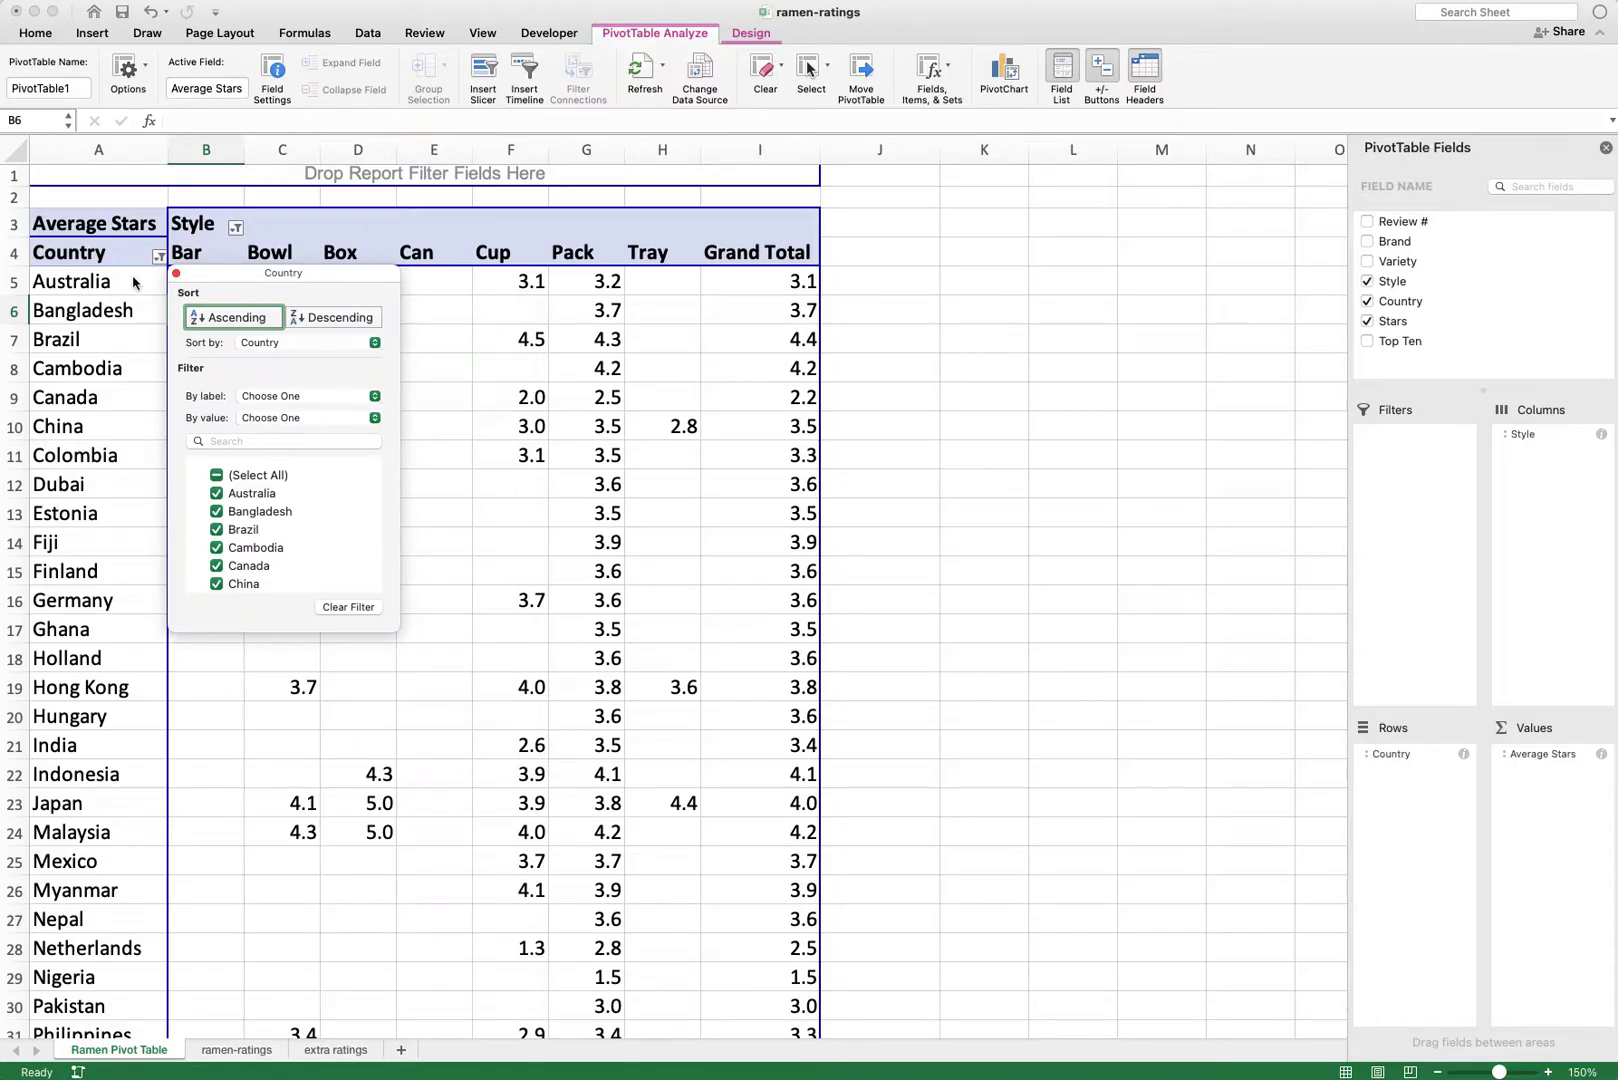
click(218, 477)
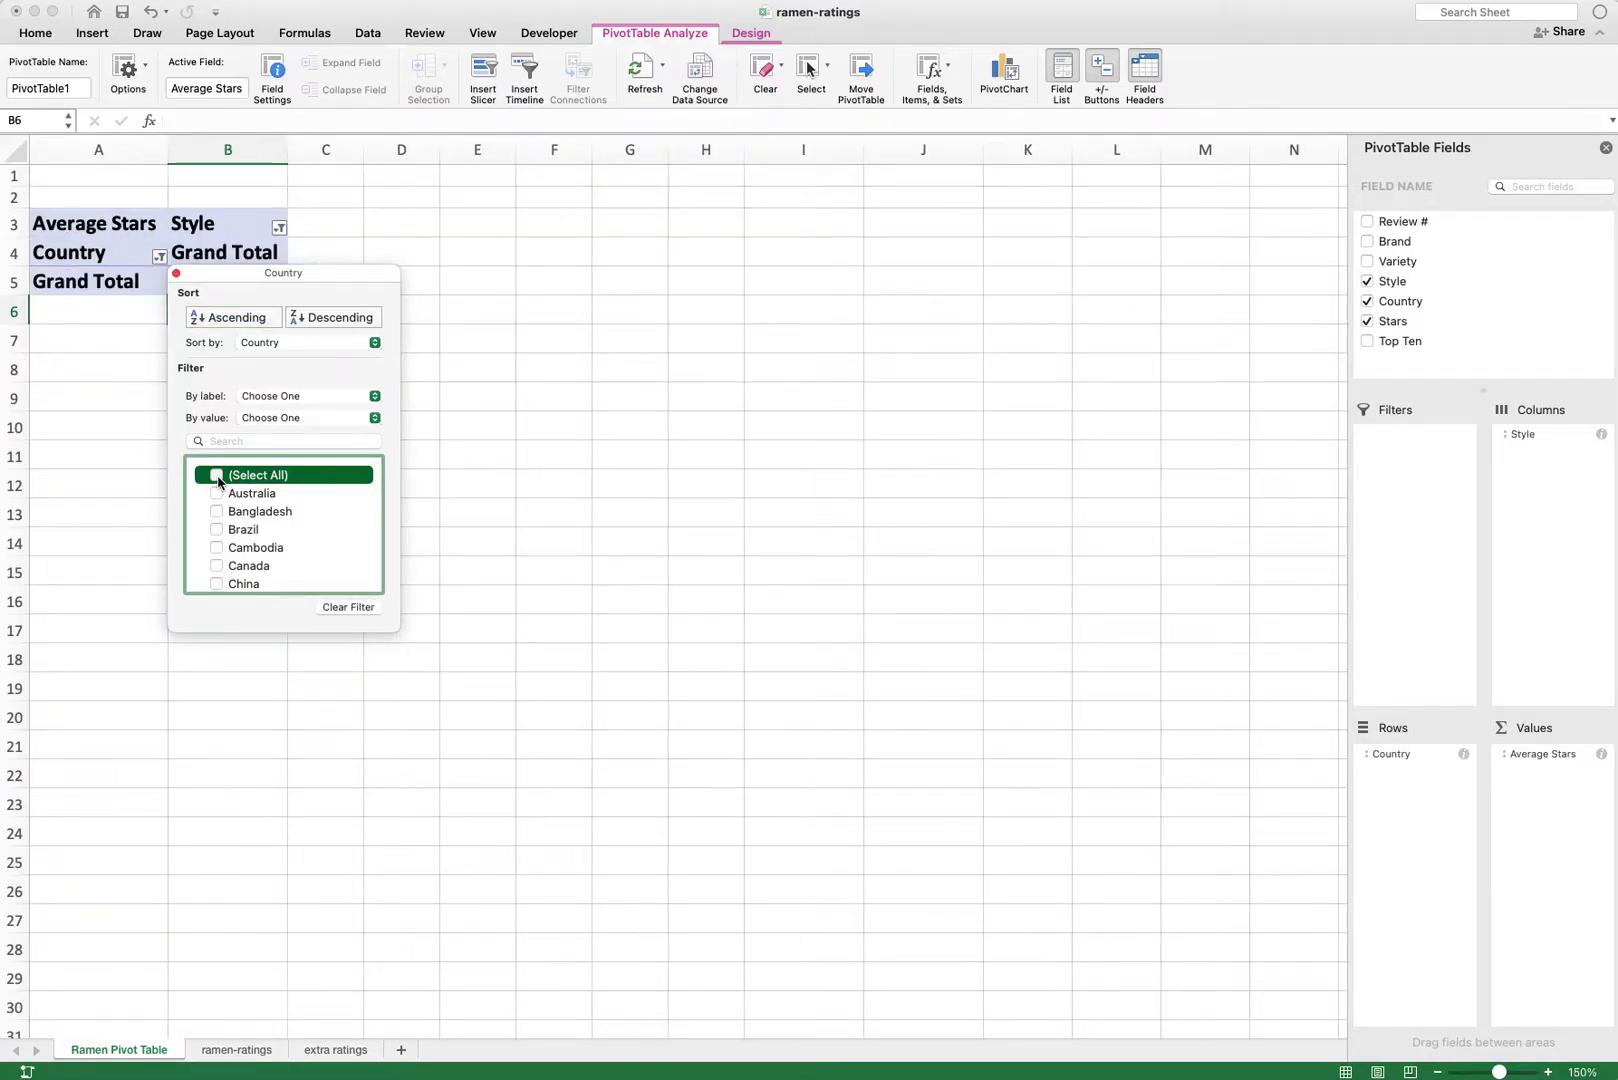
click(446, 520)
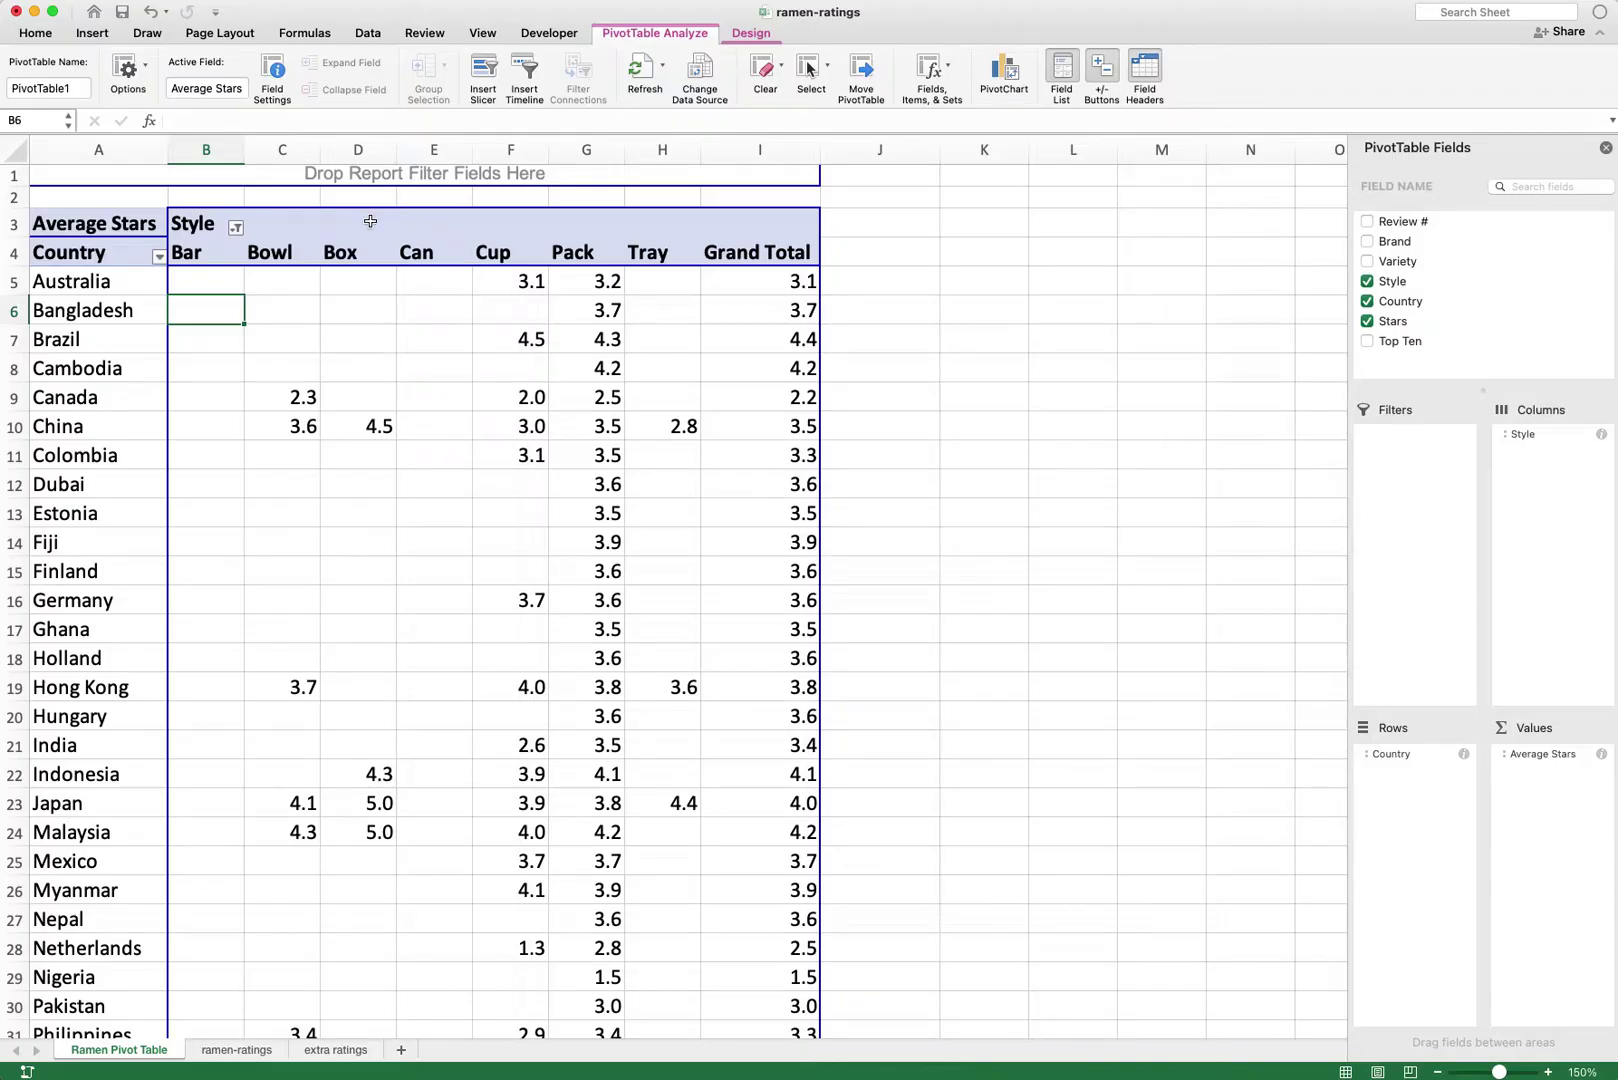
click(158, 256)
scroll(251, 533, down, 15)
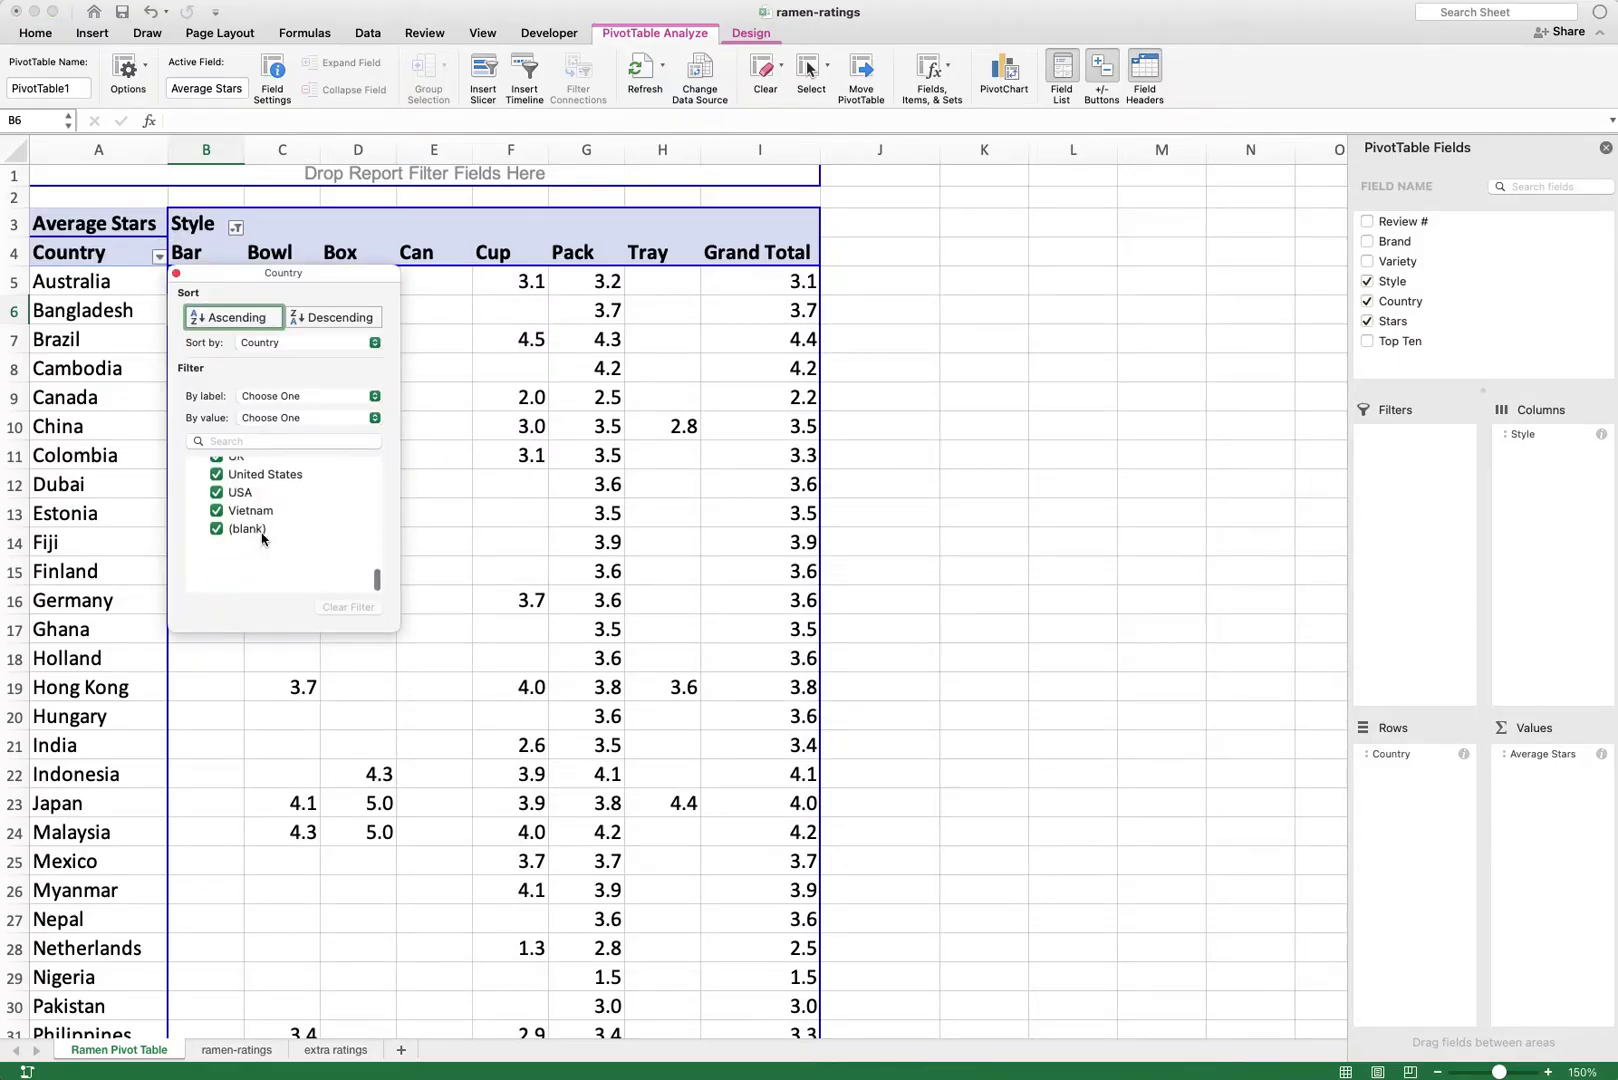
click(220, 578)
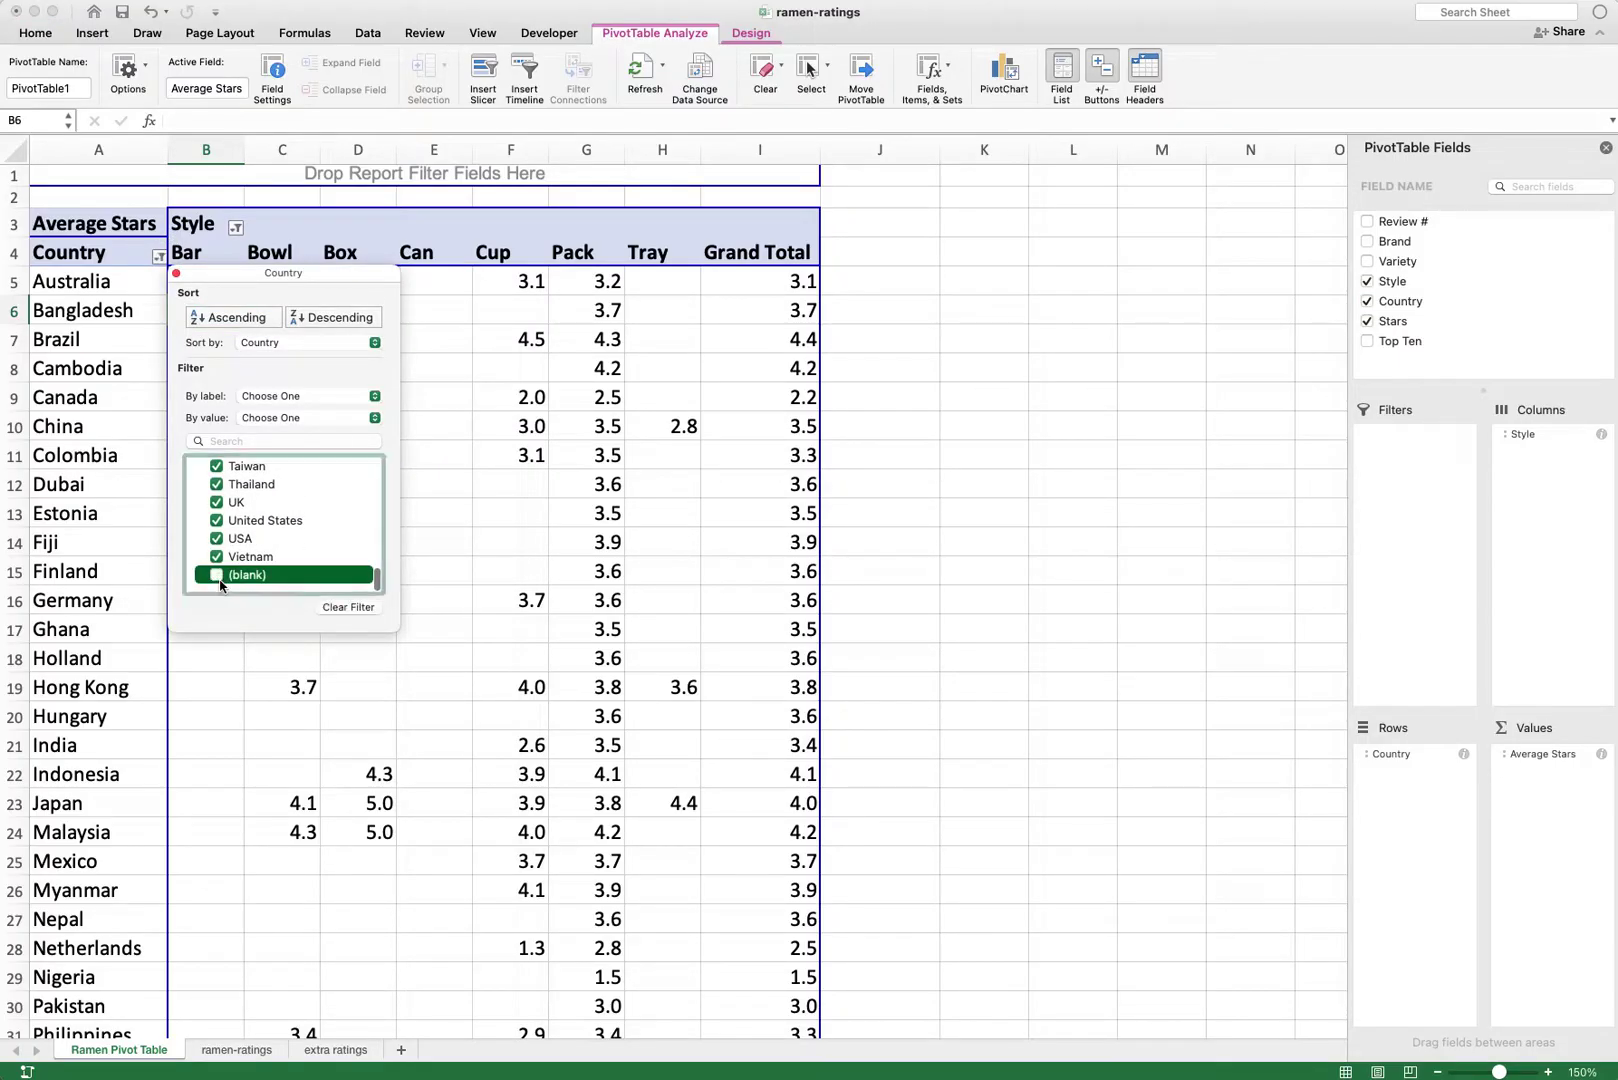
click(168, 624)
Step: Check the pivot table down to its Grand Total row, and the ramen-ratings records from their end back to cell A1
scroll(168, 624, down, 10)
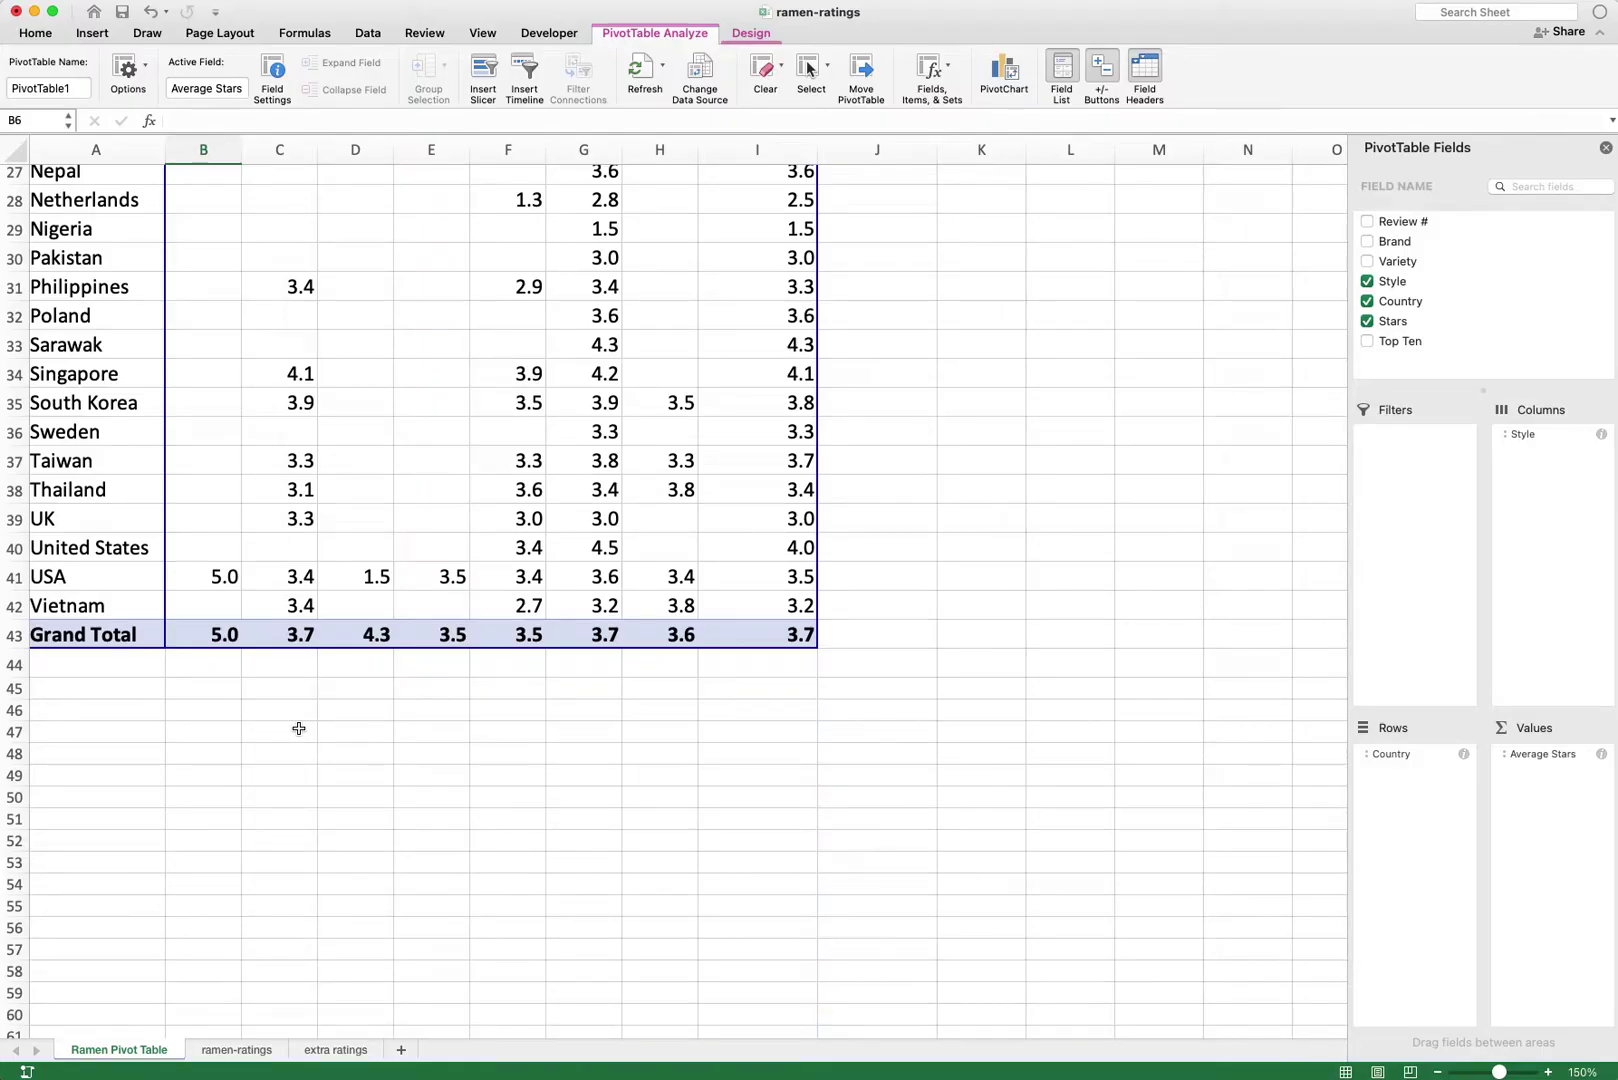
scroll(298, 728, up, 9)
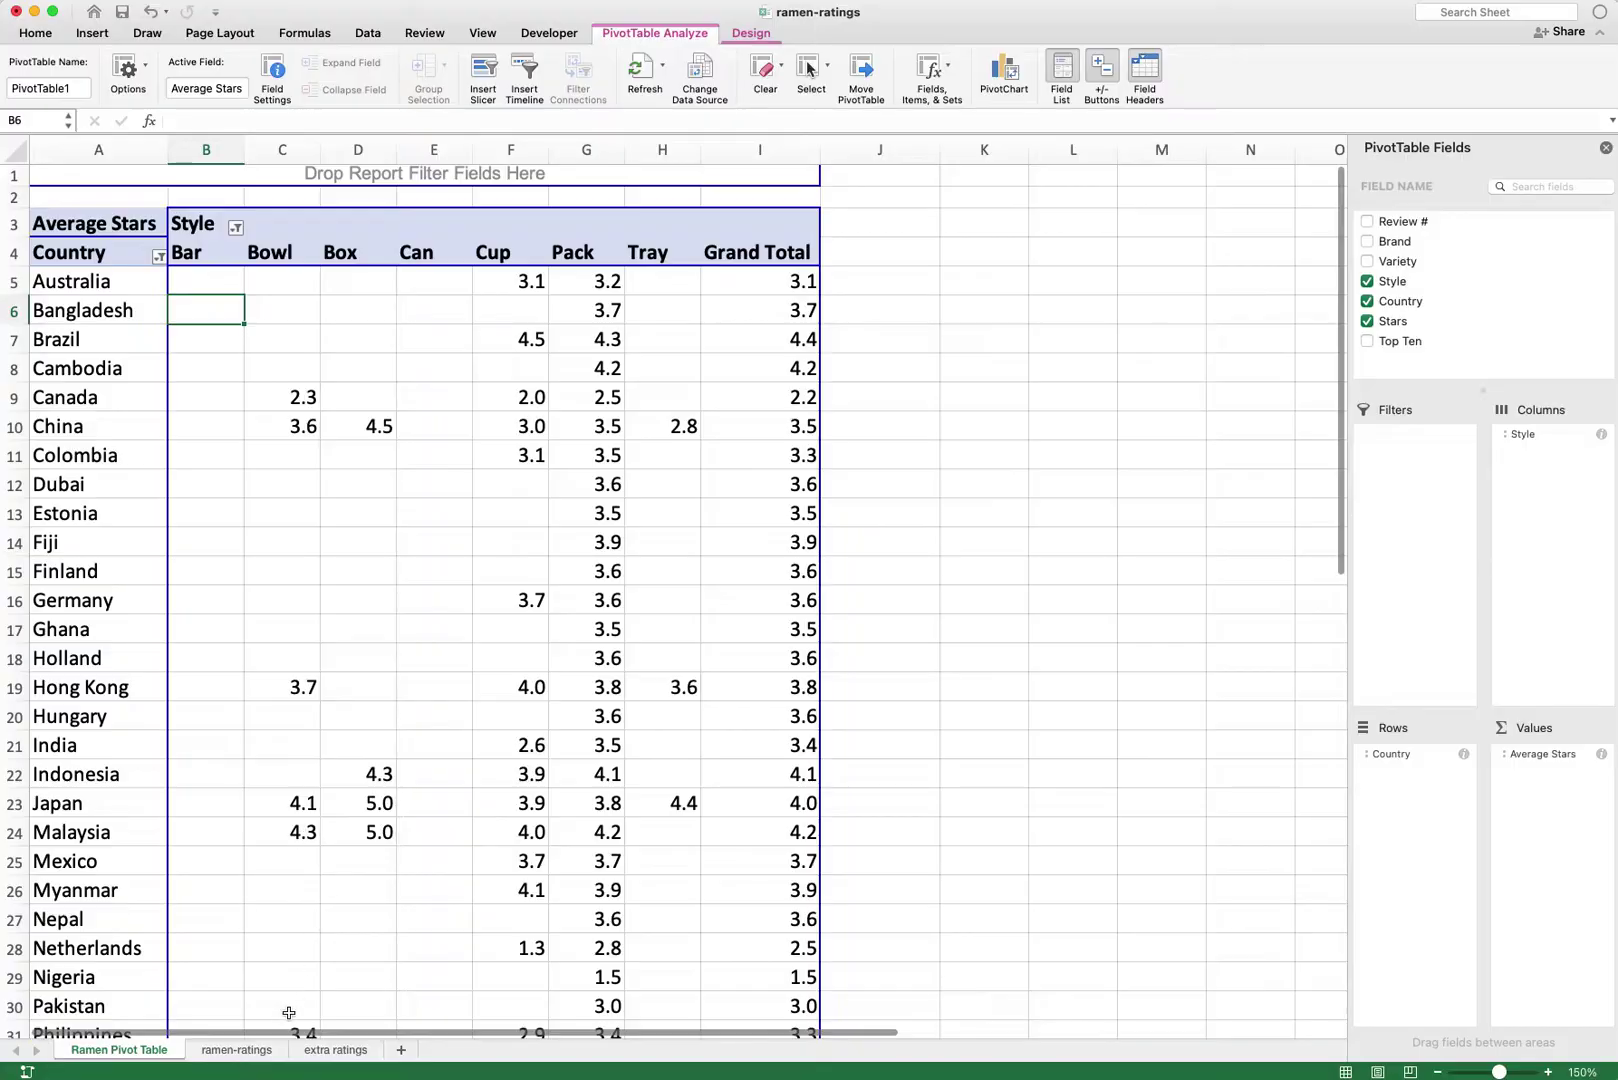
click(236, 1048)
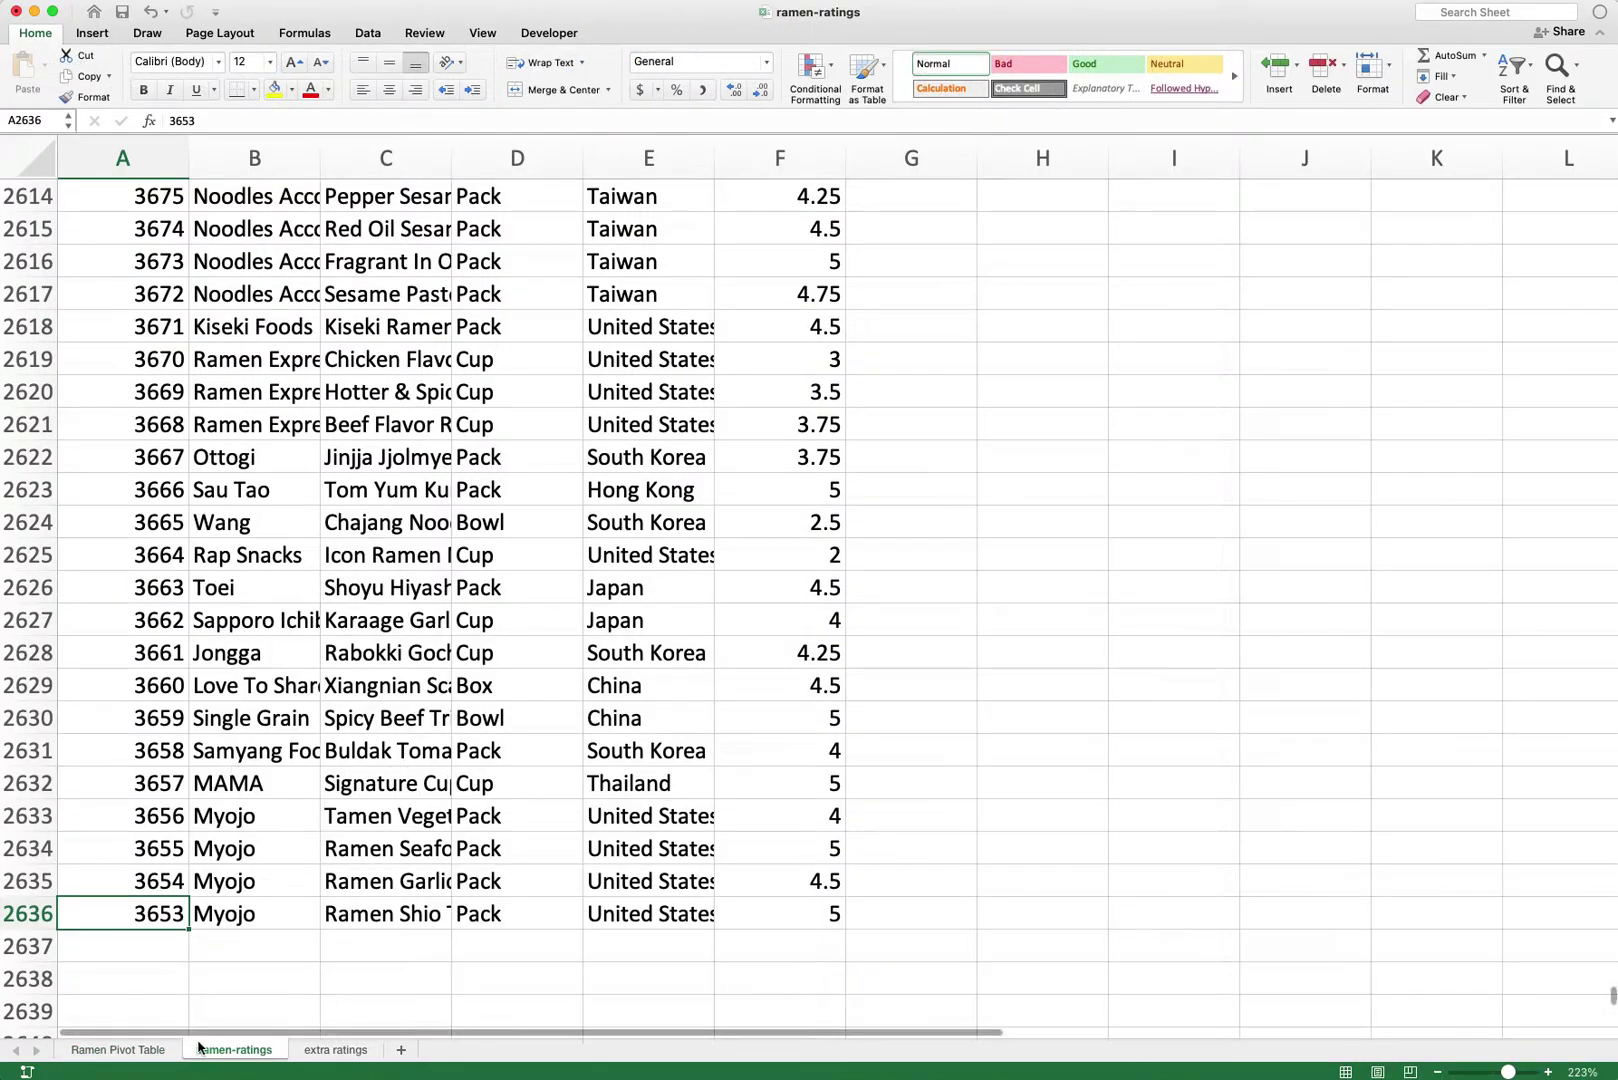
click(155, 1050)
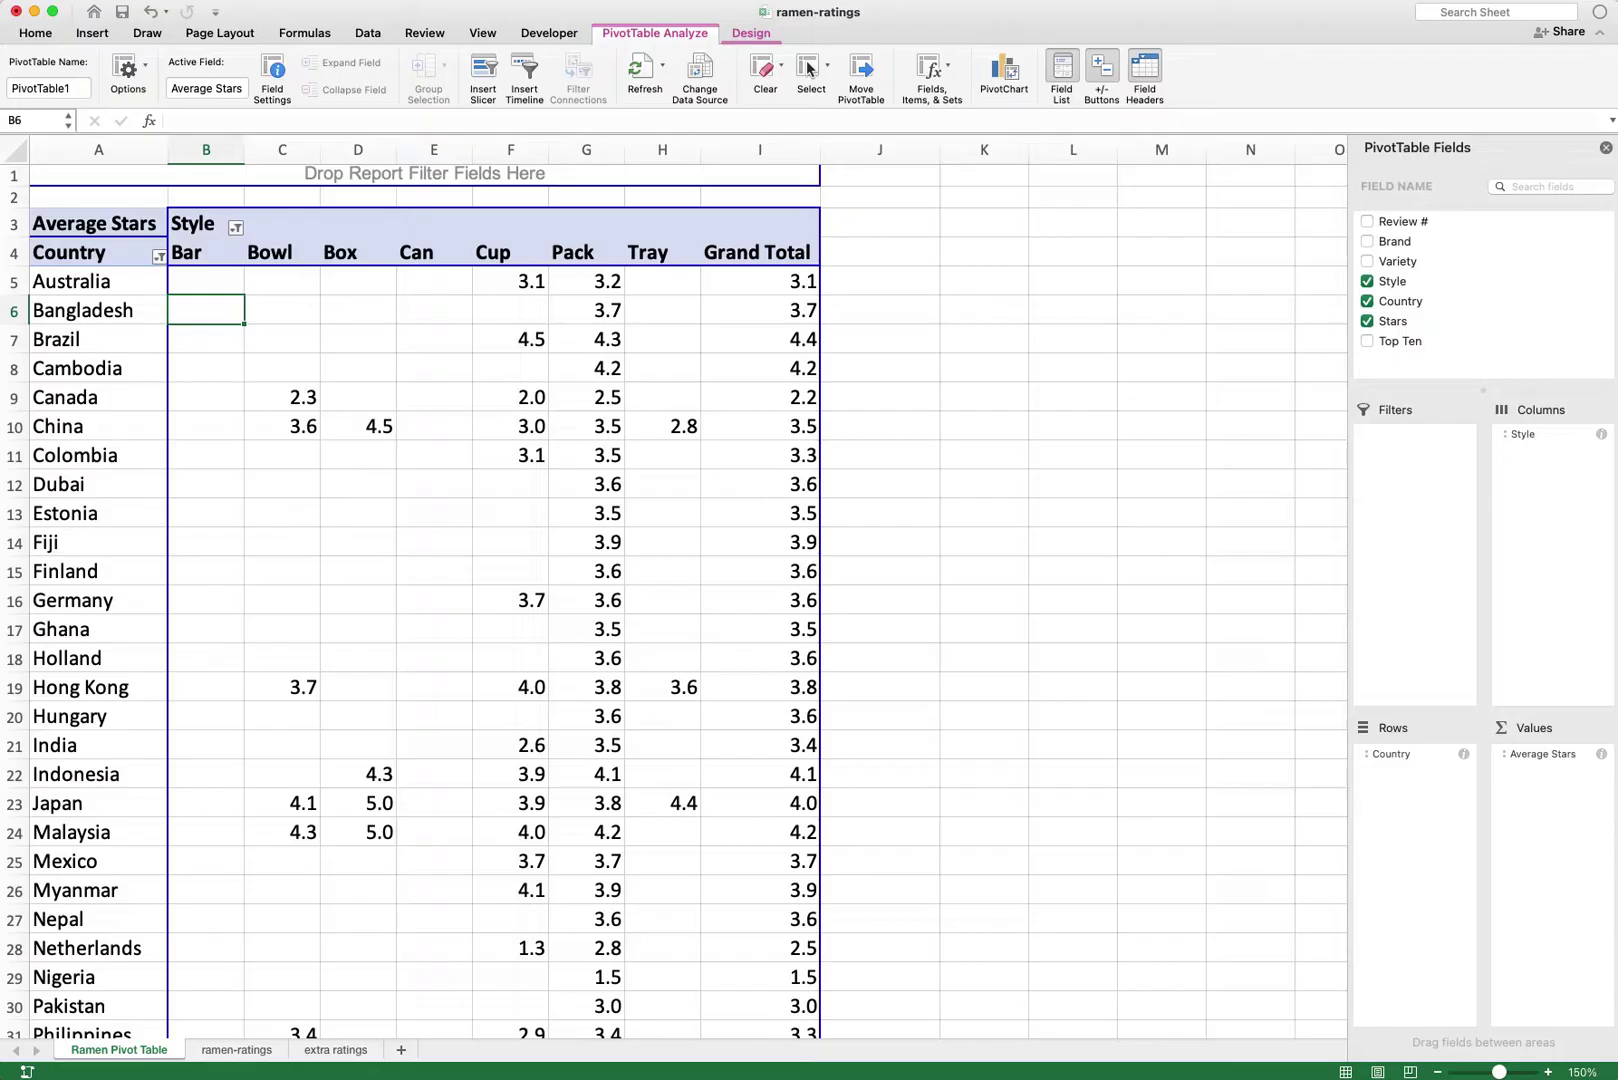
click(484, 820)
key(ctrl+Page_Down)
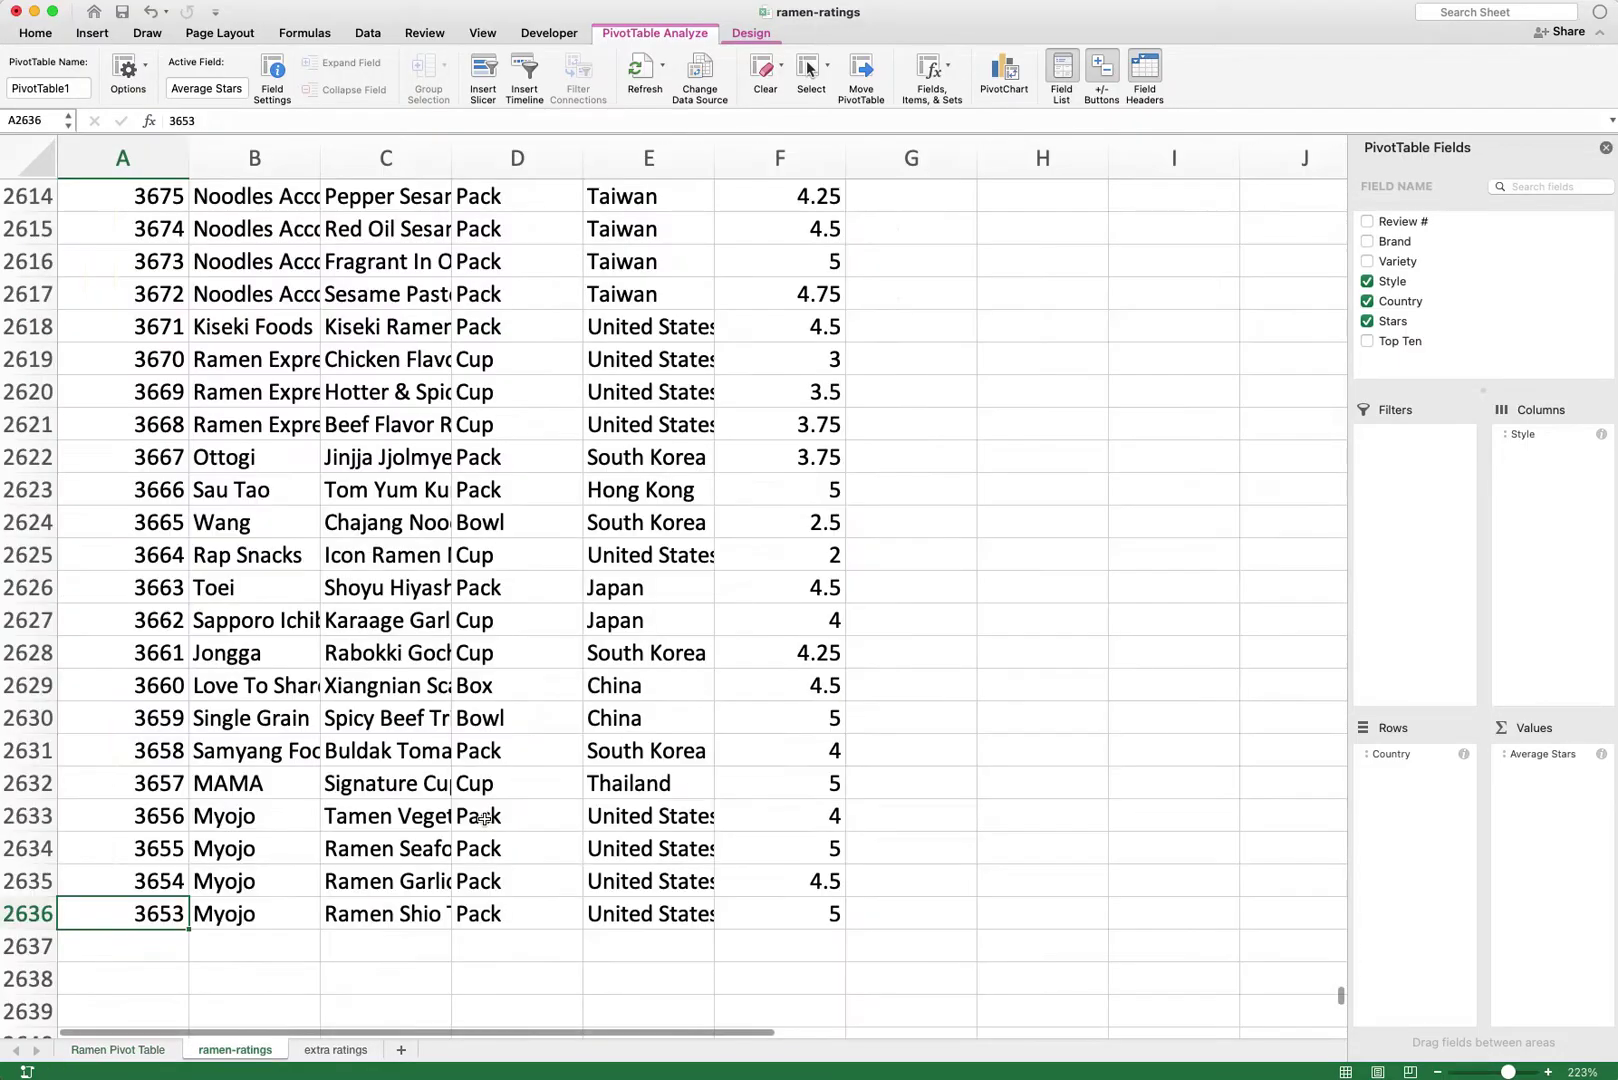
click(438, 425)
key(ctrl+Home)
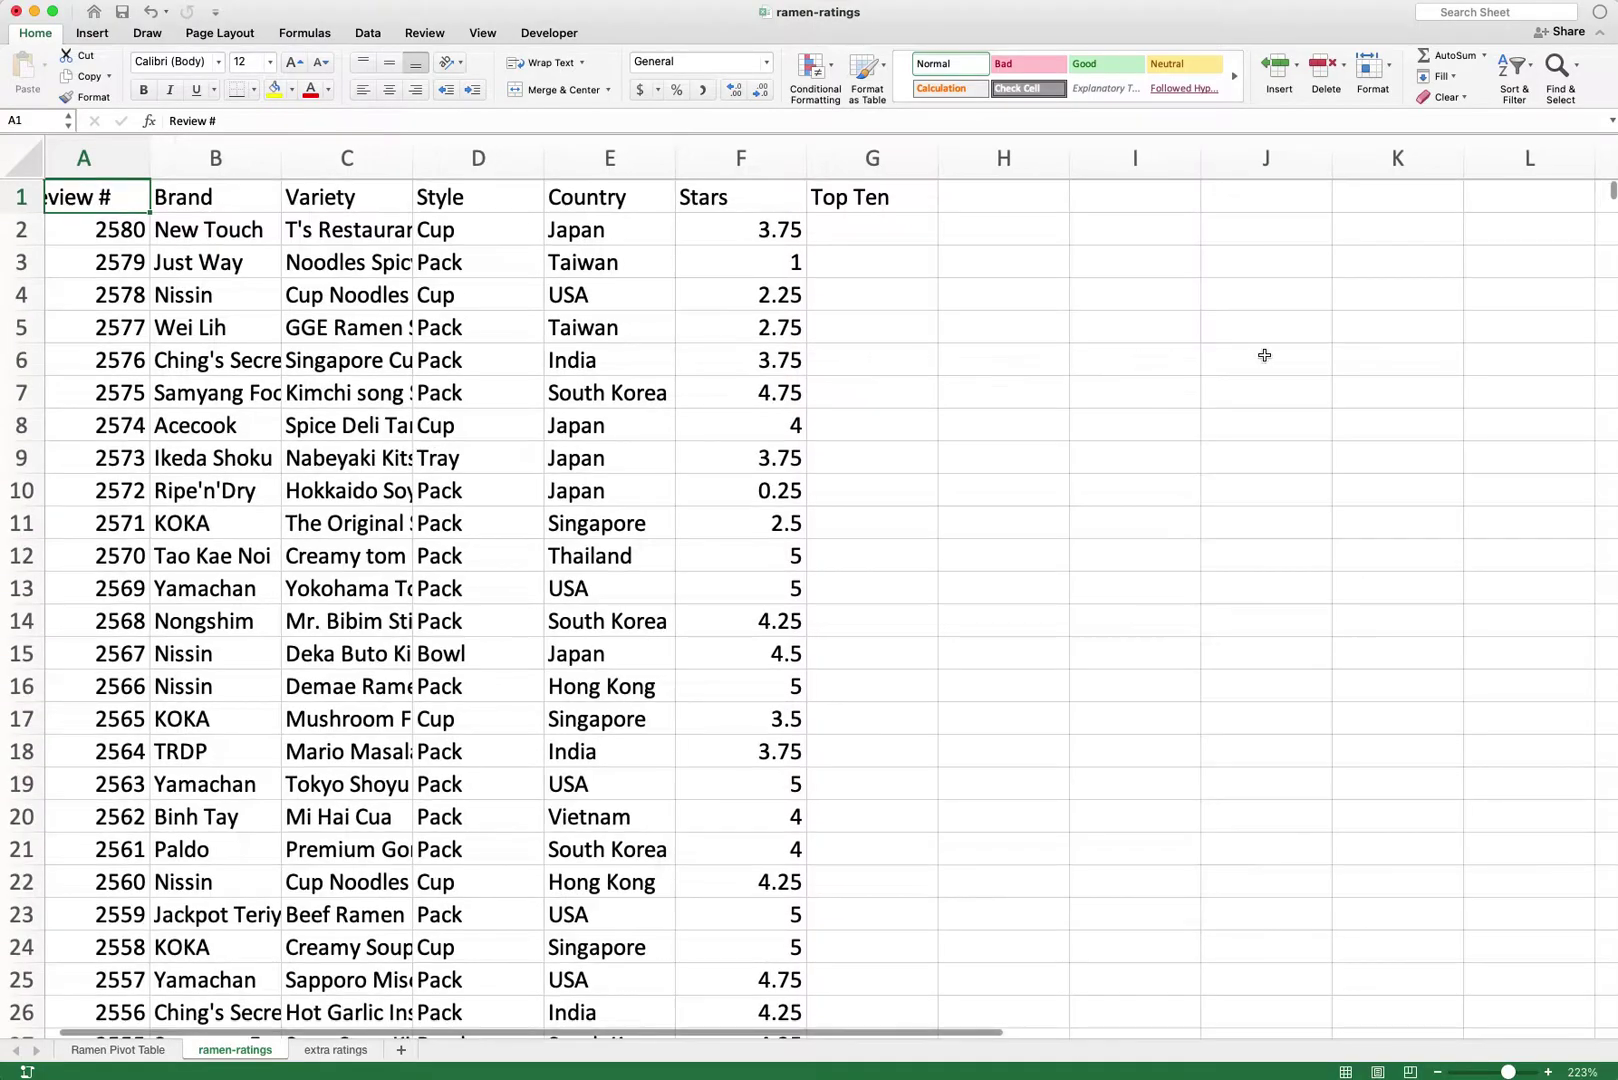
Step: Switch to the Google Sheets version of the workbook and check where the records on the ramen_ratings_raw_data sheet end
key(super+Tab)
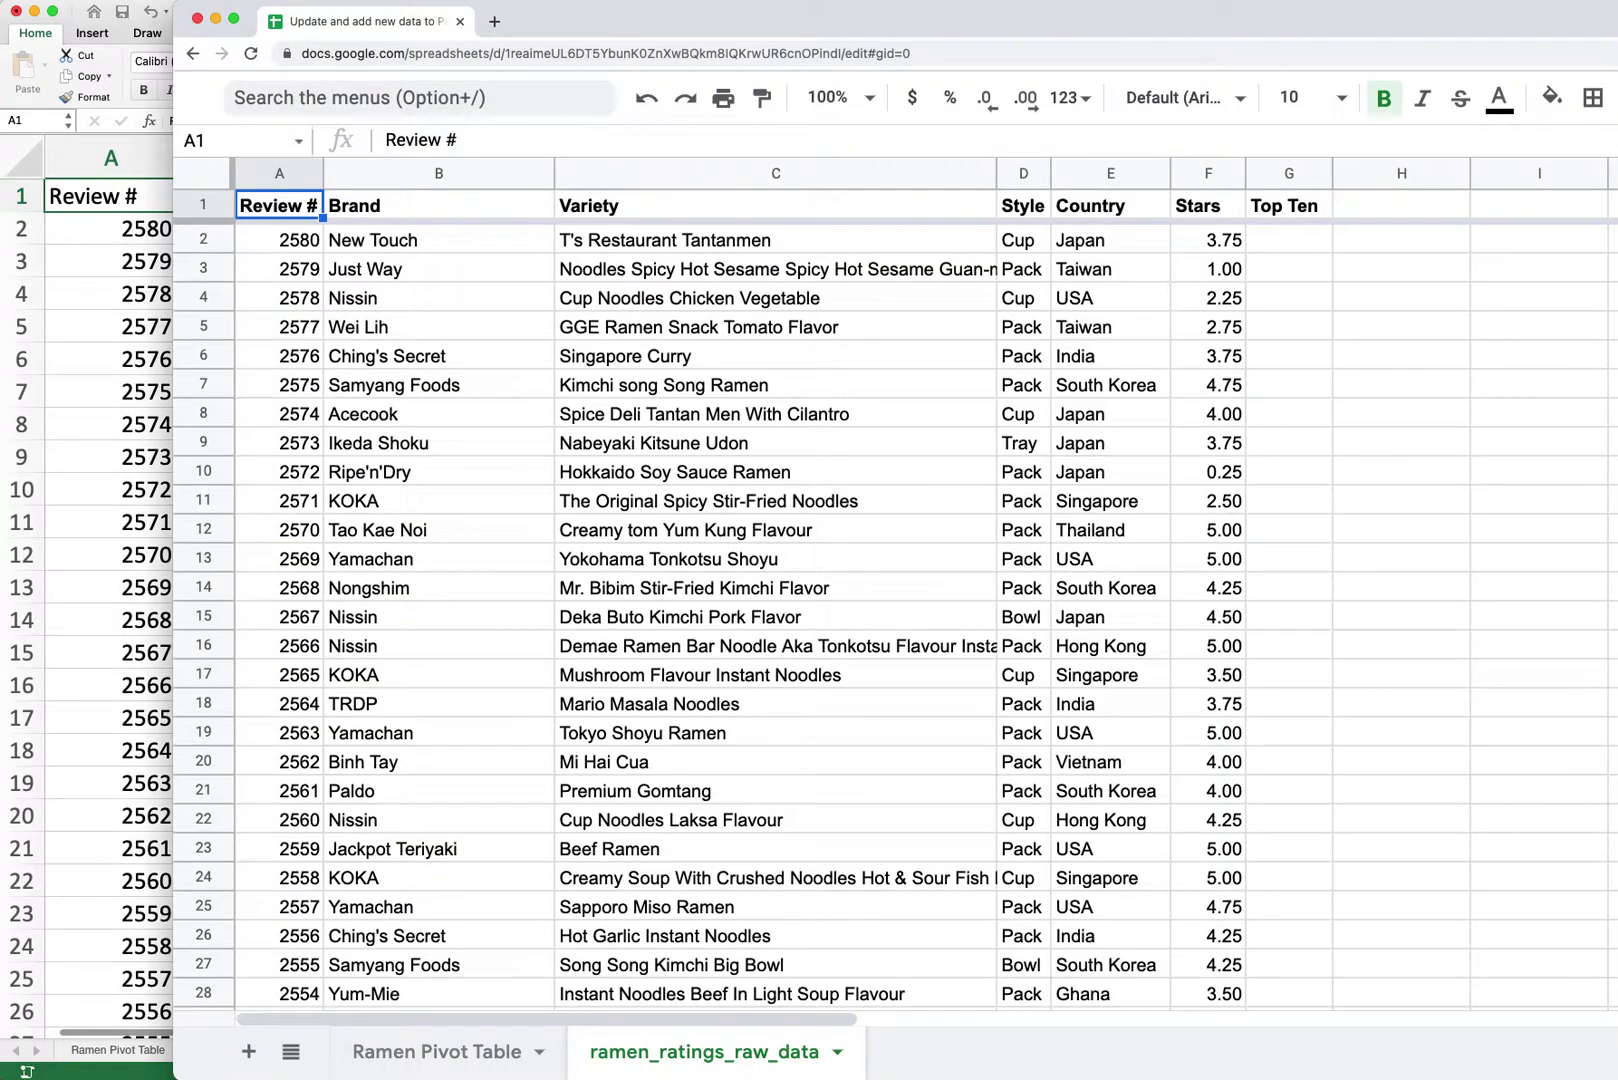
drag(1006, 14, 837, 14)
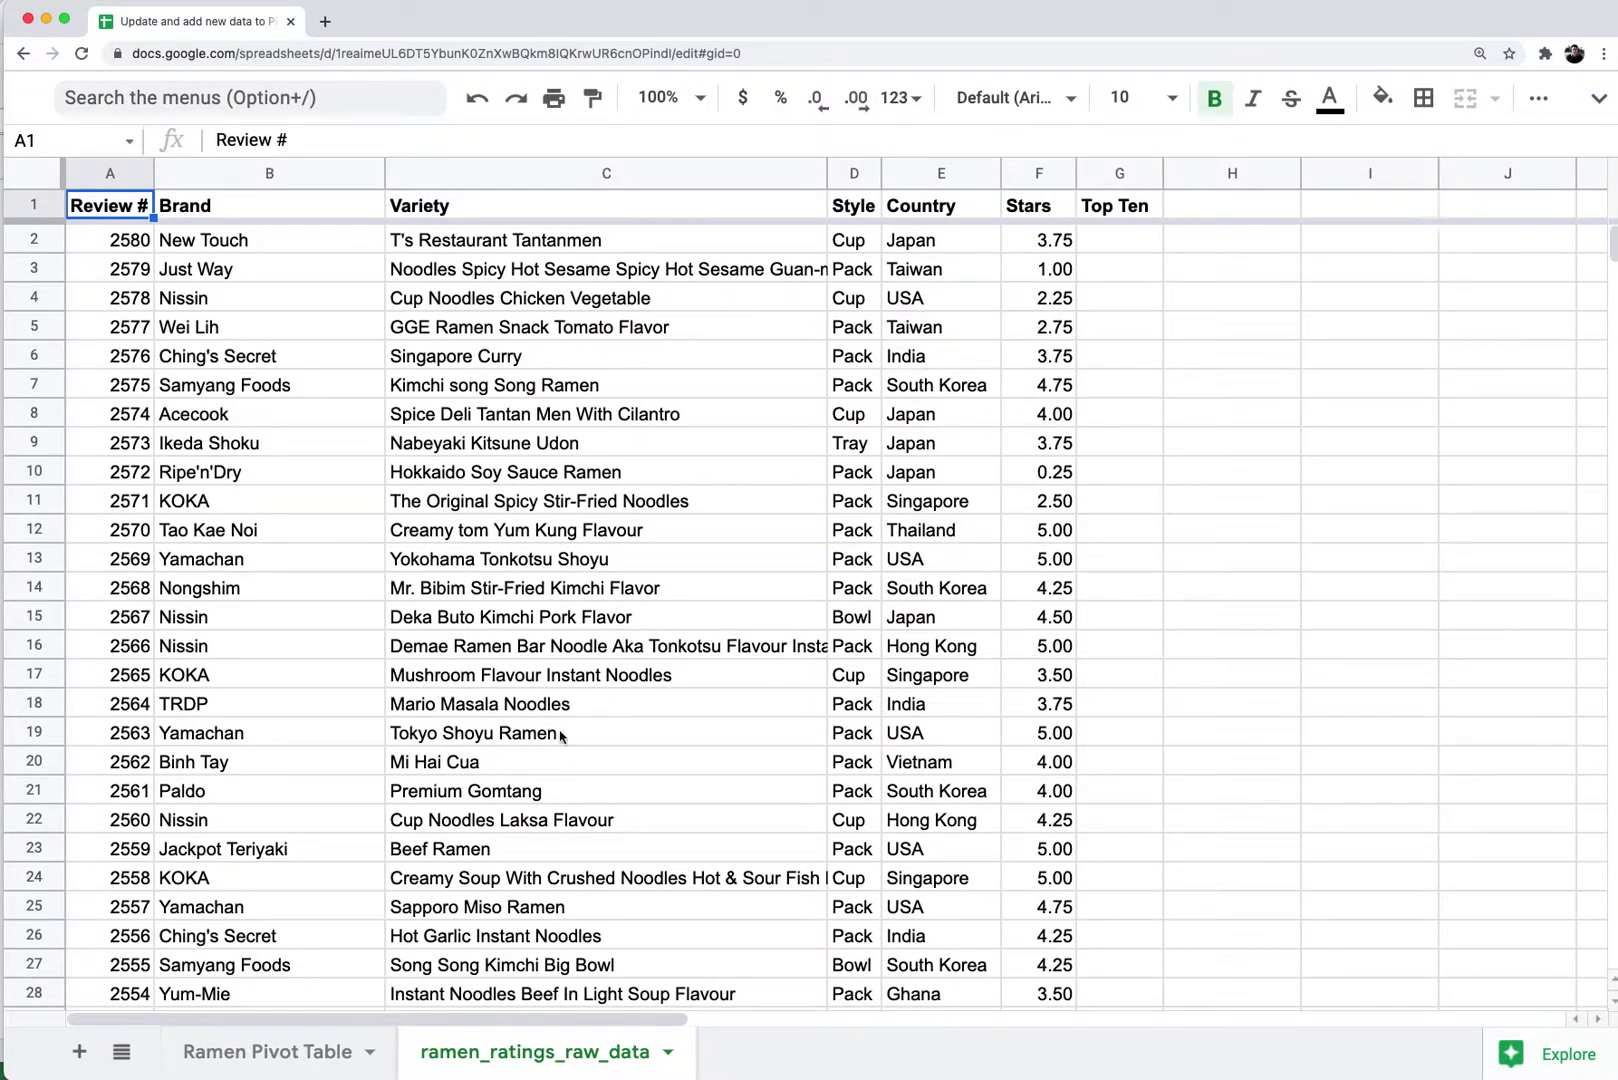
click(540, 762)
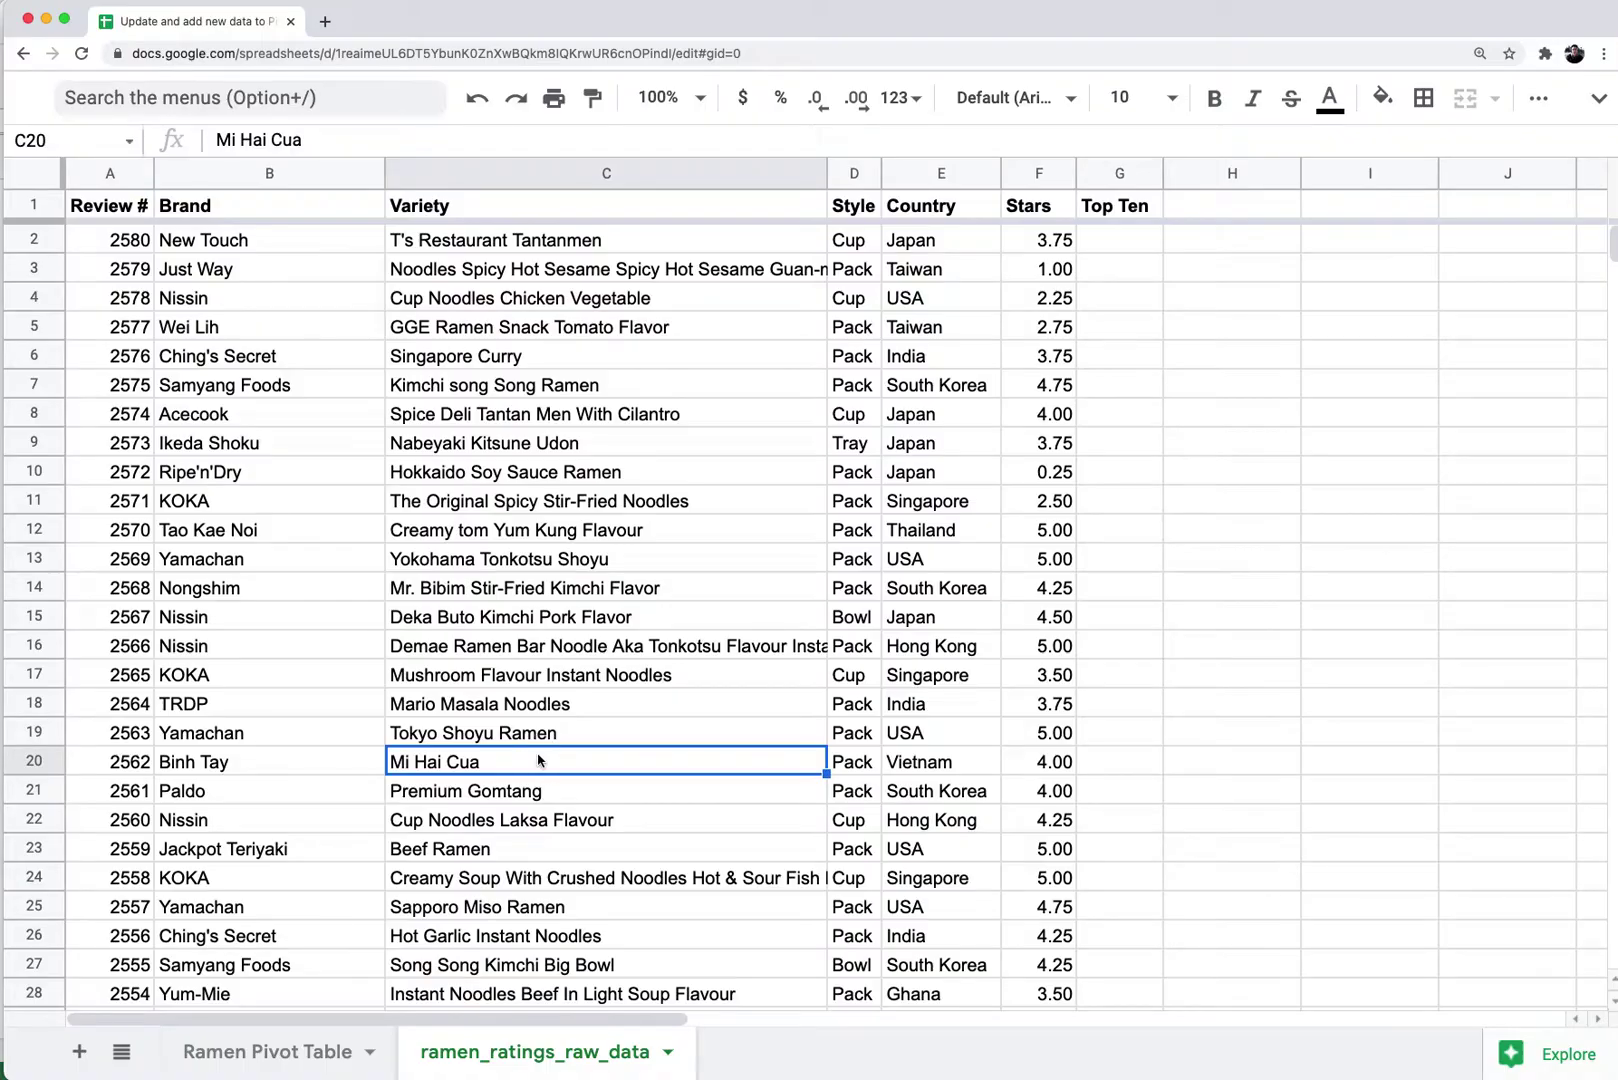
key(super+Left)
key(super+Up)
key(Down)
key(Down)
key(Down)
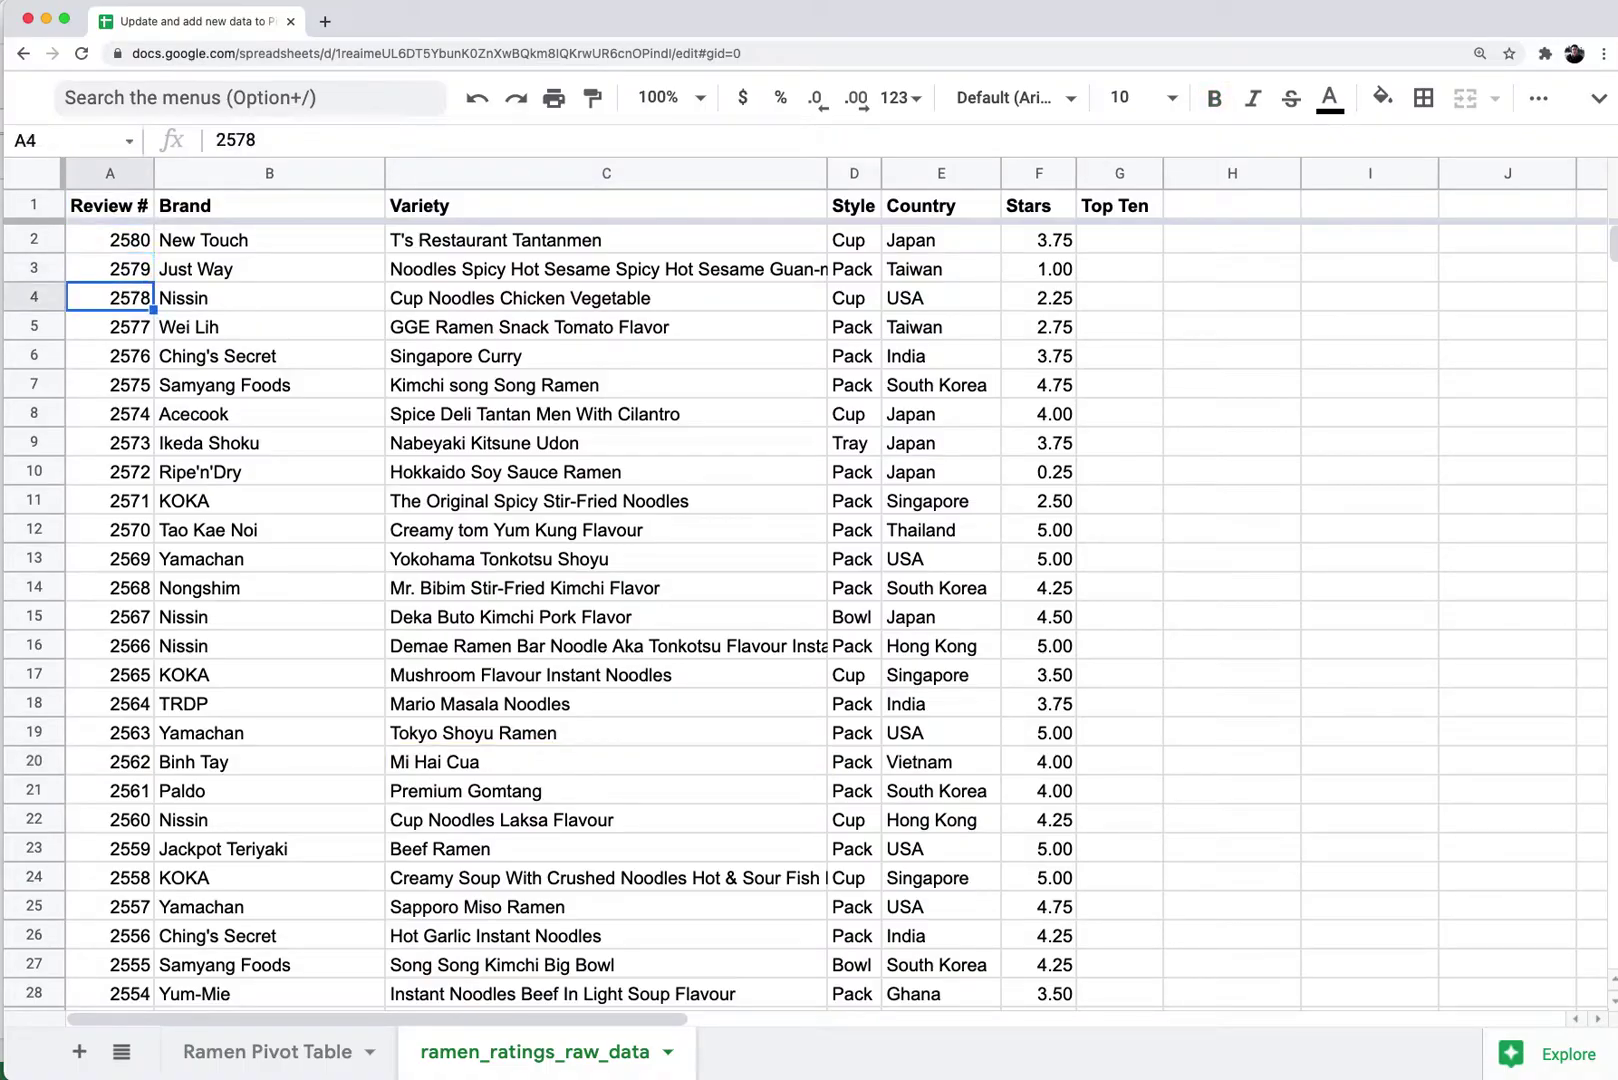
key(Down)
key(Down)
key(super+Down)
key(Down)
key(Down)
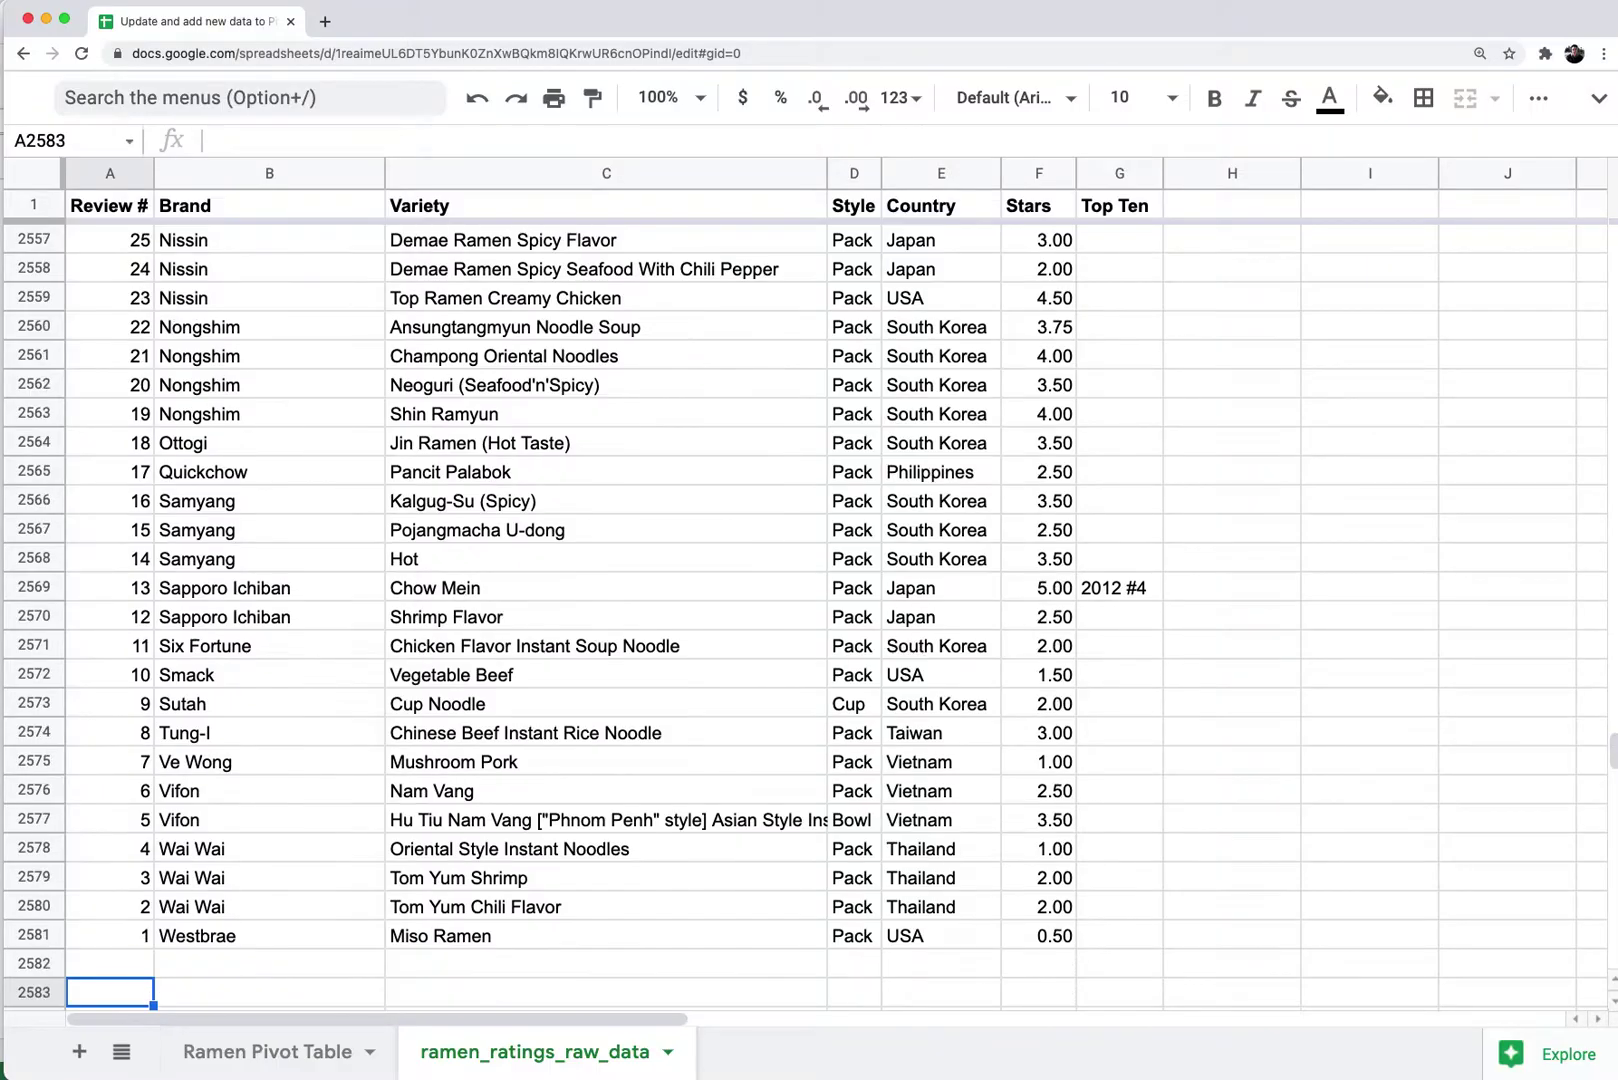
key(Up)
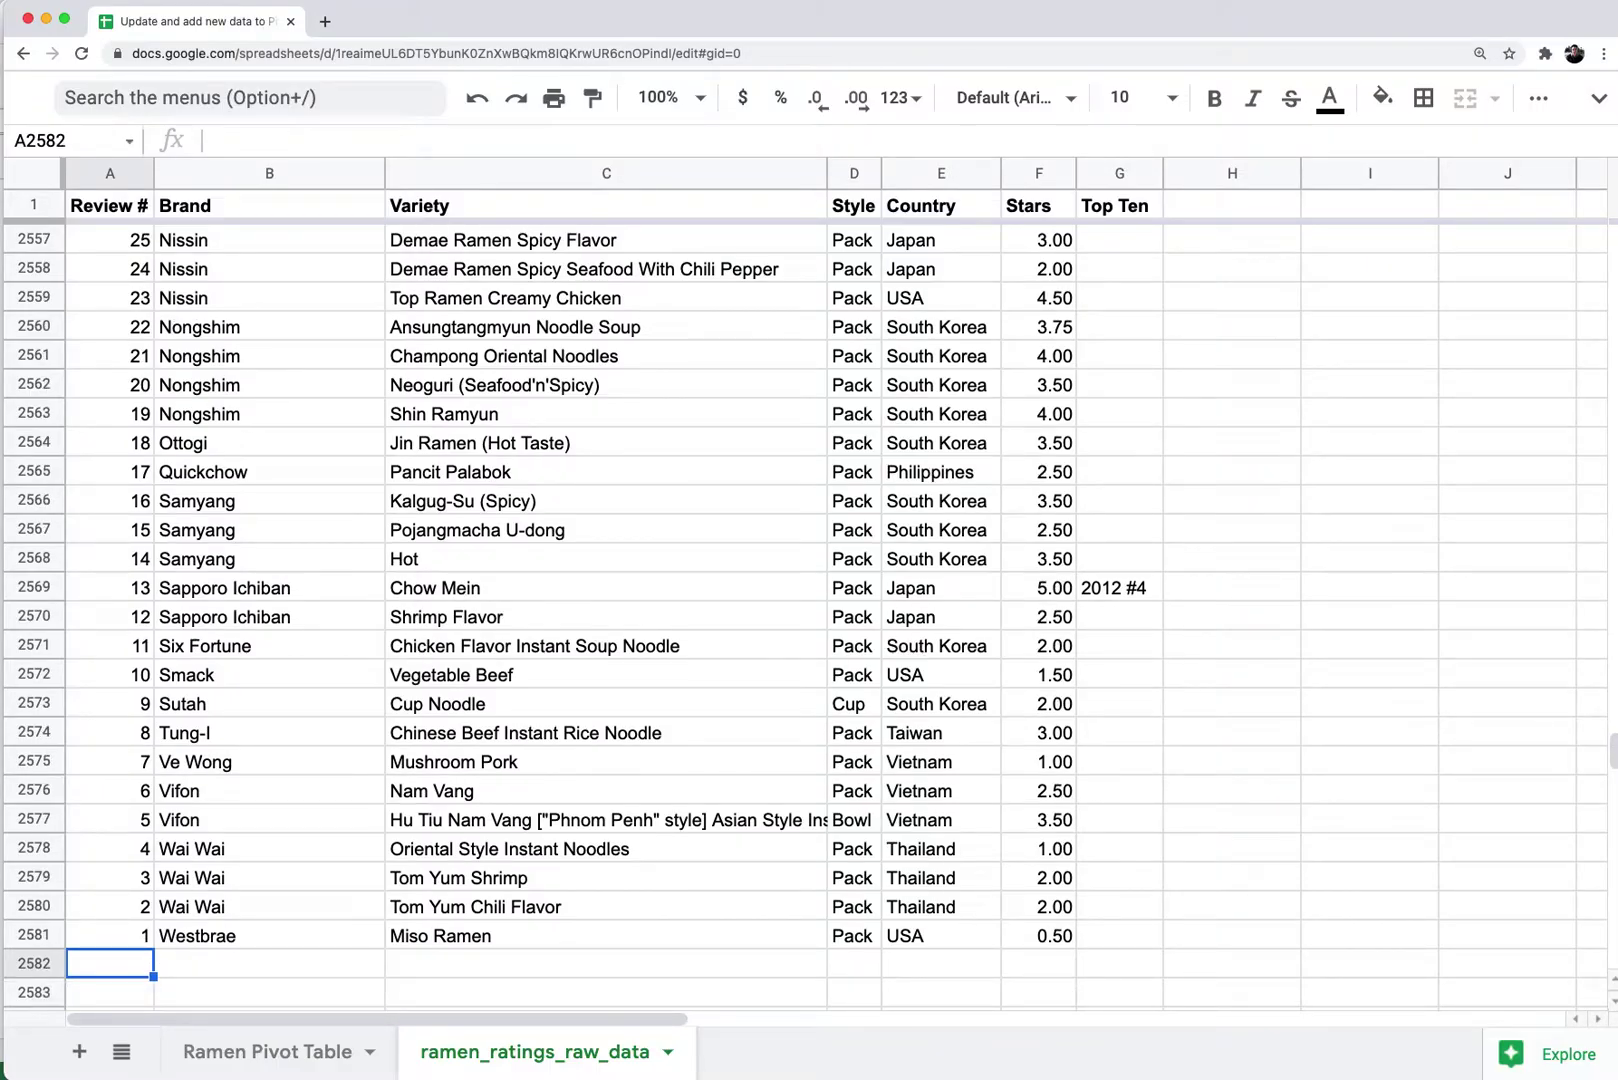
Step: Examine the pivot table and its source range on the Google Sheets Ramen Pivot Table sheet
key(alt+Up)
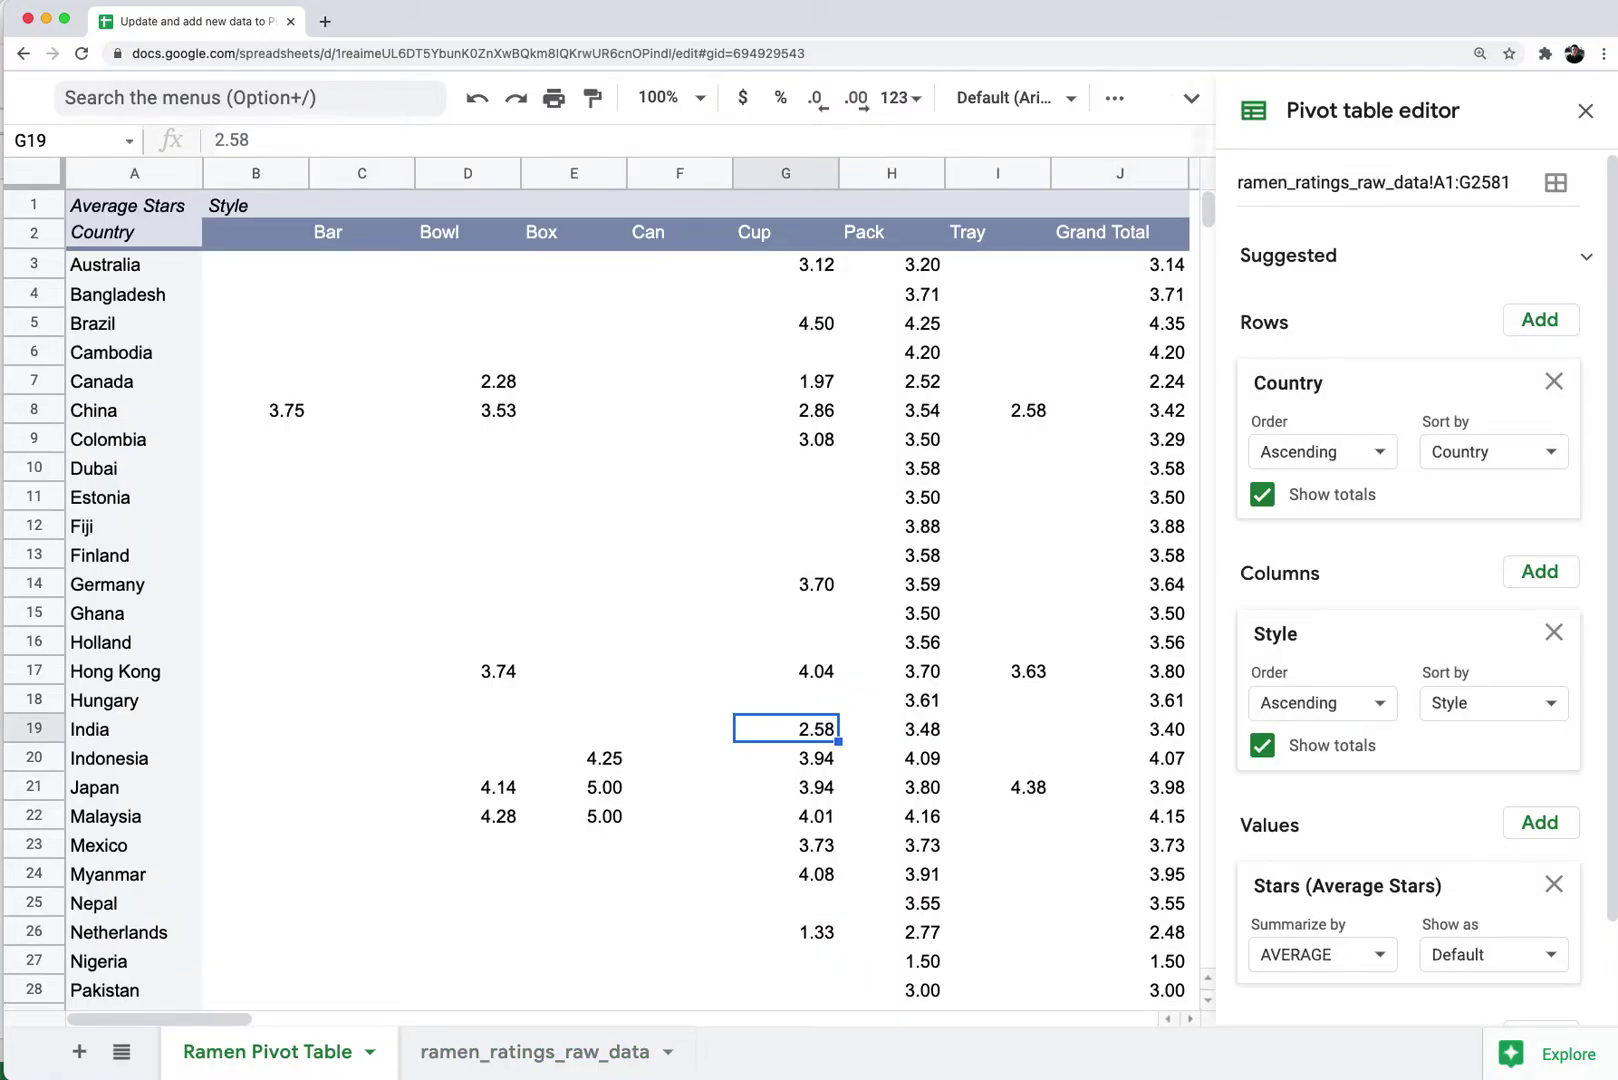
click(941, 726)
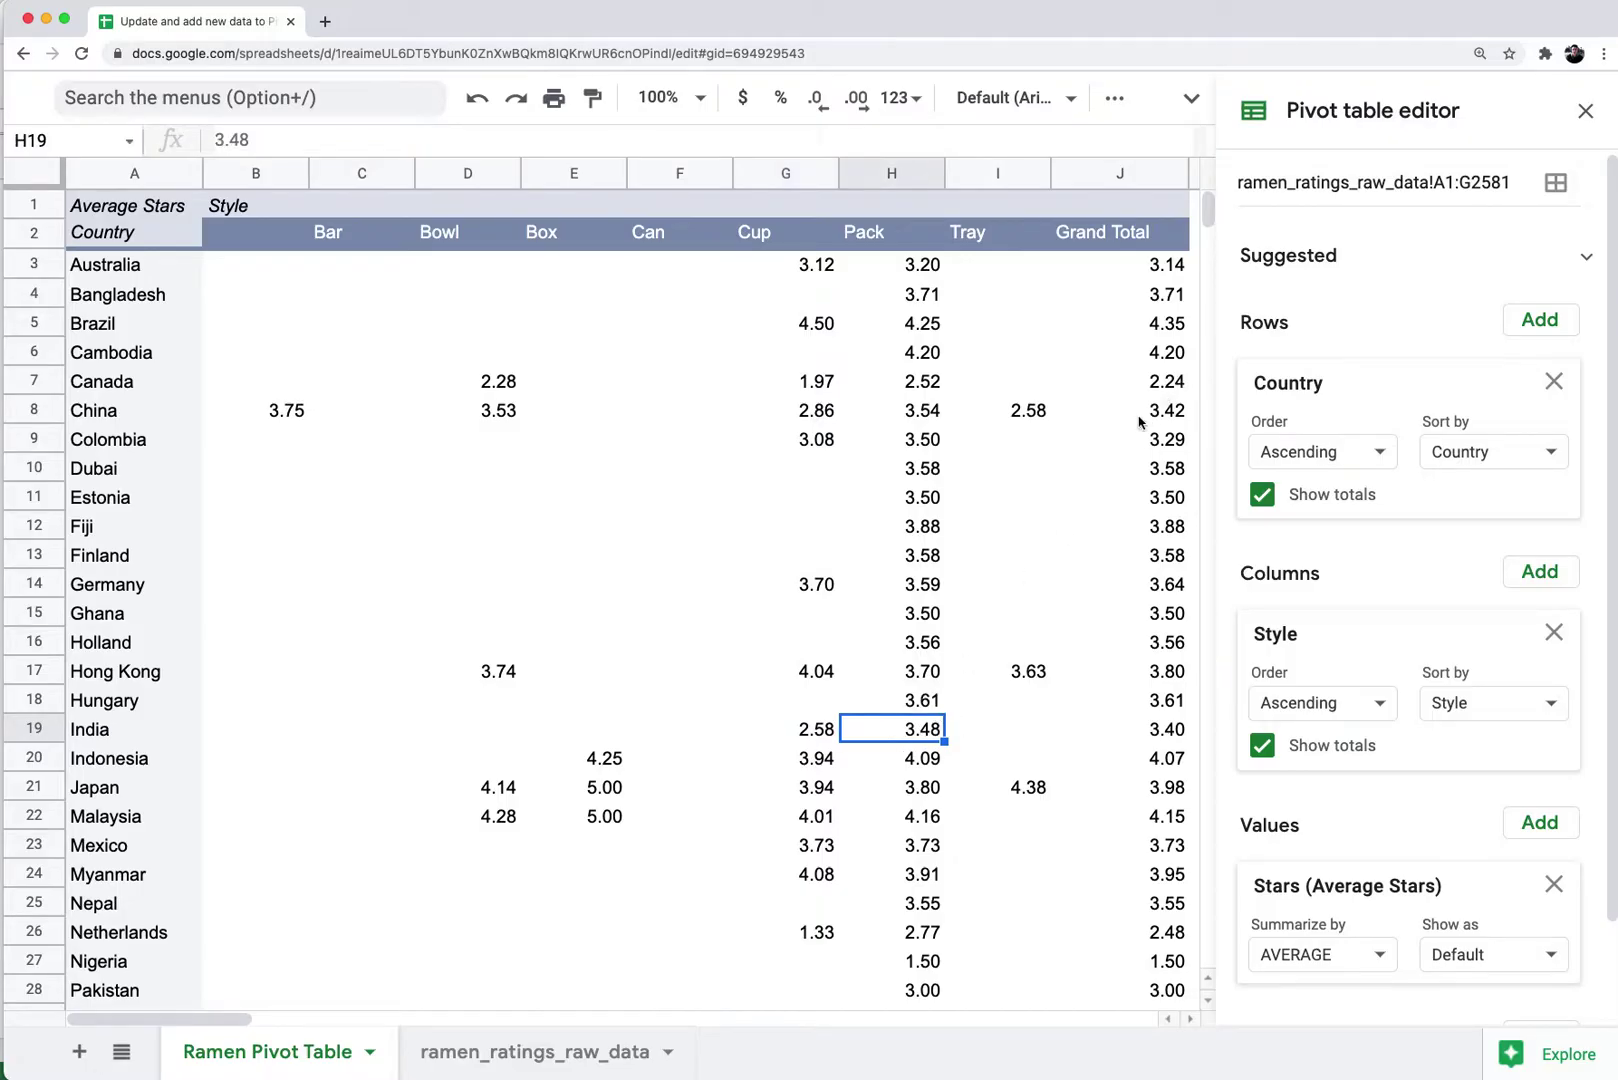
key(super+minus)
click(343, 401)
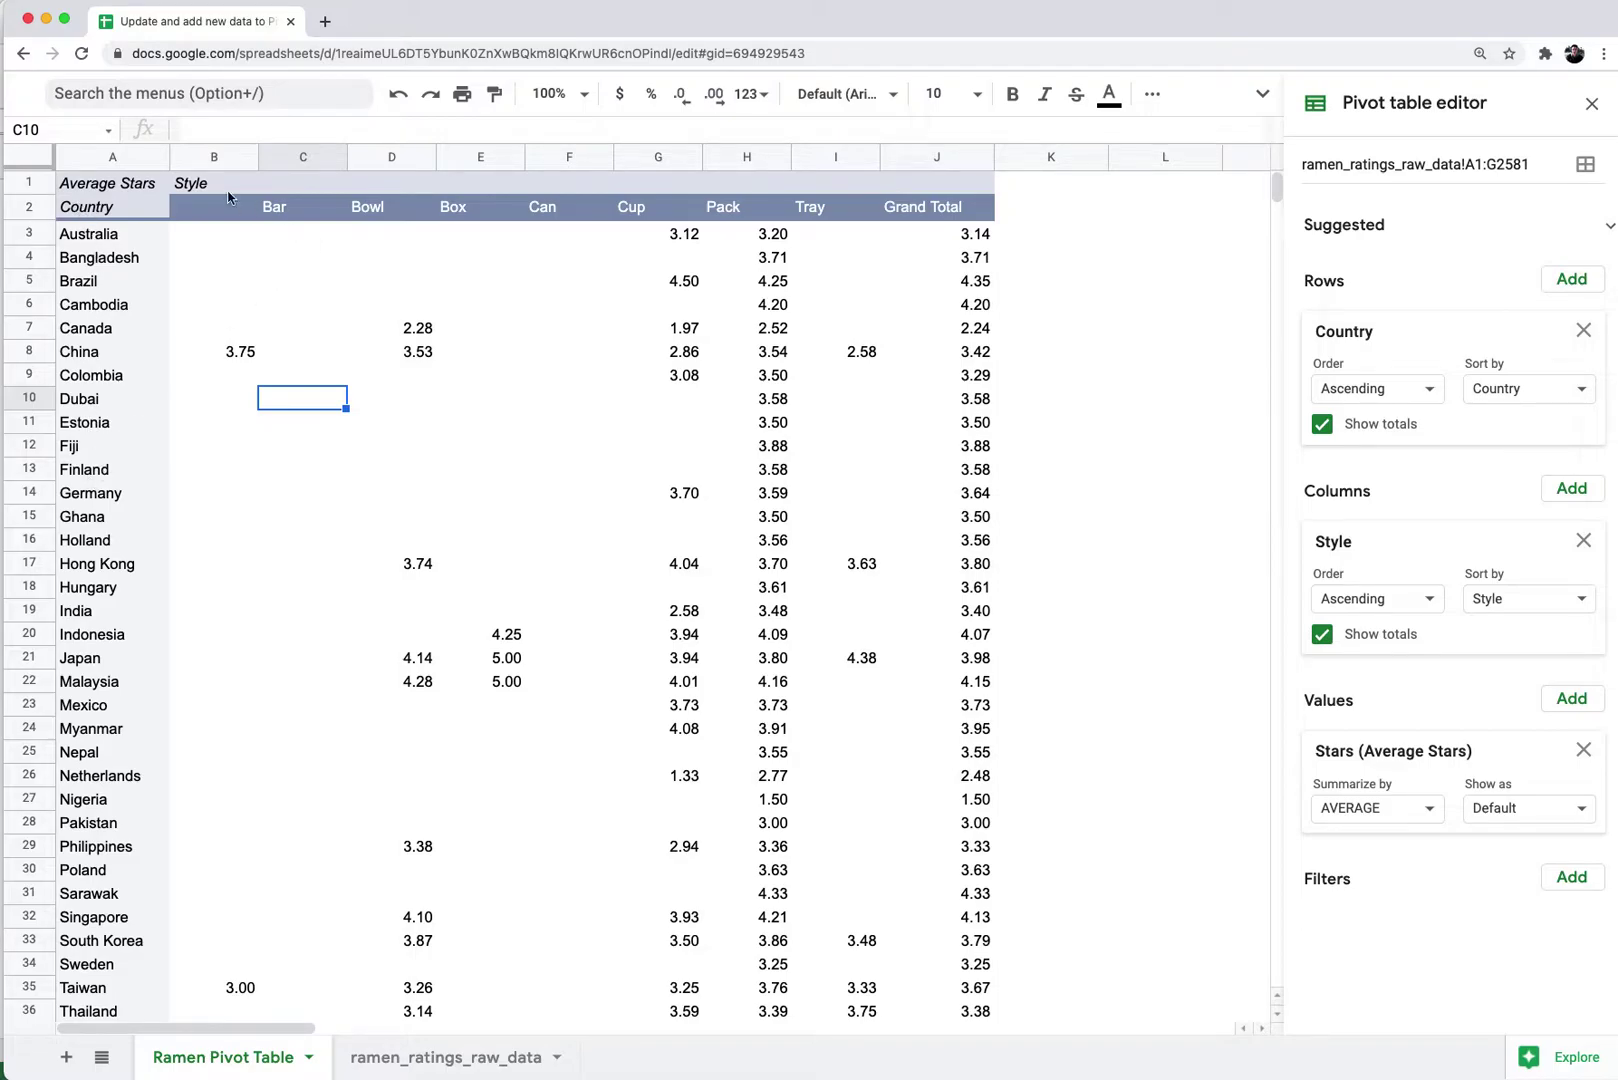
click(657, 493)
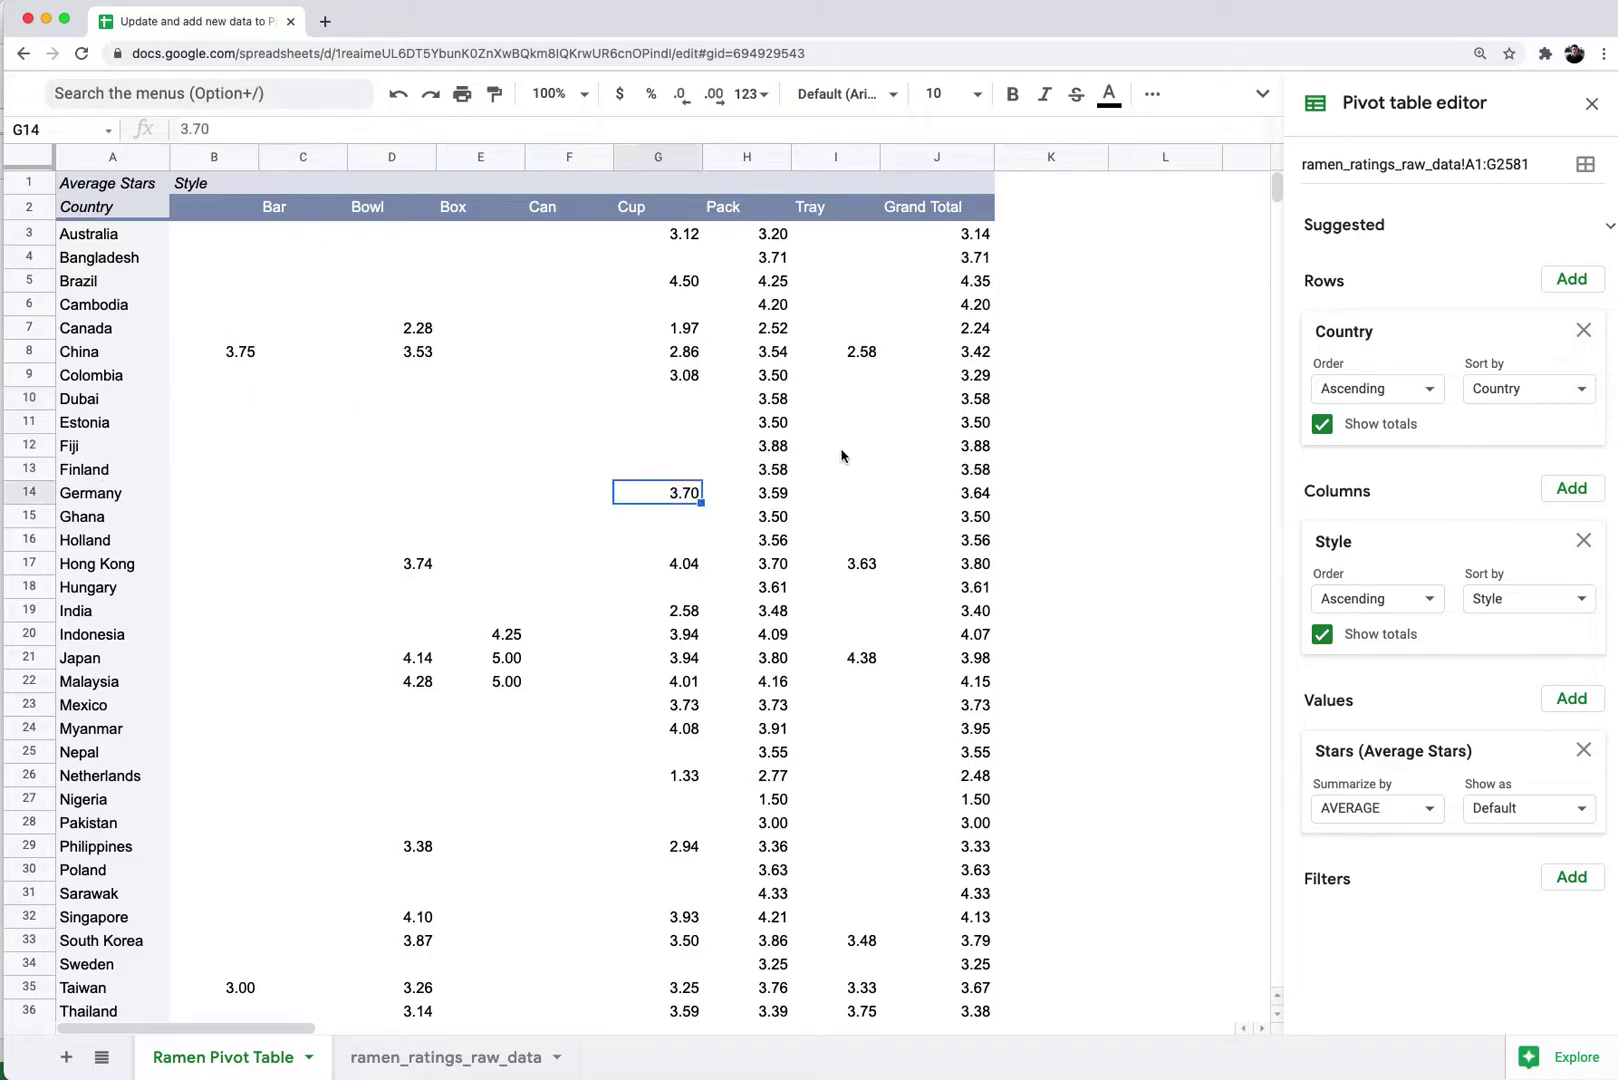
click(980, 304)
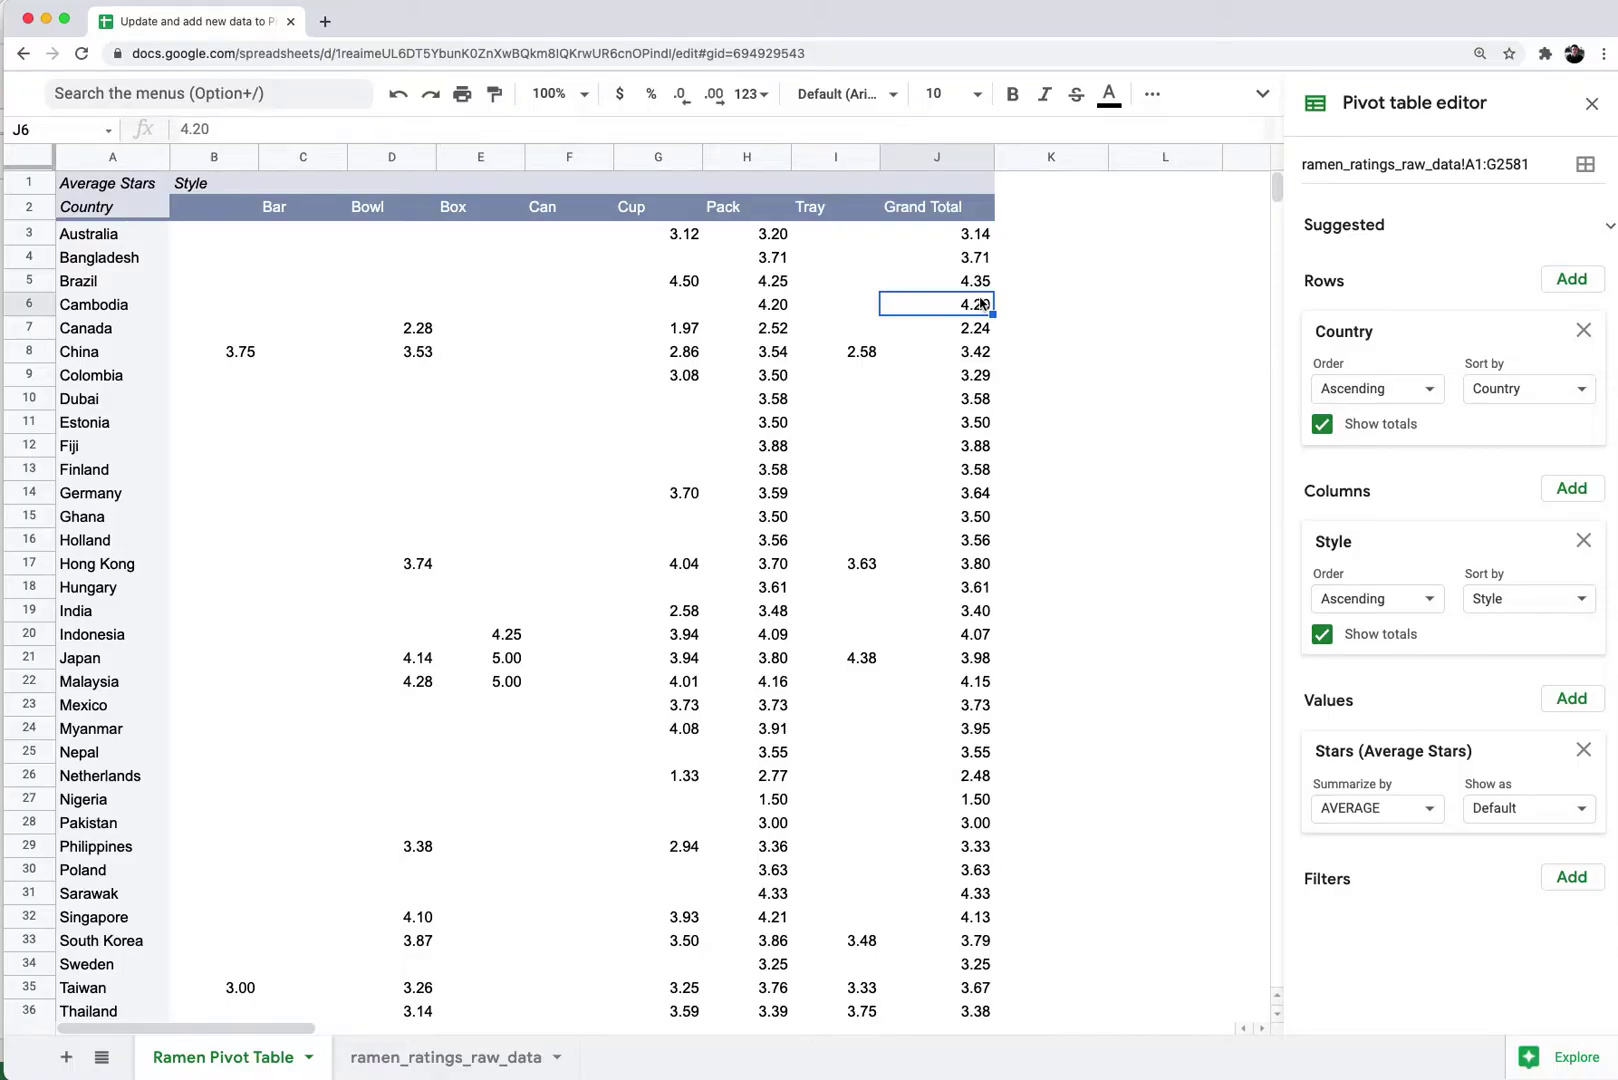
key(super+equal)
click(979, 296)
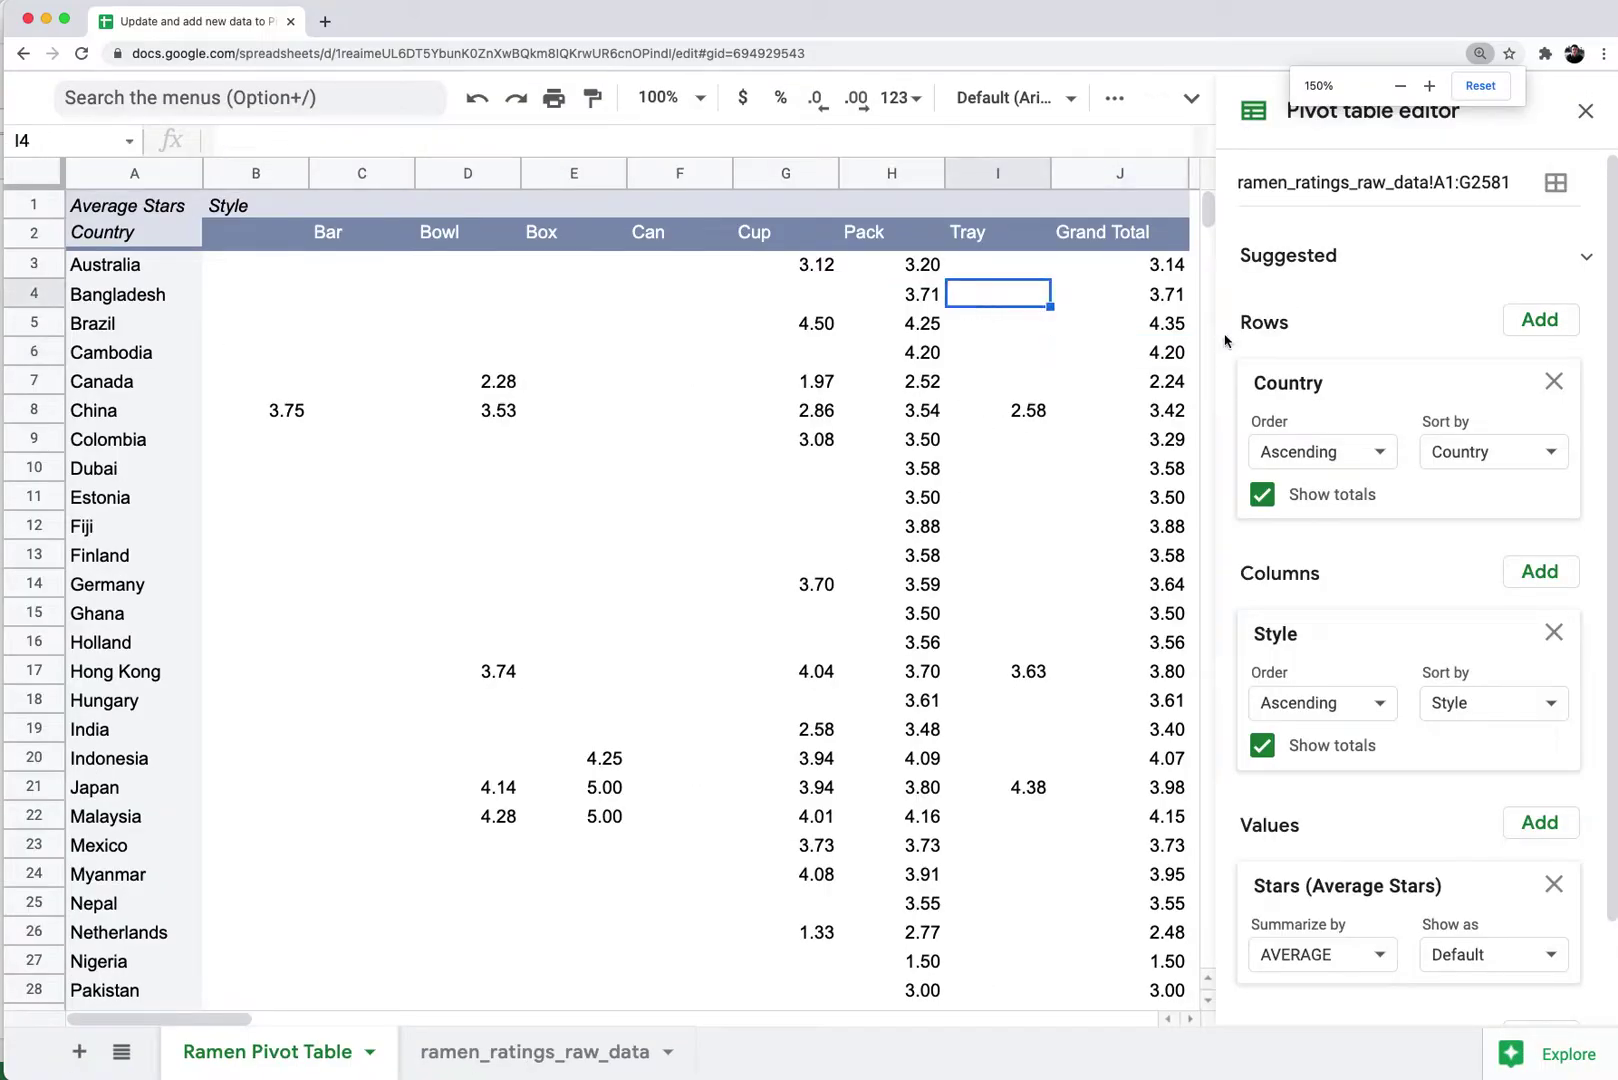
Step: Set the pivot table's source range to the whole columns ramen_ratings_raw_data!A:G
click(1444, 180)
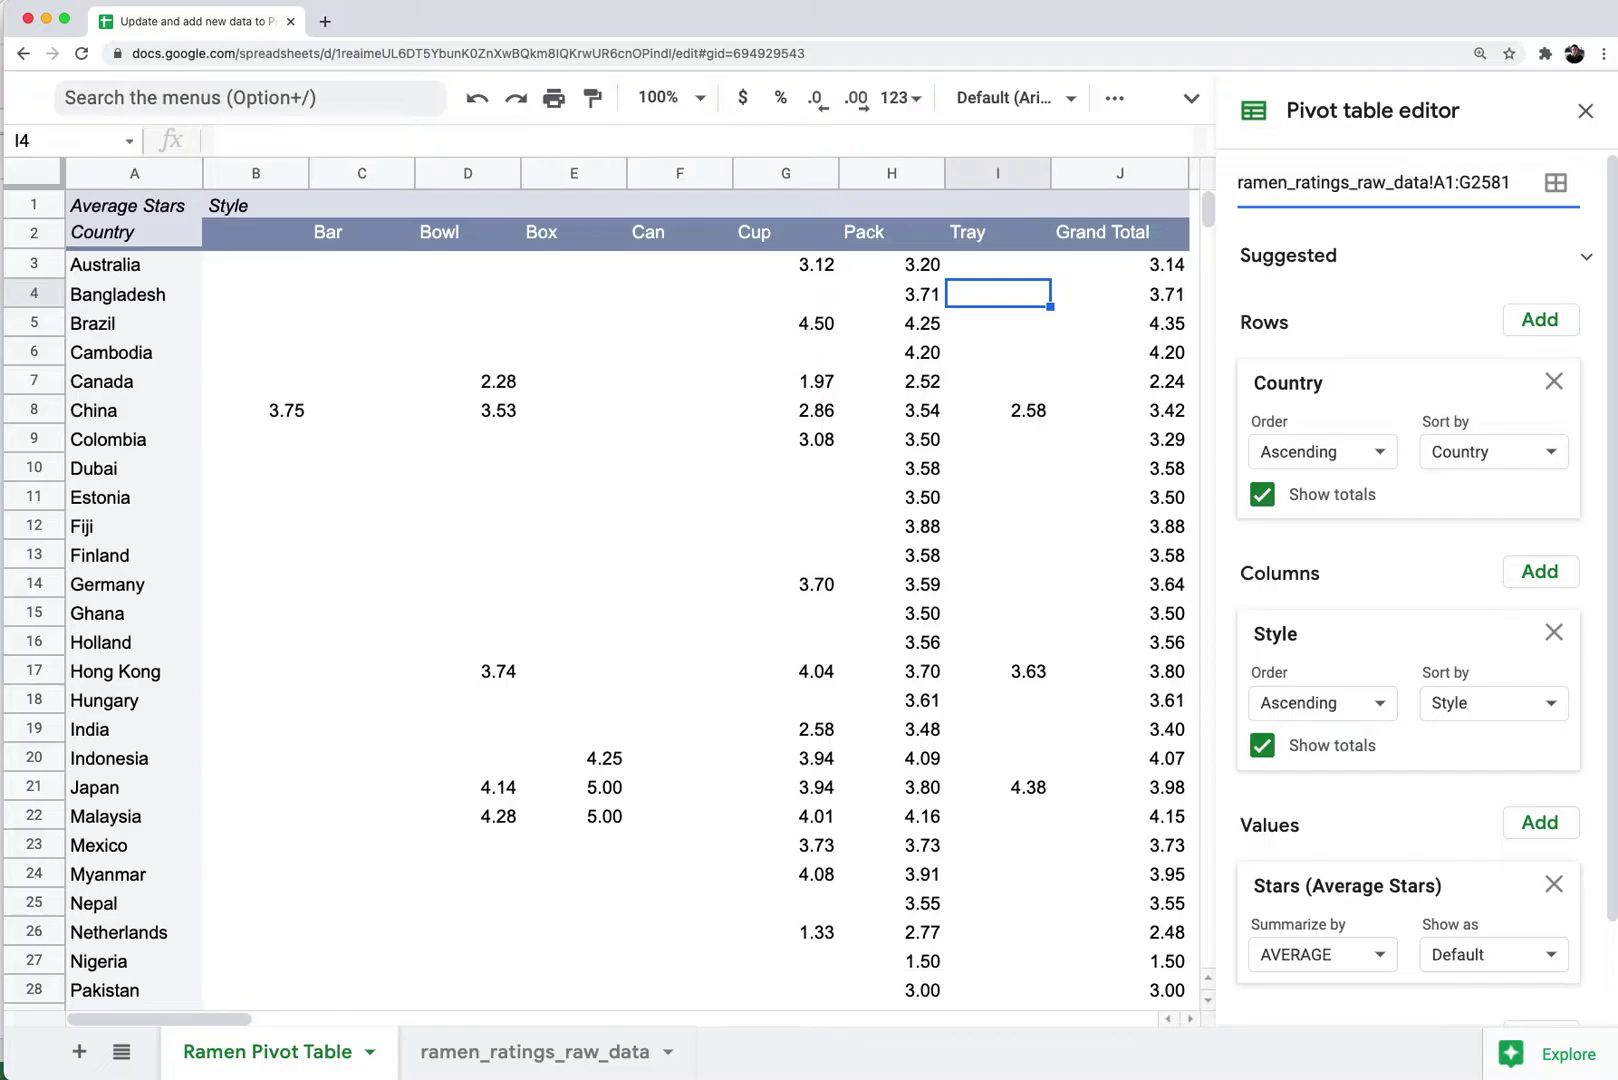
key(Delete)
key(Delete)
key(Delete)
key(Delete)
key(Delete)
key(Return)
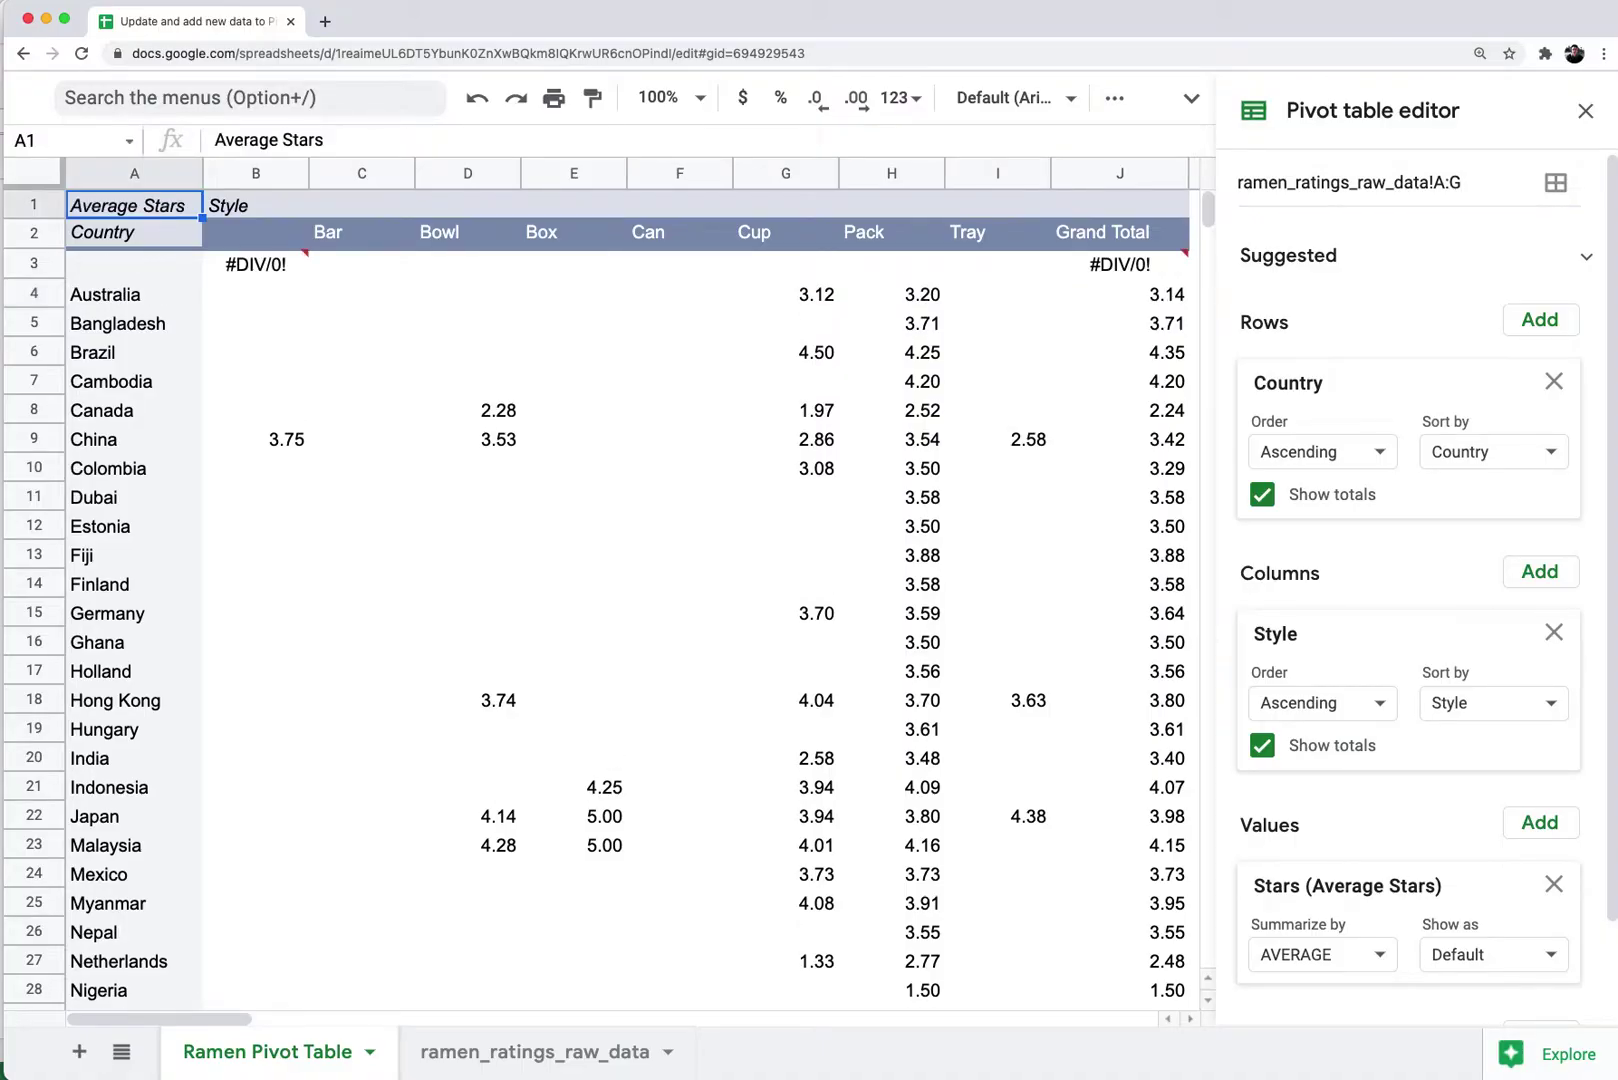
click(1135, 497)
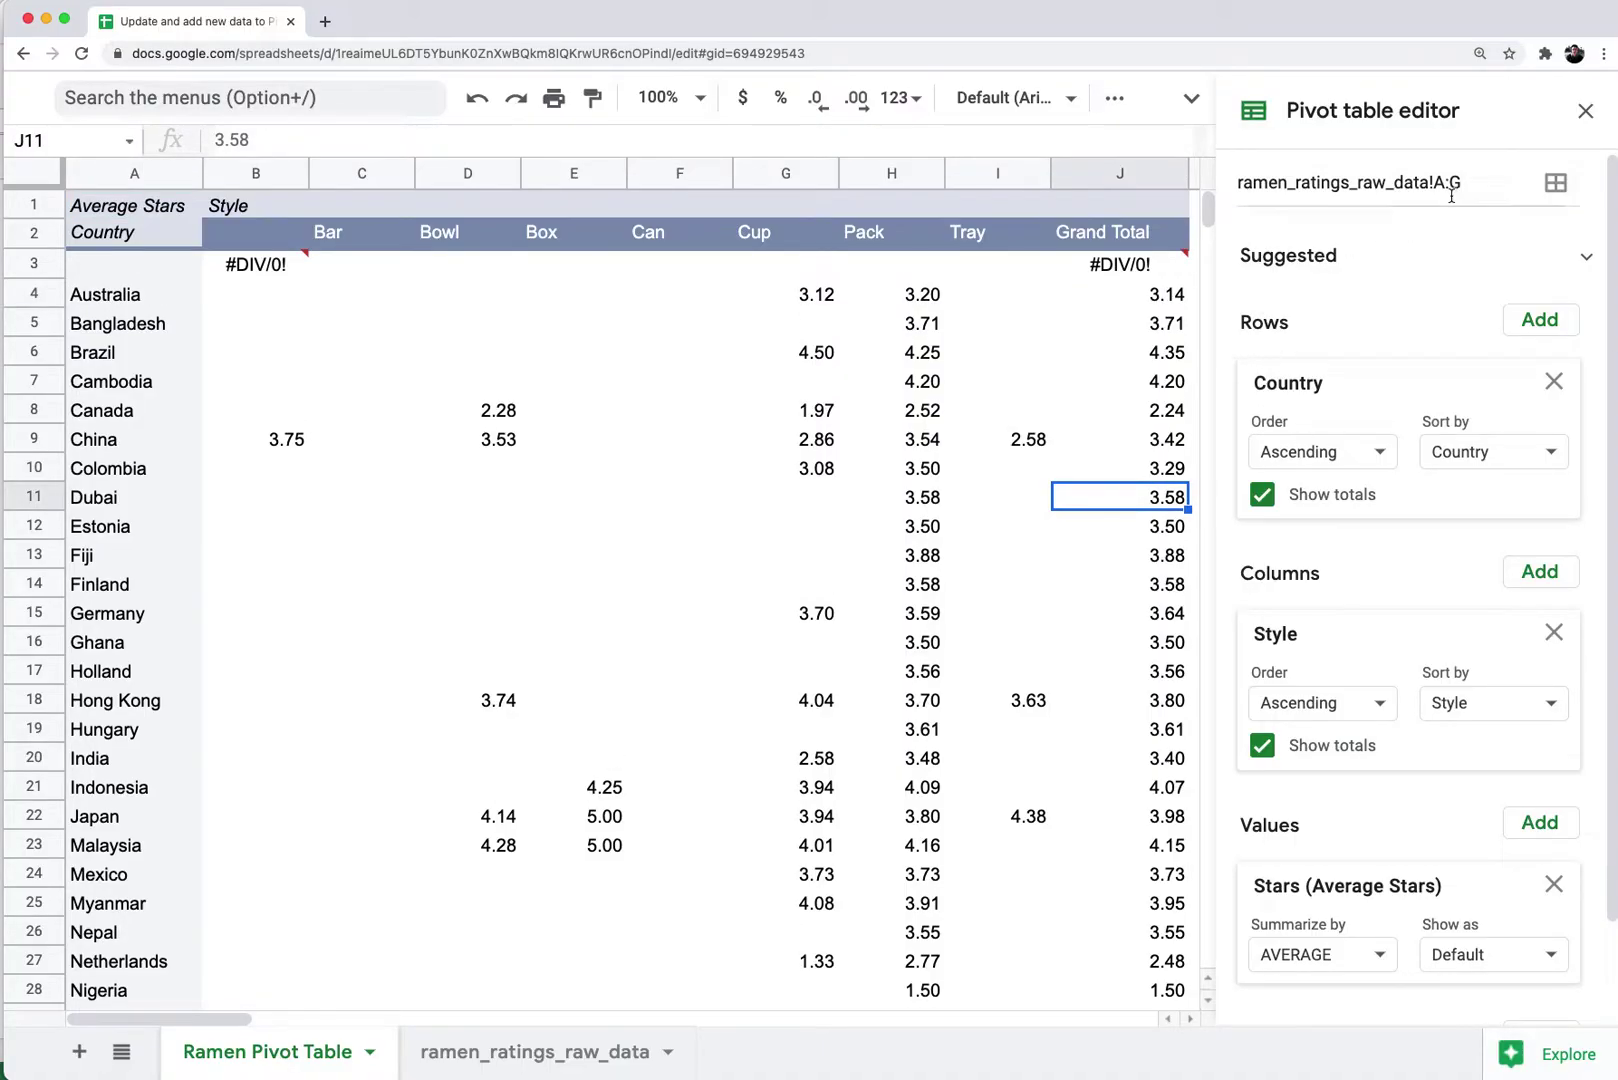
click(932, 497)
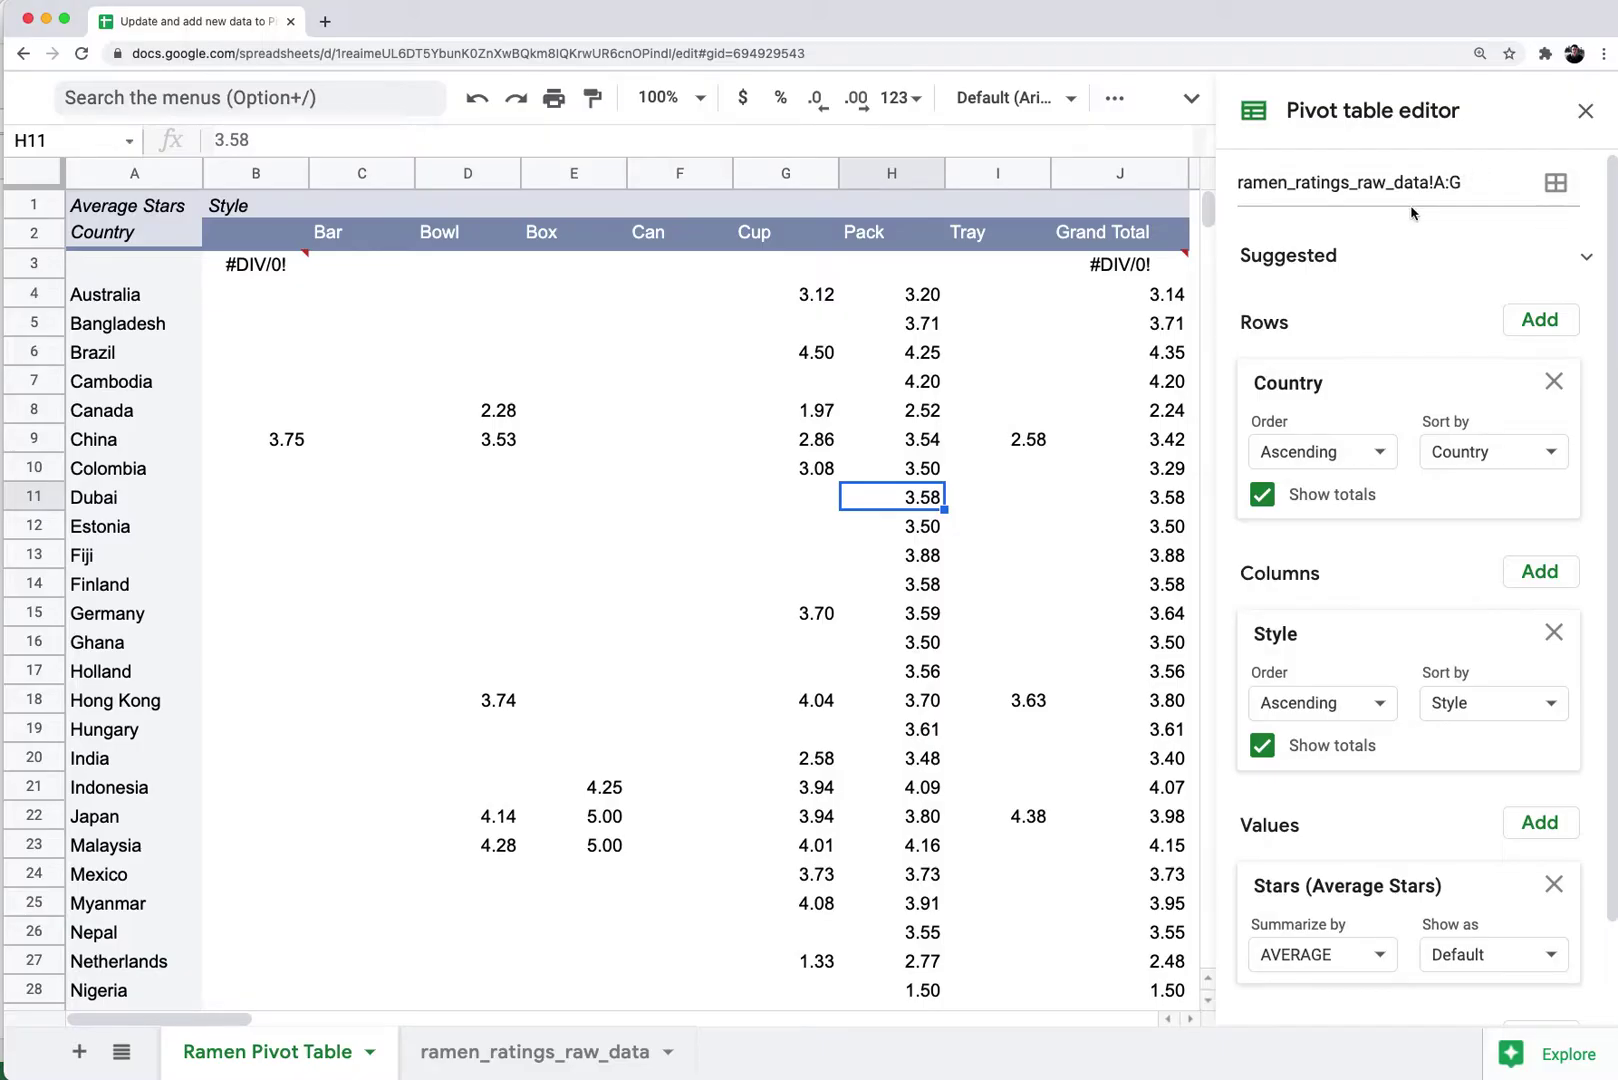
Step: Switch to the Excel workbook and copy the review records in A25:F50 of the extra ratings sheet
click(521, 1055)
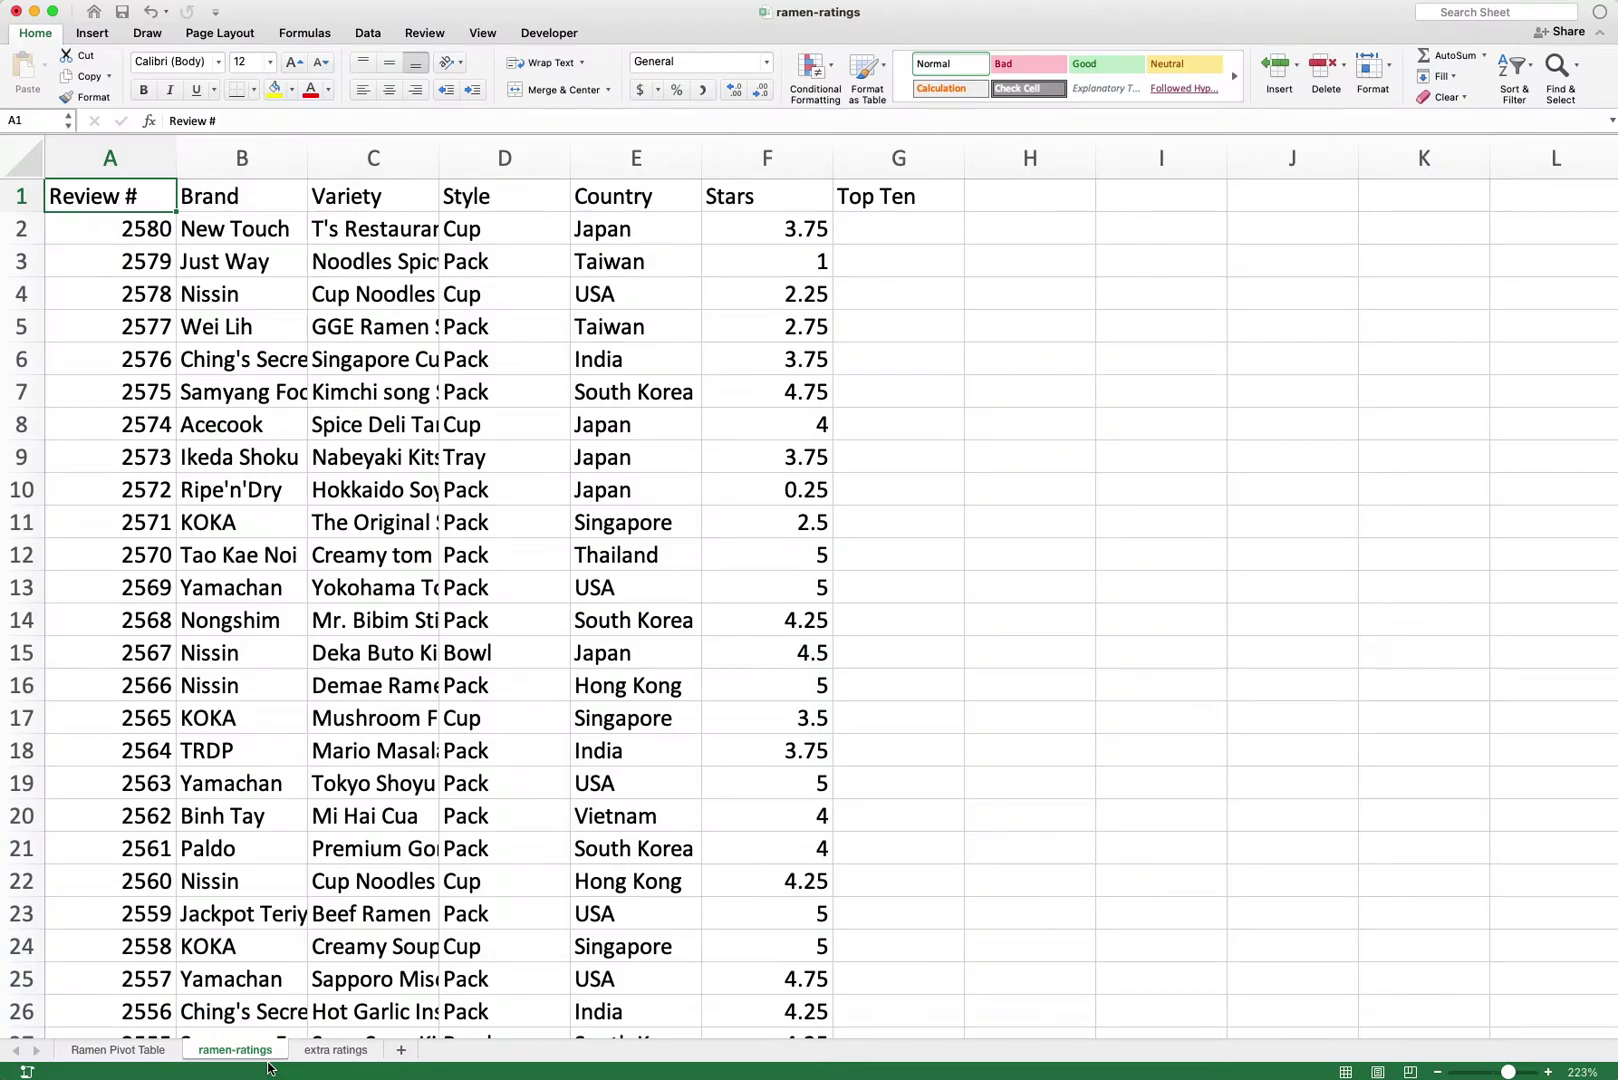
key(Down)
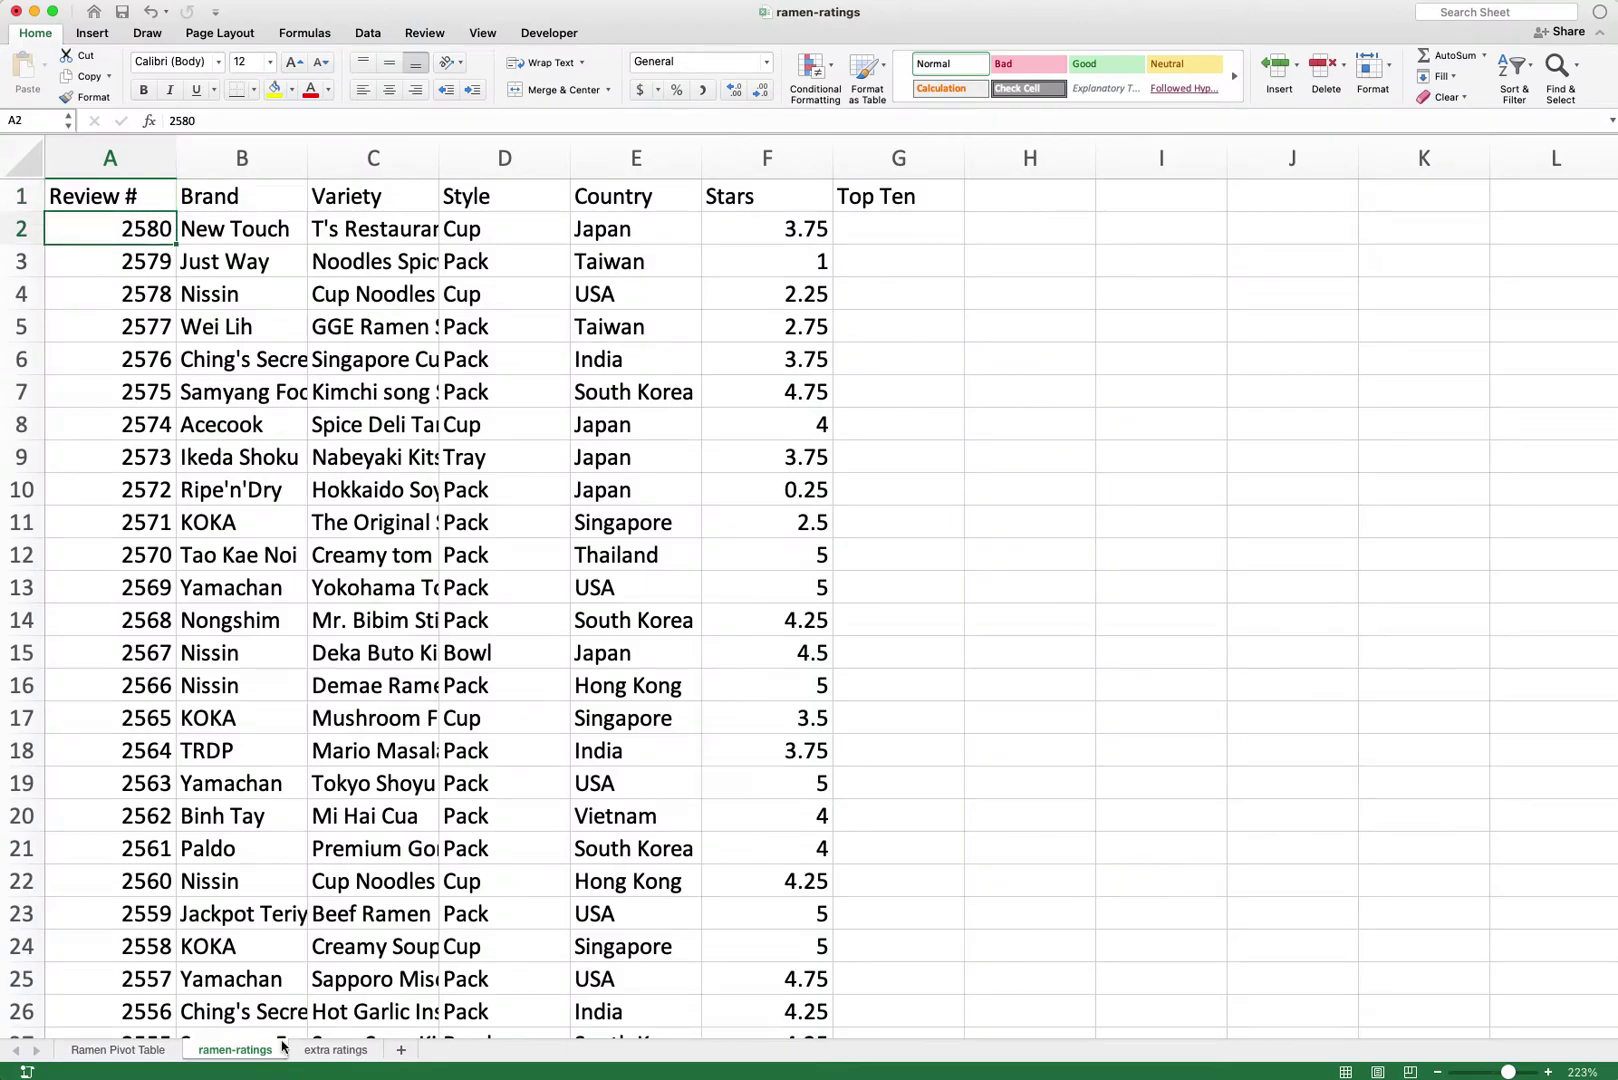
click(350, 1062)
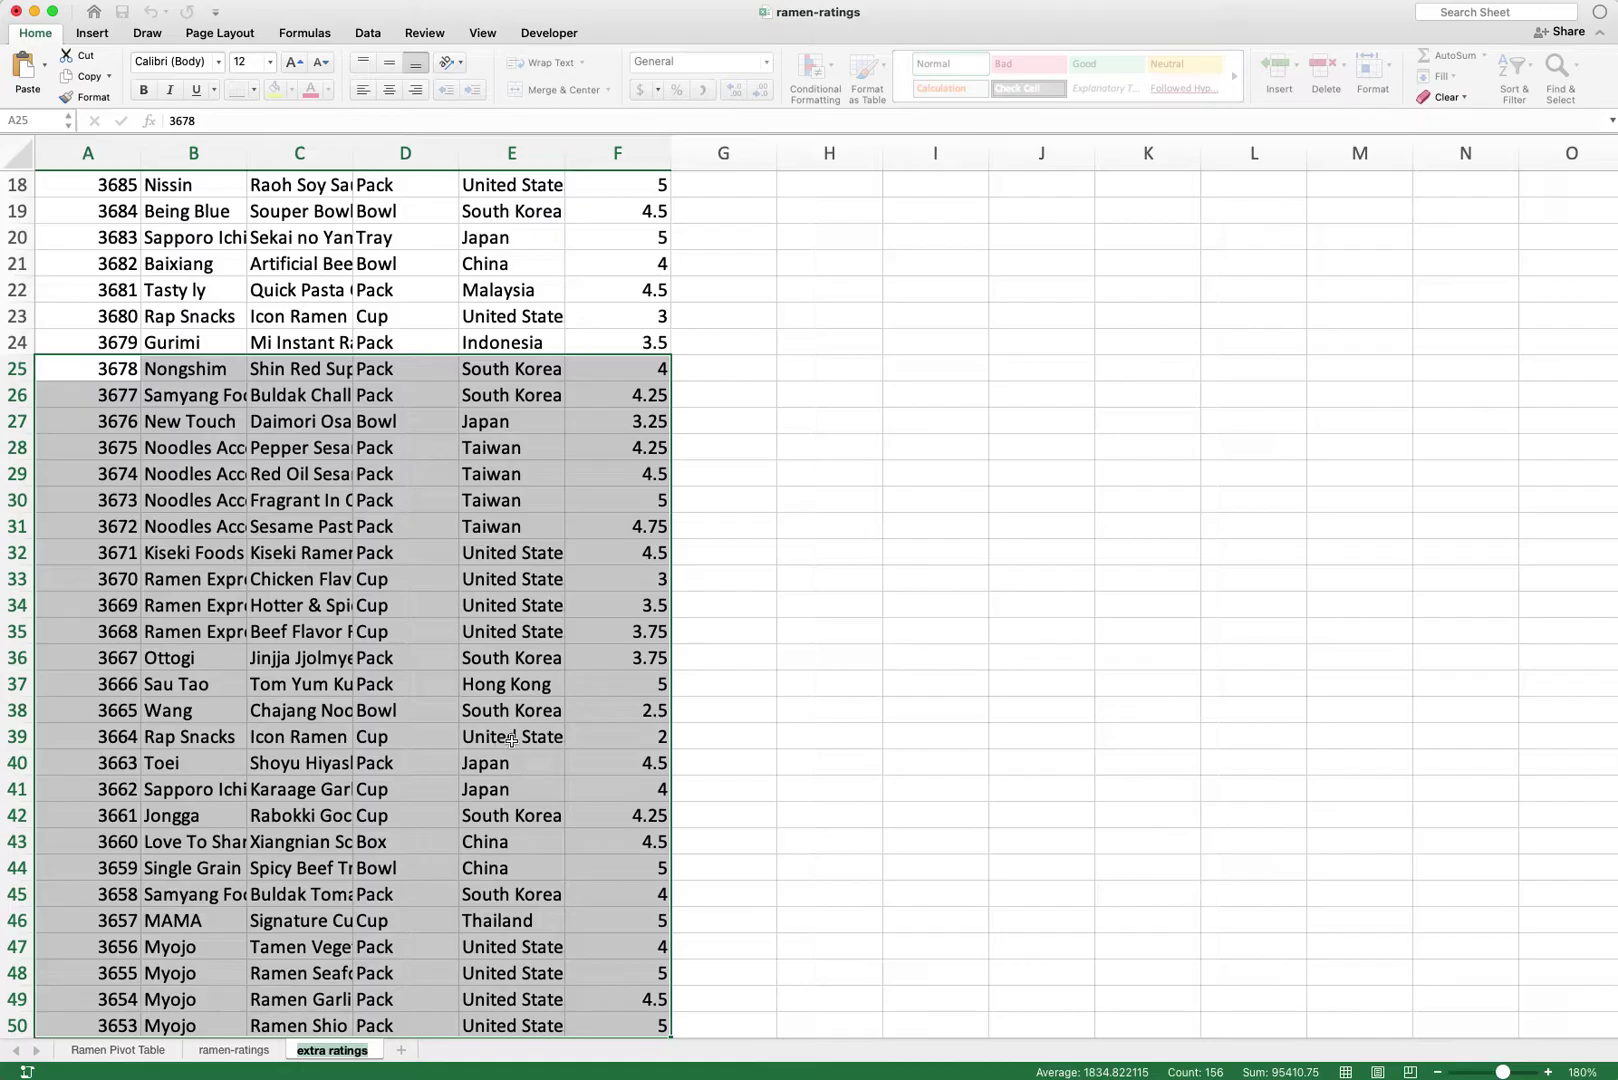
click(600, 685)
drag(115, 369, 632, 1022)
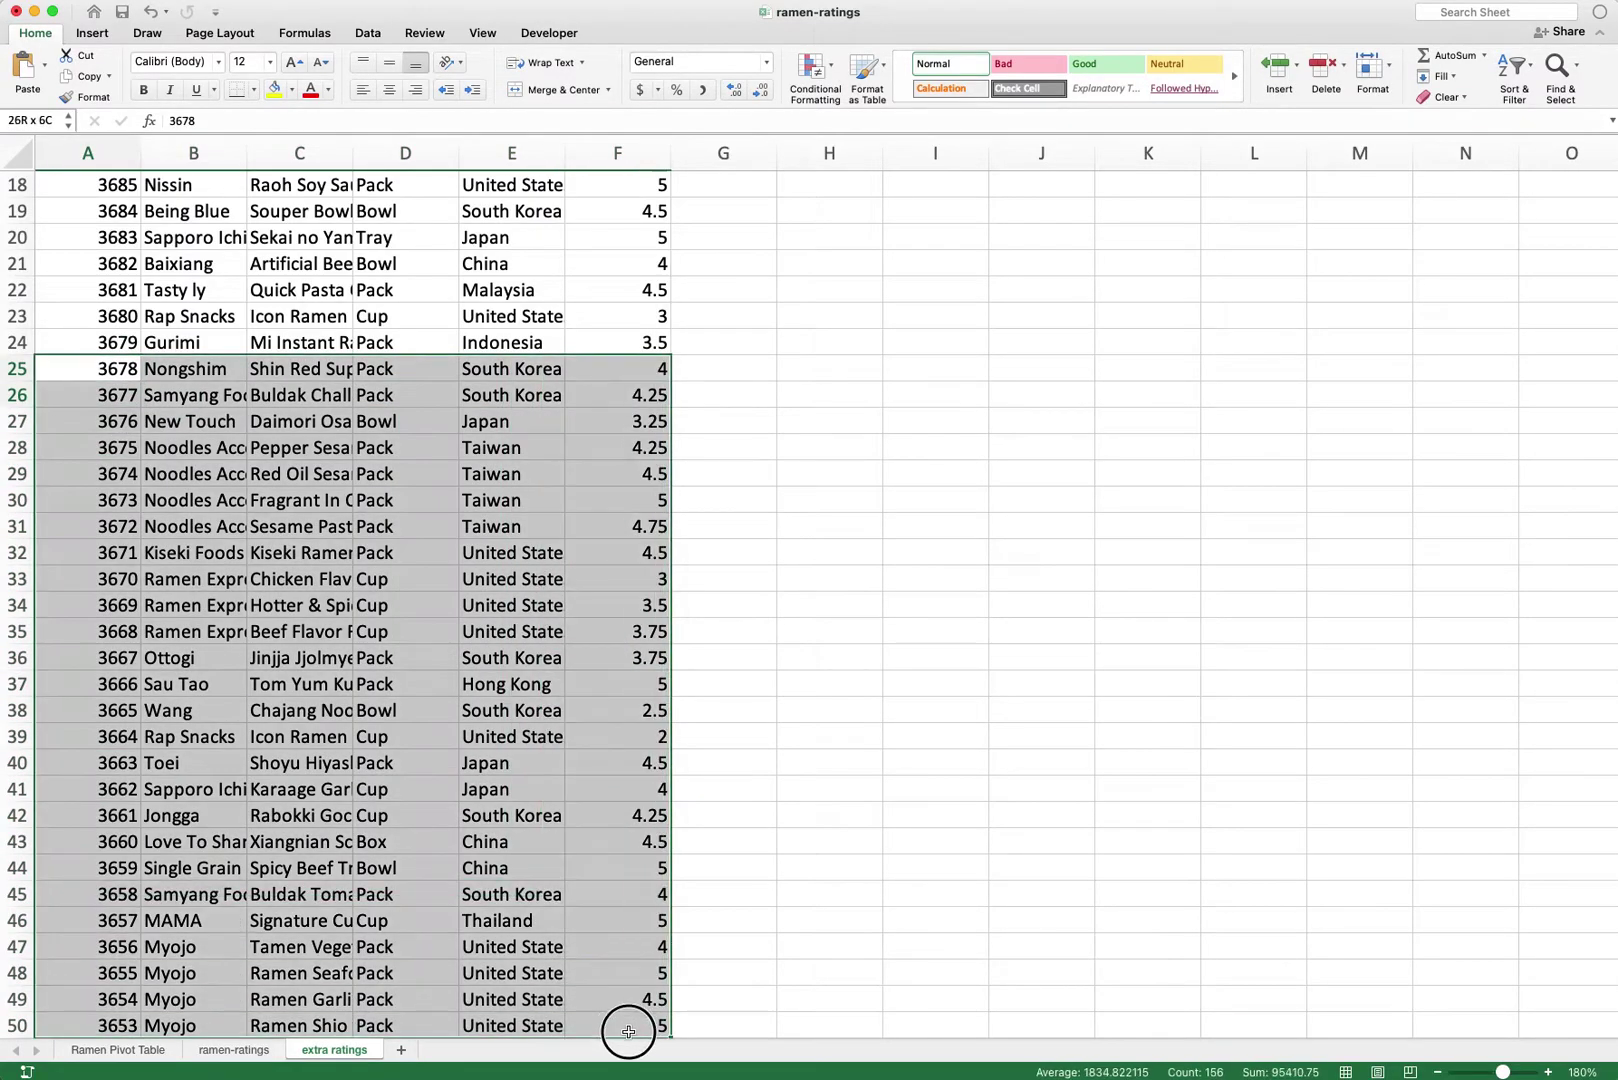
key(super+c)
Step: Switch to Google Sheets and paste the copied reviews below the last record of ramen_ratings_raw_data, starting at cell A2582
key(super+Tab)
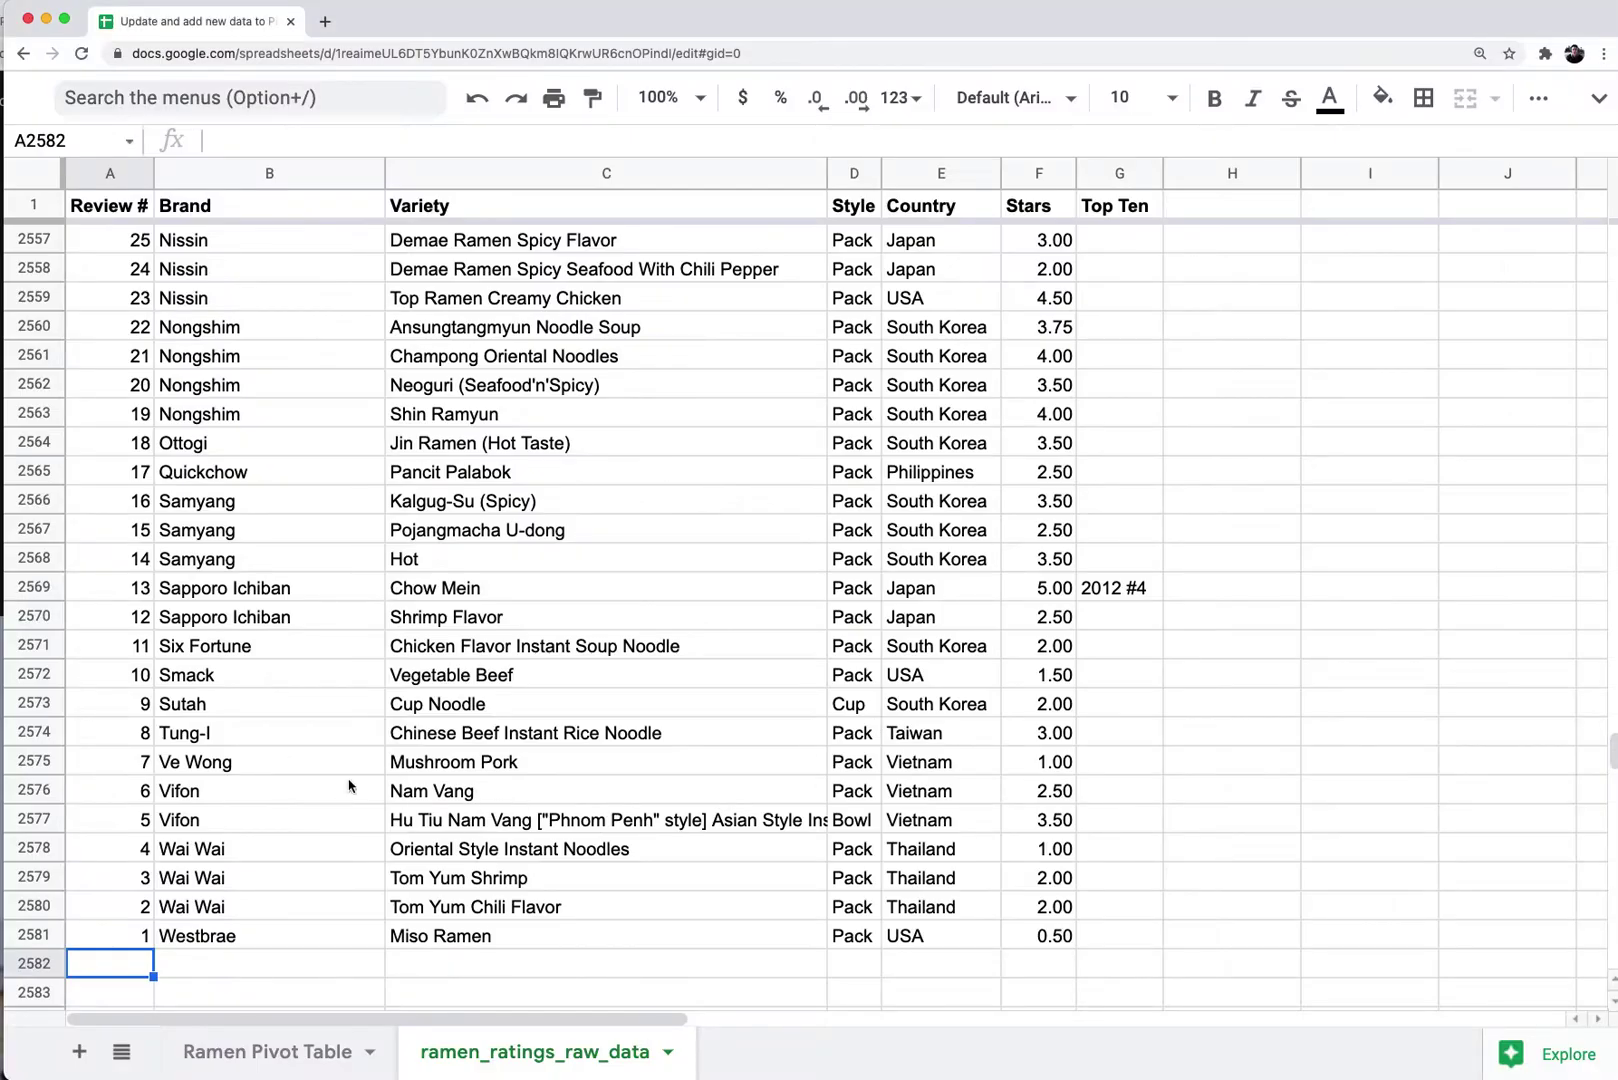
scroll(250, 830, down, 2)
click(126, 888)
click(104, 846)
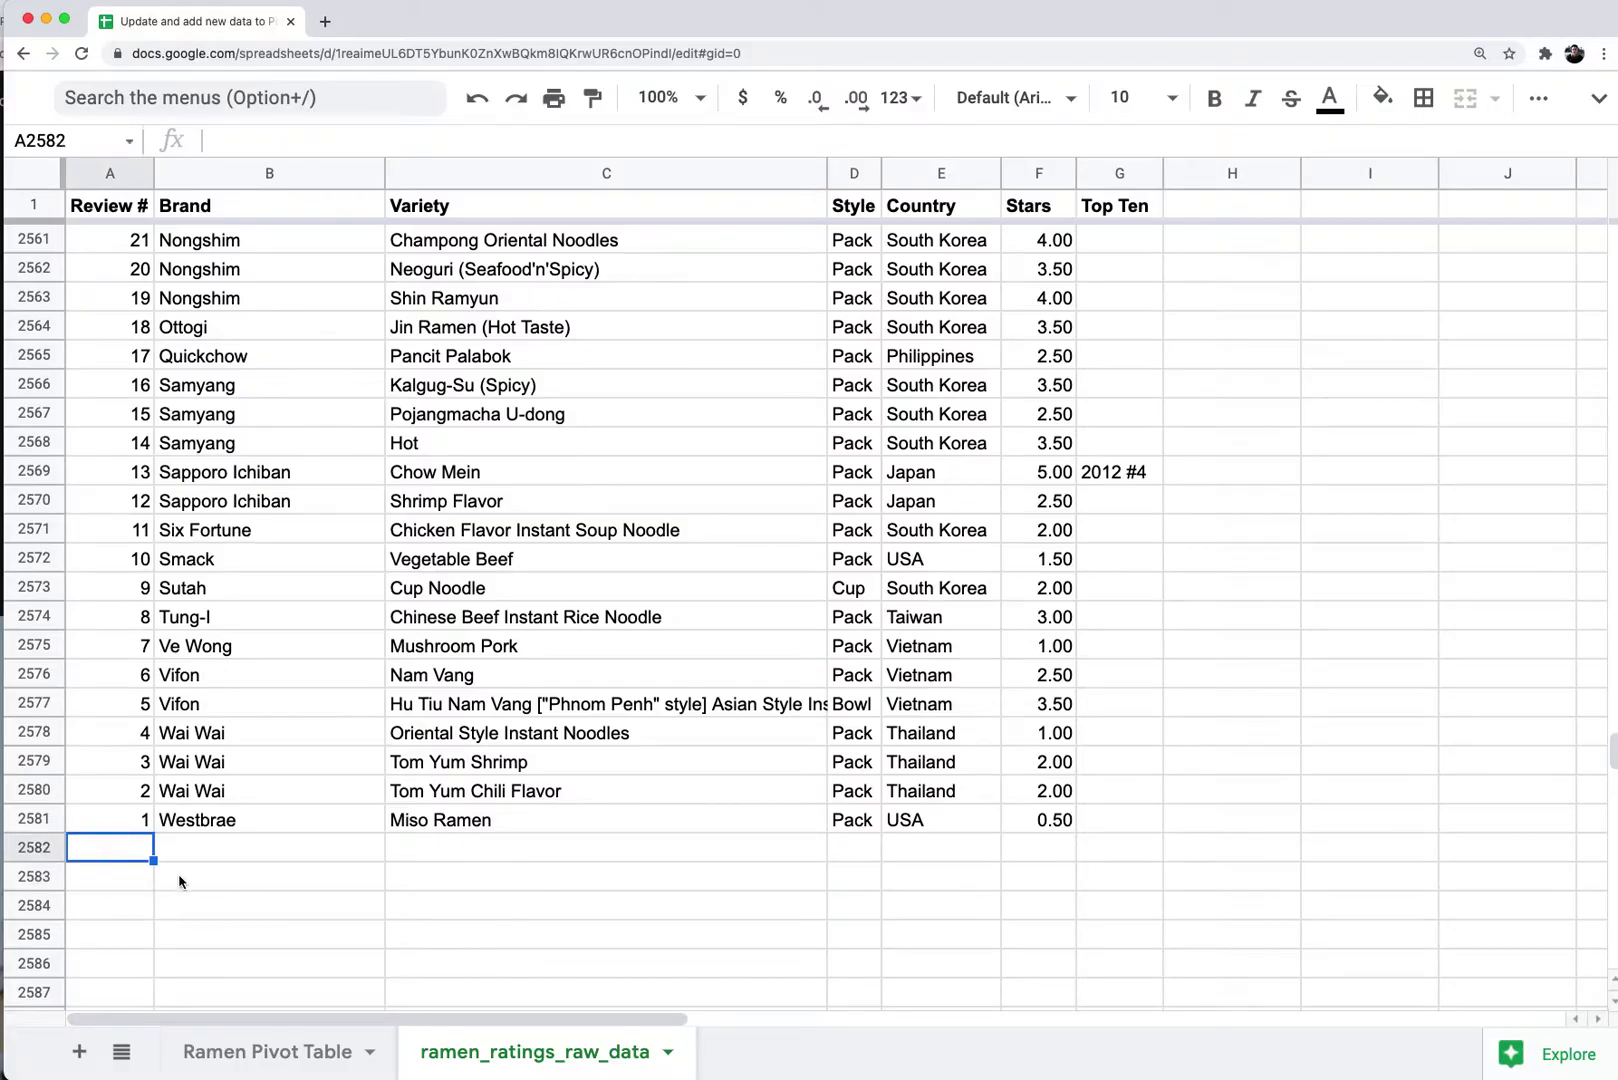
key(super+v)
click(461, 702)
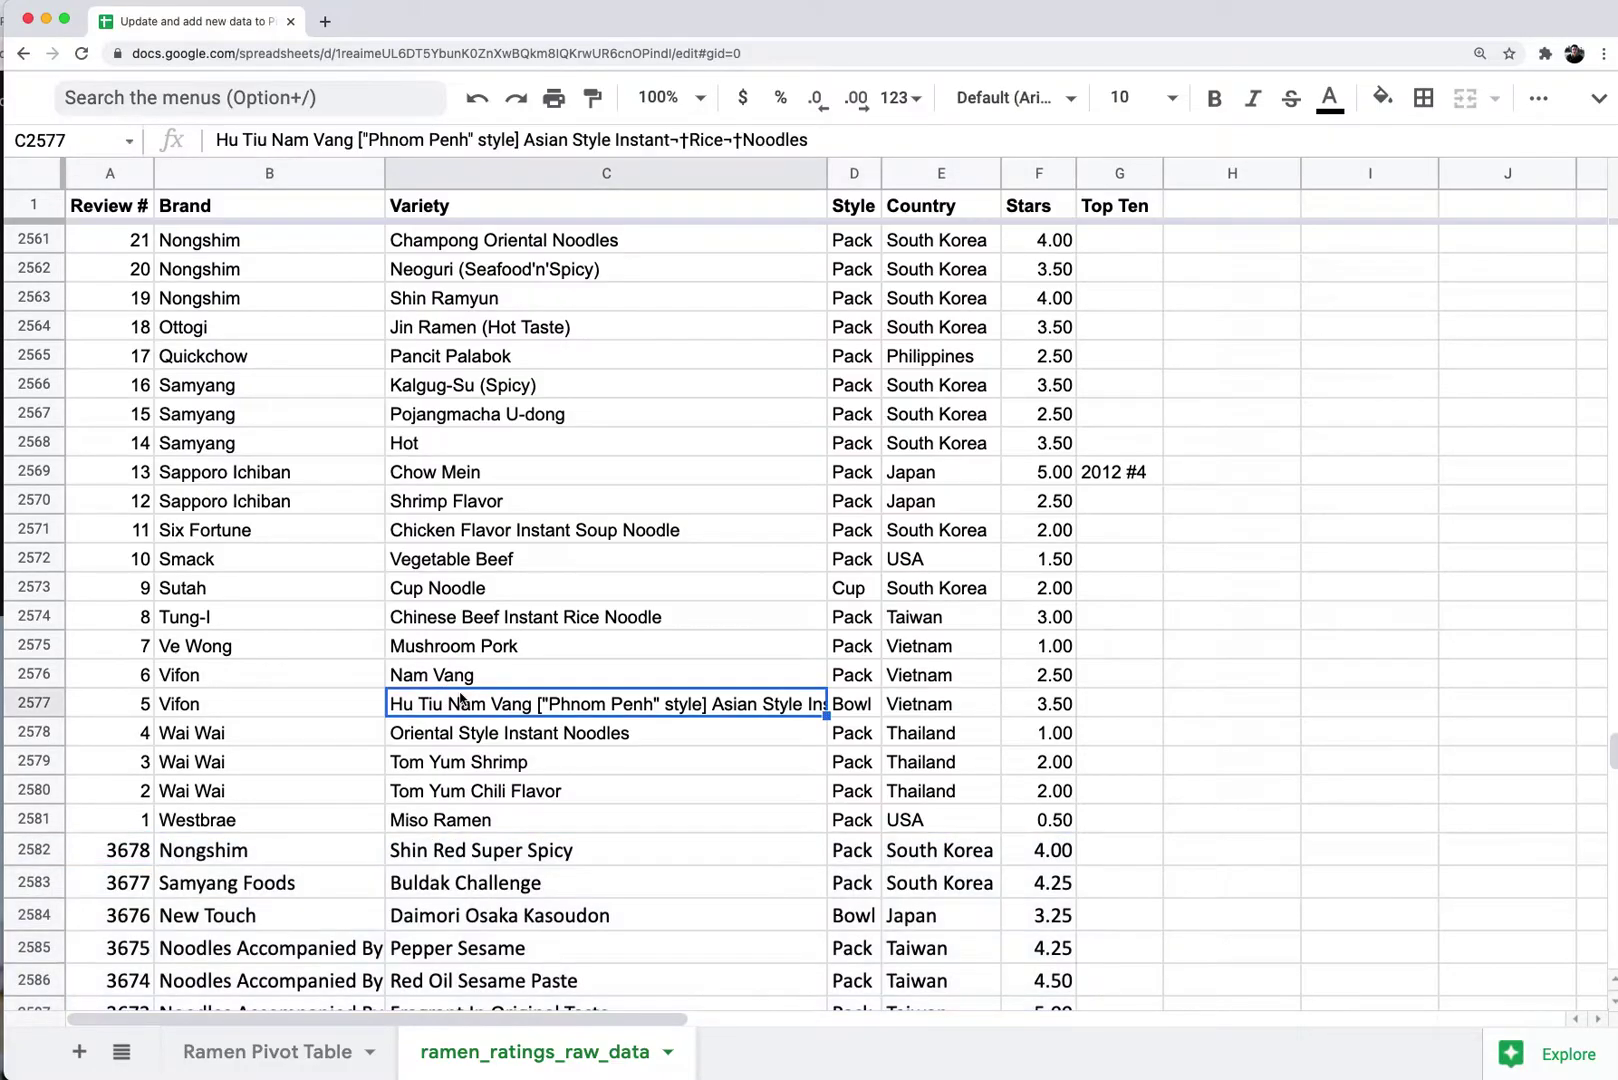
Step: Return to the Ramen Pivot Table sheet and check the average star values against the added reviews
key(alt+Up)
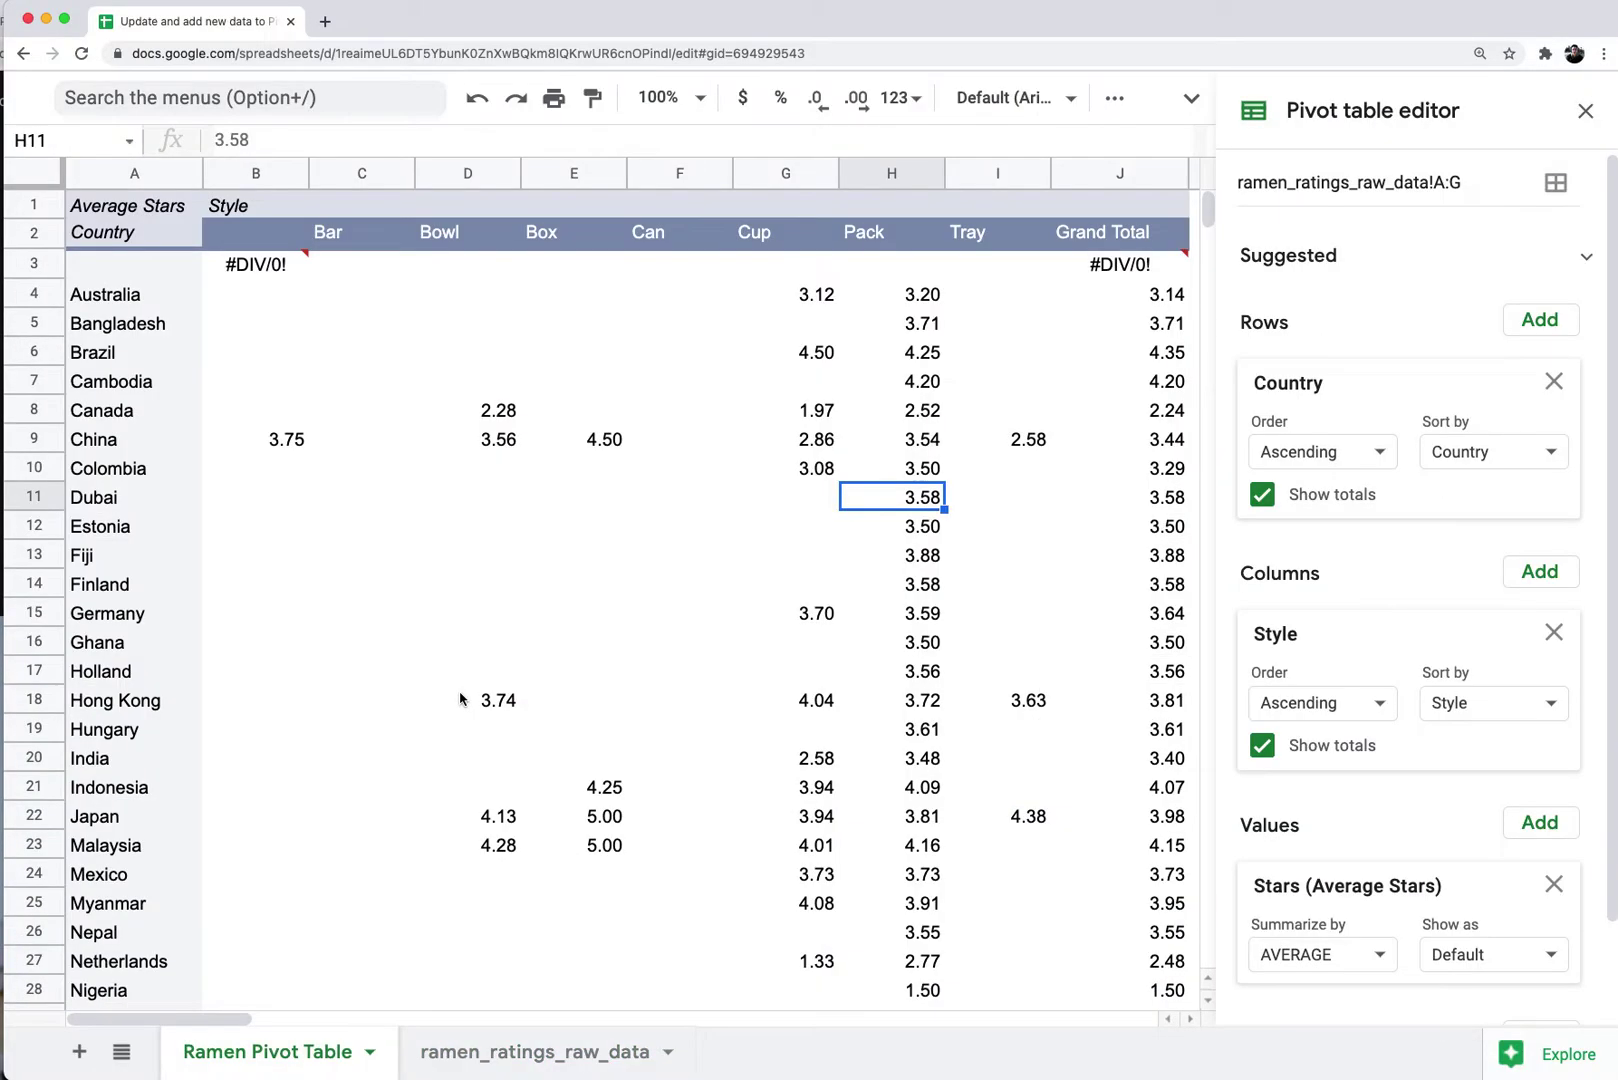
click(768, 585)
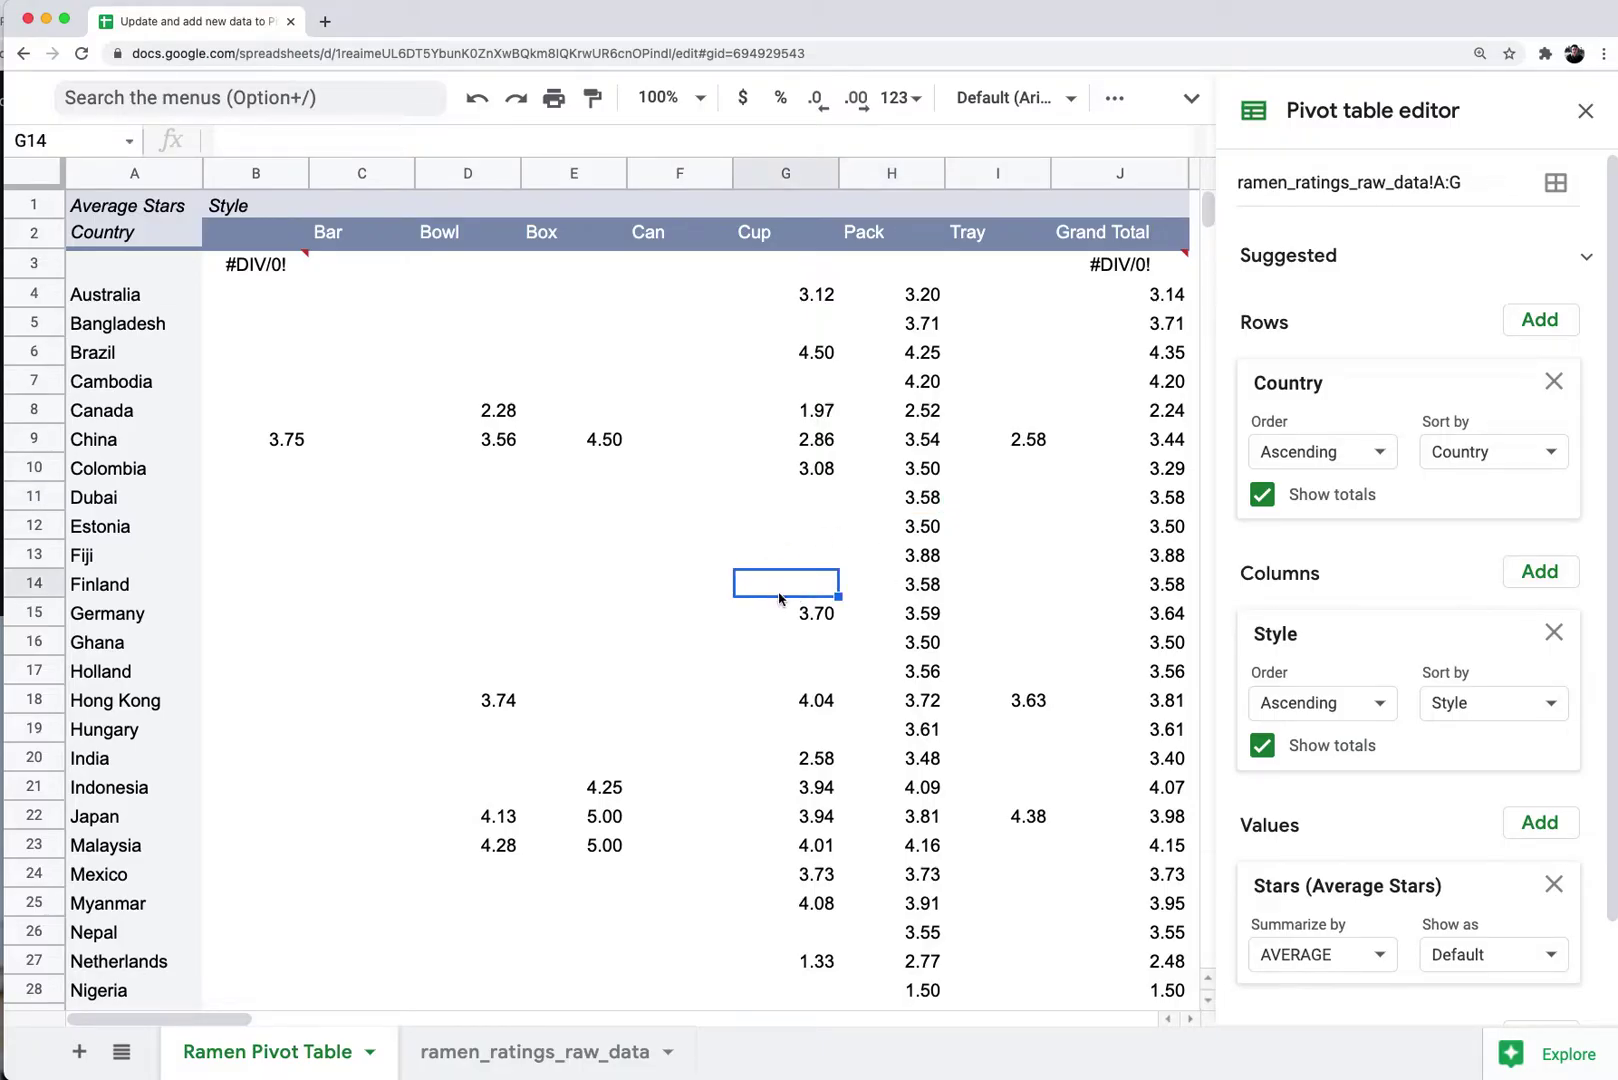
click(563, 459)
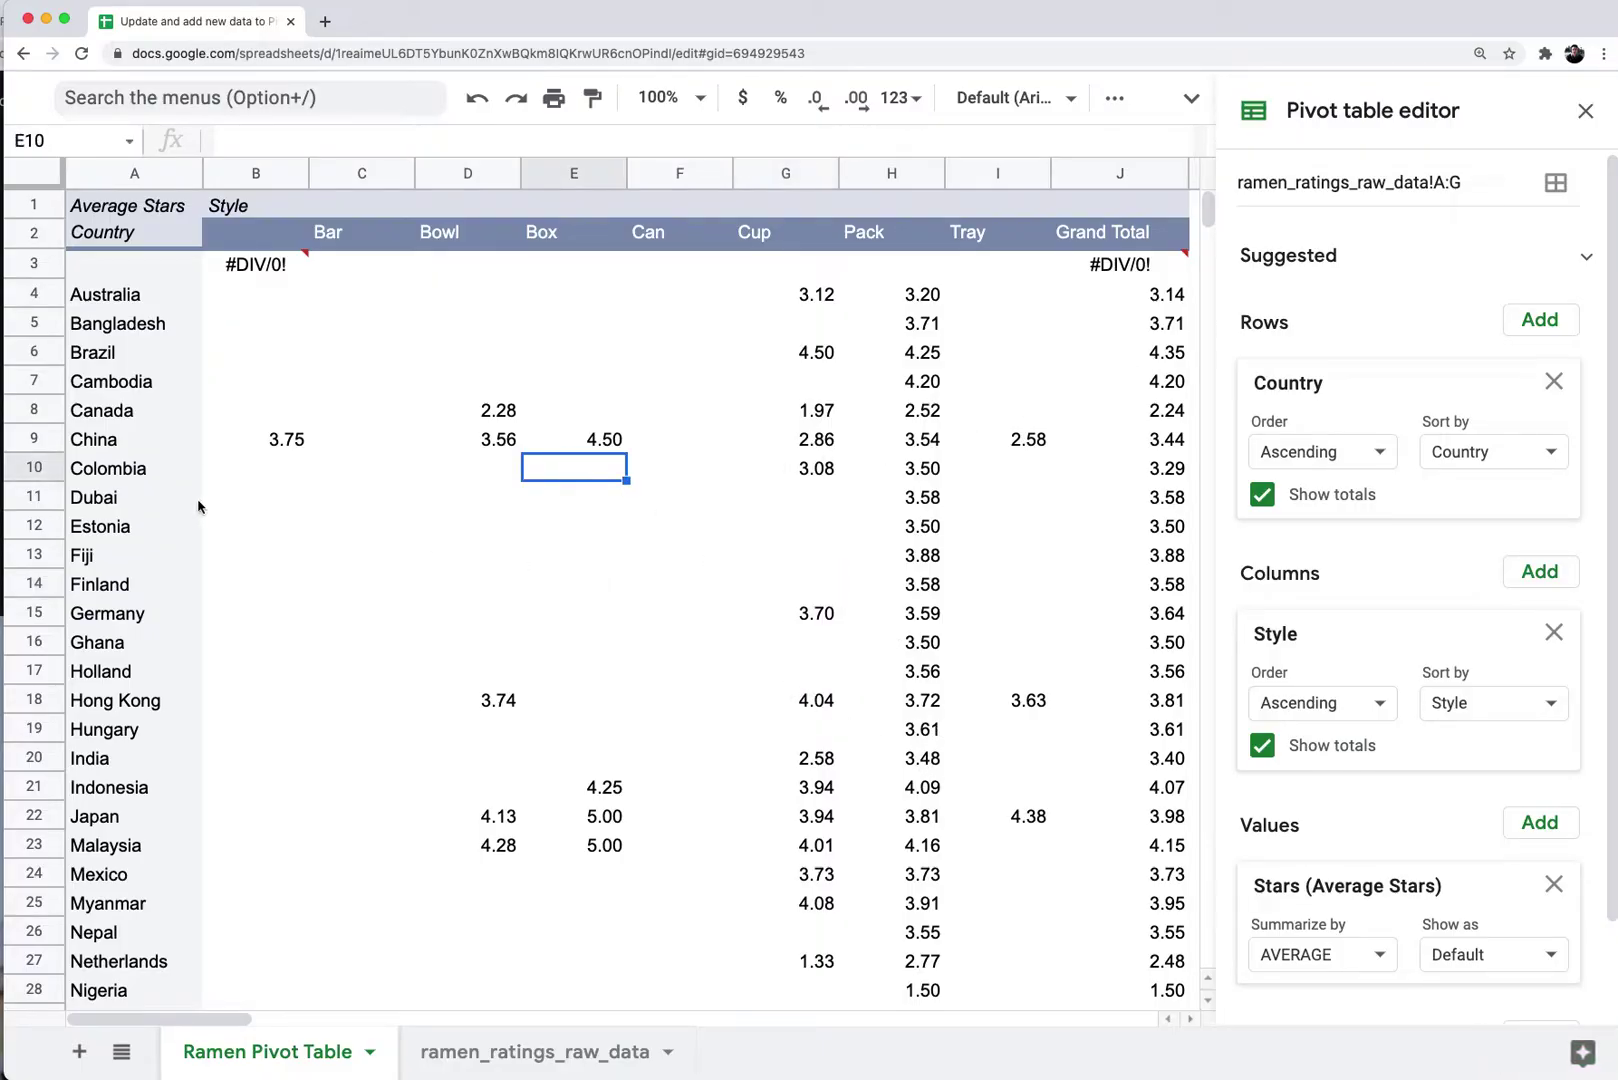
click(497, 1052)
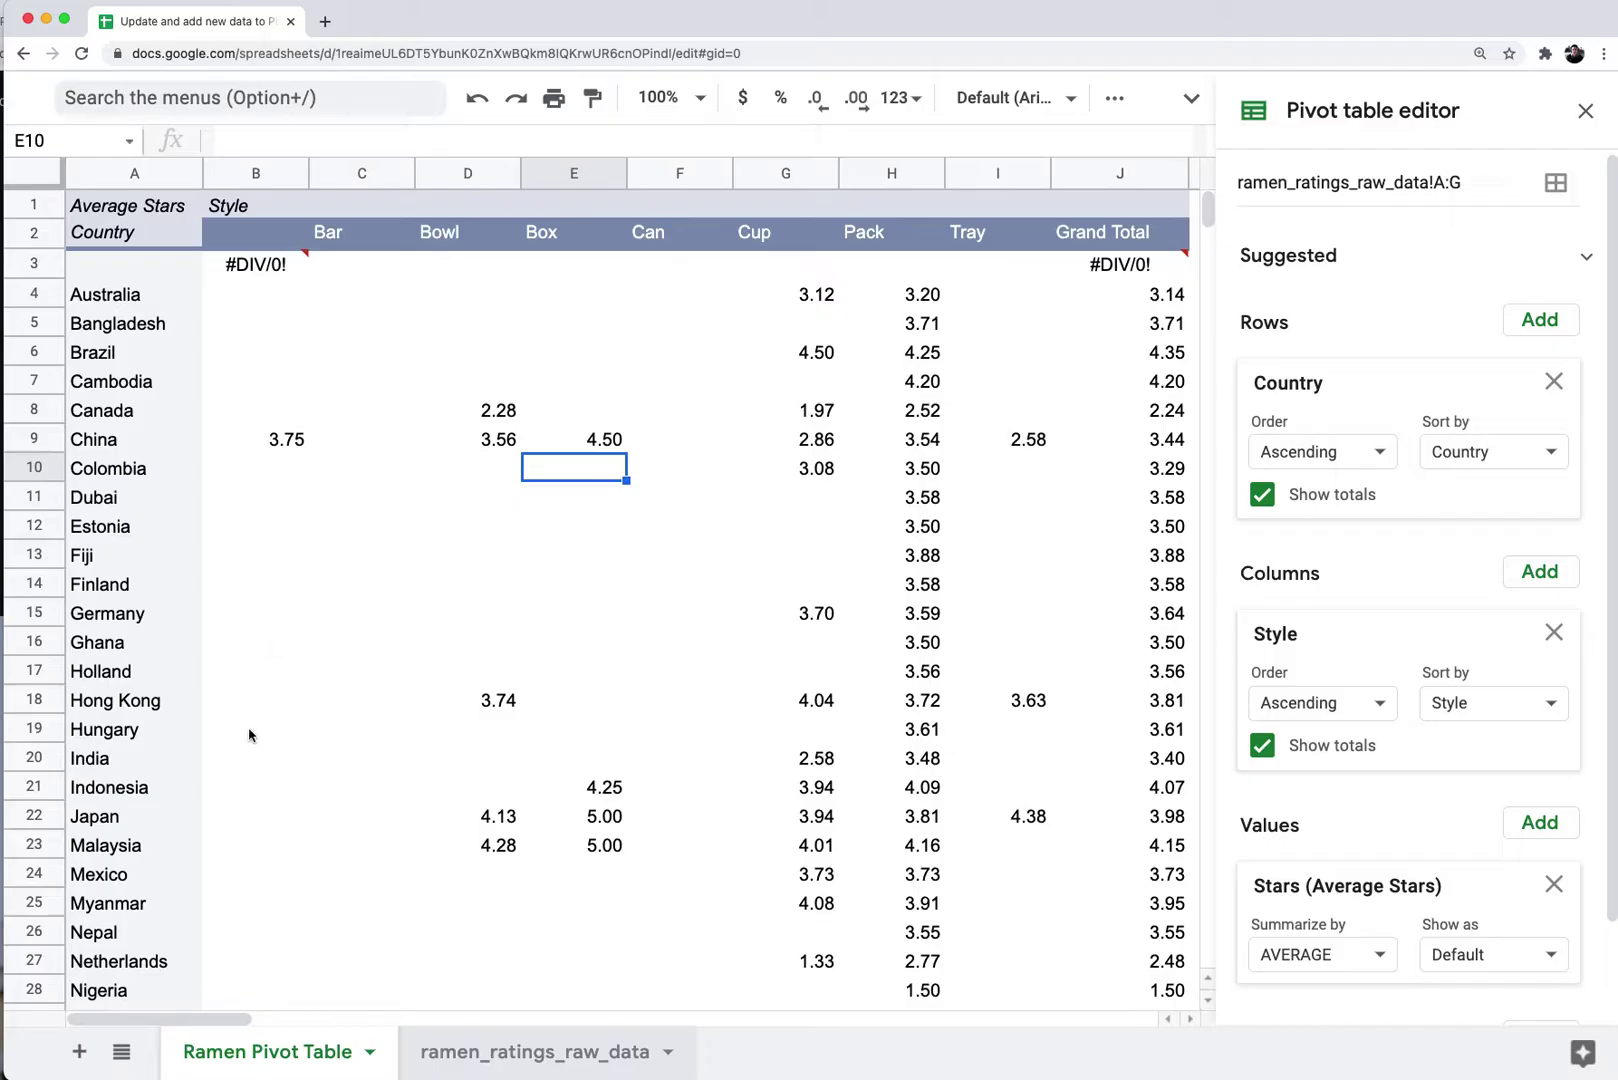
click(303, 1051)
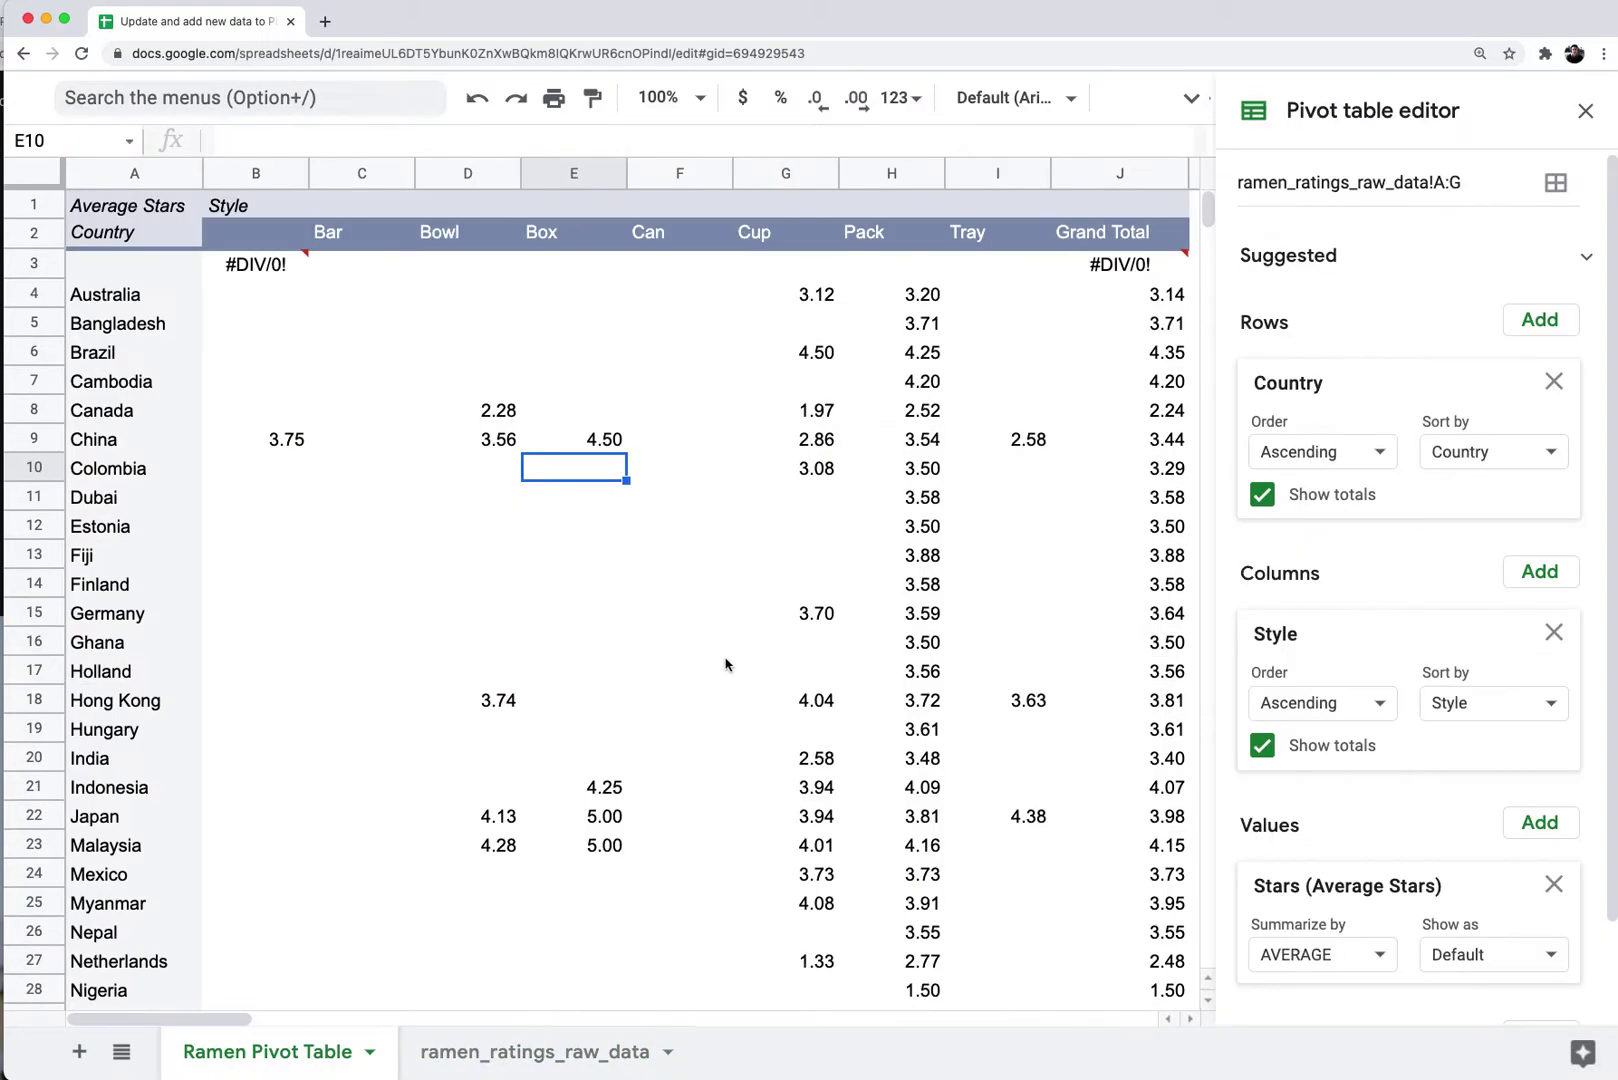
click(675, 658)
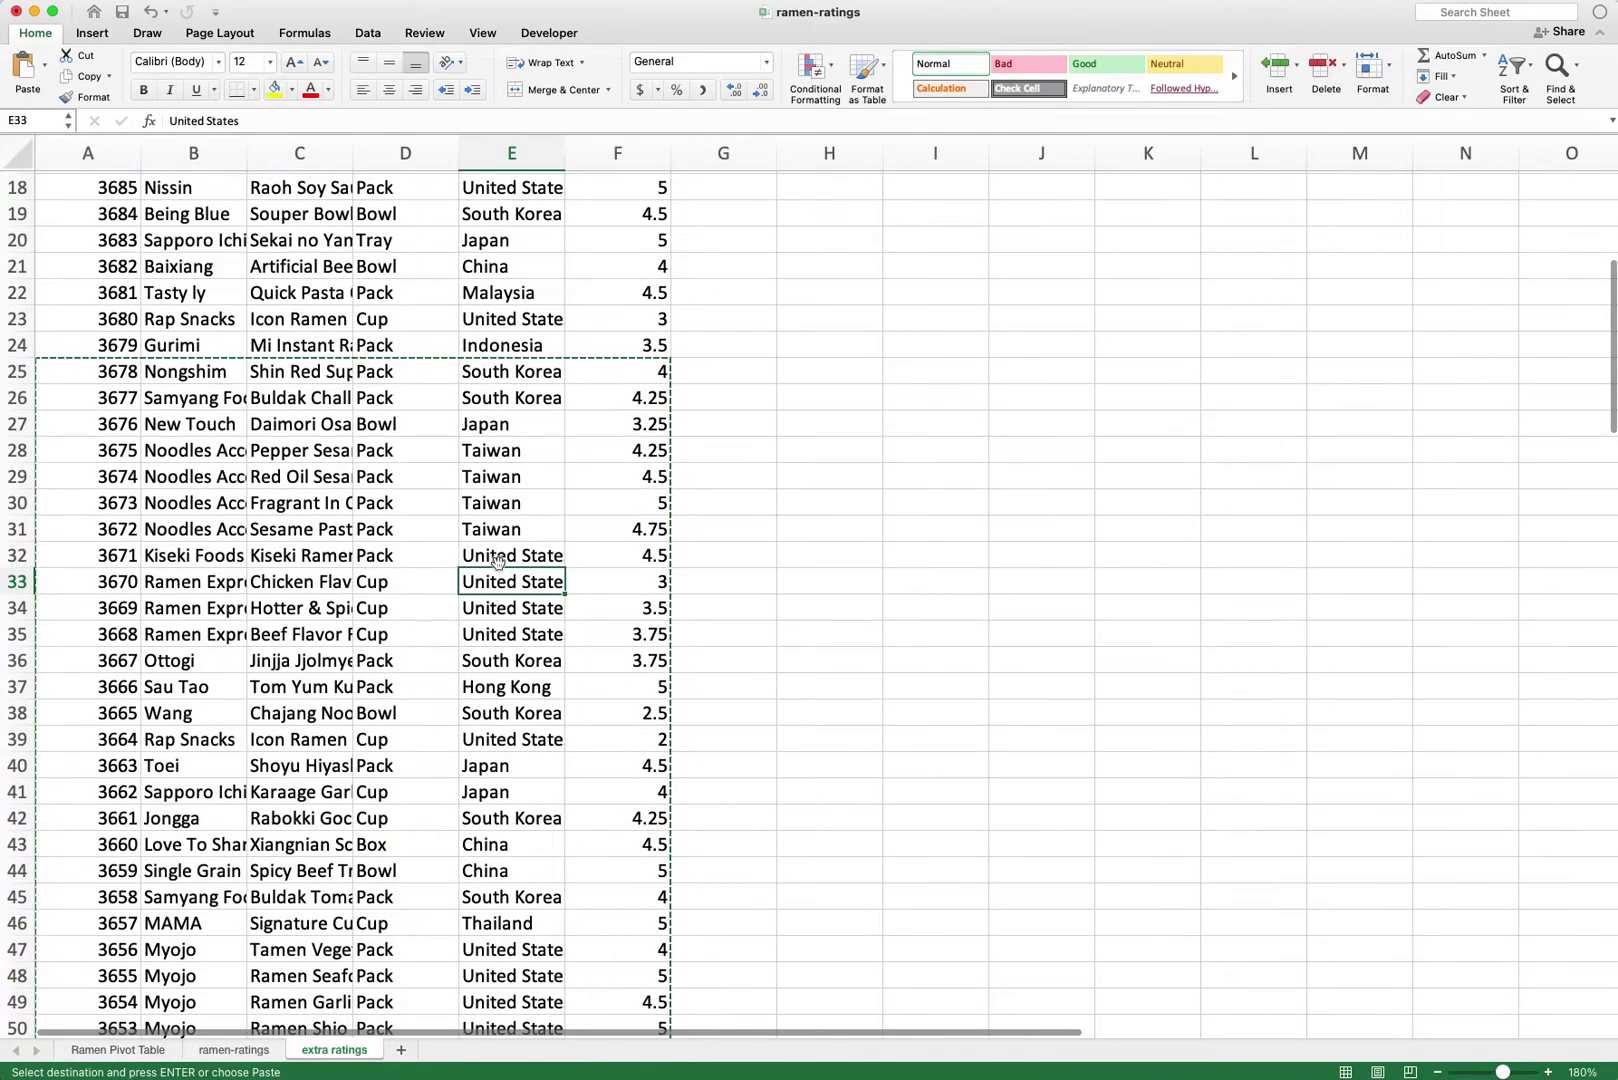
Step: Switch to the Excel workbook and review the data options of the Ramen Pivot Table without changing them
click(363, 250)
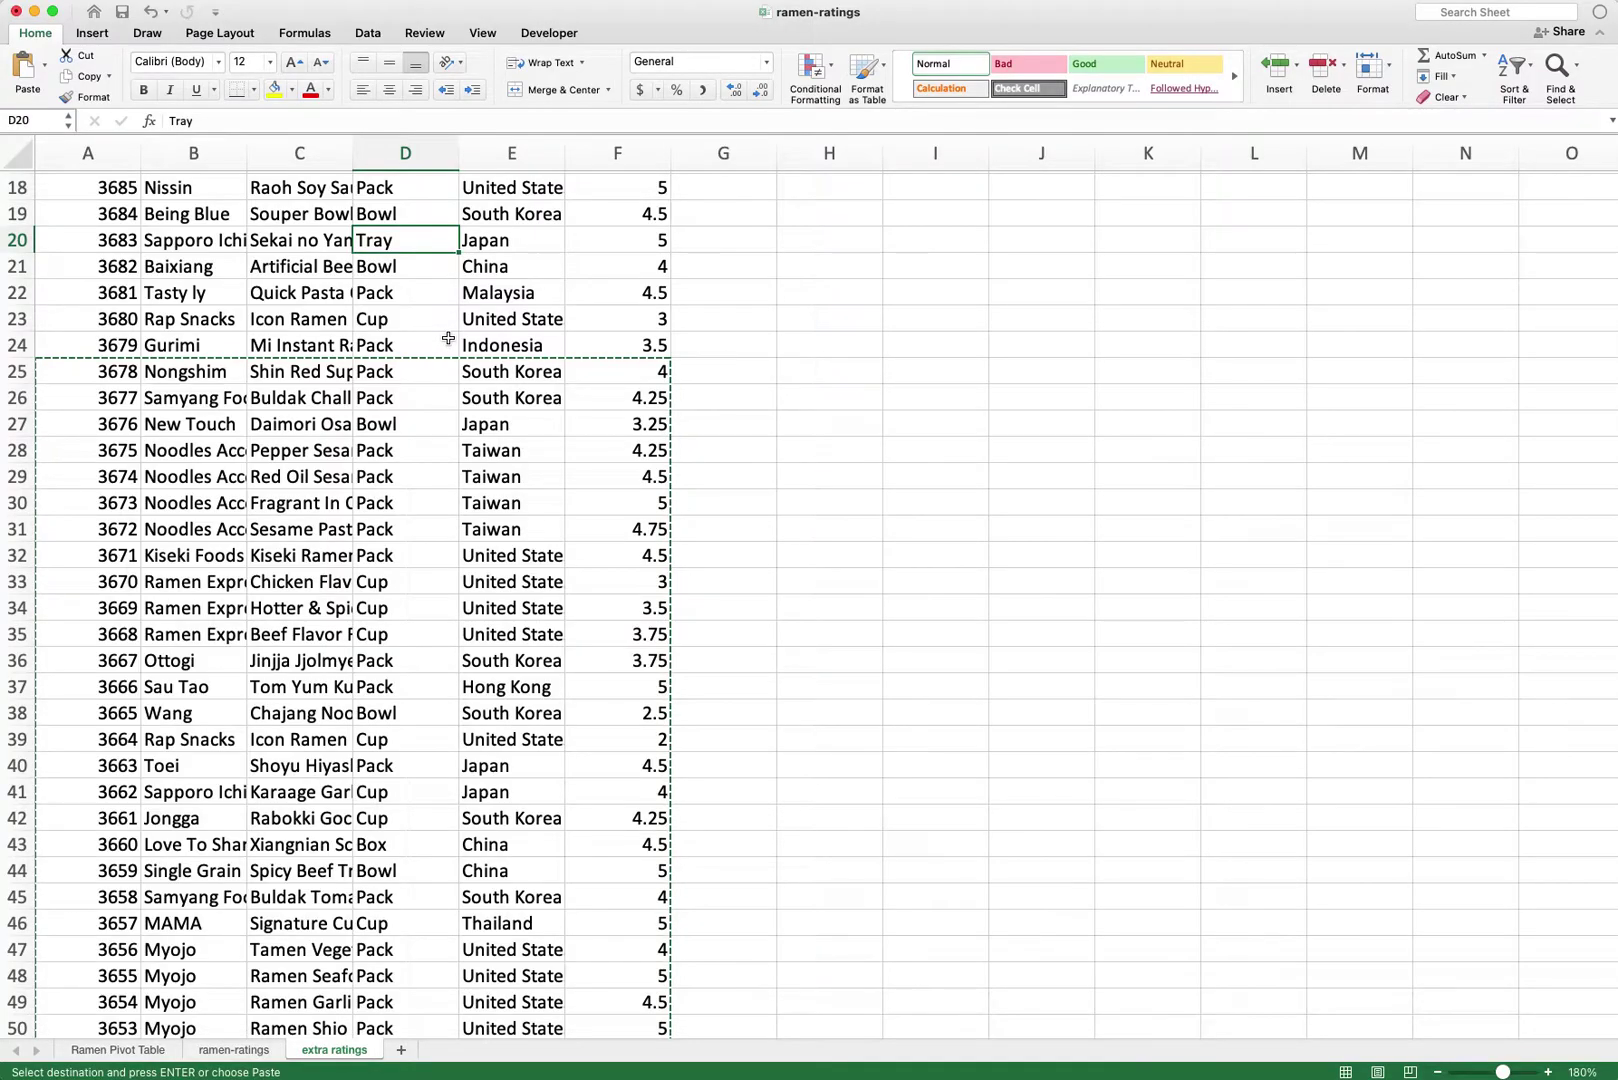
key(ctrl+Page_Up)
key(ctrl+Page_Up)
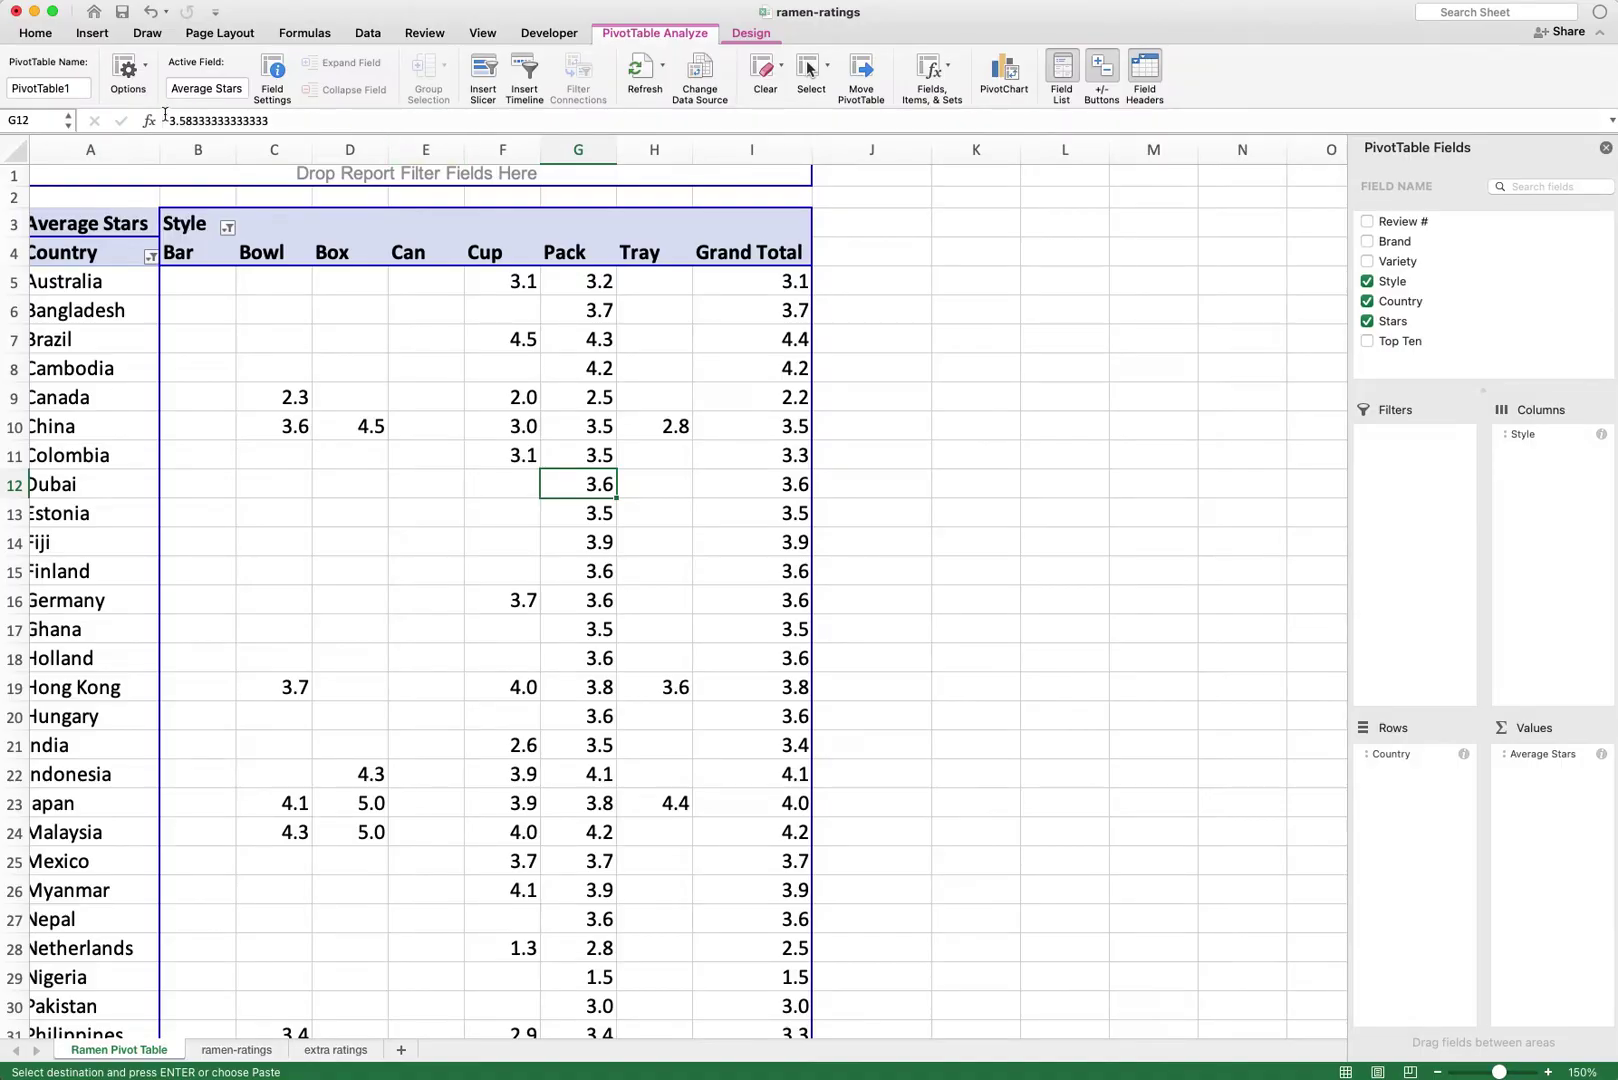
click(128, 72)
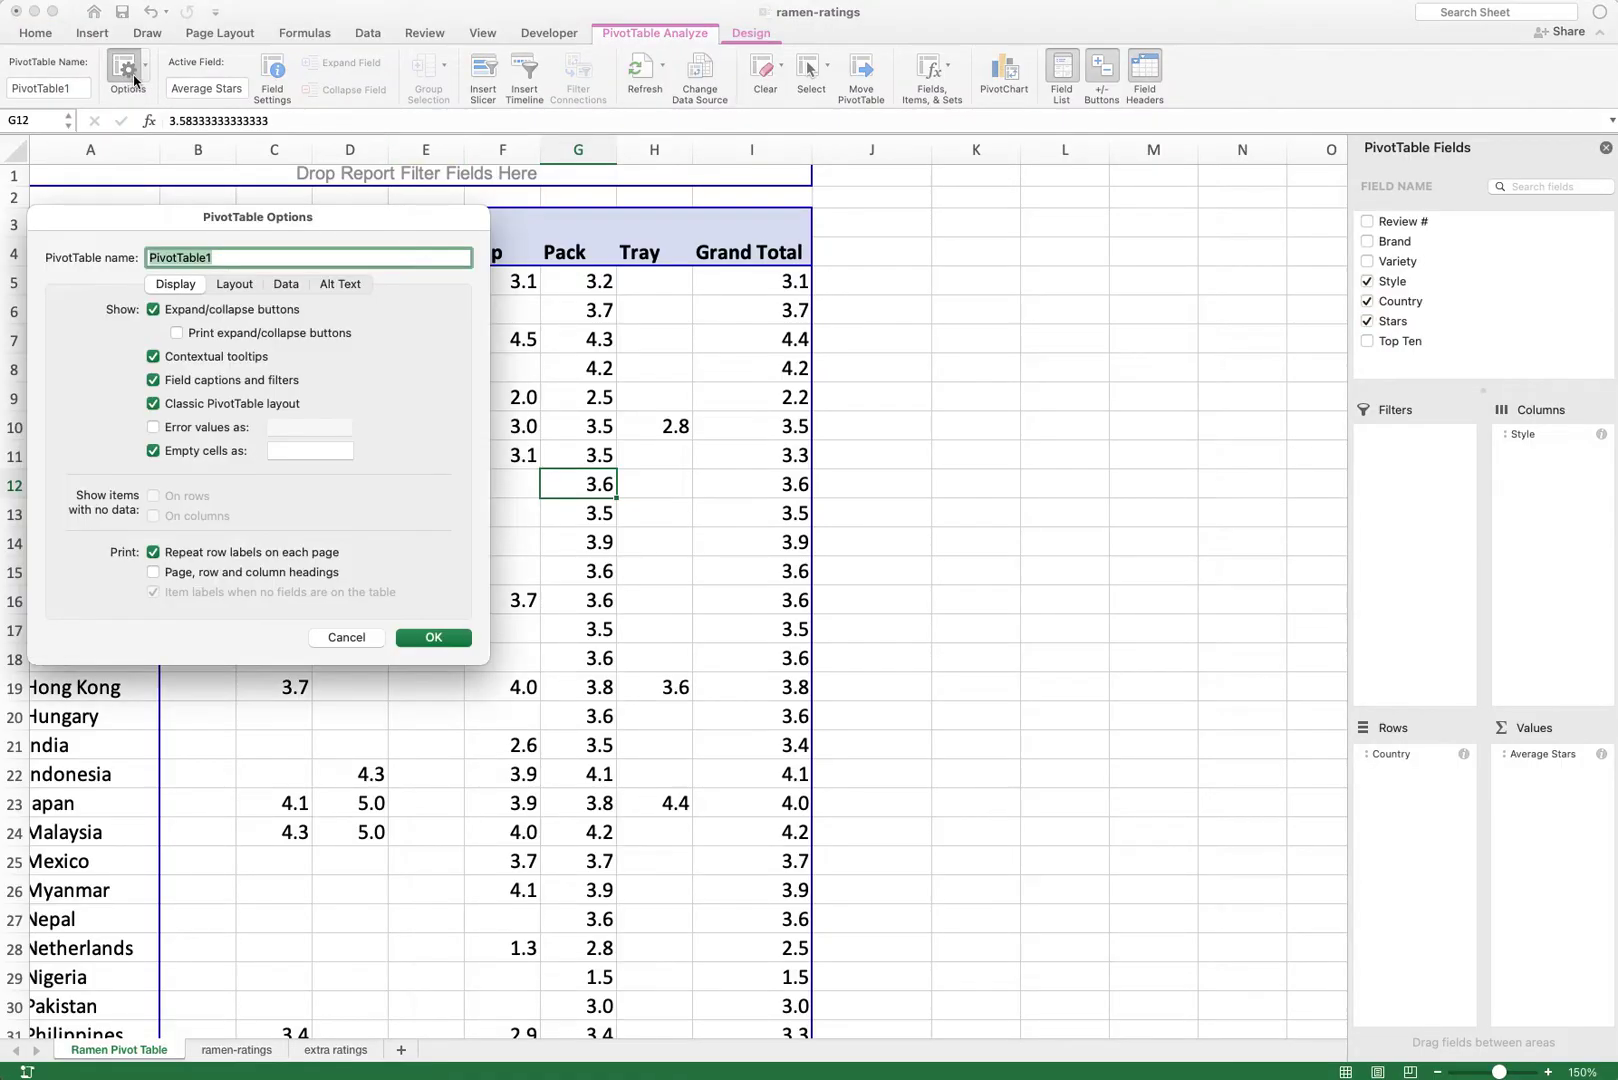
click(294, 289)
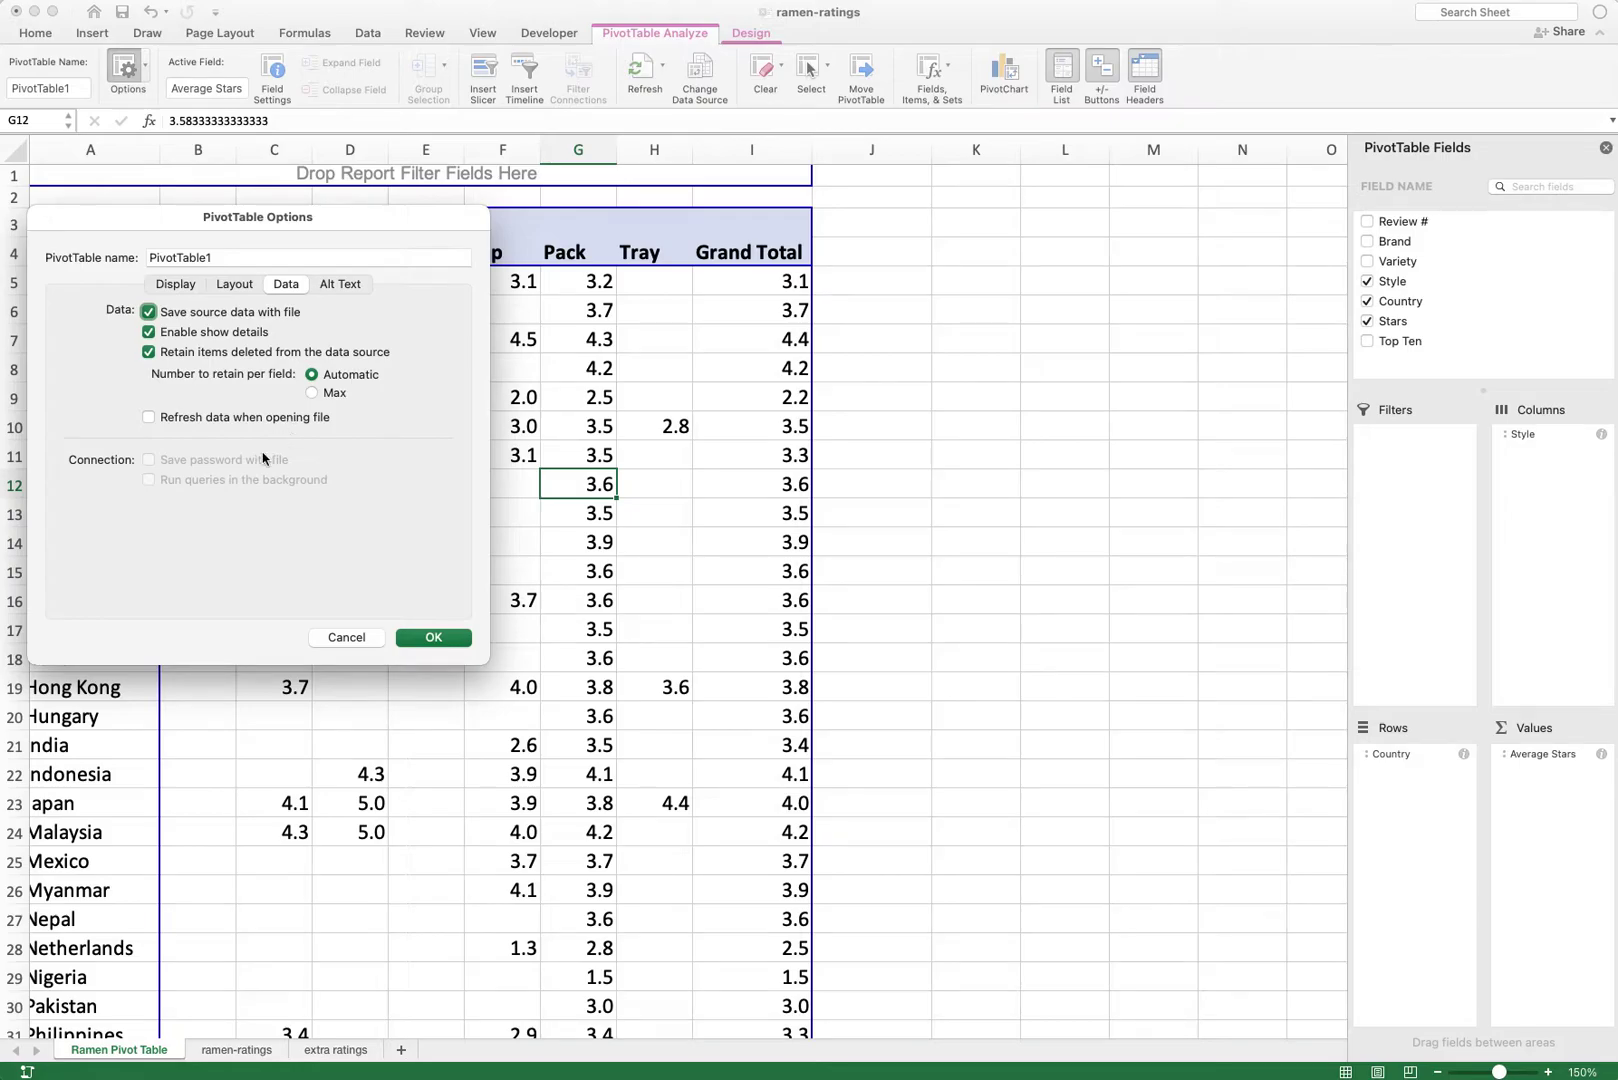
click(378, 641)
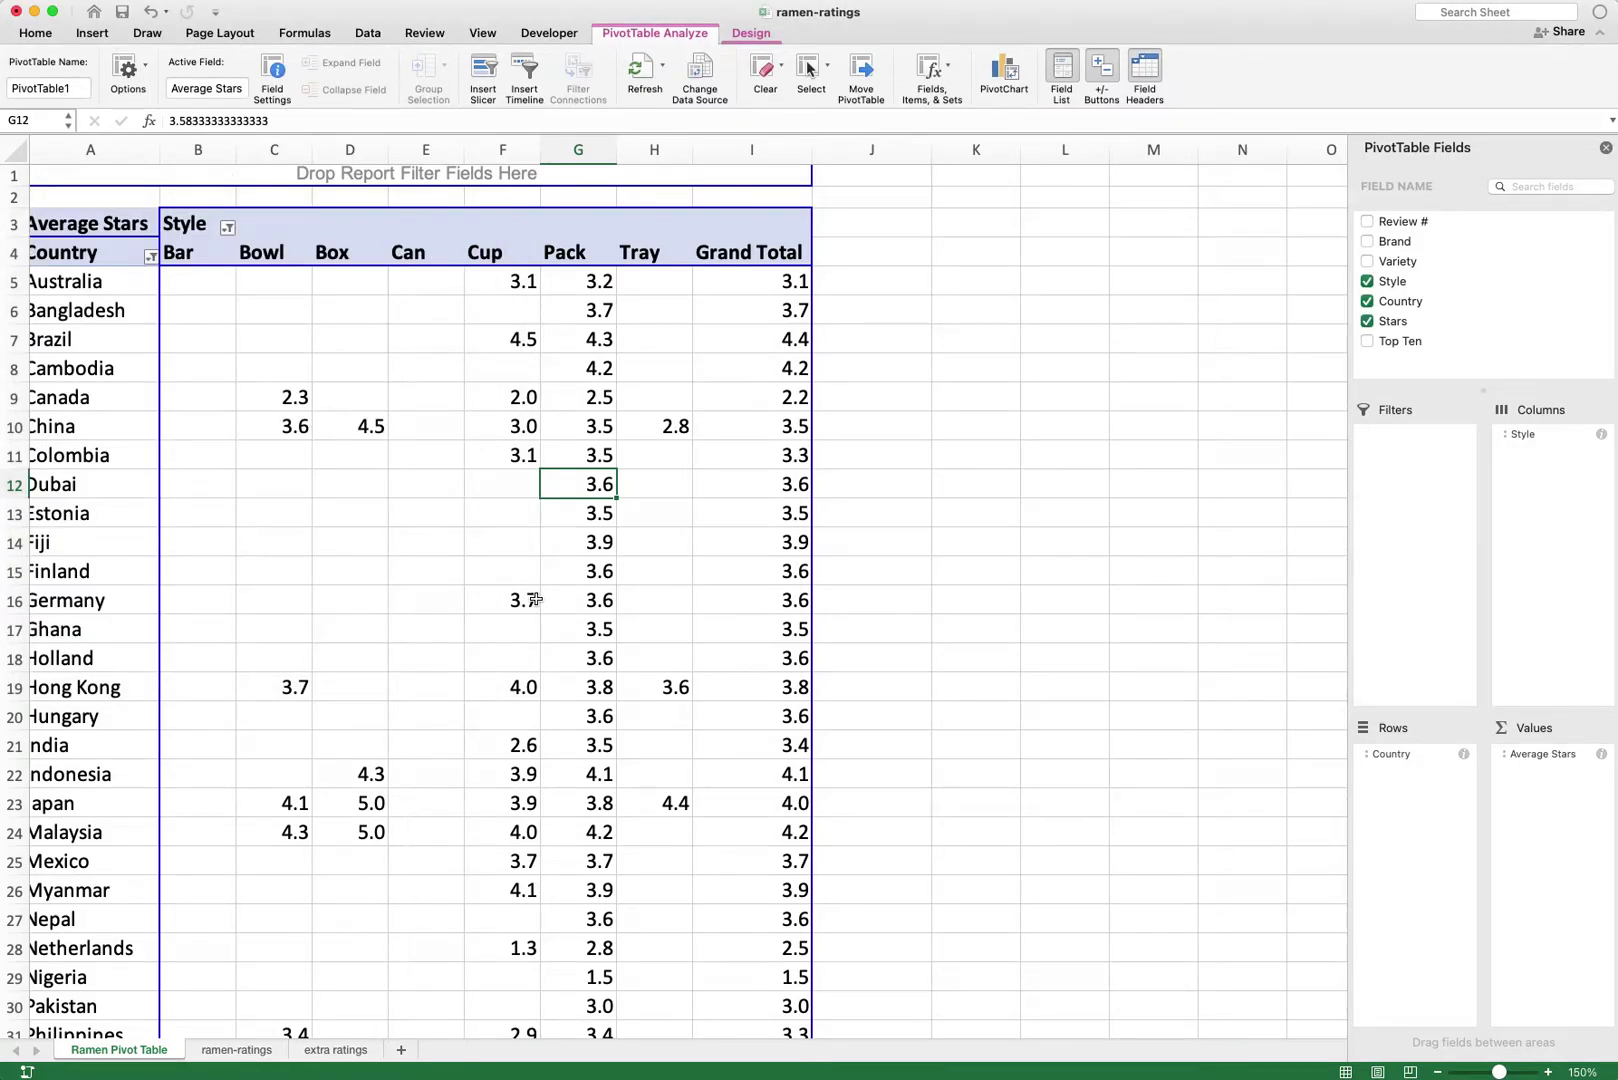
click(524, 517)
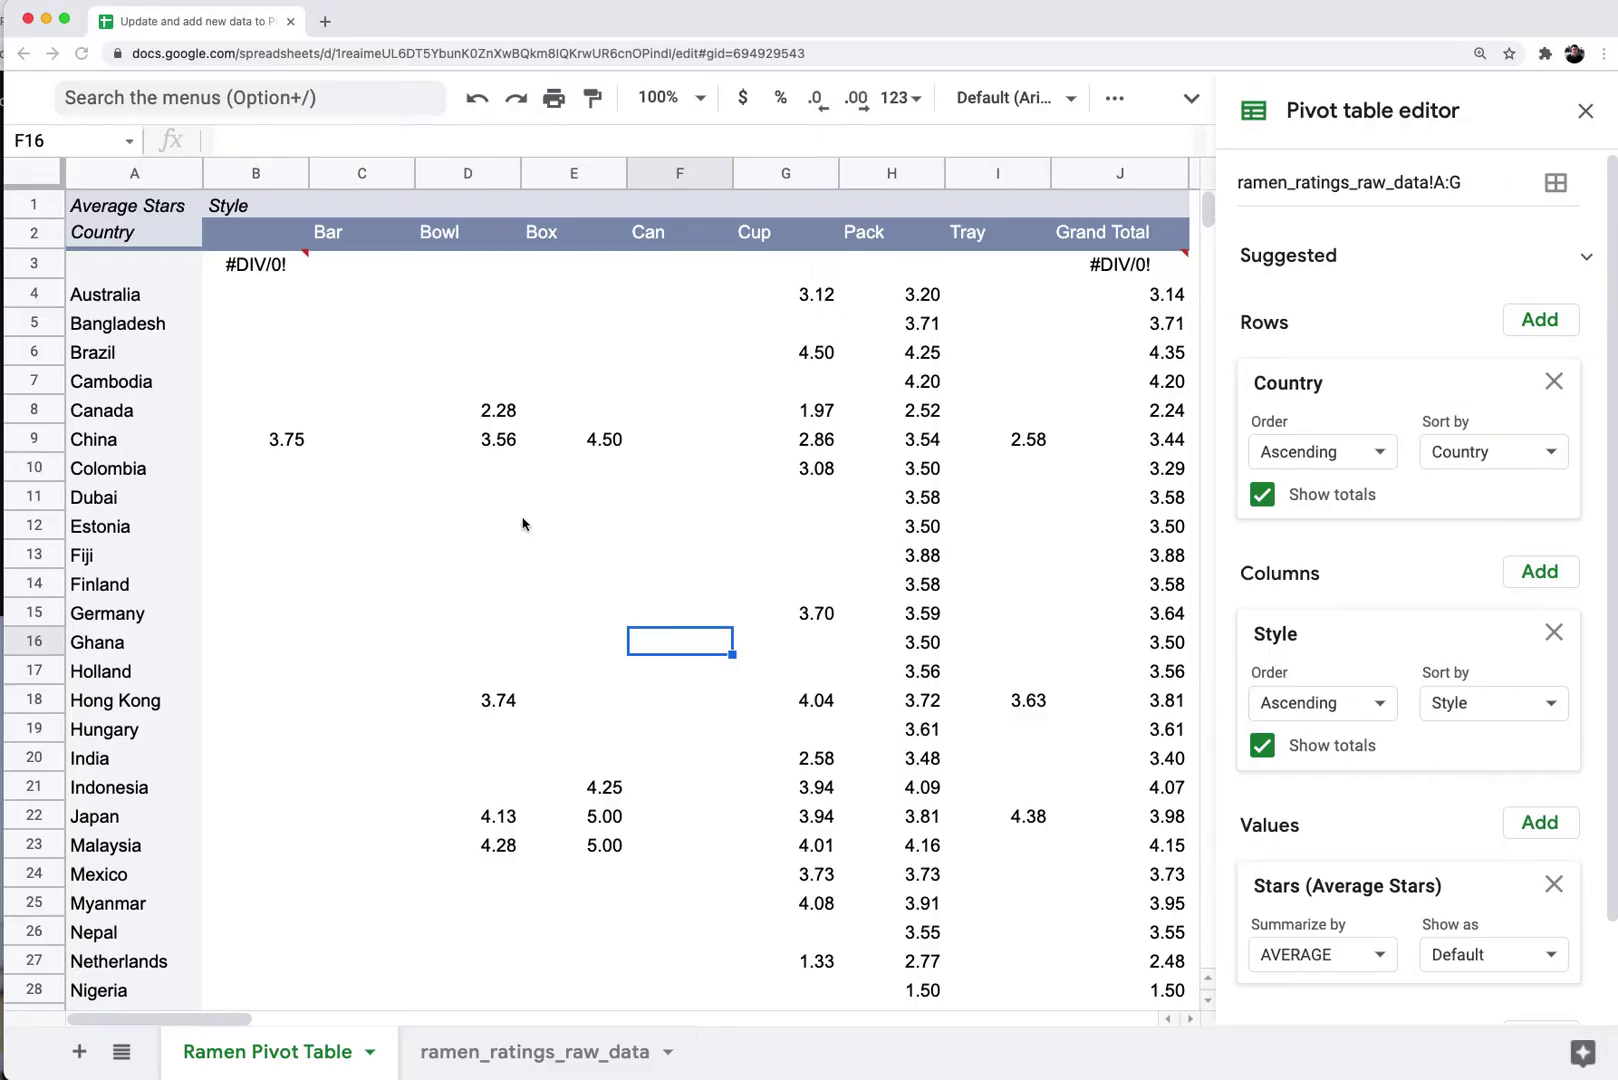
Step: Switch to Google Sheets and compare the pivot table with the records on the ramen_ratings_raw_data sheet
click(717, 505)
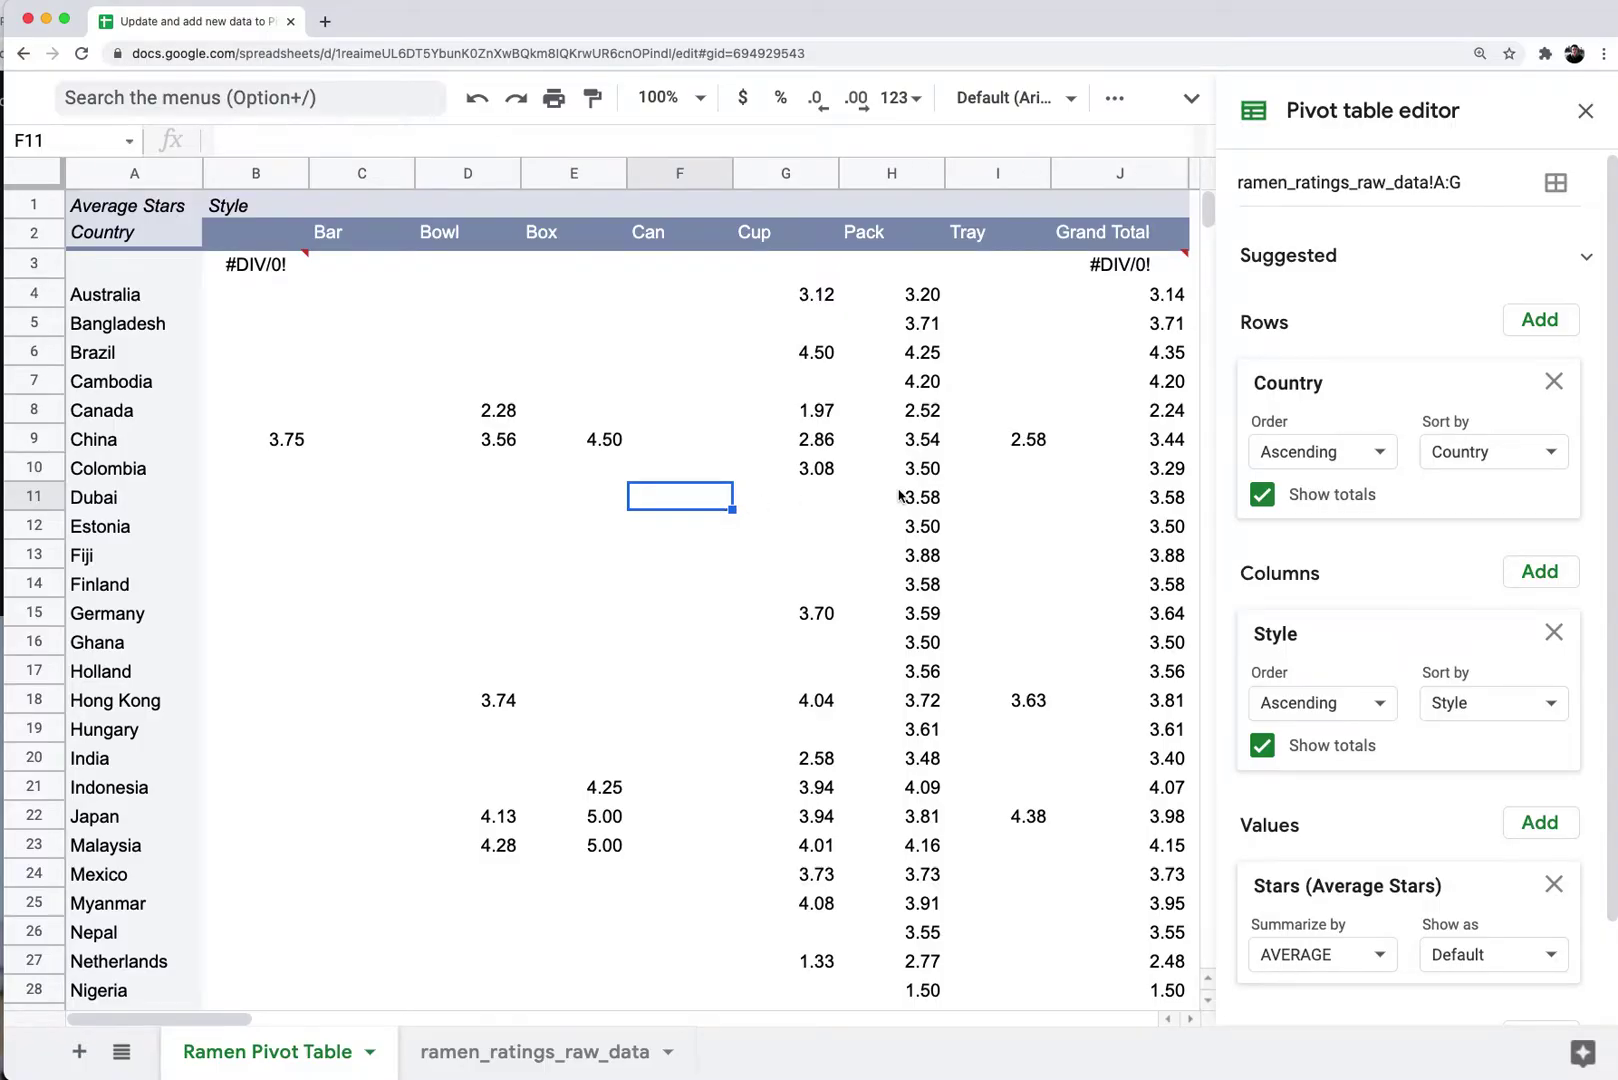
scroll(900, 496, down, 3)
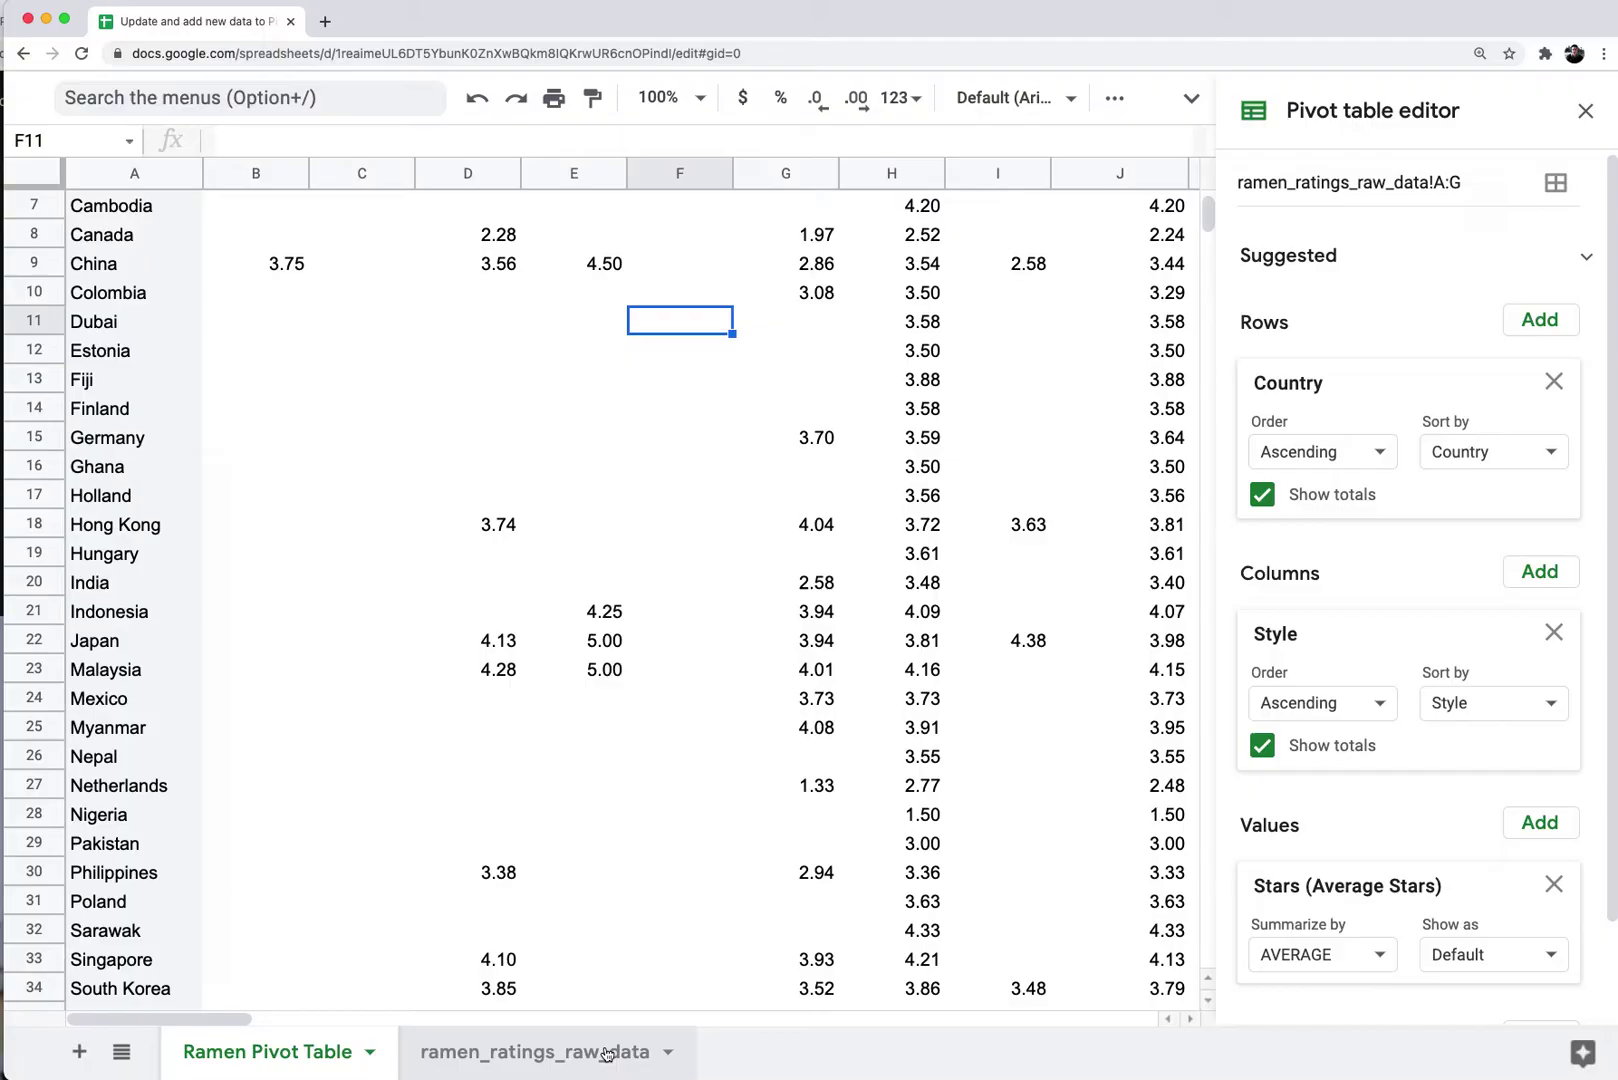
click(610, 1052)
click(700, 820)
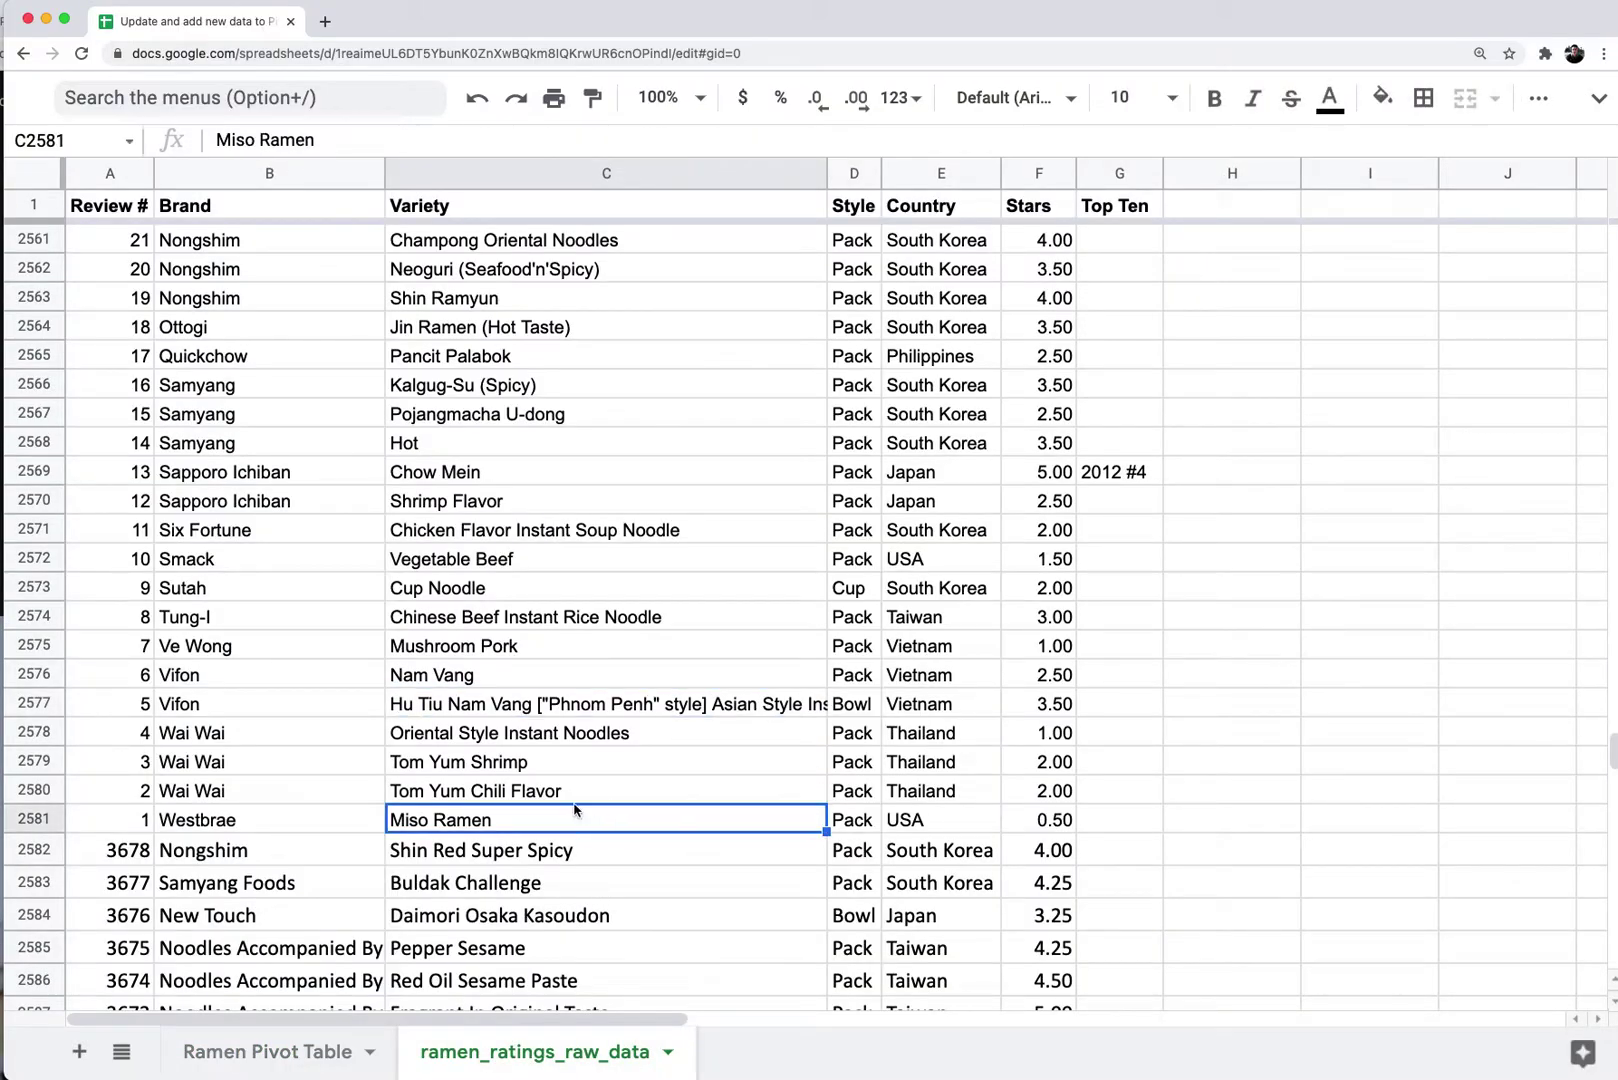
click(300, 1062)
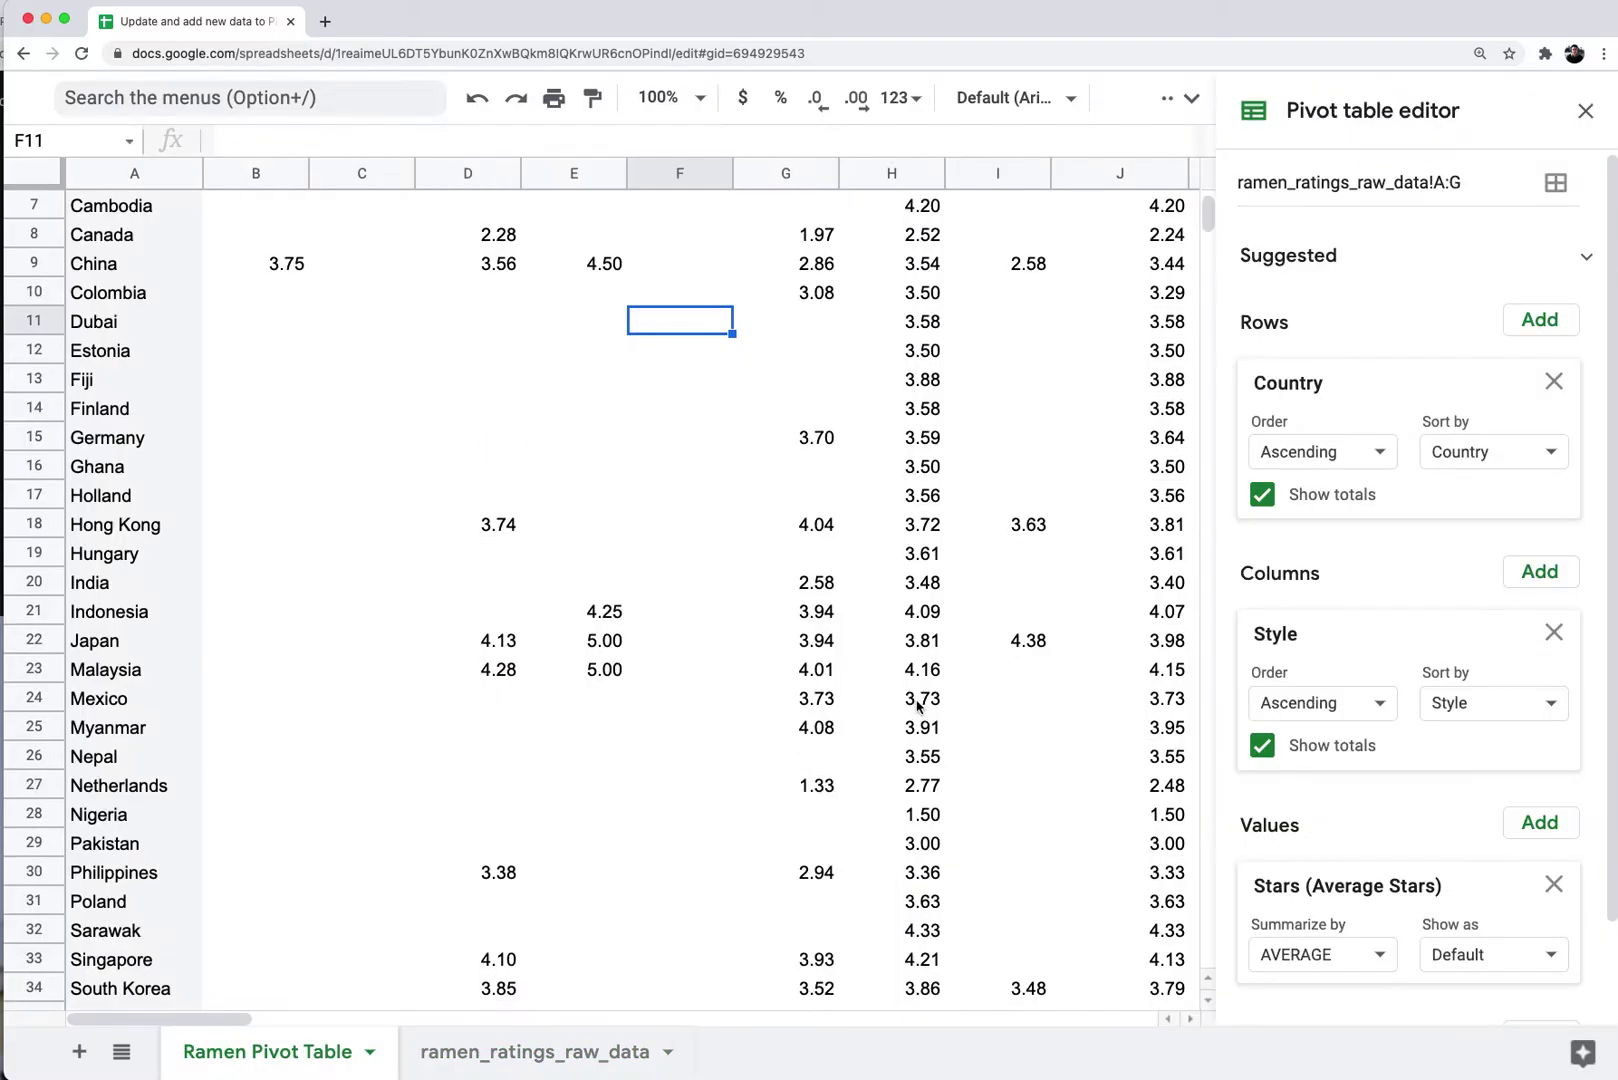
click(917, 700)
scroll(918, 706, up, 3)
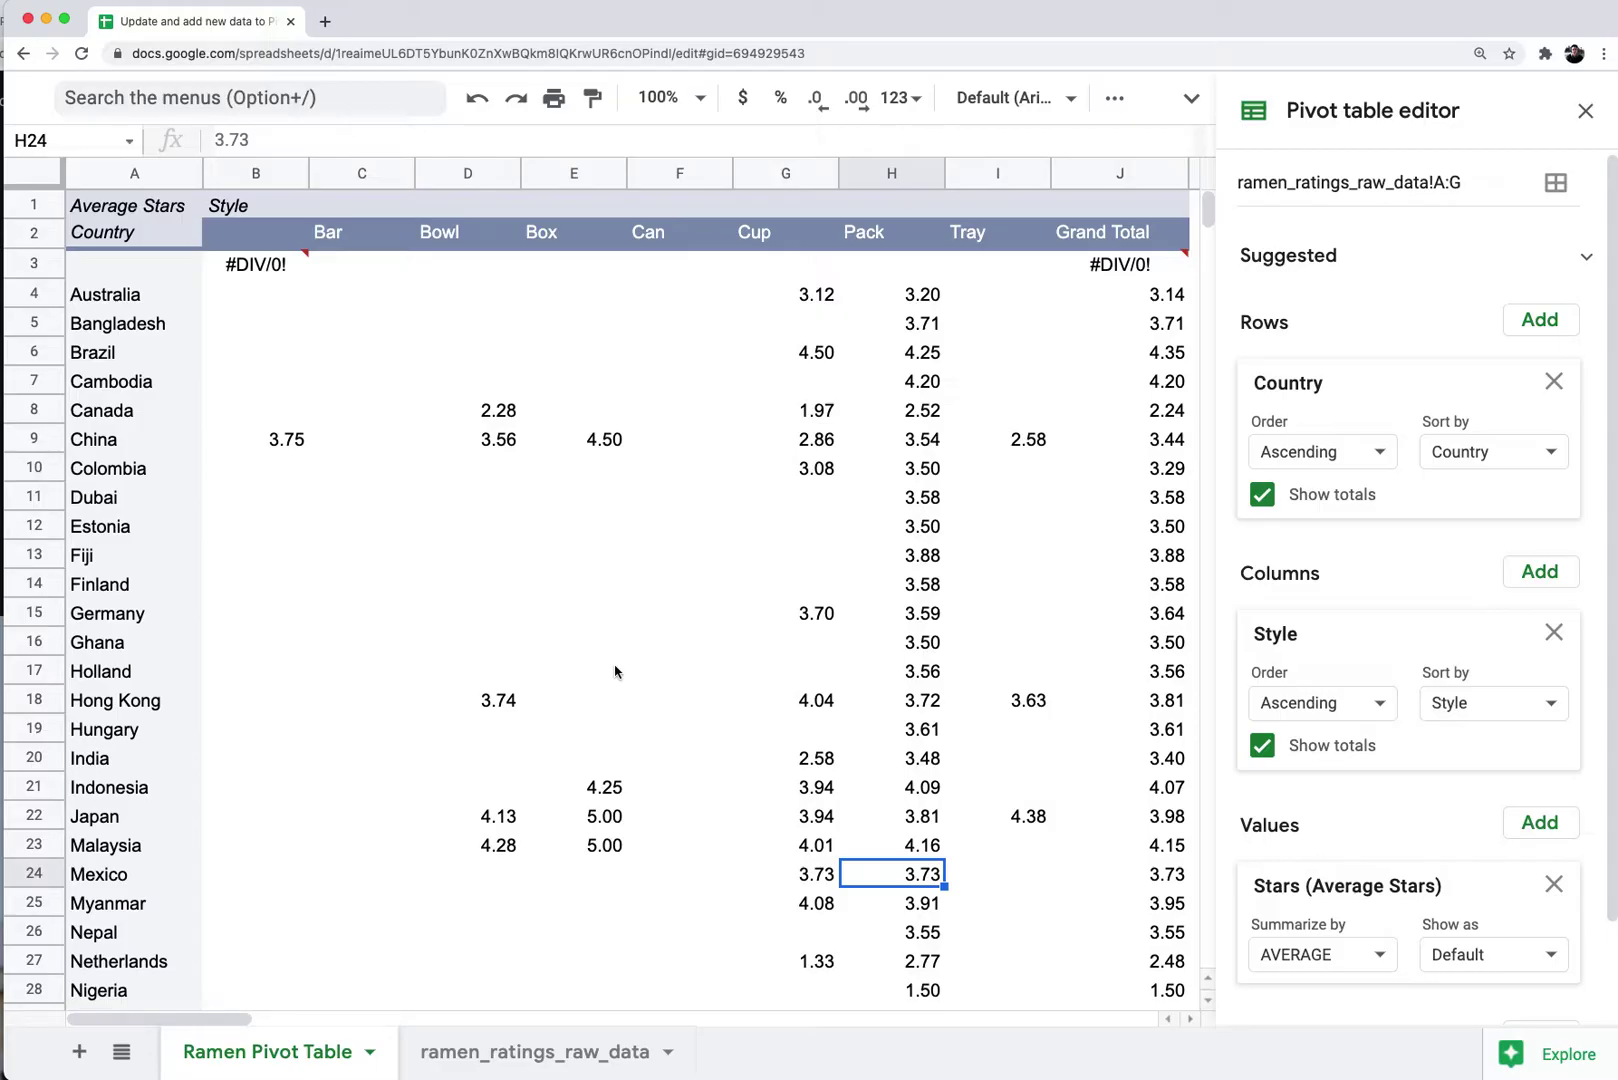
Step: Check the blank country row in the pivot table and add a filter on the Country field
click(549, 536)
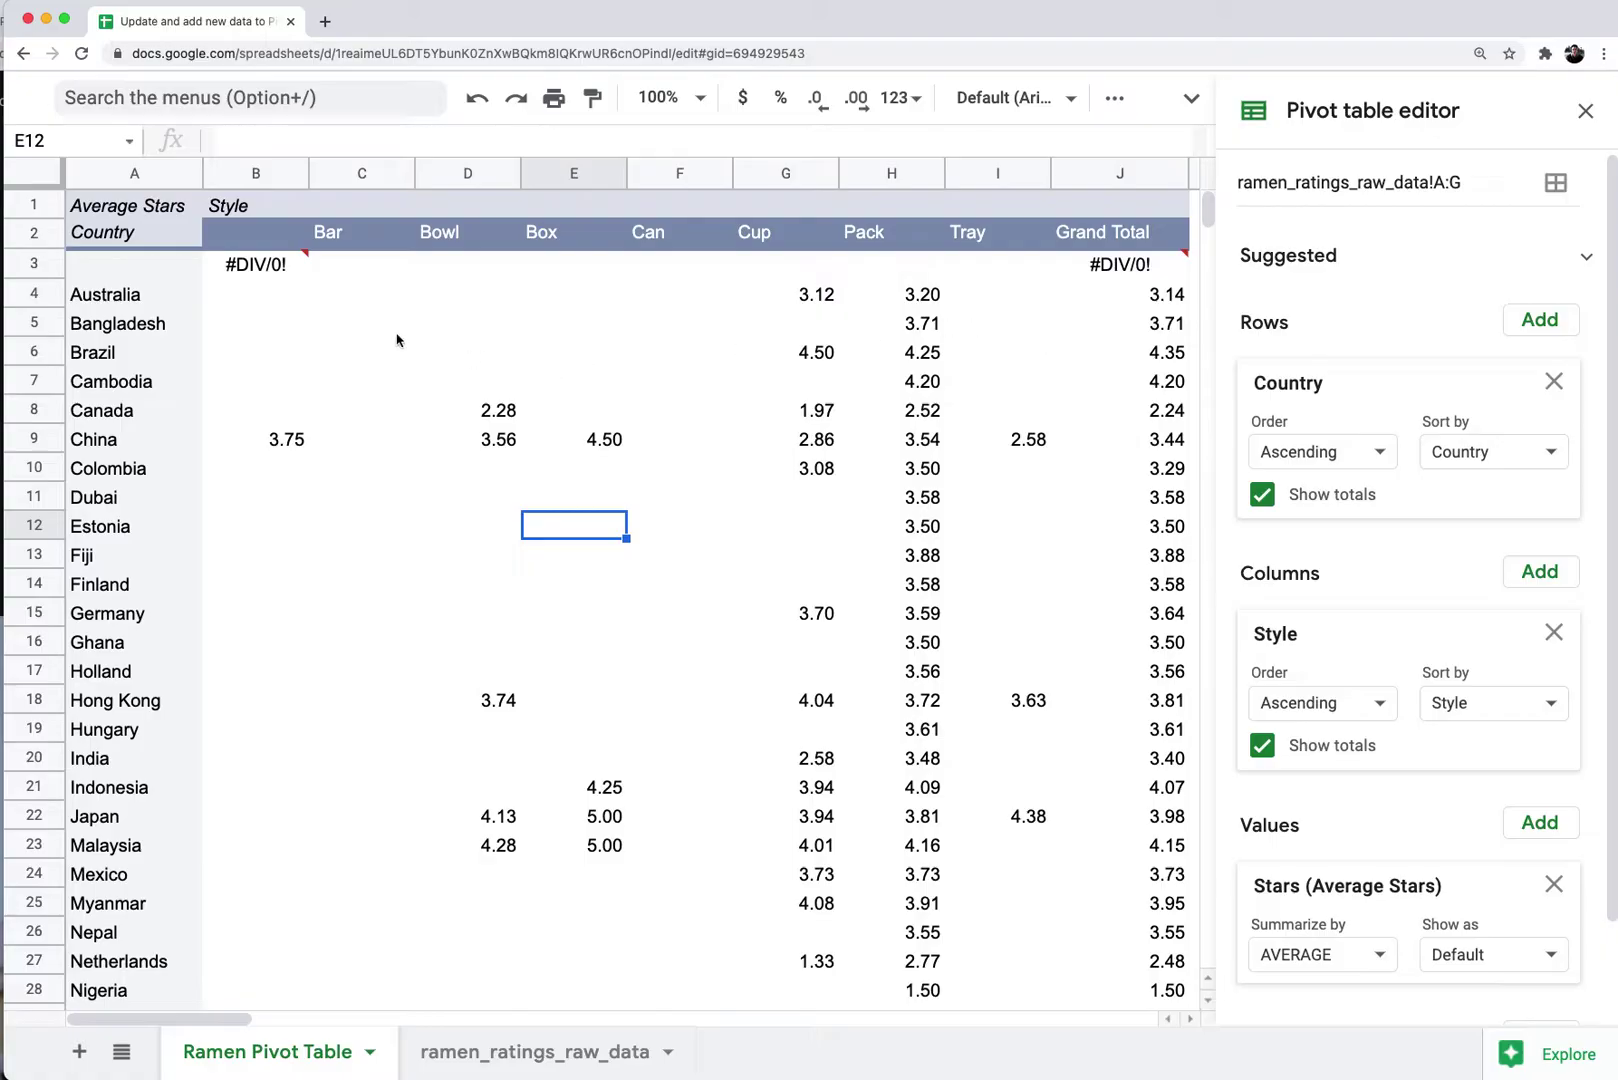
click(297, 300)
click(169, 275)
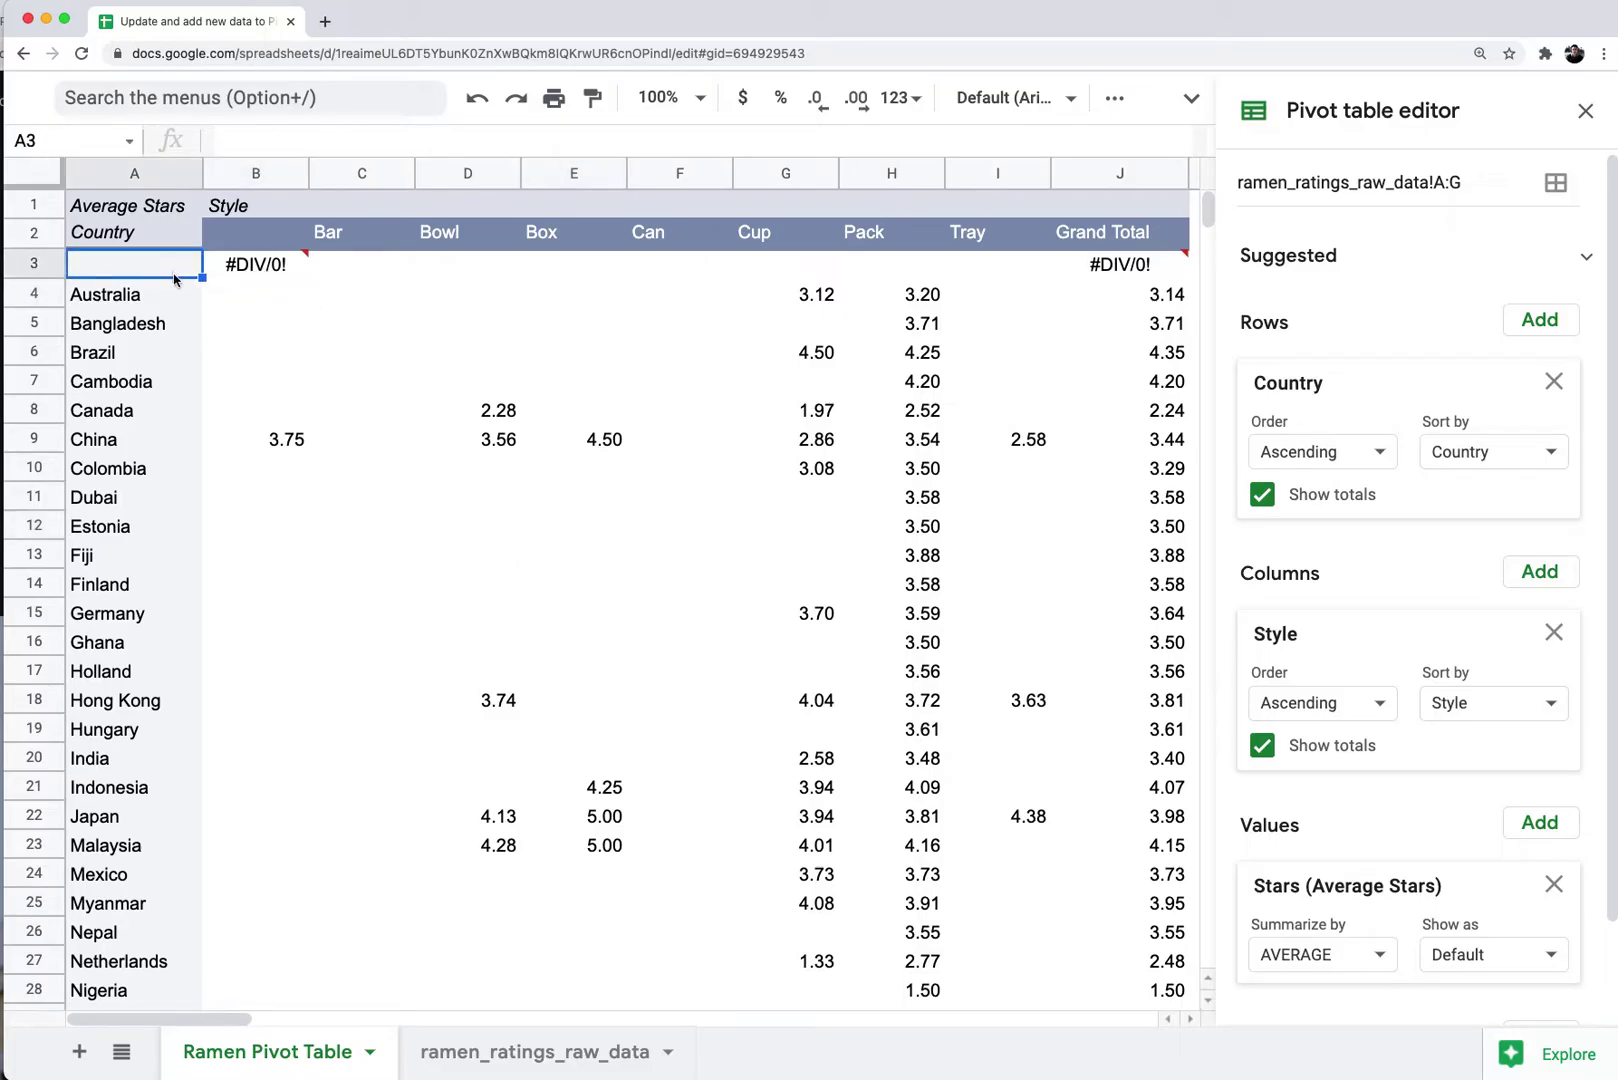
scroll(1493, 632, down, 1)
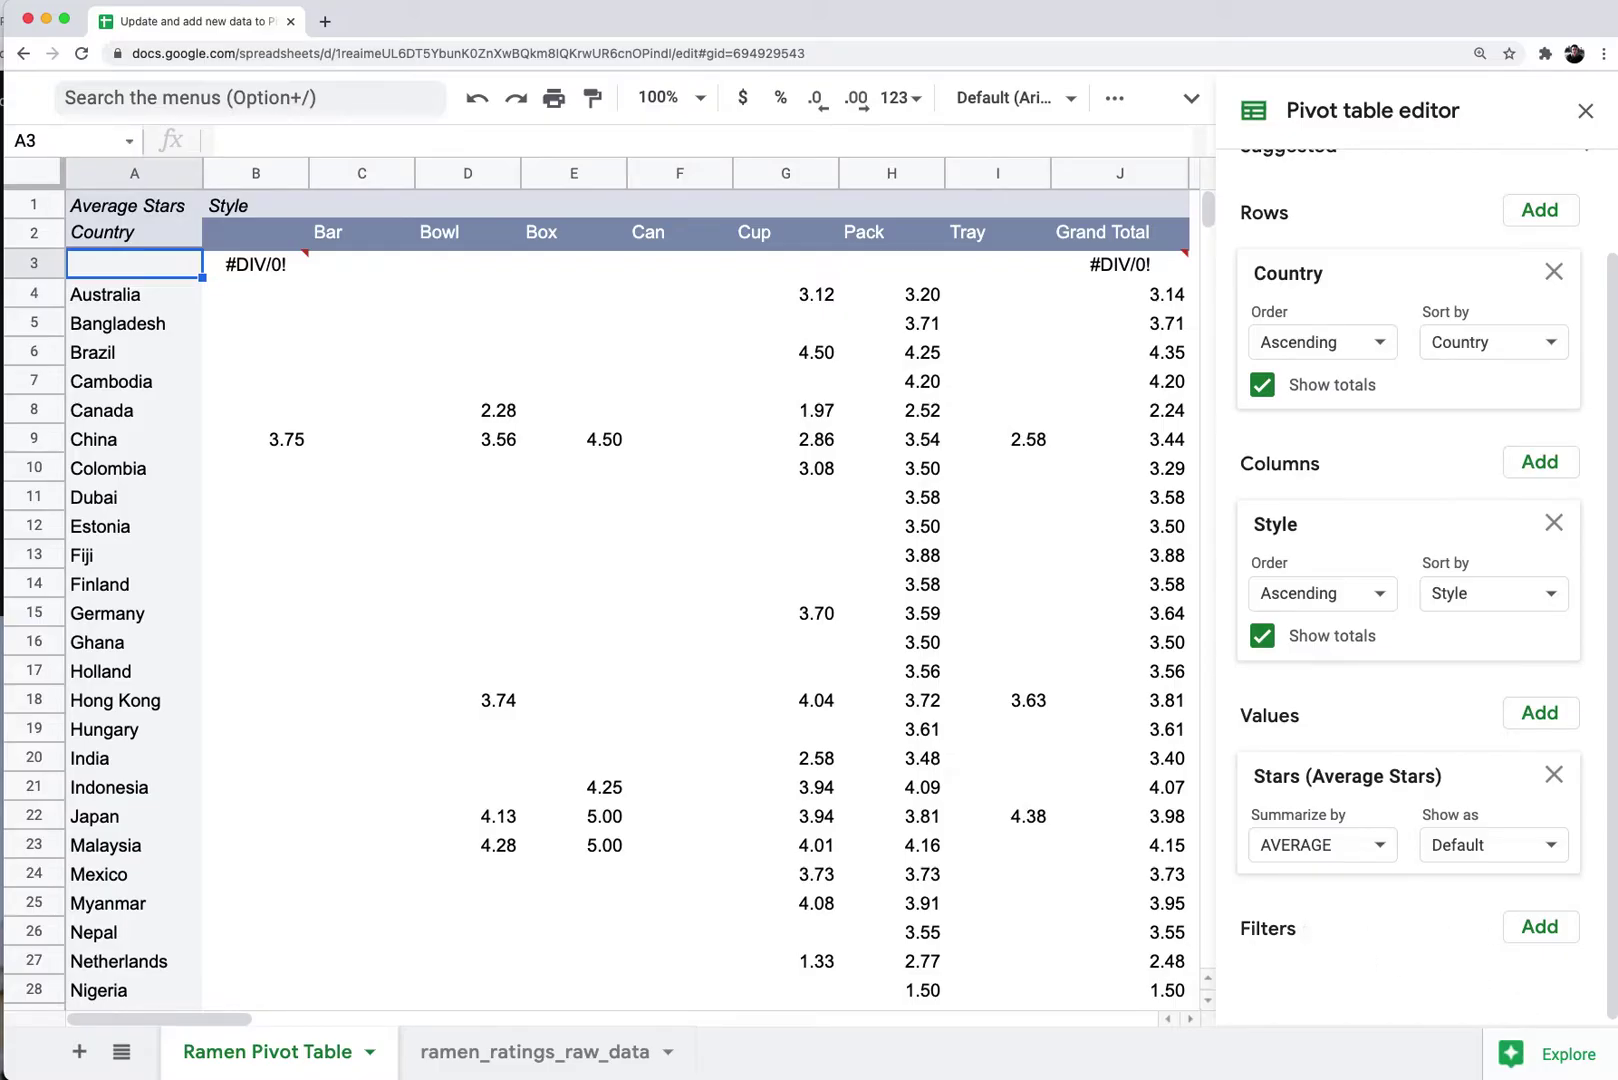
click(1558, 935)
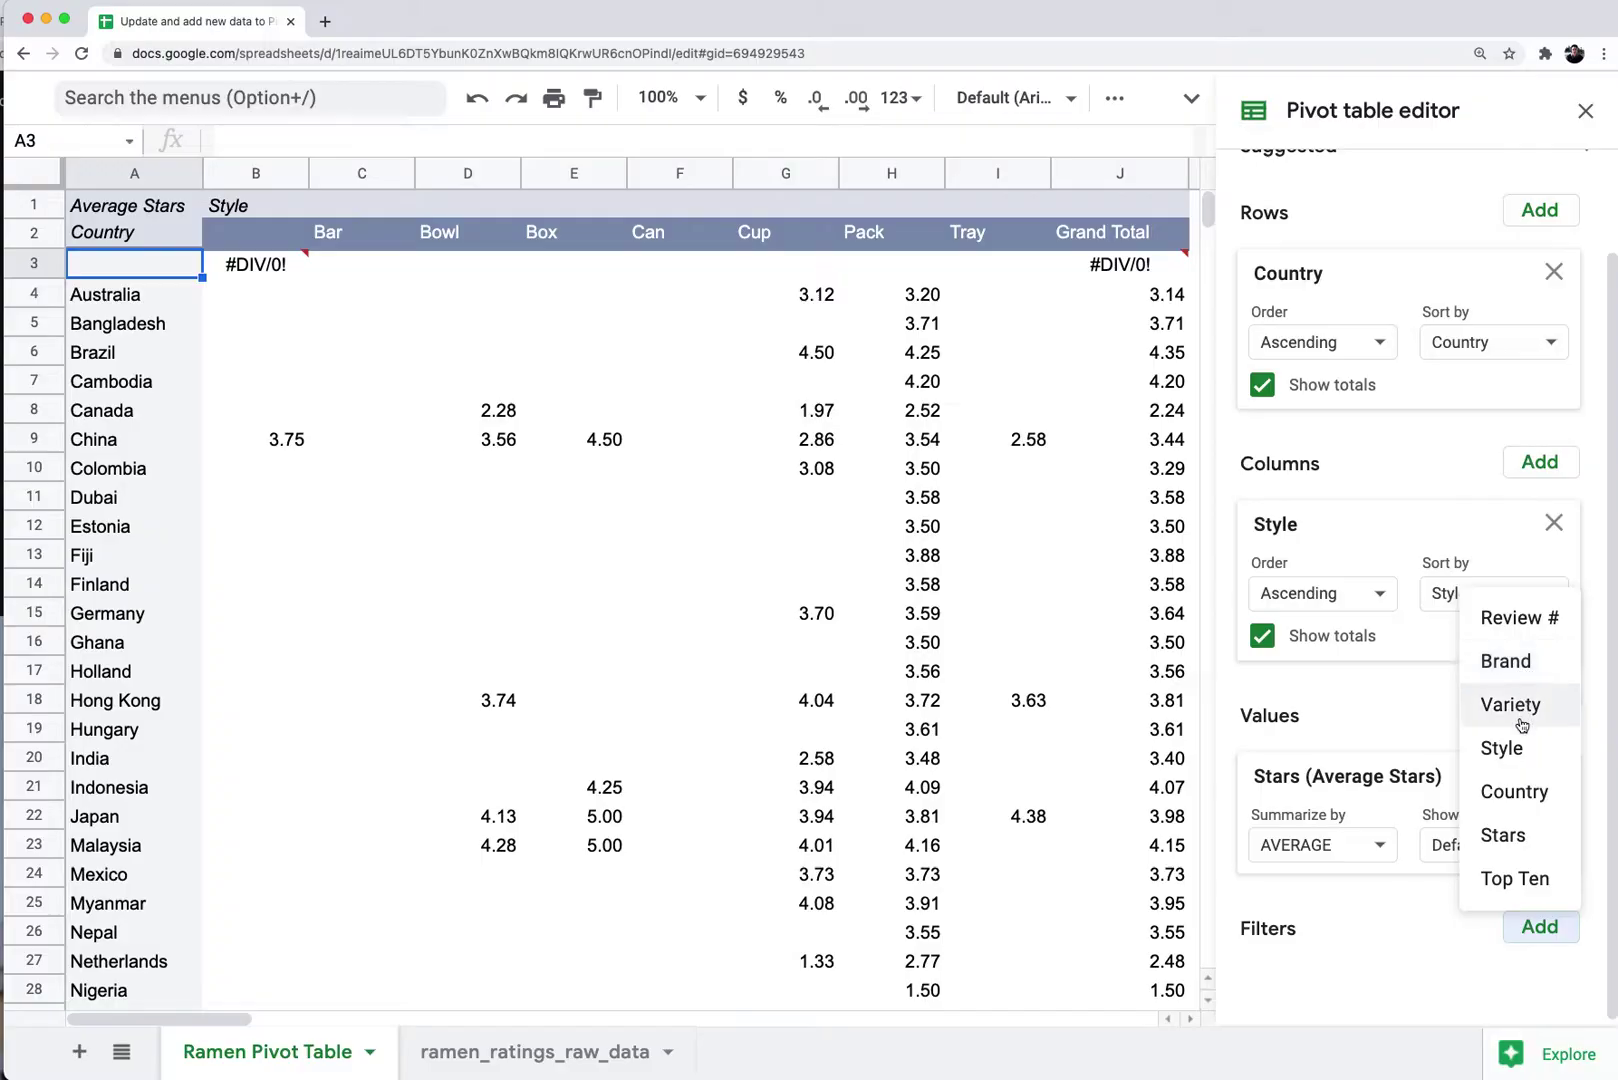
click(1512, 791)
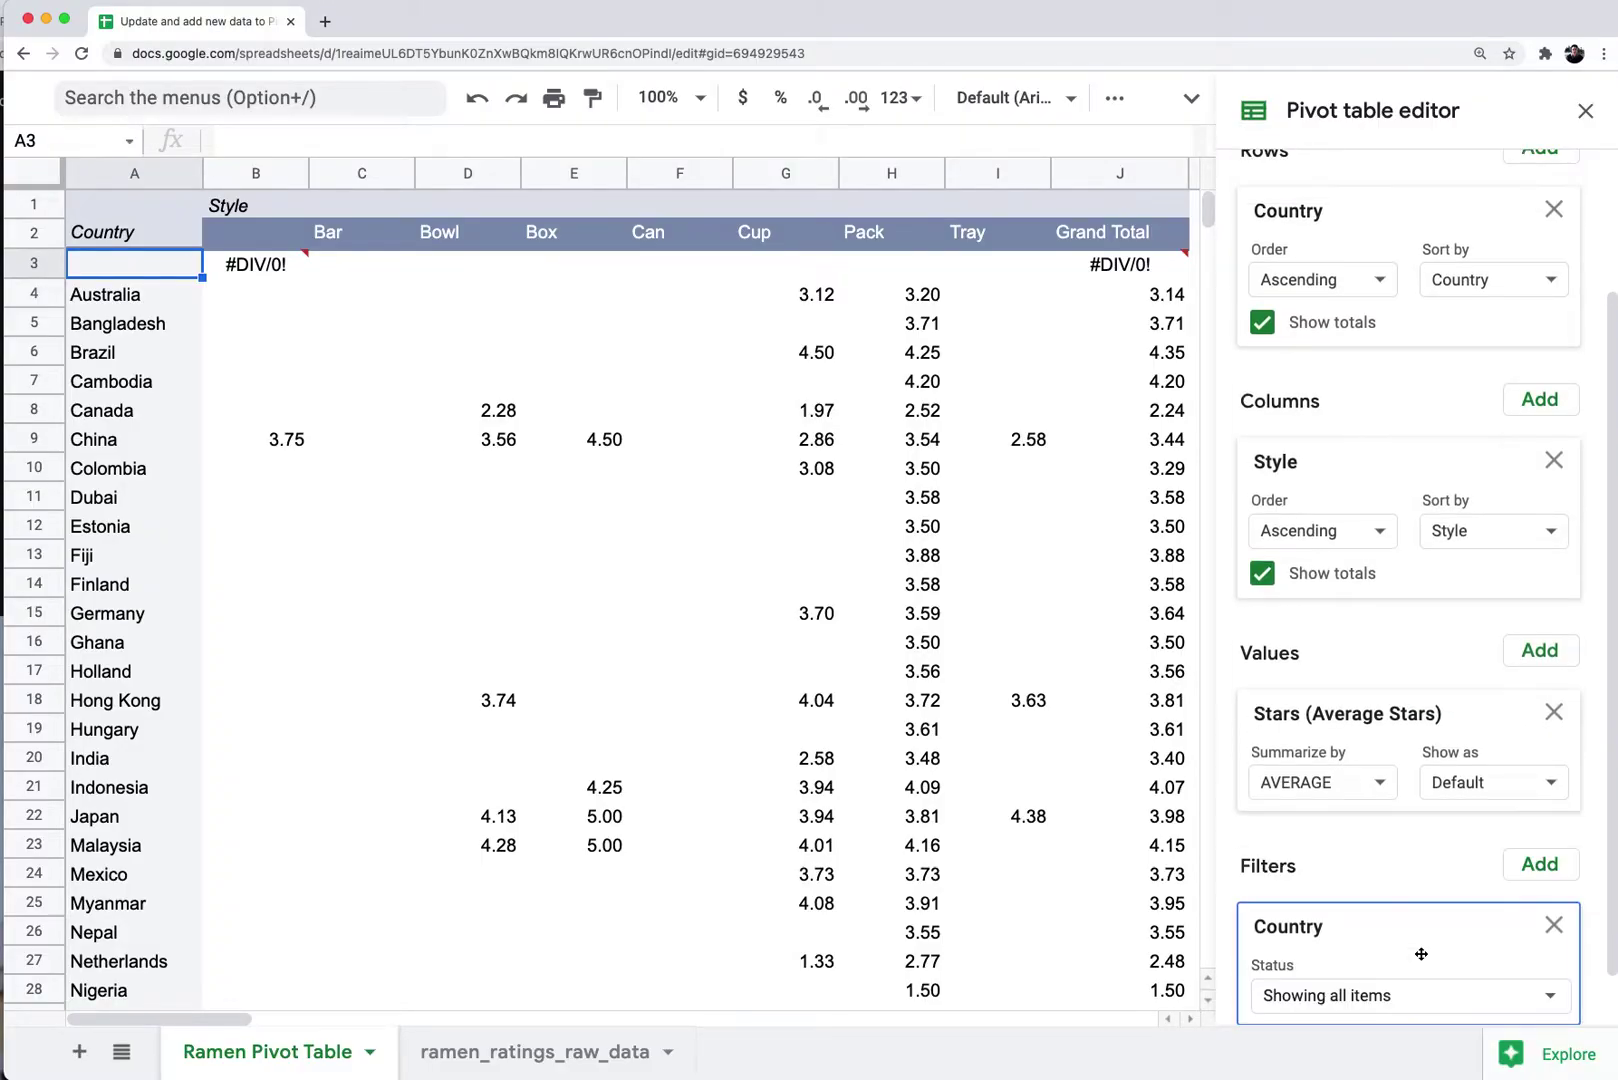
Step: Exclude (Blanks) from the values of the pivot table's Country filter and check the filtered table
click(1418, 943)
scroll(1365, 915, down, 10)
scroll(1375, 925, up, 10)
click(1300, 812)
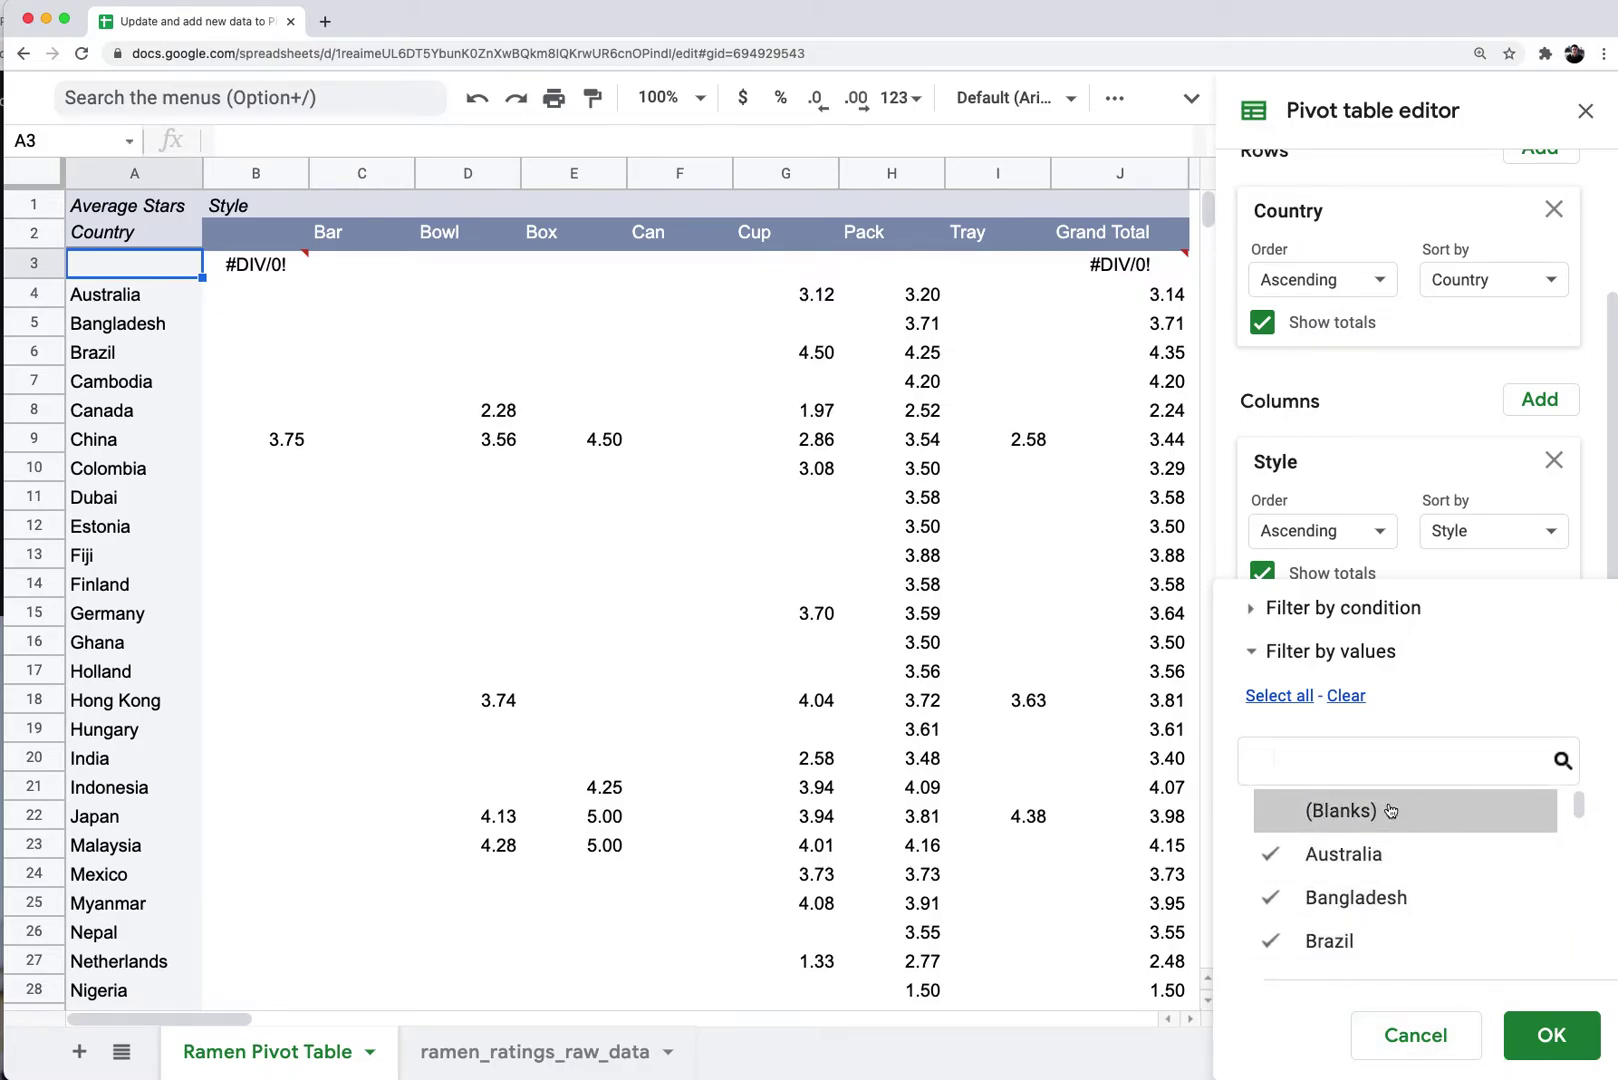
click(1551, 1050)
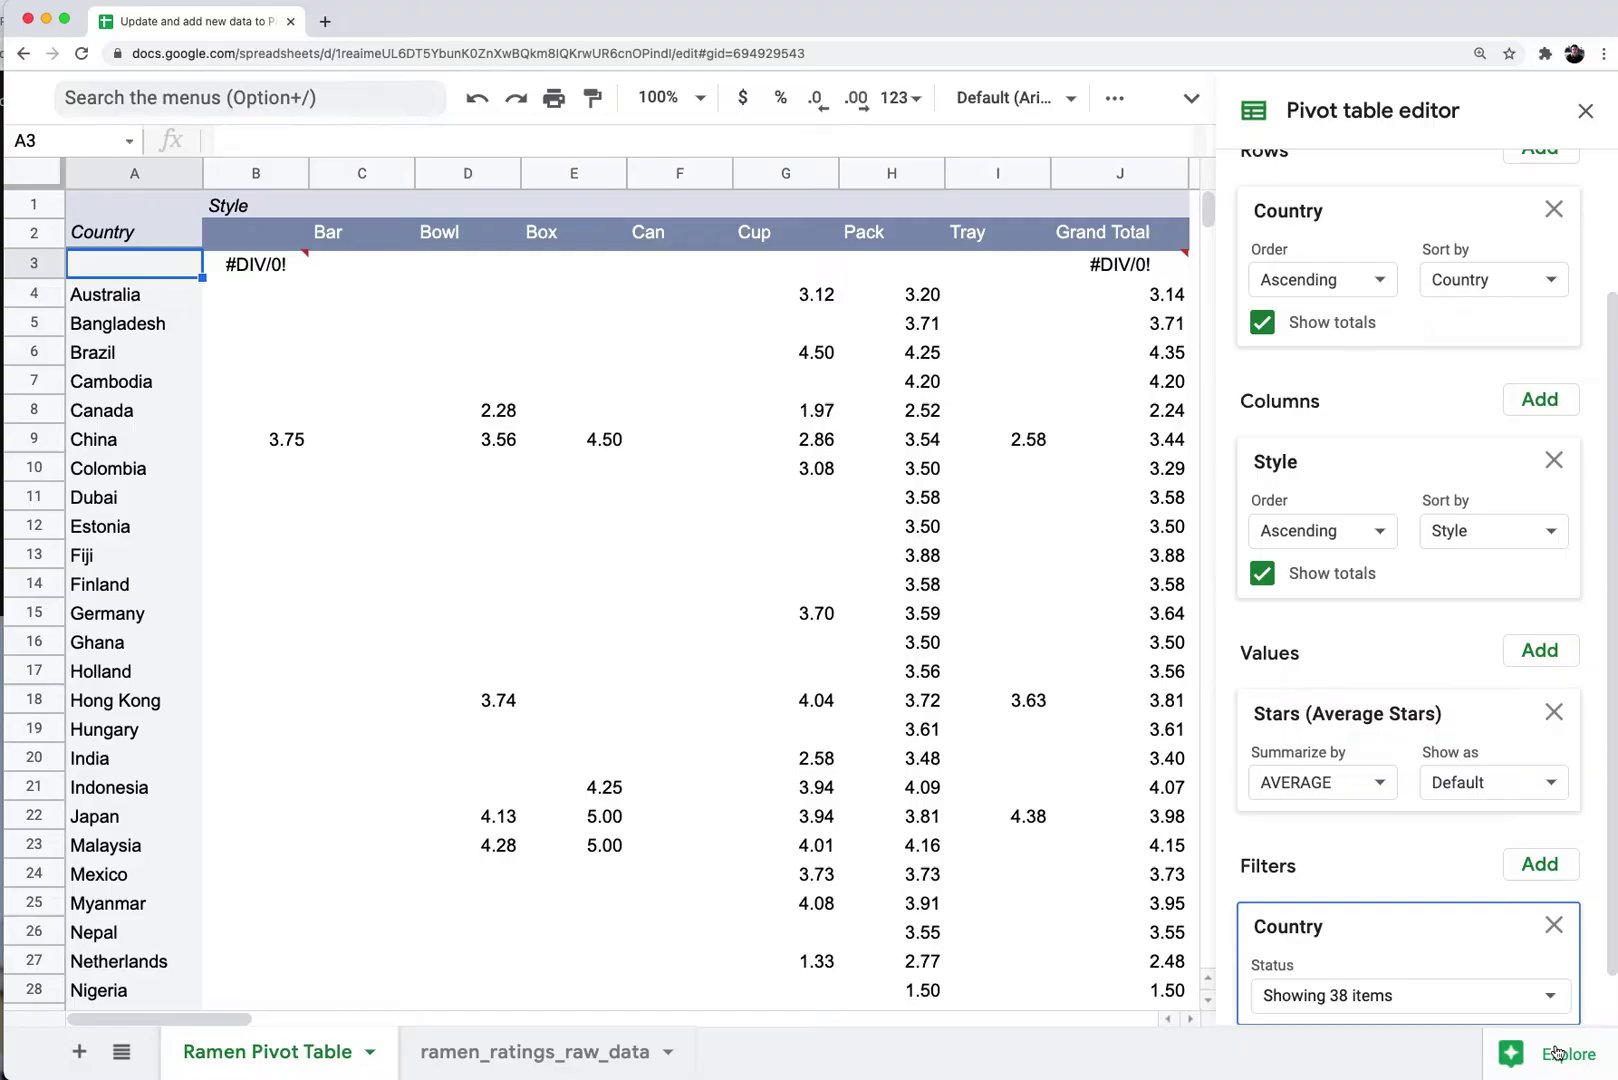
click(500, 298)
scroll(501, 303, right, 2)
scroll(501, 303, left, 2)
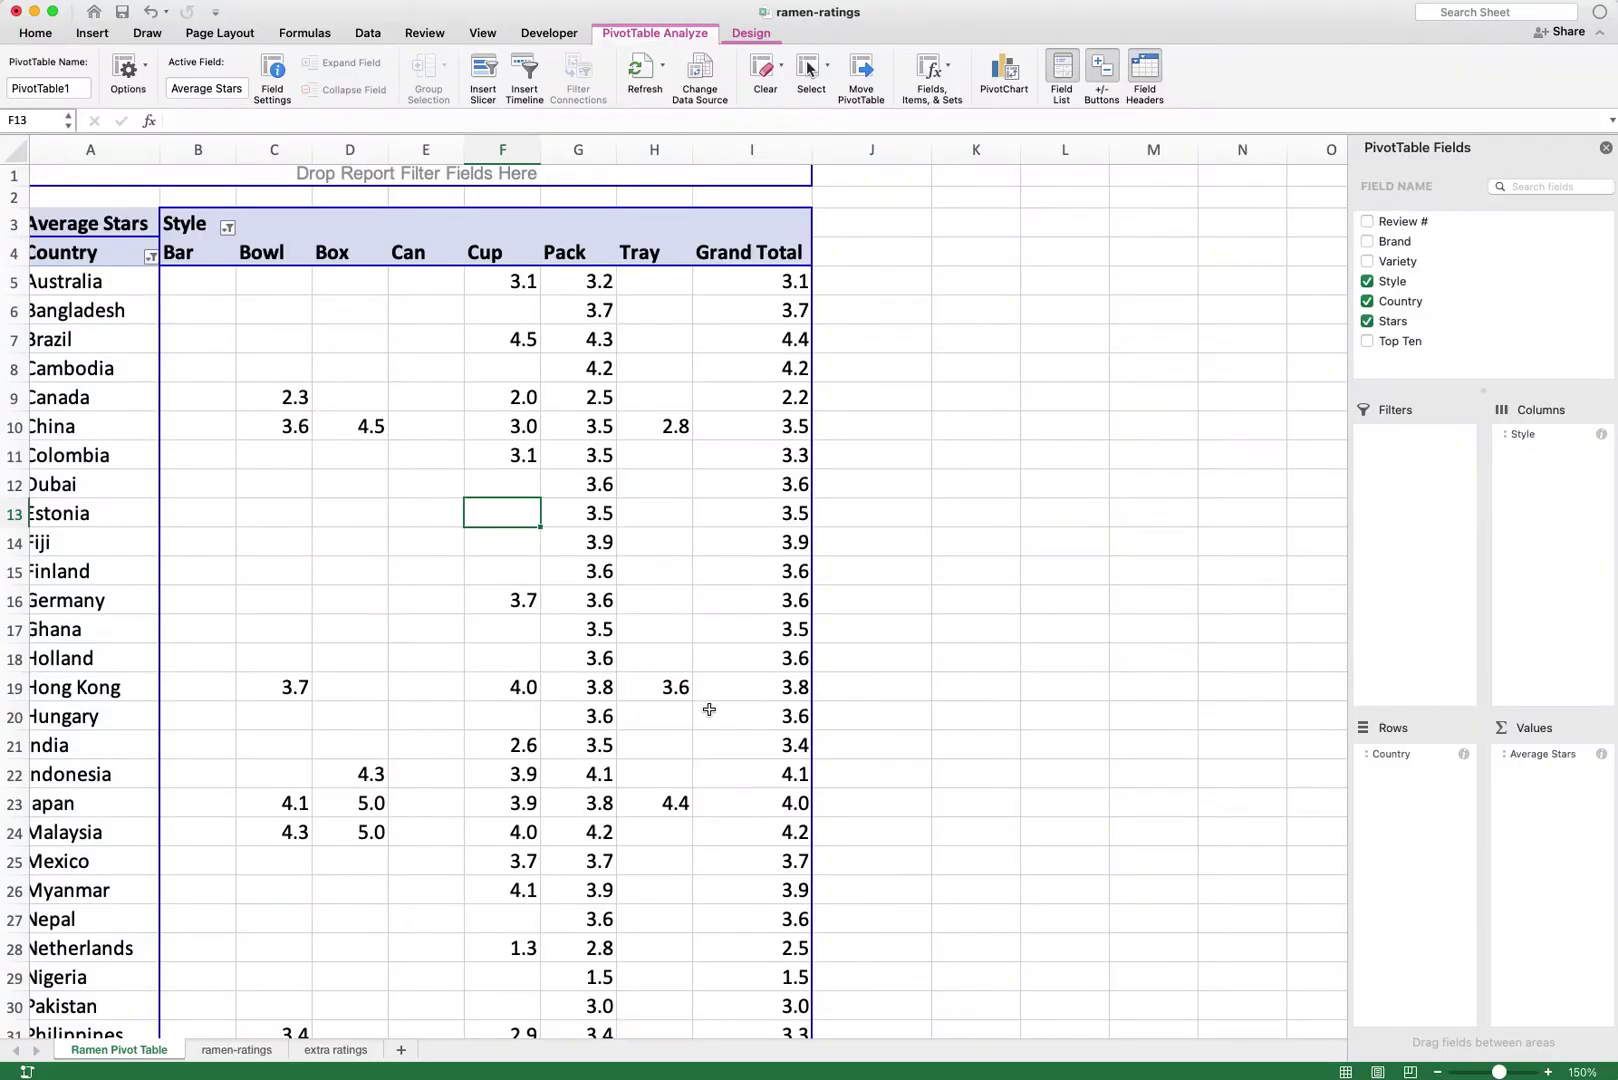
Step: Convert the ramen-ratings data range A1:G2636 into an Excel table with headers
click(709, 709)
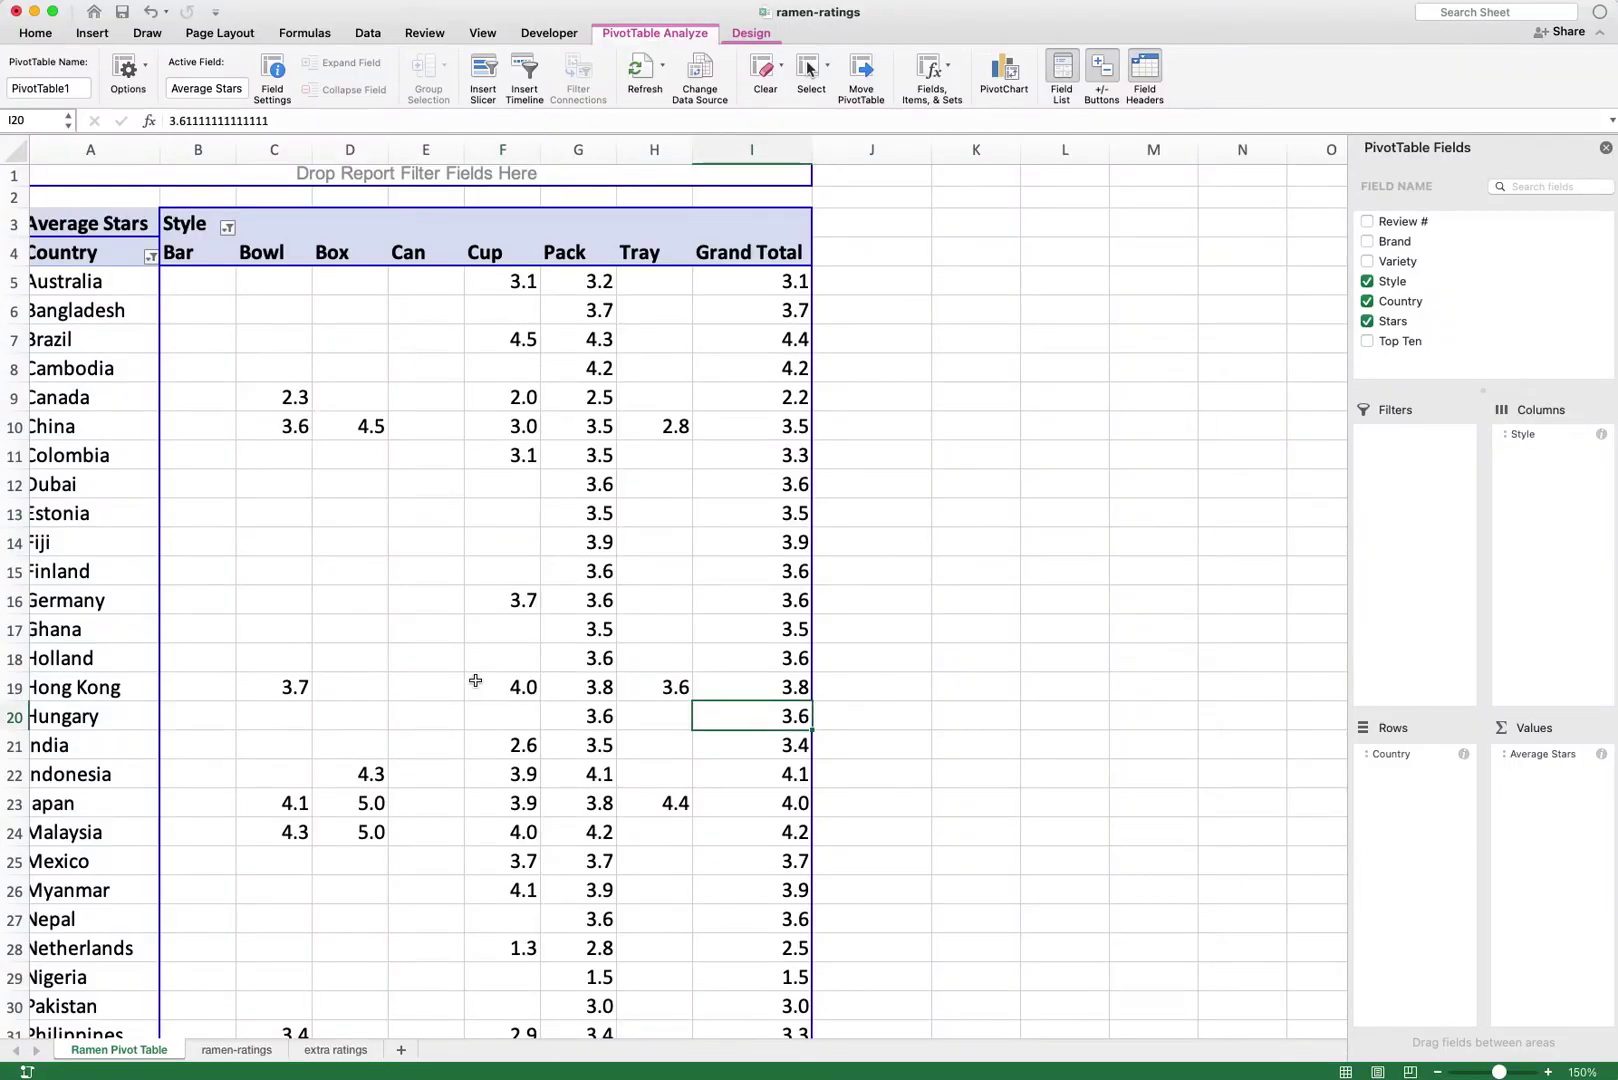
key(ctrl+Page_Down)
key(Up)
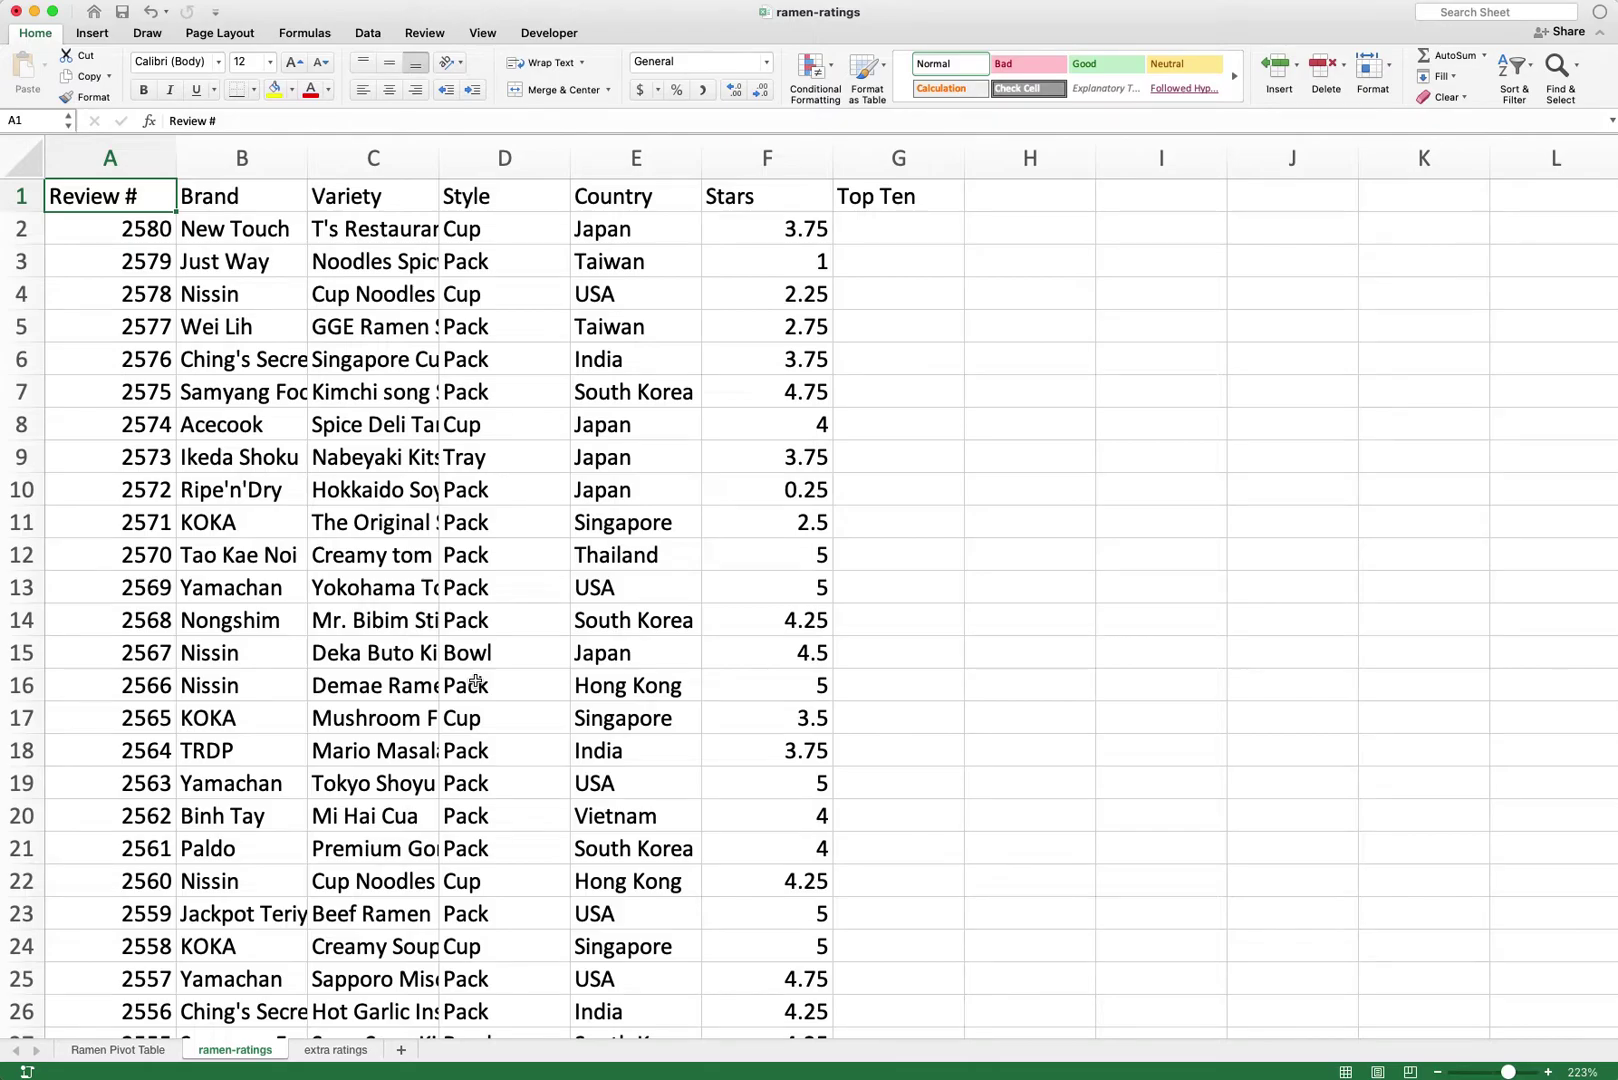
key(ctrl+t)
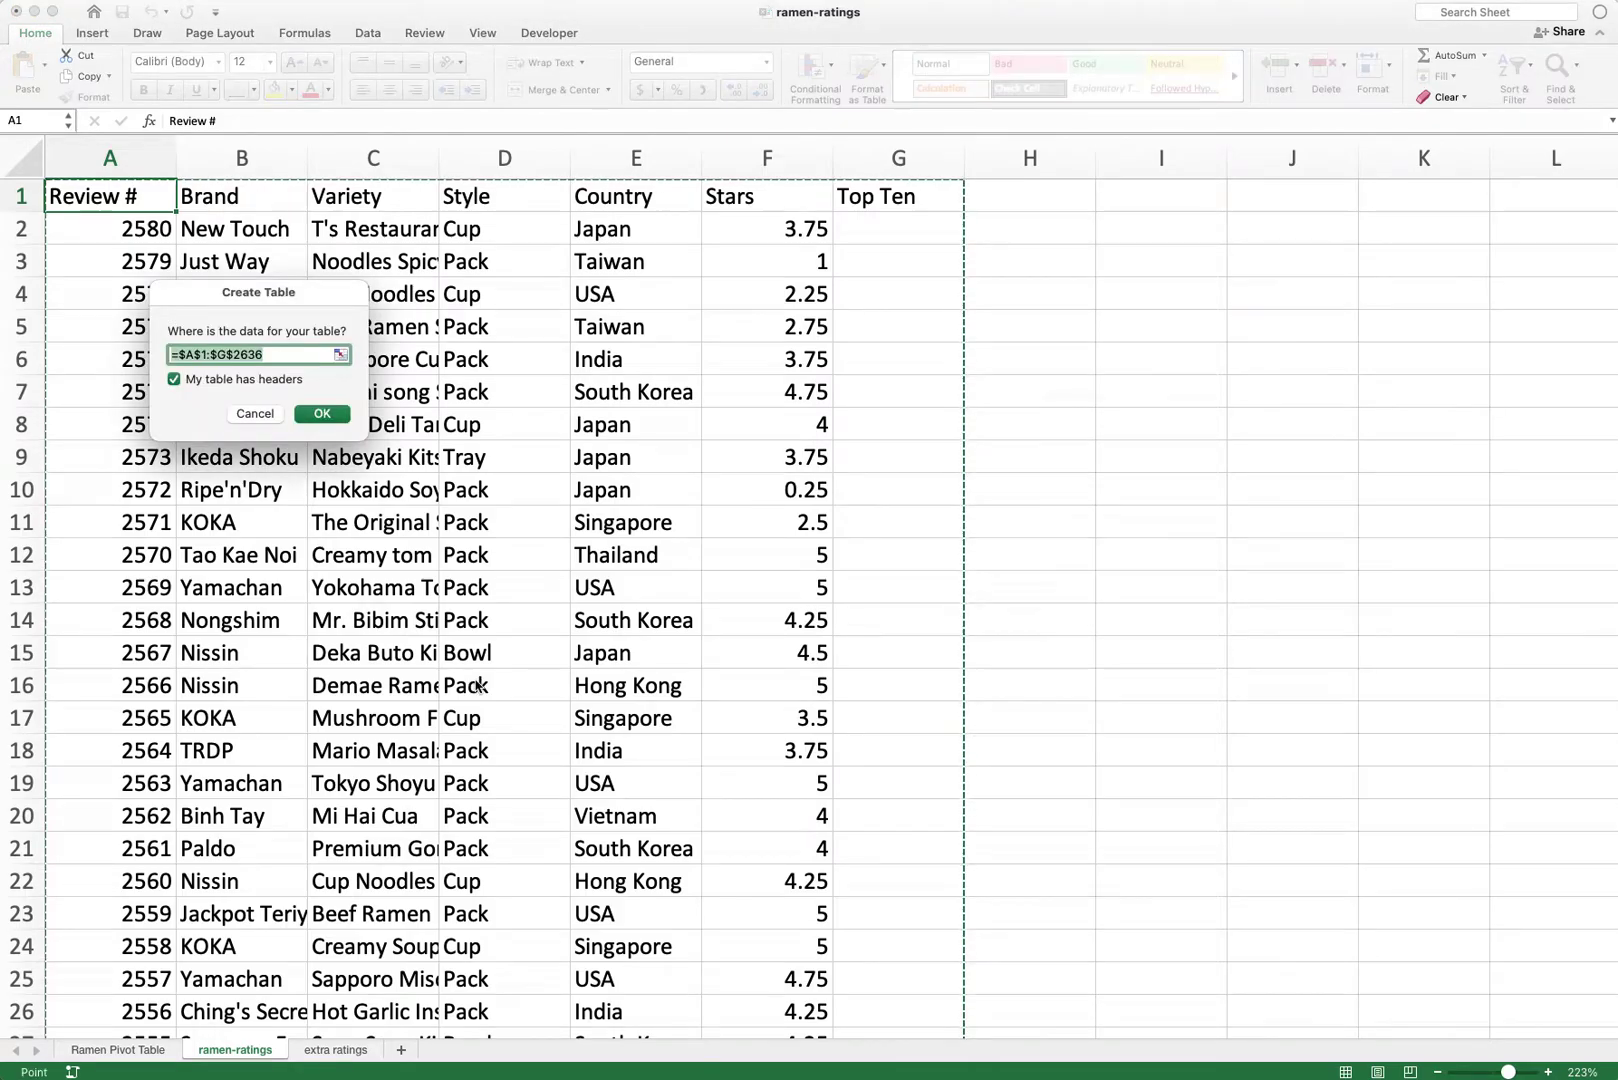
drag(304, 295, 510, 342)
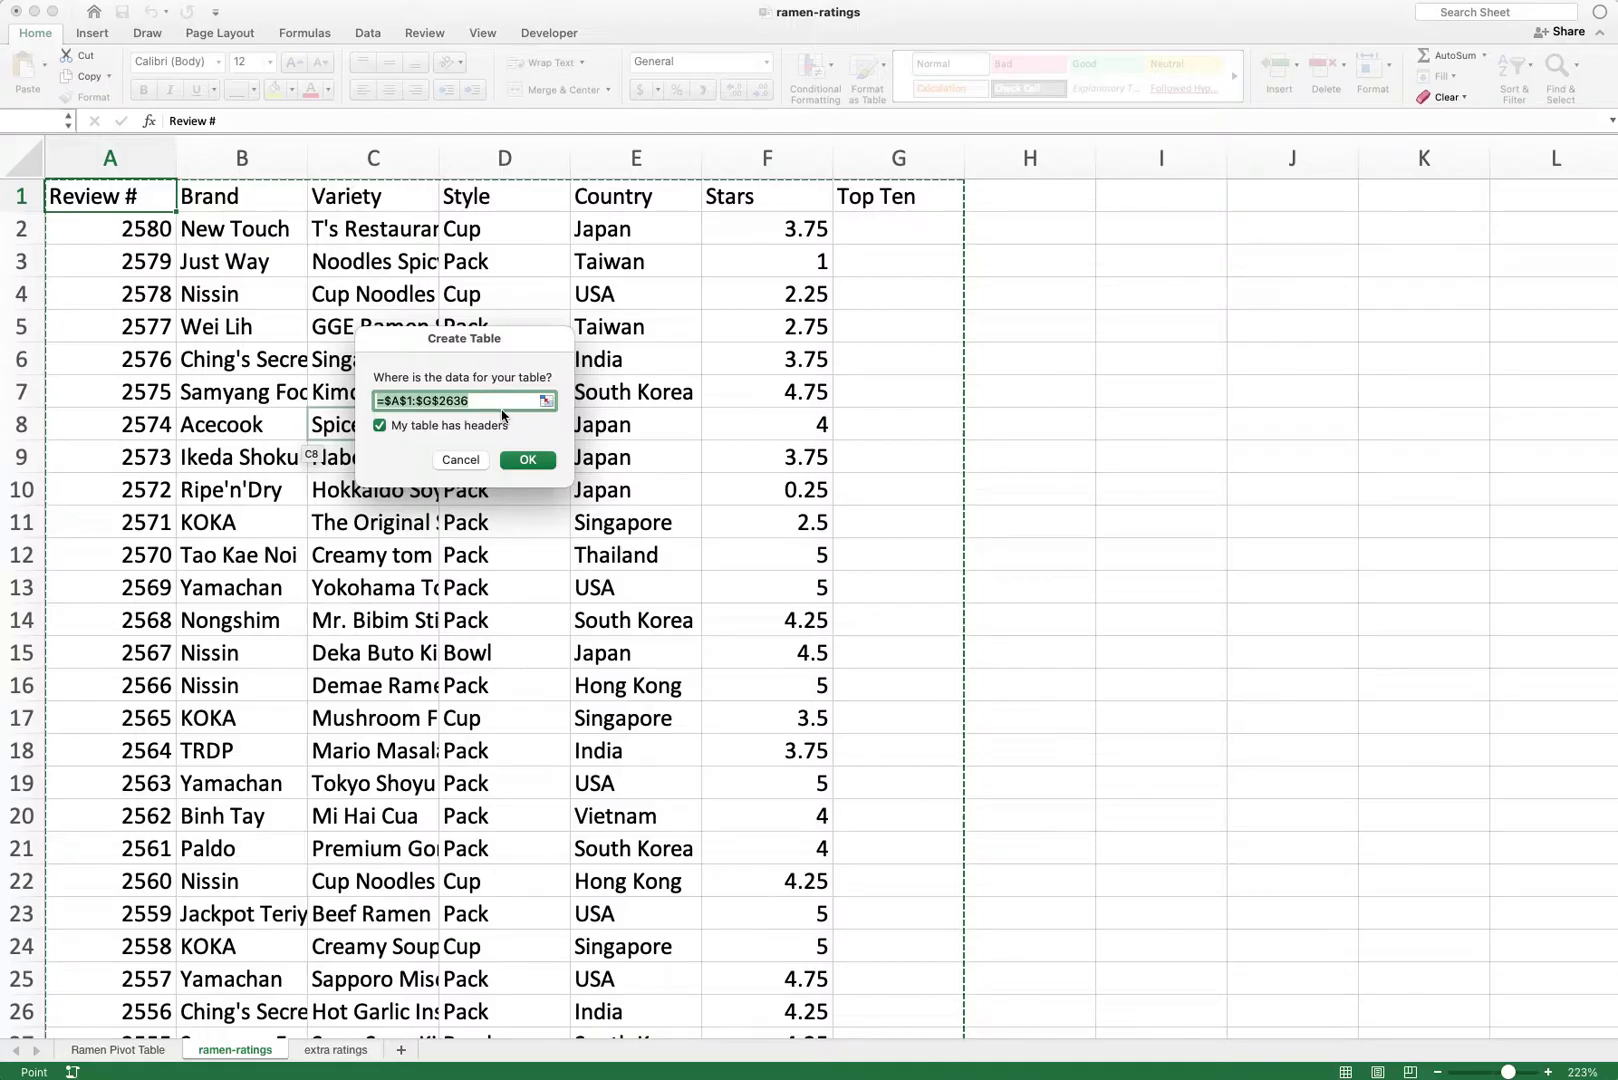
click(531, 463)
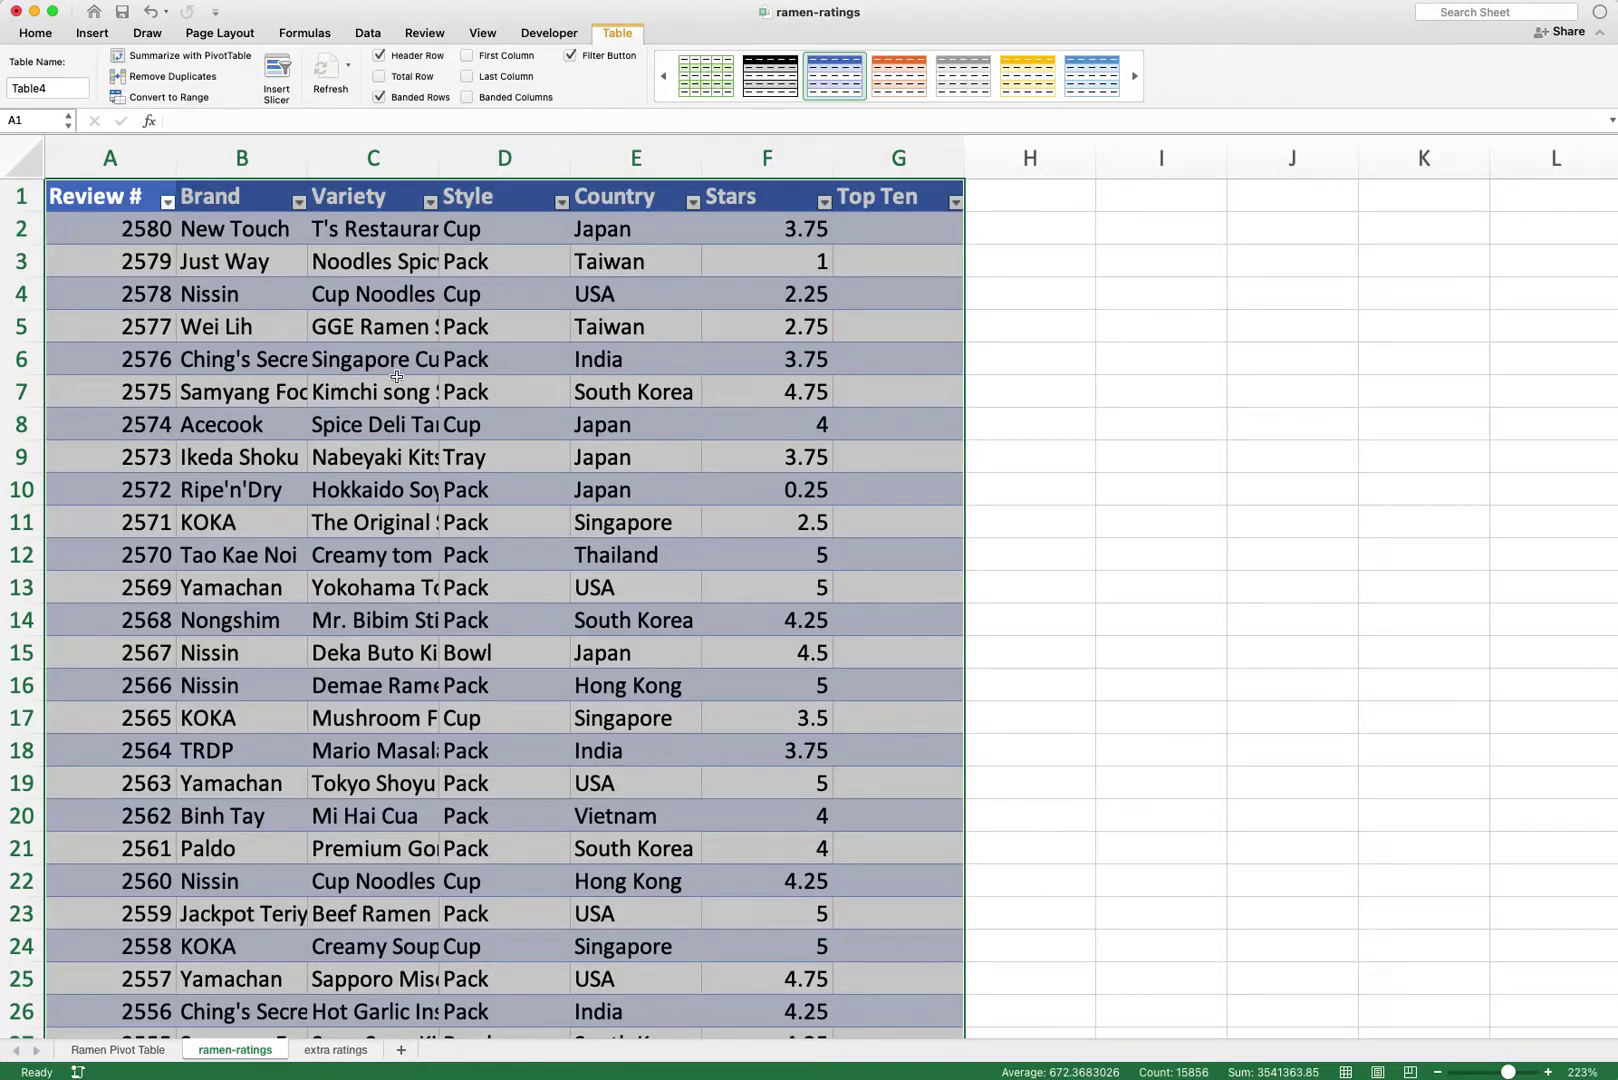
Step: Rename the new table on the ramen-ratings sheet as Ramen
click(328, 336)
click(143, 298)
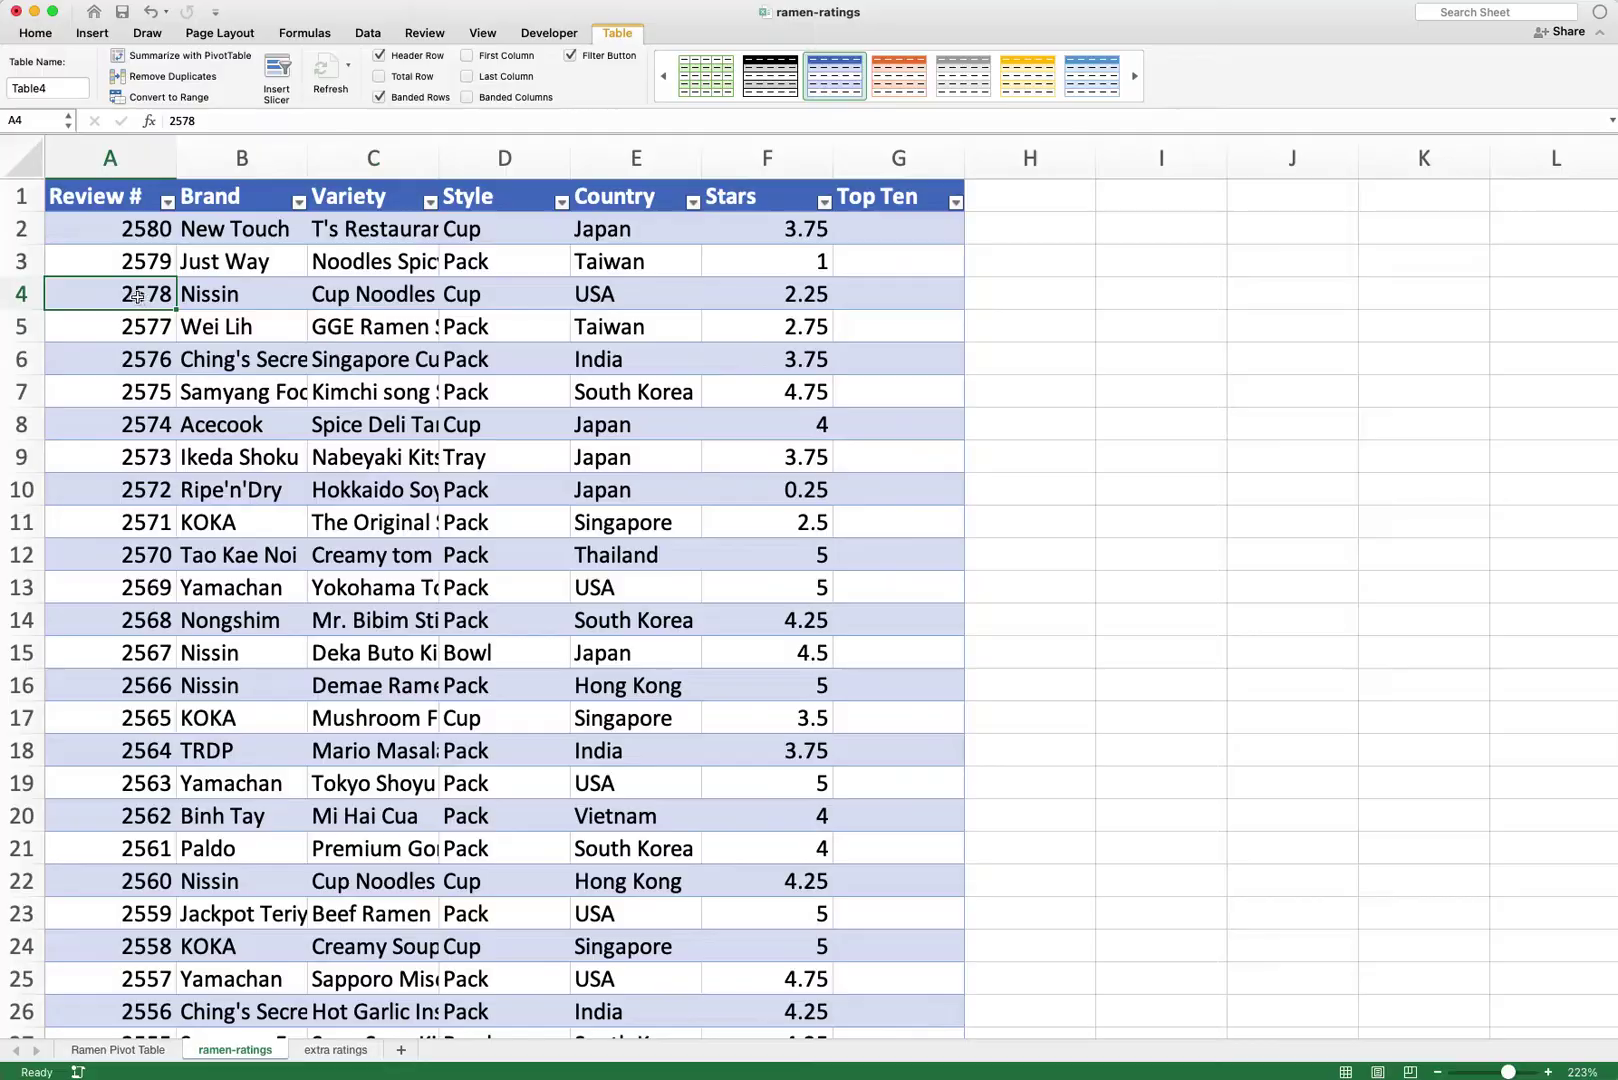
double_click(55, 88)
text(Ramen)
key(Return)
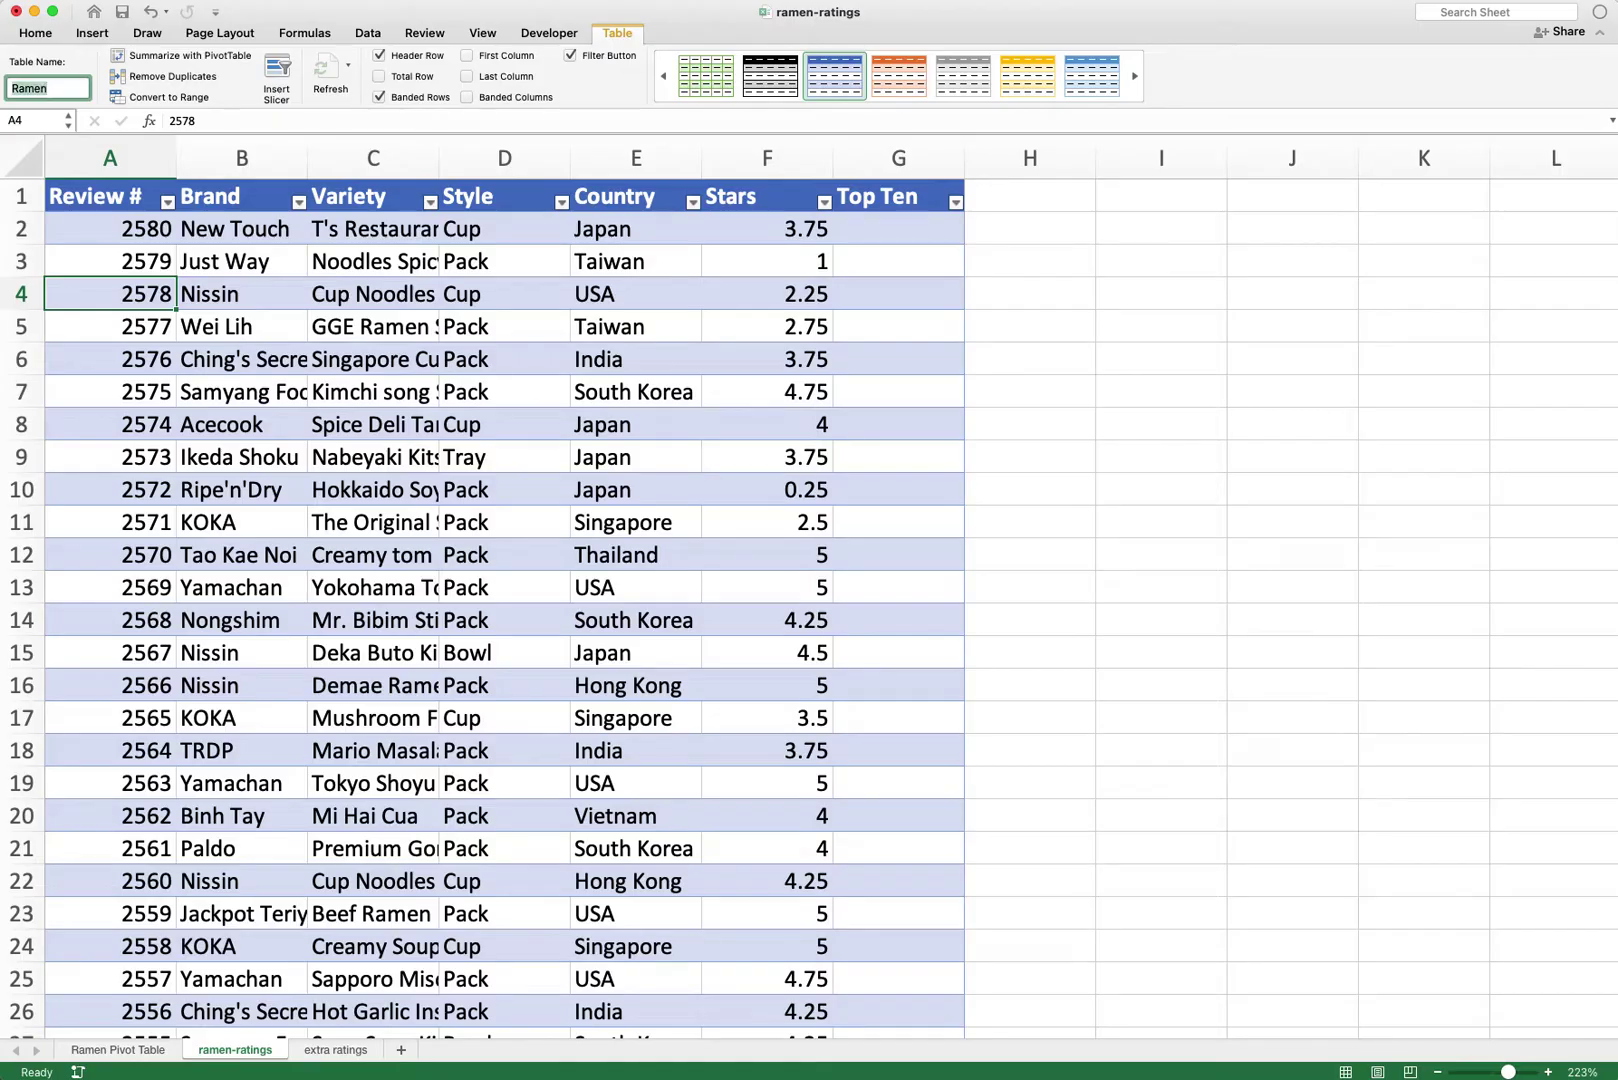
Step: Look over the columns and rows covered by the Ramen table on the ramen-ratings sheet
click(347, 394)
drag(72, 199, 937, 788)
key(ctrl+shift+Down)
key(Down)
key(Down)
key(Down)
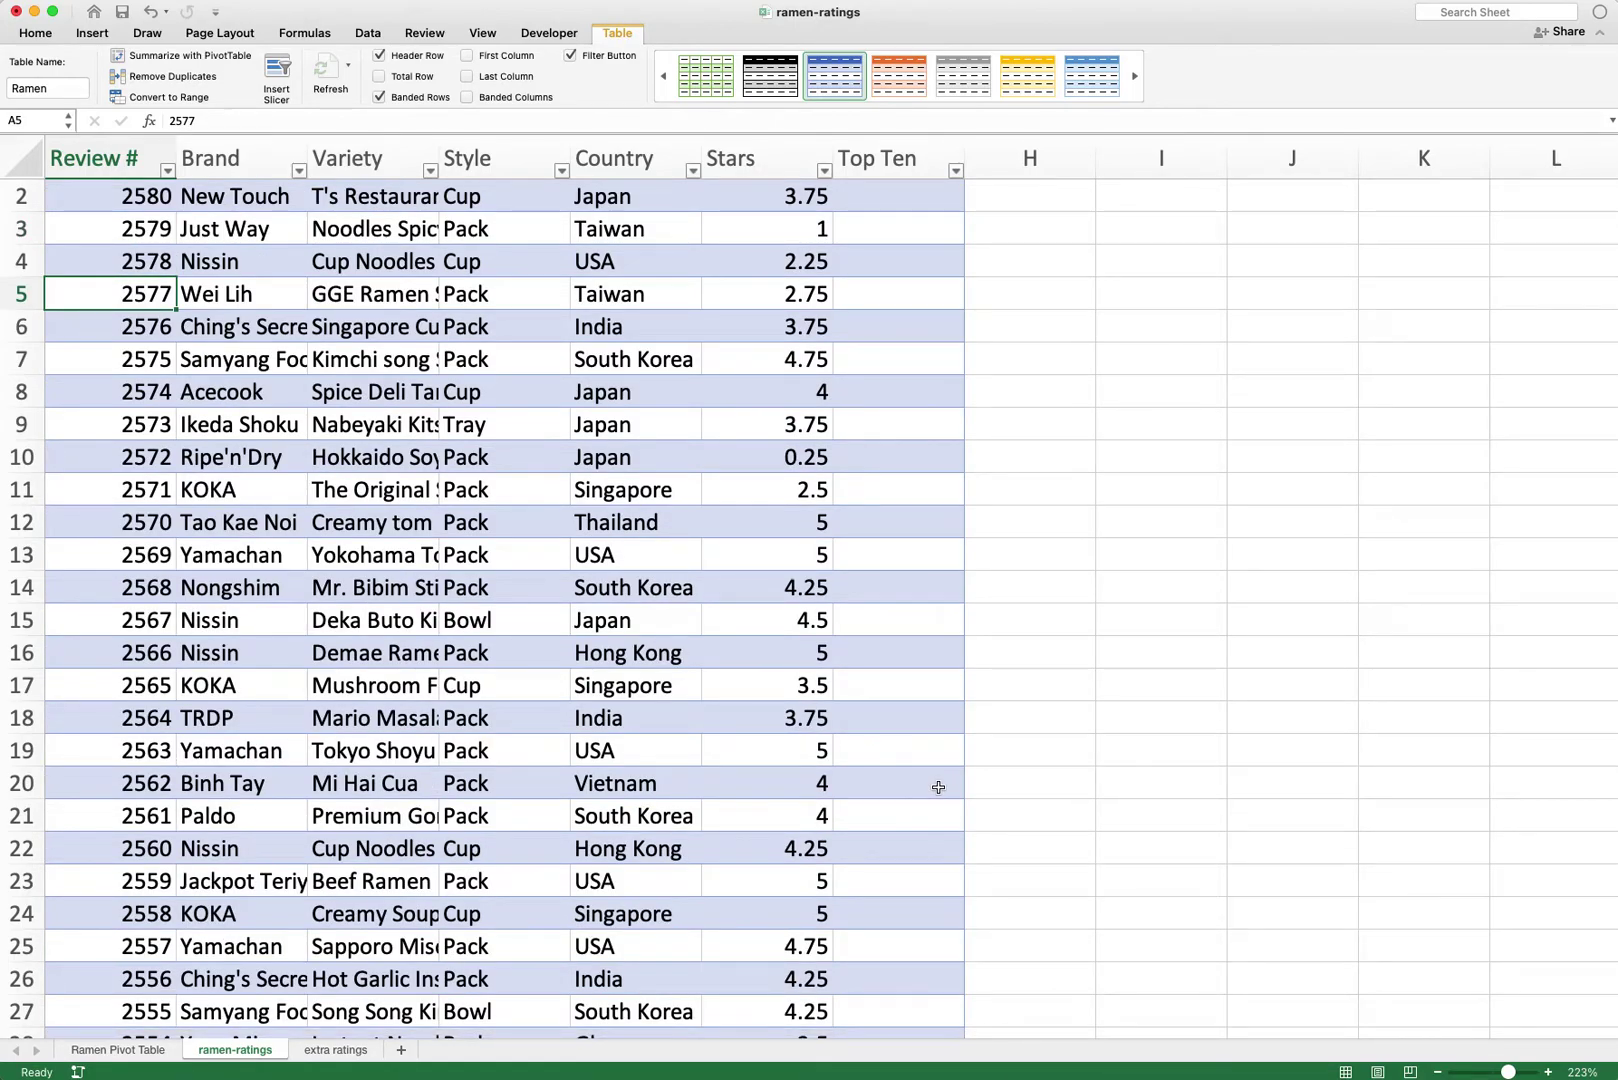
click(864, 860)
Step: Change the data source of the pivot table on the Ramen Pivot Table sheet to the table =Ramen
key(ctrl+Page_Up)
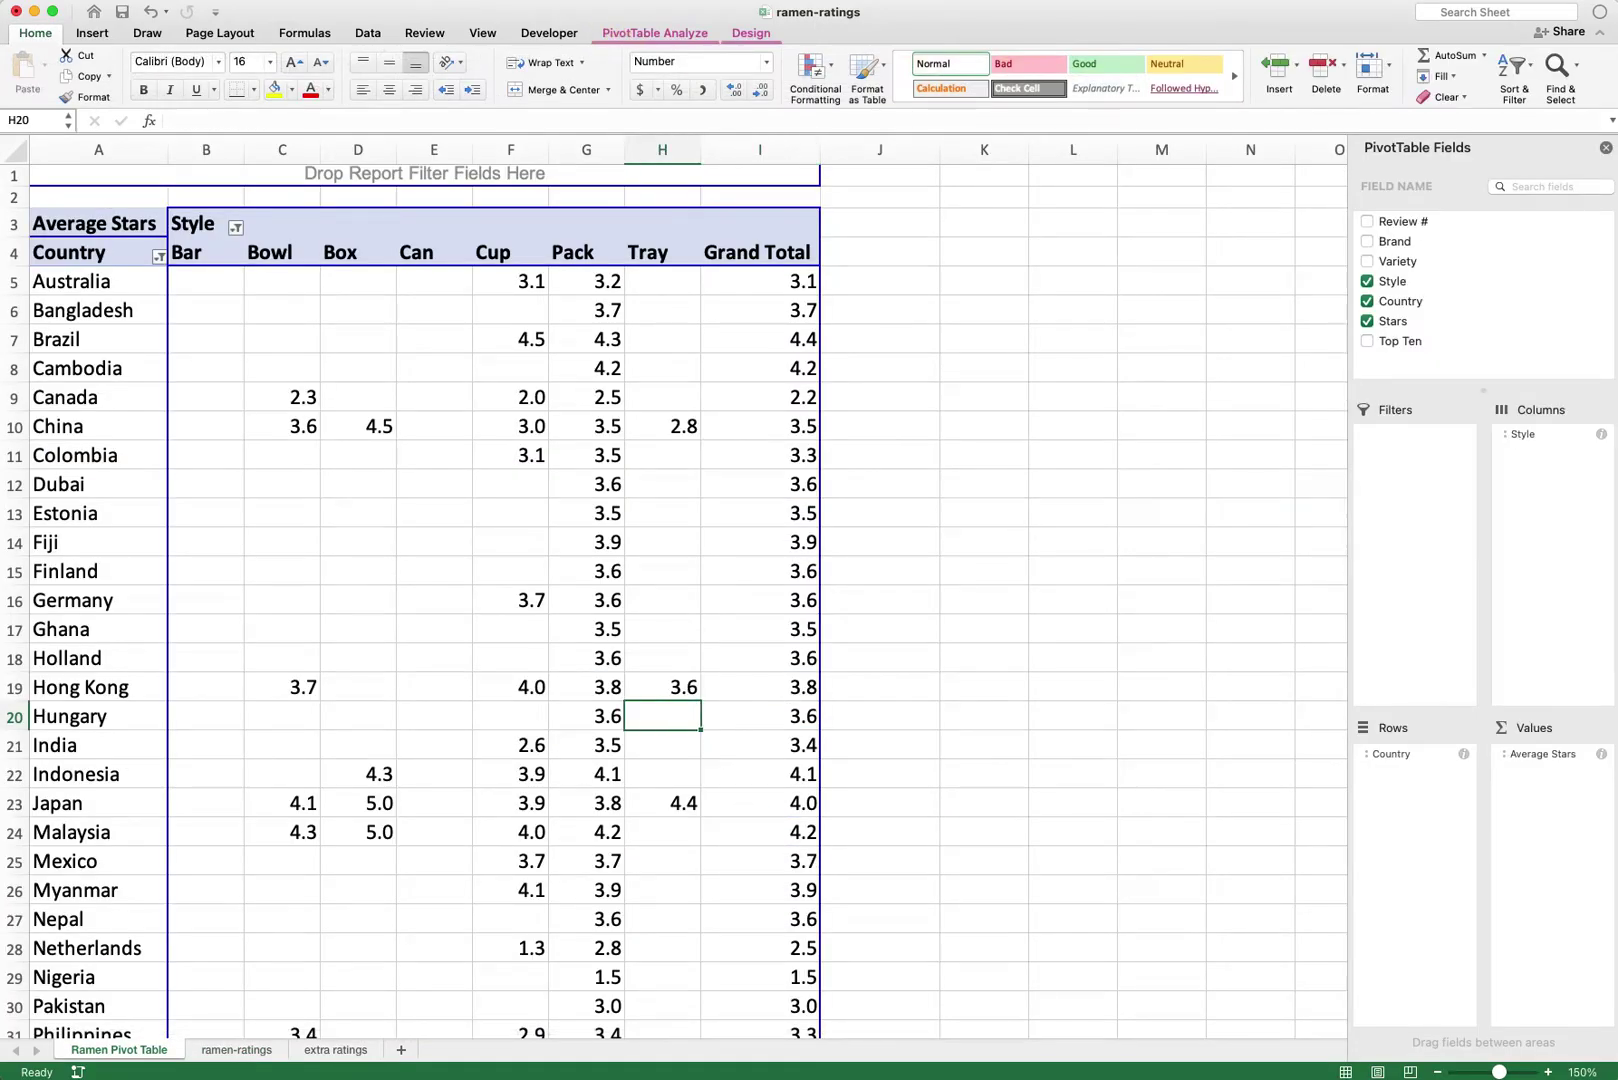
click(379, 509)
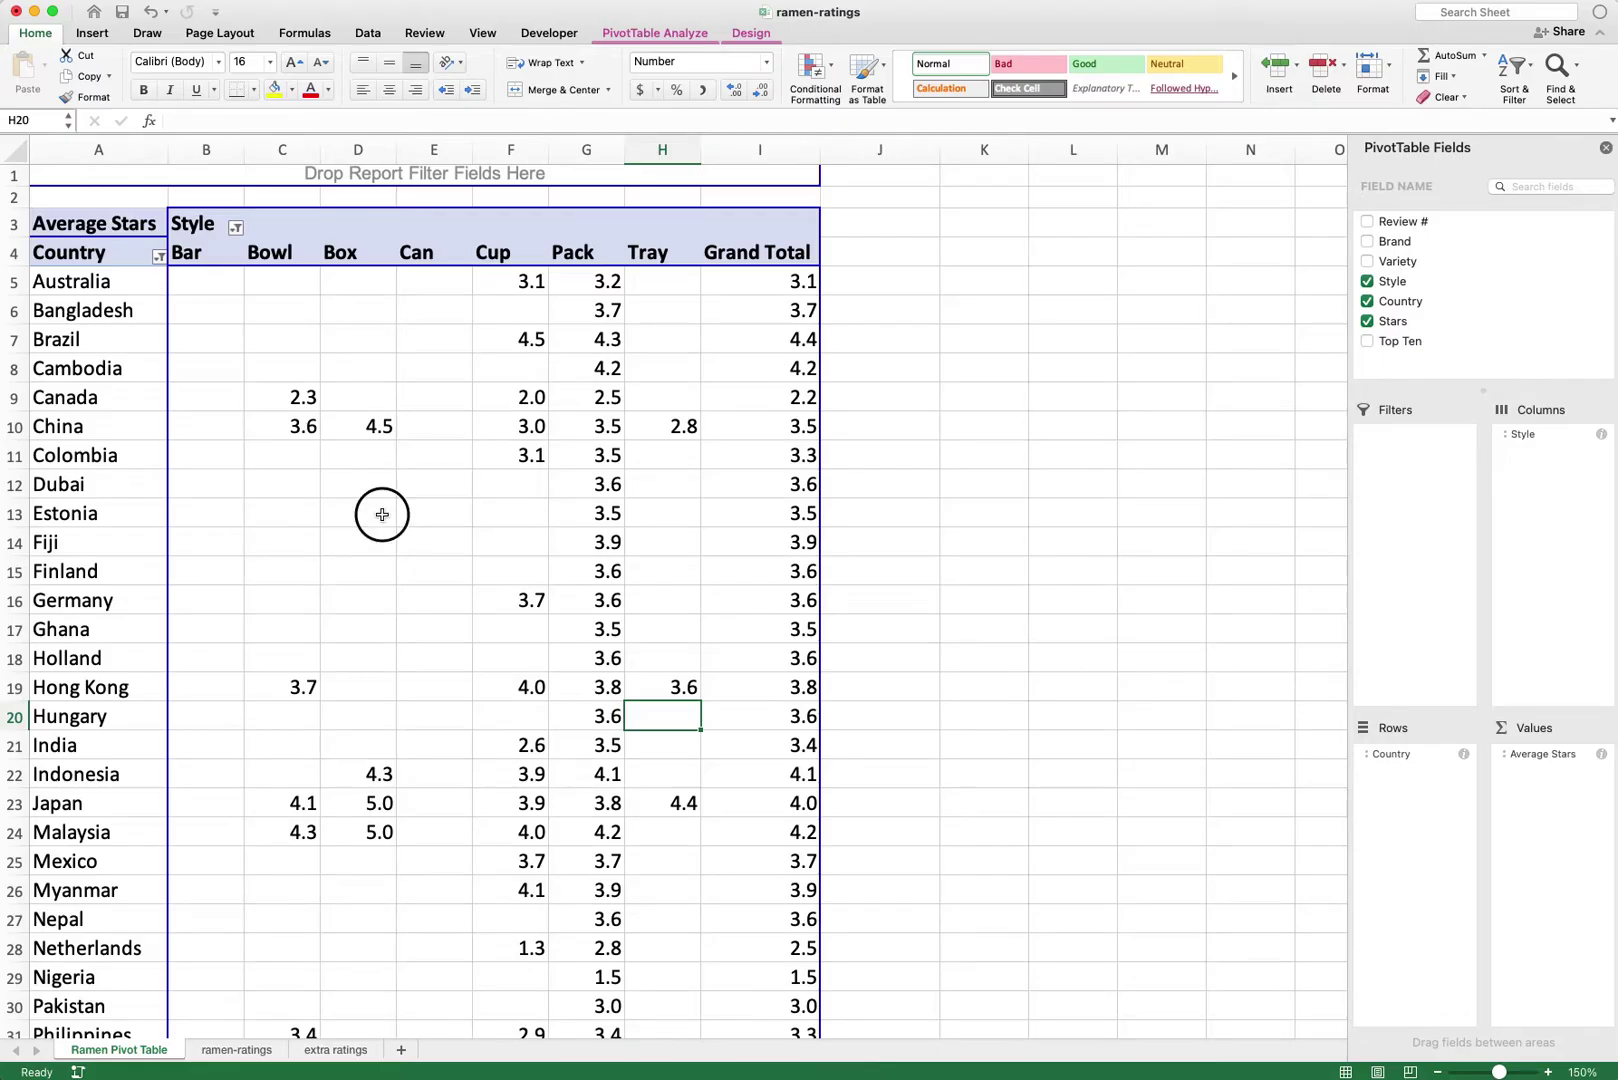
click(683, 36)
click(699, 70)
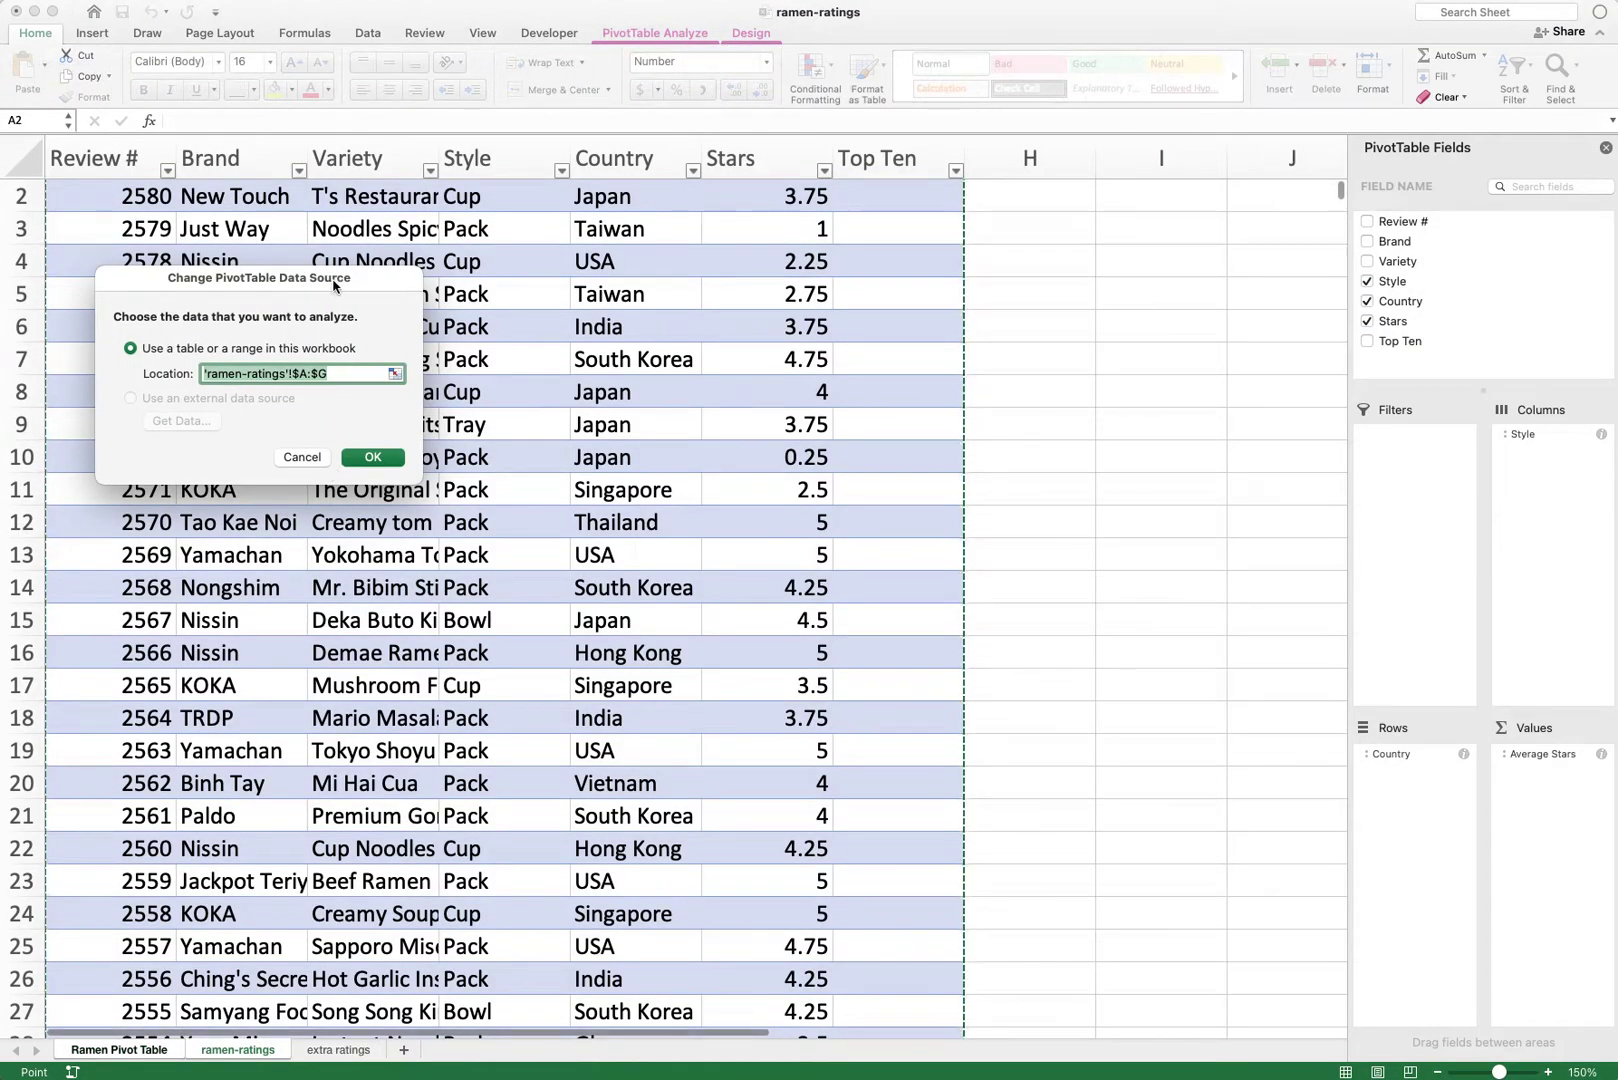
drag(335, 284, 455, 306)
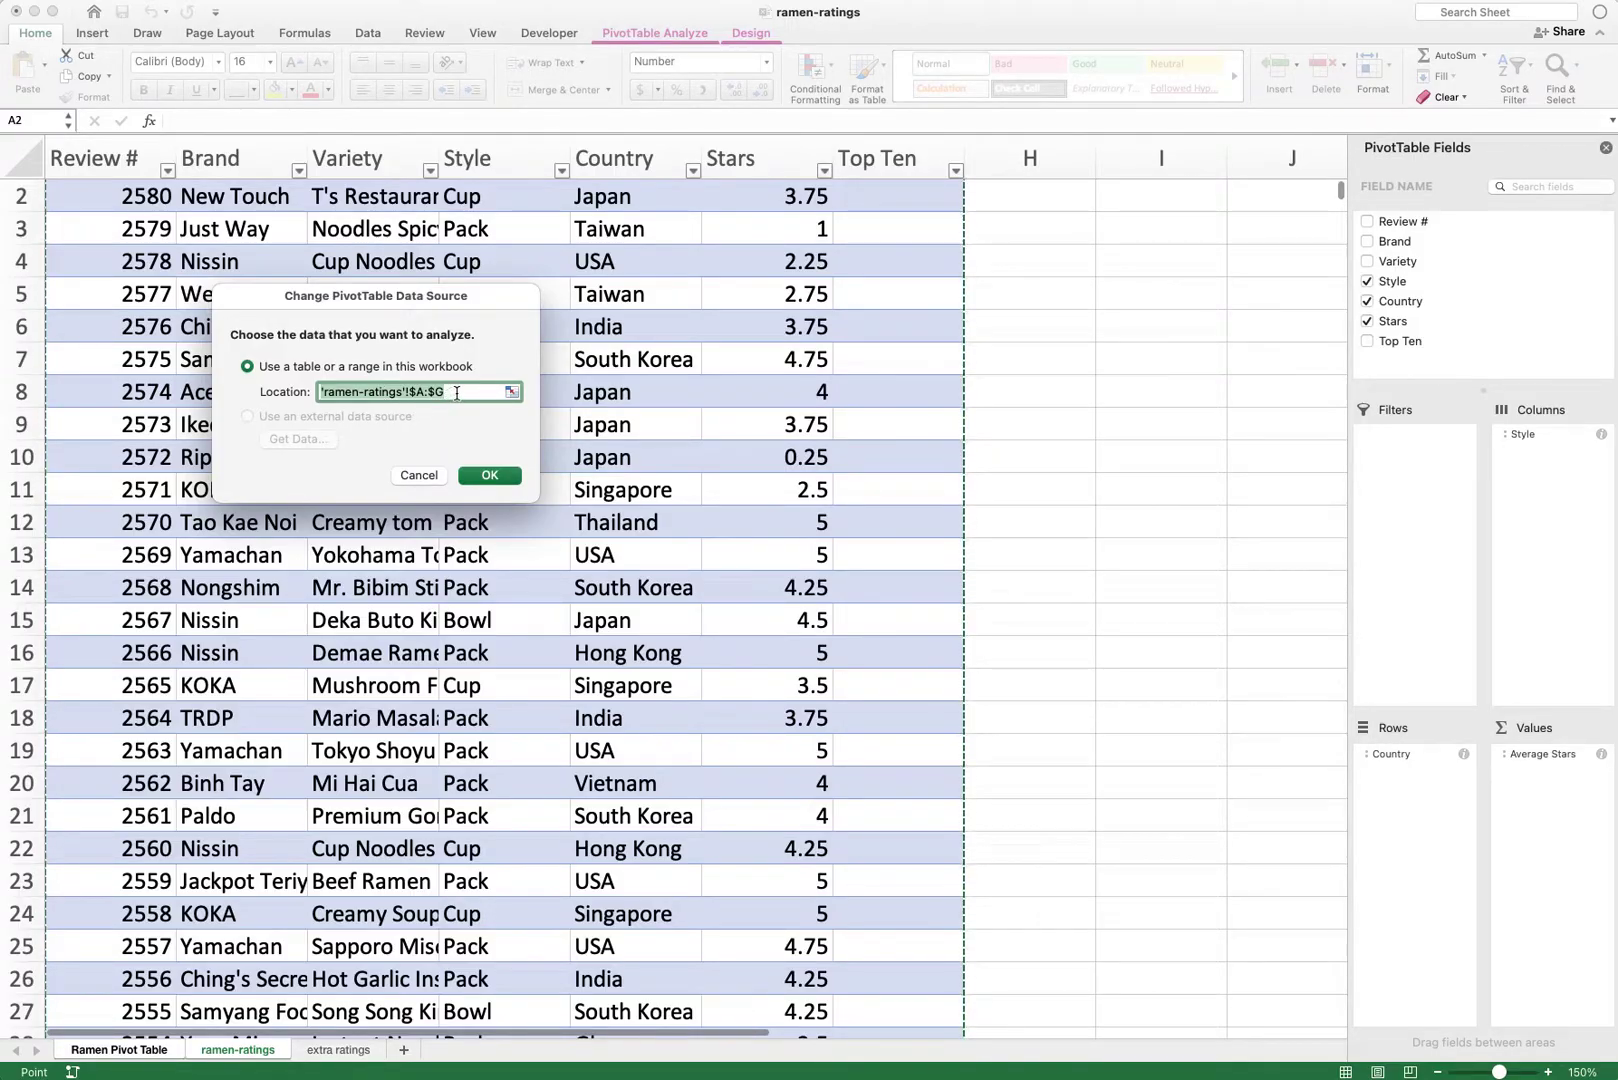
key(BackSpace)
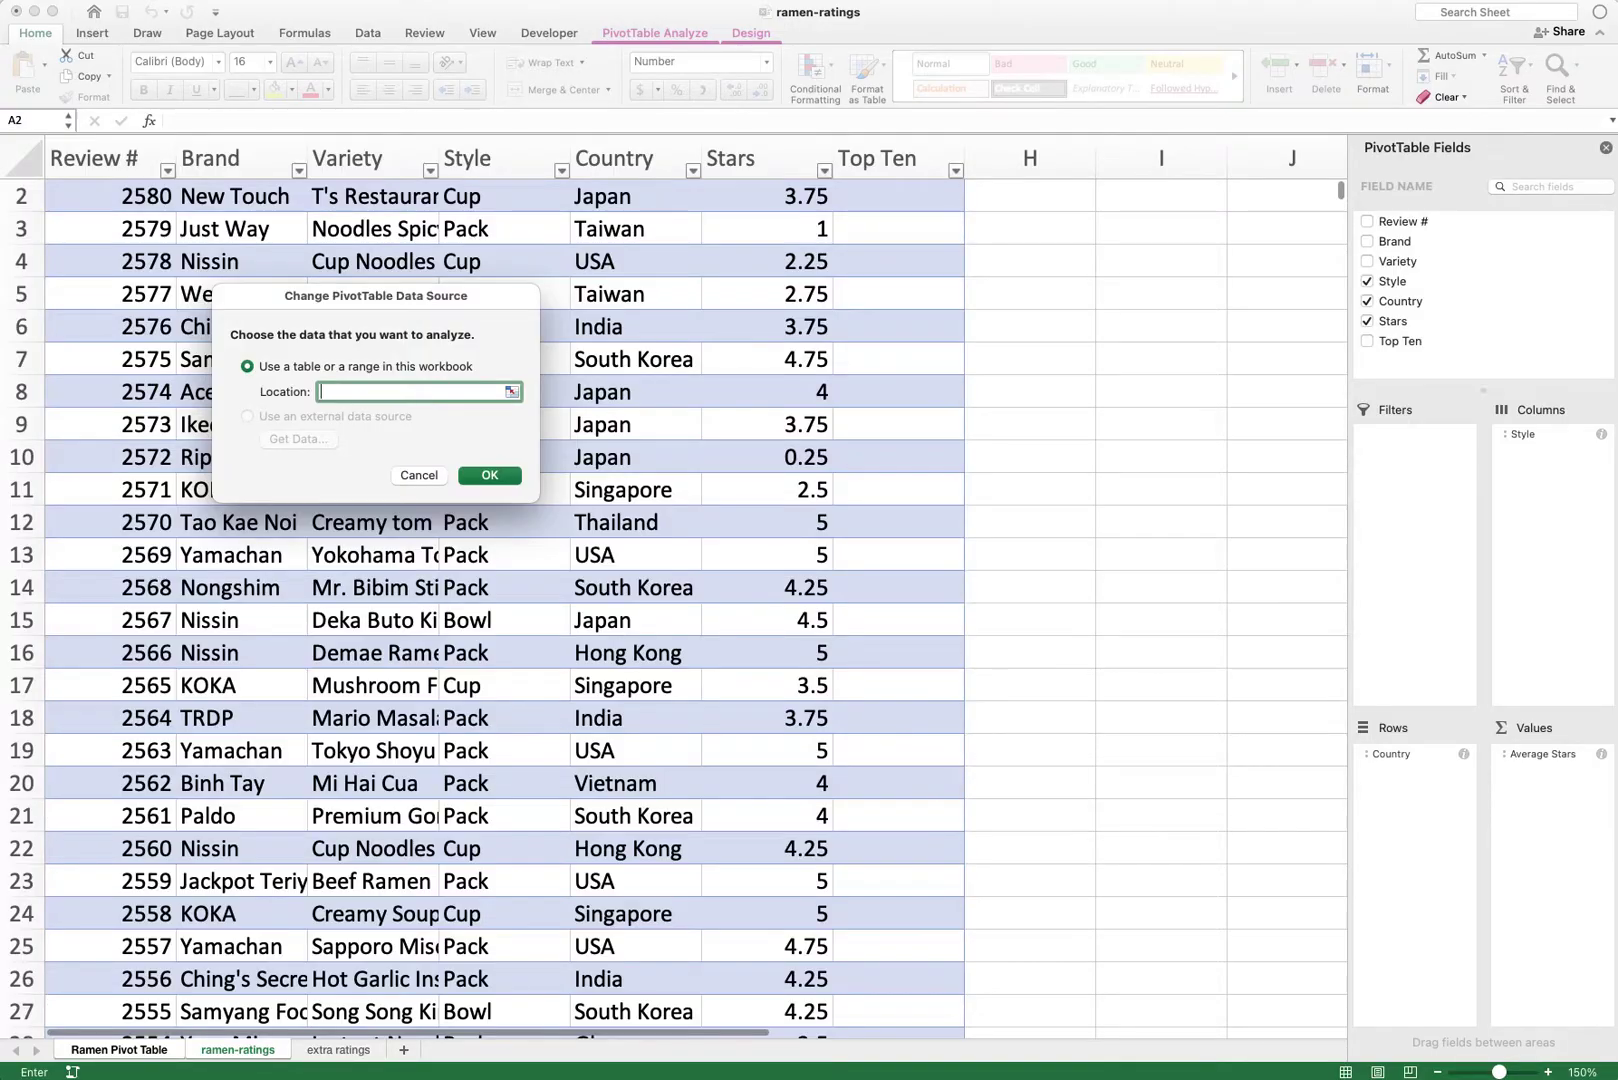
text(=Ramen)
drag(322, 391, 387, 391)
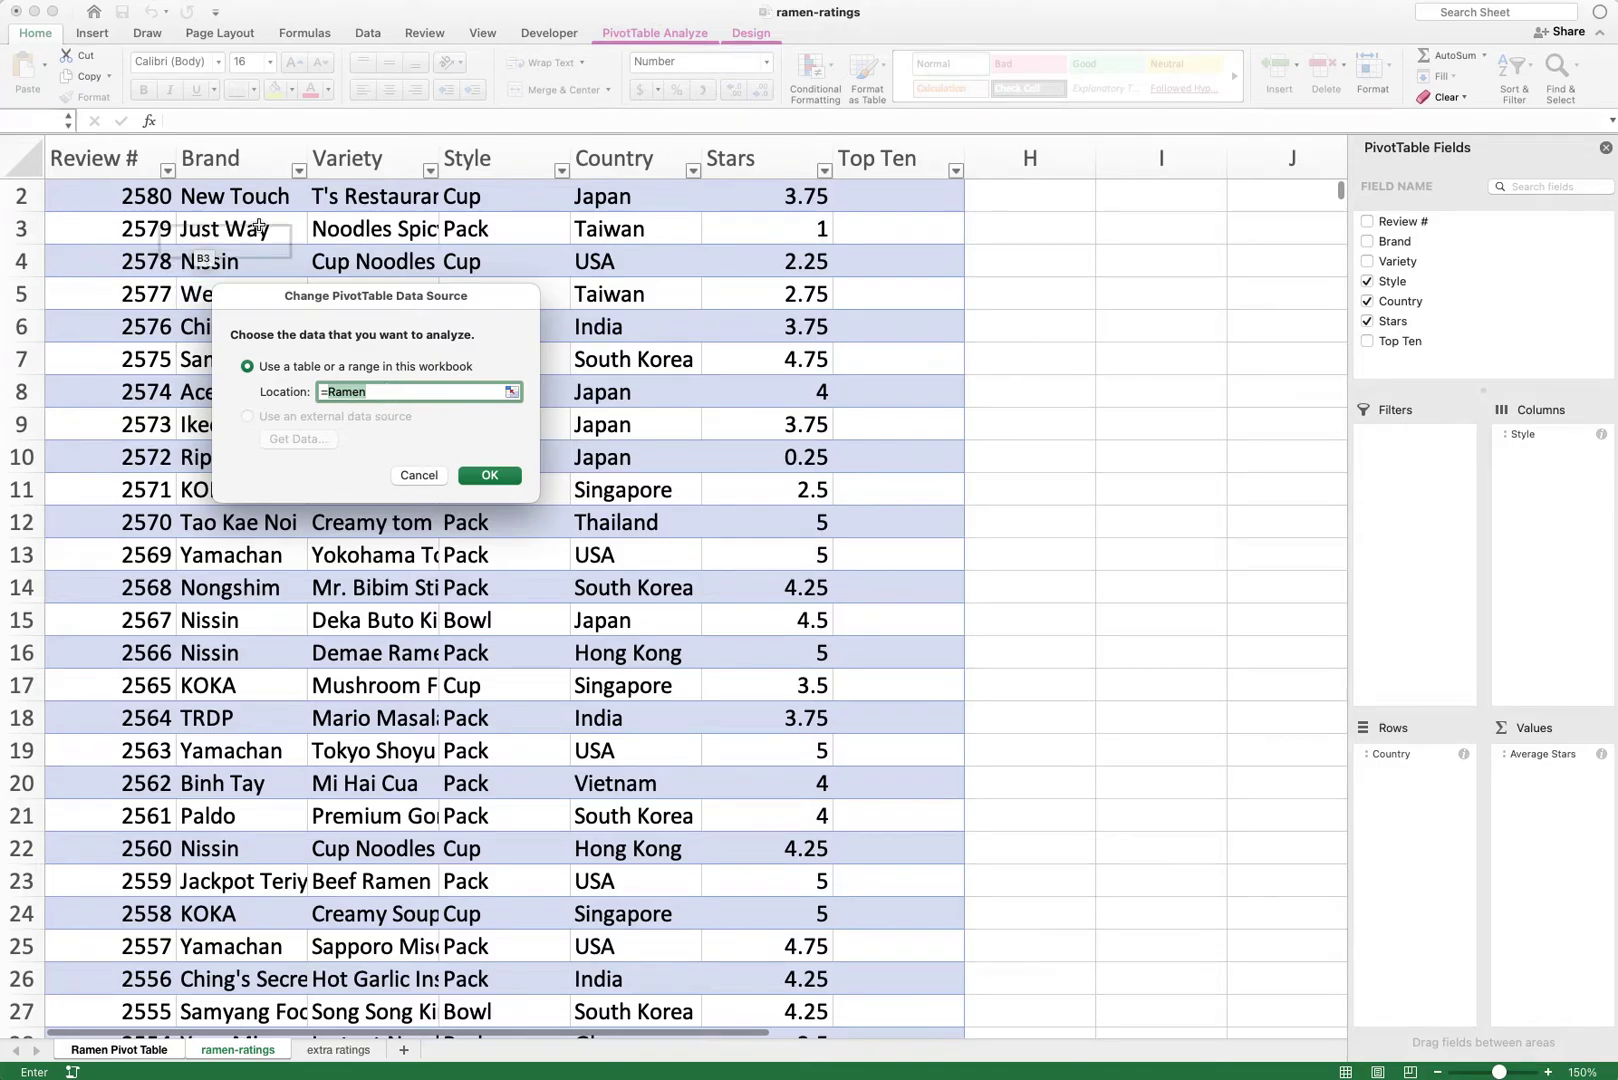
click(121, 192)
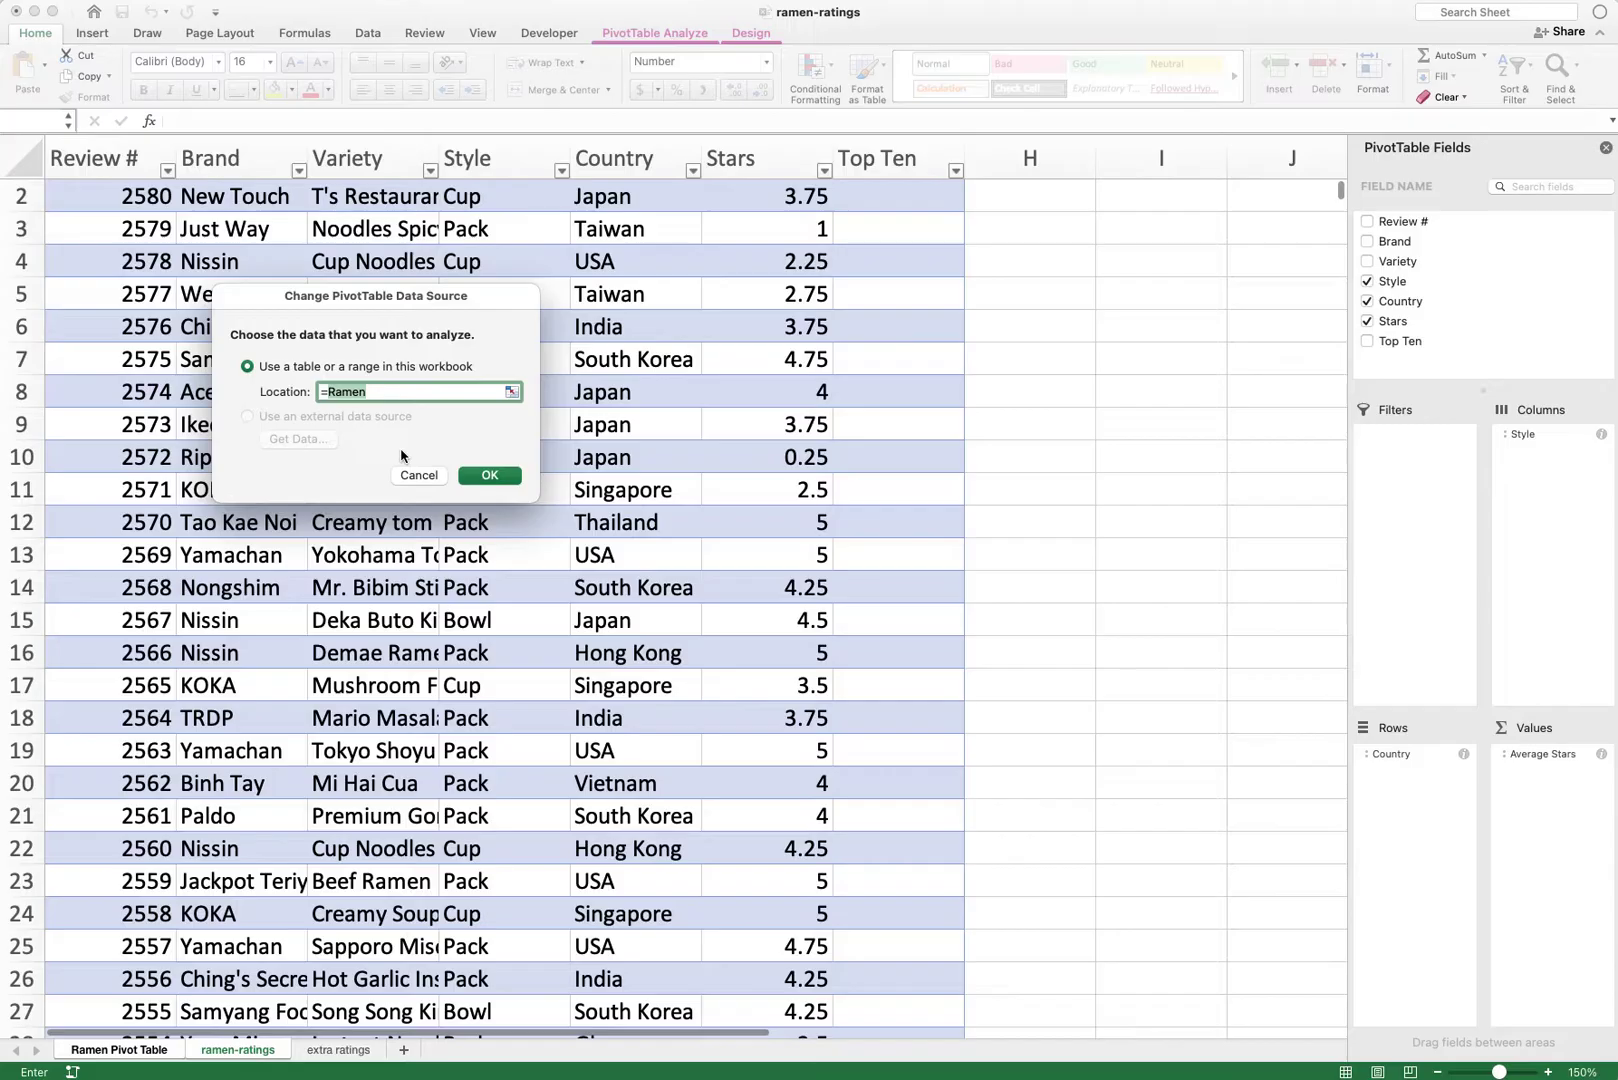
click(480, 477)
click(486, 476)
Step: Refresh the pivot table on the Ramen Pivot Table sheet and look over its averages
click(455, 516)
click(521, 472)
click(455, 449)
right_click(455, 453)
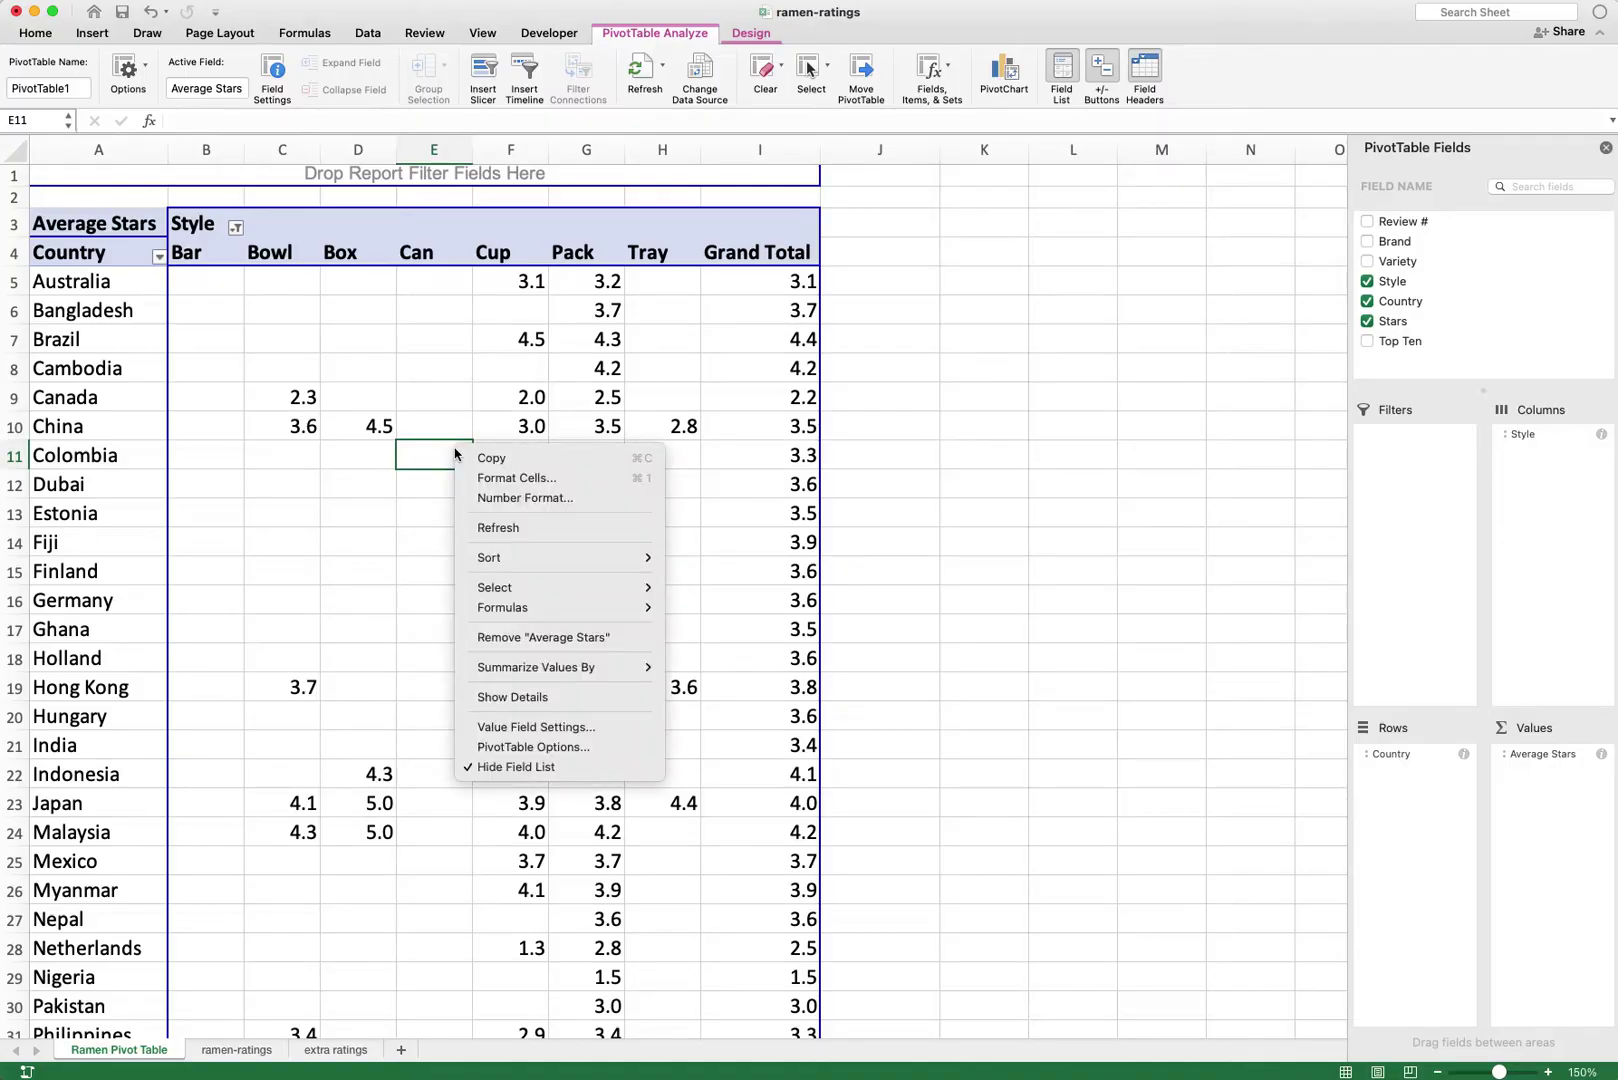
click(486, 528)
click(378, 528)
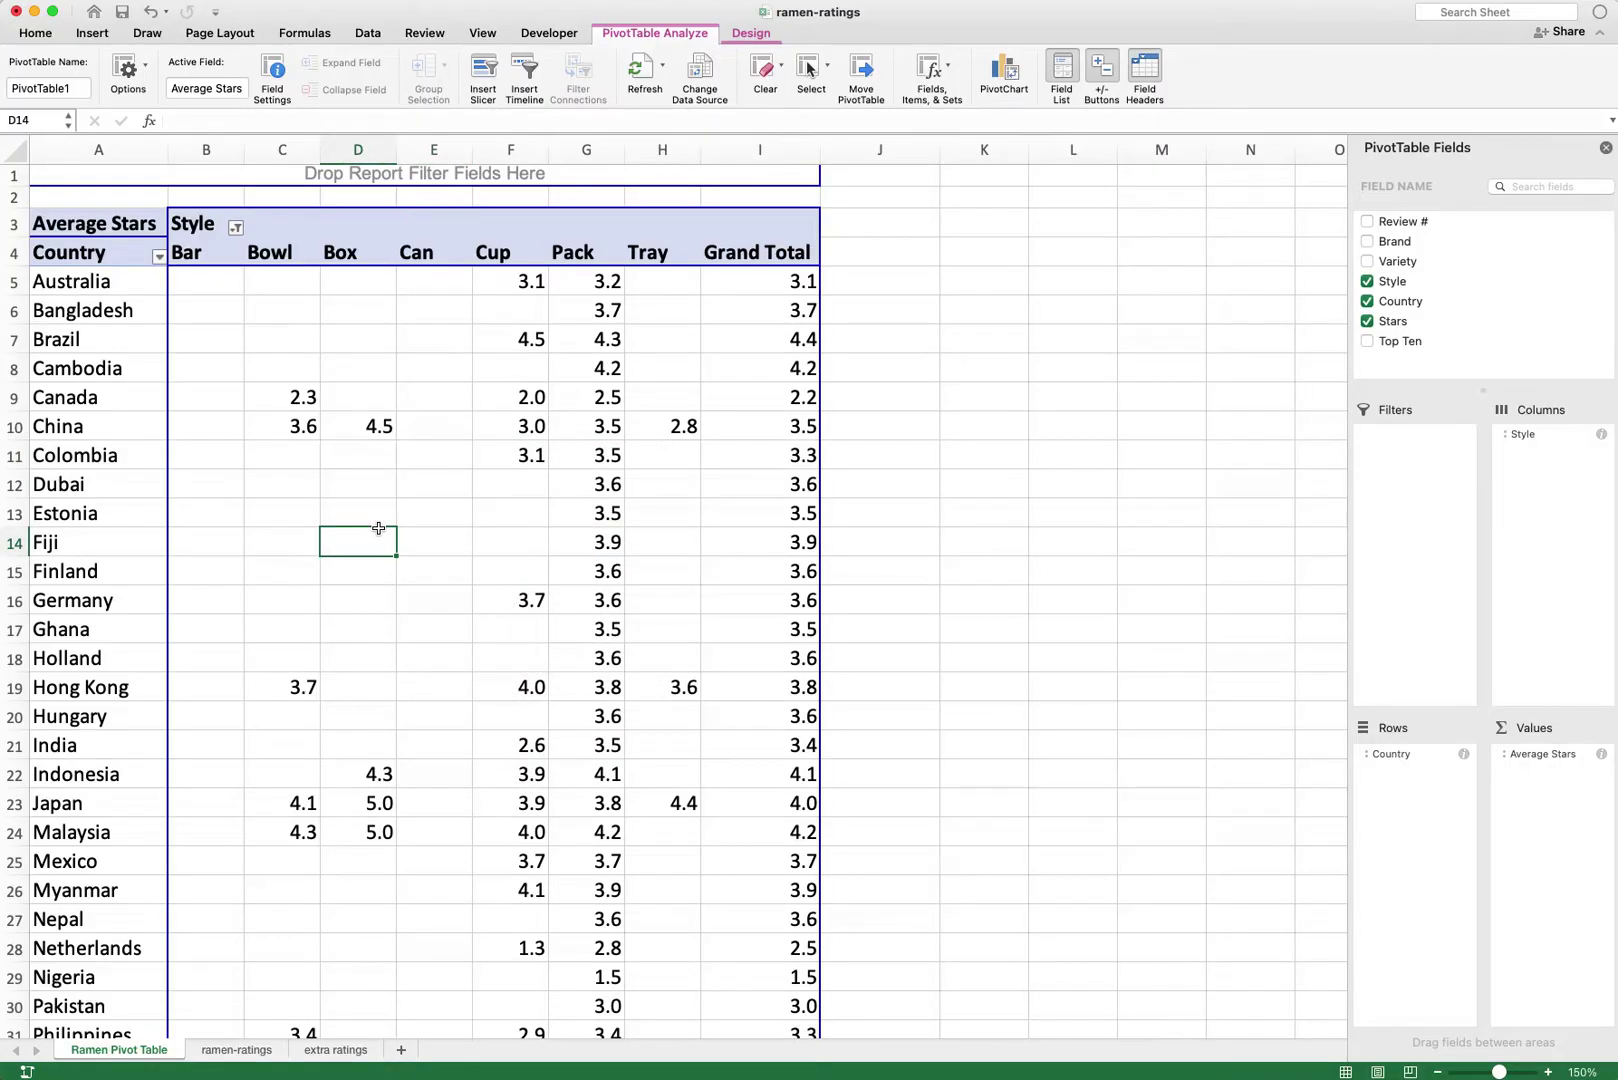
scroll(378, 528, up, 1)
click(399, 505)
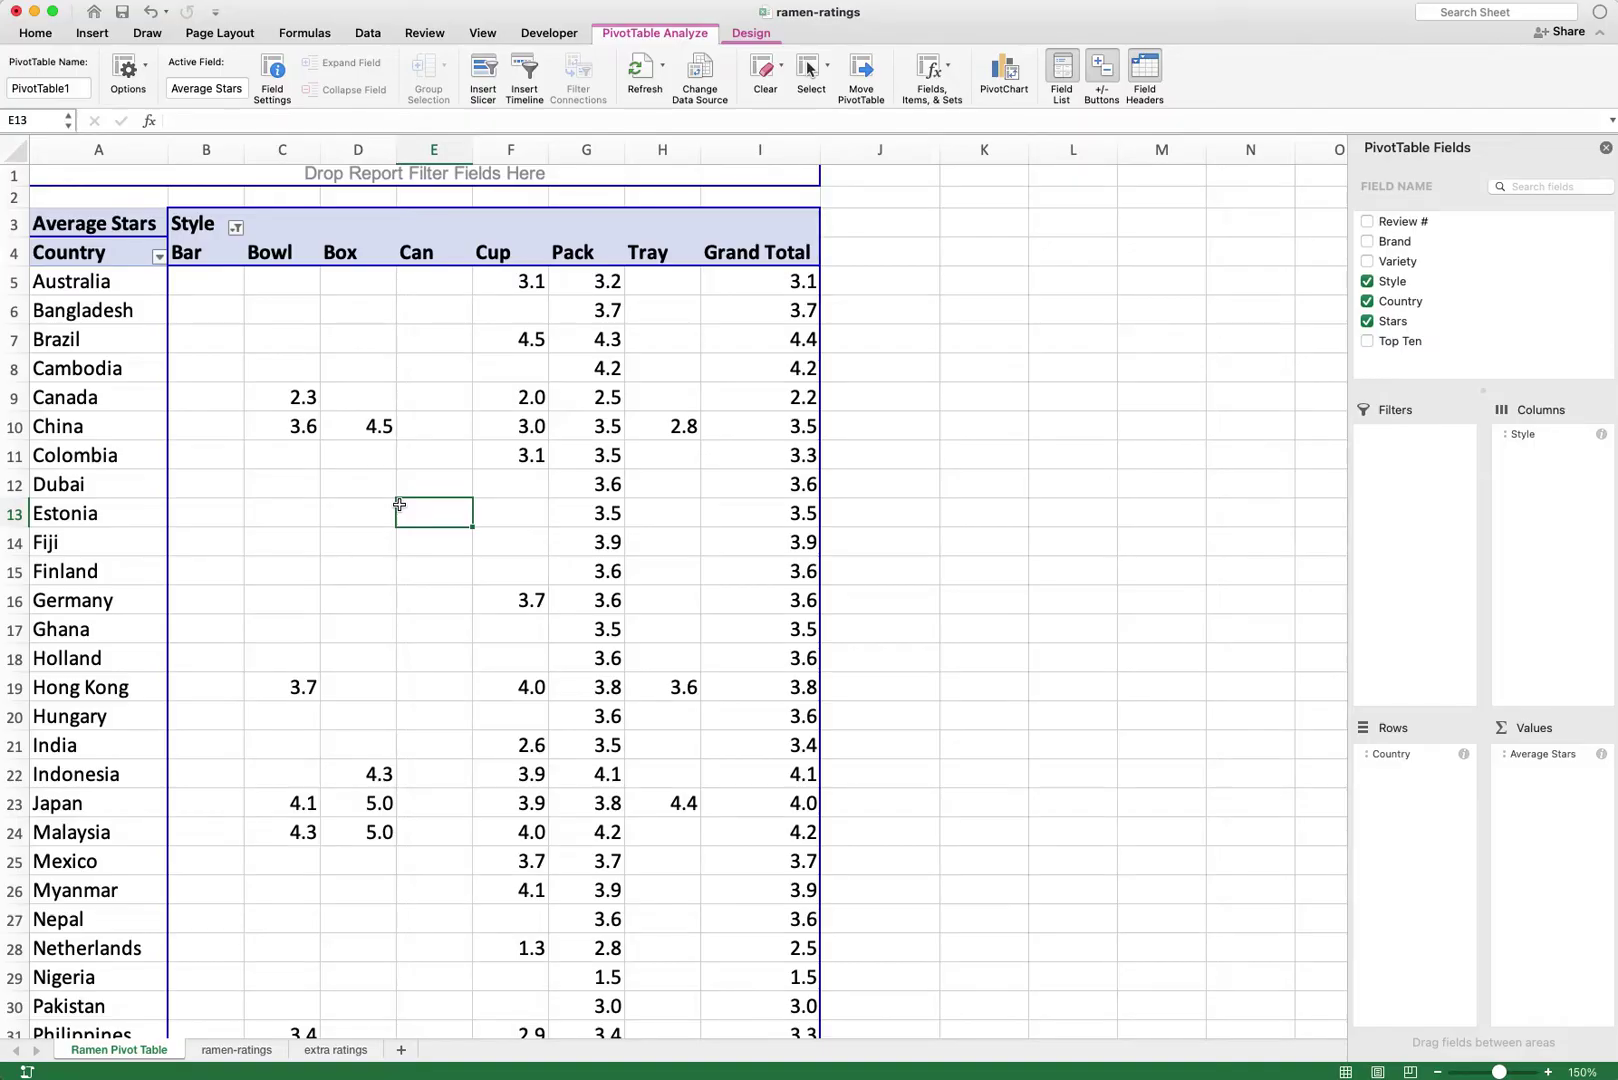
Step: Copy all review records from row 2 downward on the extra ratings sheet, leaving out the first row
key(ctrl+Page_Down)
key(ctrl+Page_Down)
key(ctrl+Home)
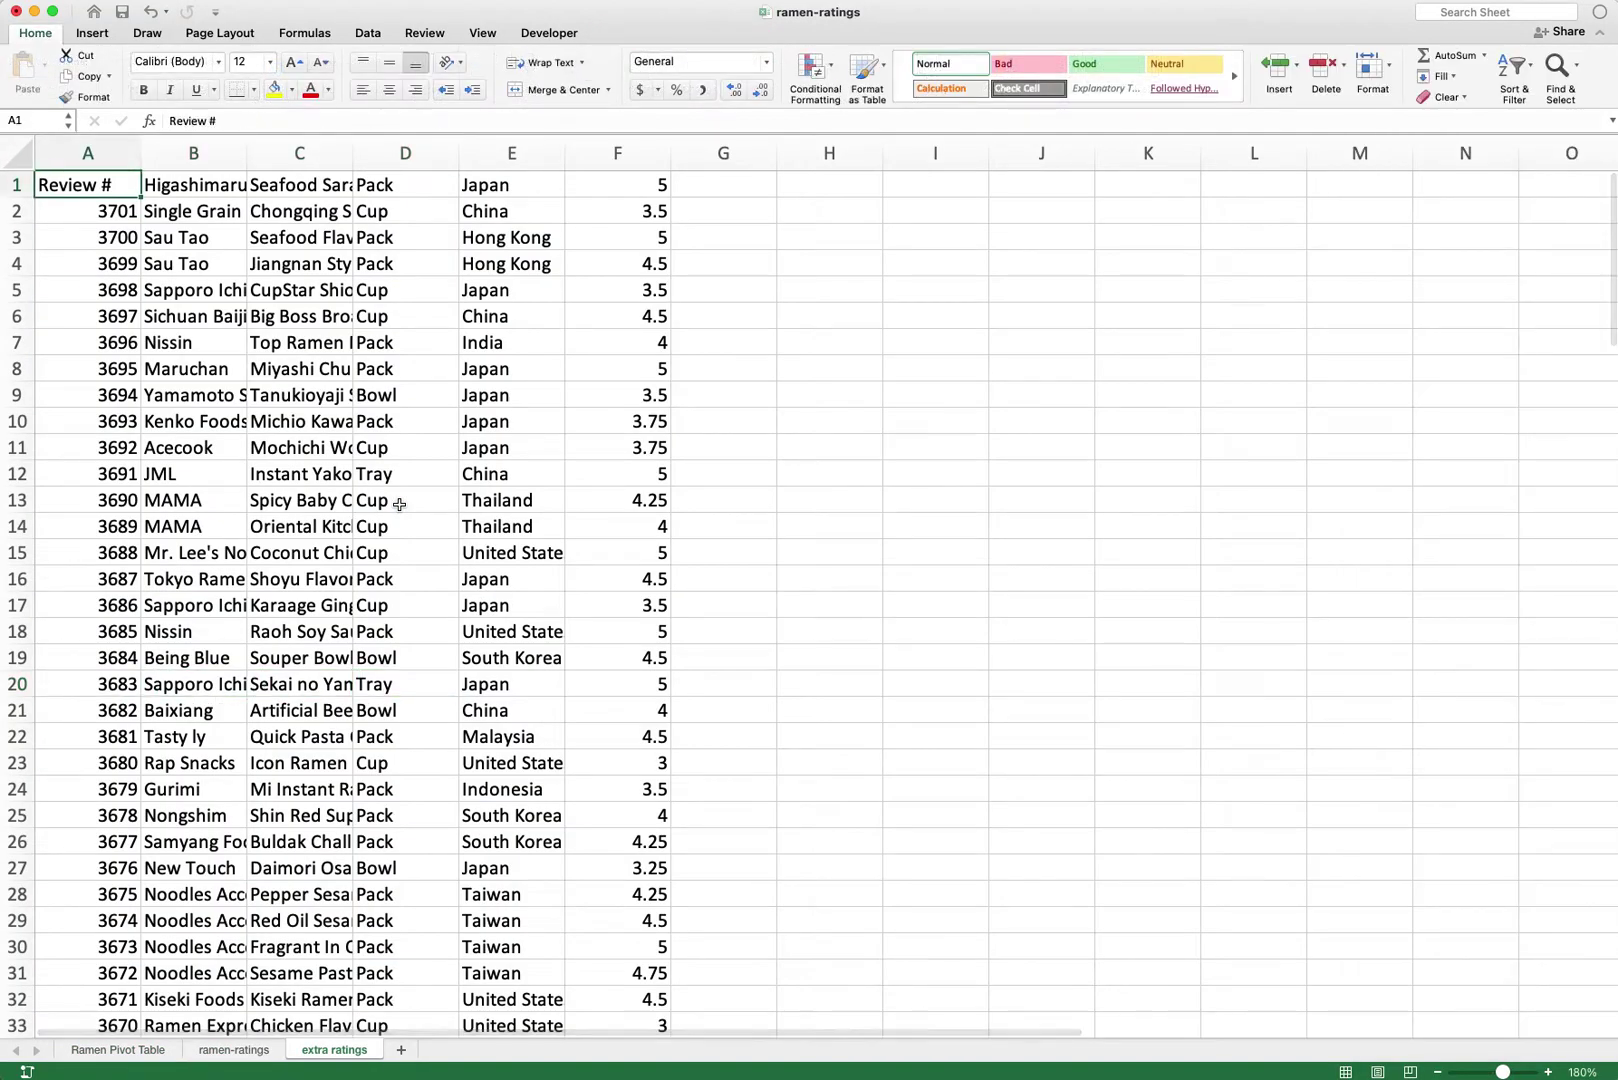
key(Down)
key(ctrl+shift+Right)
key(ctrl+shift+Down)
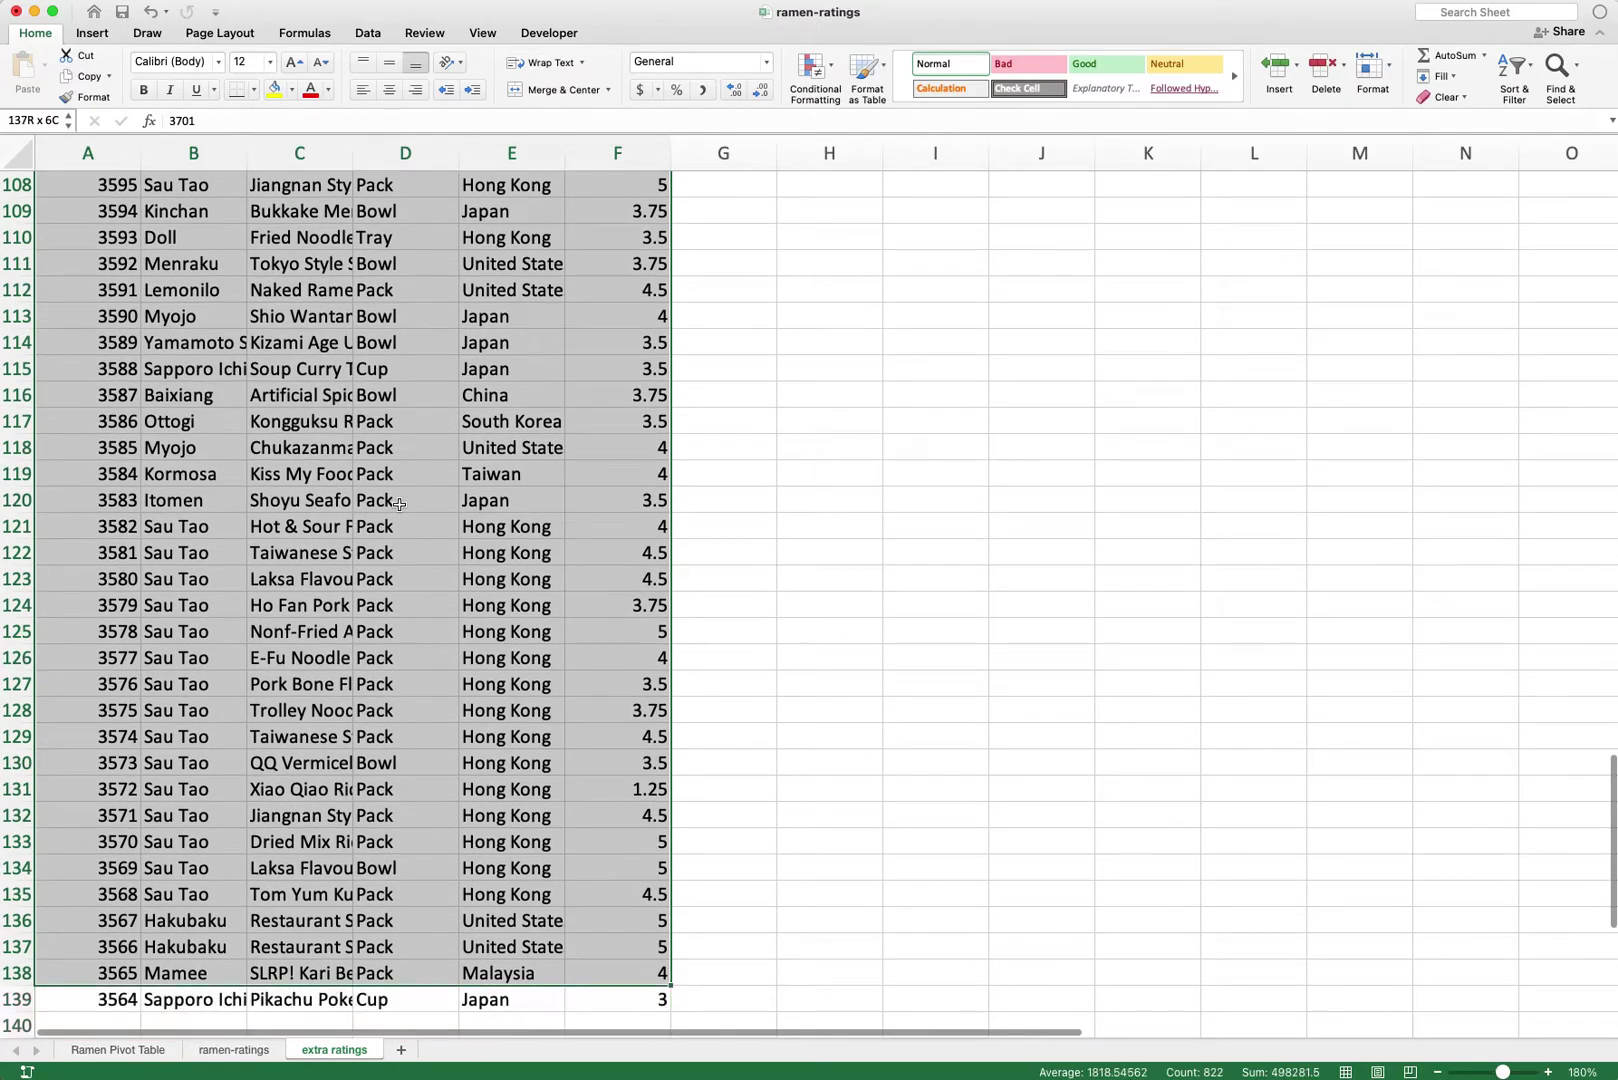
key(cmd+c)
scroll(399, 507, up, 15)
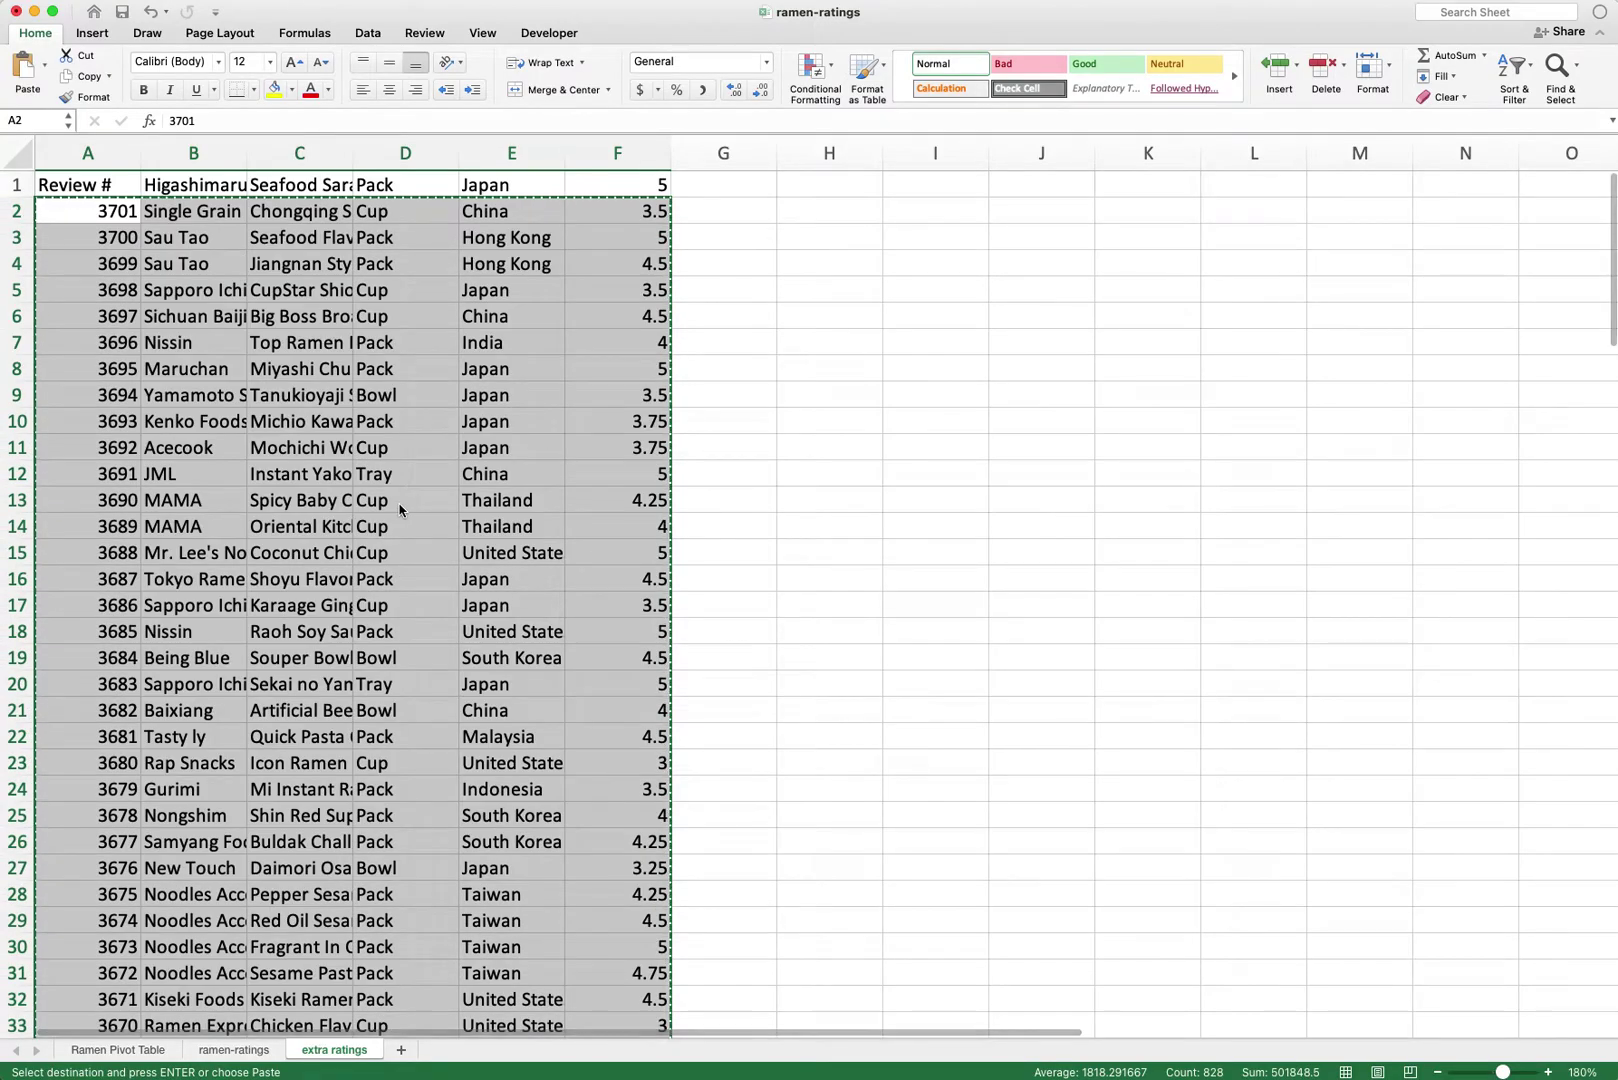
Step: Paste the copied reviews on the ramen-ratings sheet at cell A2637, directly below the Ramen table's last row
key(ctrl+Page_Up)
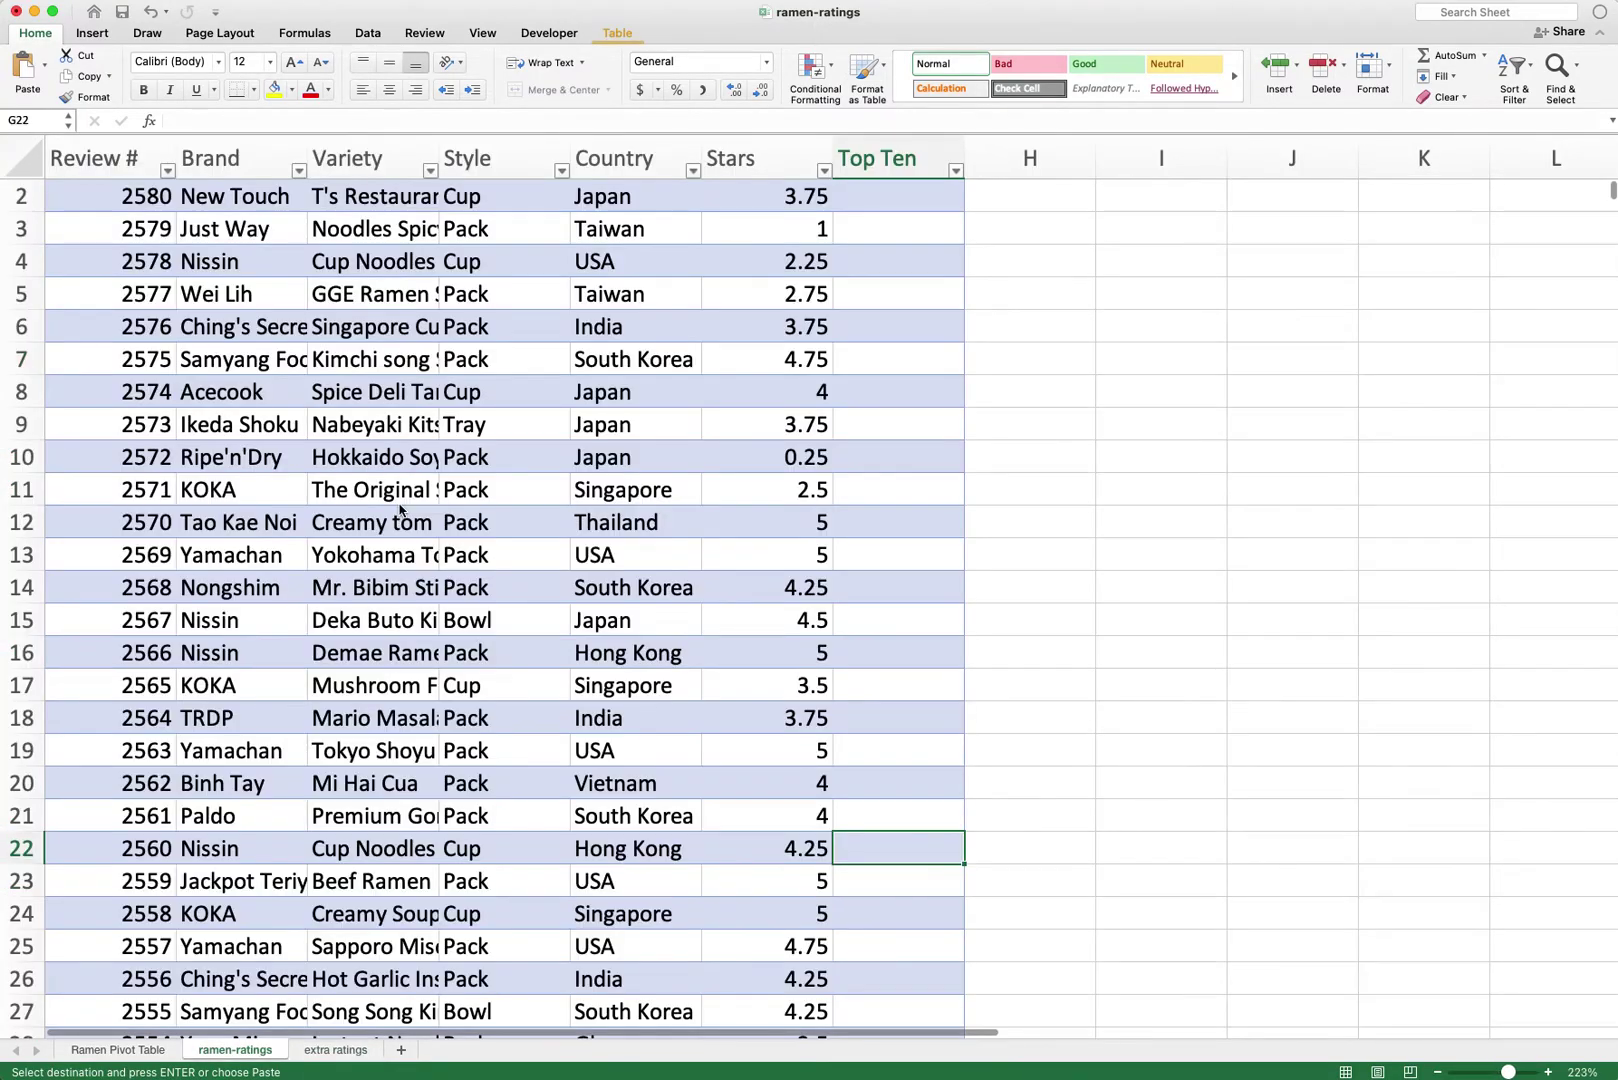
scroll(364, 507, up, 1)
click(146, 624)
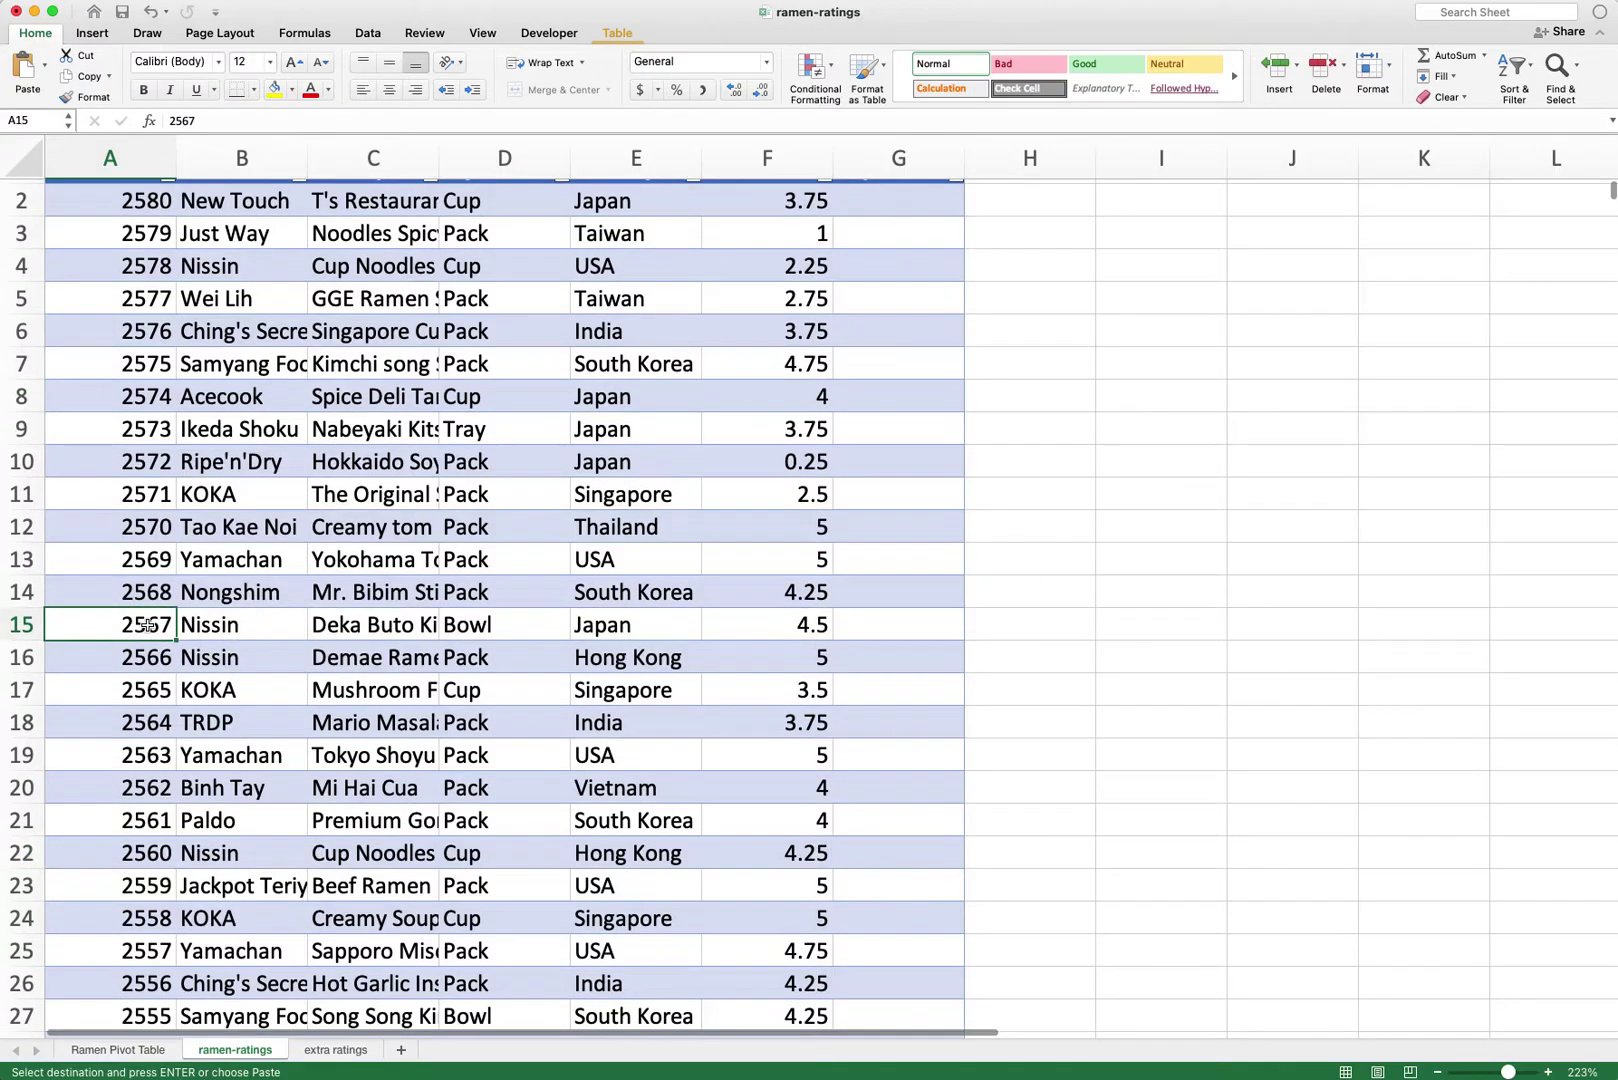
key(ctrl+Down)
key(Down)
key(Down)
key(Down)
key(Down)
key(Down)
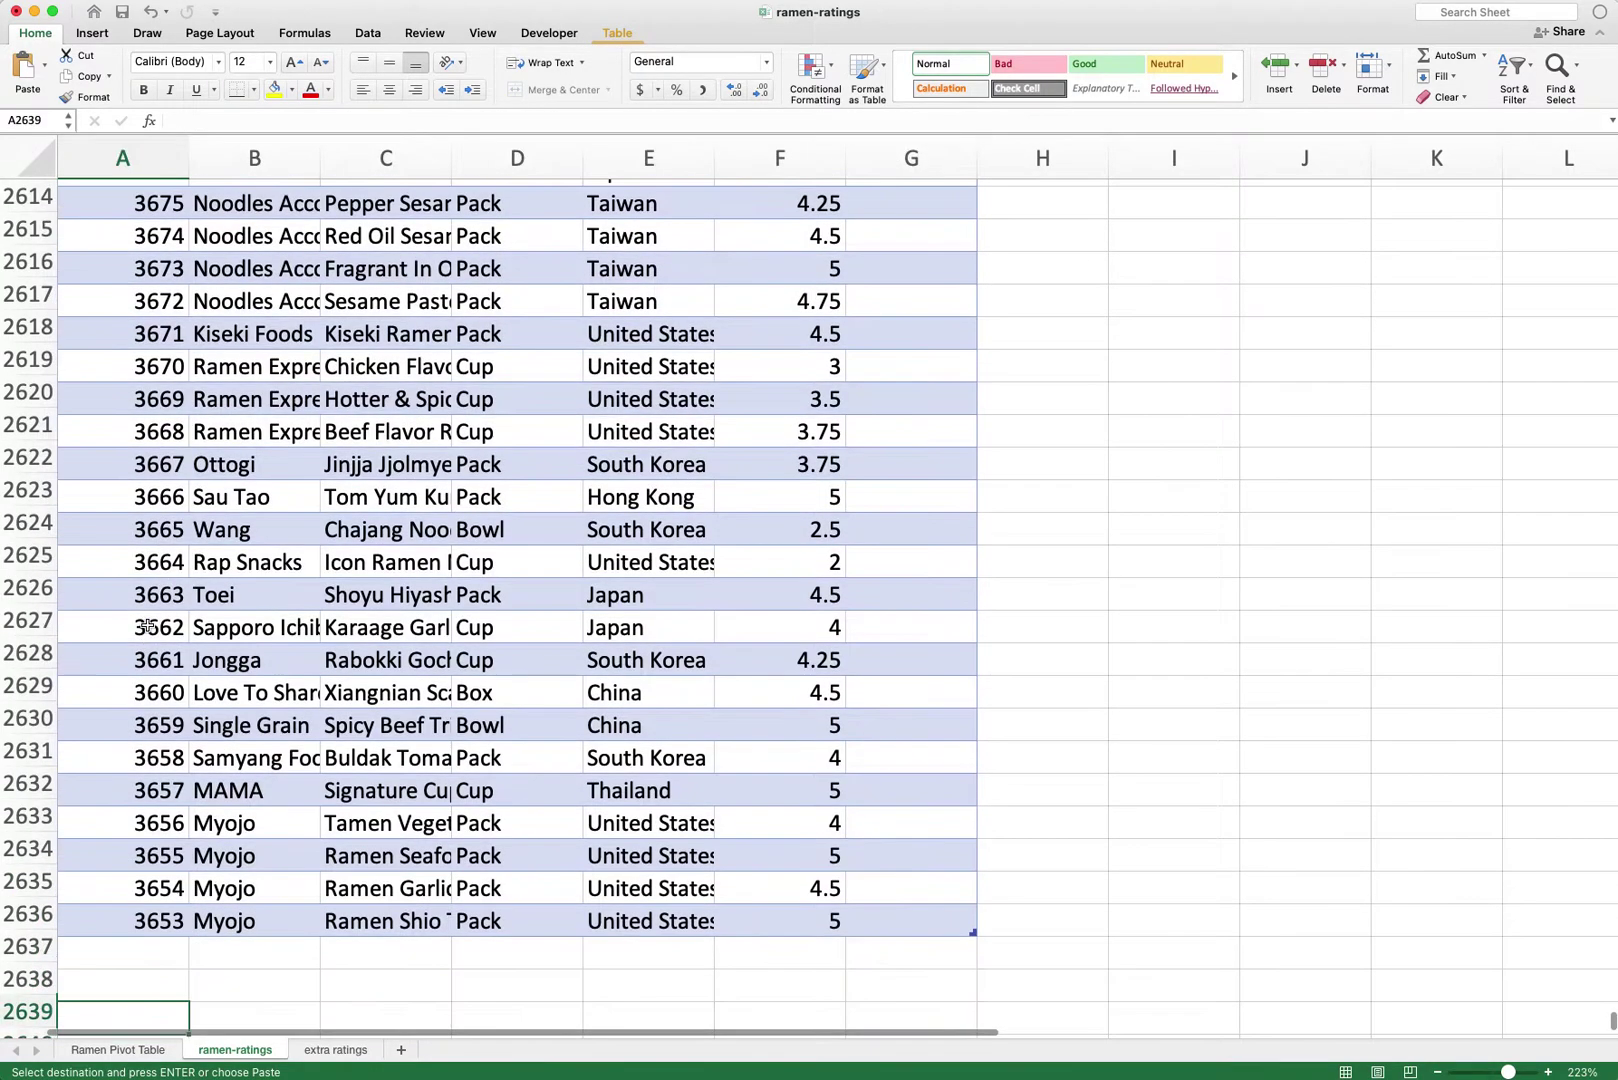
key(Up)
key(Up)
key(Up)
key(Up)
key(Up)
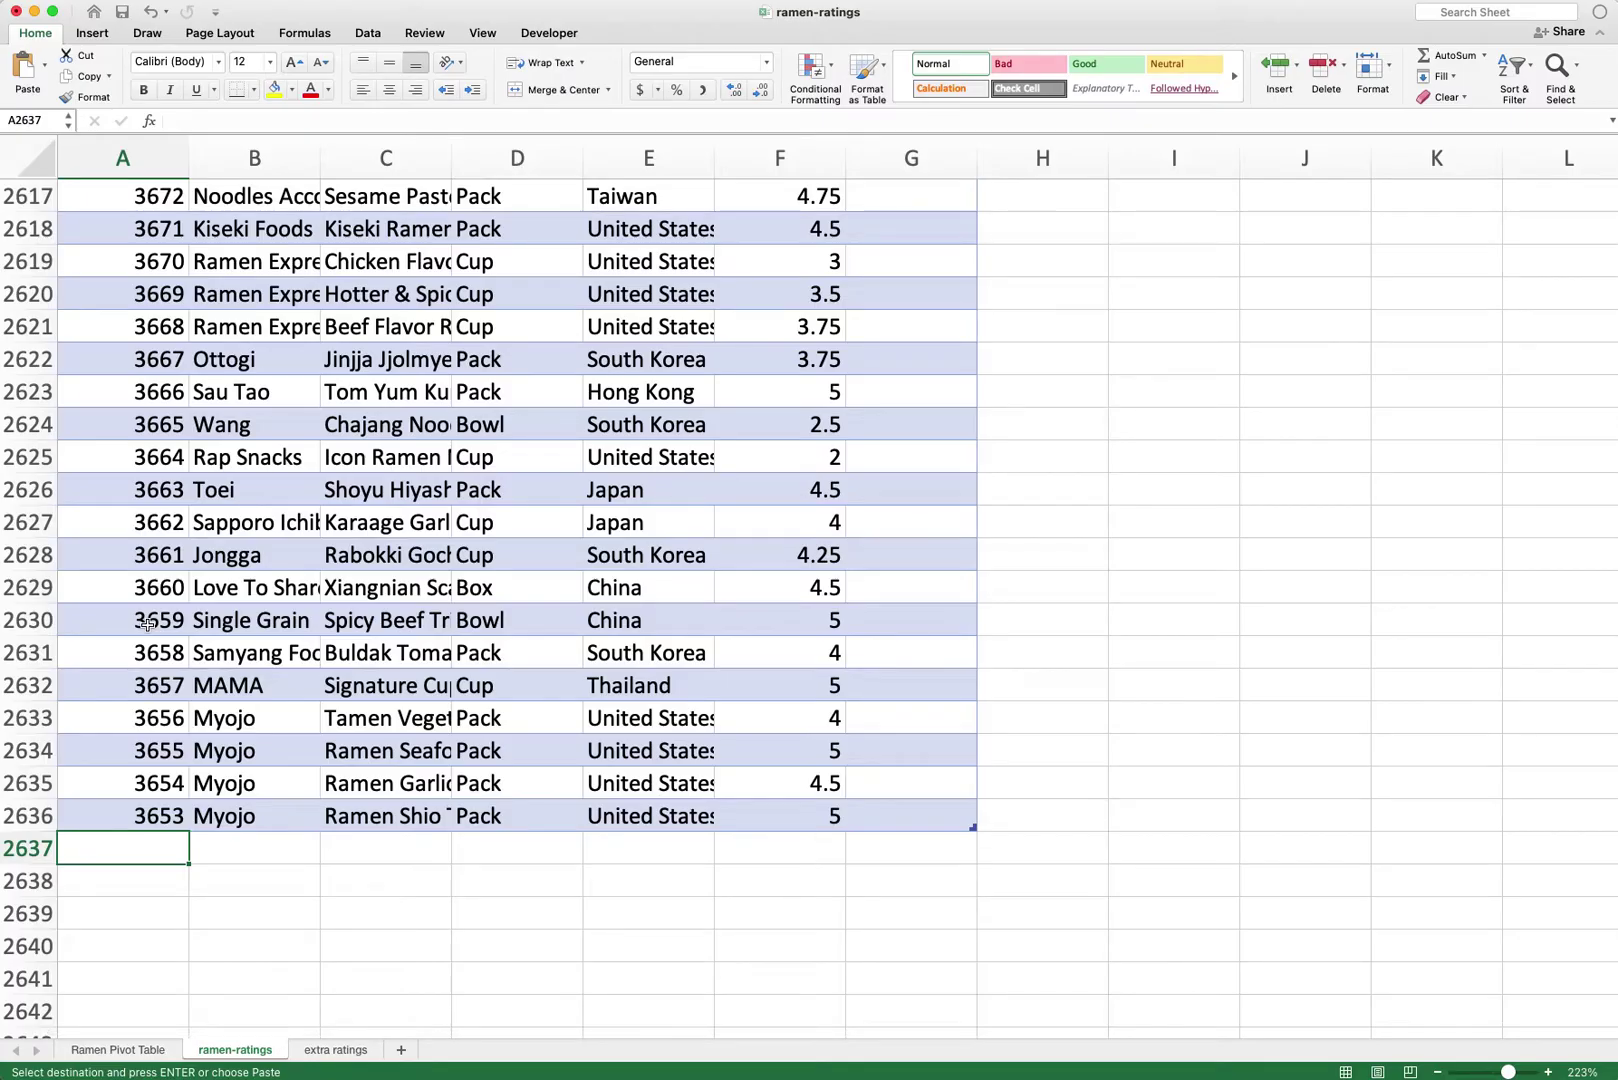
key(super+v)
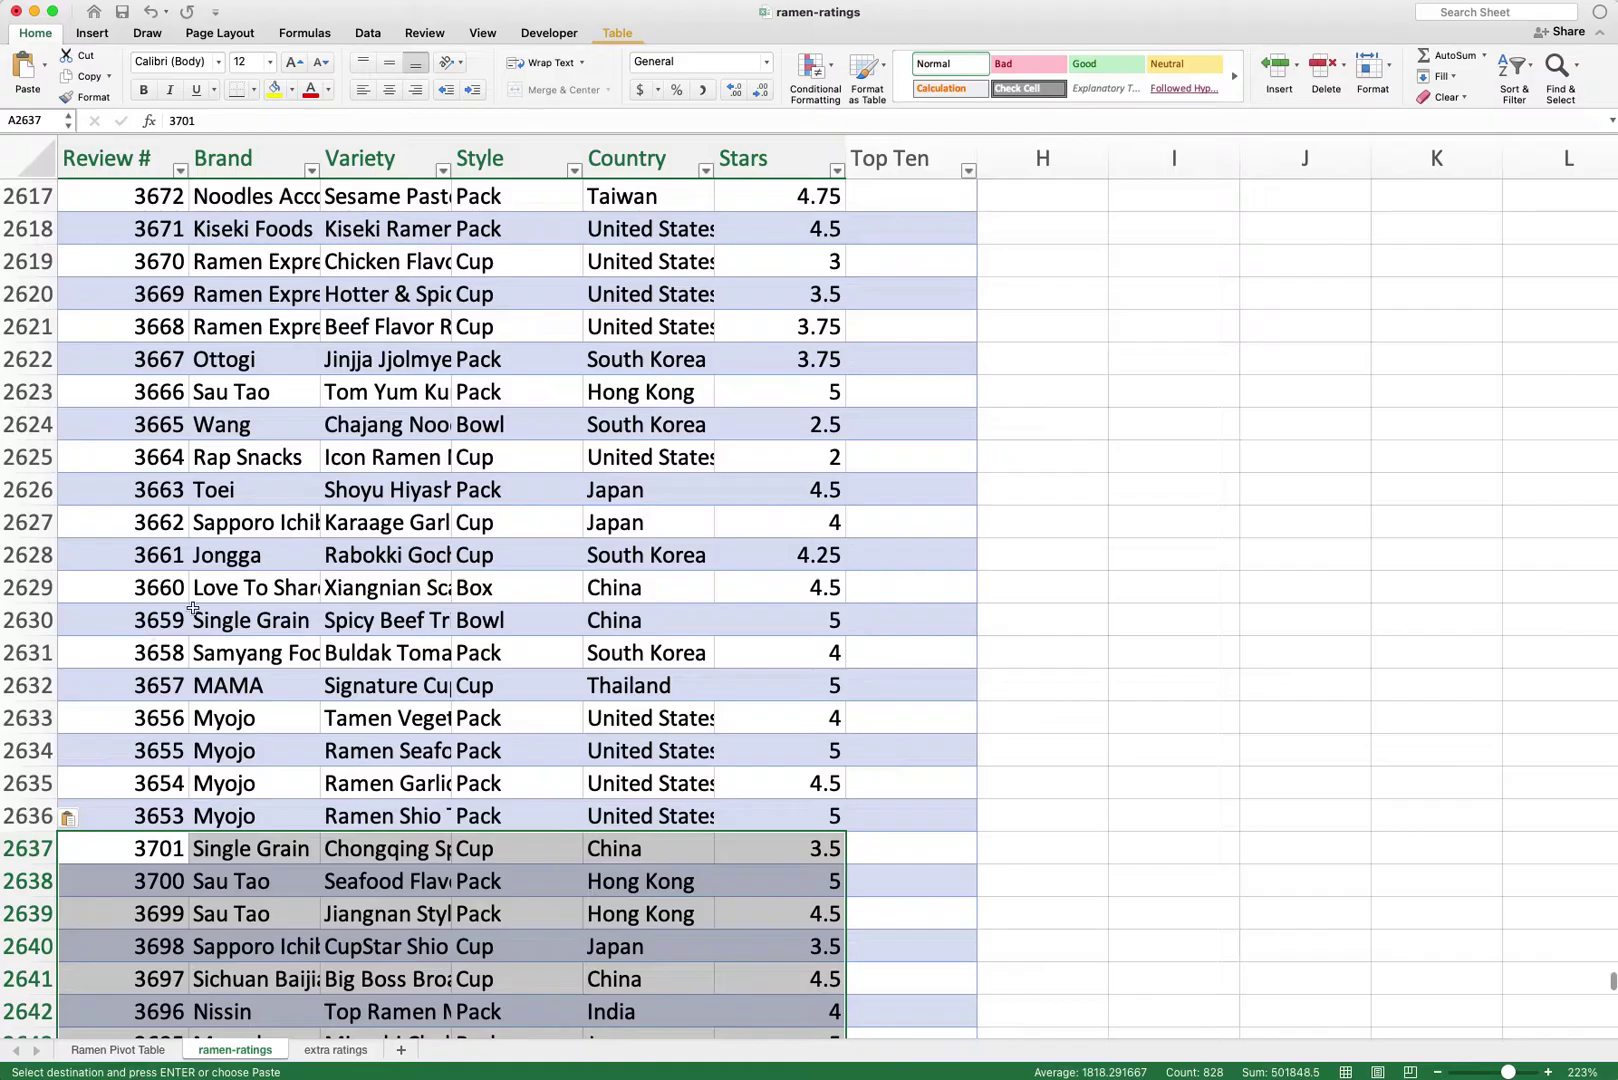
Step: Check whether the Ramen table extends over the pasted reviews from row 2637 downward
scroll(336, 584, down, 4)
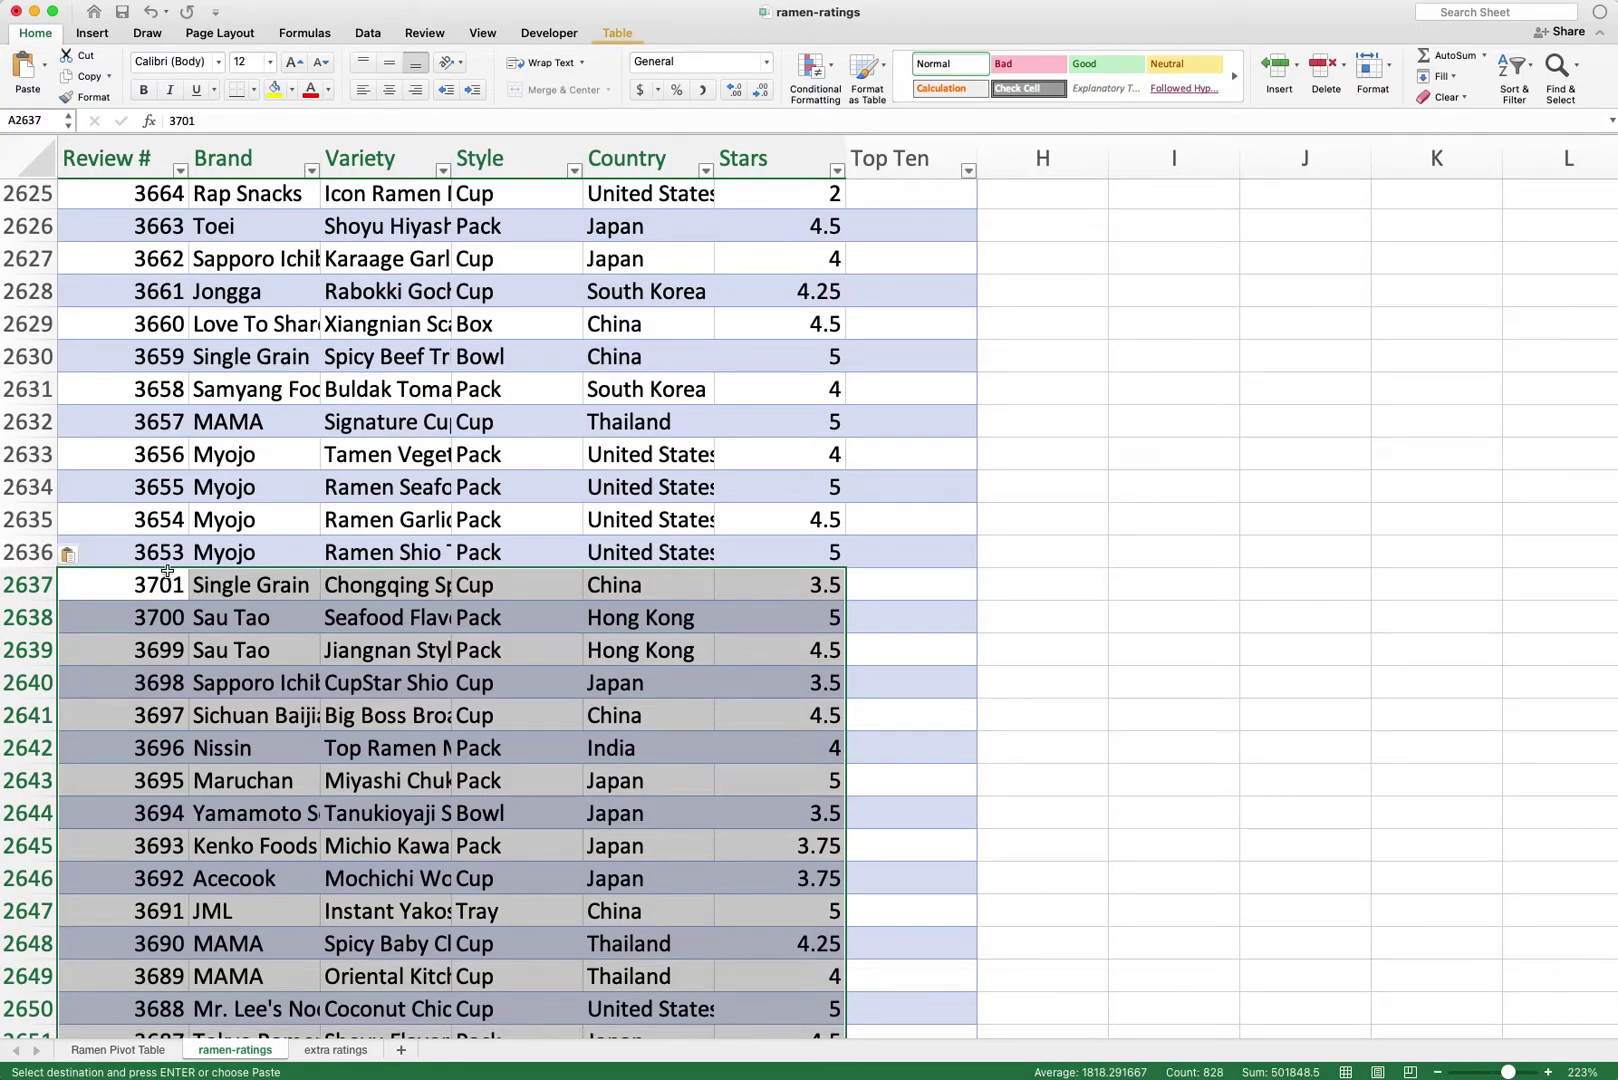
scroll(167, 575, right, 1)
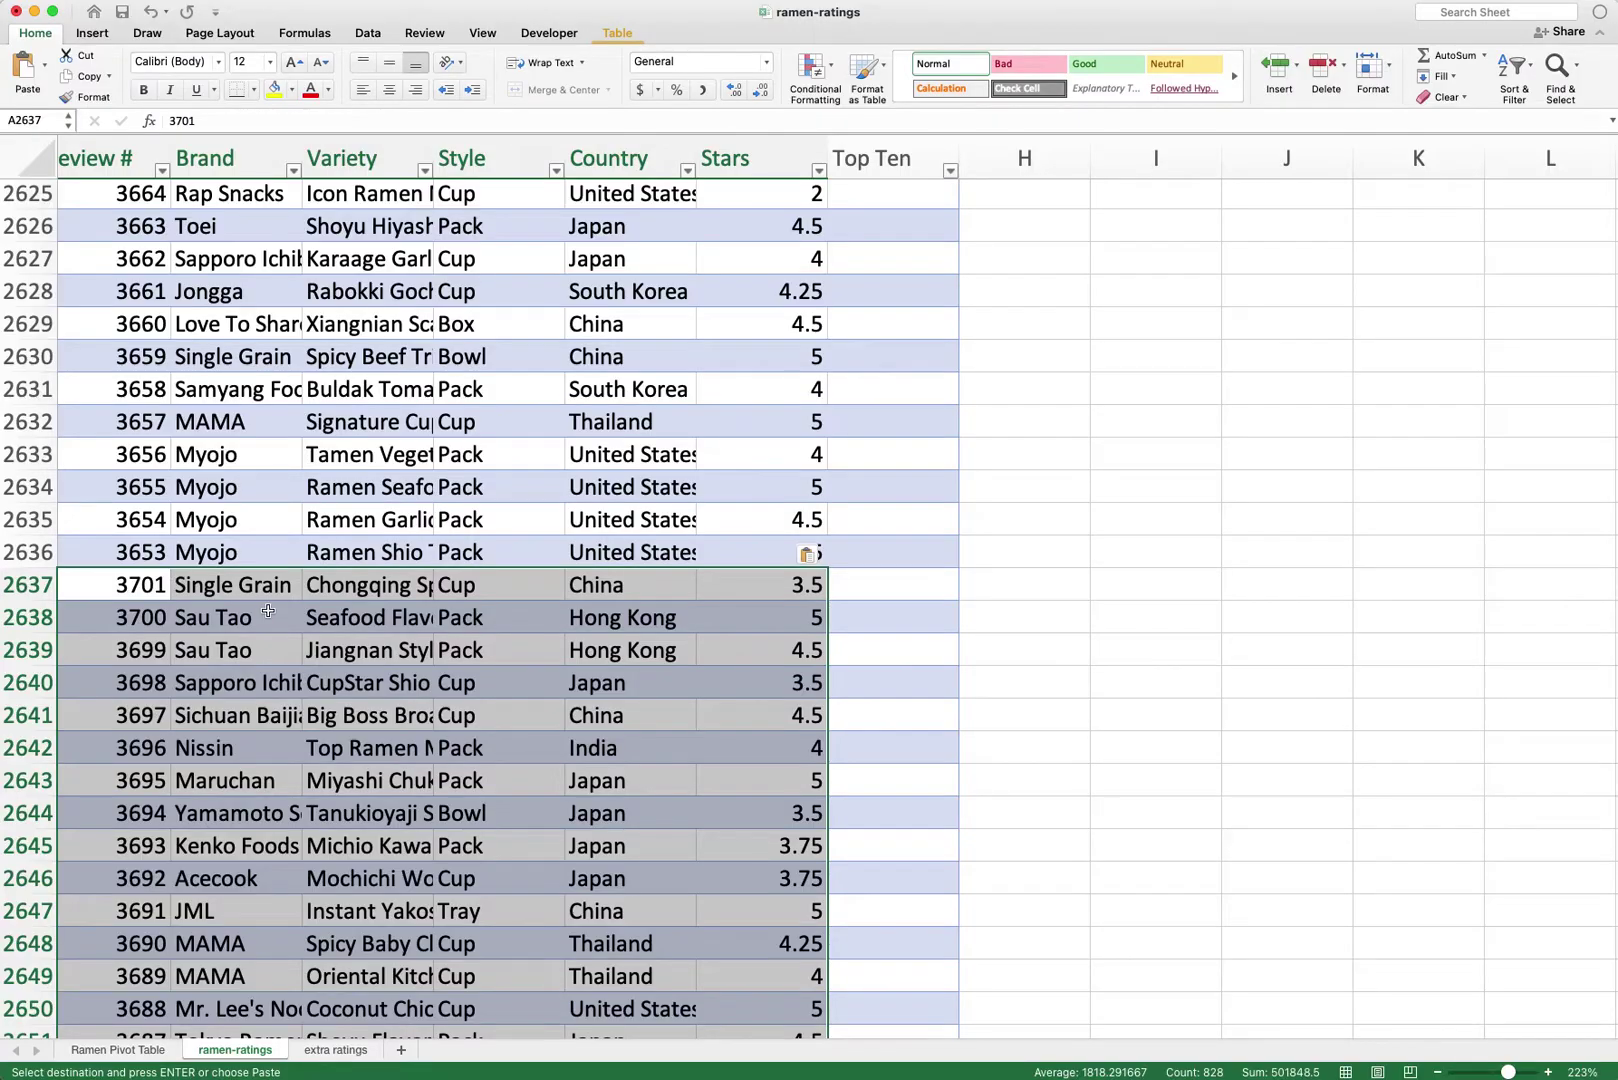
scroll(265, 610, down, 12)
scroll(268, 614, up, 12)
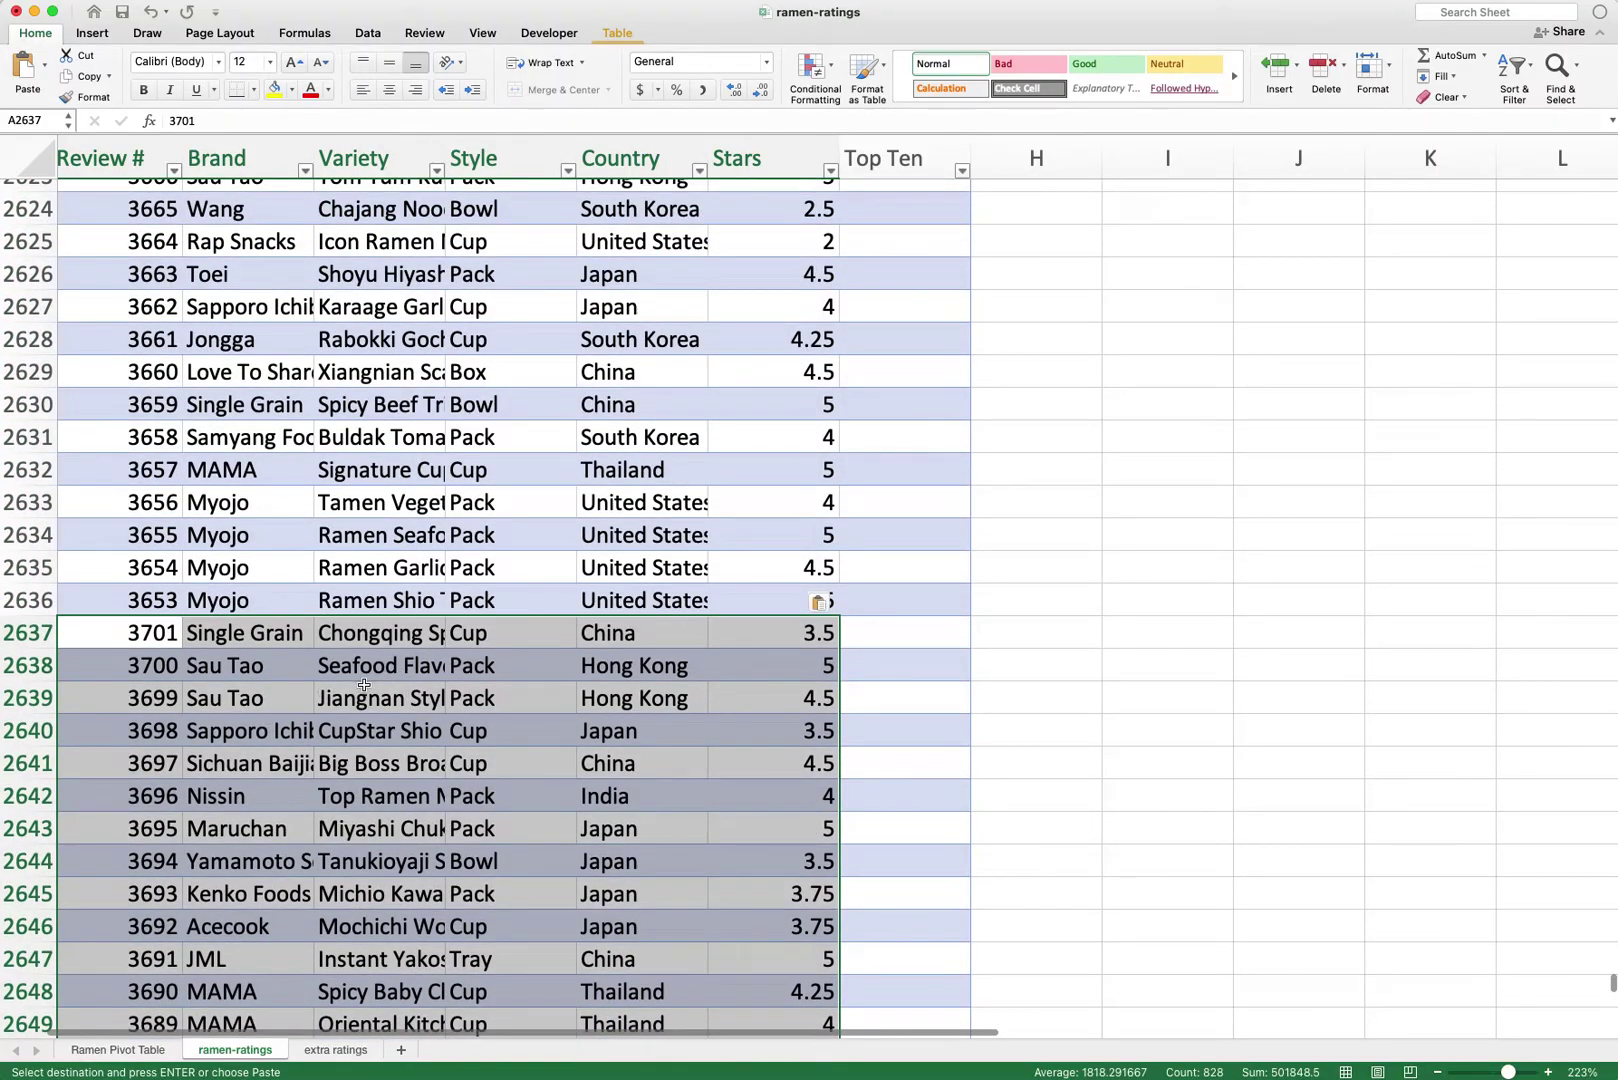
scroll(352, 706, down, 2)
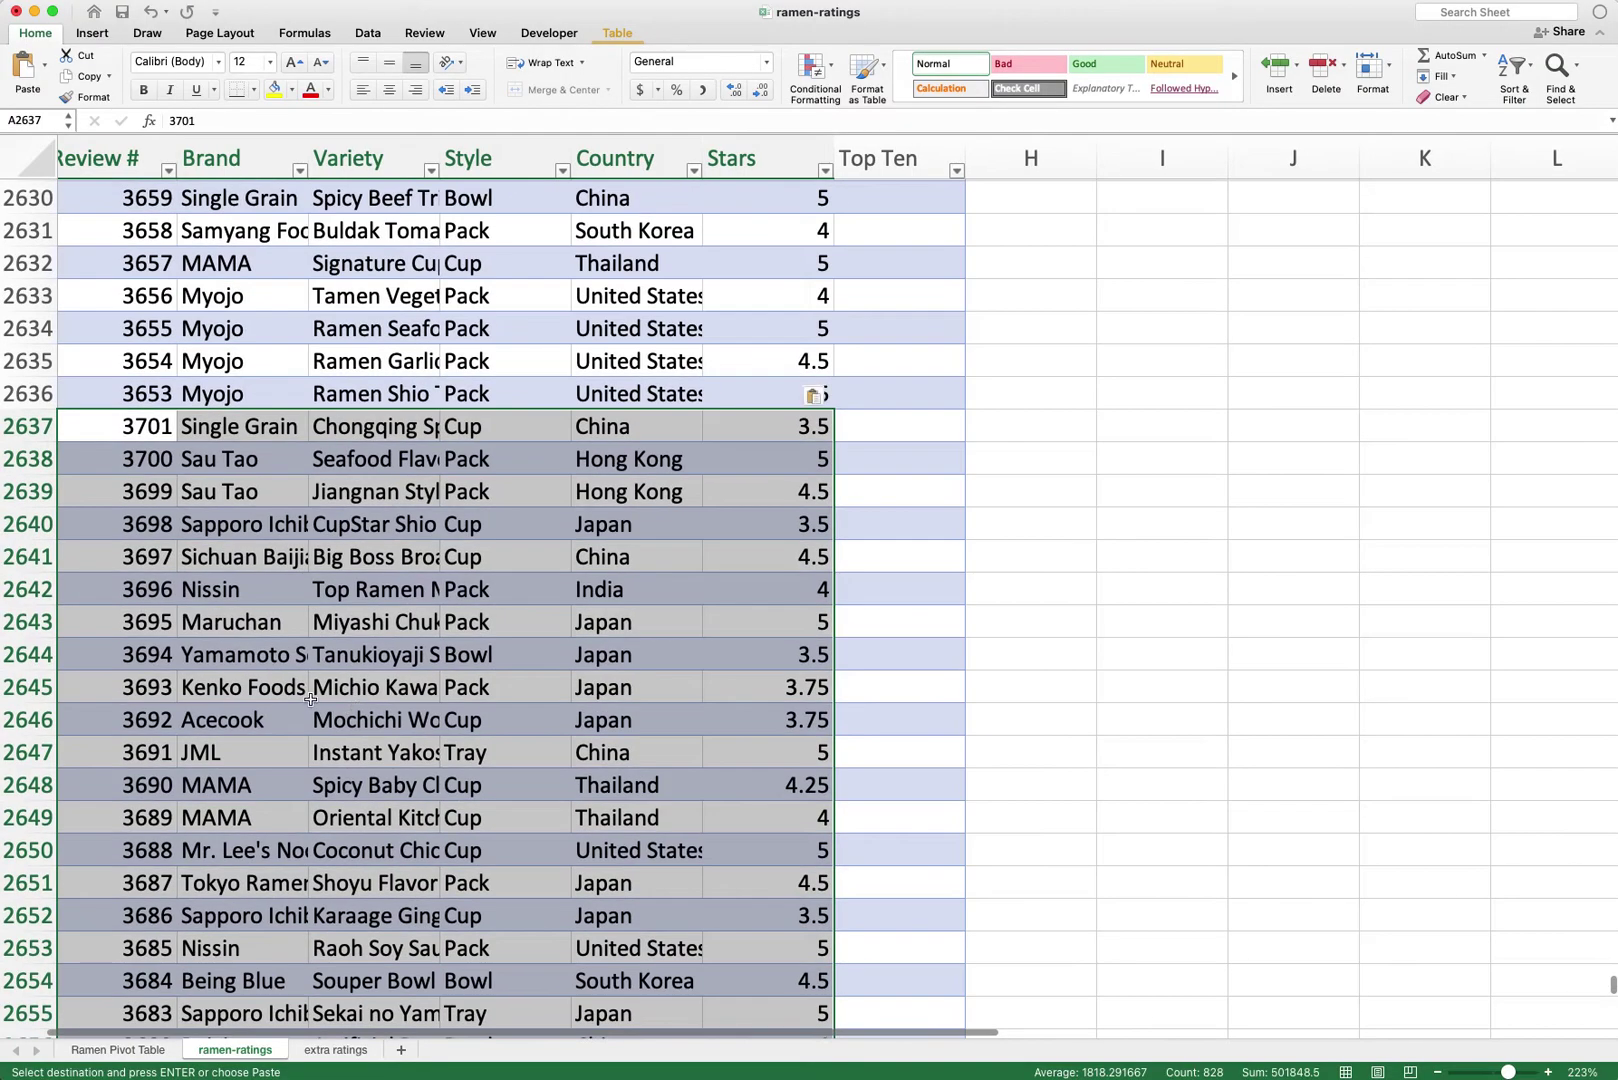
click(355, 705)
Step: Refresh the pivot table on the Ramen Pivot Table sheet to include the pasted reviews
key(ctrl+Page_Up)
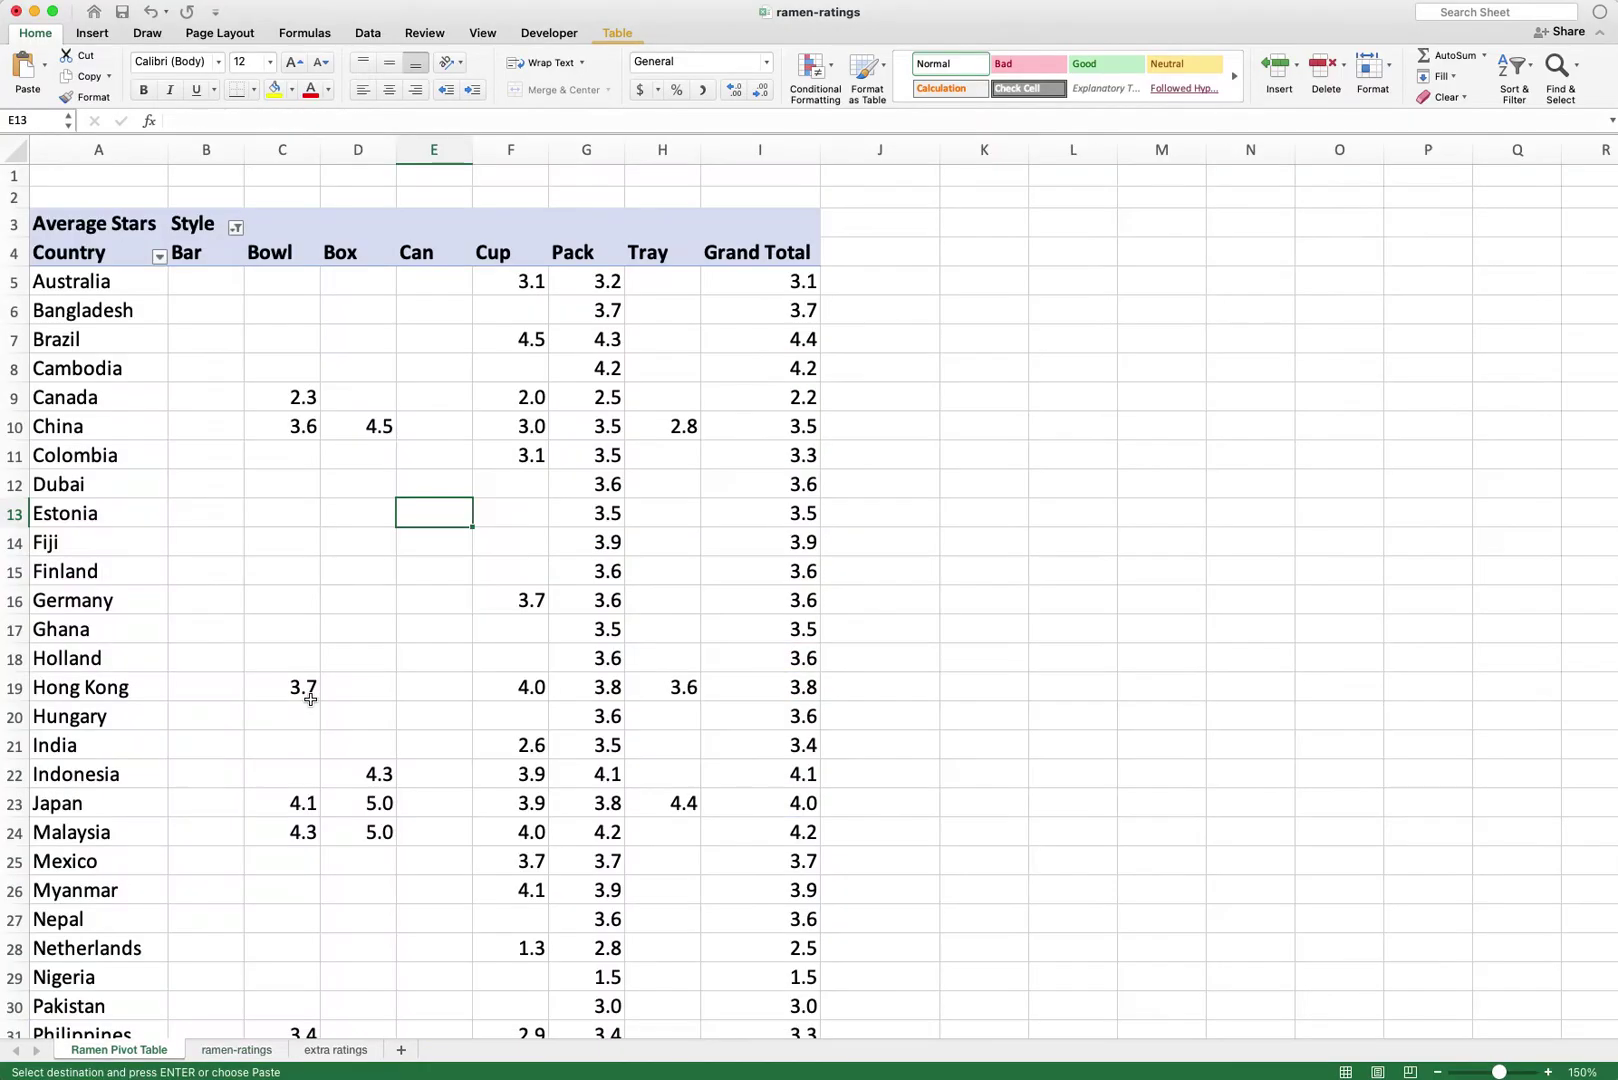
click(368, 603)
right_click(370, 607)
click(415, 683)
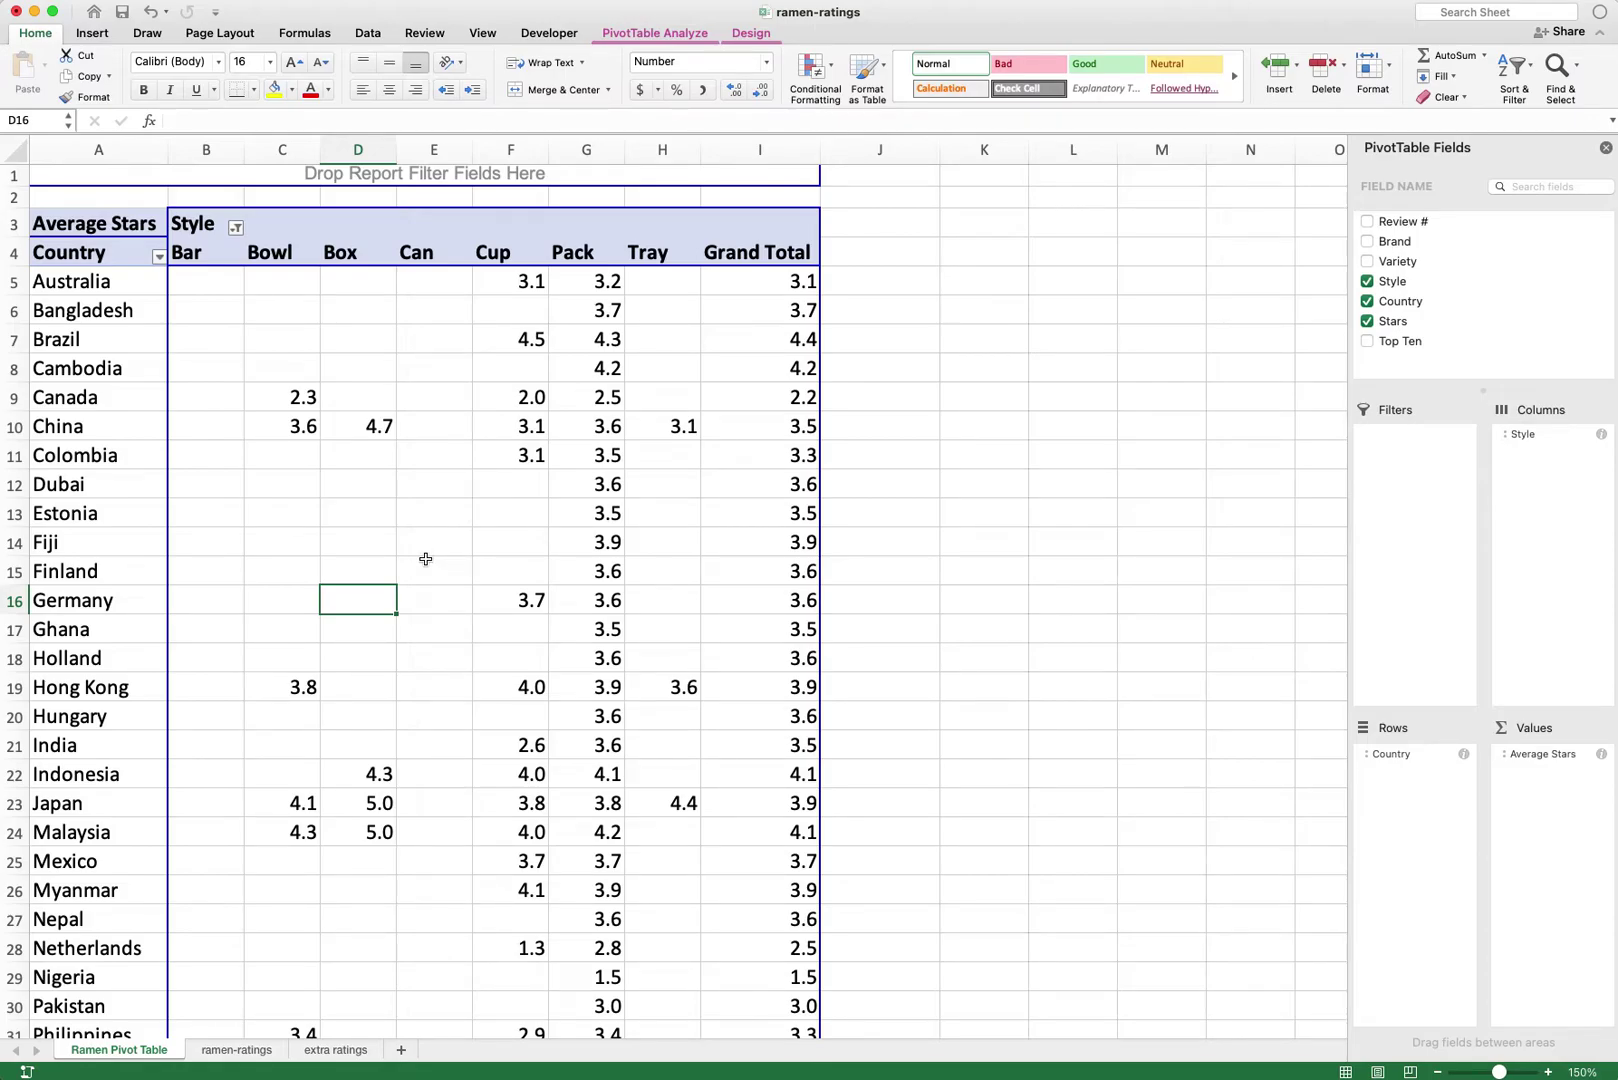
Step: Return to the ramen-ratings sheet and examine the added records and the end of column A
click(240, 1049)
scroll(329, 738, down, 10)
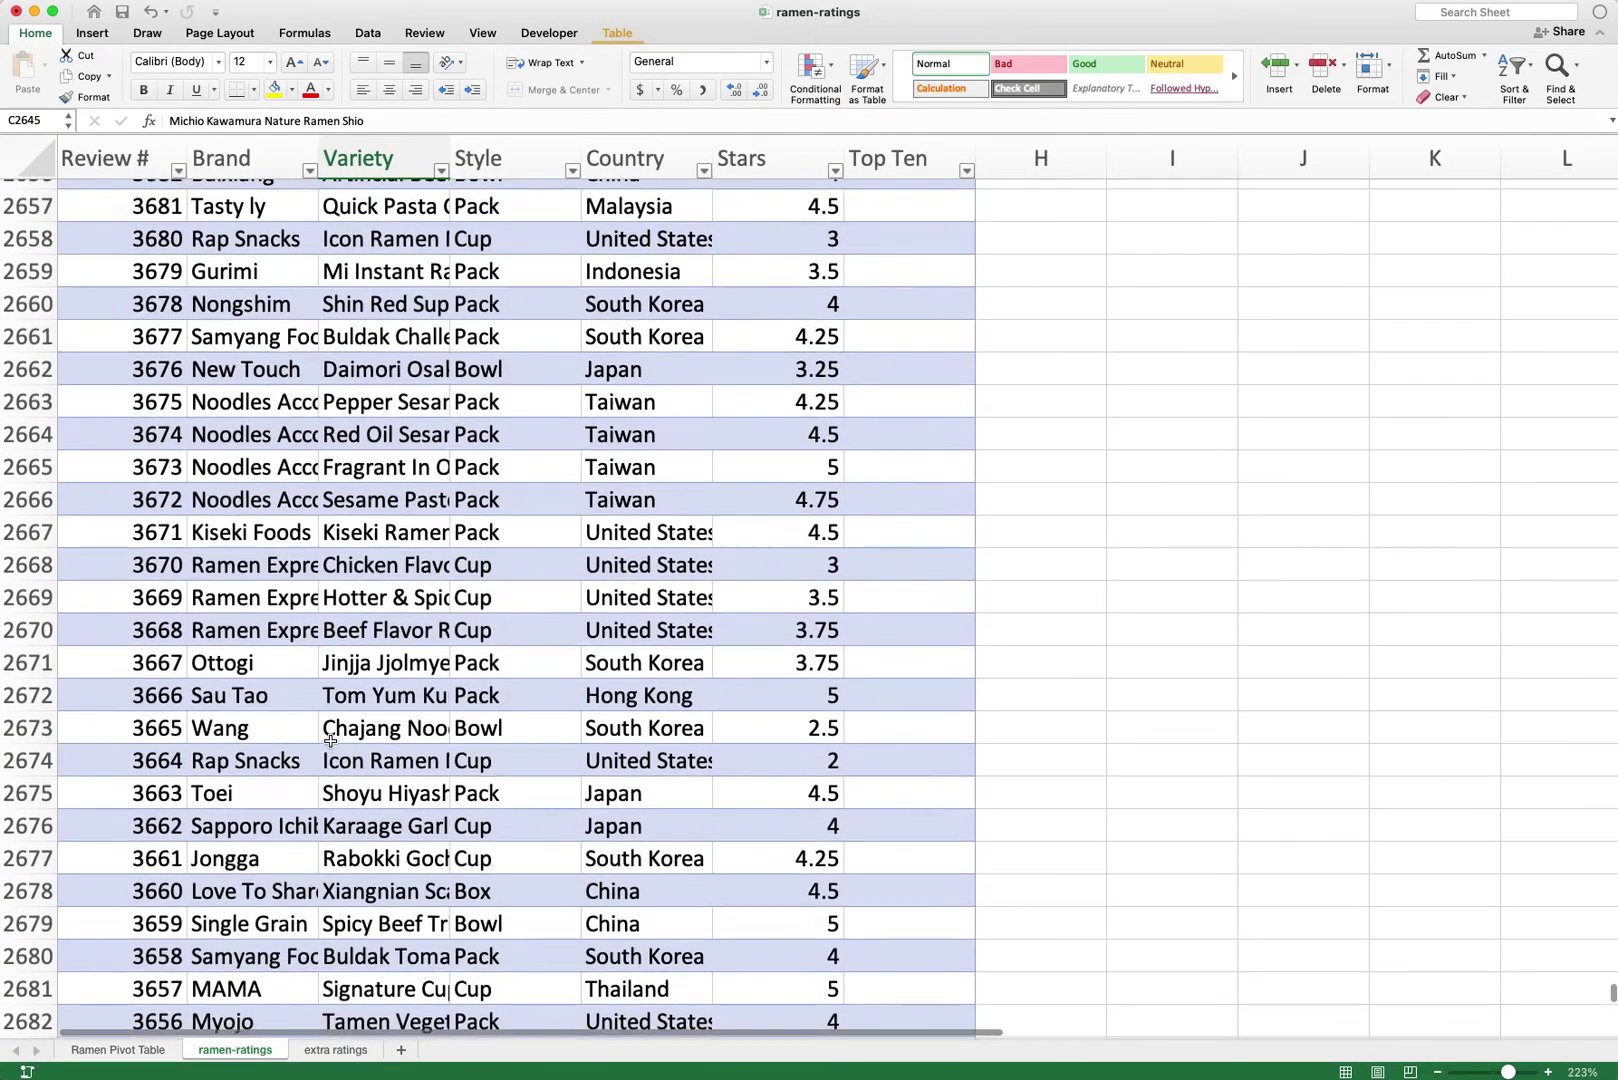
scroll(330, 744, down, 1)
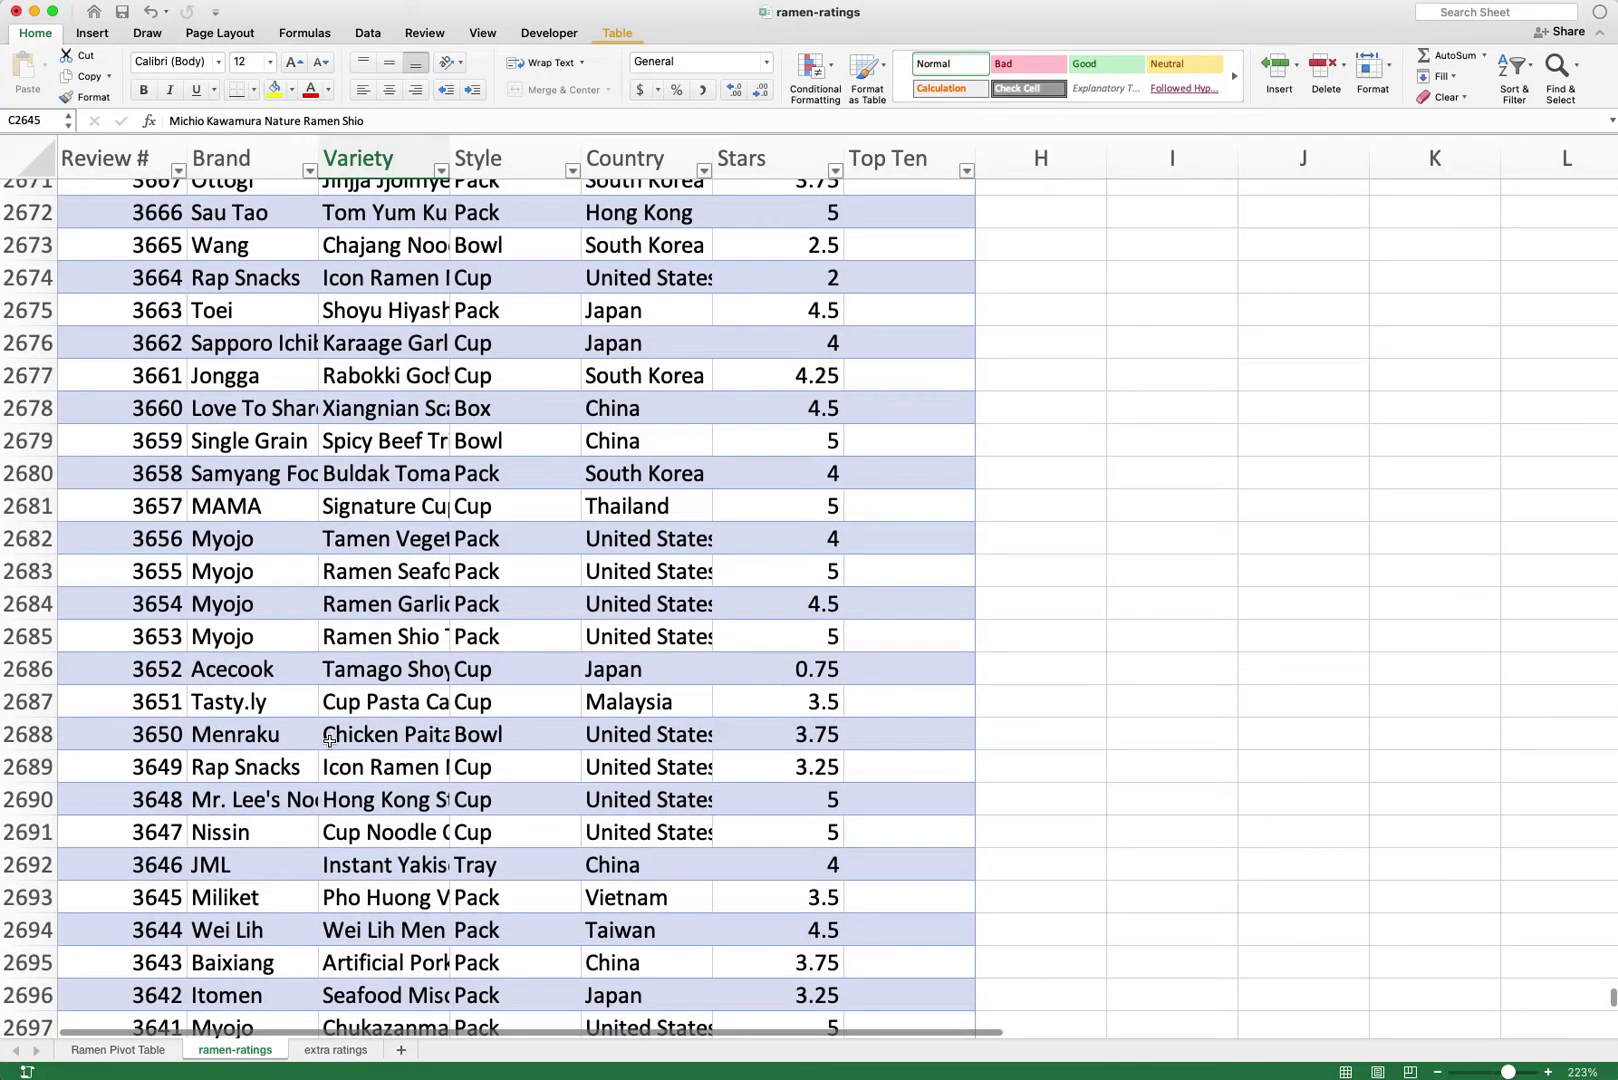
click(329, 740)
key(ctrl+Left)
key(ctrl+Down)
key(ctrl+Down)
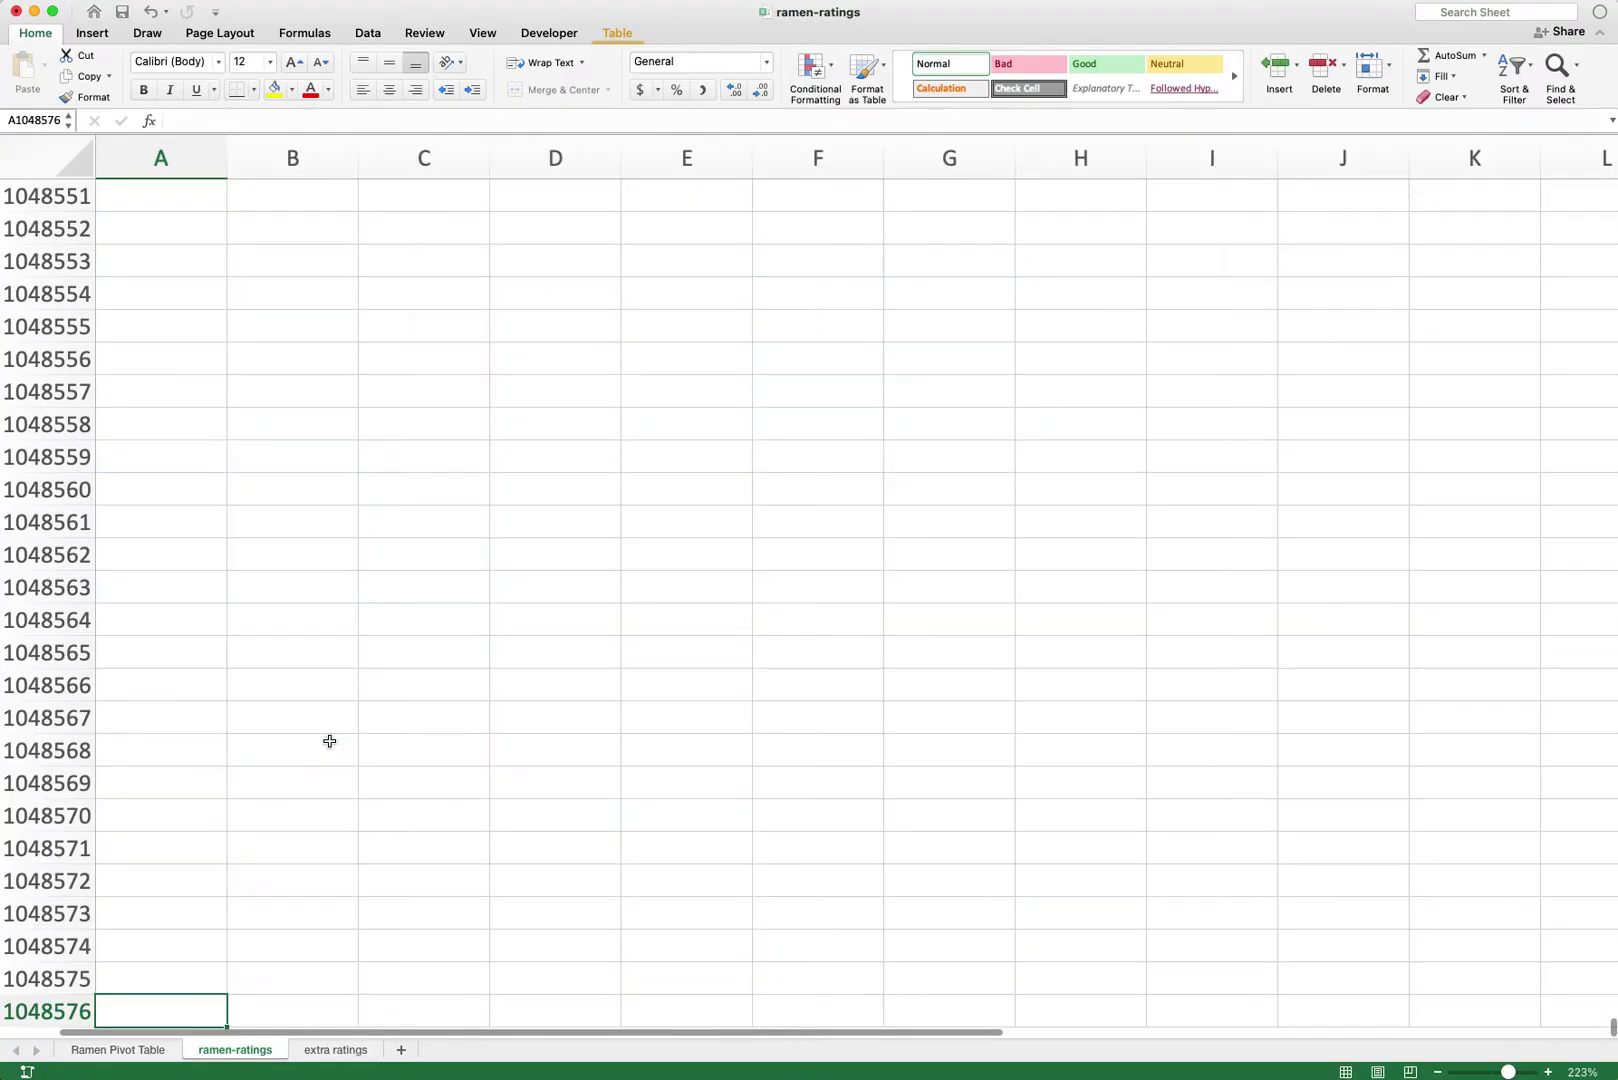
Step: Examine the Ramen table on the ramen-ratings sheet from its header to its last row, including the table name
key(ctrl+Up)
key(ctrl+Up)
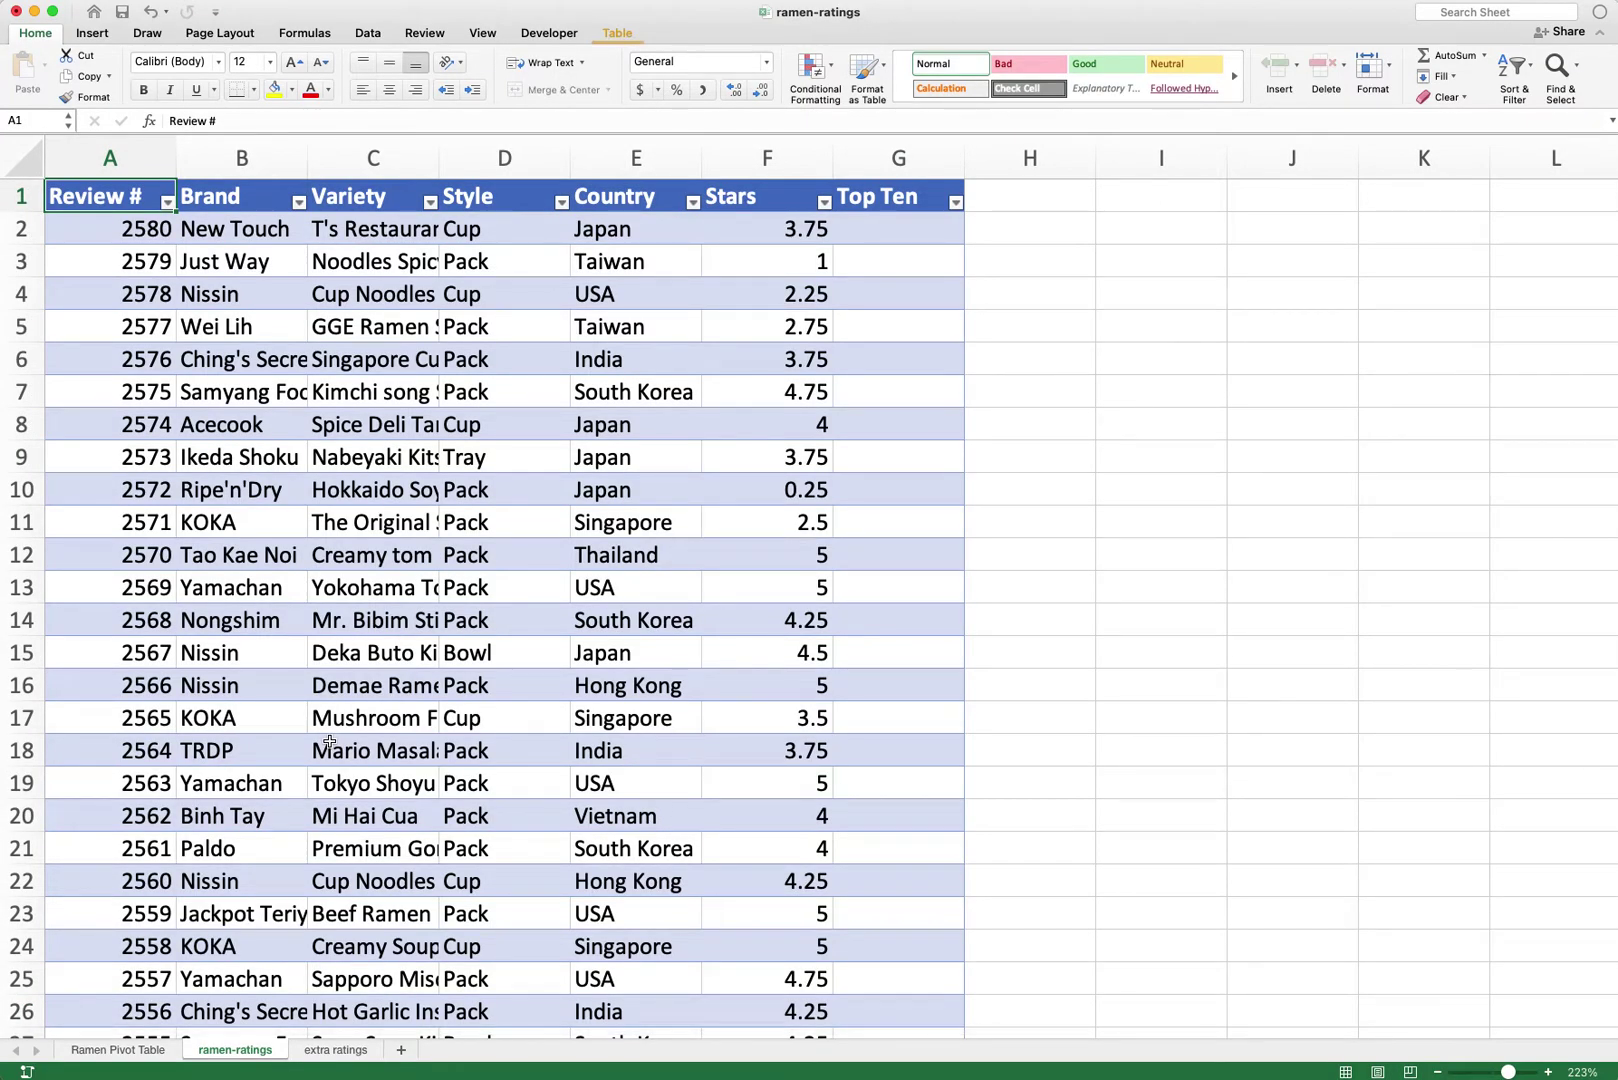
key(ctrl+Down)
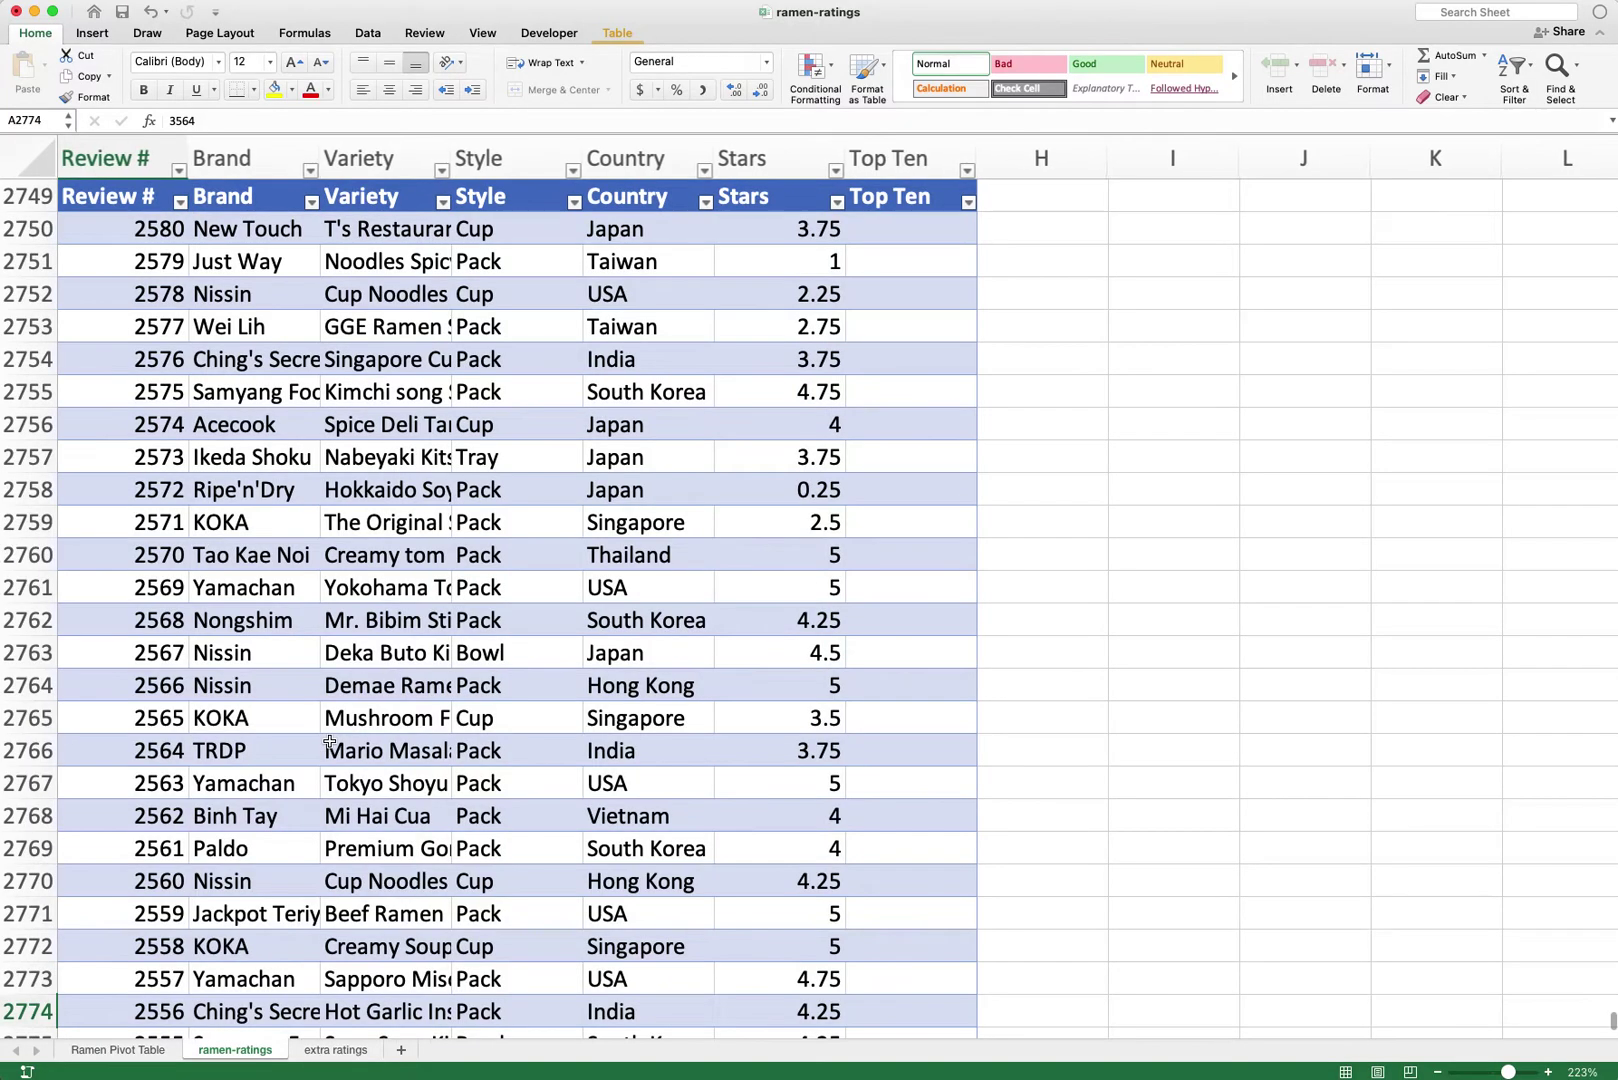
key(Down)
key(Up)
key(Up)
key(Down)
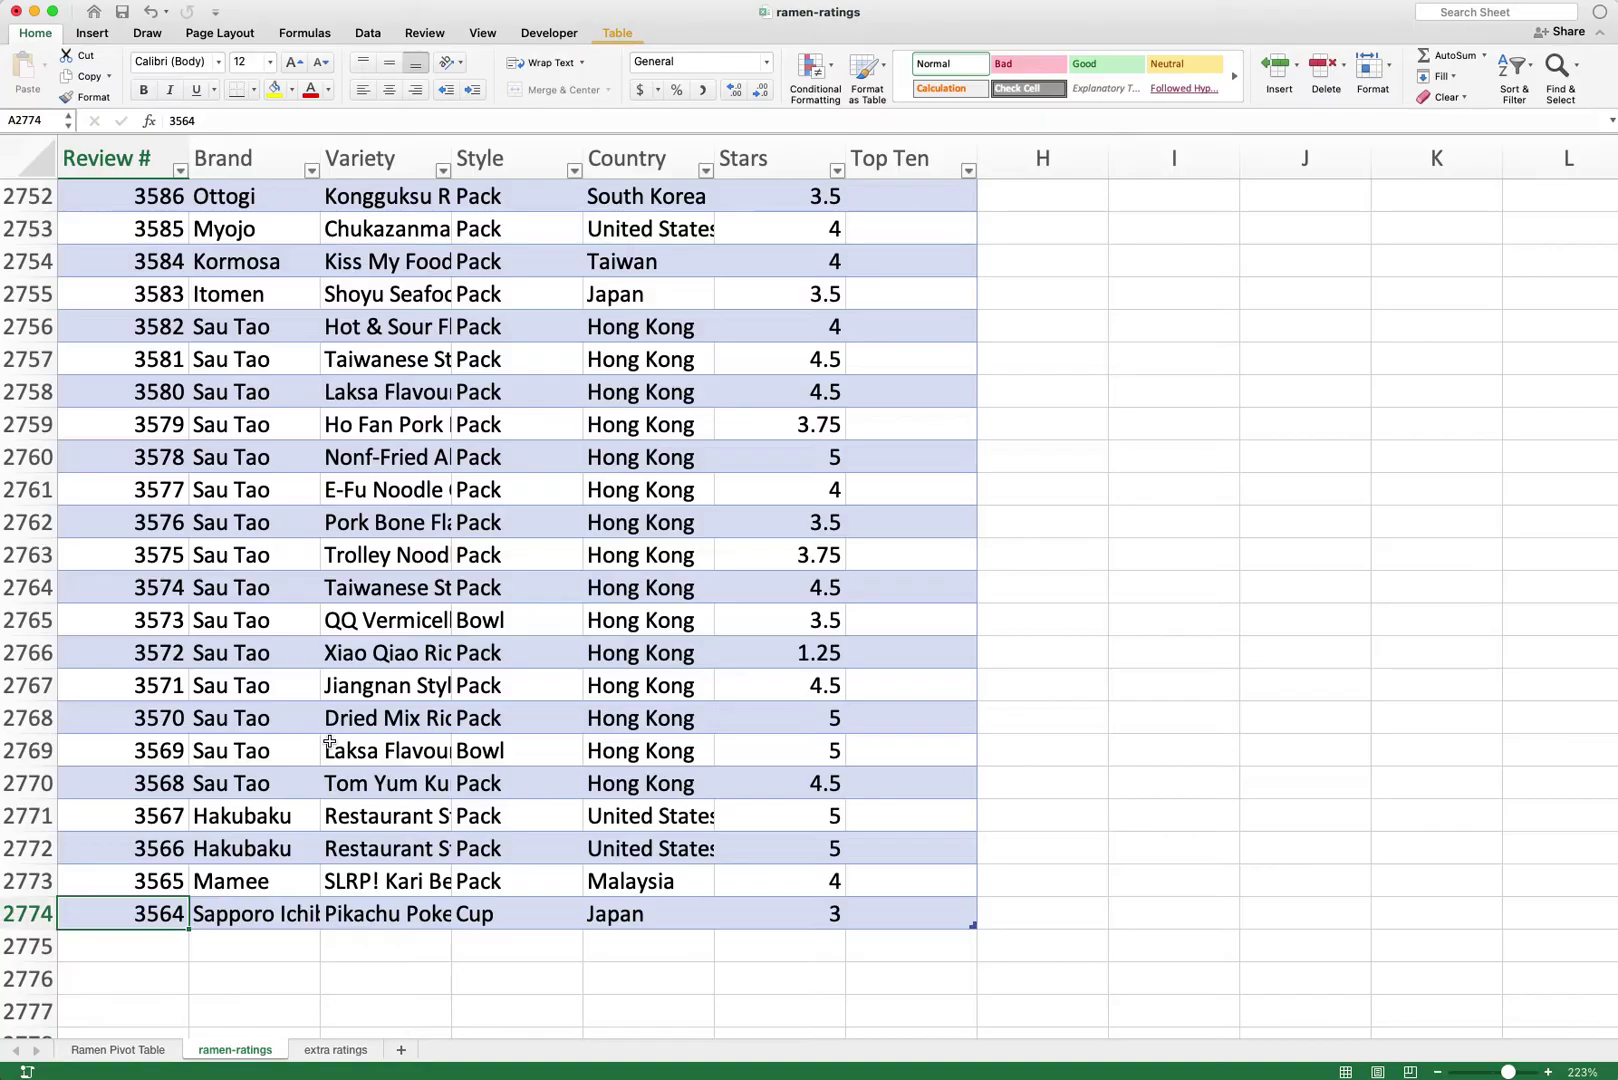
click(407, 598)
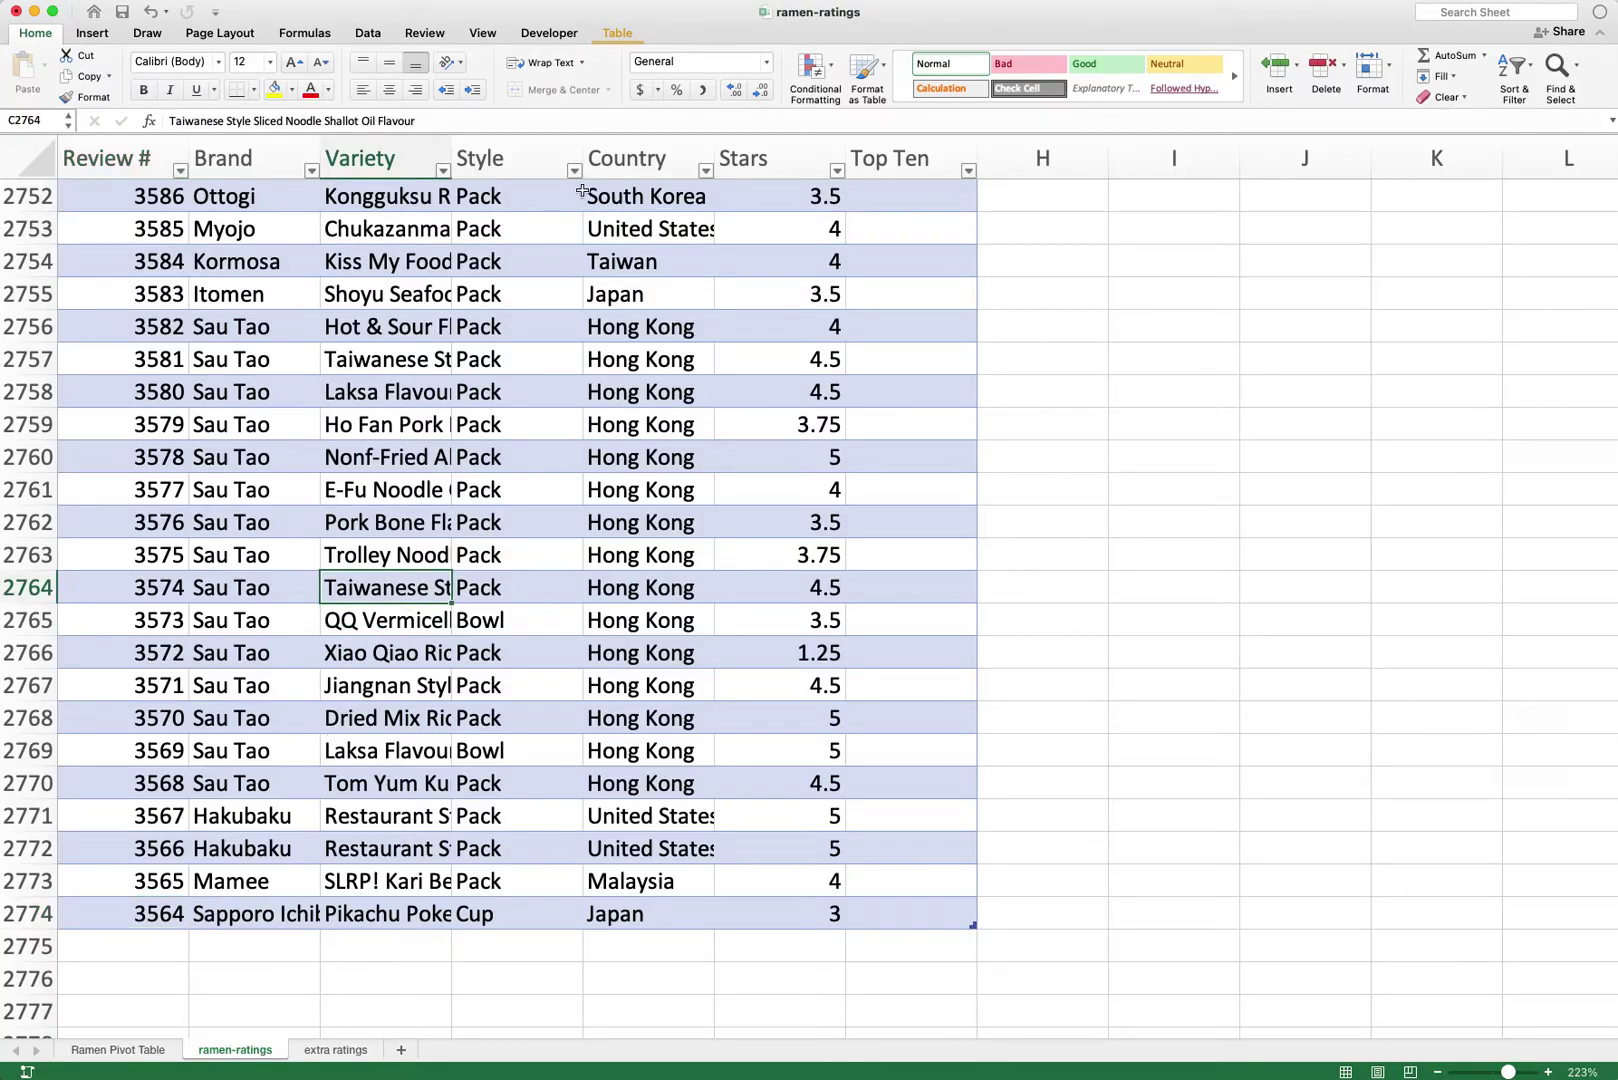
click(617, 33)
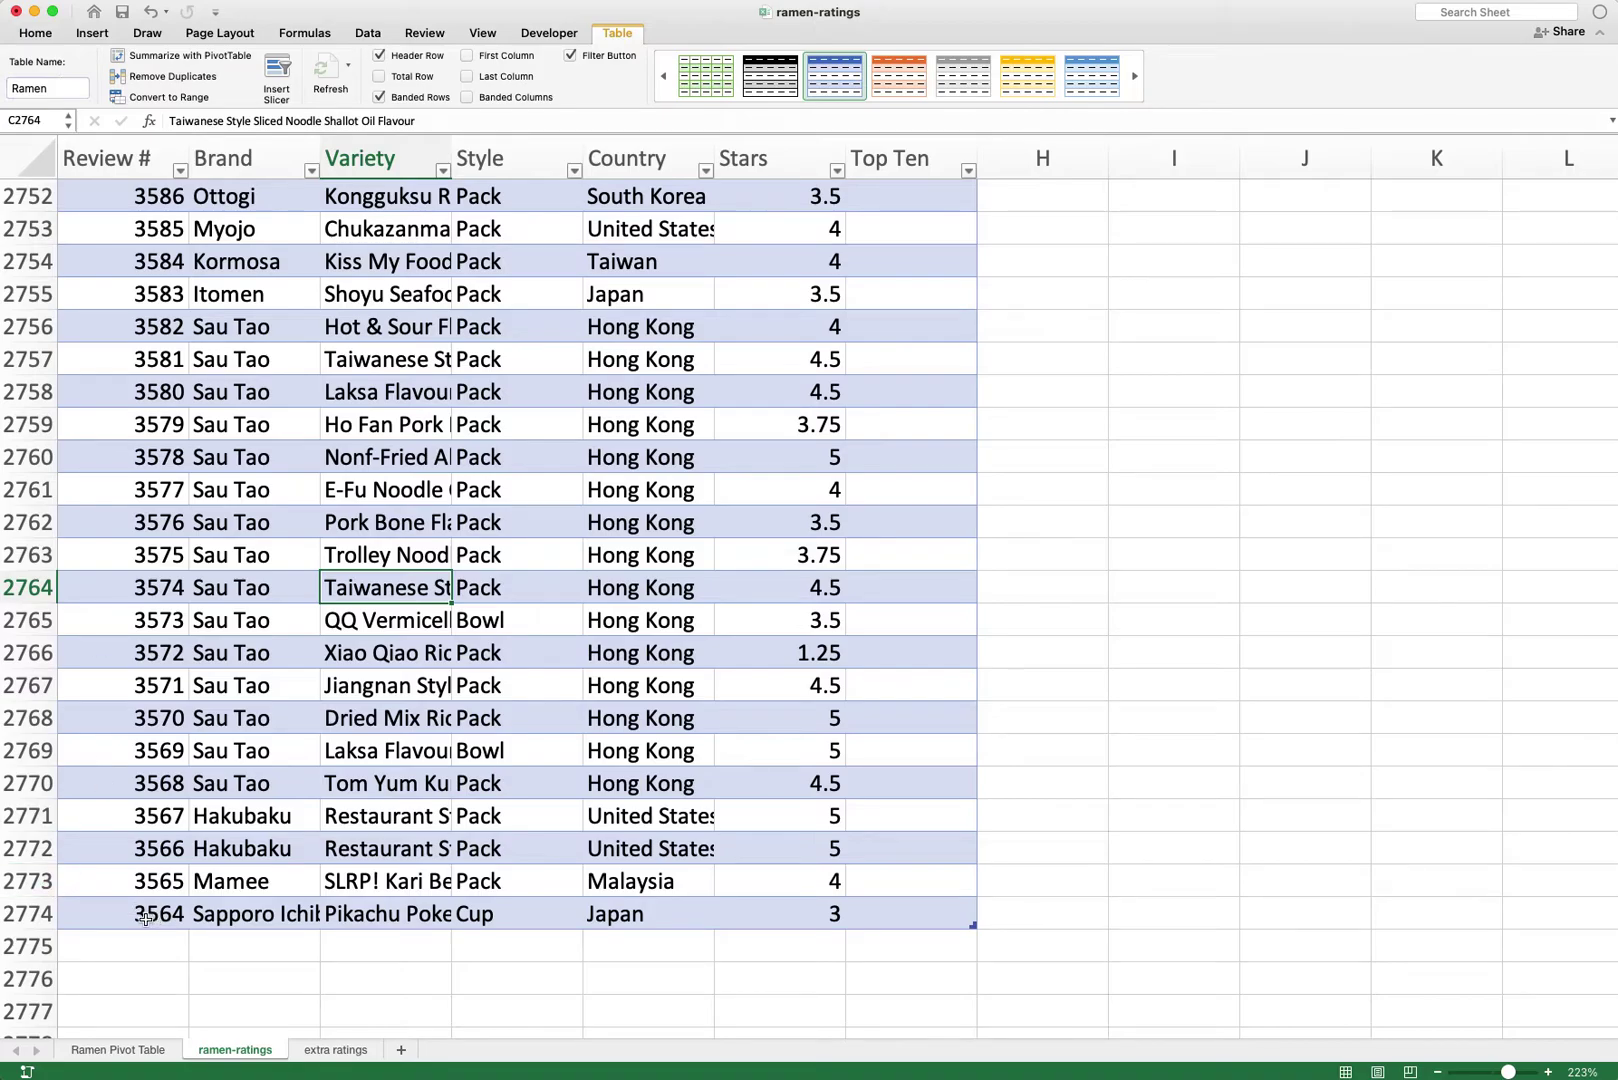
drag(145, 915, 451, 913)
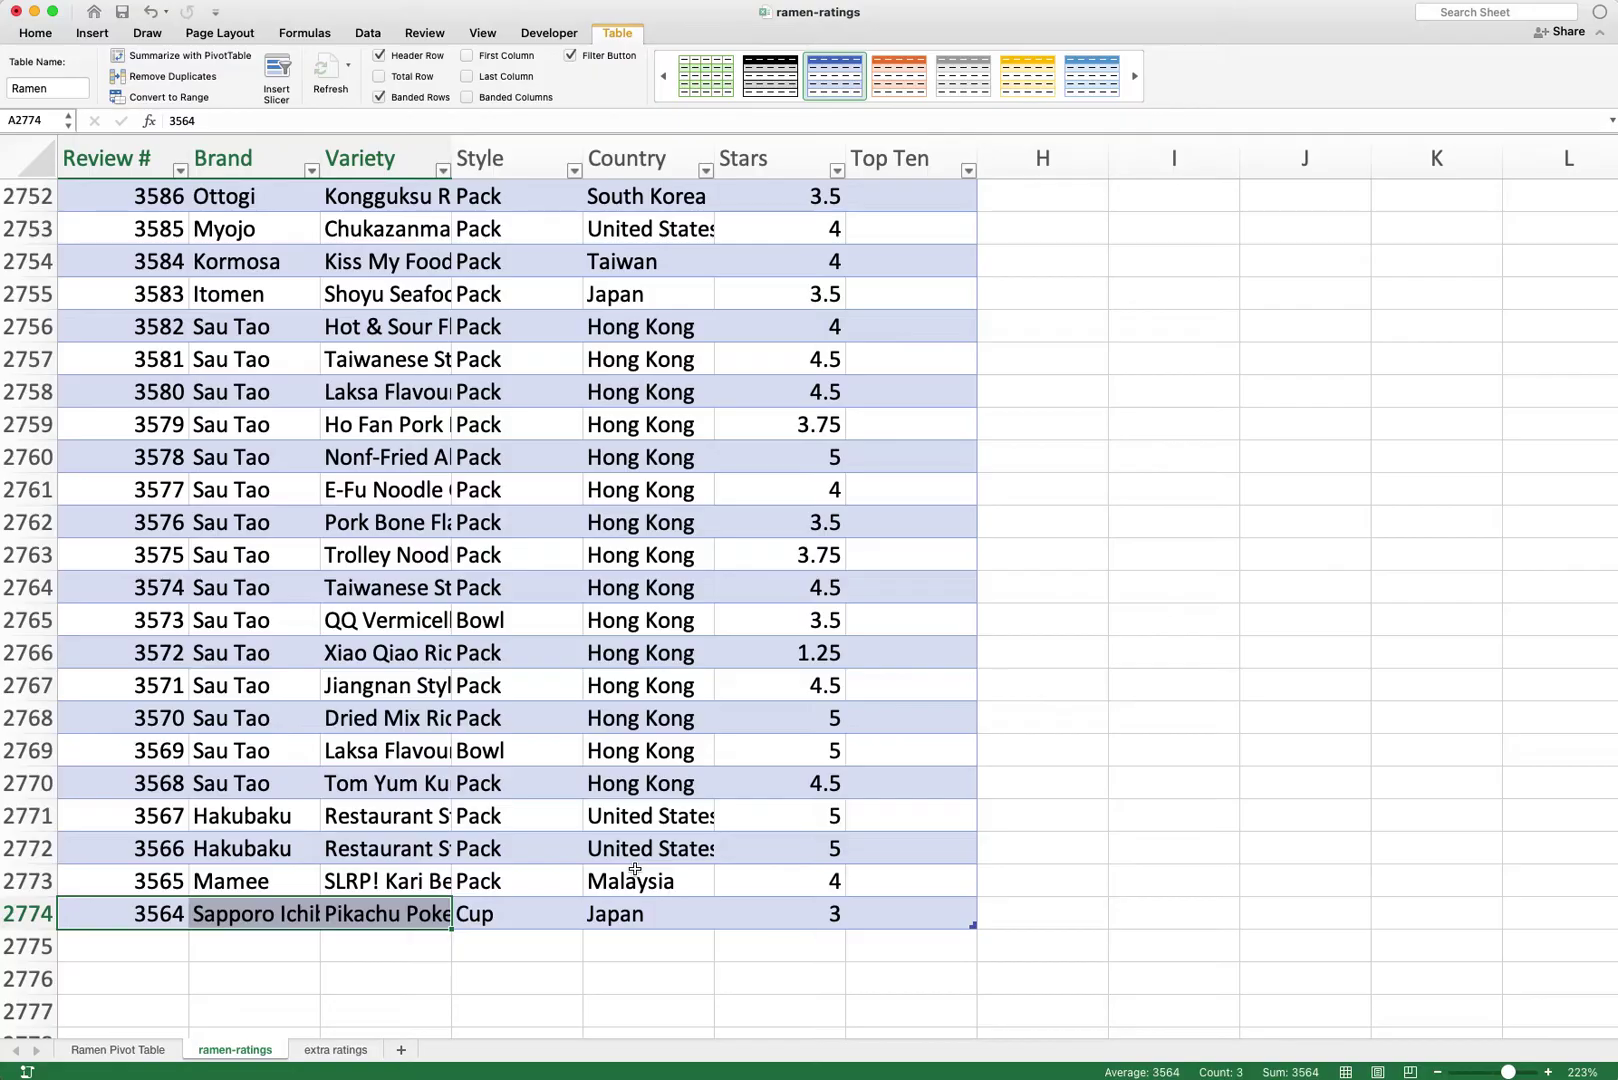
Step: Return to the Ramen Pivot Table sheet and check the end of the Country filter's item list for blanks
key(ctrl+Page_Up)
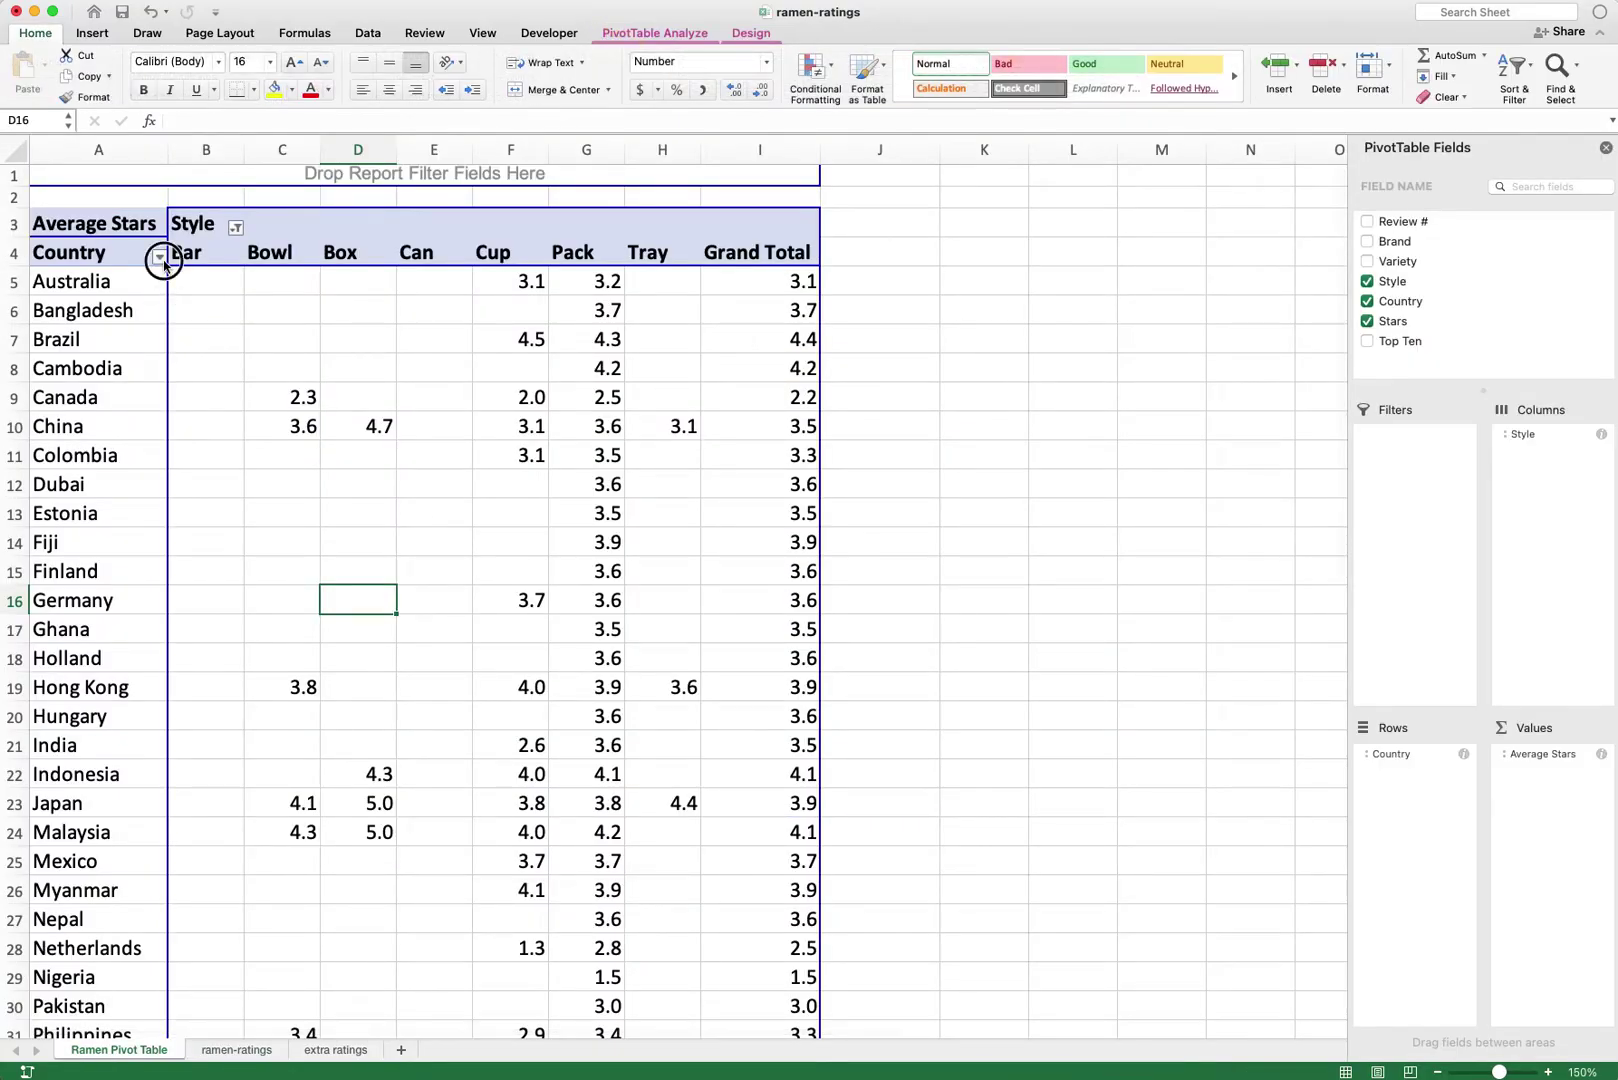
click(160, 258)
scroll(256, 514, down, 10)
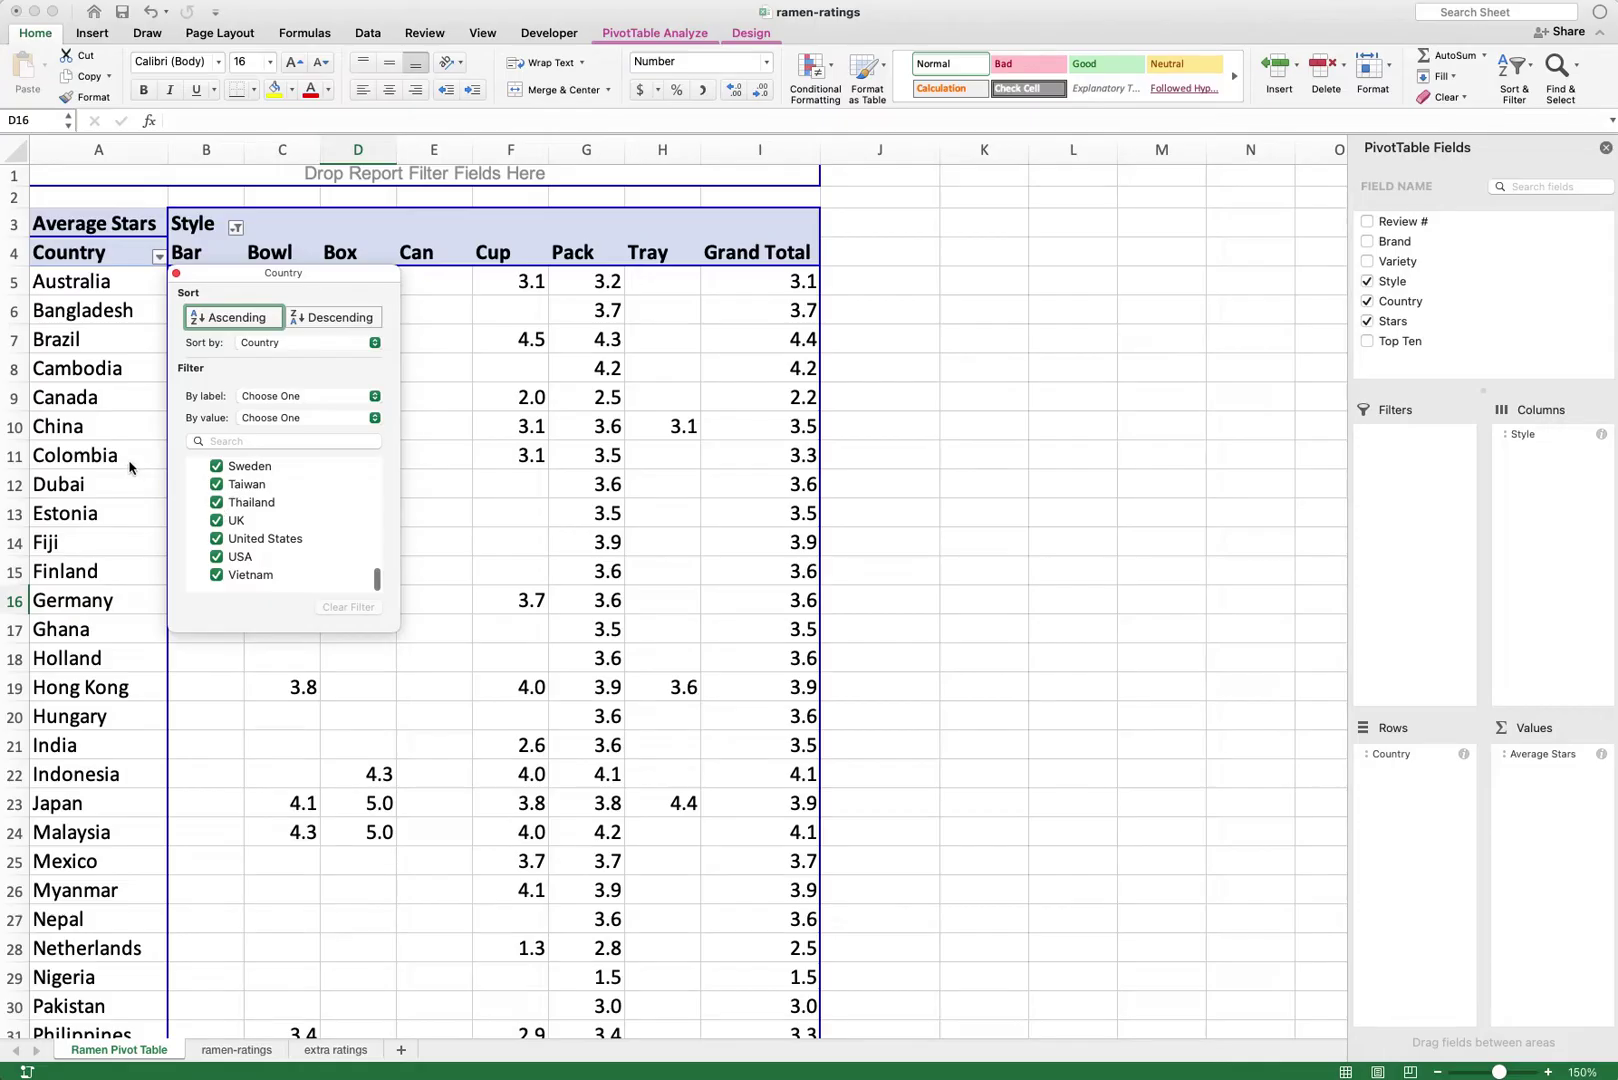
key(Escape)
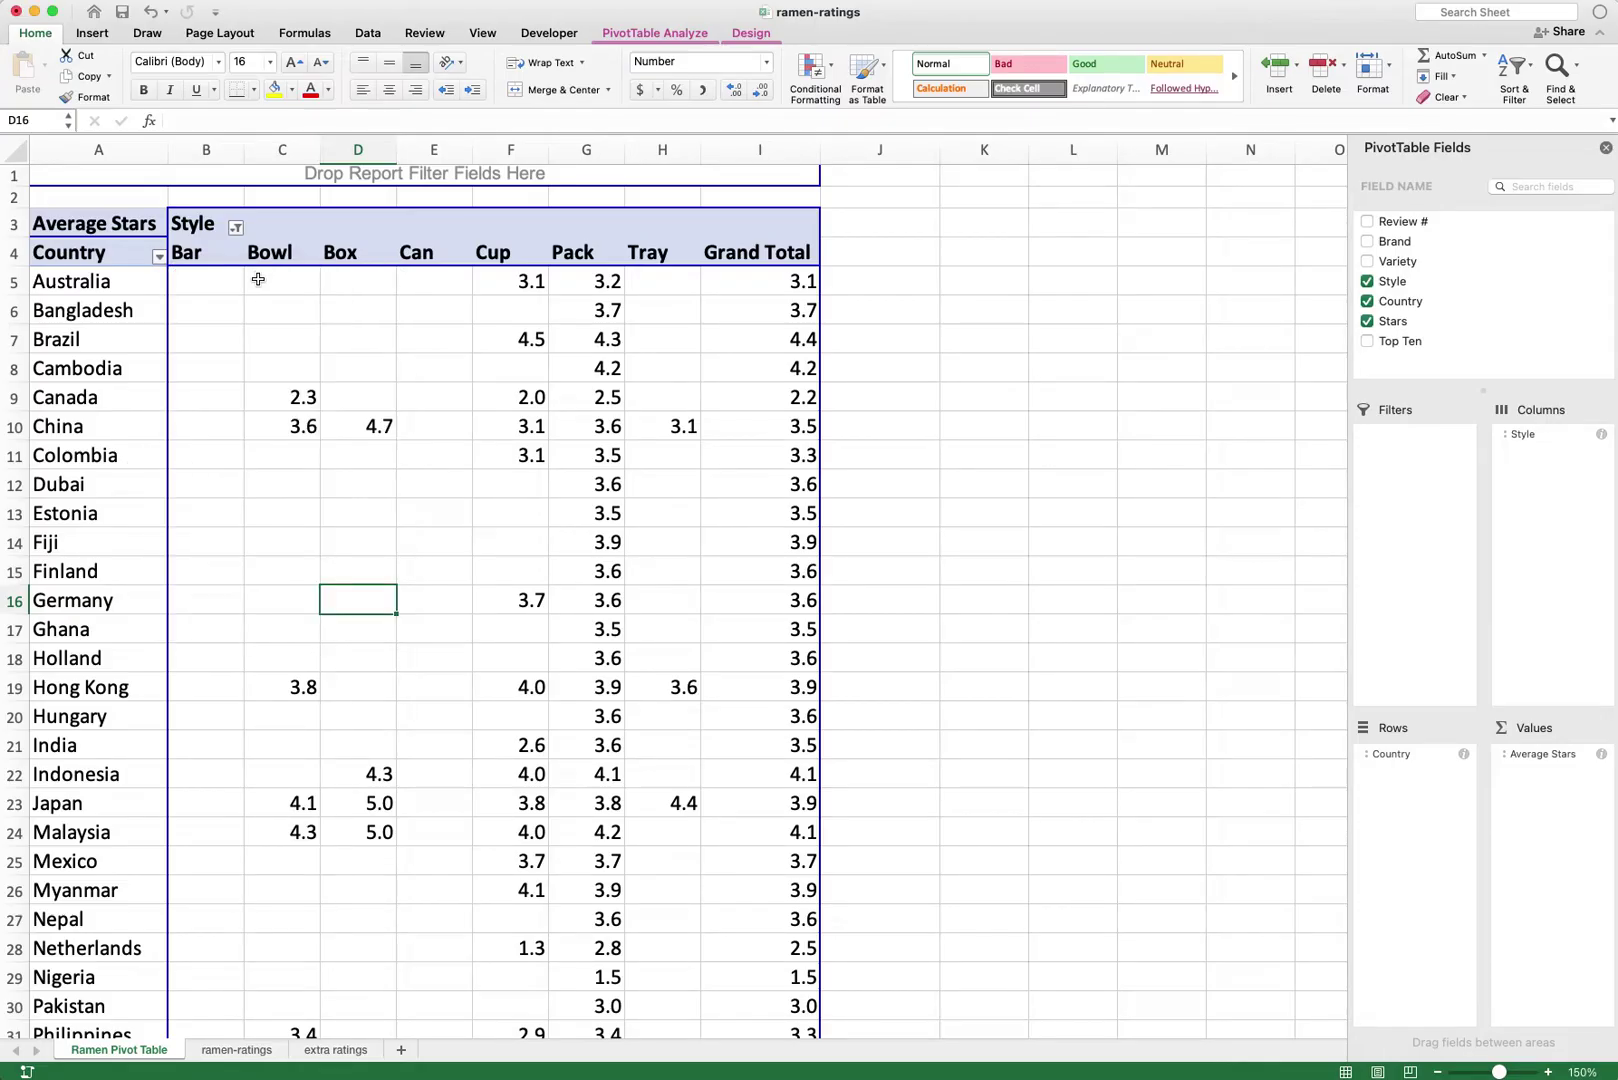
click(267, 707)
scroll(266, 707, right, 1)
scroll(266, 707, right, 1)
scroll(402, 708, left, 2)
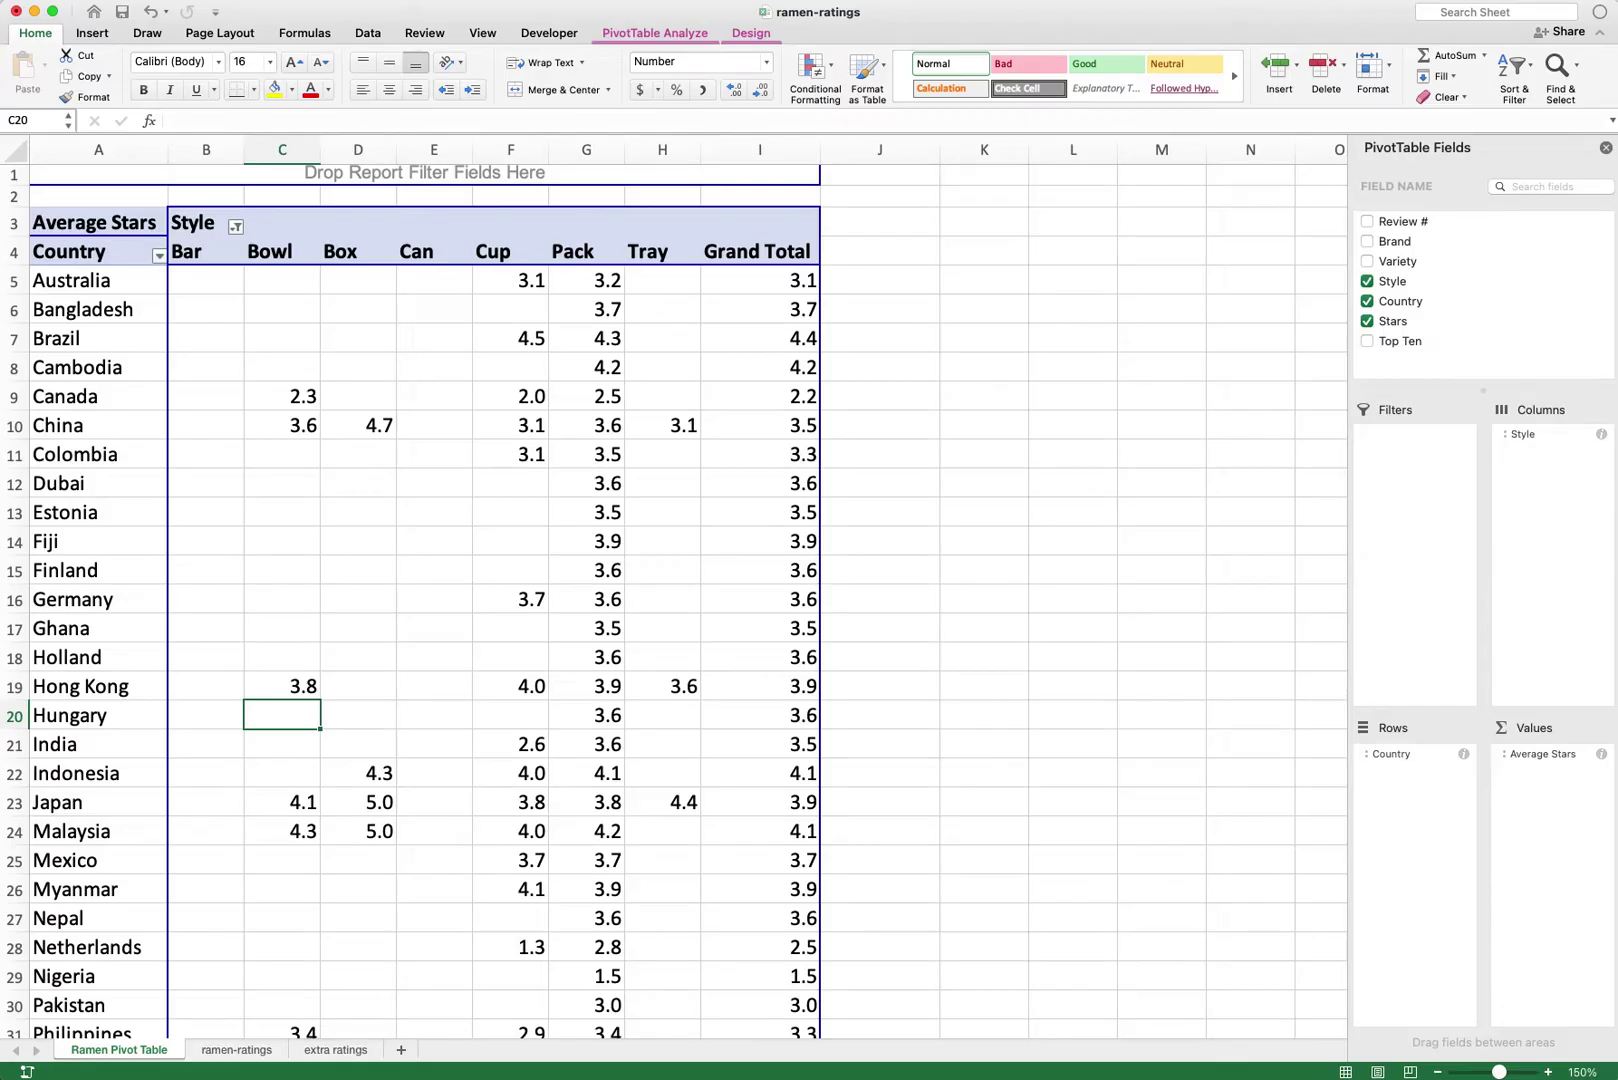
Step: Compare the table's last row with the pivot table, and review the items in the Country and Style filters
click(516, 656)
key(ctrl+Page_Down)
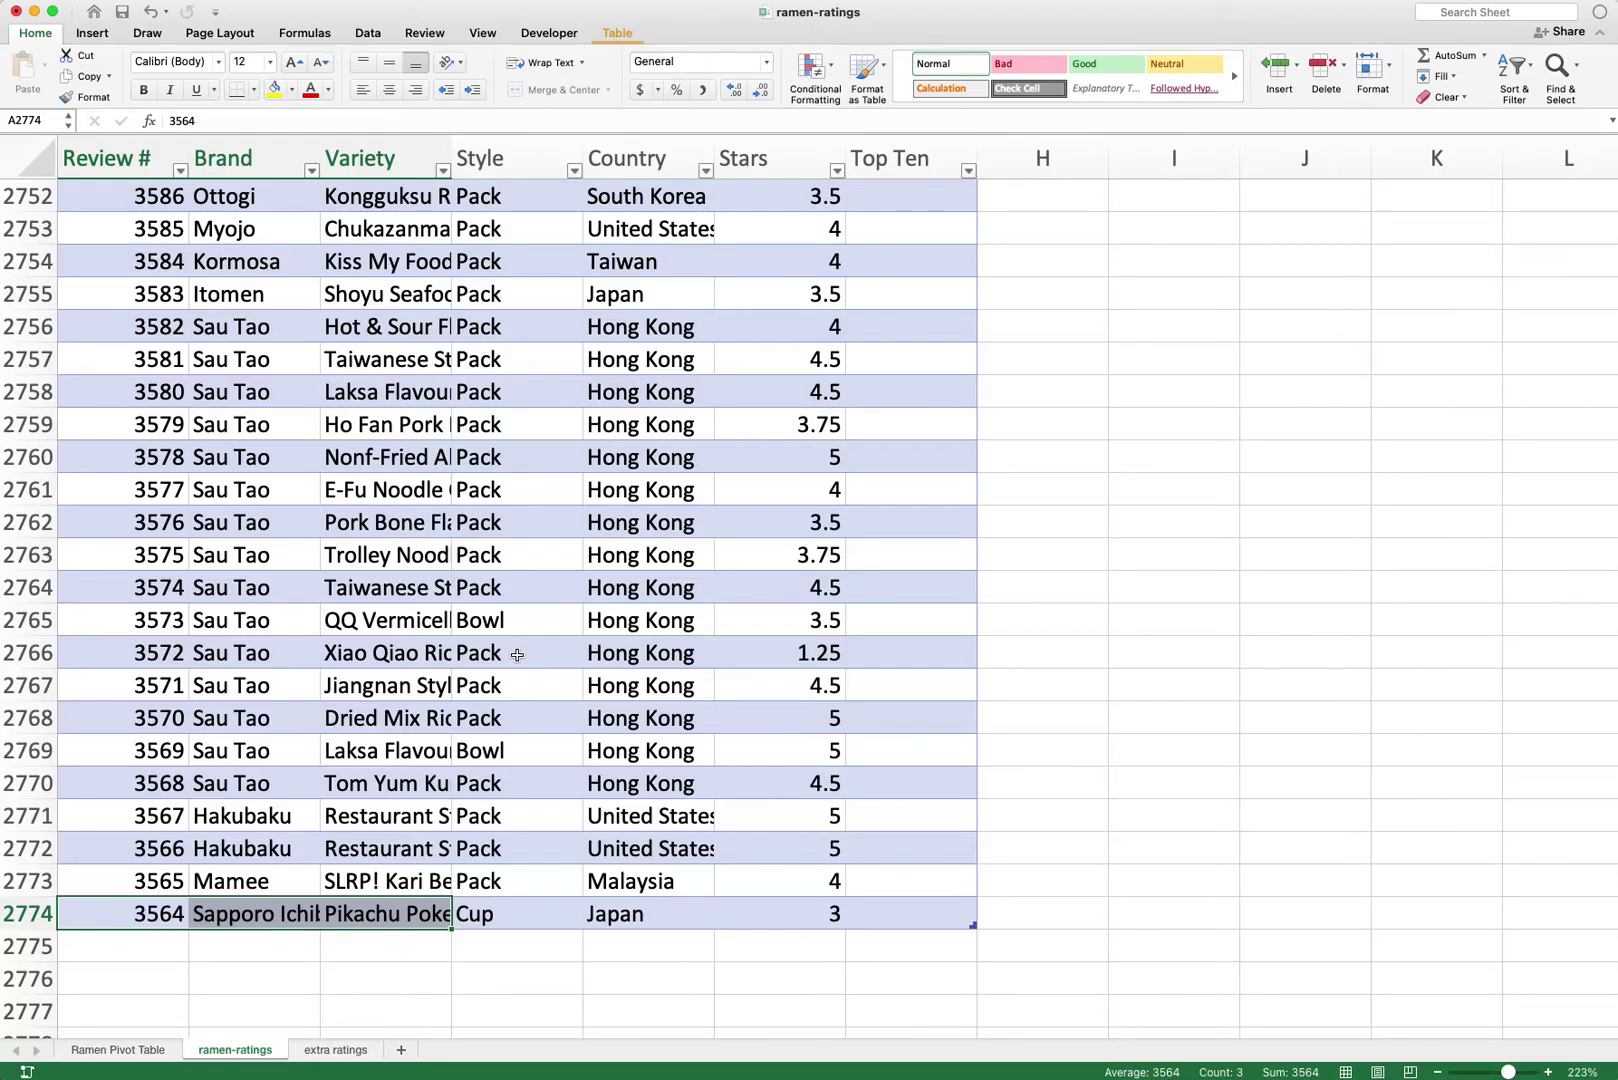
key(ctrl+Page_Up)
click(158, 258)
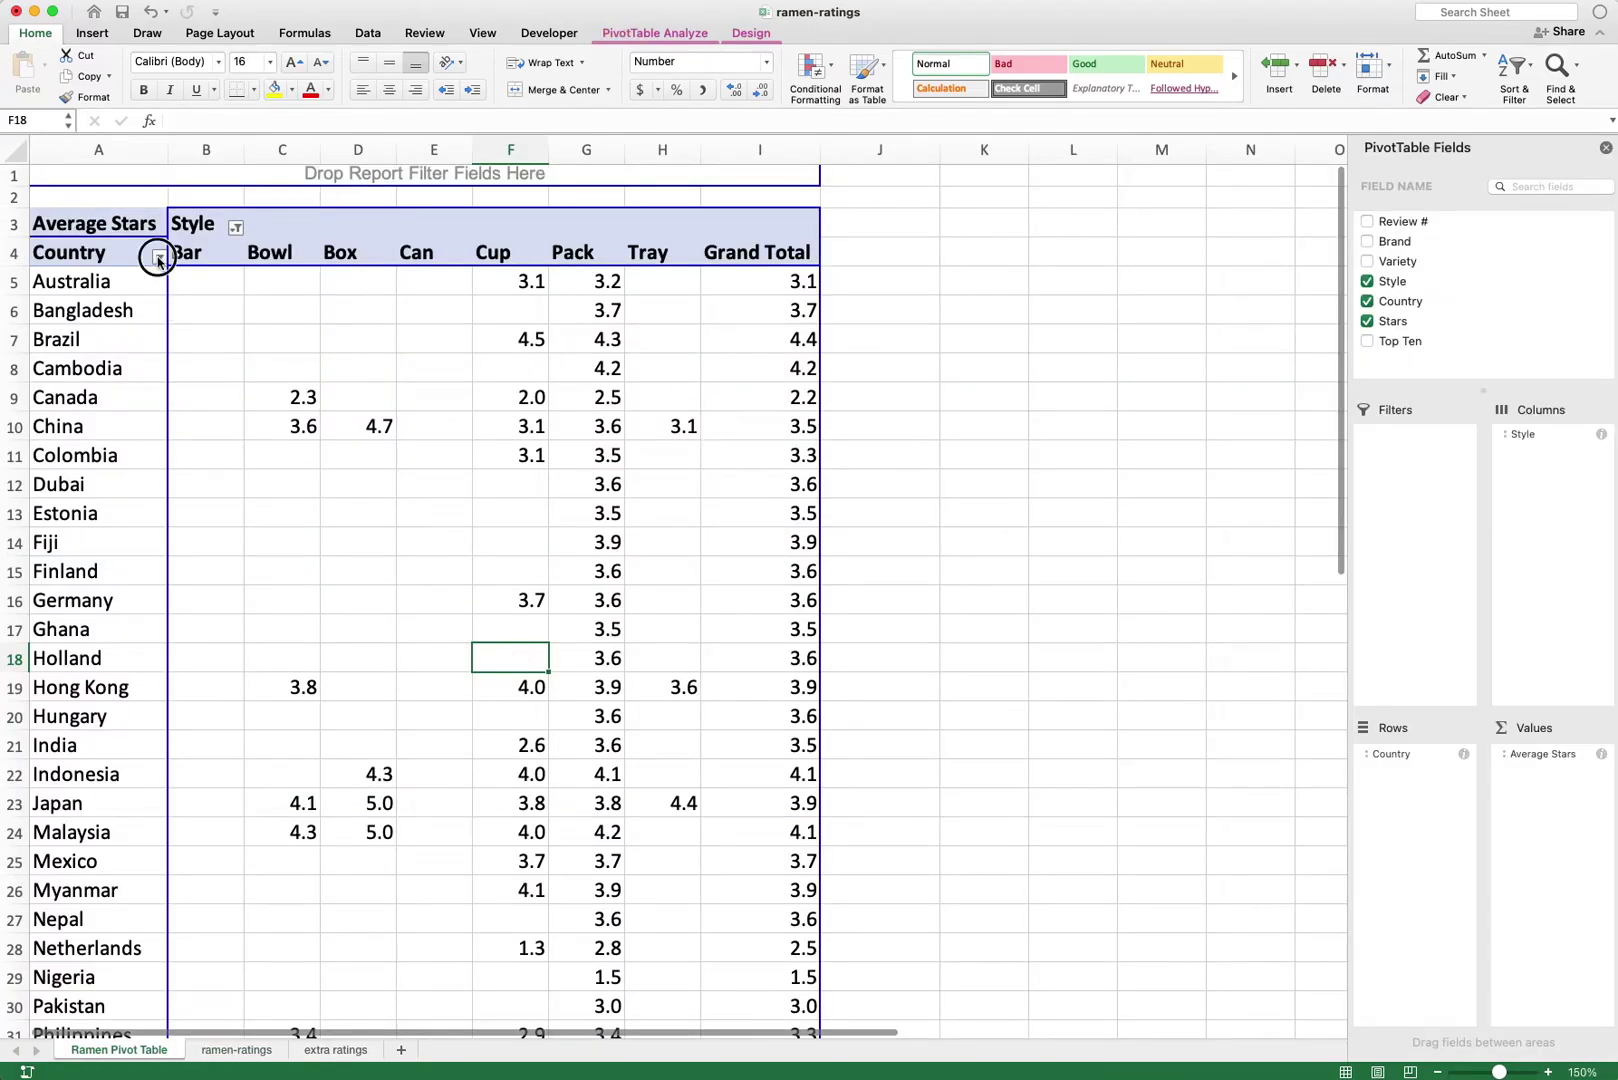
scroll(258, 556, down, 15)
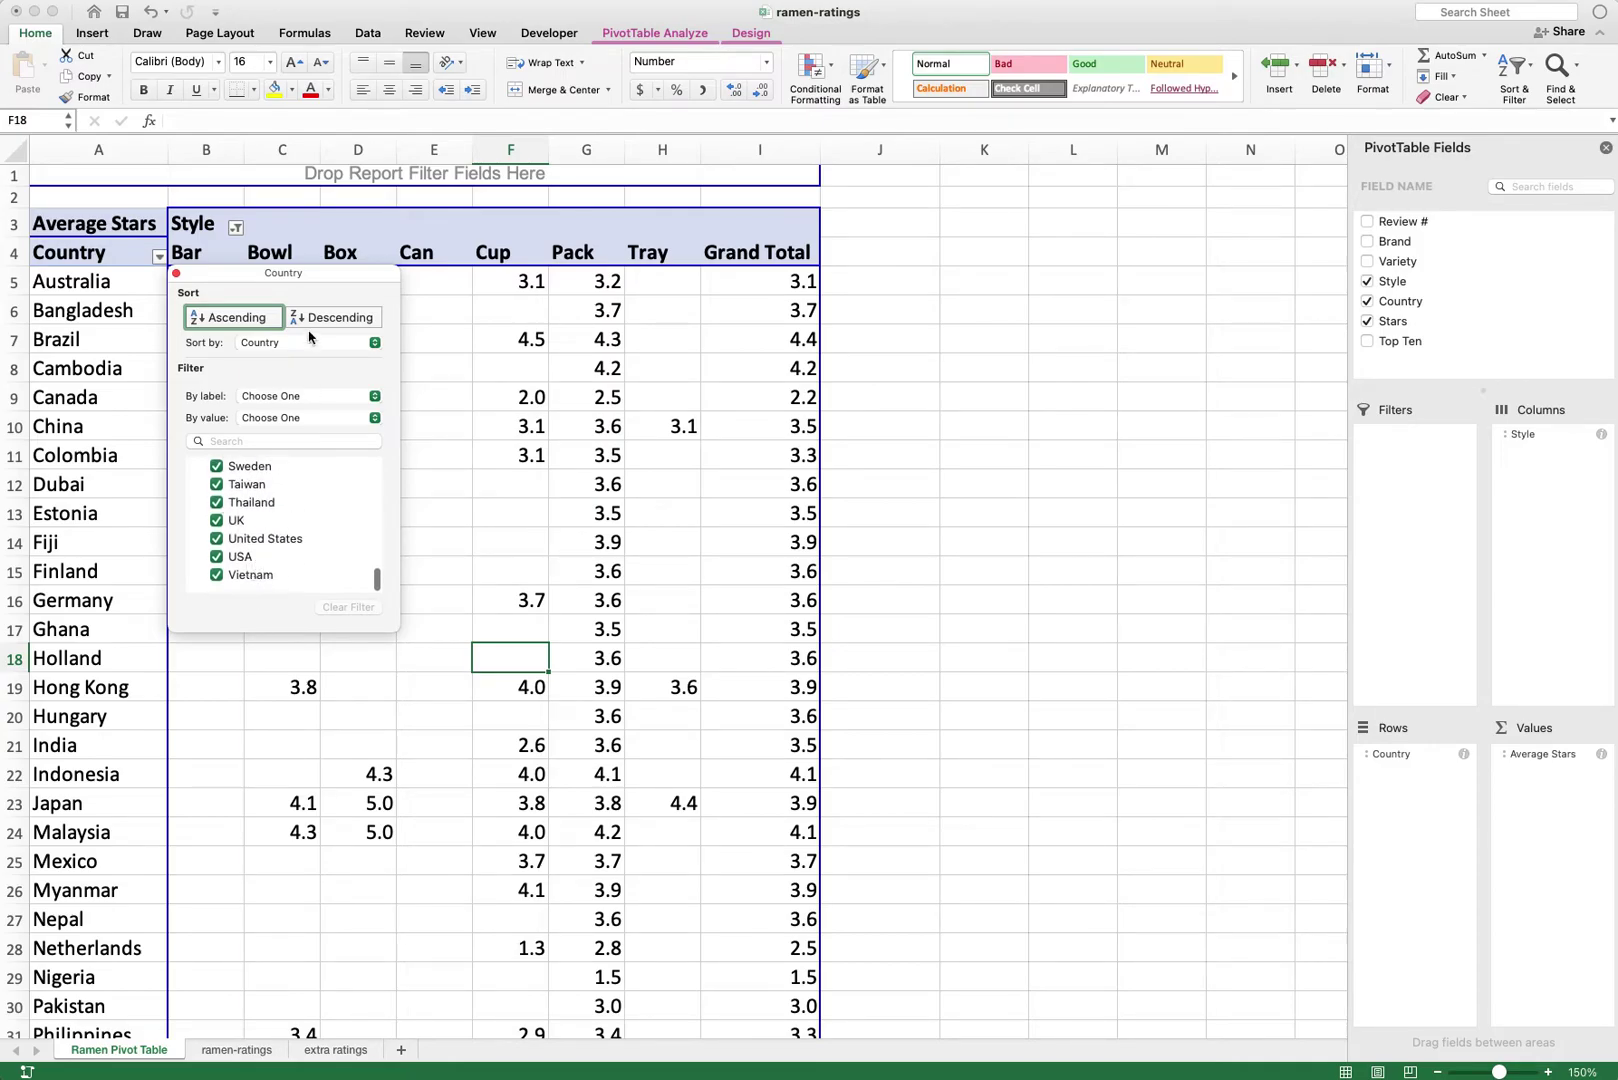
click(238, 230)
click(238, 230)
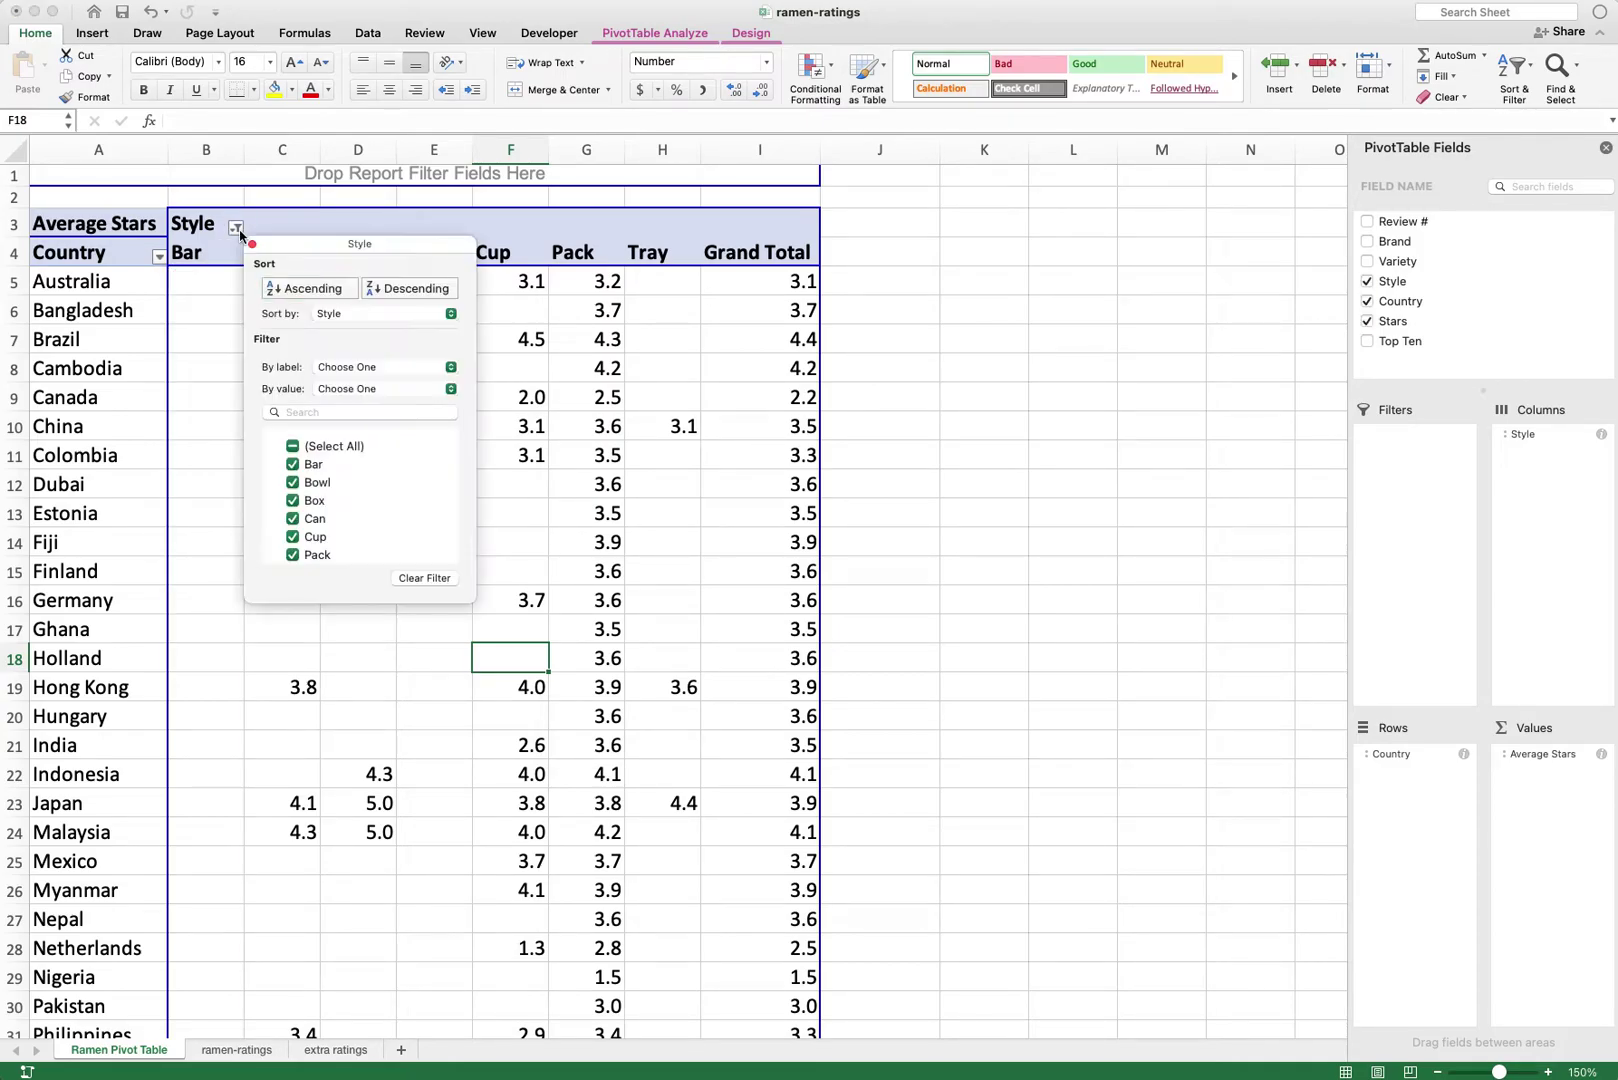
click(717, 558)
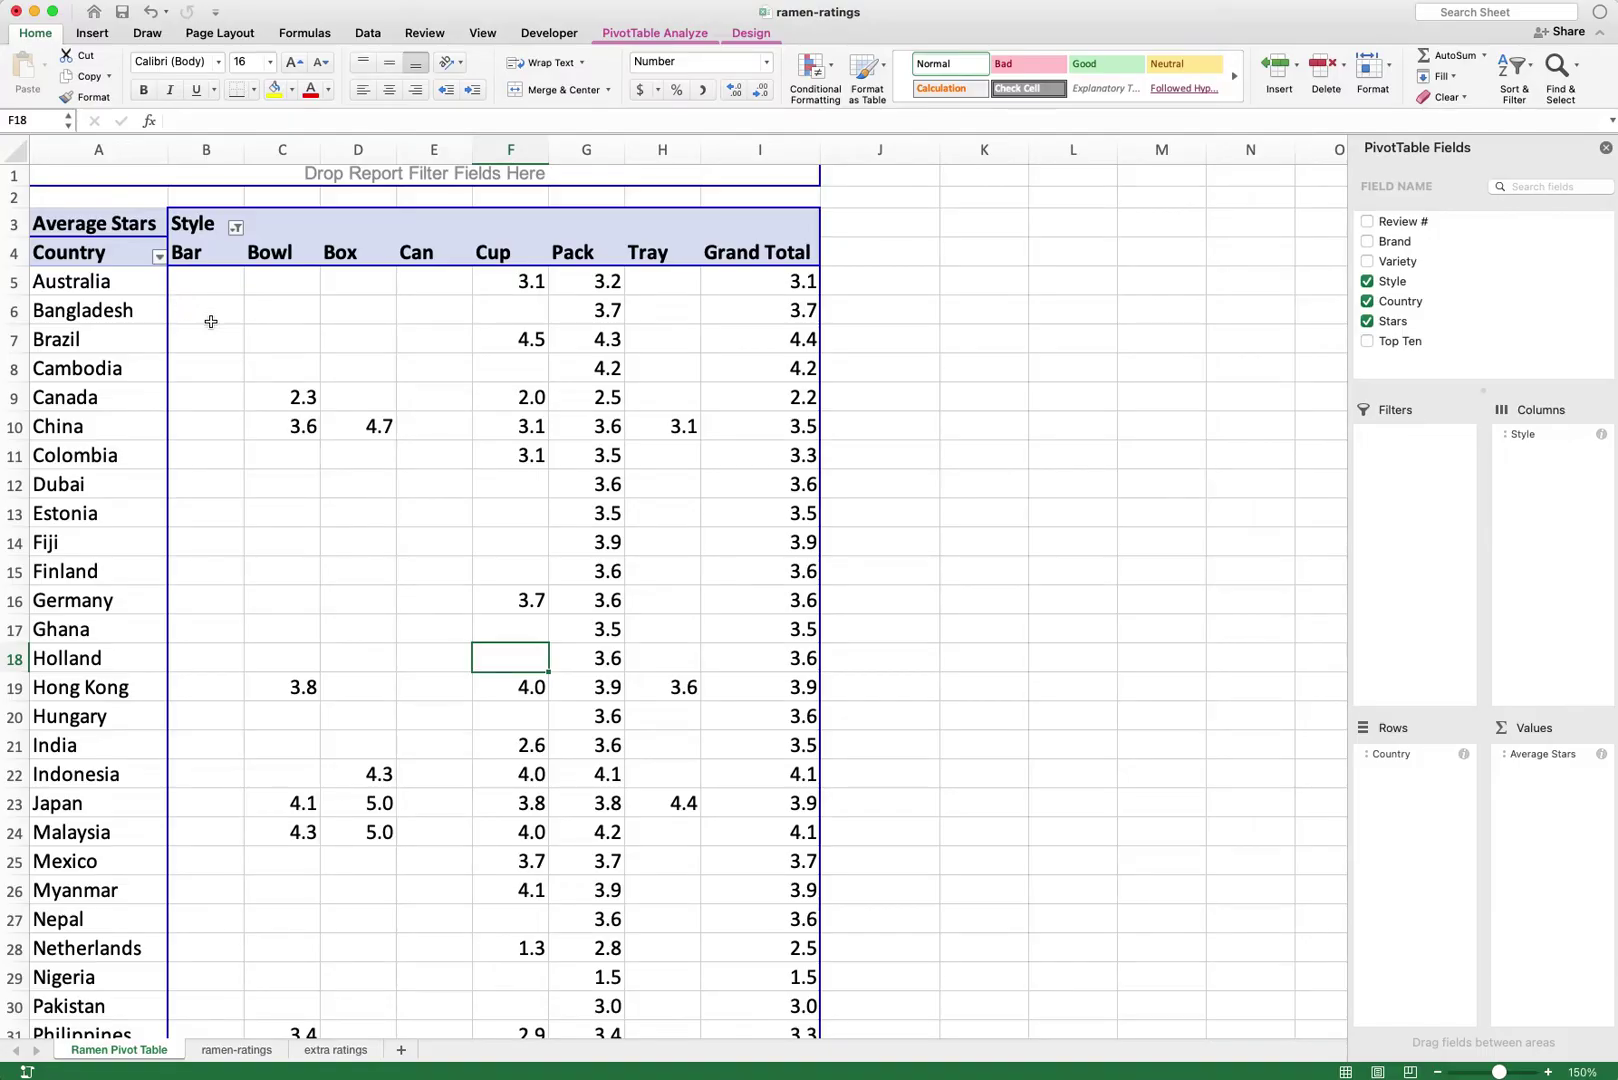
click(357, 340)
click(598, 500)
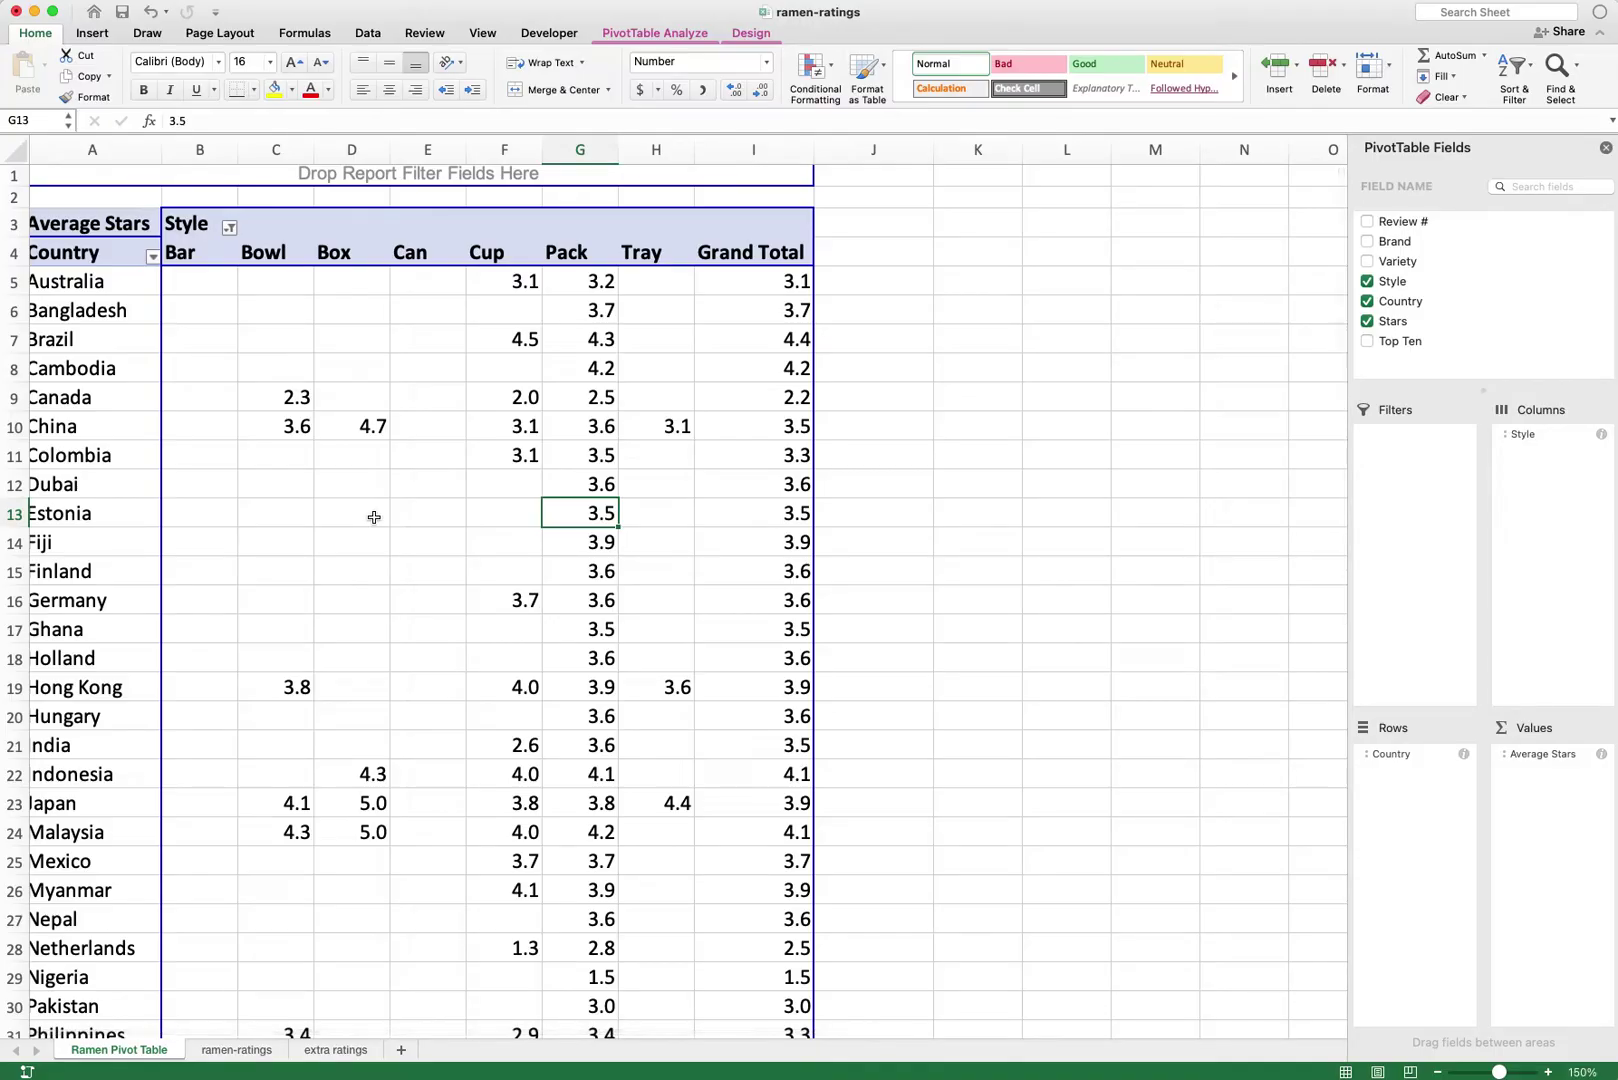
click(295, 453)
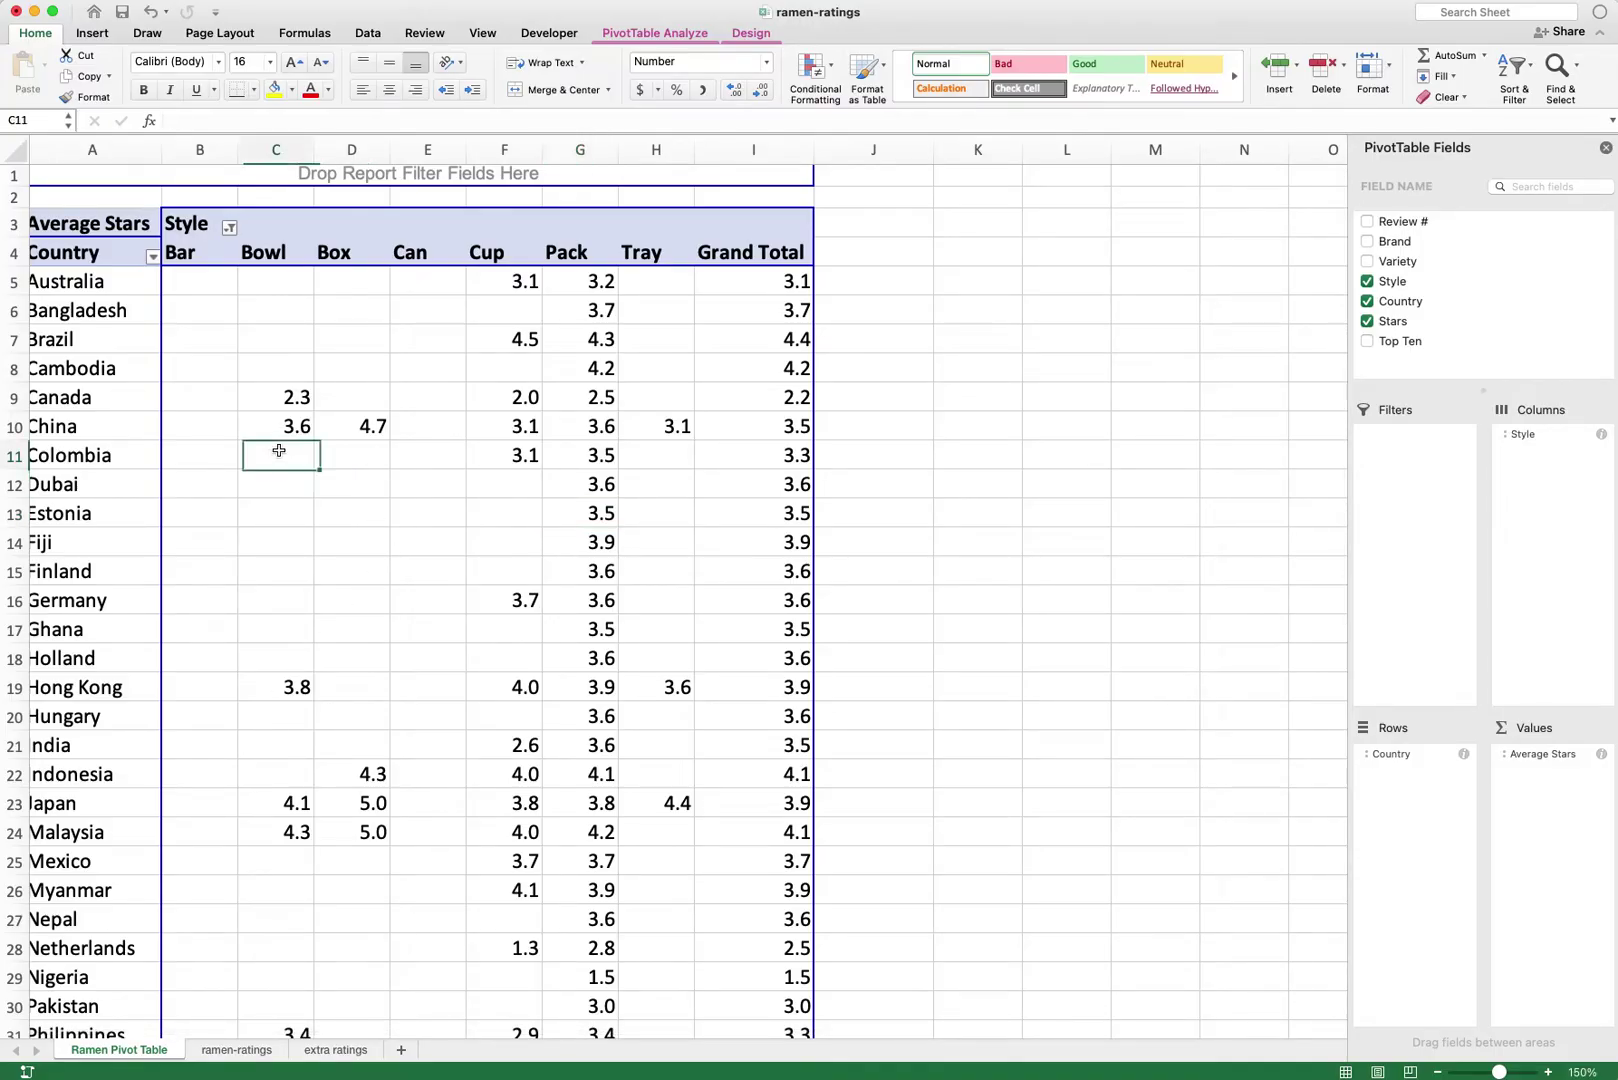
click(428, 458)
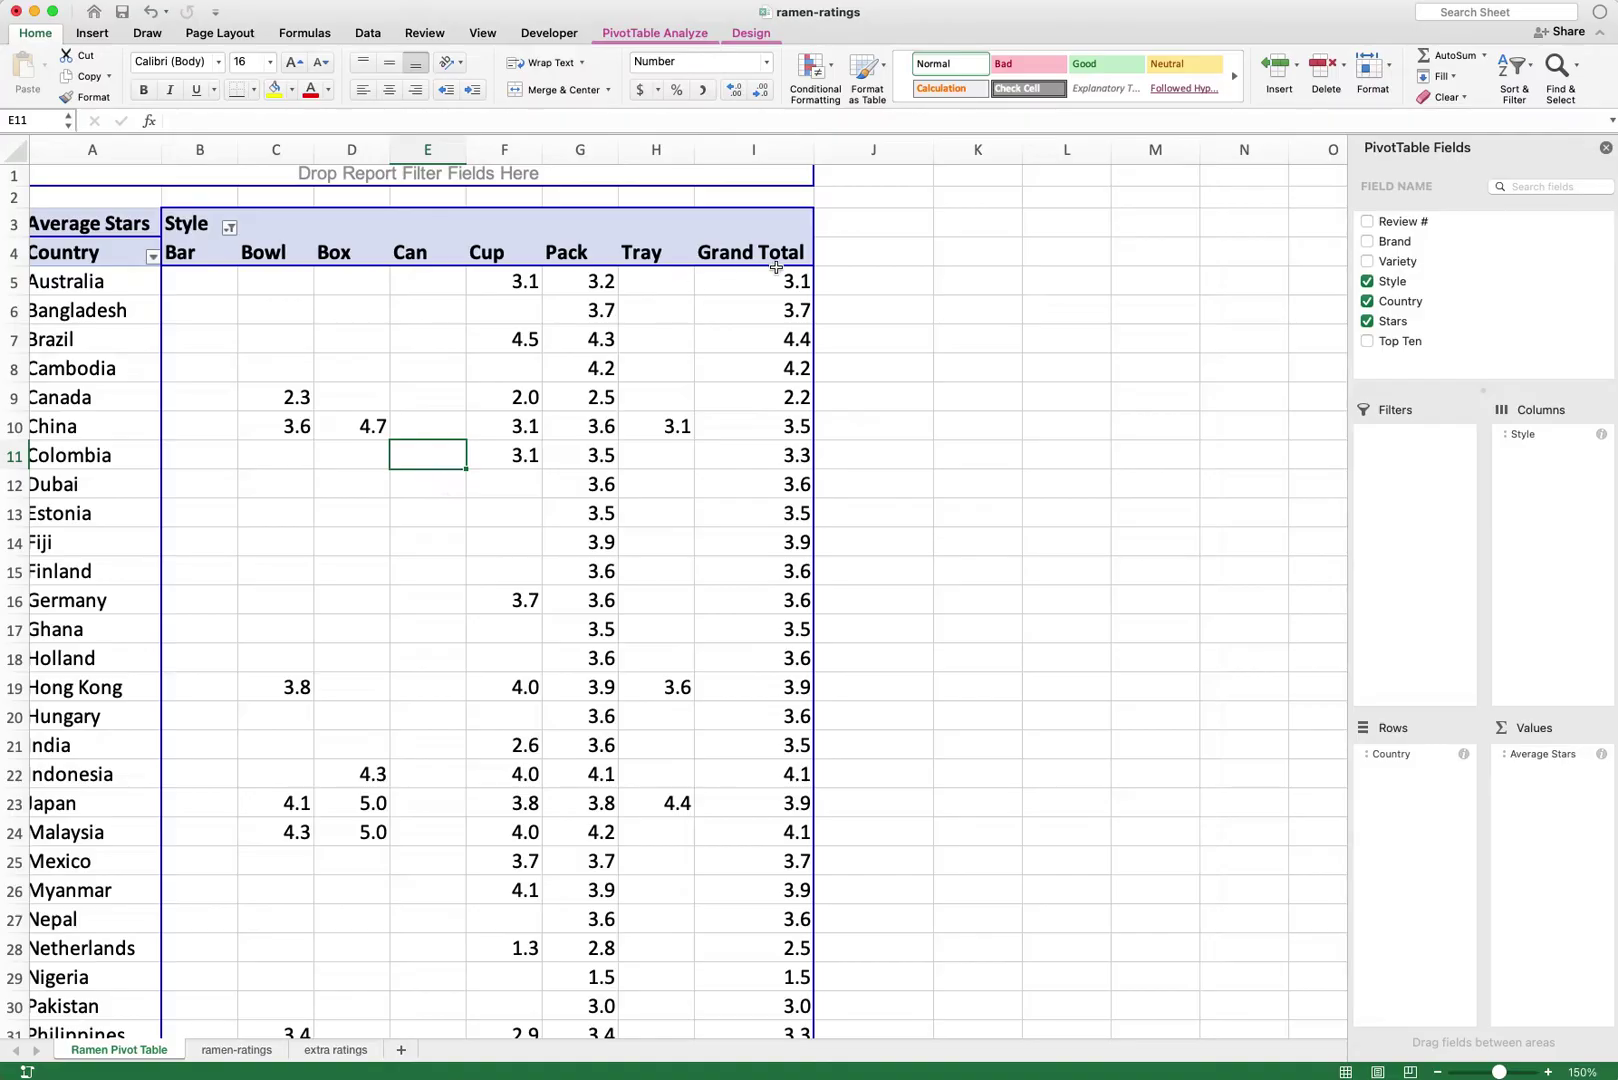
click(563, 346)
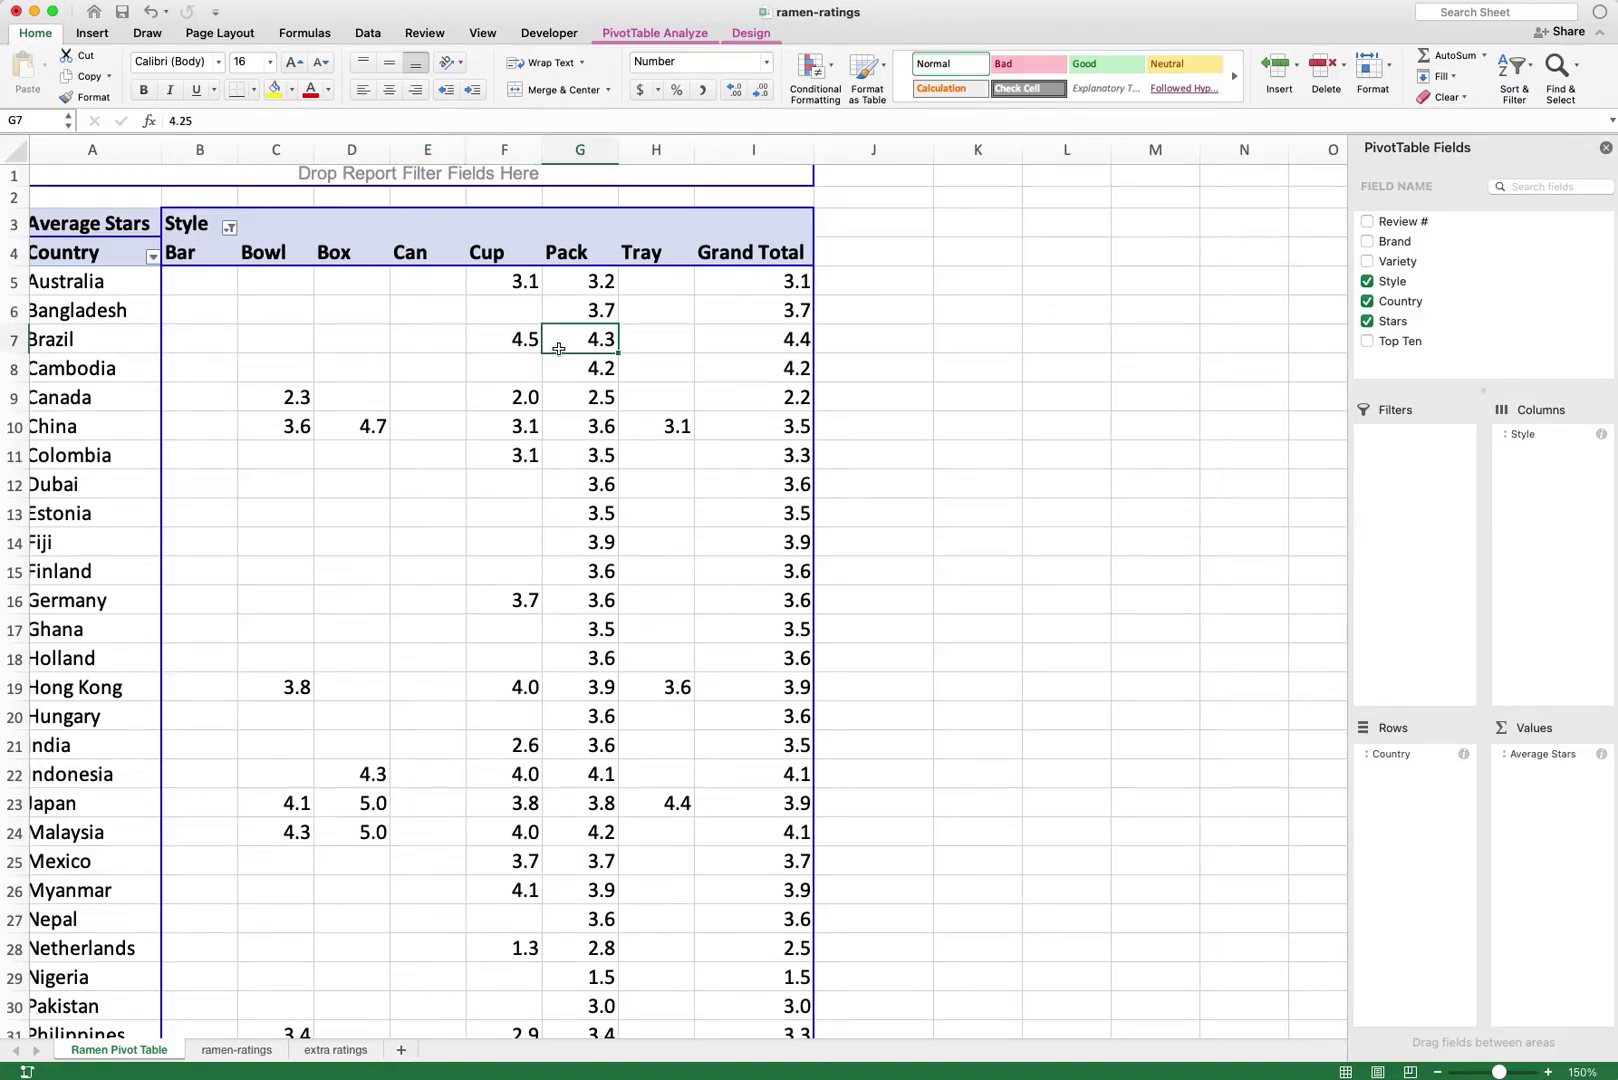
Step: Inspect the pivot table's data source and the range covered by Ramen, leaving the source setting as it is
click(678, 36)
click(705, 85)
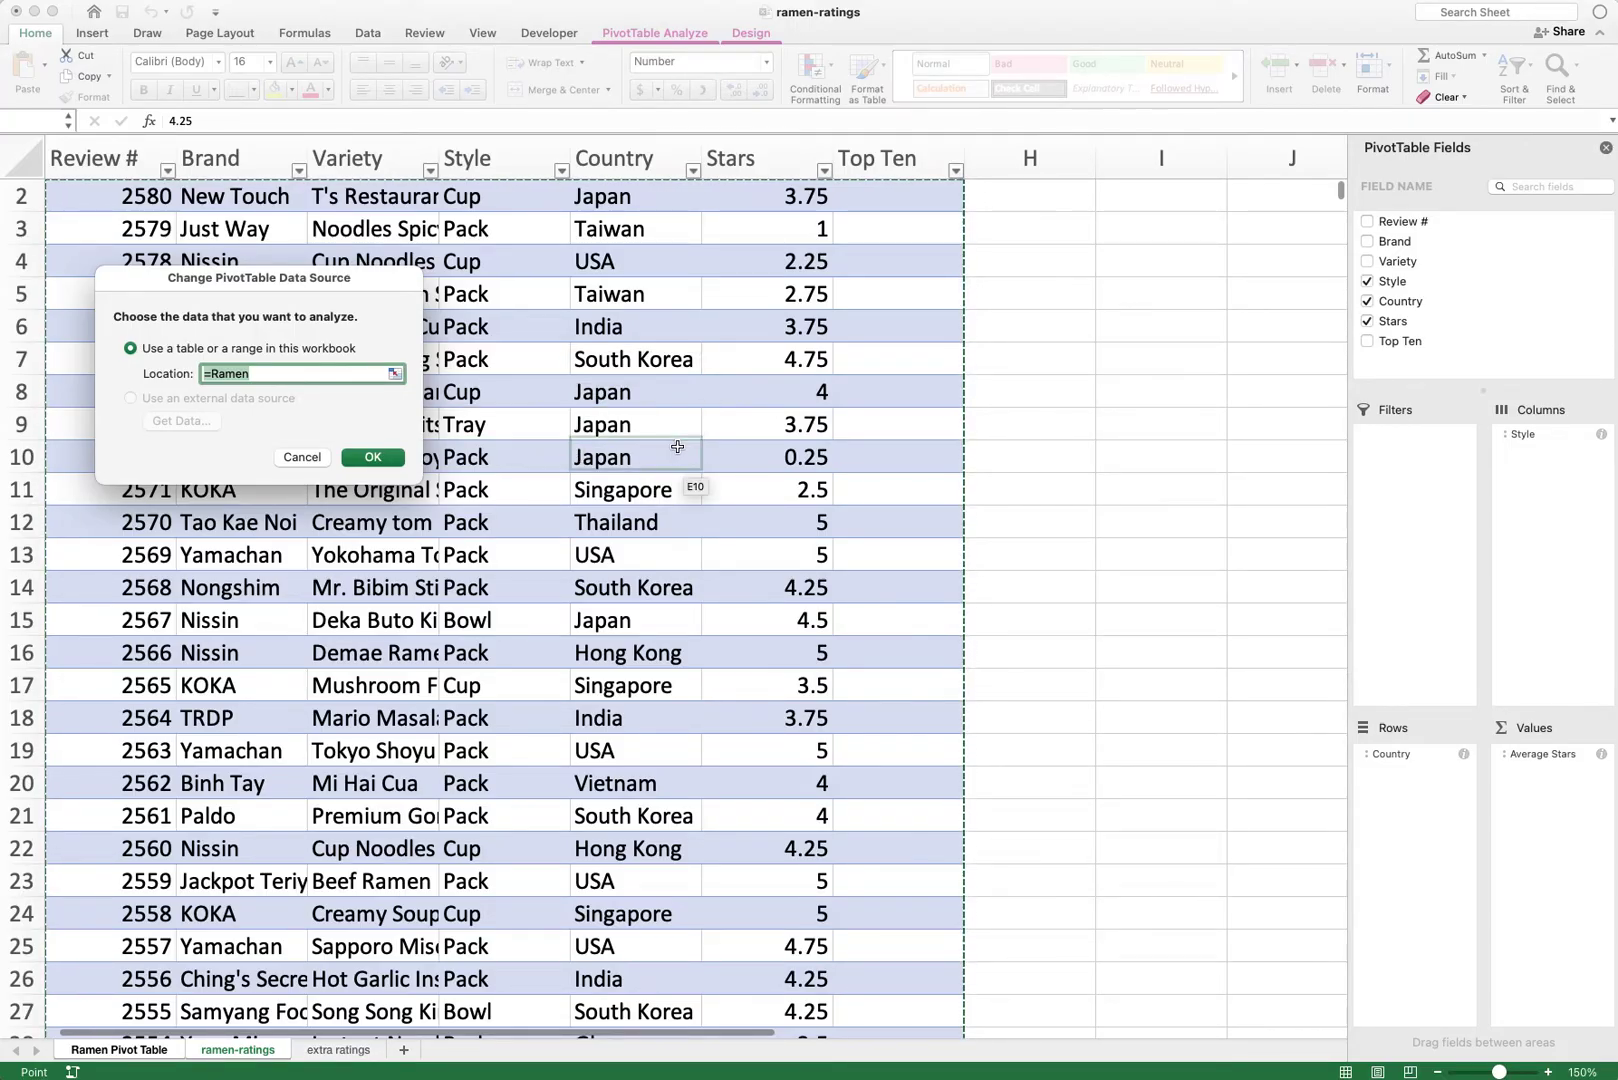
scroll(680, 452, down, 15)
scroll(687, 455, up, 15)
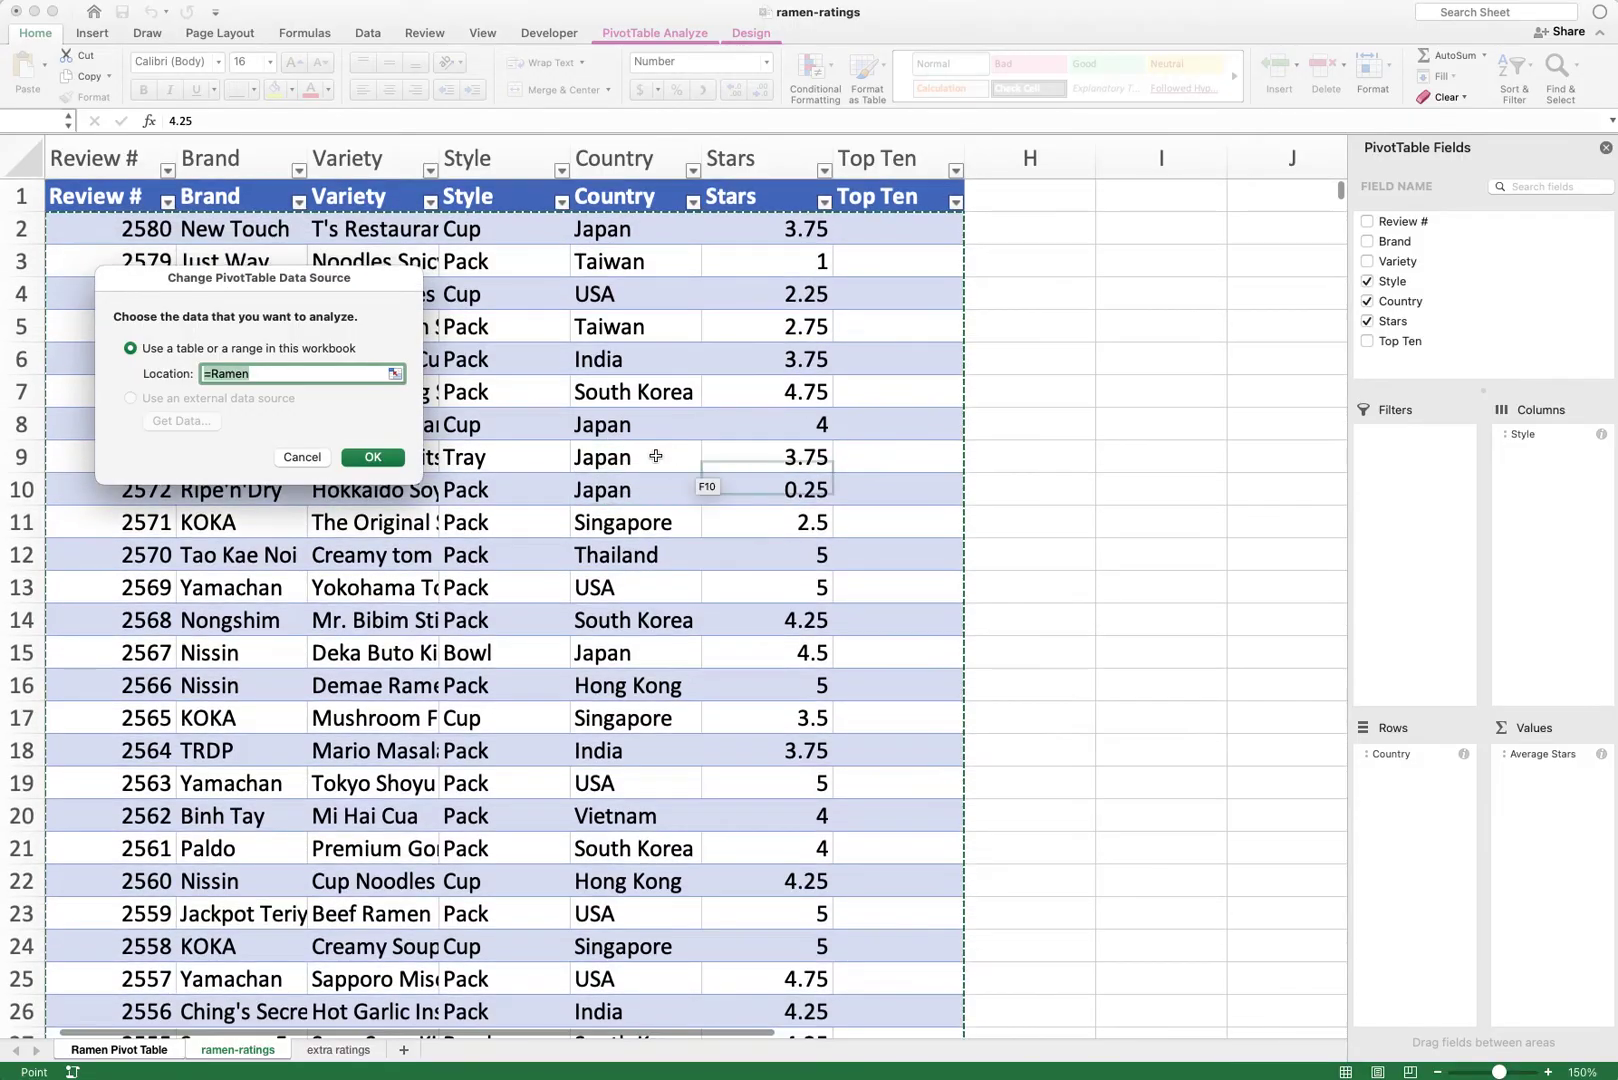
click(302, 458)
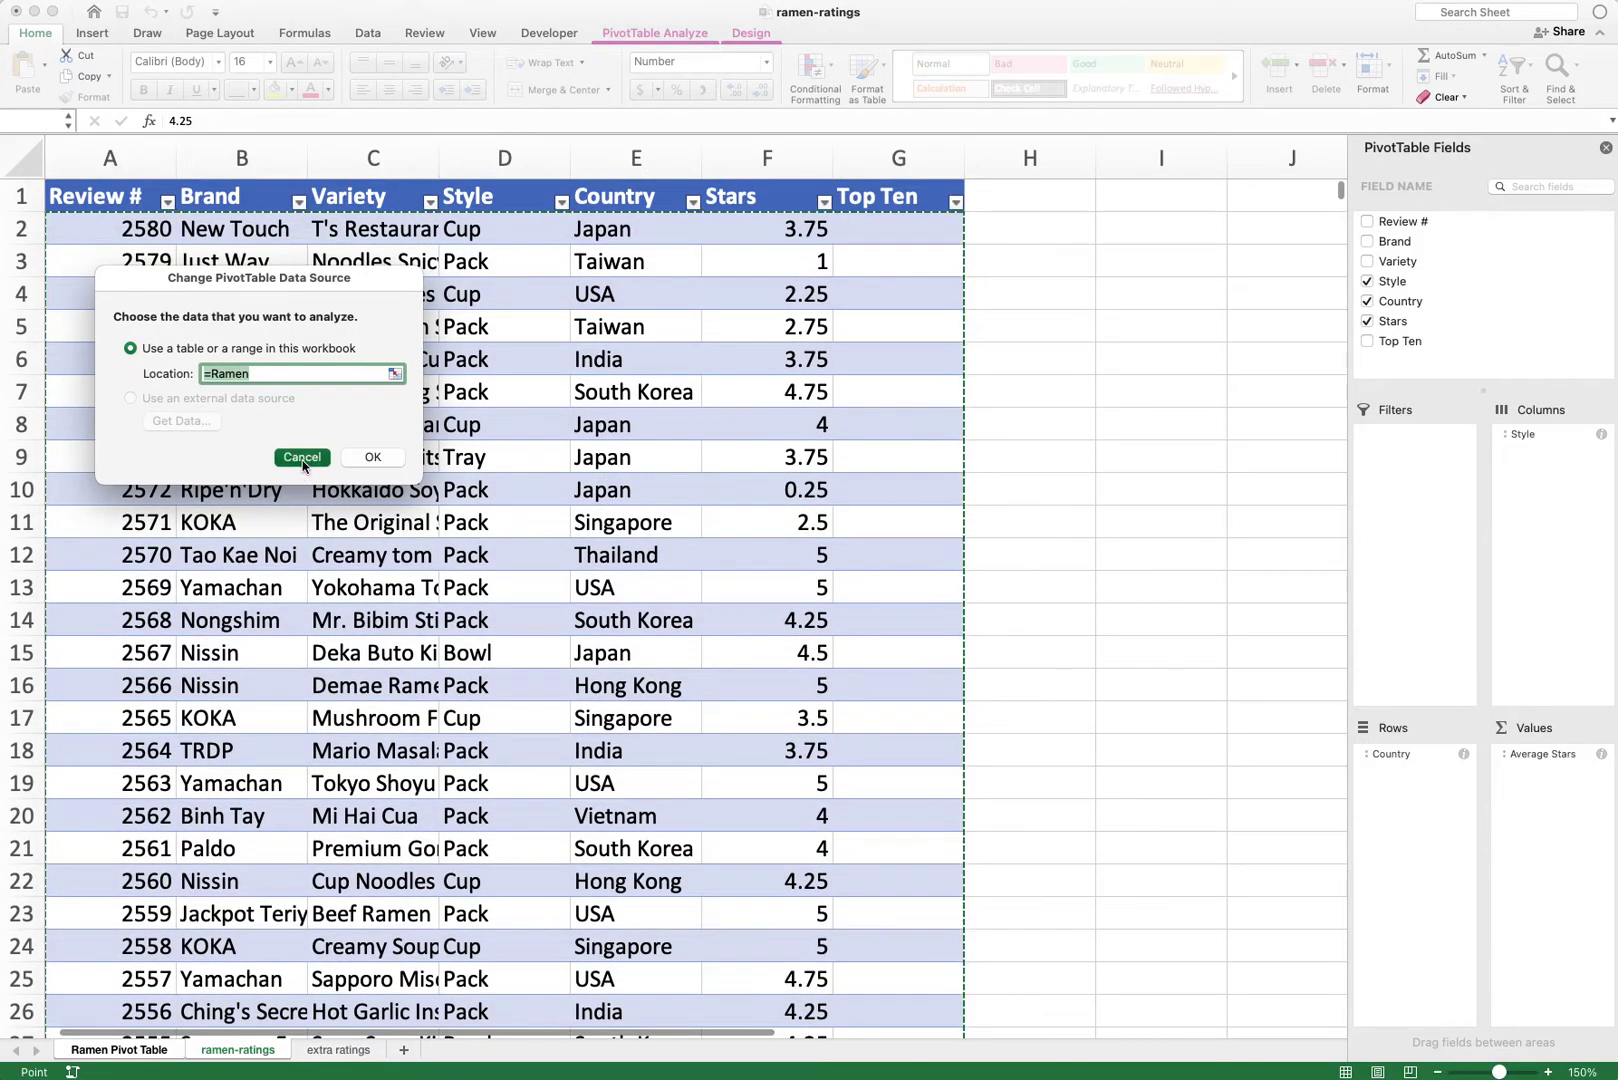
click(303, 460)
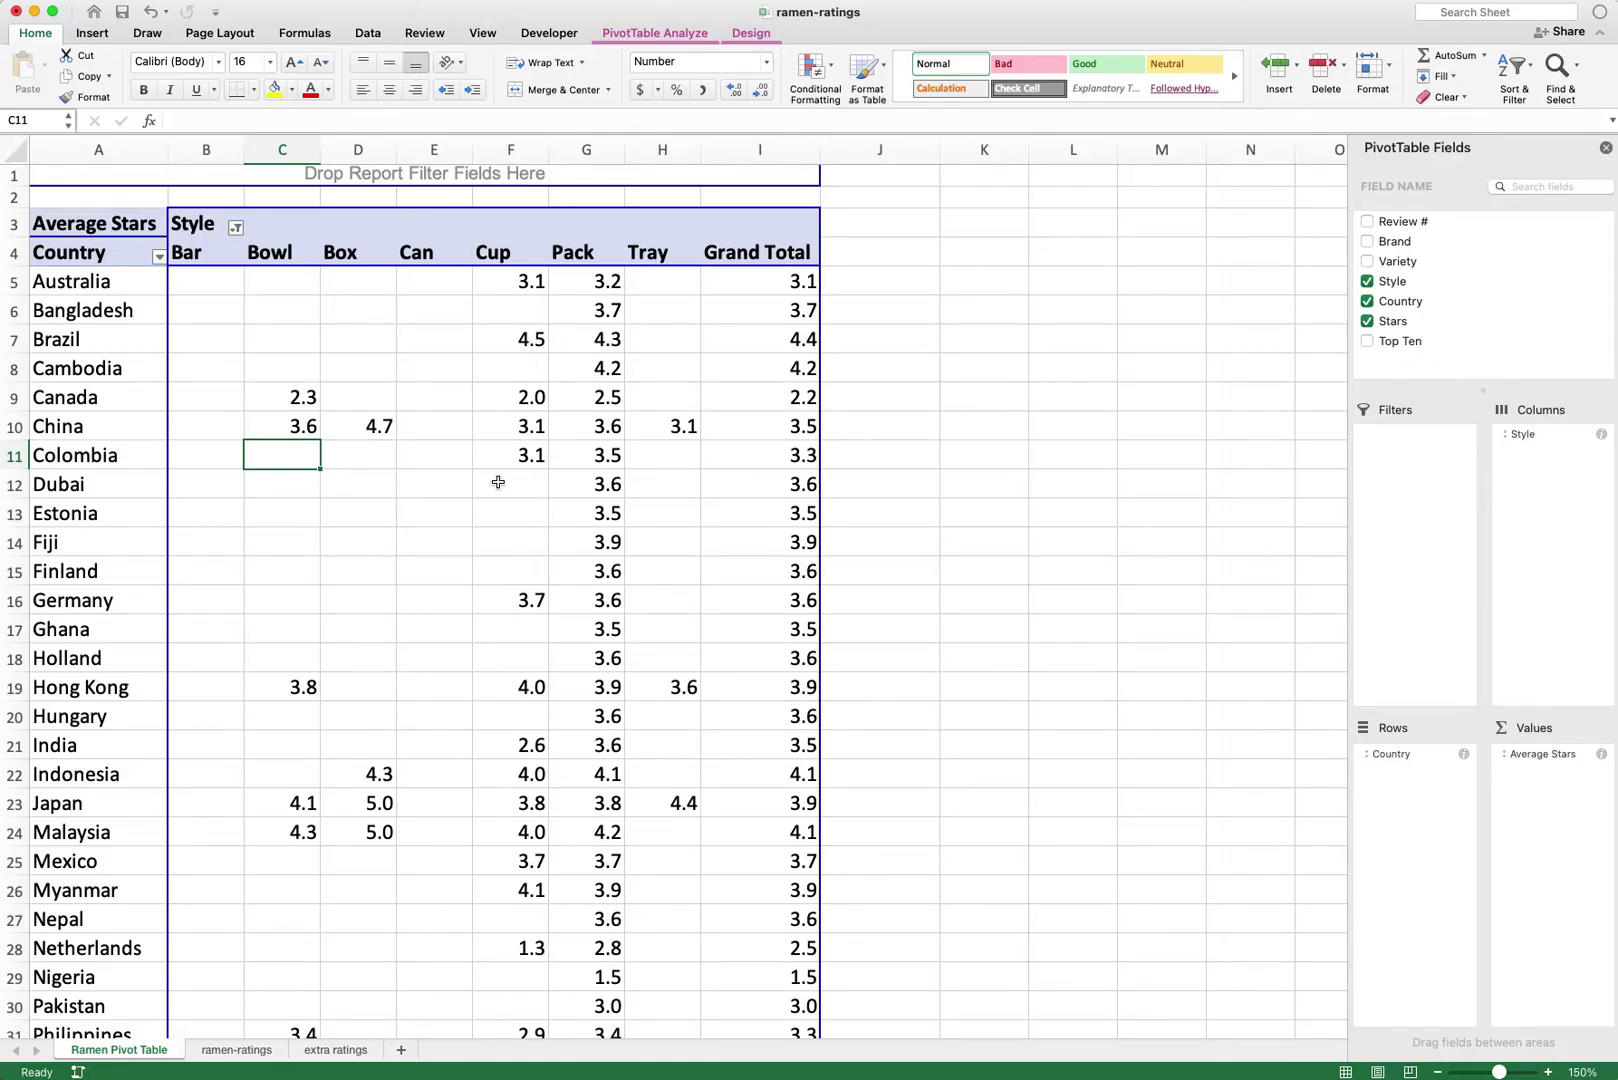
click(668, 484)
scroll(530, 270, down, 1)
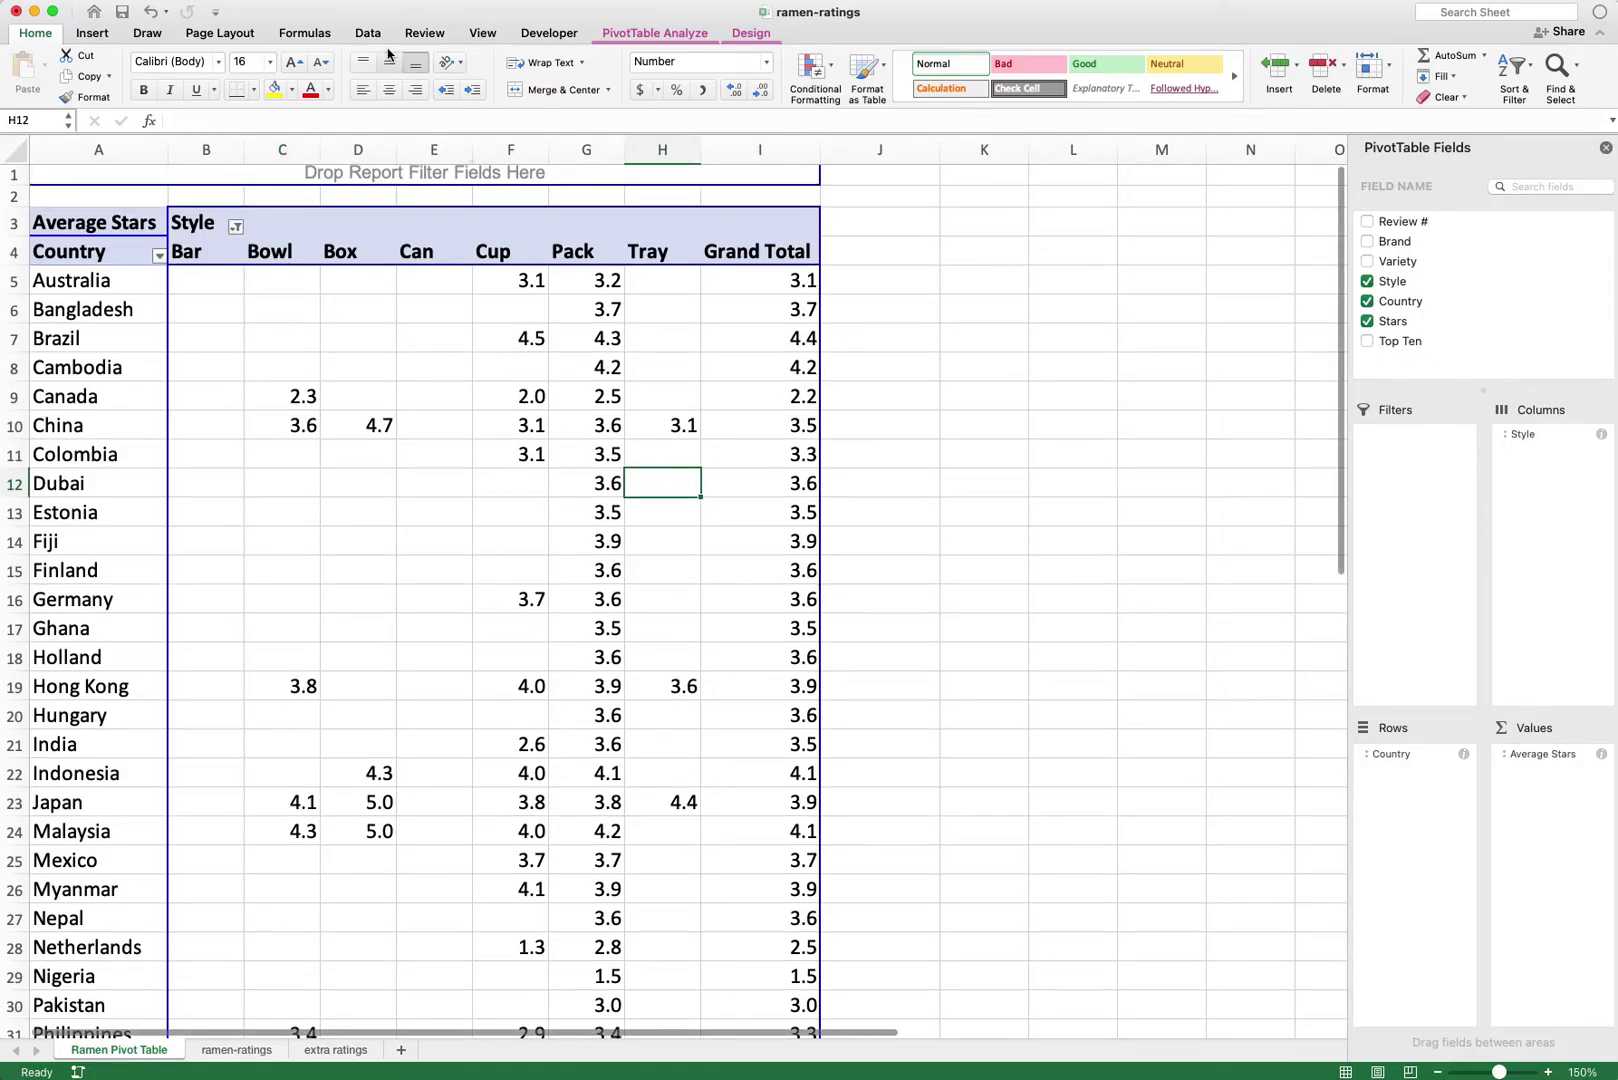
click(366, 35)
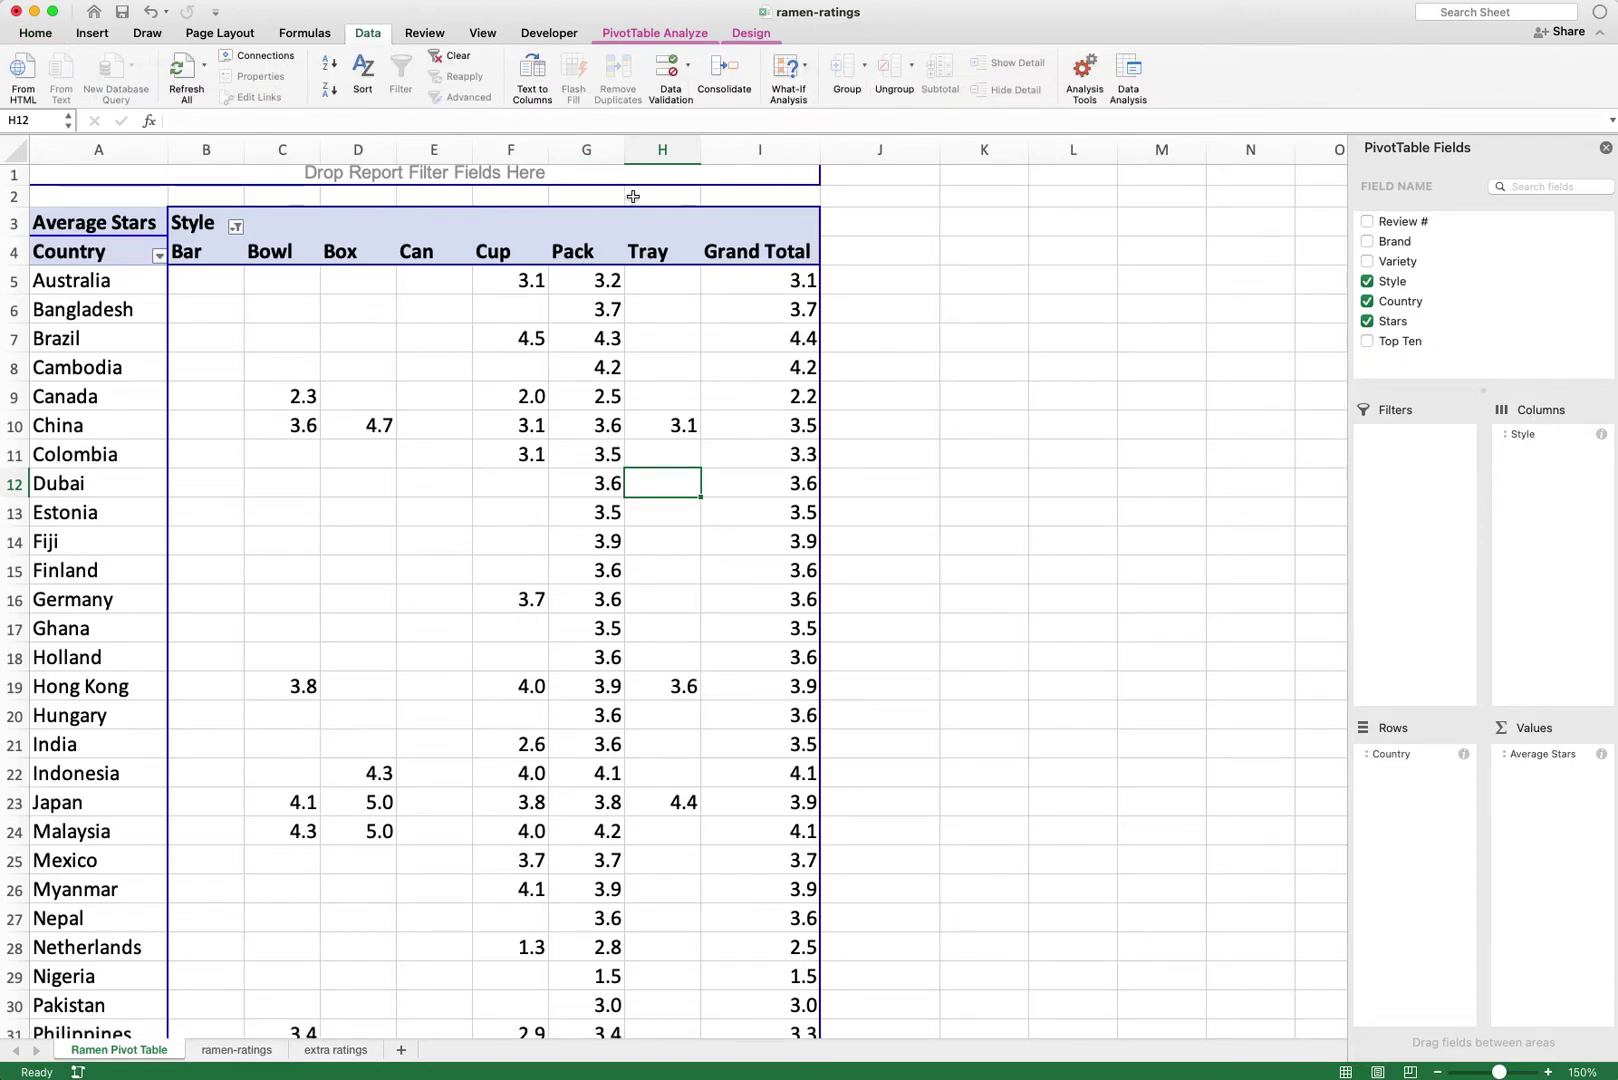
scroll(640, 195, right, 1)
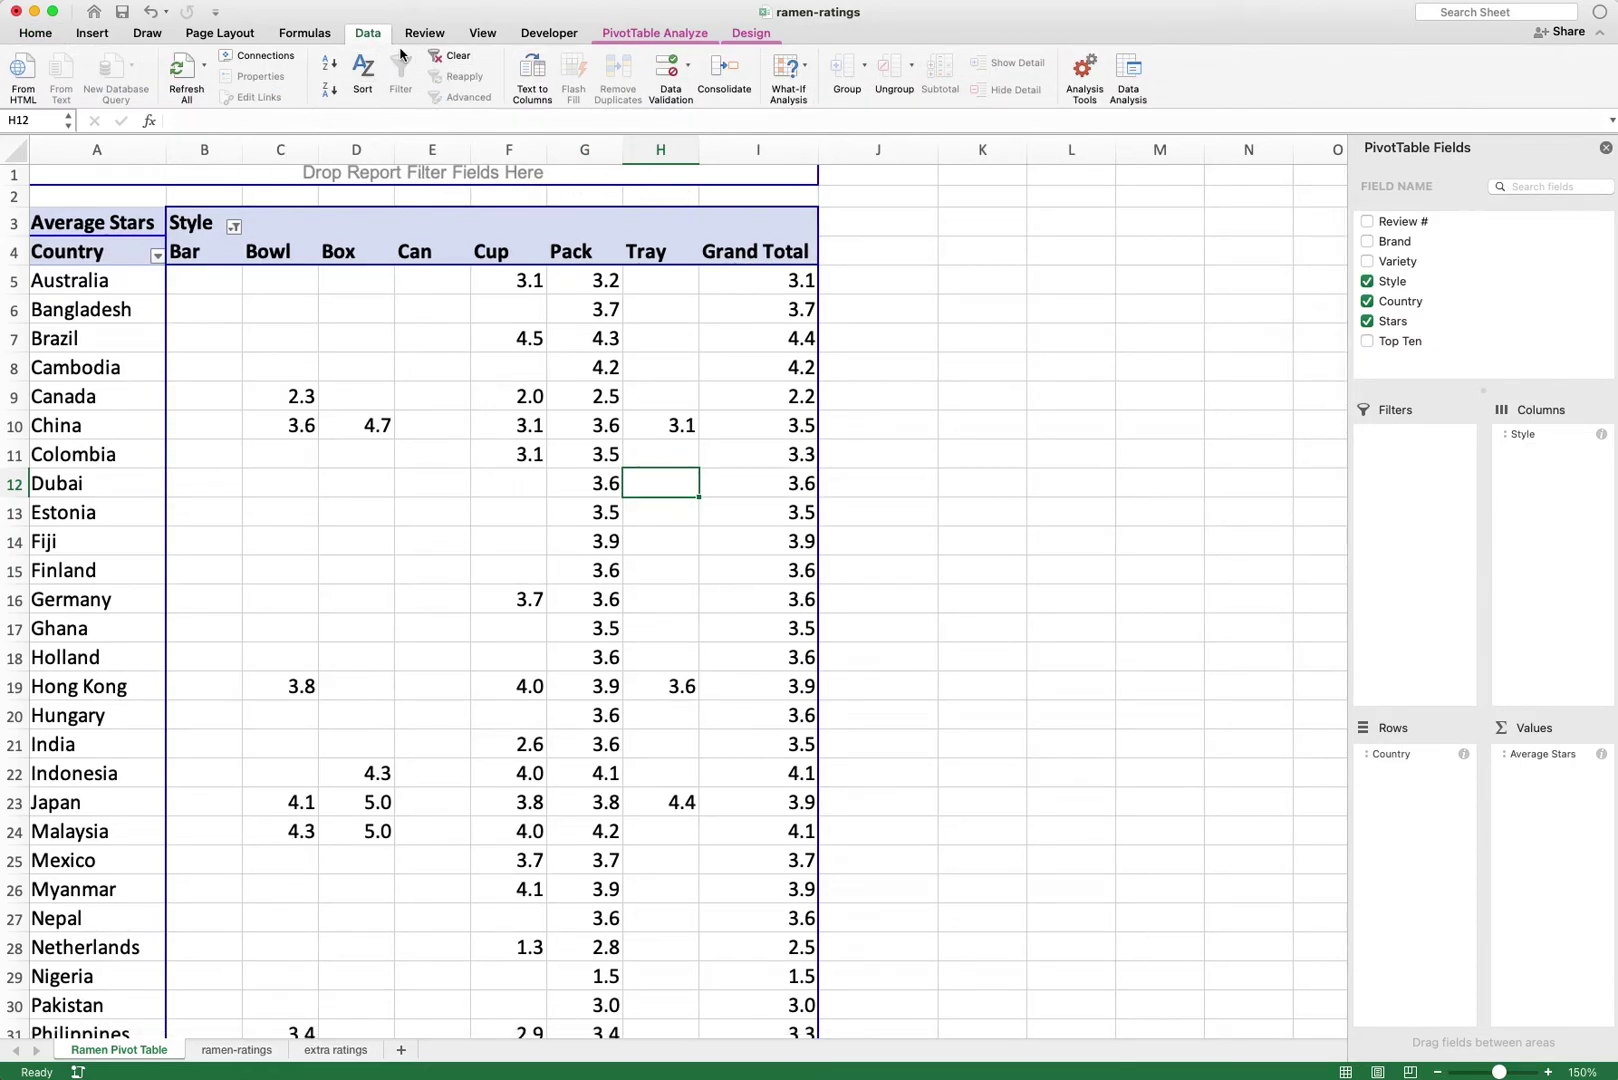
Step: Review the Ramen entry and its cell range among the workbook's defined names, and close the dialog
click(305, 33)
click(552, 63)
drag(320, 297, 757, 443)
click(540, 483)
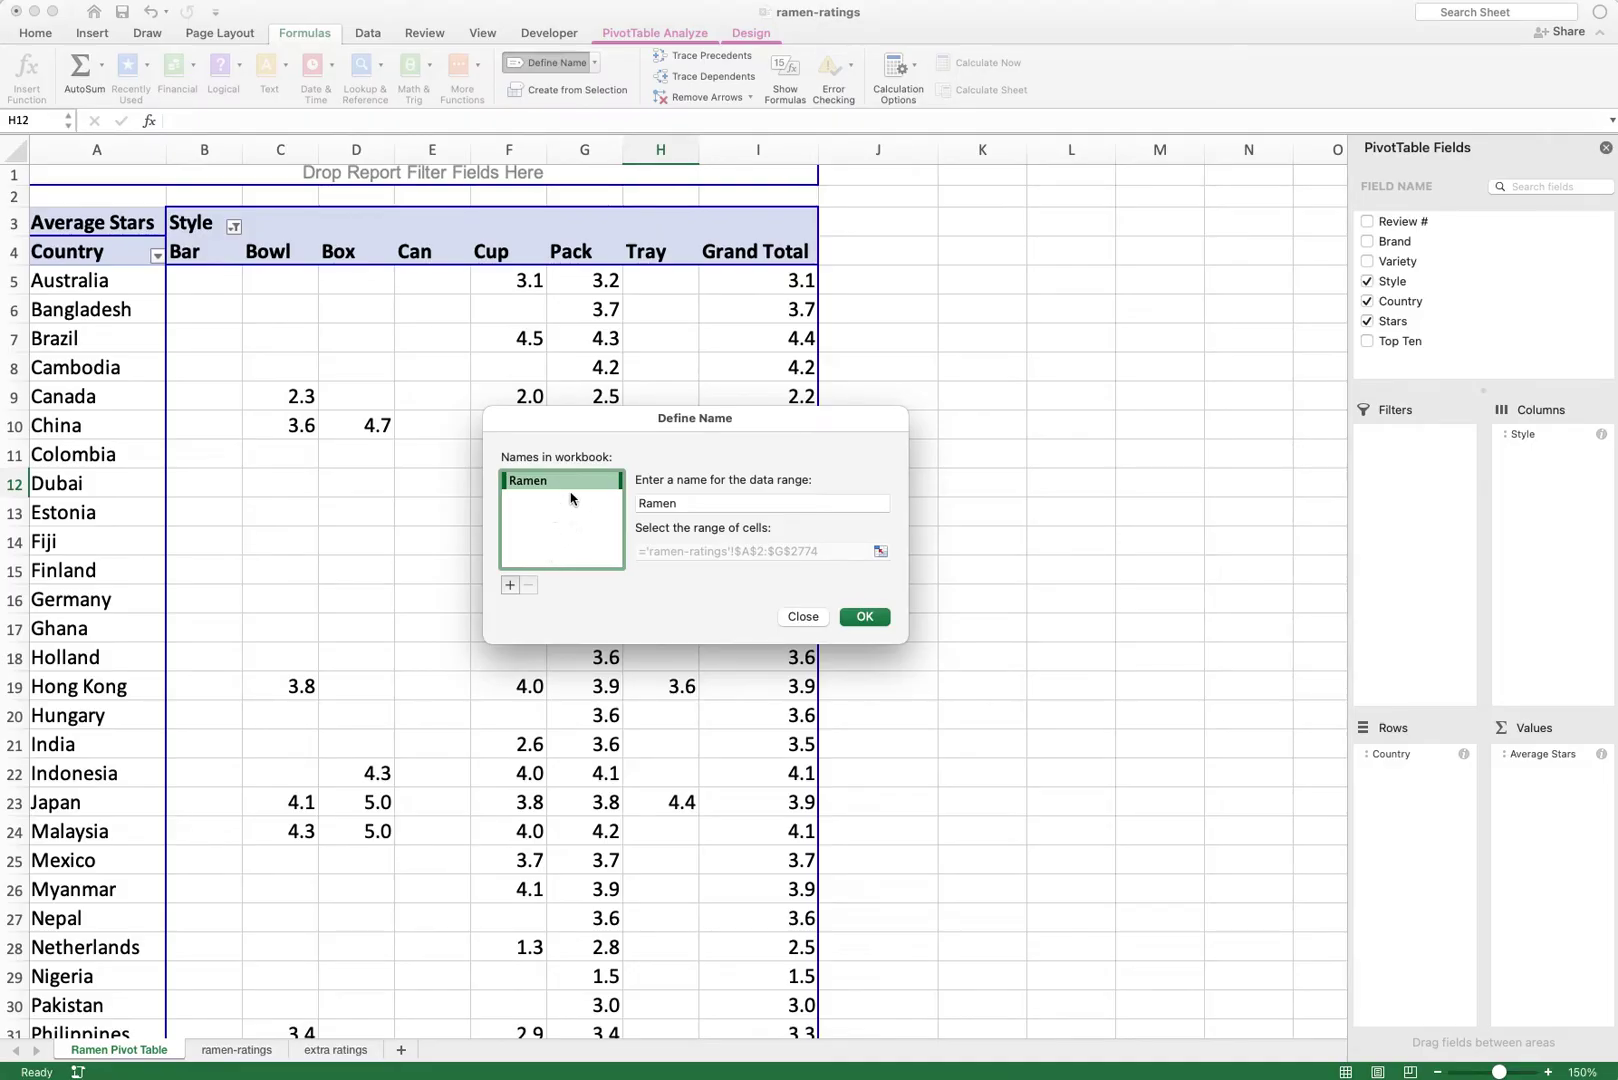
click(759, 552)
click(578, 505)
click(585, 484)
click(563, 538)
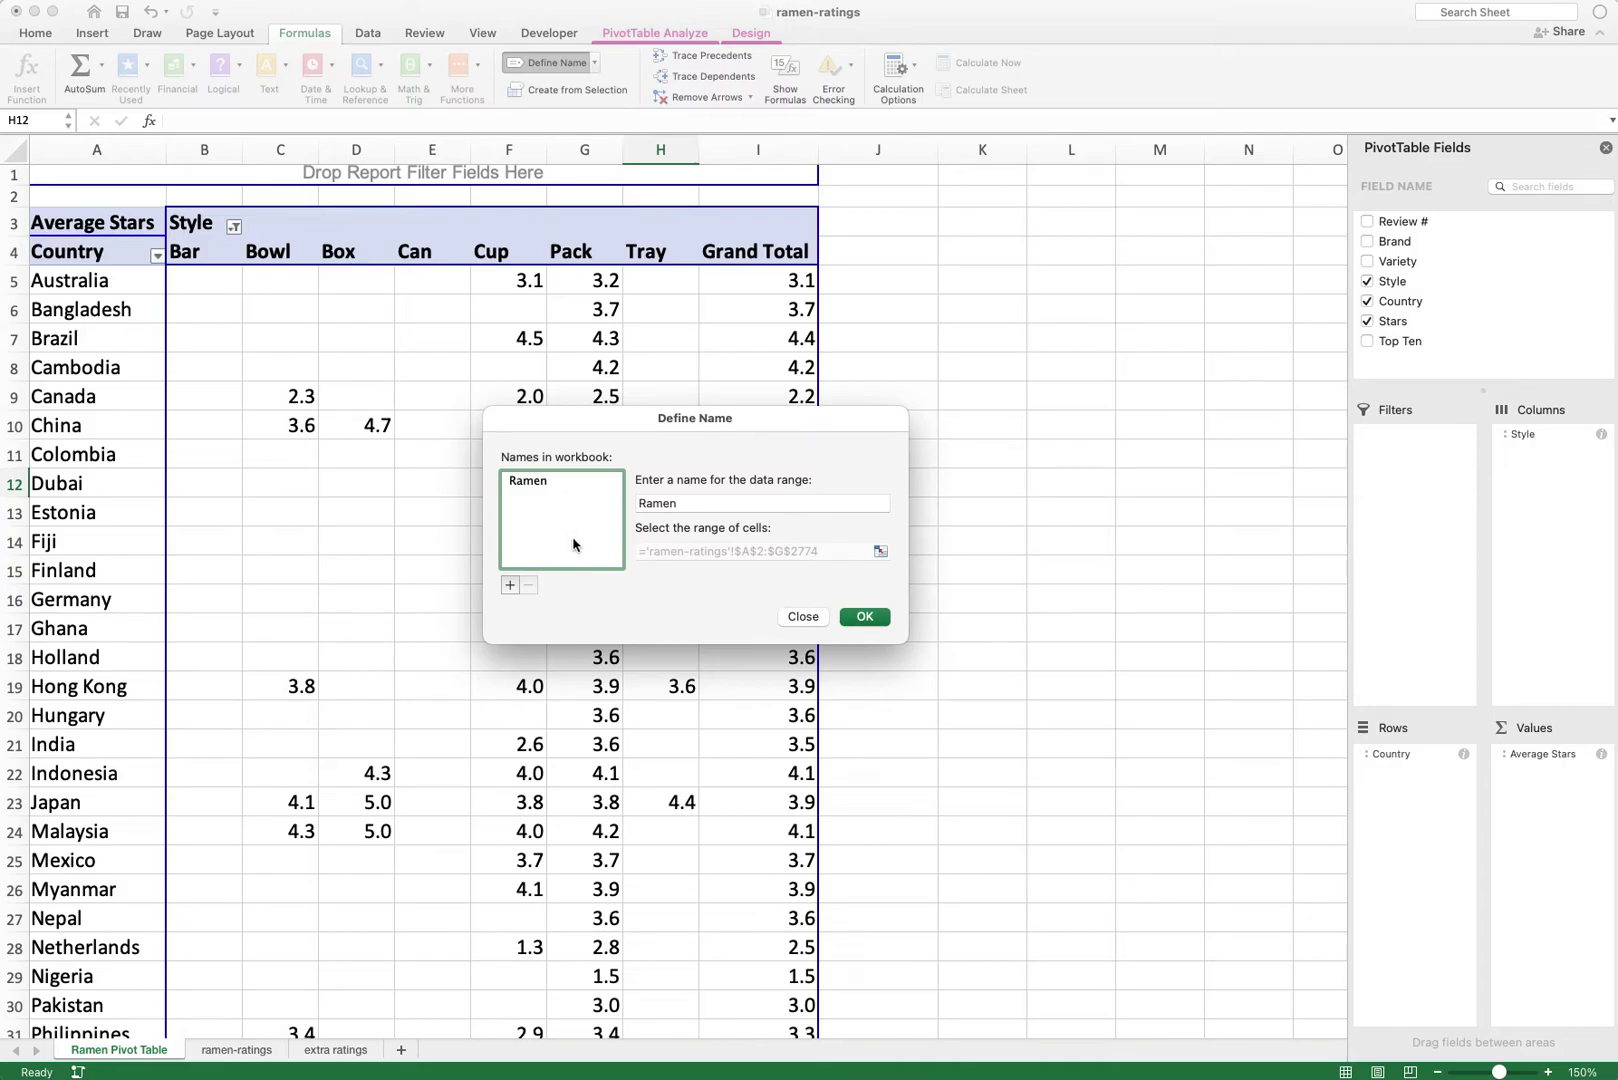
click(790, 612)
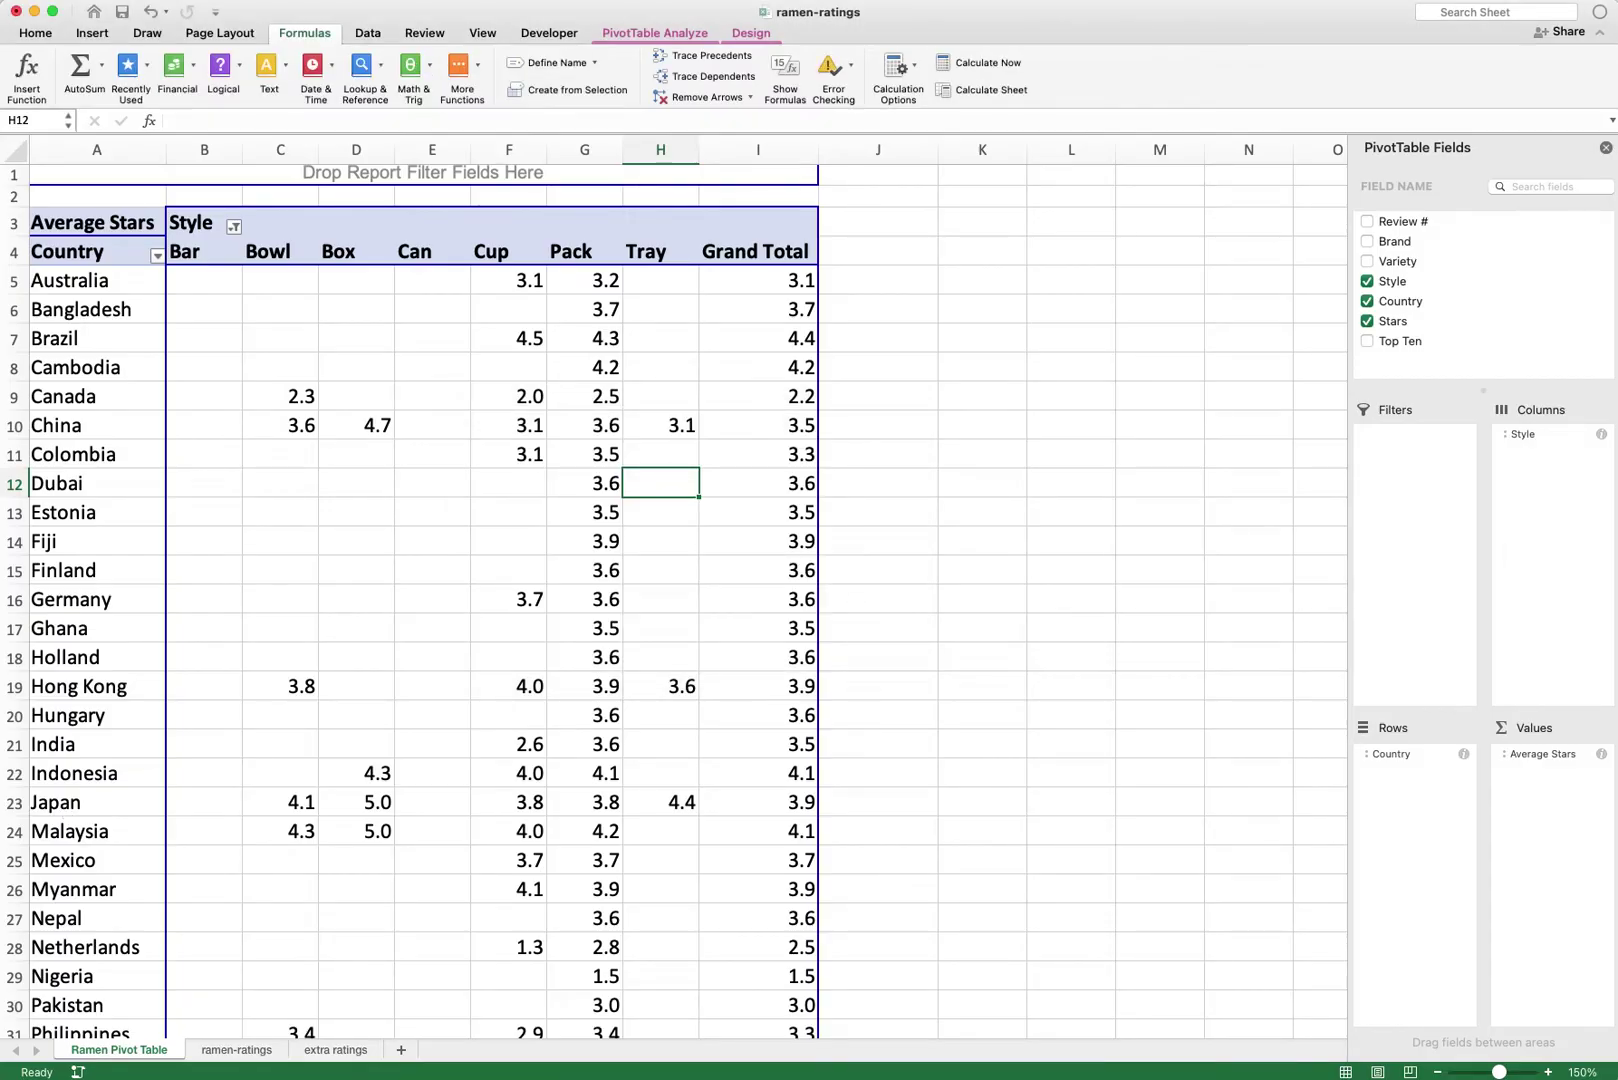
Step: Switch to Google Sheets and look over the pivot table on the Ramen Pivot Table sheet
click(496, 823)
key(super+Tab)
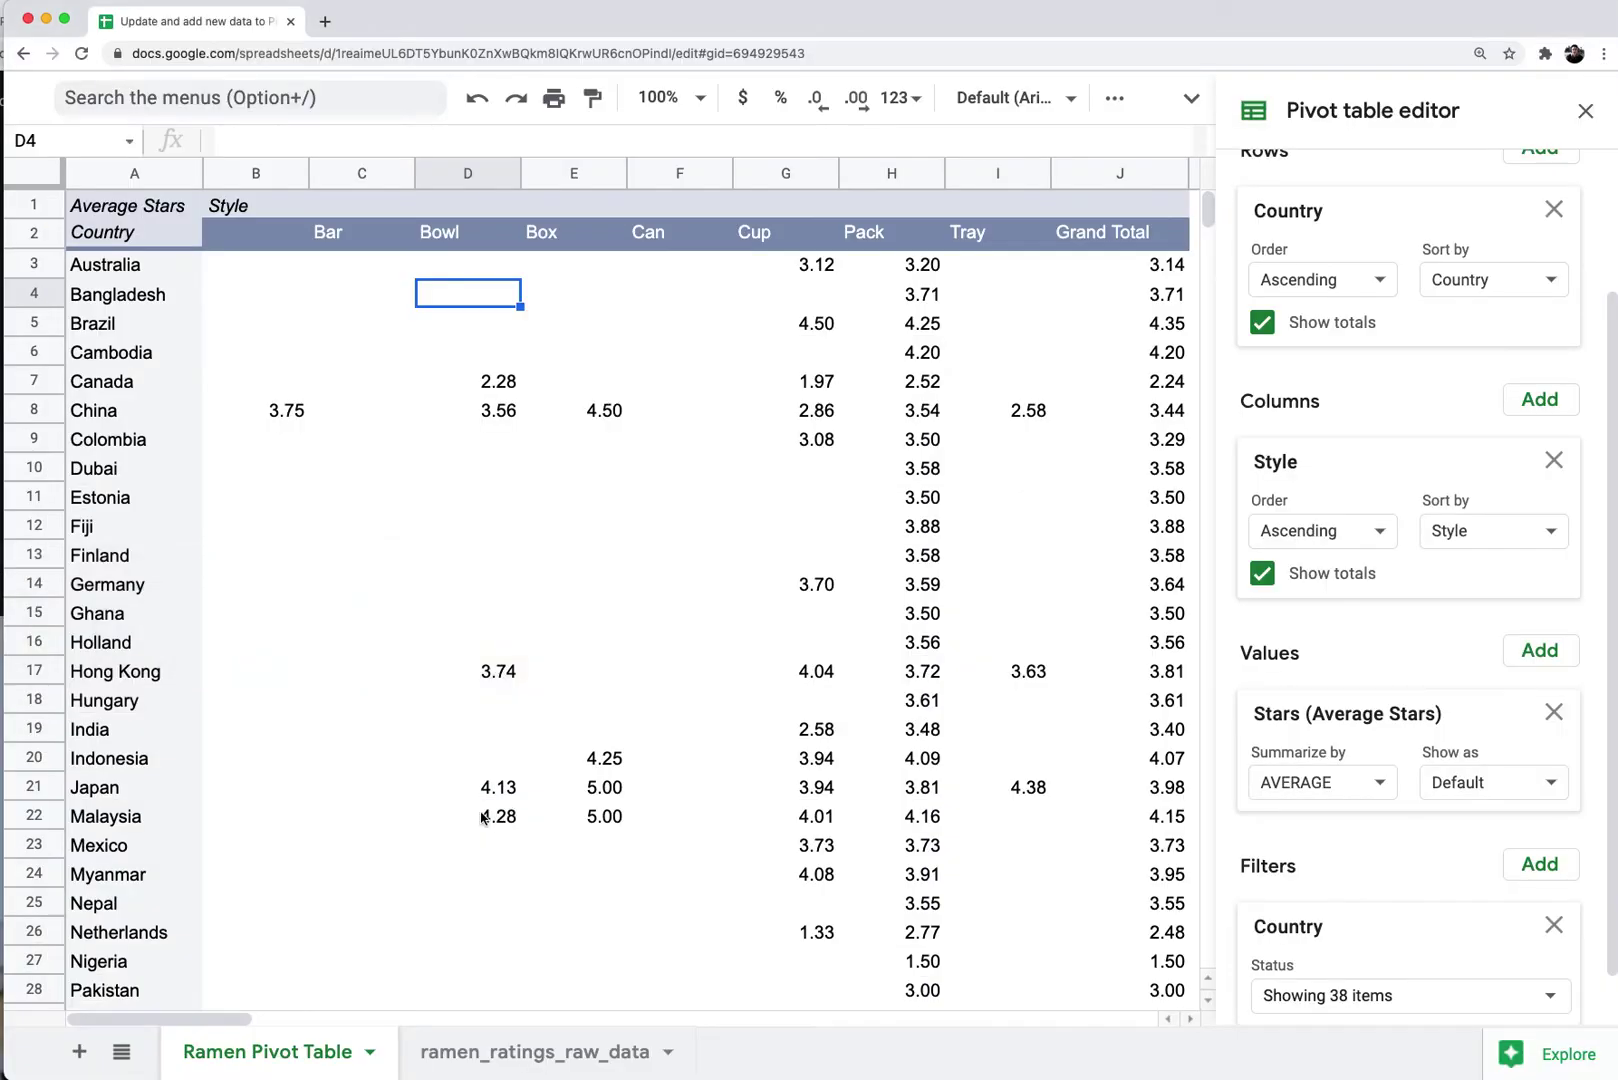
click(484, 818)
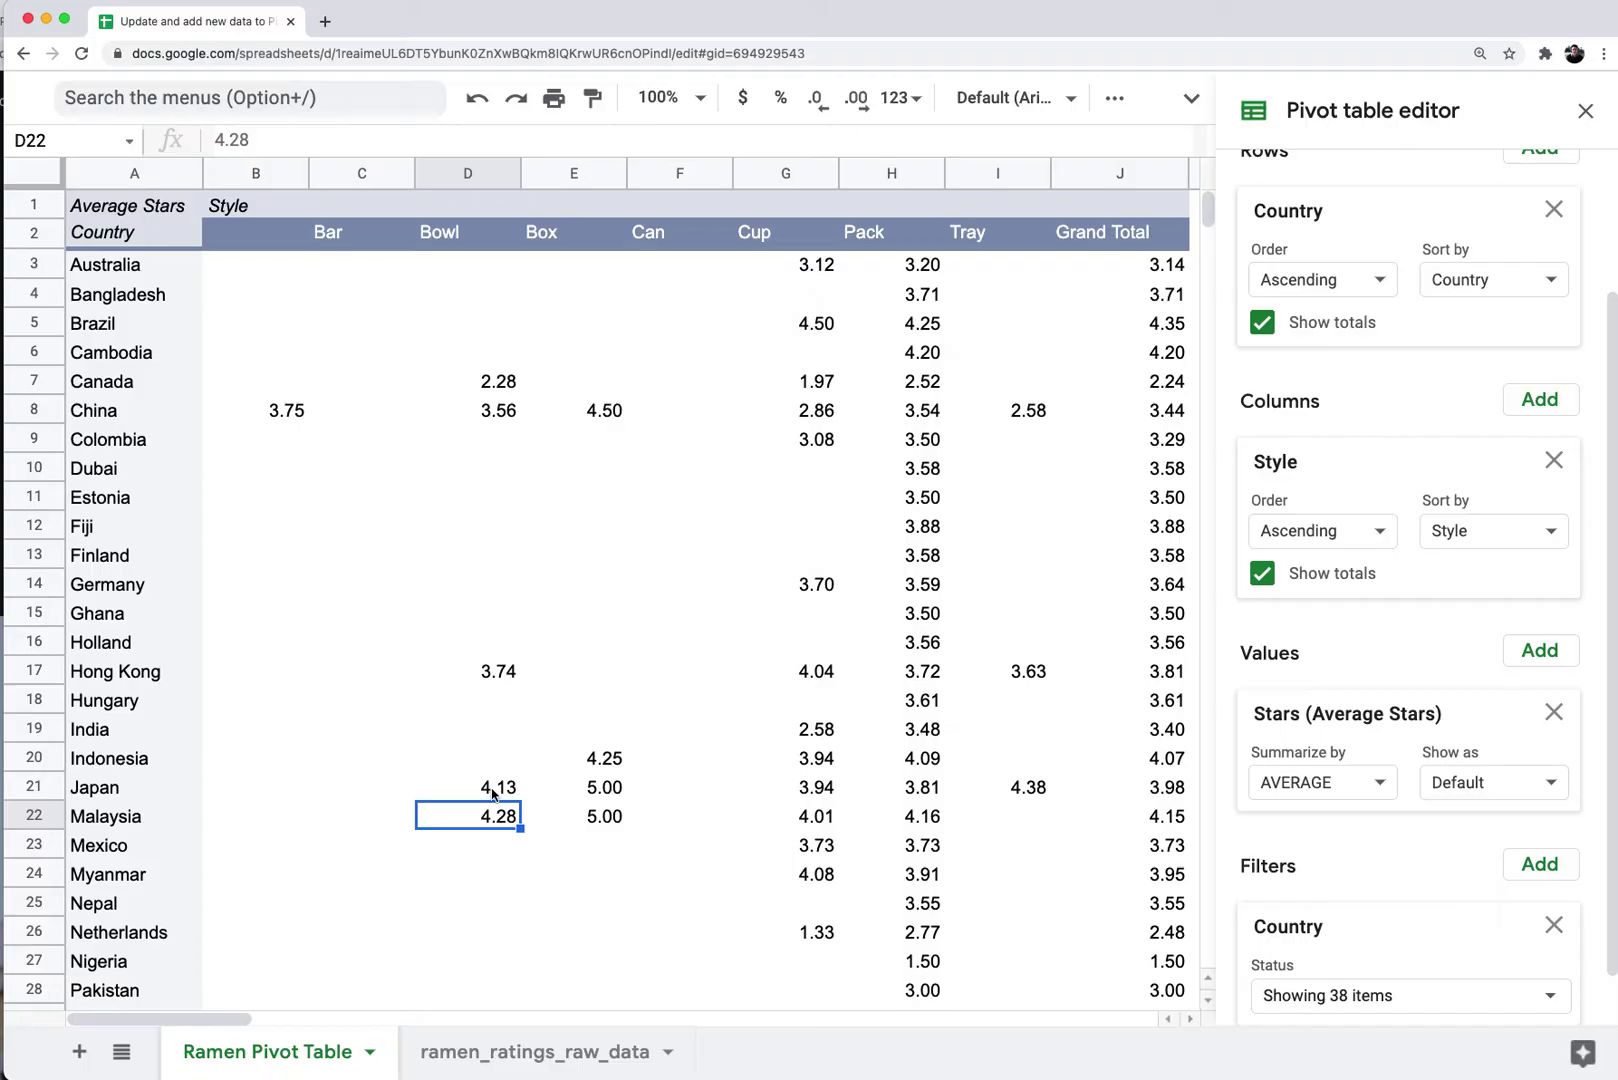
click(700, 682)
scroll(1356, 340, up, 1)
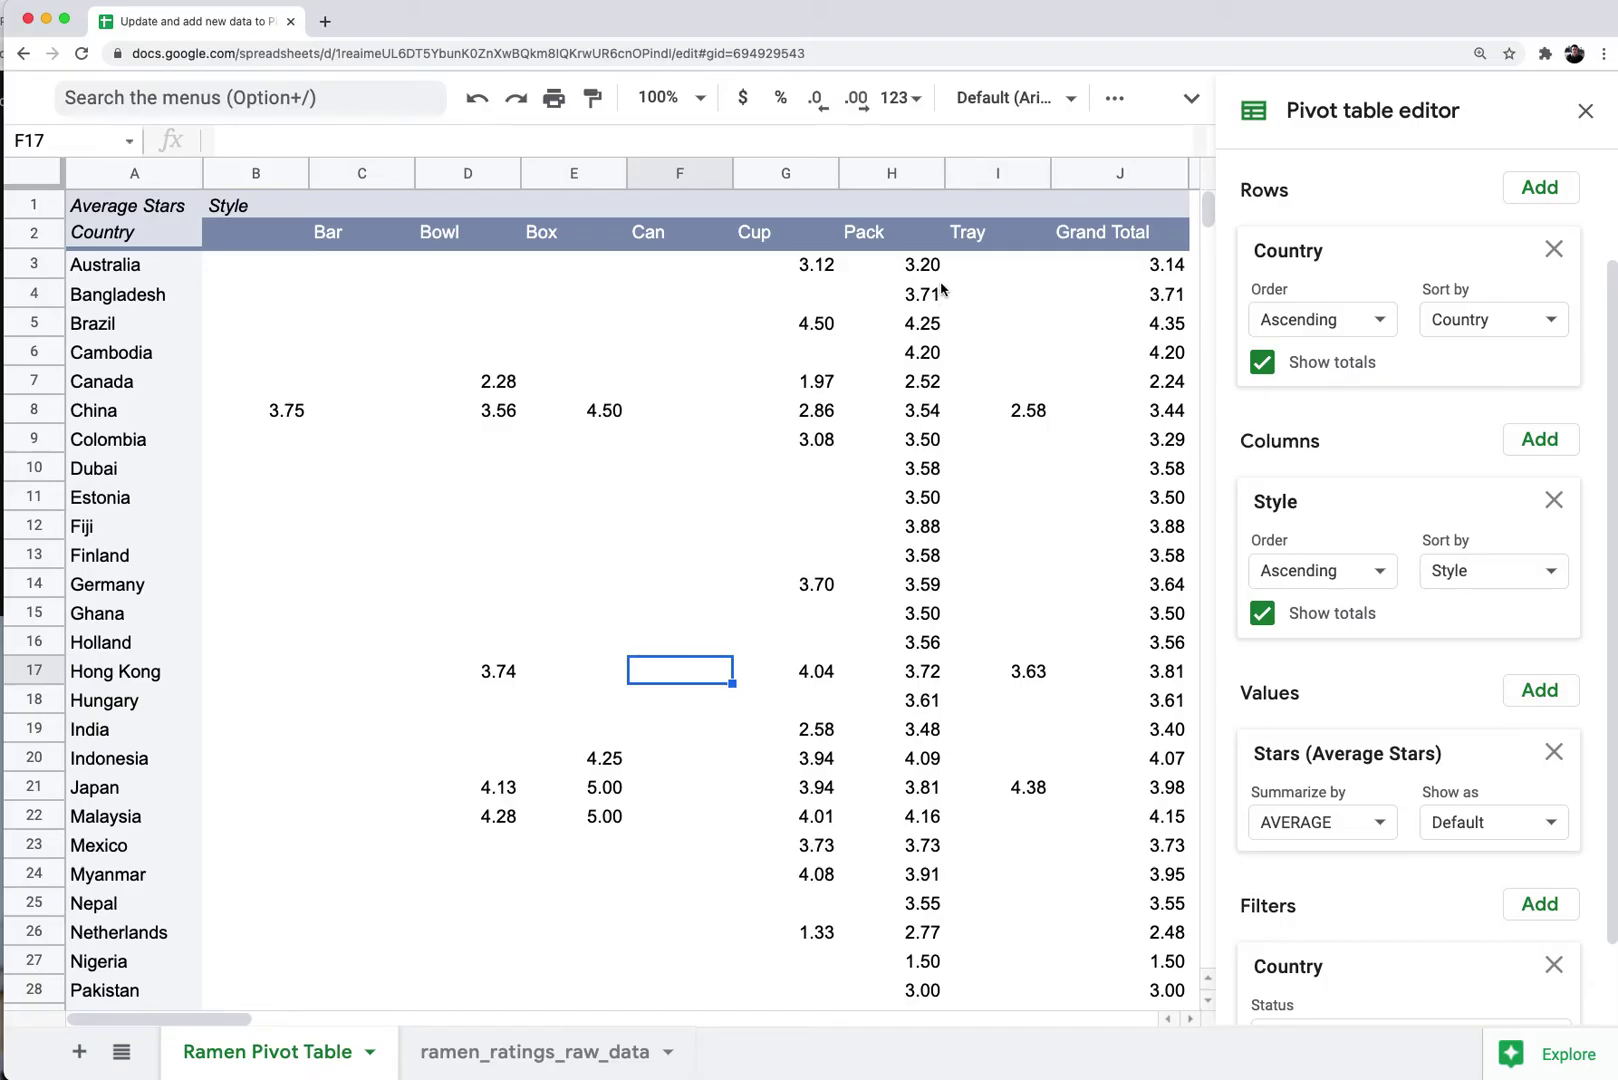
click(960, 350)
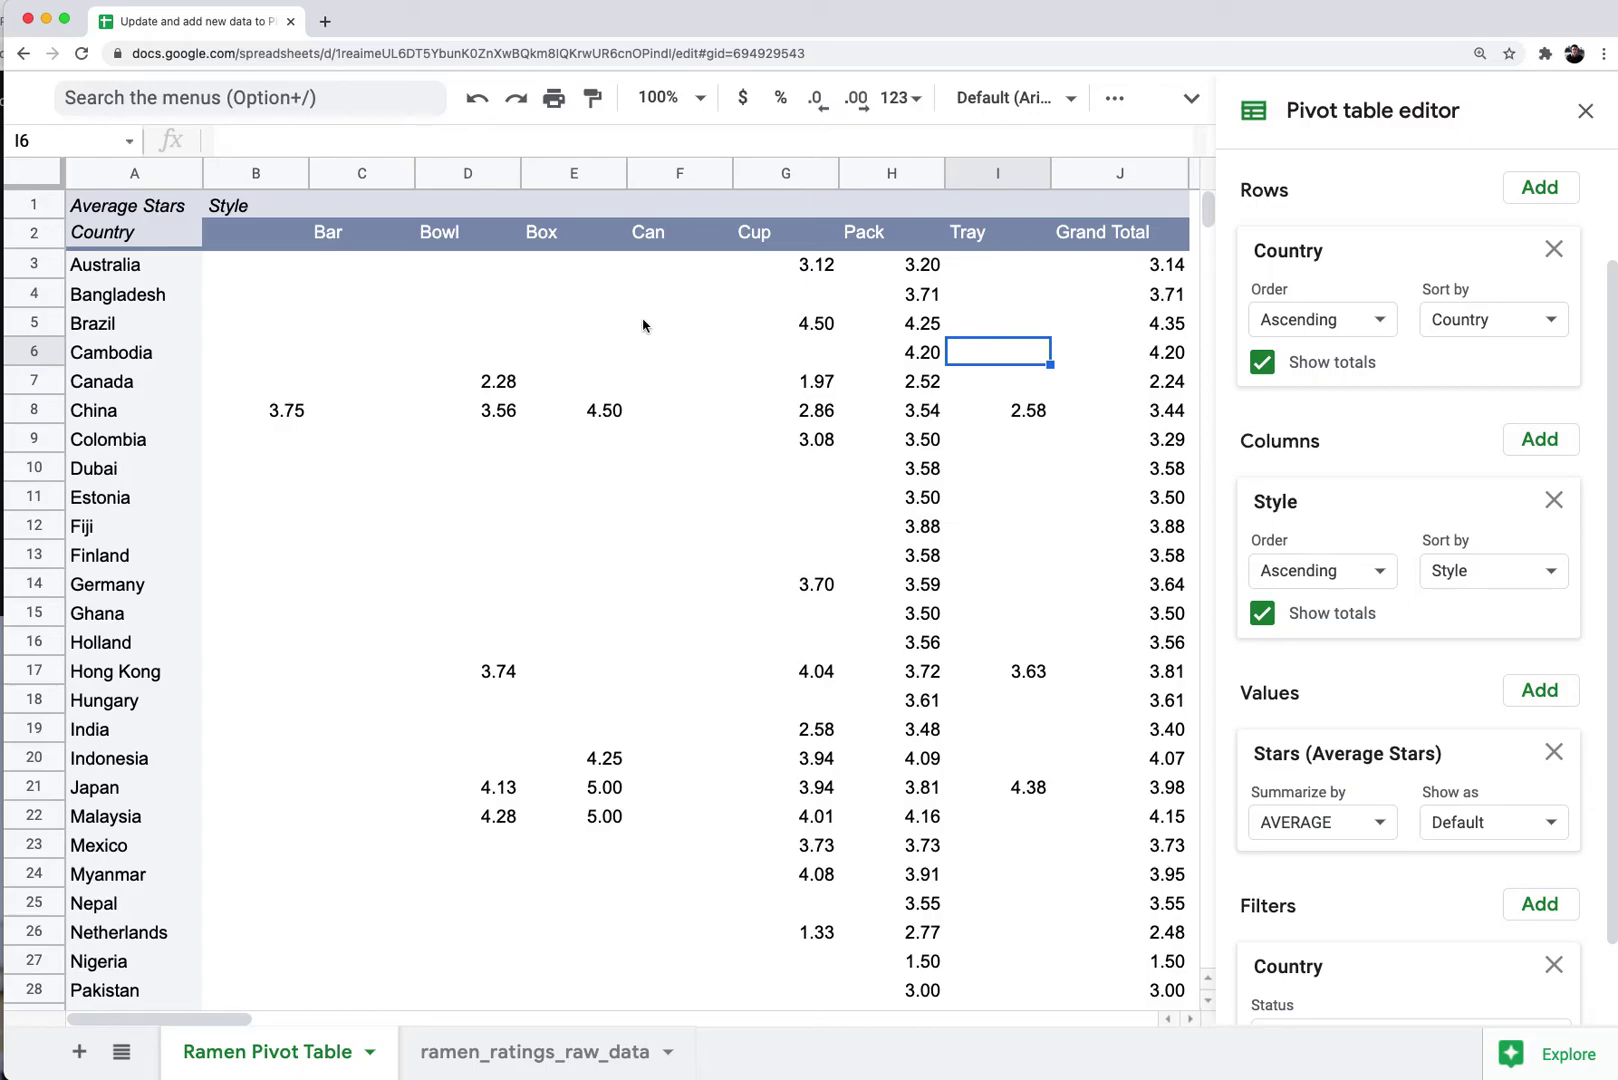
Step: Examine the A:G source range in the pivot table editor and open the ramen_ratings_raw_data sheet
scroll(1400, 300, up, 3)
click(1418, 176)
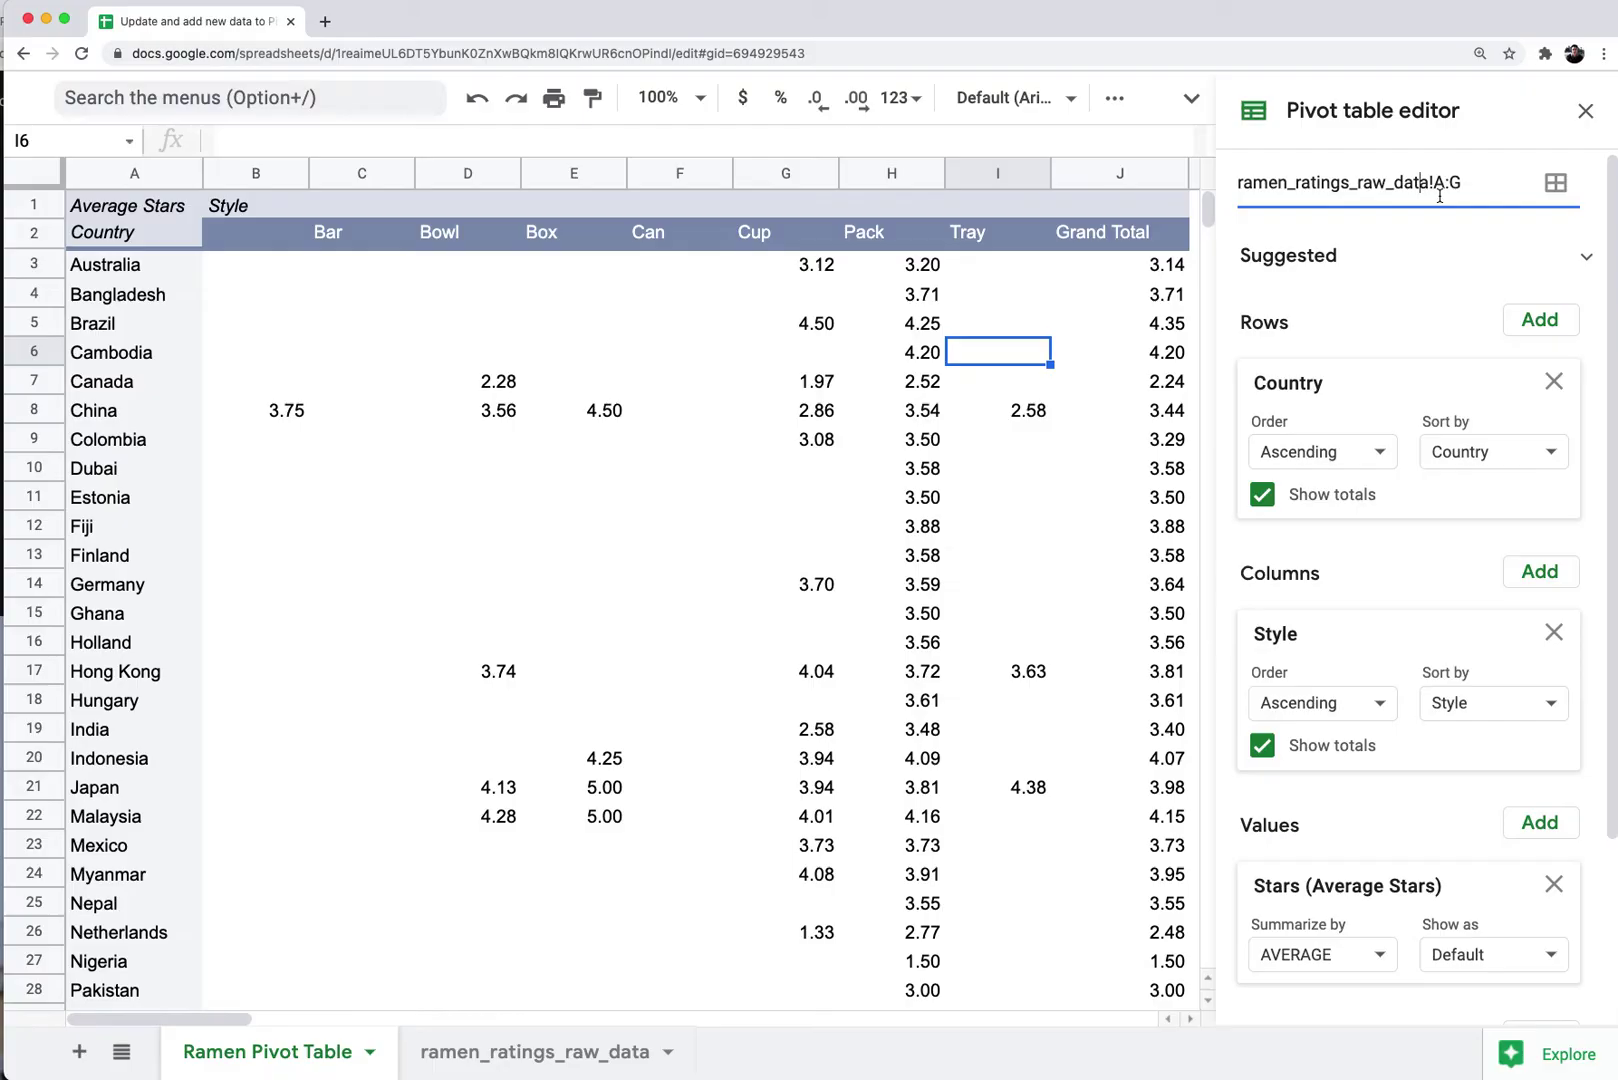
drag(1442, 182, 1462, 182)
click(1436, 182)
click(1444, 181)
click(463, 1046)
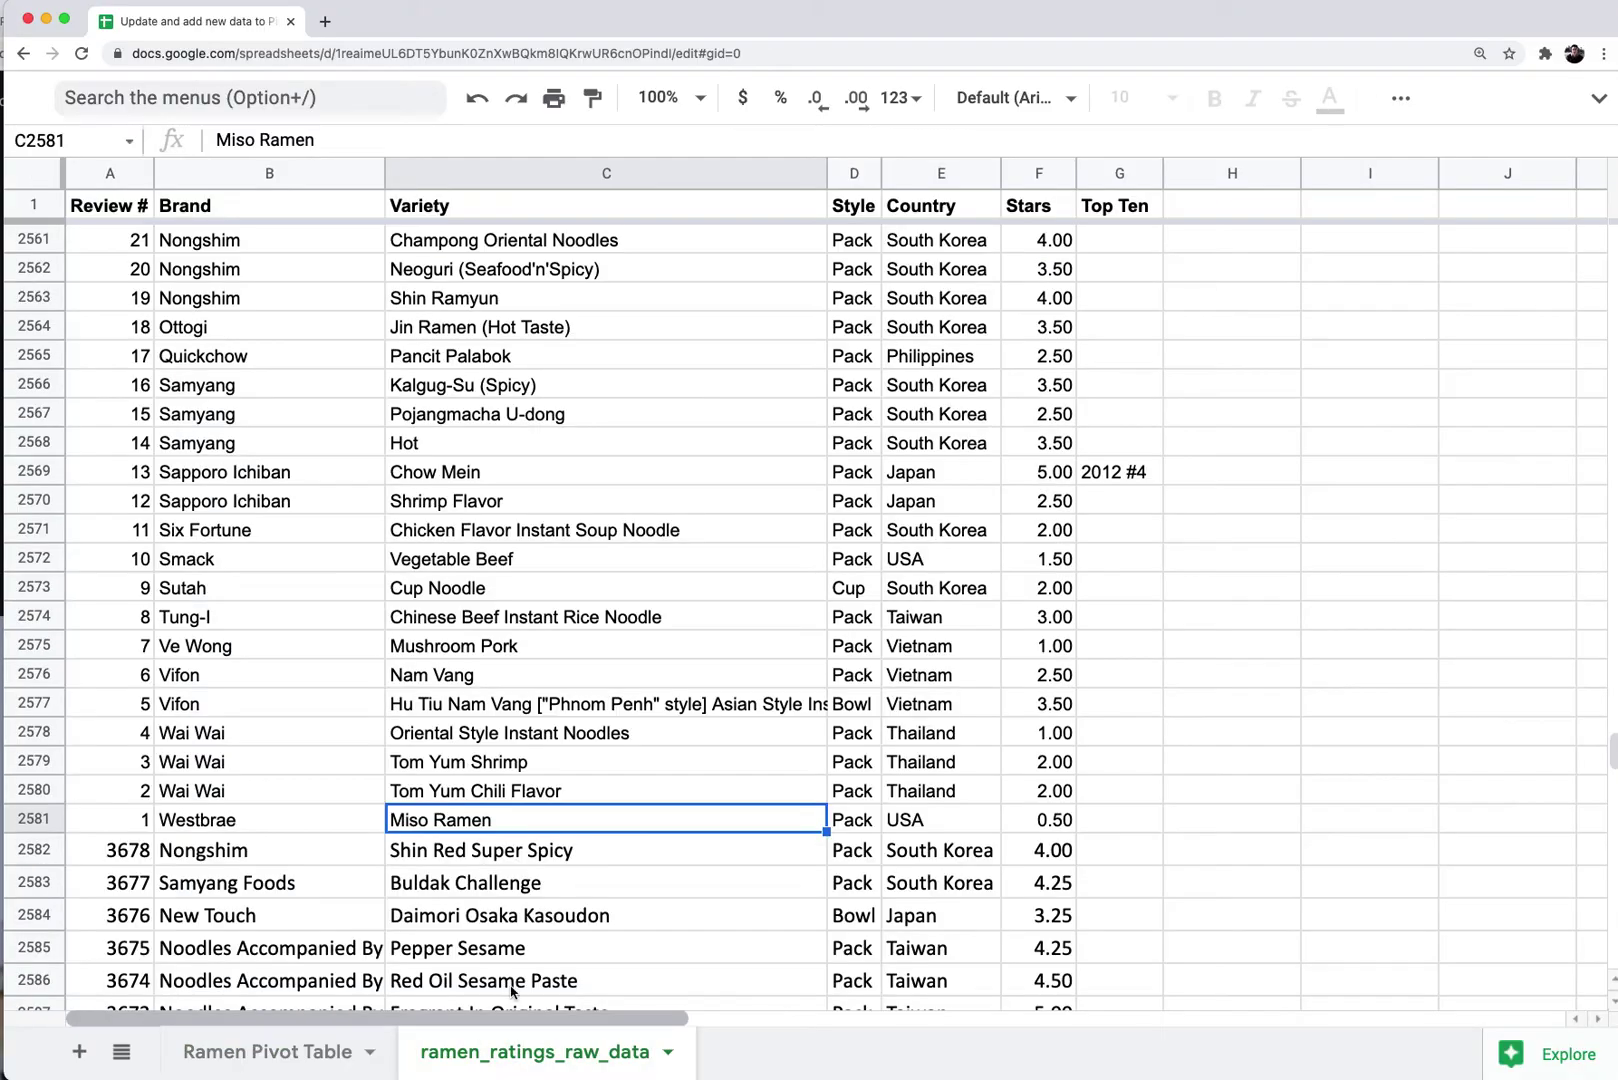
Step: Return to the Ramen Pivot Table sheet and look over the average stars by country and style
click(340, 1058)
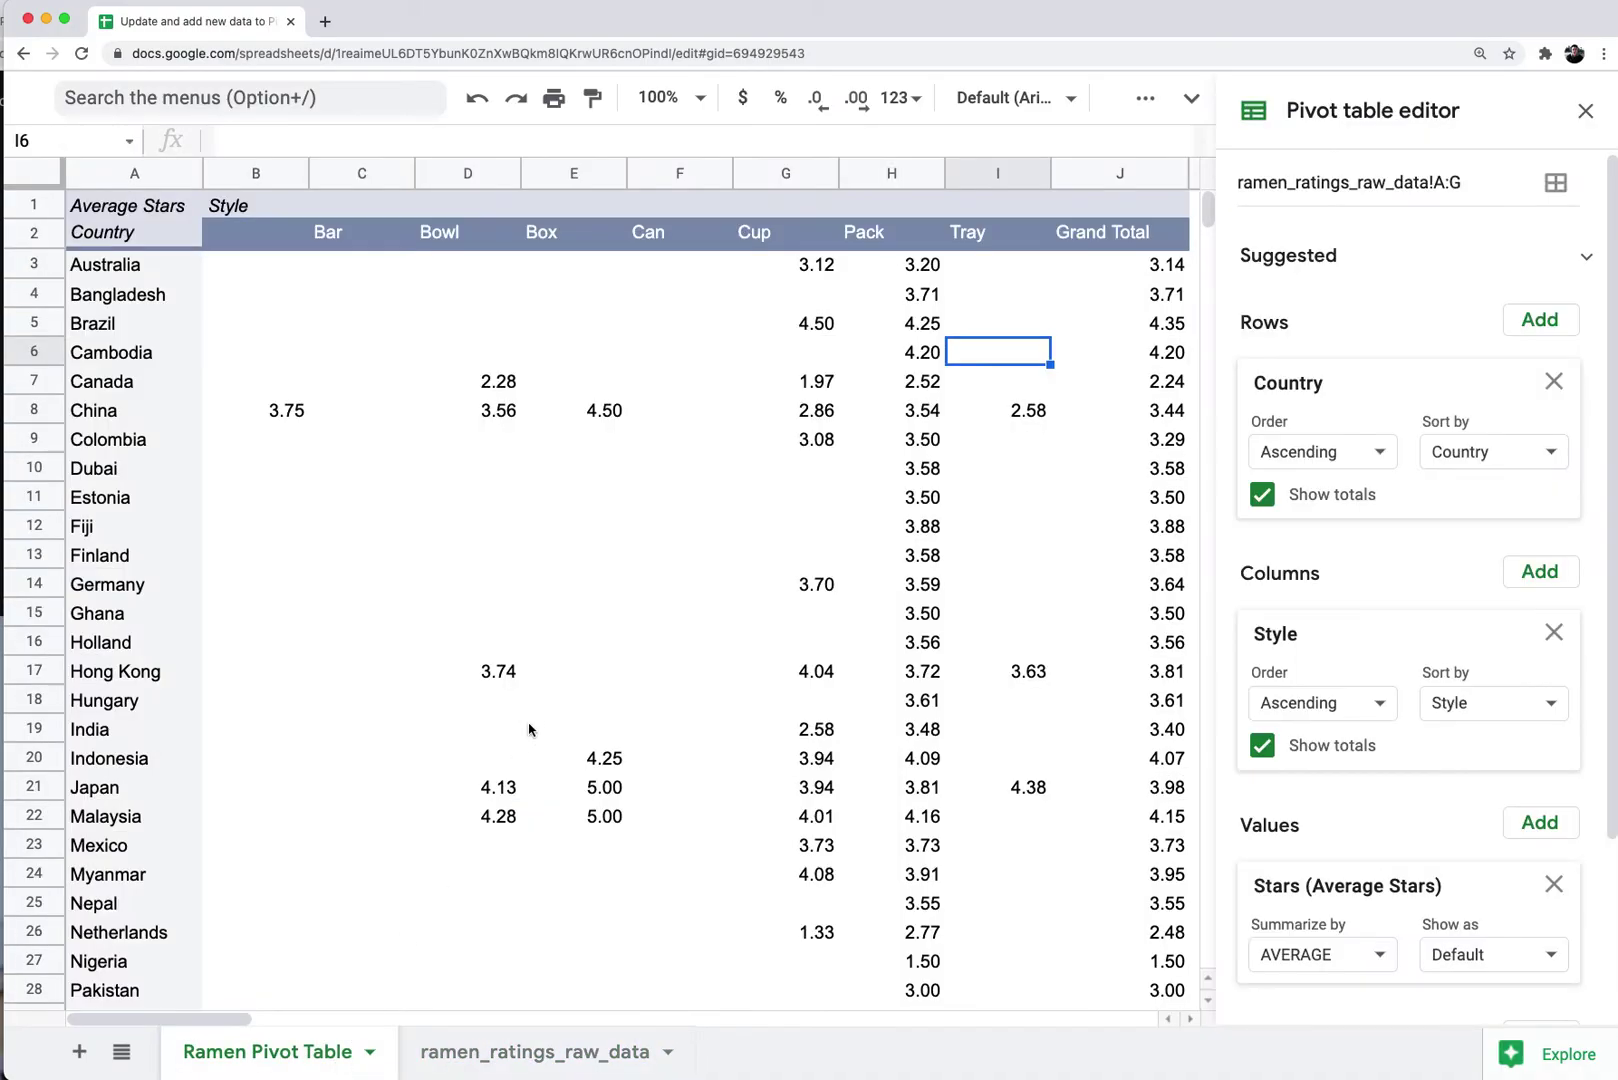
click(531, 724)
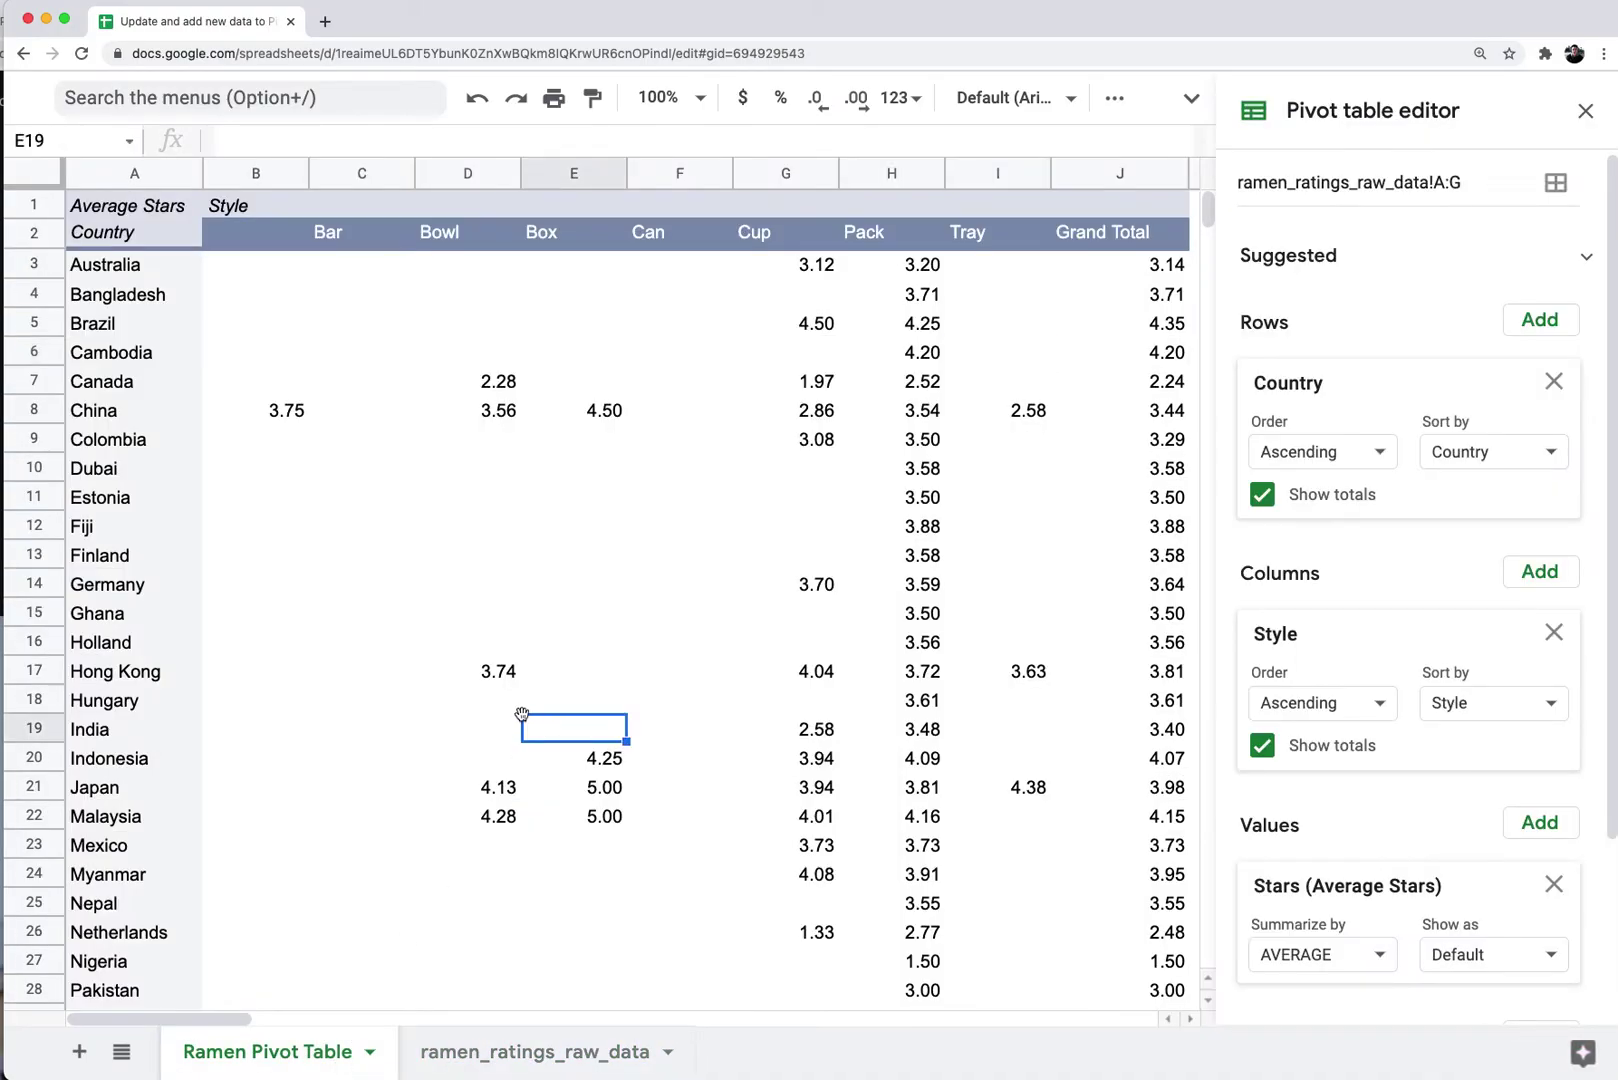
click(679, 440)
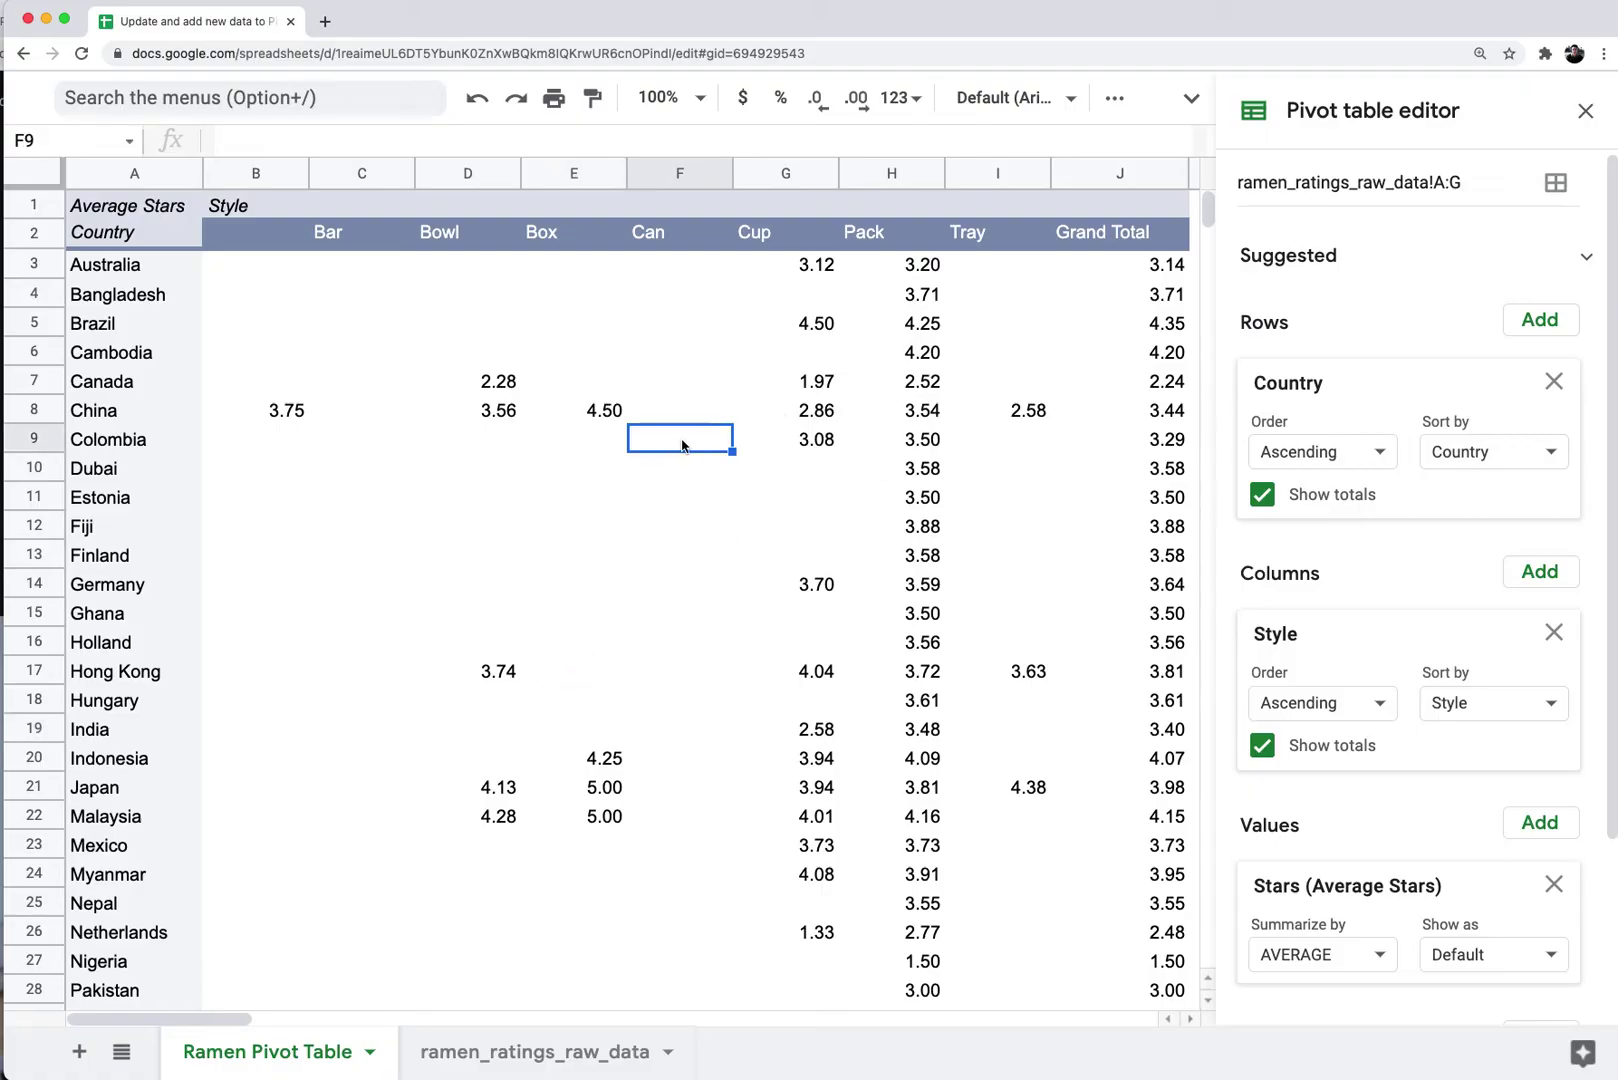
right_click(680, 440)
click(597, 768)
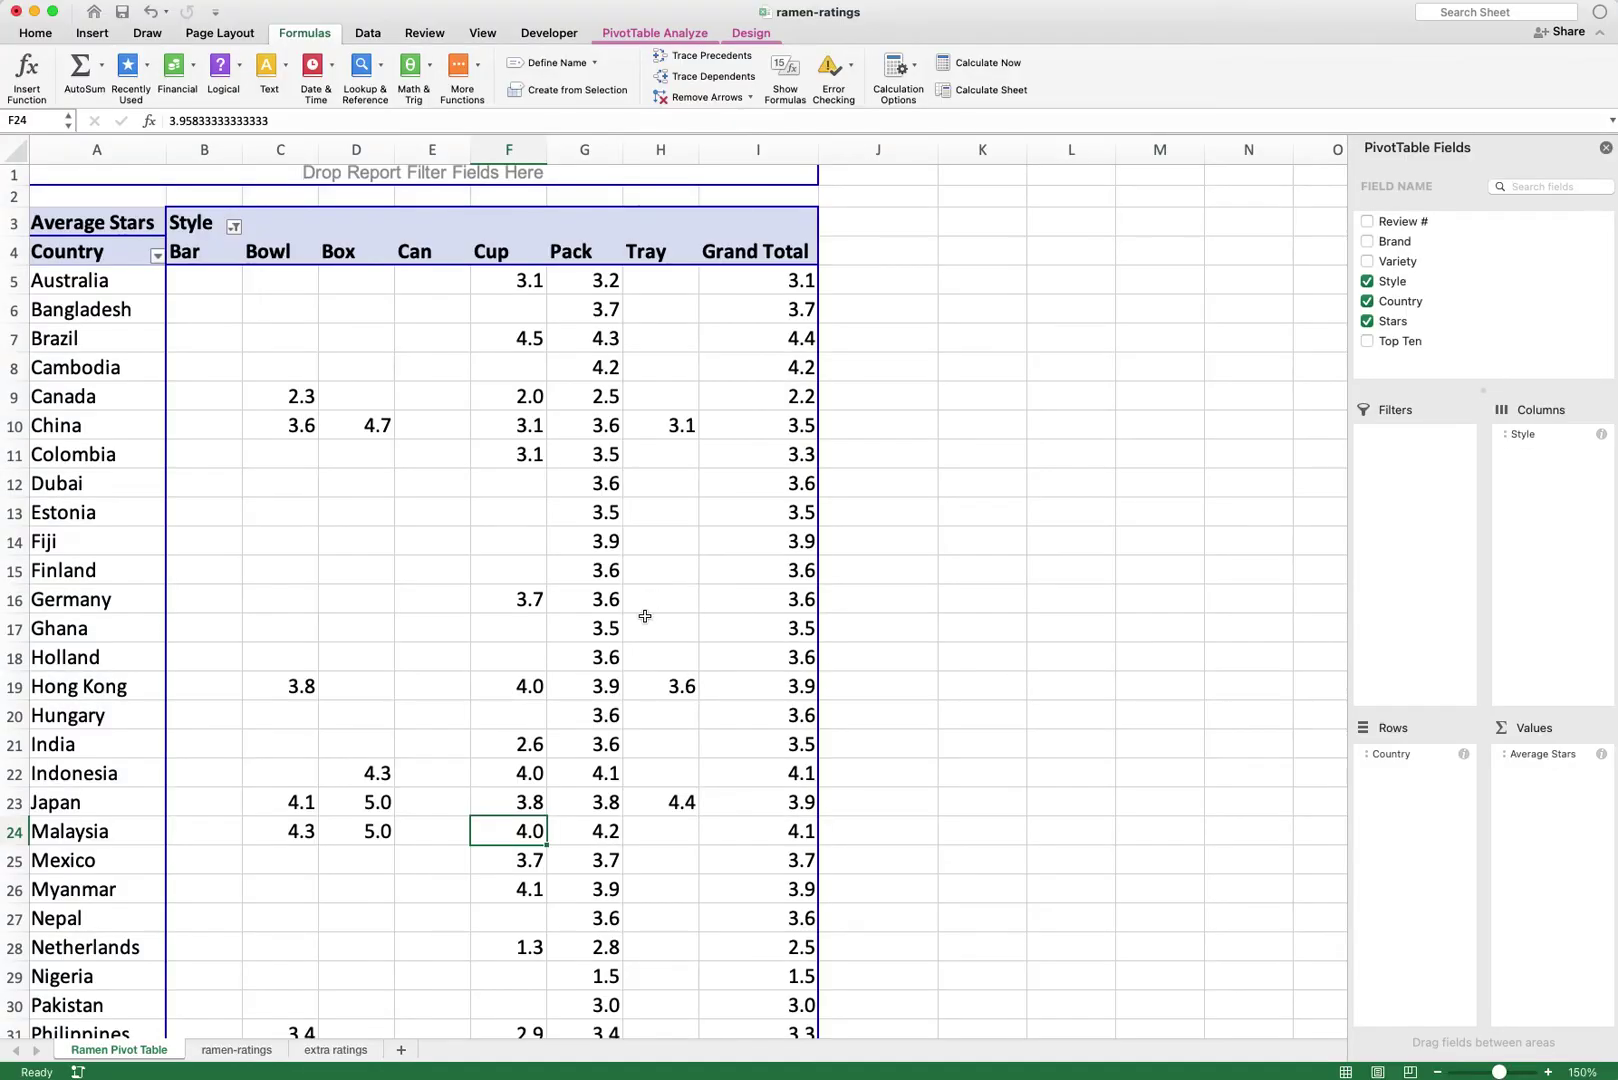
Step: Switch to Excel and review the average stars pivot table on its Ramen Pivot Table sheet
click(618, 626)
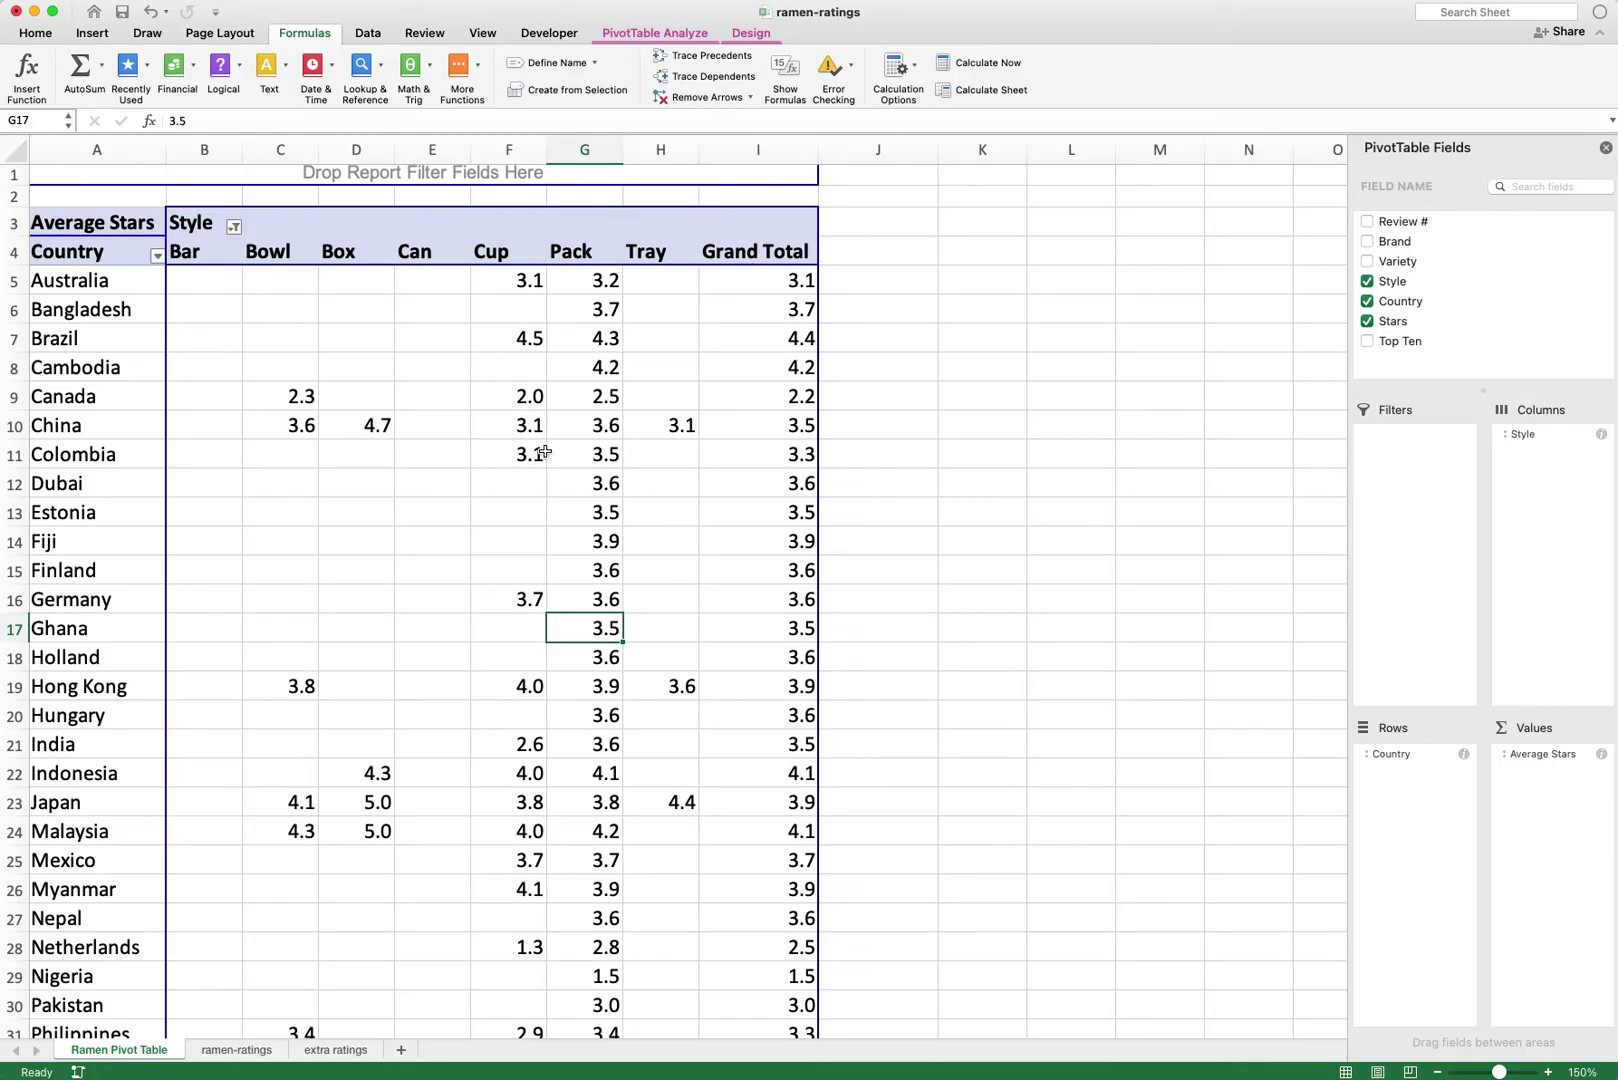
scroll(546, 452, right, 1)
scroll(546, 452, left, 1)
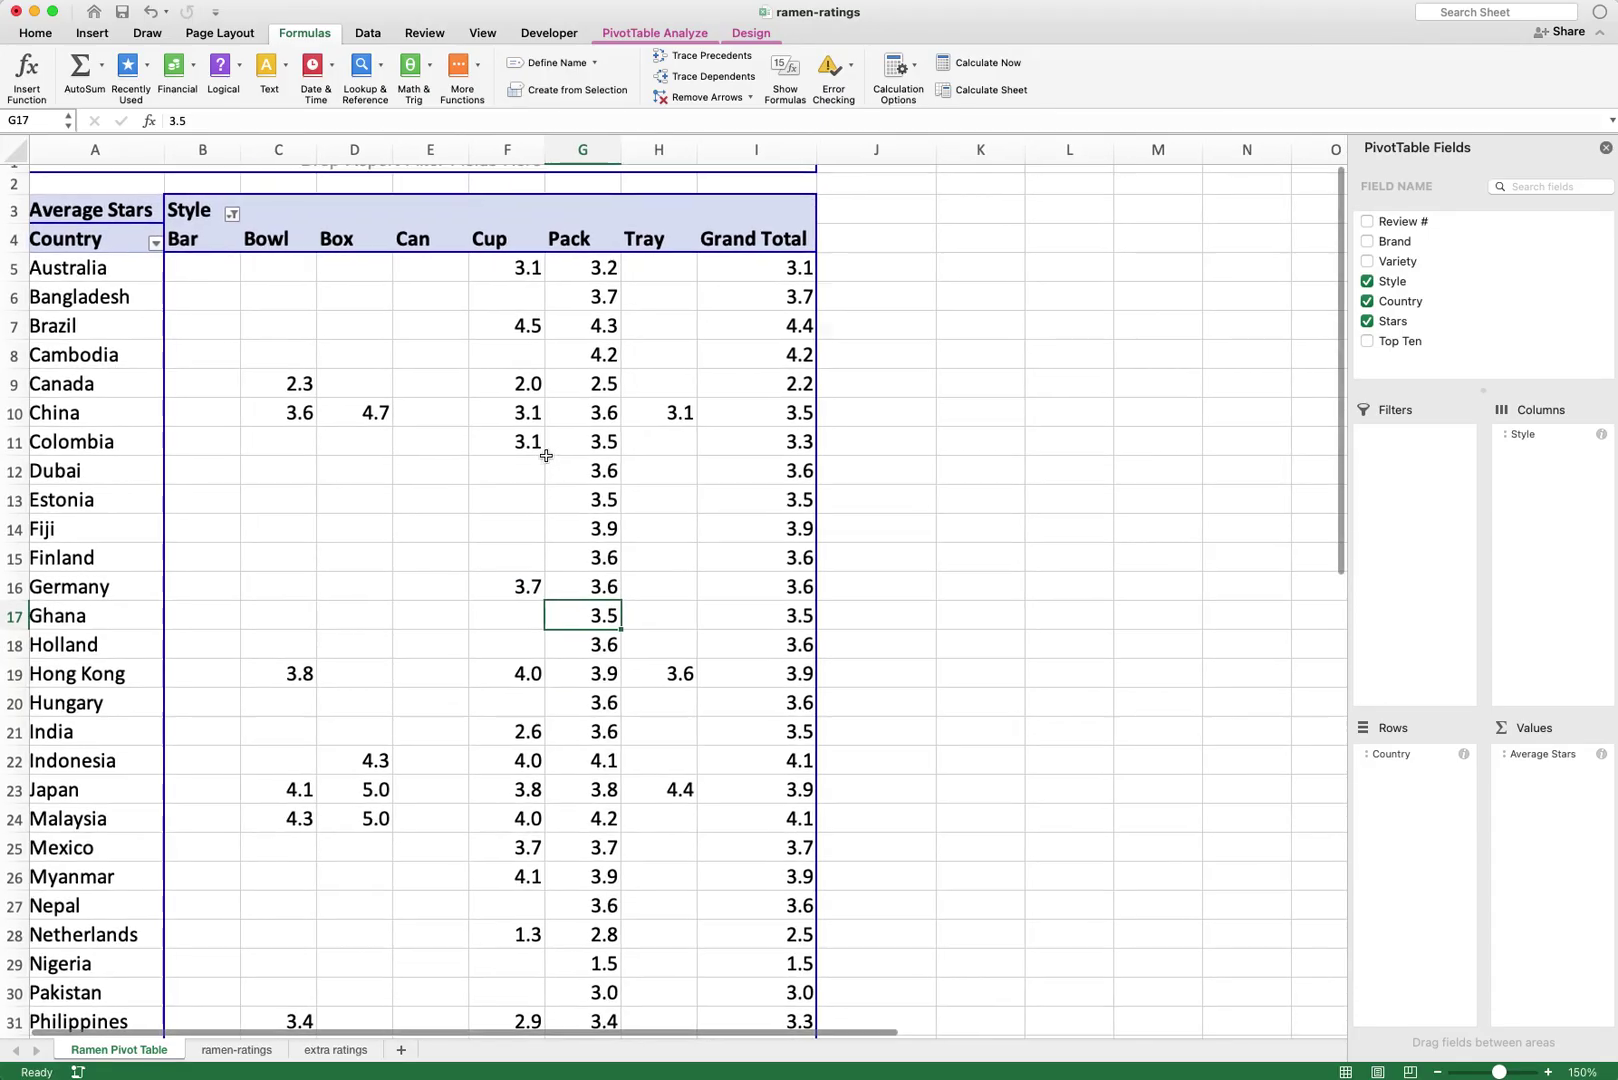
click(546, 452)
scroll(546, 455, right, 2)
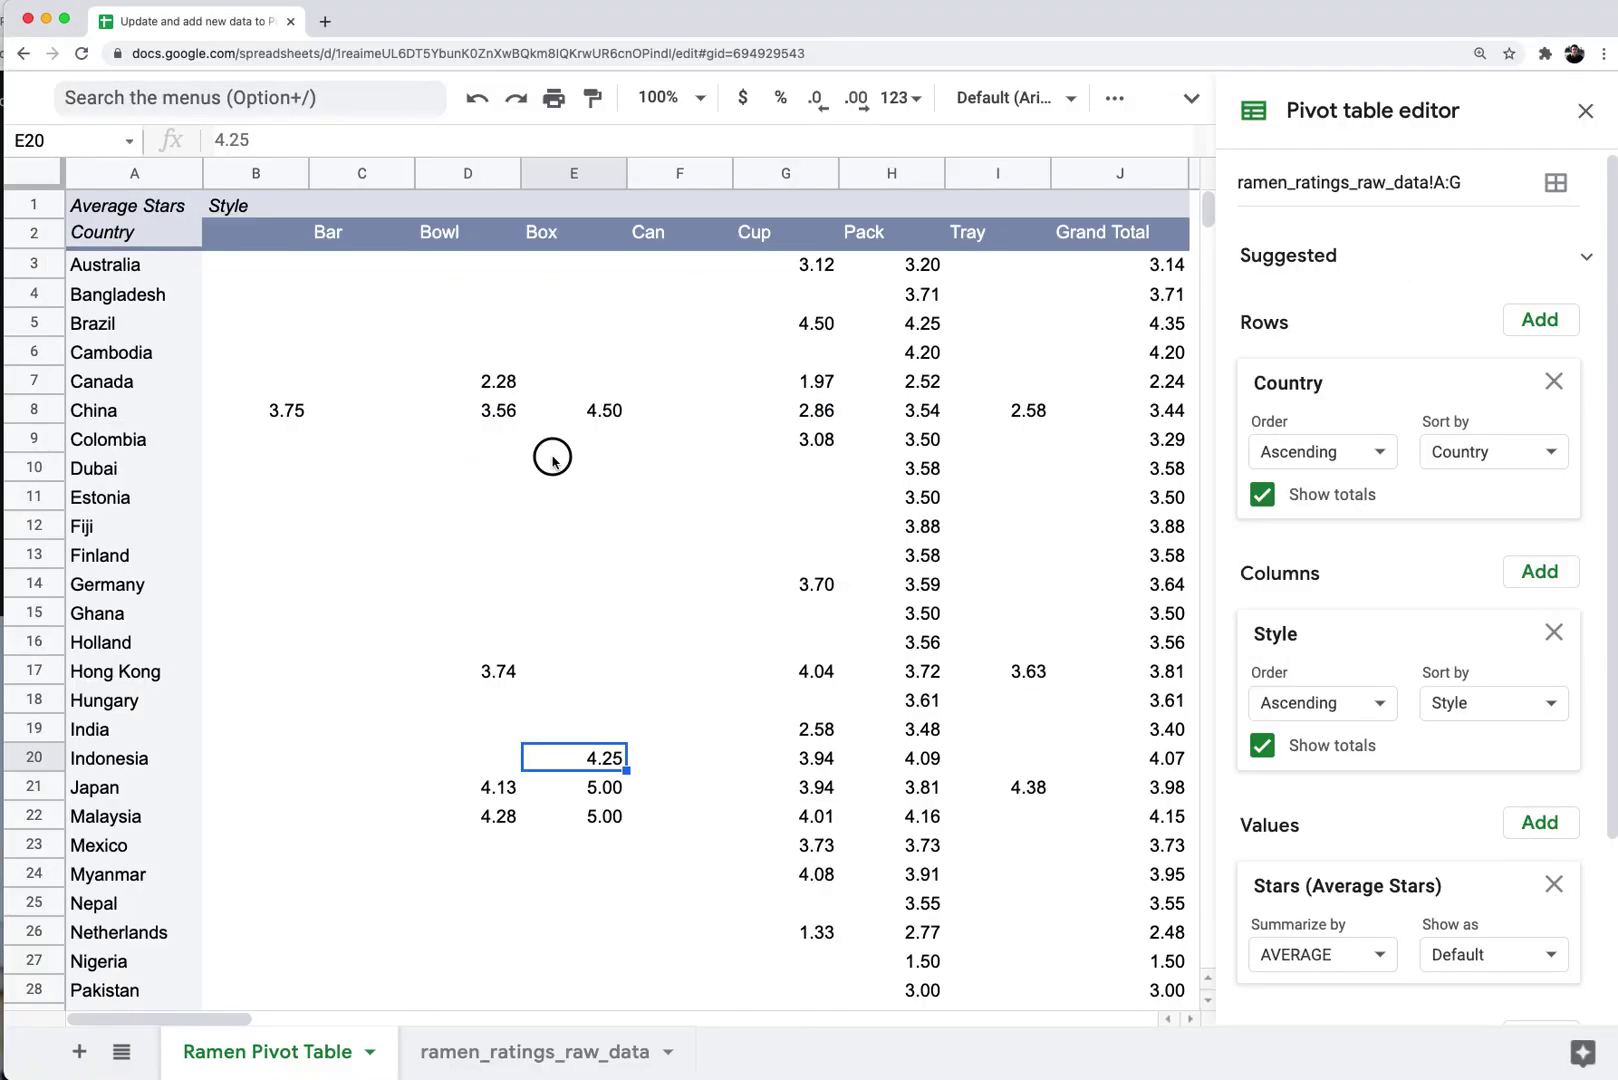
Step: Switch back to Google Sheets, review the pivot table's source range and its data range selection against ramen_ratings_raw_data, and cancel the selection
click(548, 458)
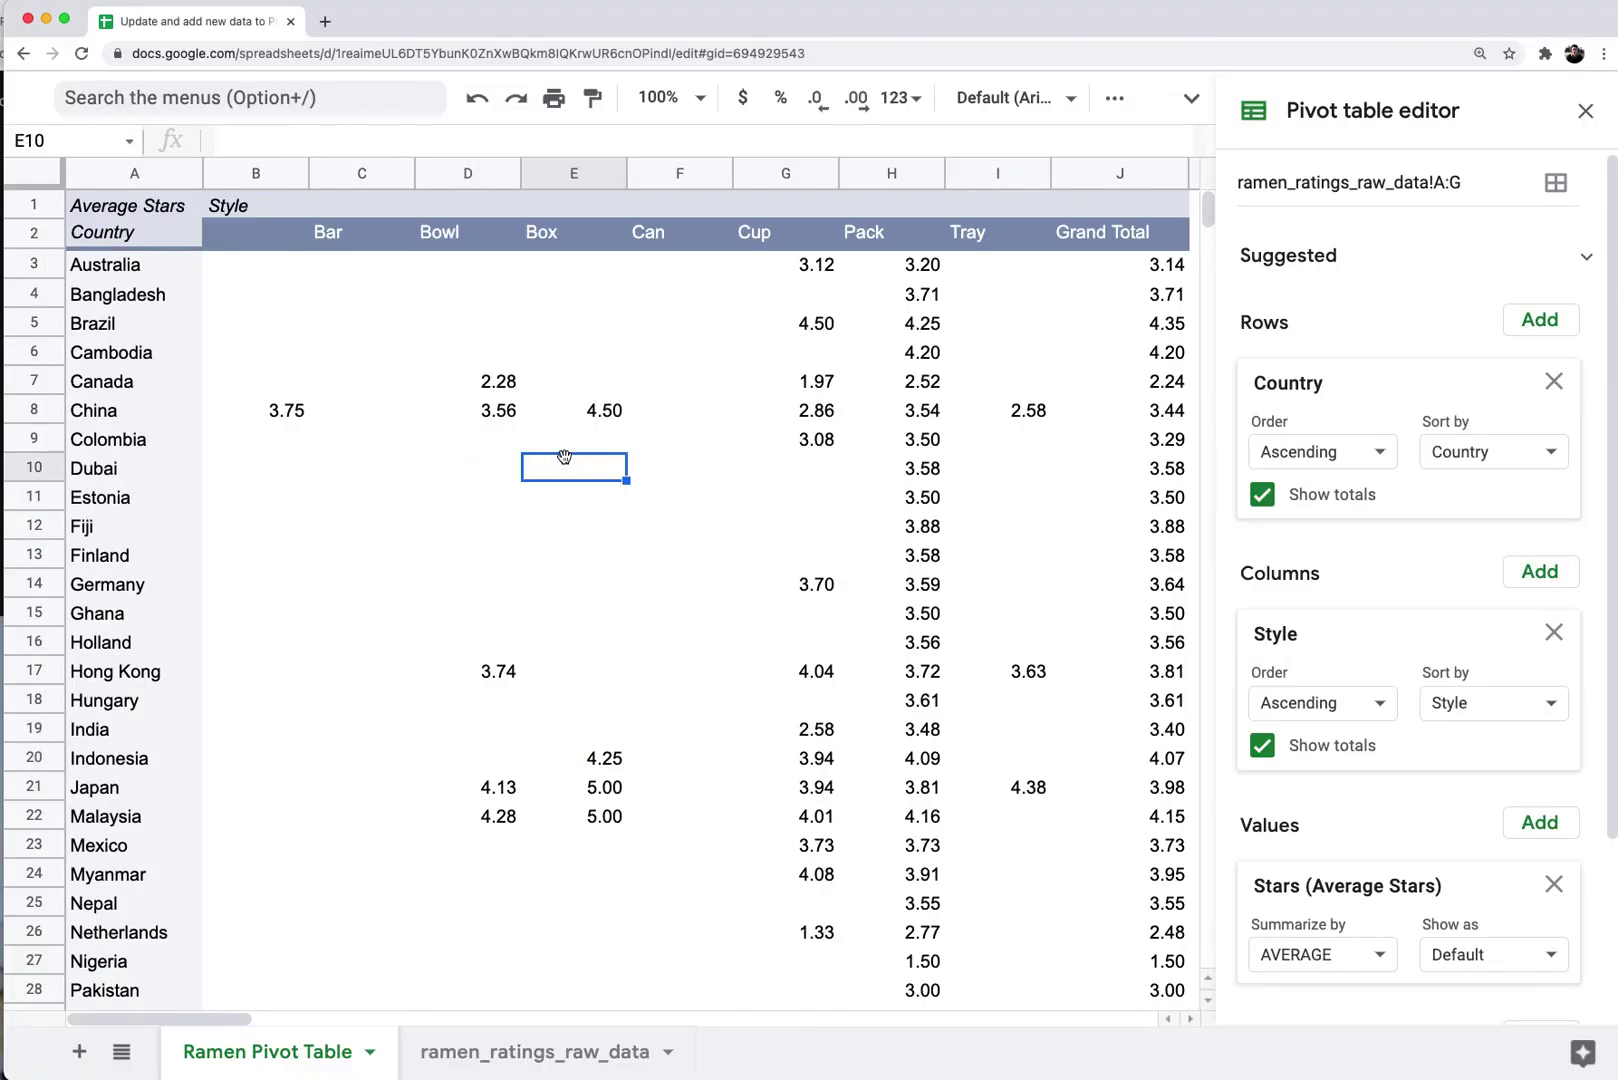
click(788, 414)
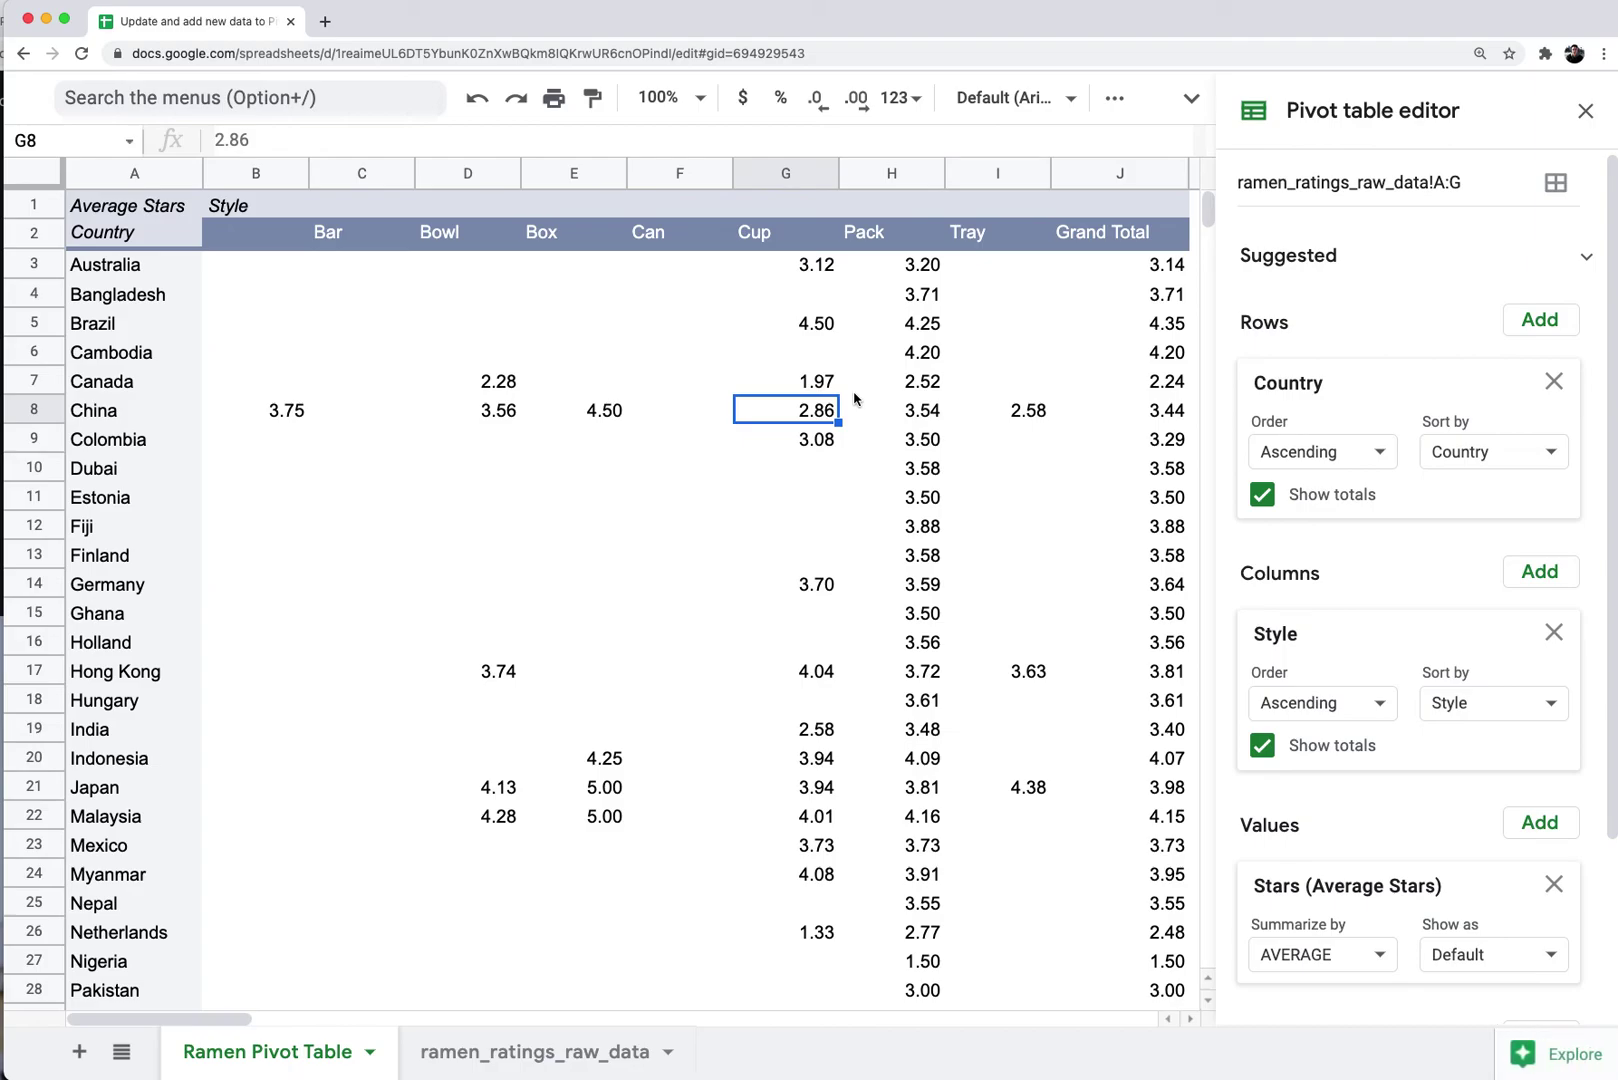
click(1433, 182)
drag(1462, 183, 1221, 188)
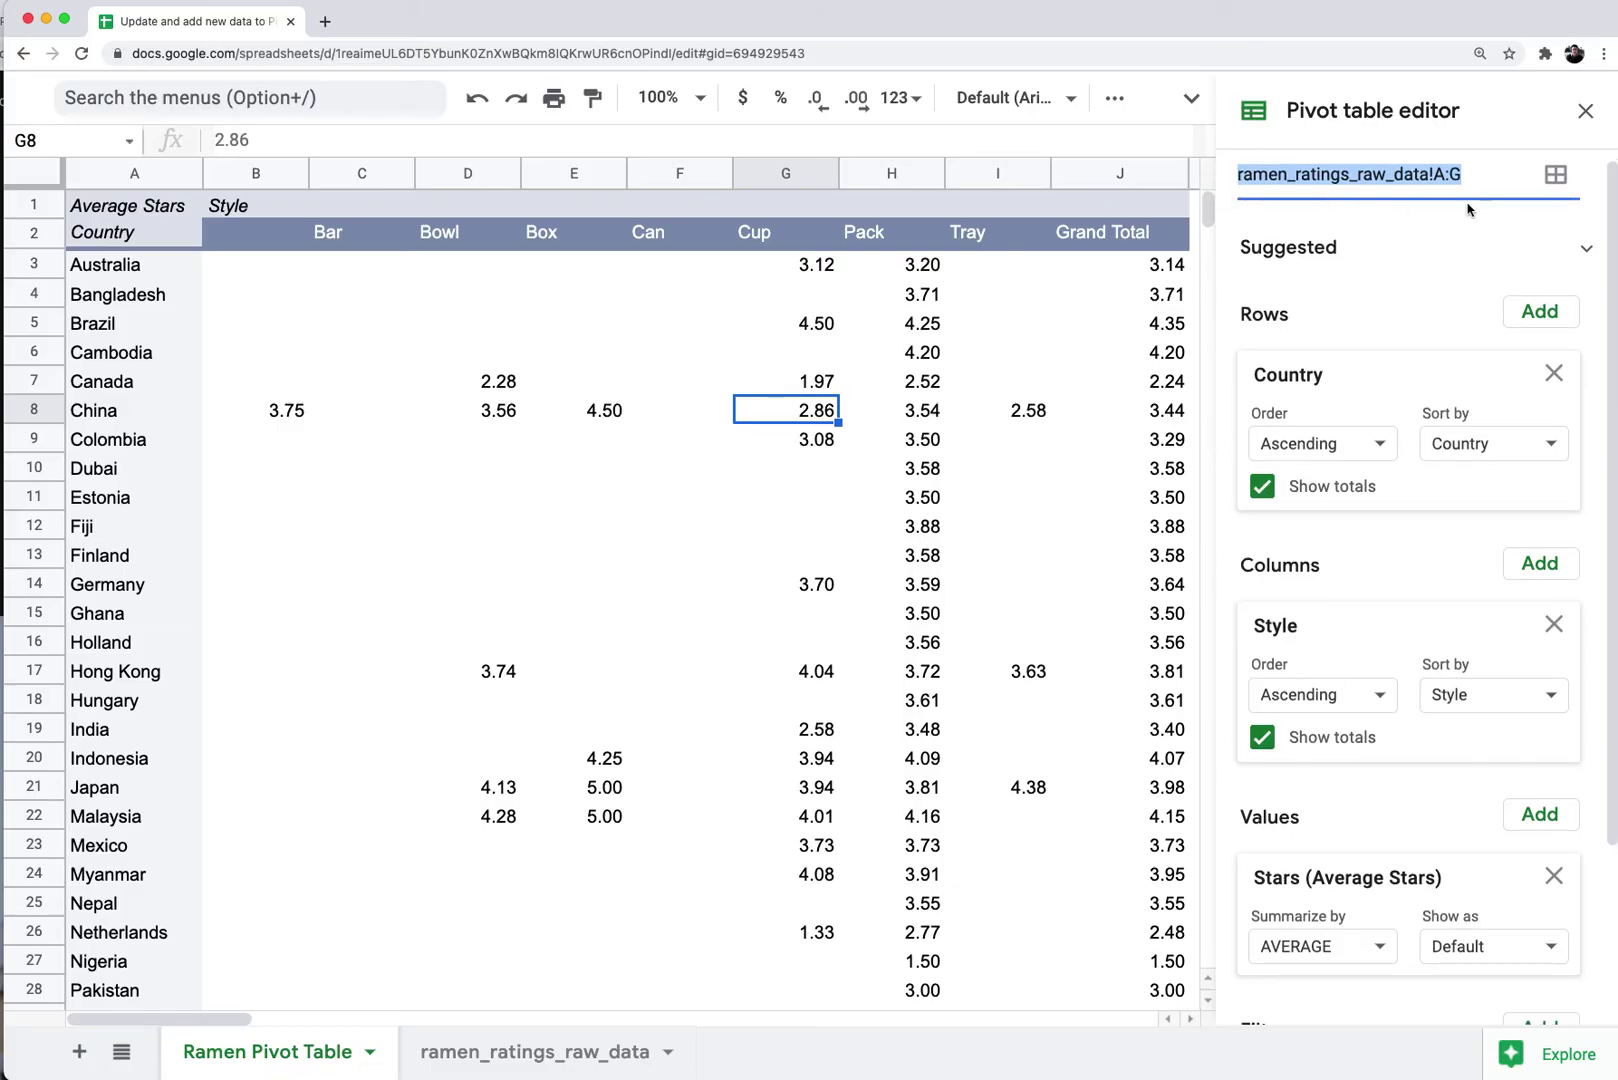
click(572, 703)
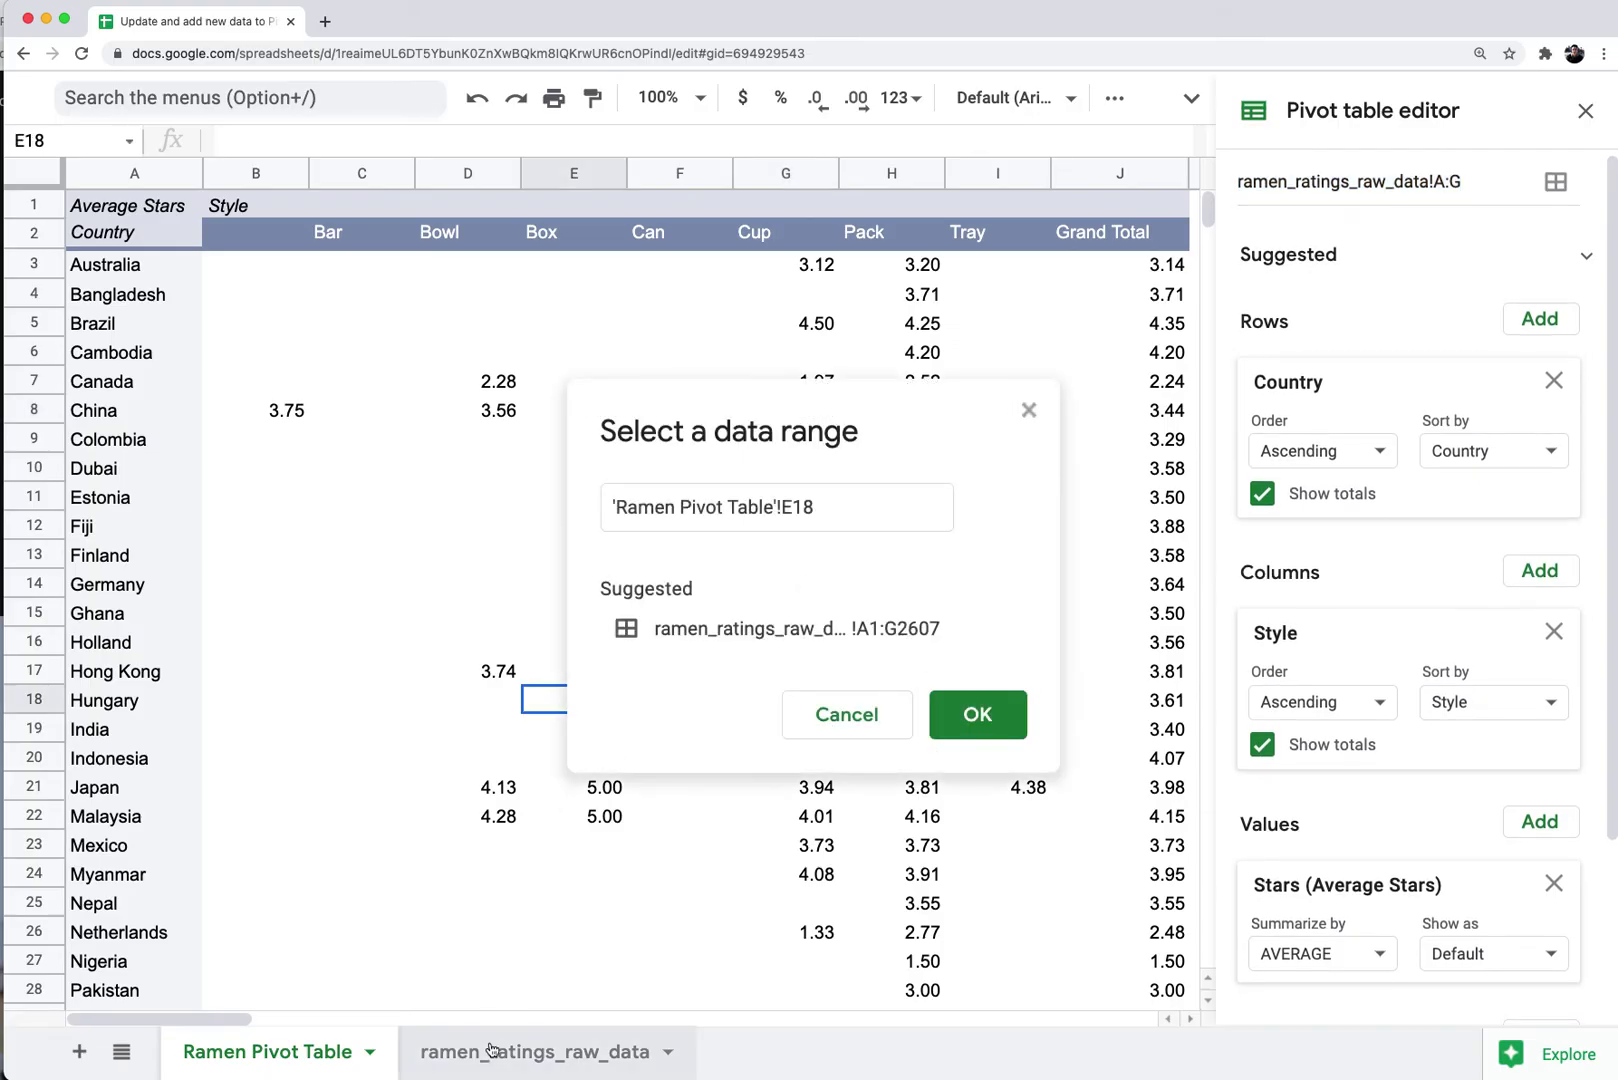
click(490, 1050)
click(862, 723)
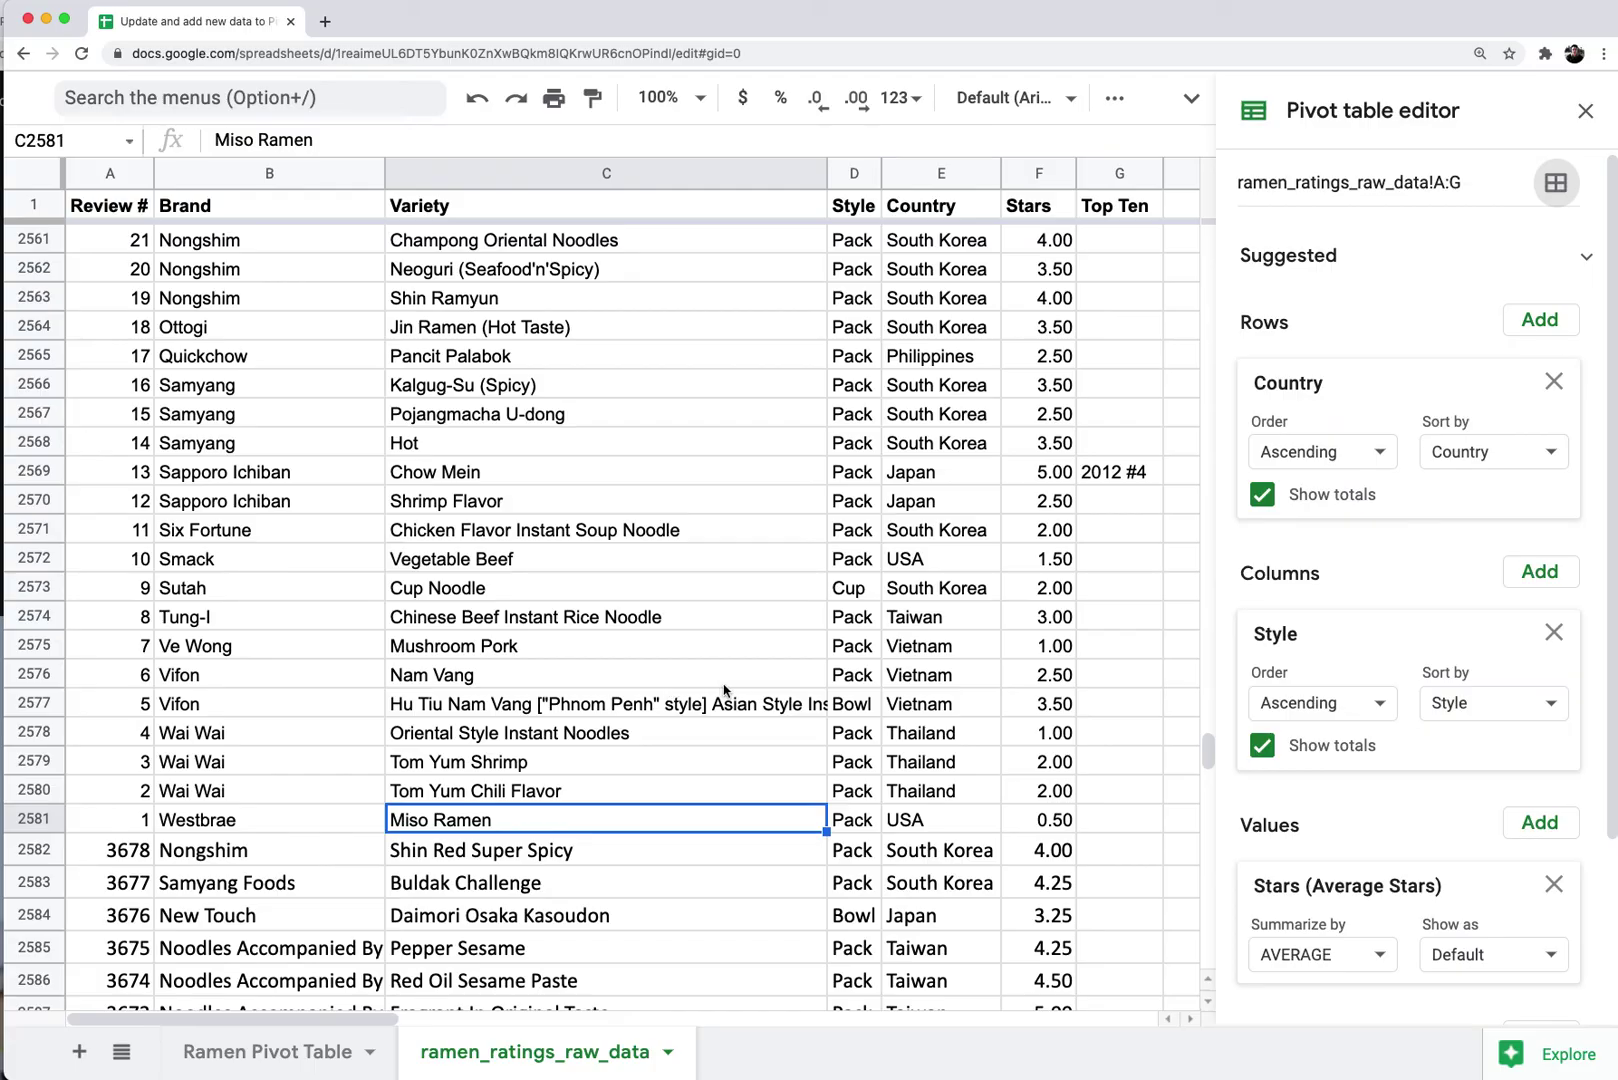
Step: Look over the rows around the boundary between the original and added reviews on the ramen_ratings_raw_data sheet
click(610, 685)
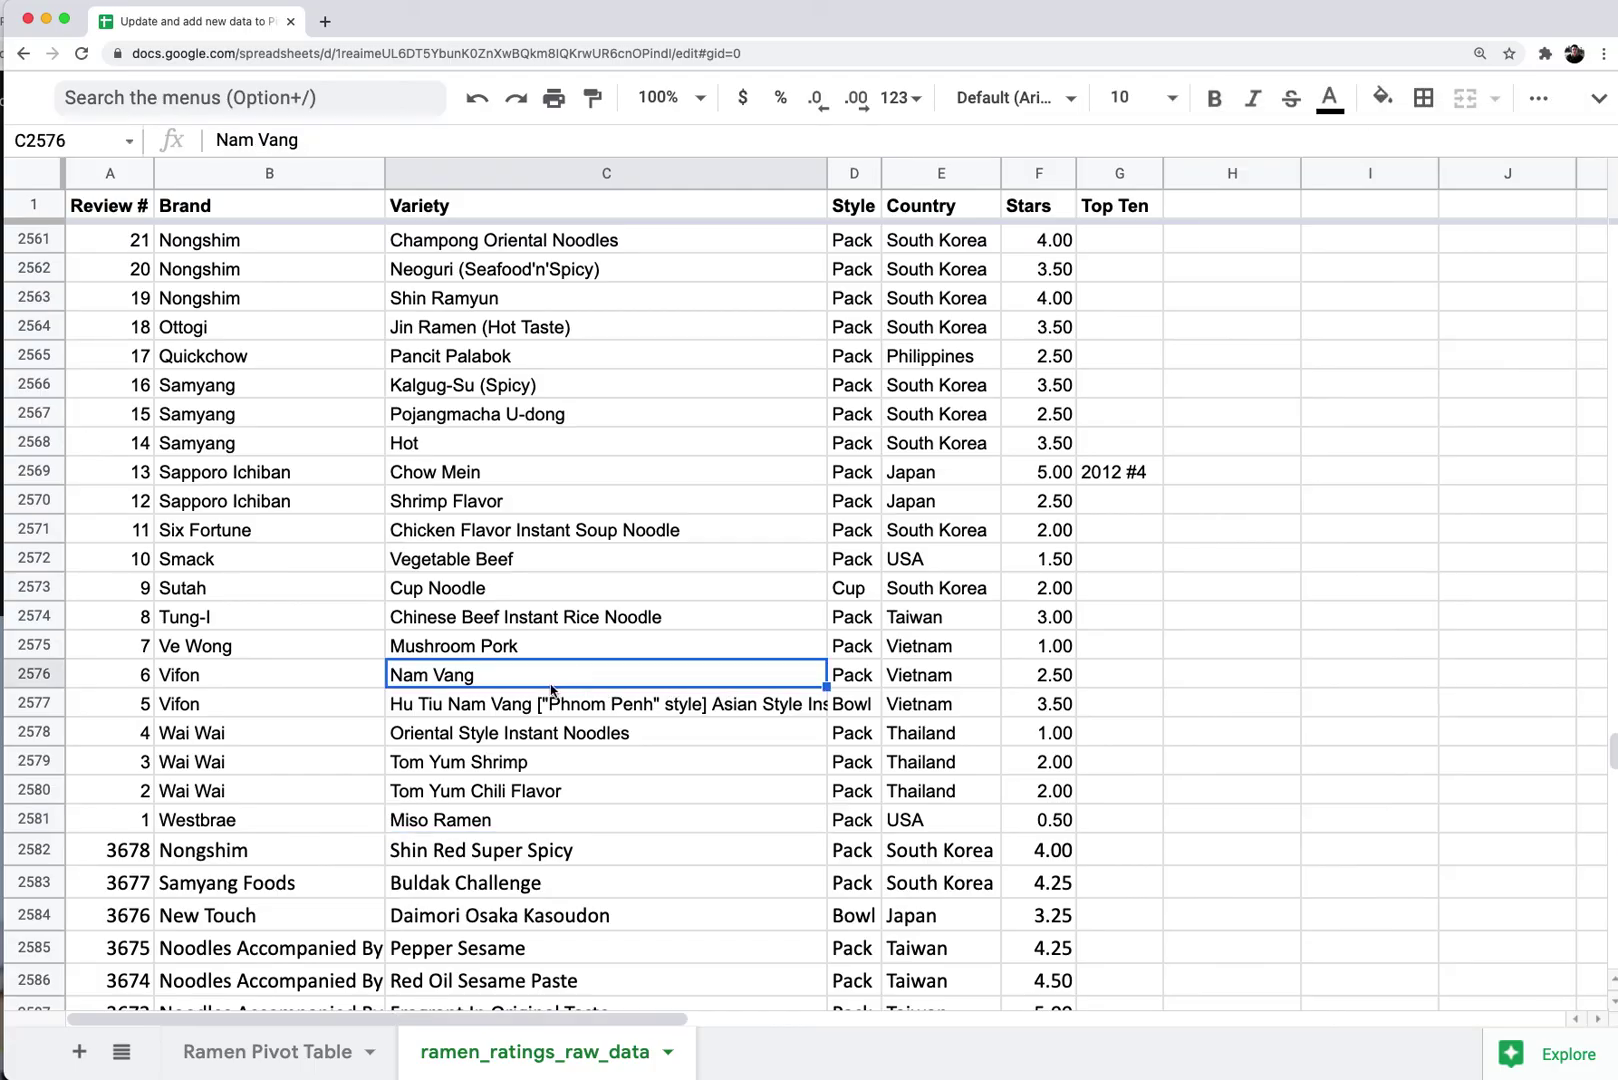
click(433, 712)
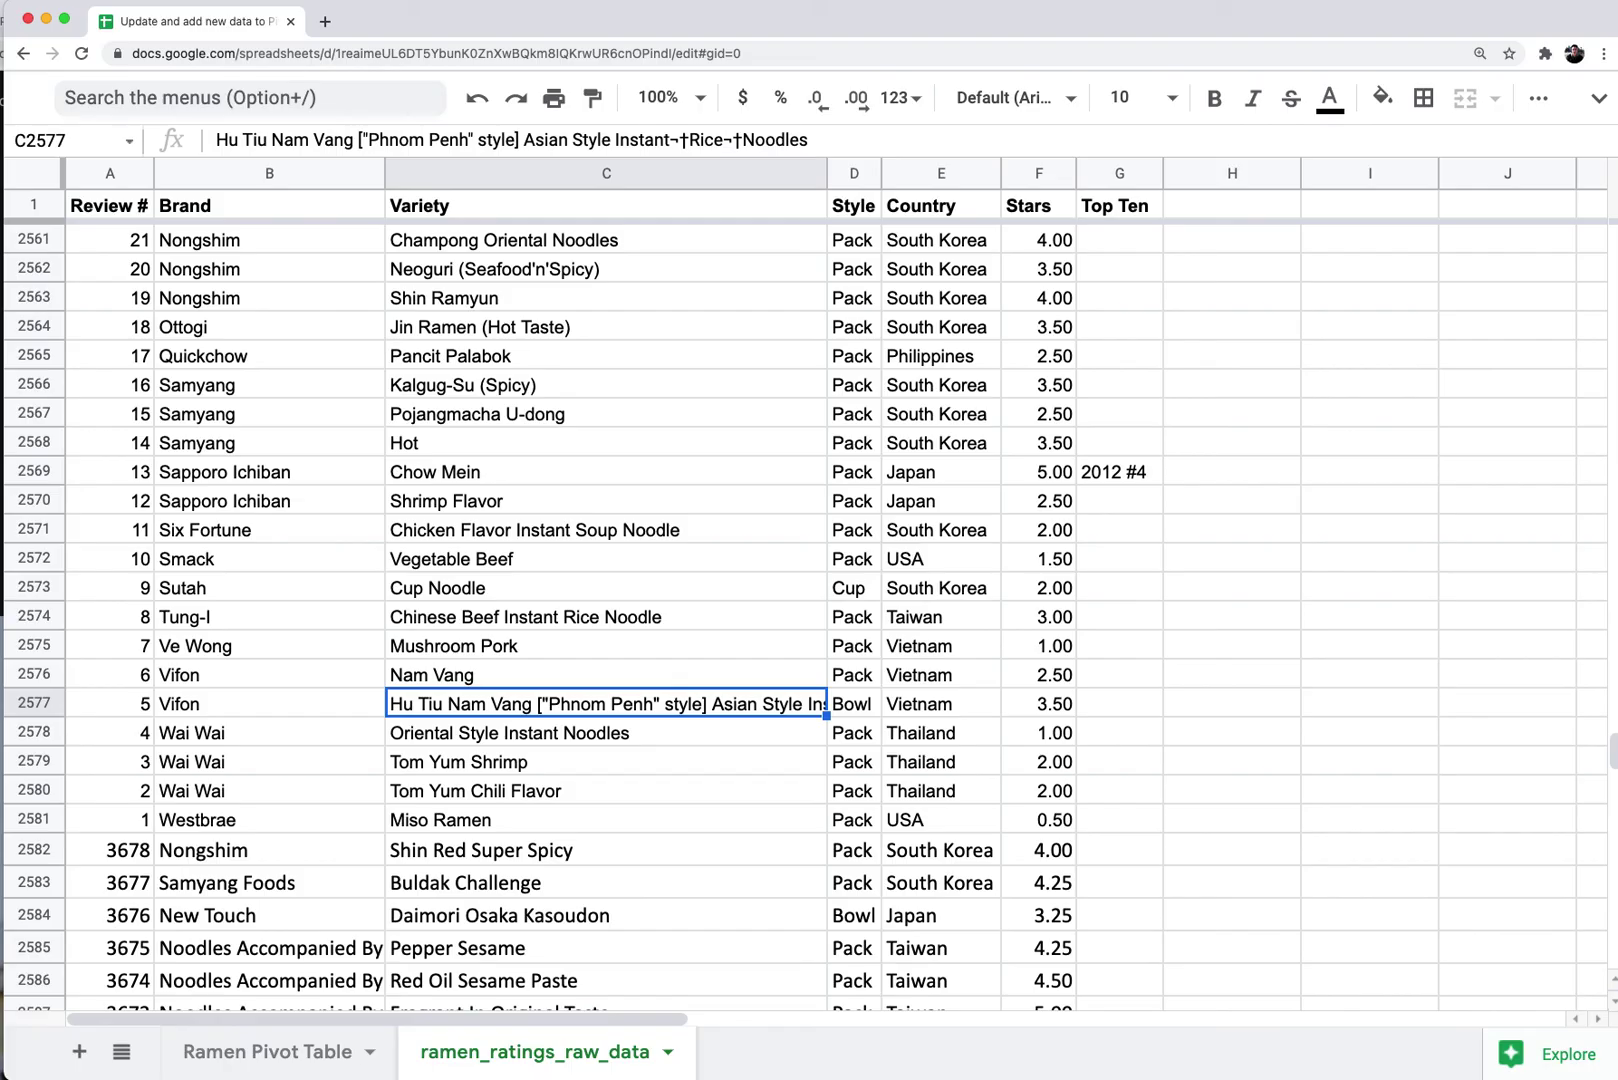
click(1113, 951)
Step: Switch to Excel and inspect the Ramen table on the ramen-ratings sheet from its header to its last row
key(super+Tab)
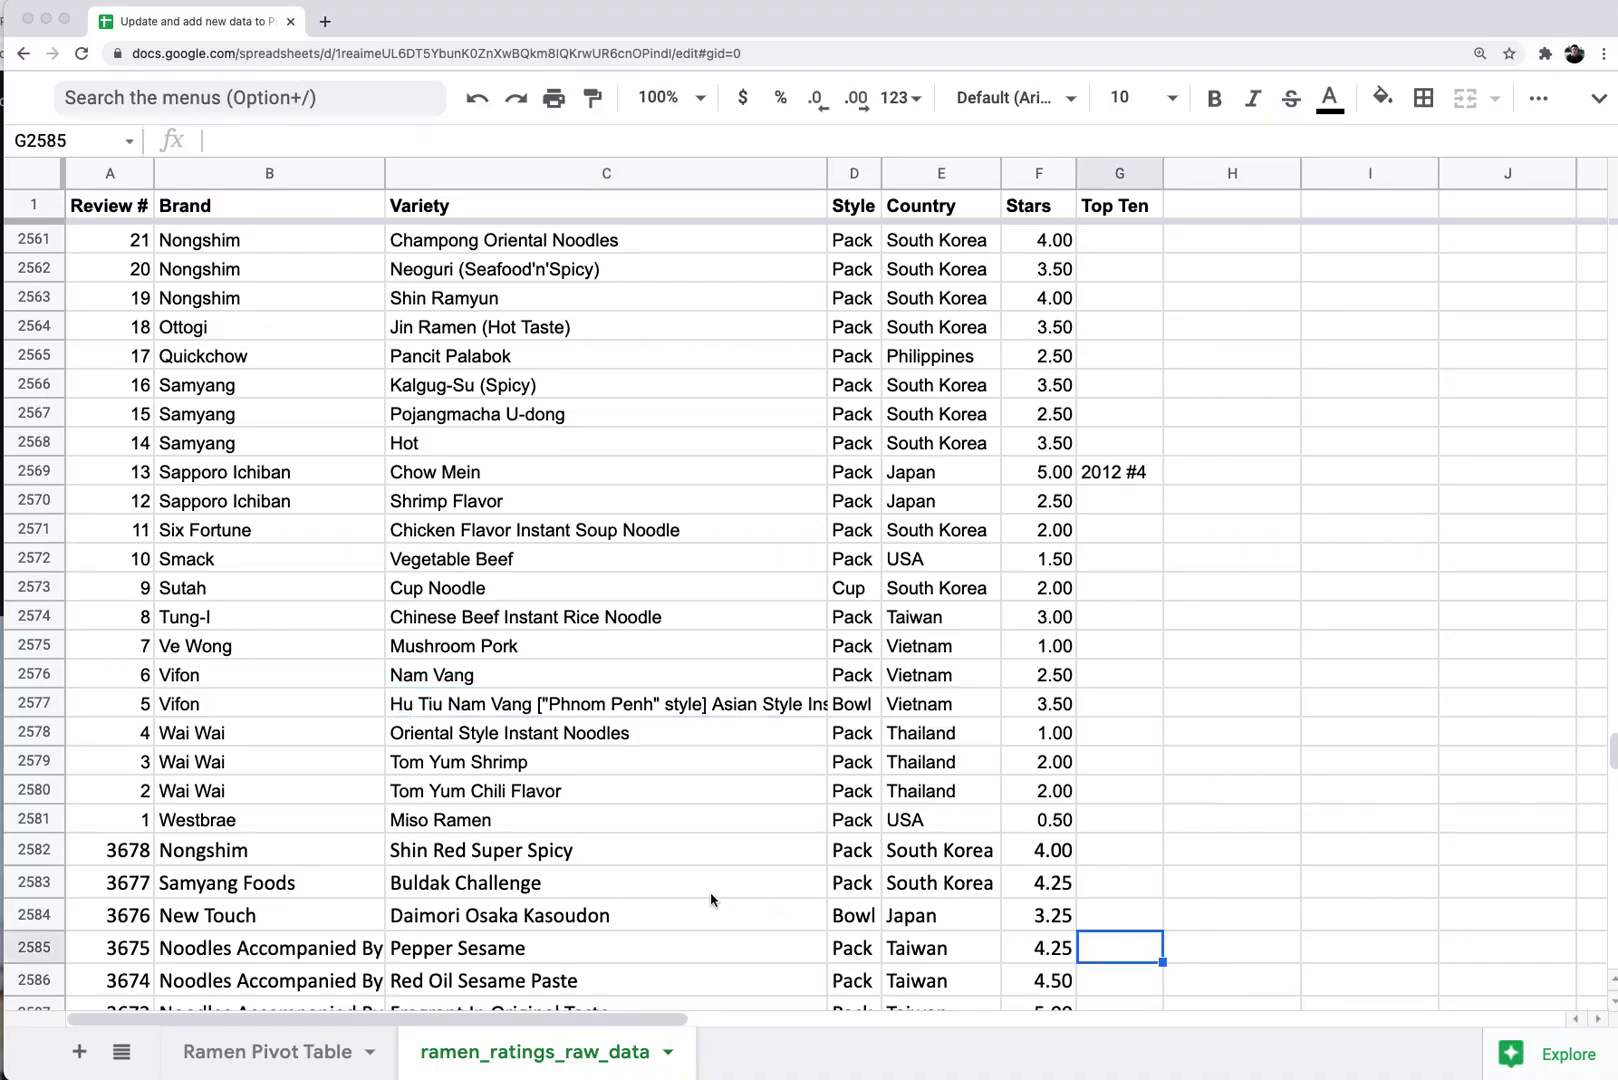
click(697, 888)
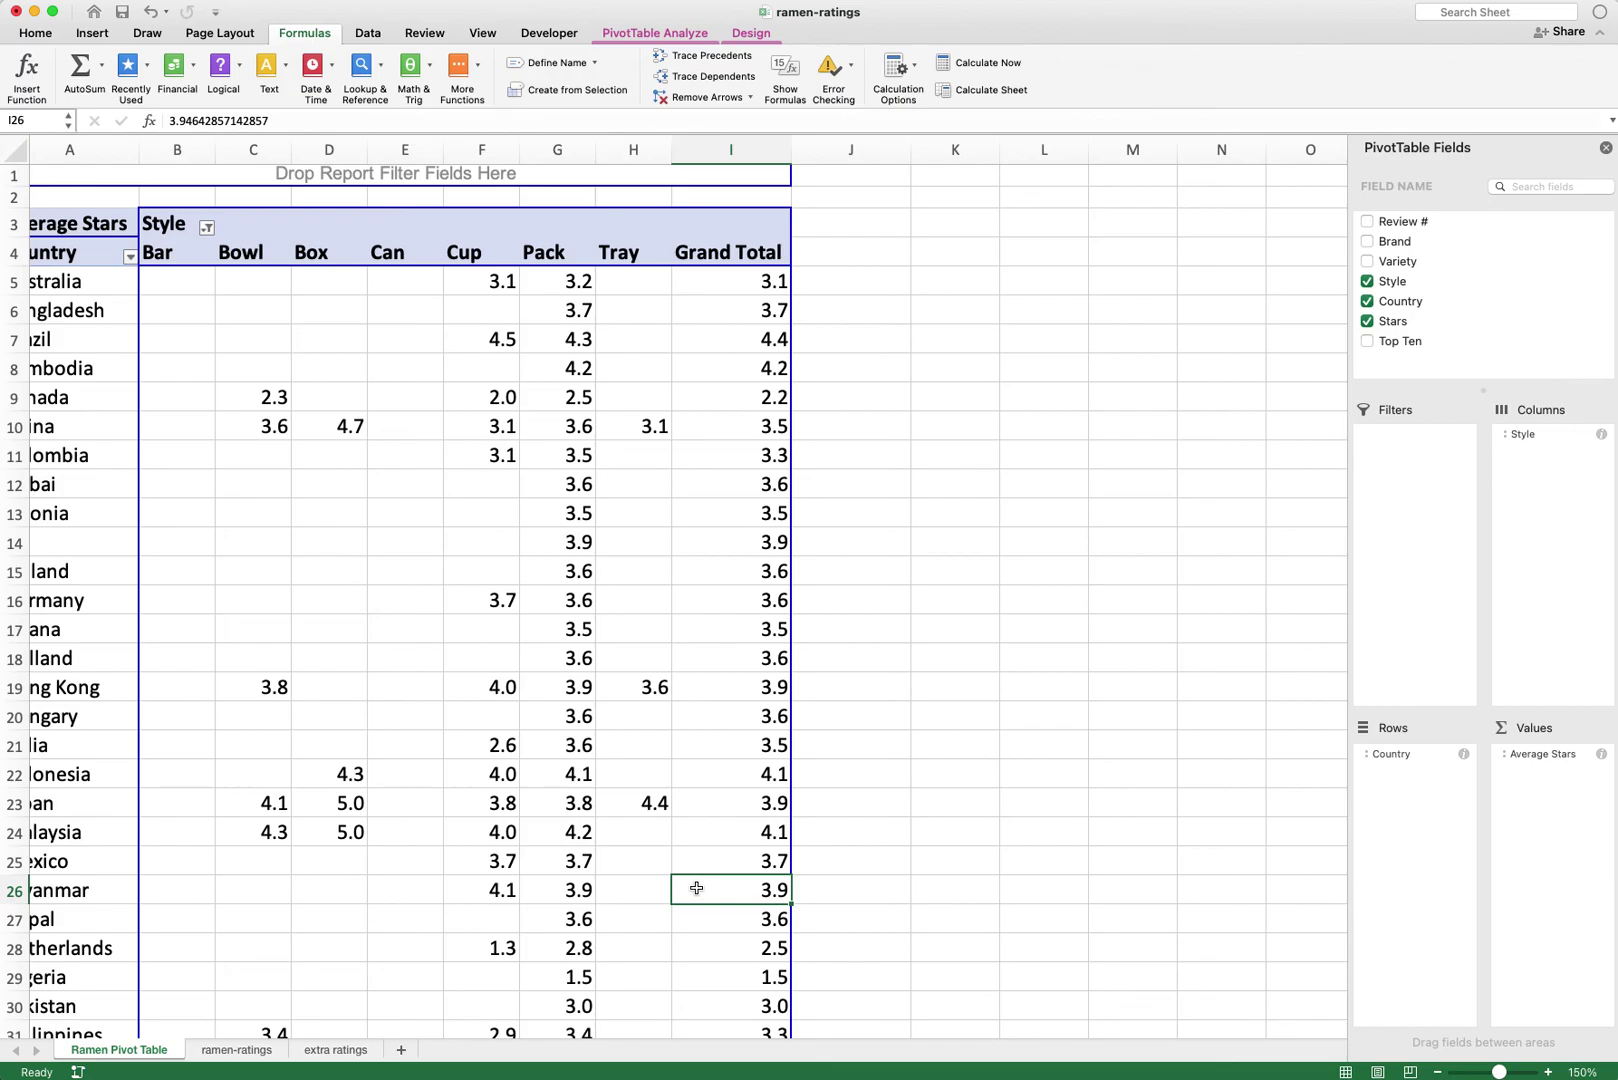
key(ctrl+Page_Down)
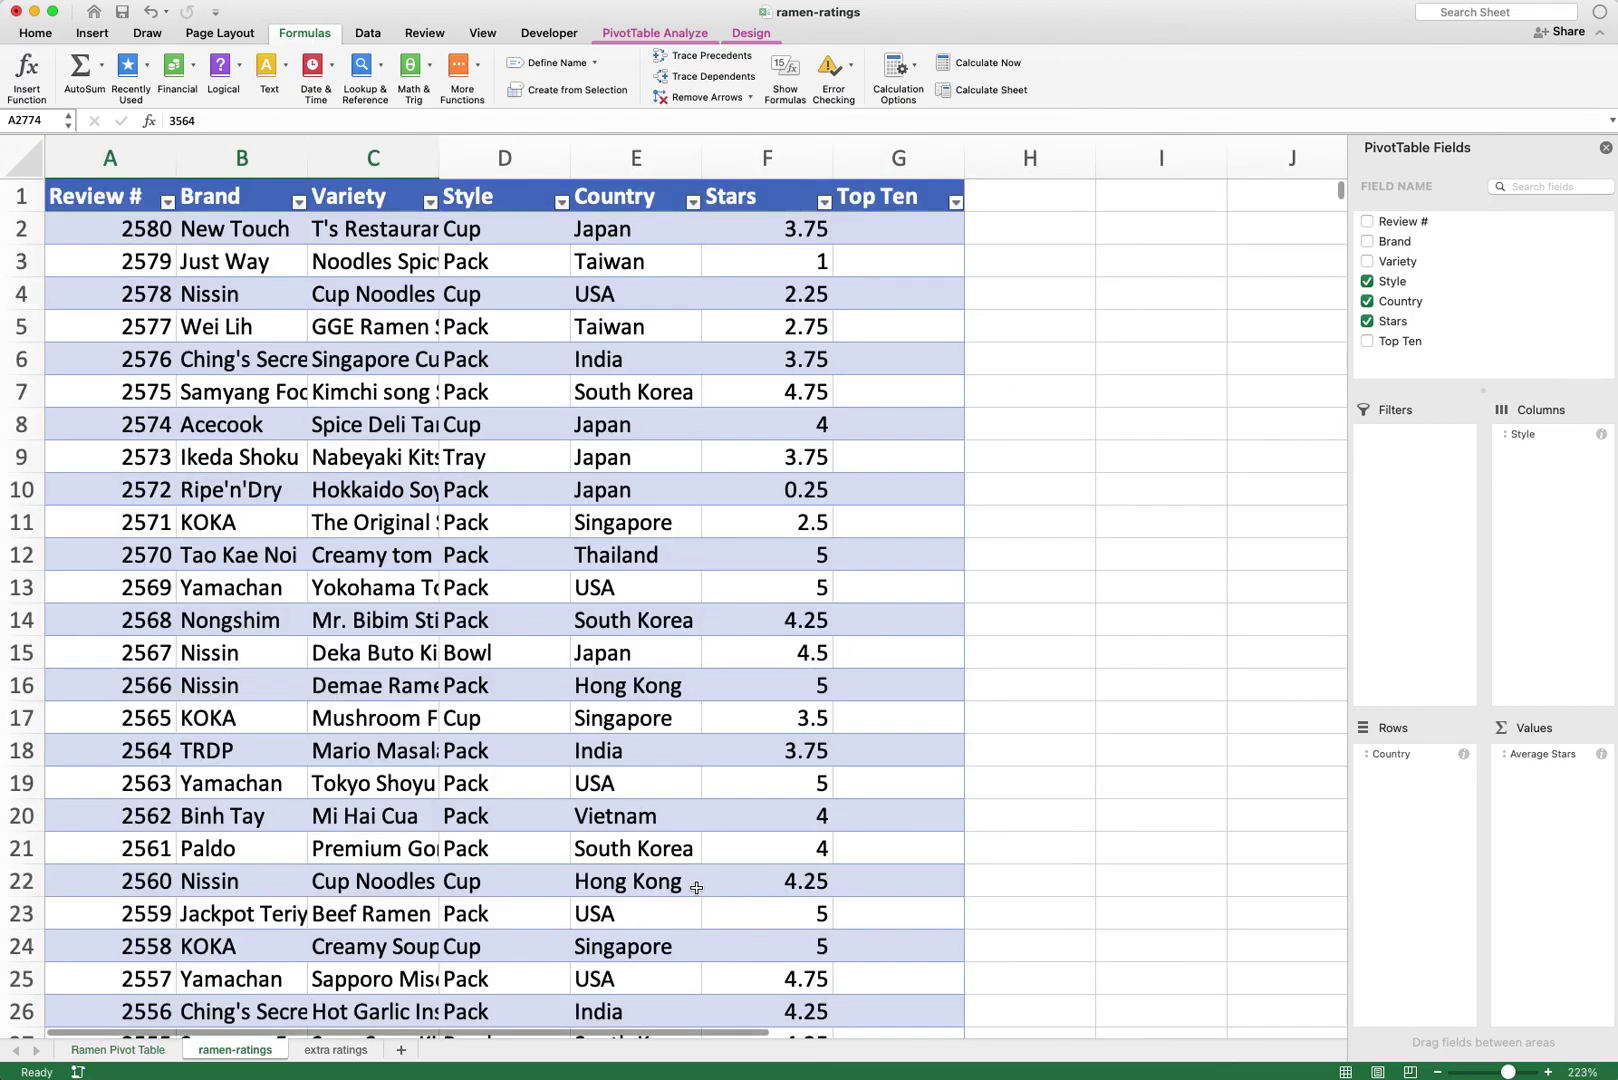
scroll(697, 888, up, 5)
key(ctrl+Home)
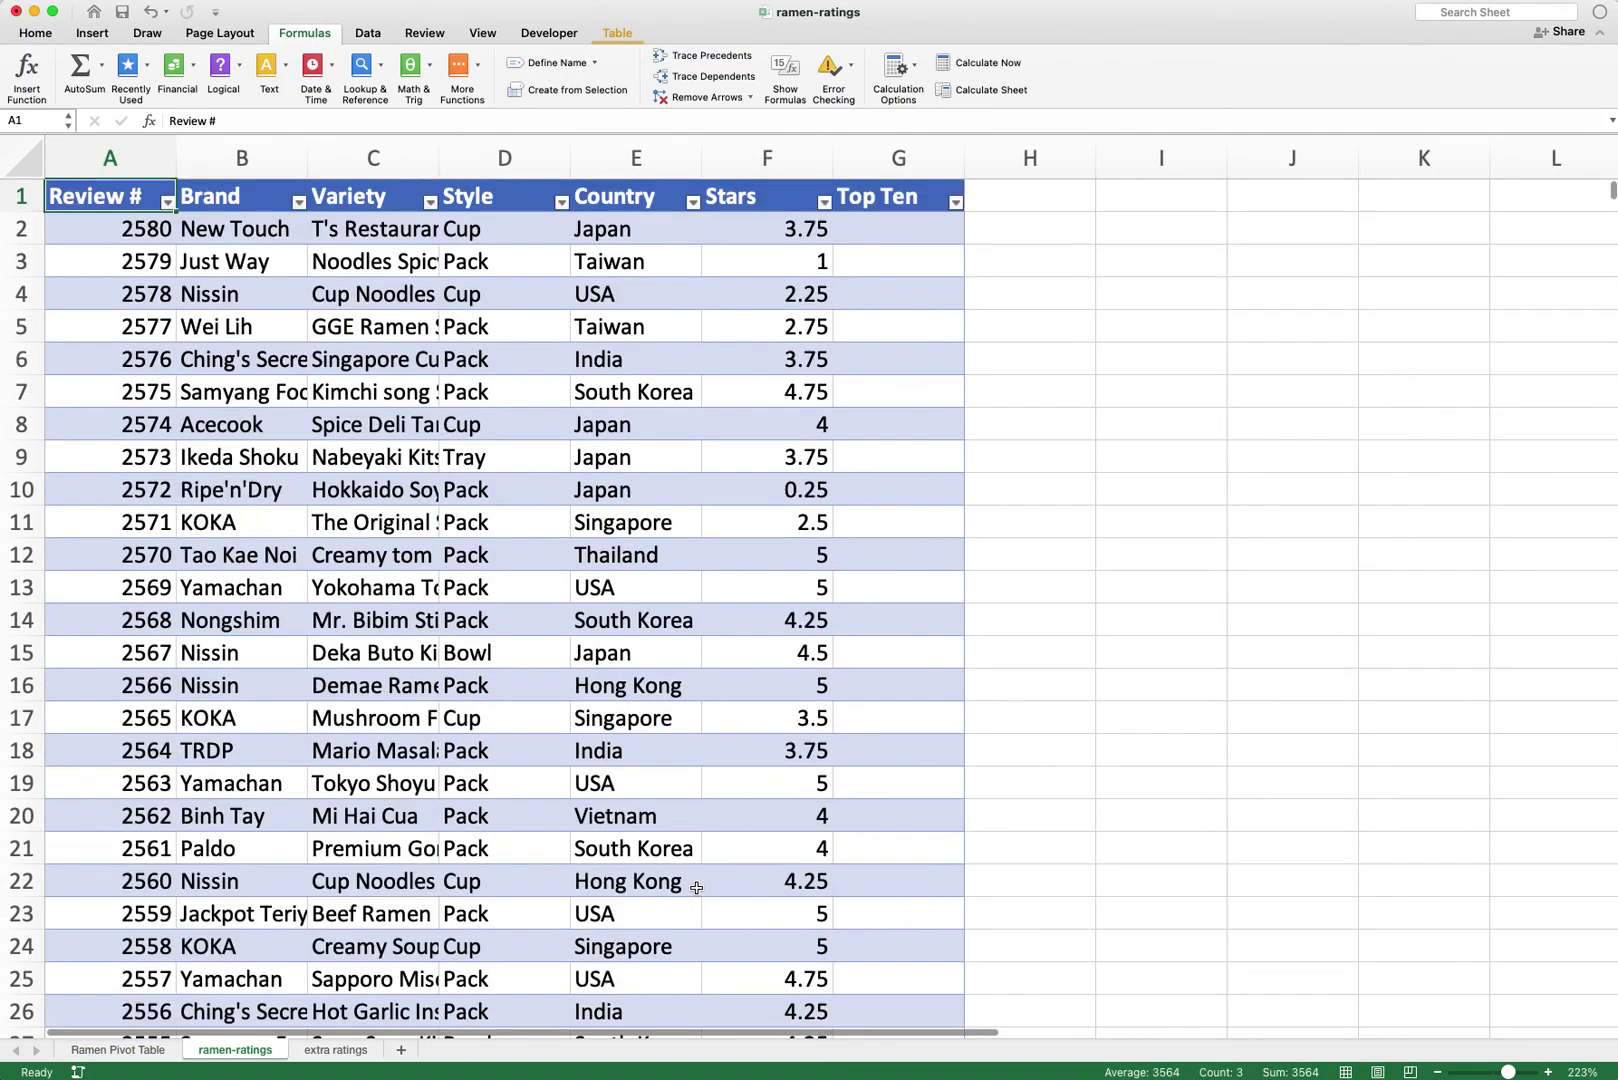
key(Down)
key(Down)
key(ctrl+Down)
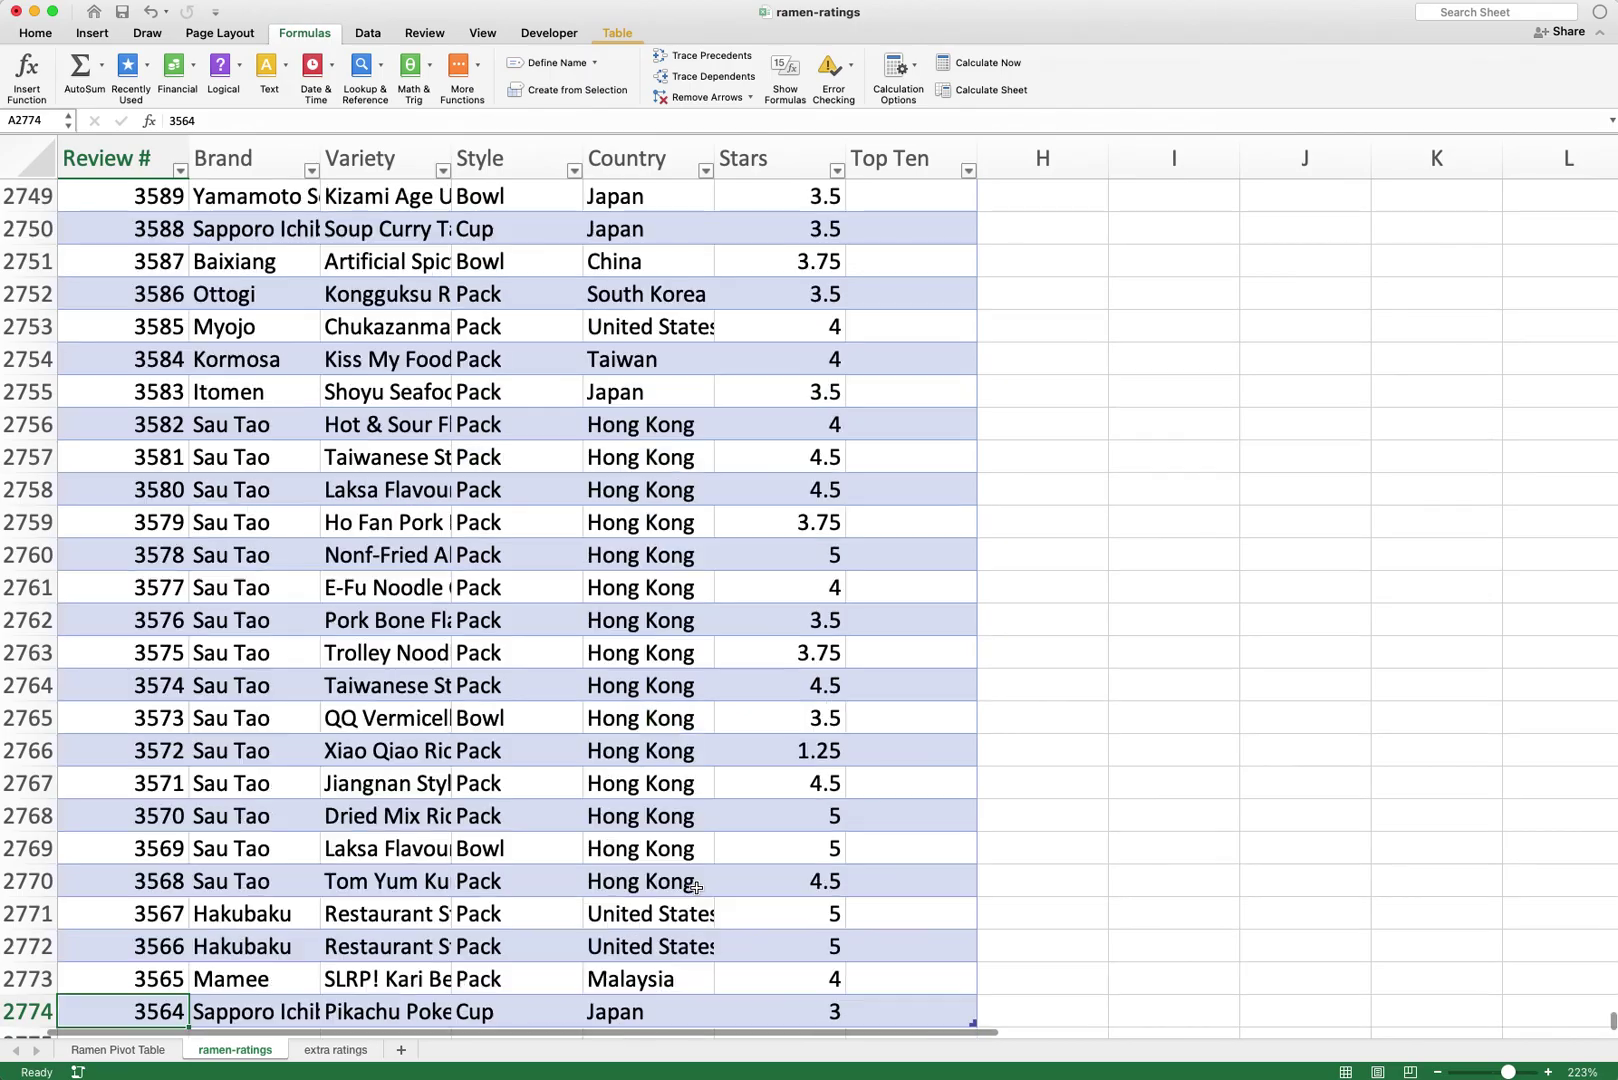
Step: Examine the empty rows directly beneath the Ramen table's last entry and return to the Ramen Pivot Table sheet
key(Down)
key(Down)
key(Up)
key(Up)
key(Down)
key(Down)
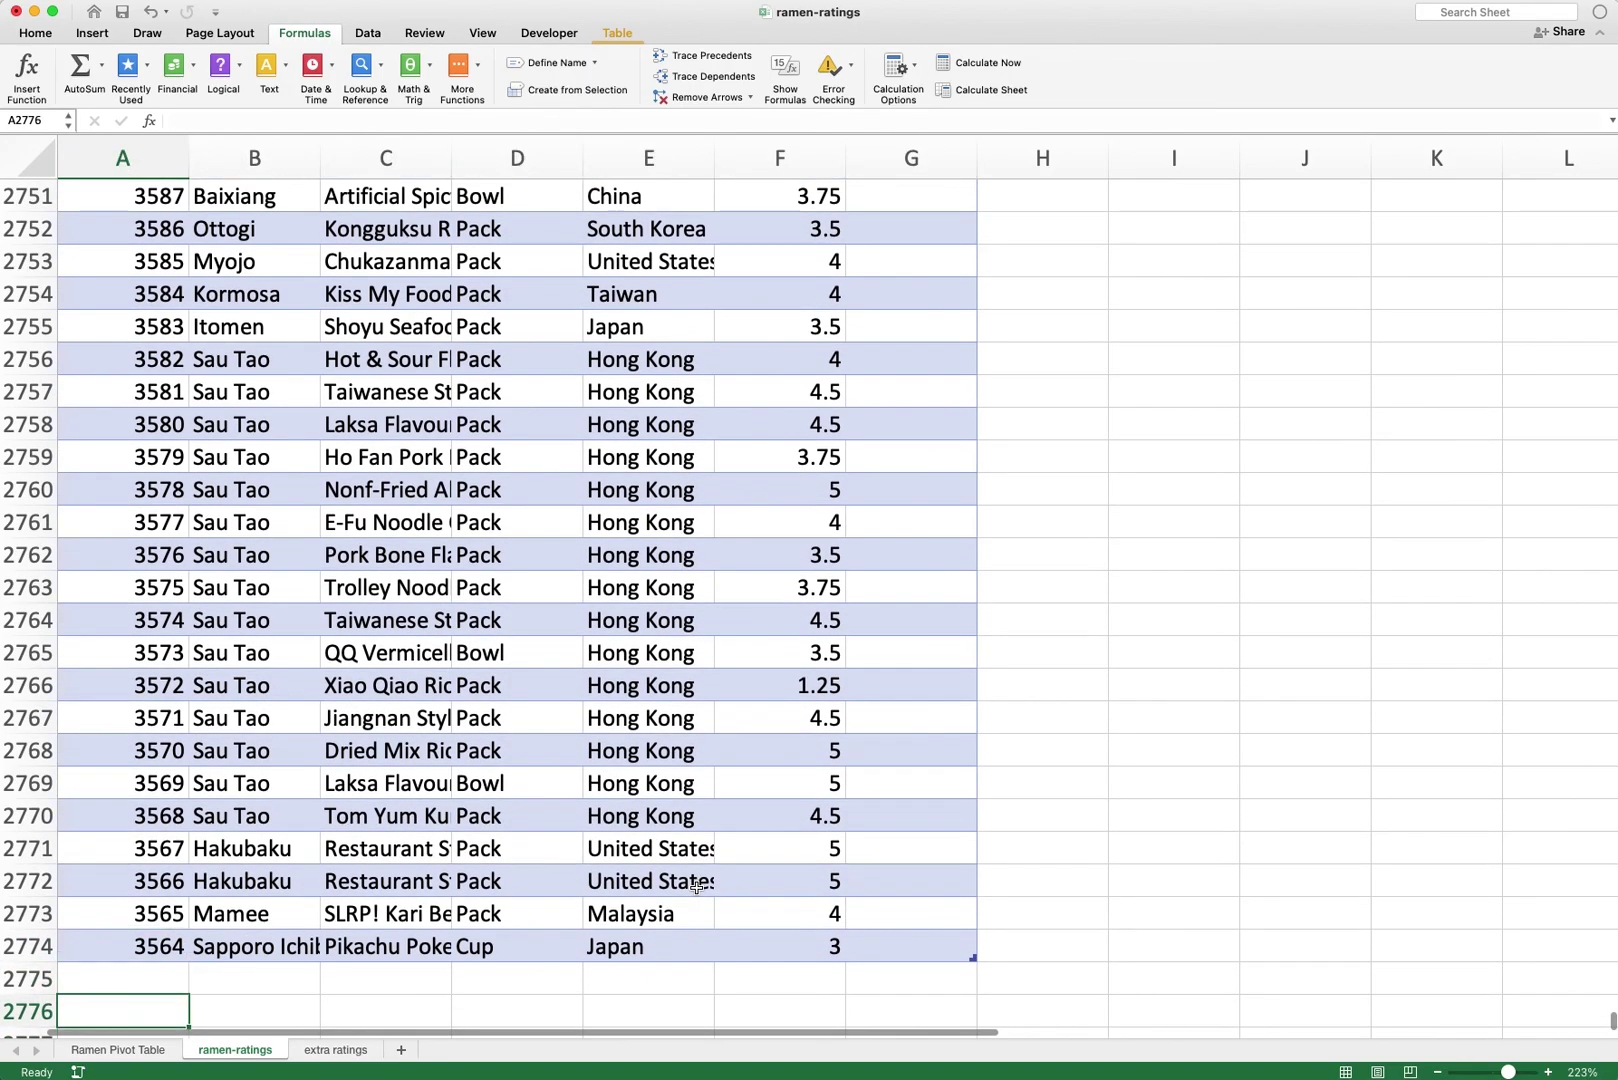
key(Up)
key(Down)
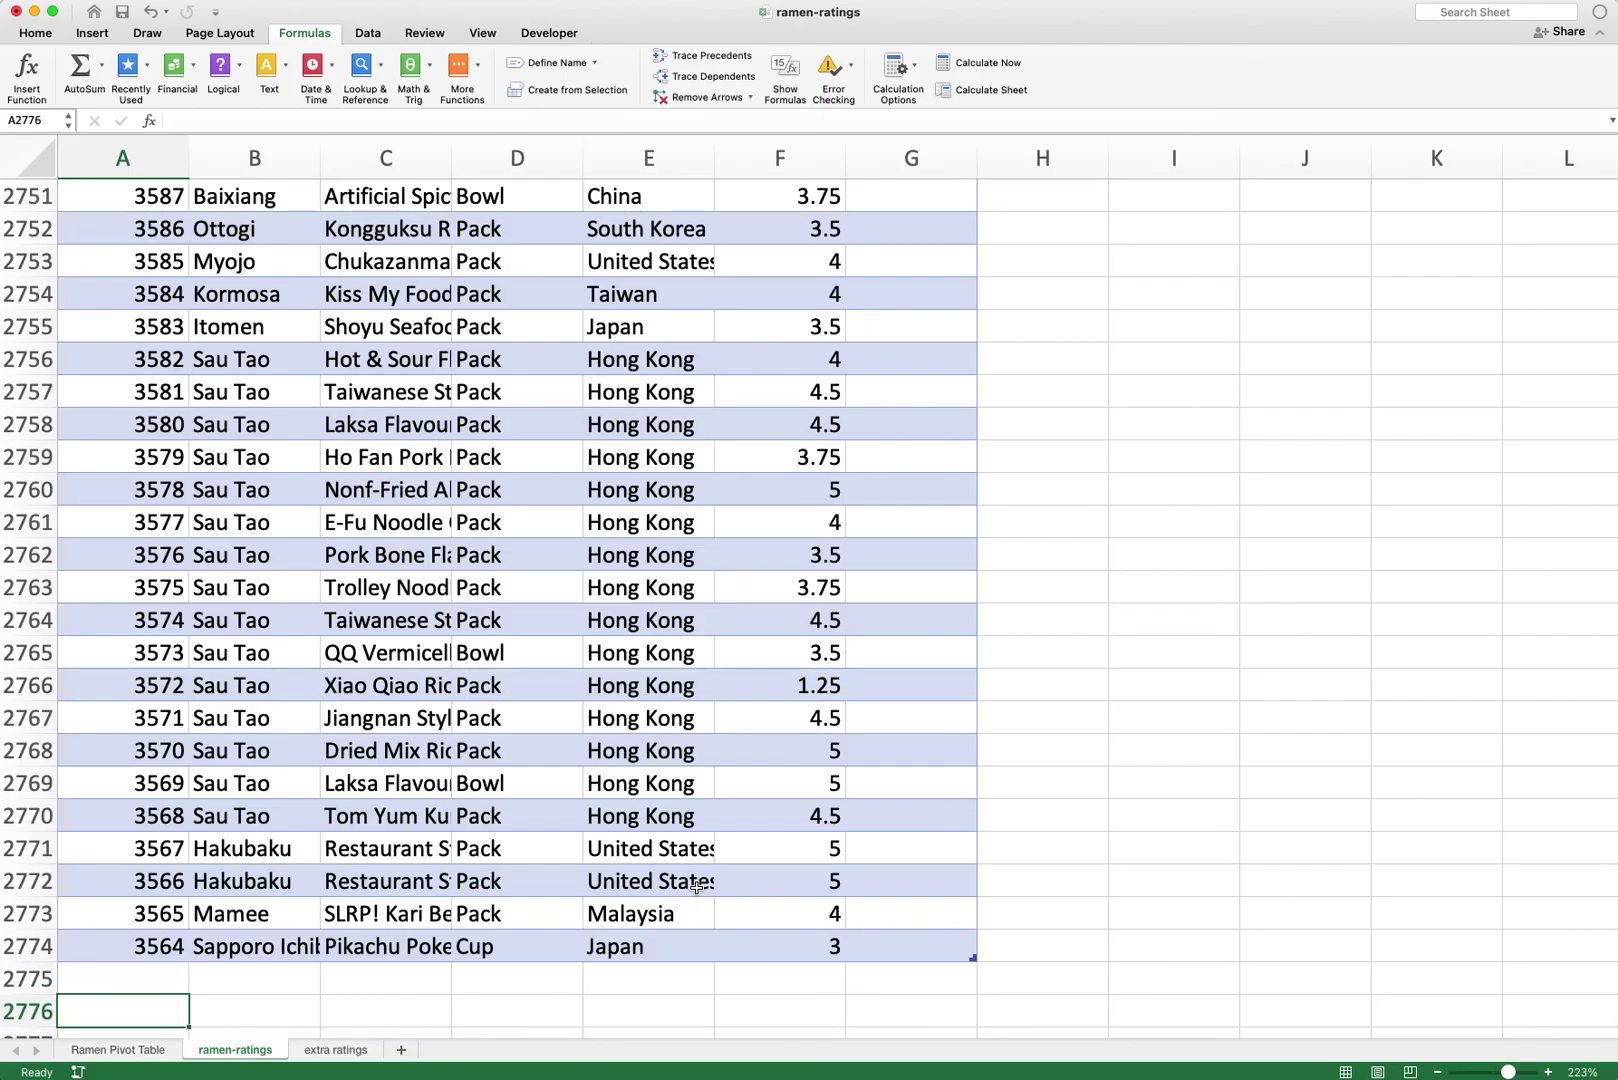
key(ctrl+Page_Up)
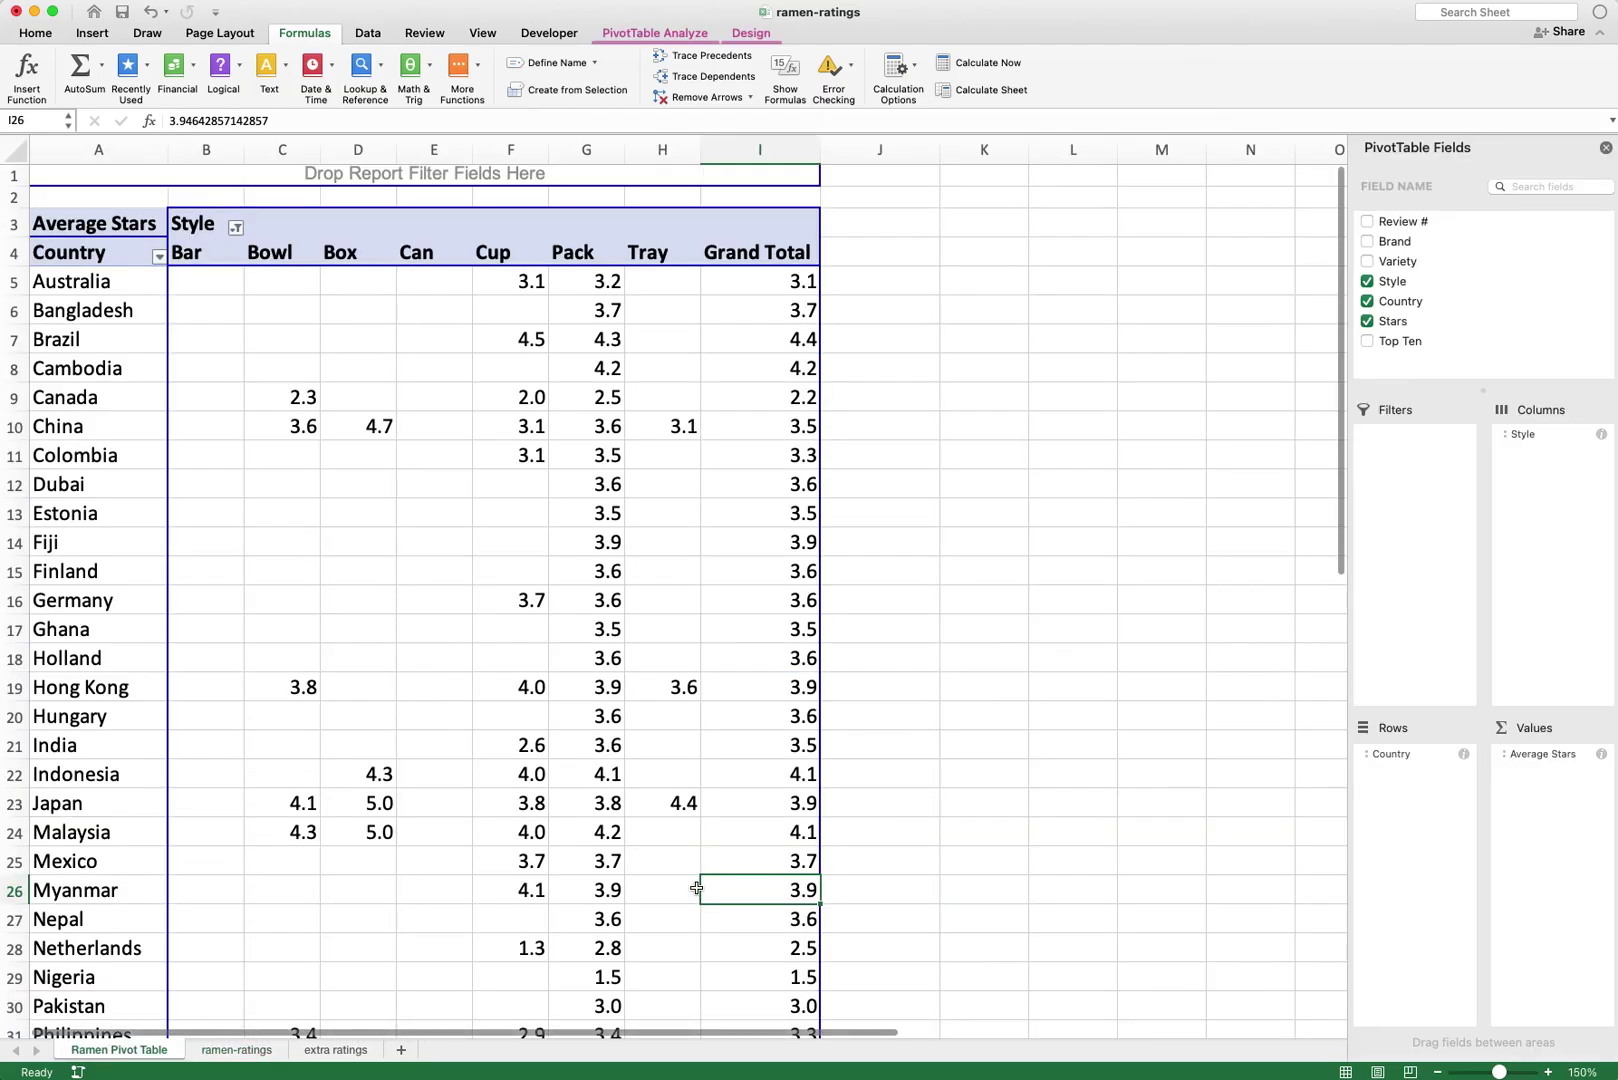
click(656, 666)
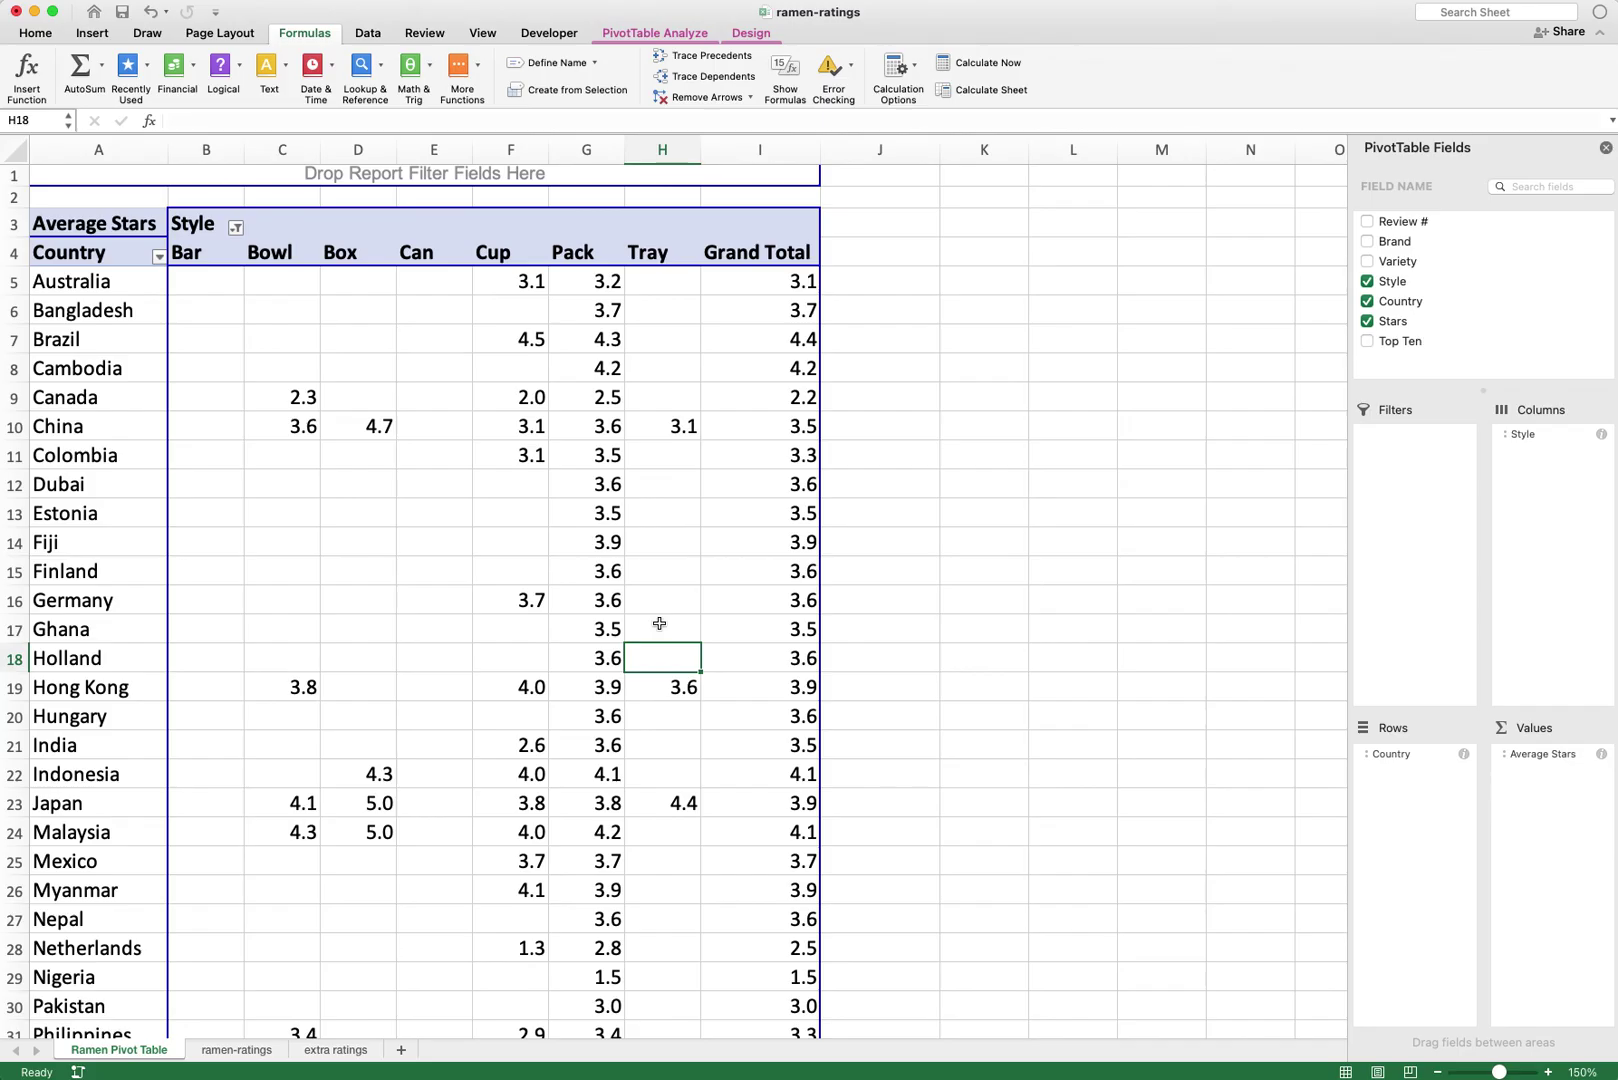